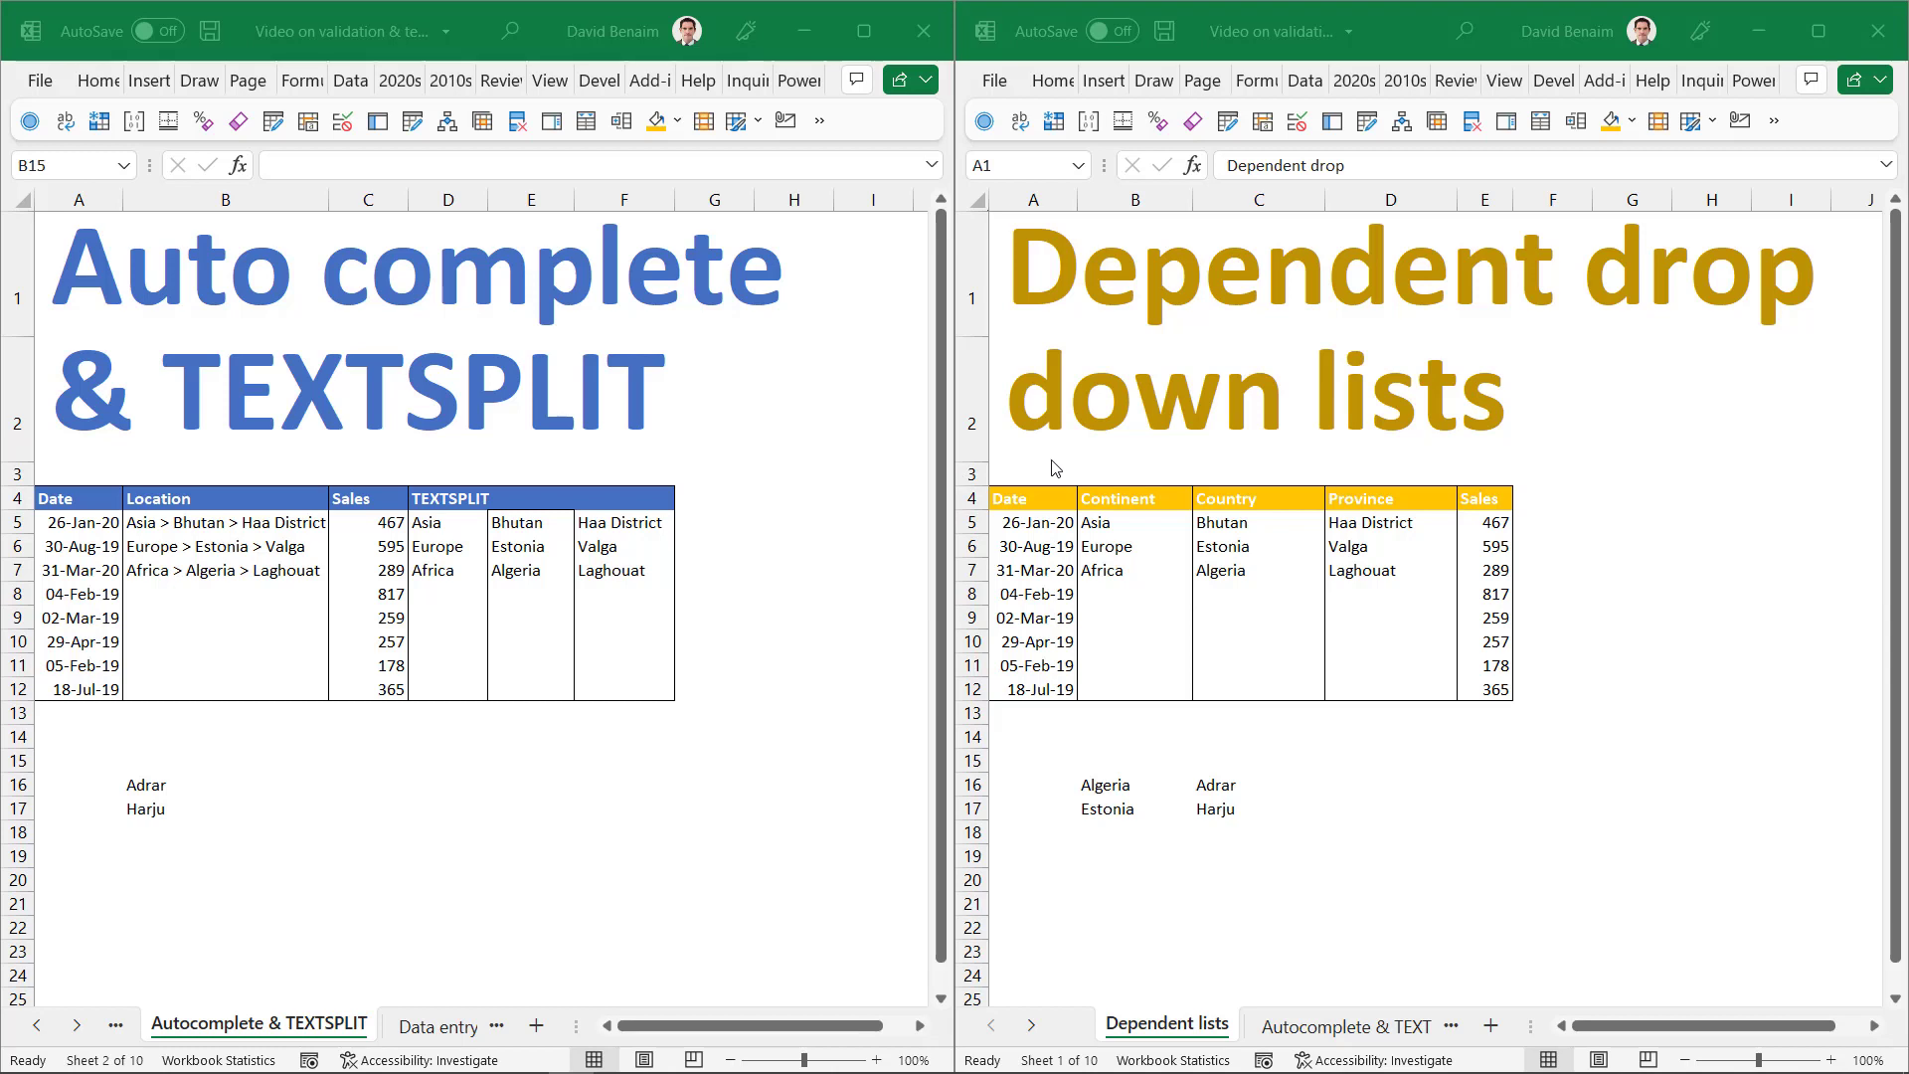
Fill row 8's Location with Africa > Algeria > Adrar from the 'adr' autocomplete suggestion
left_click(107, 319)
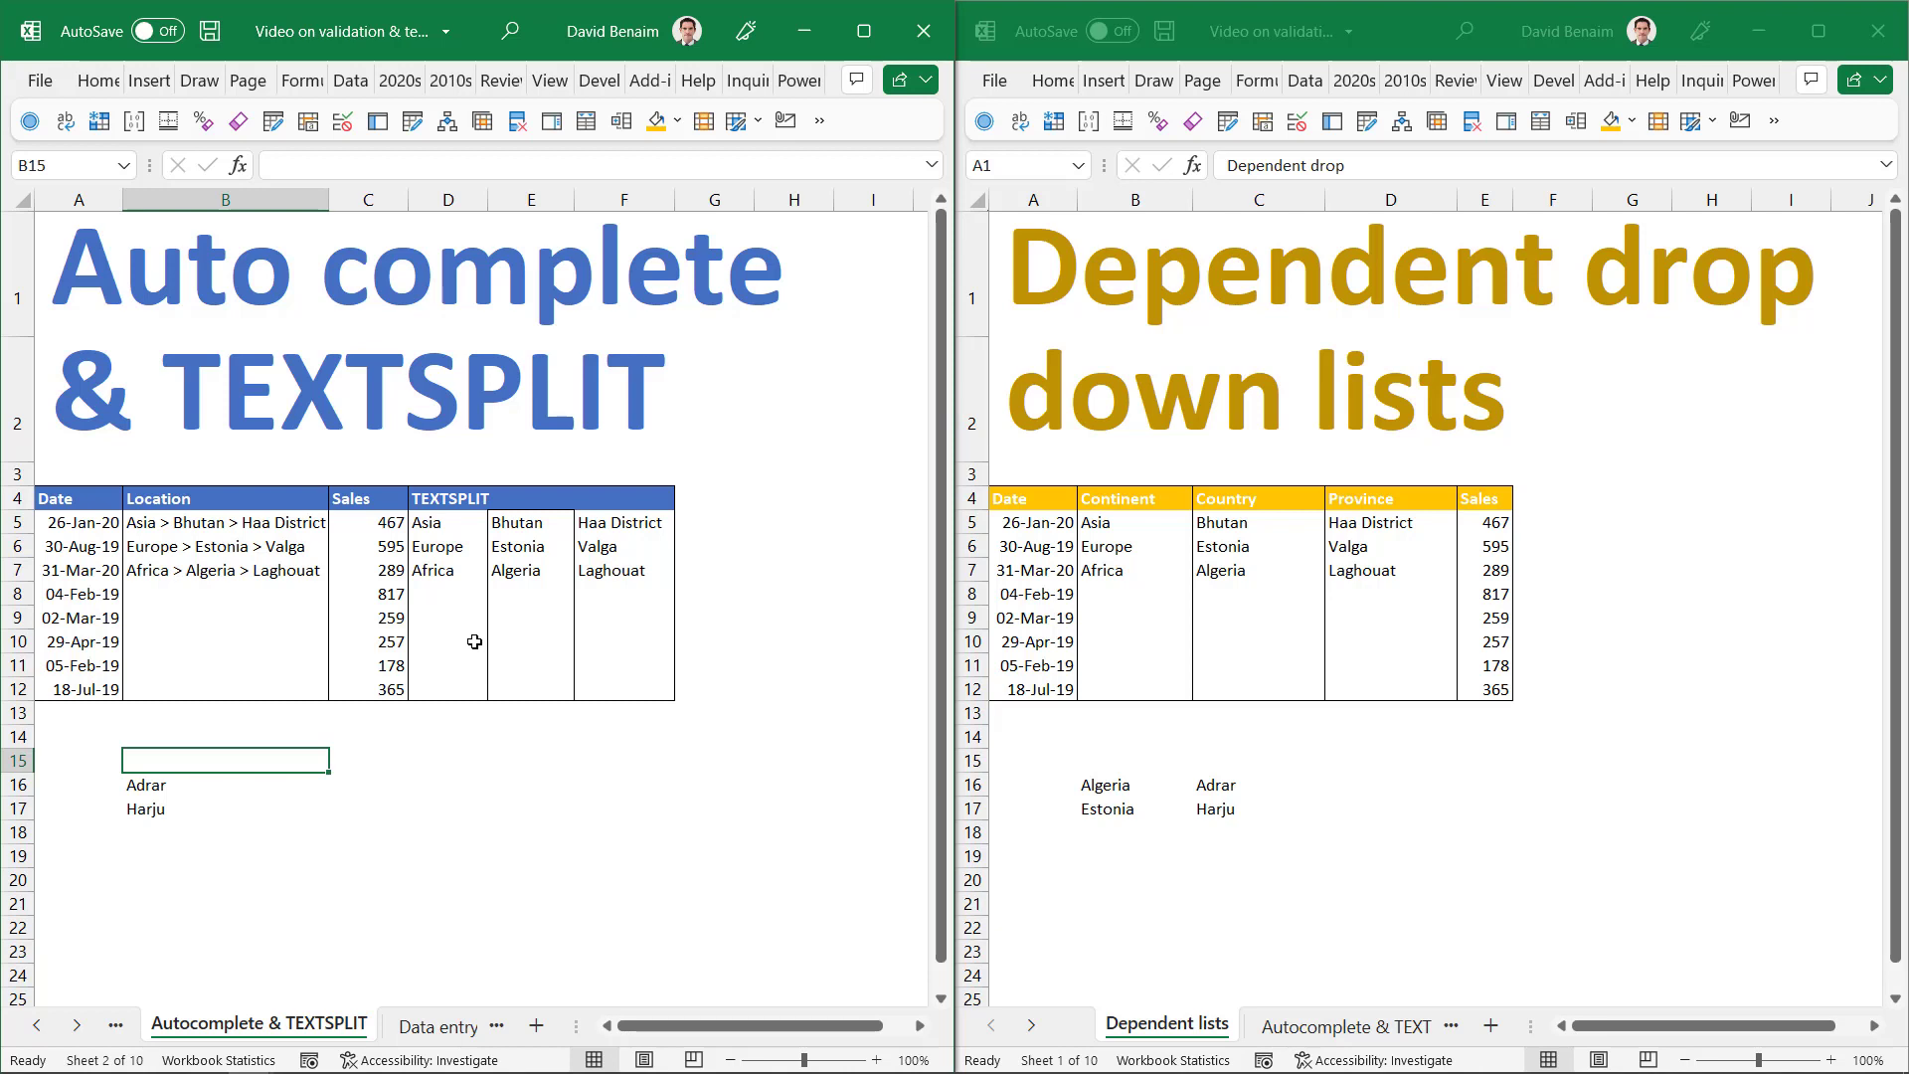
left_click(235, 594)
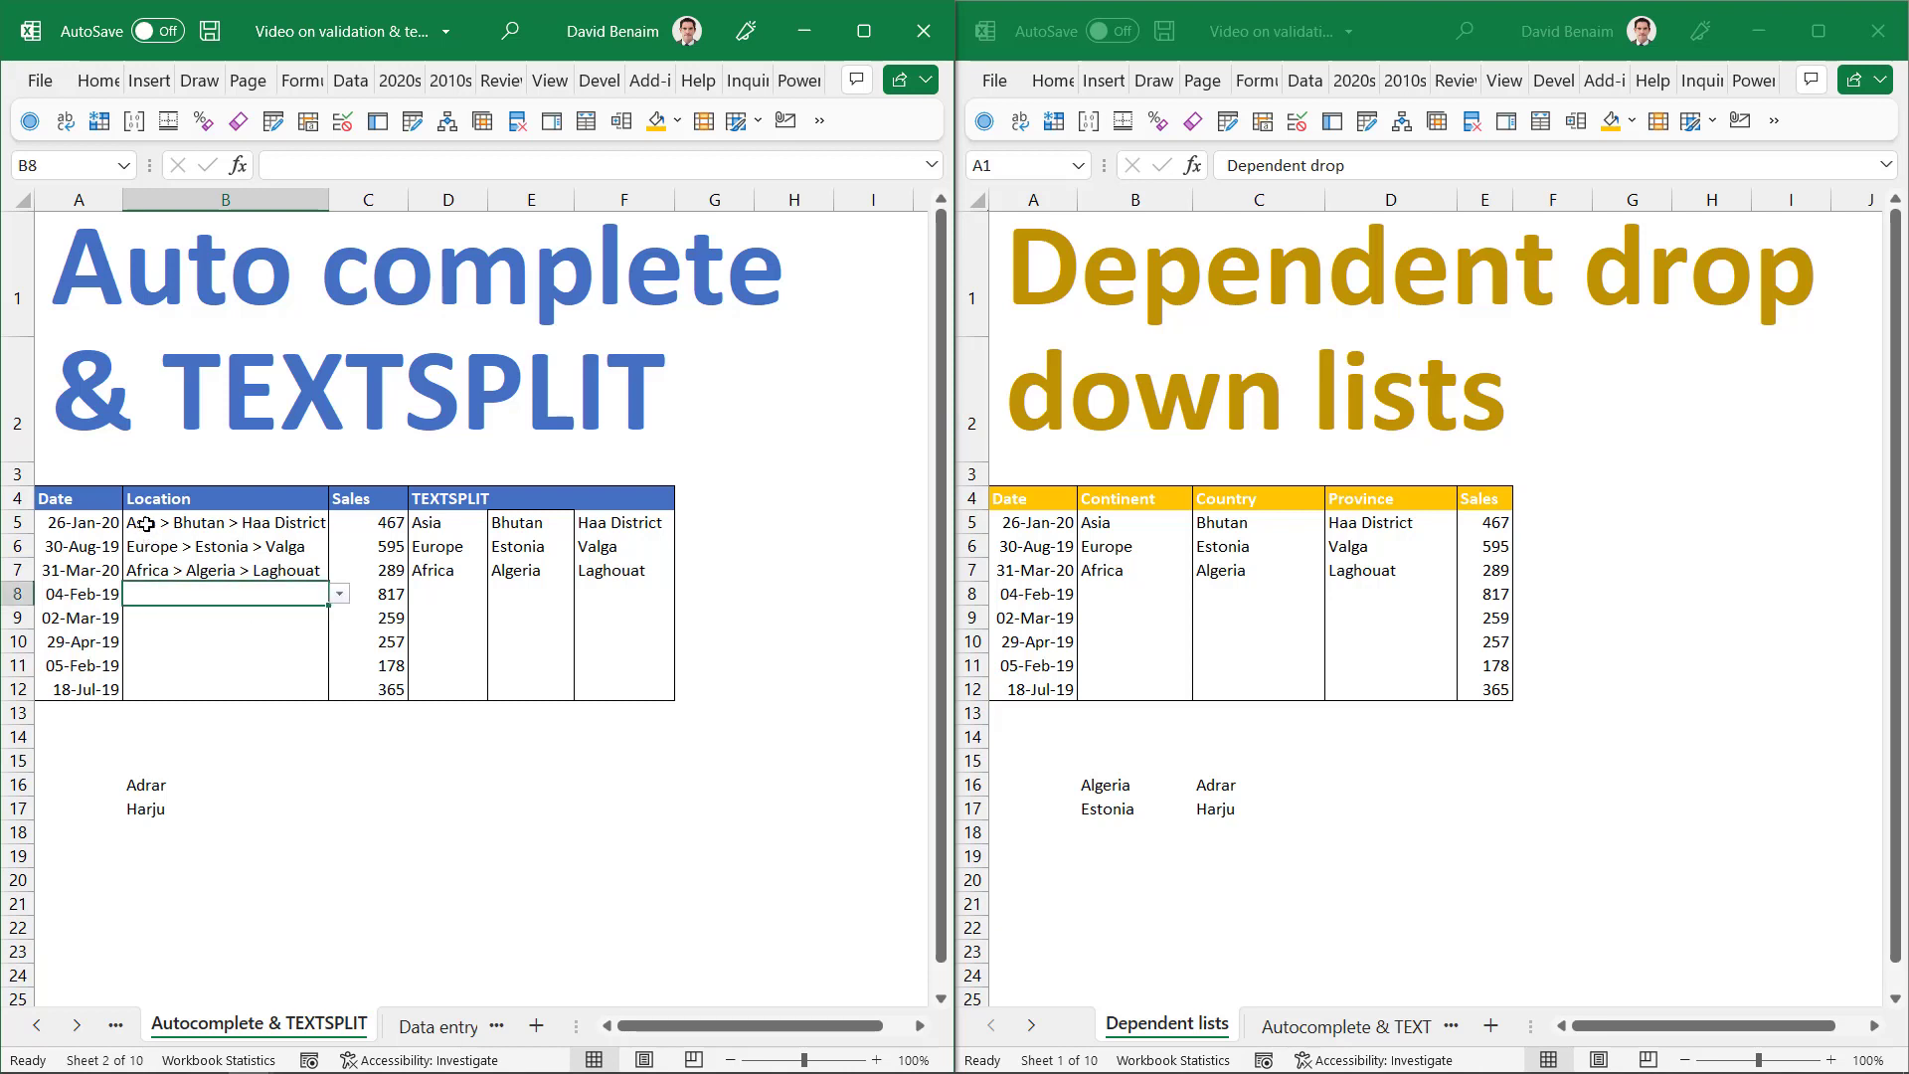
left_click(161, 785)
left_click(151, 808)
left_click(149, 784)
left_click(175, 590)
type("adr")
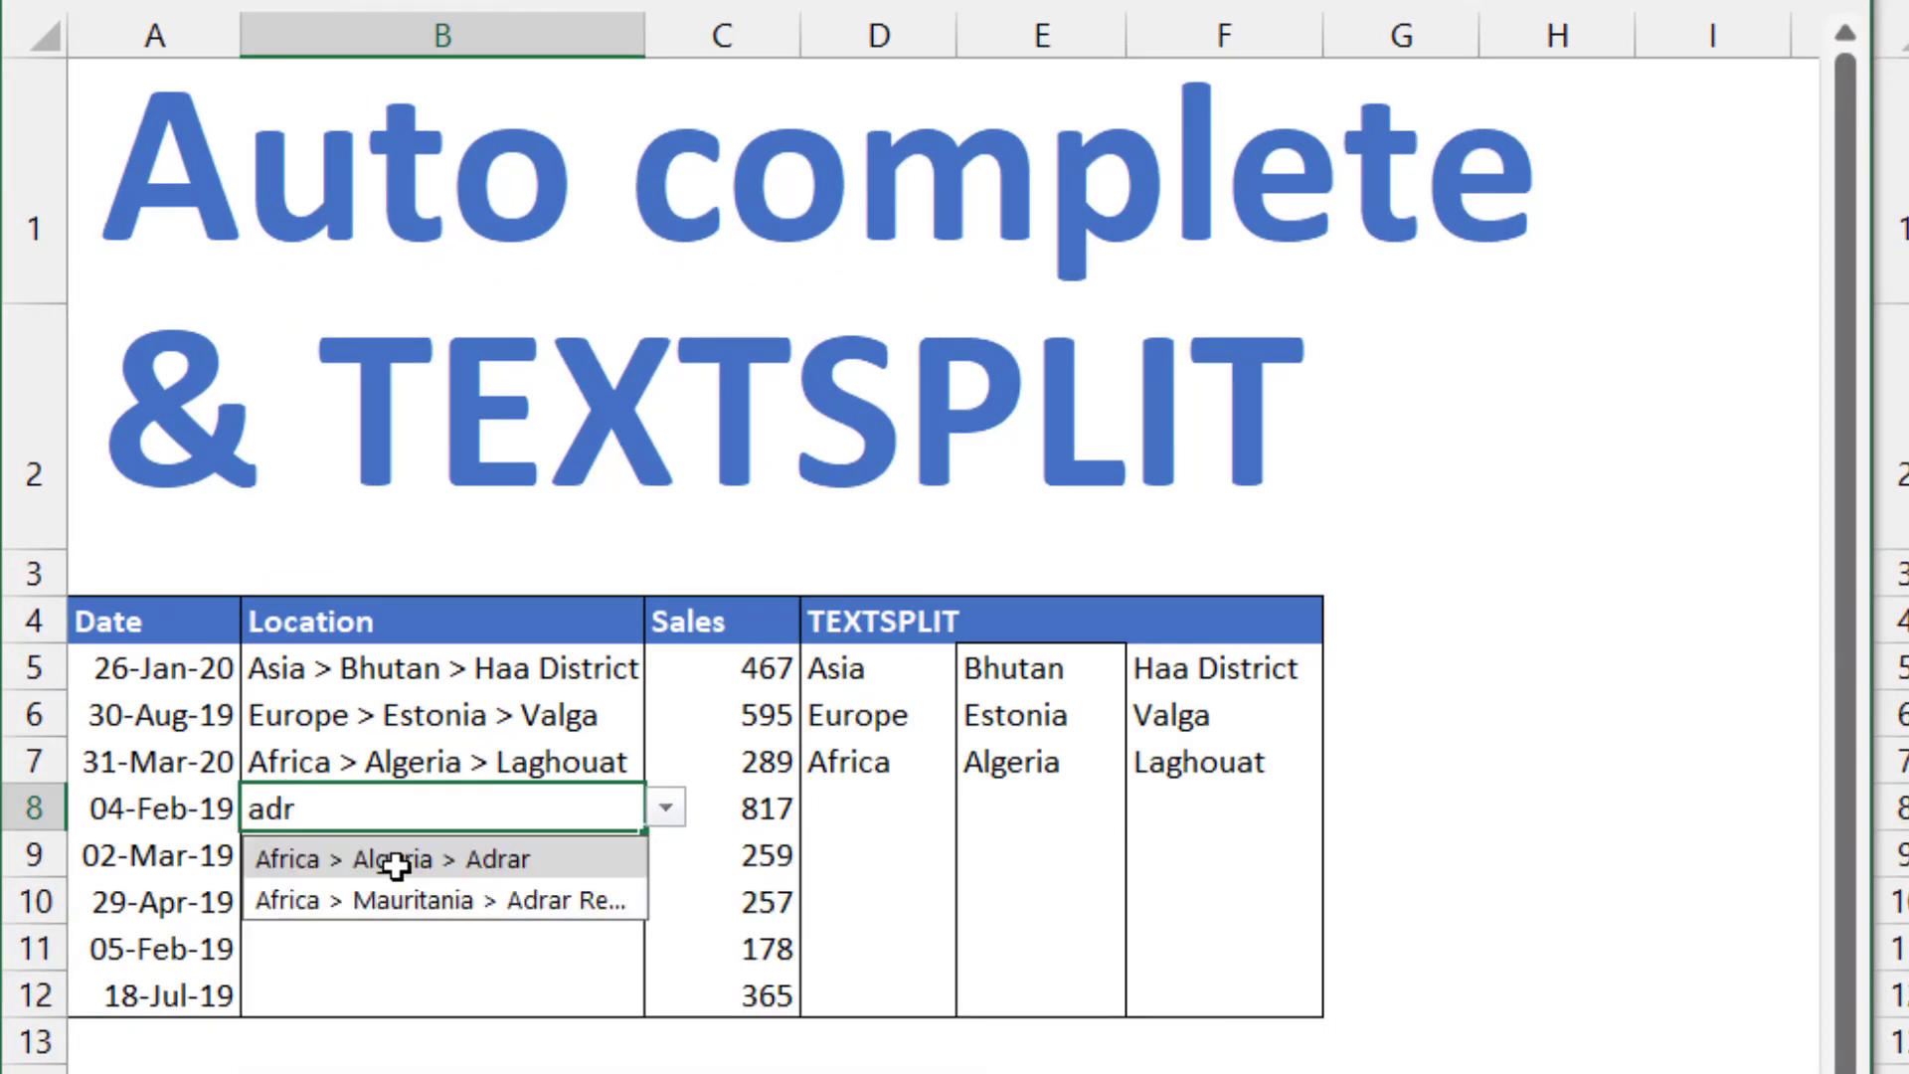
left_click(395, 859)
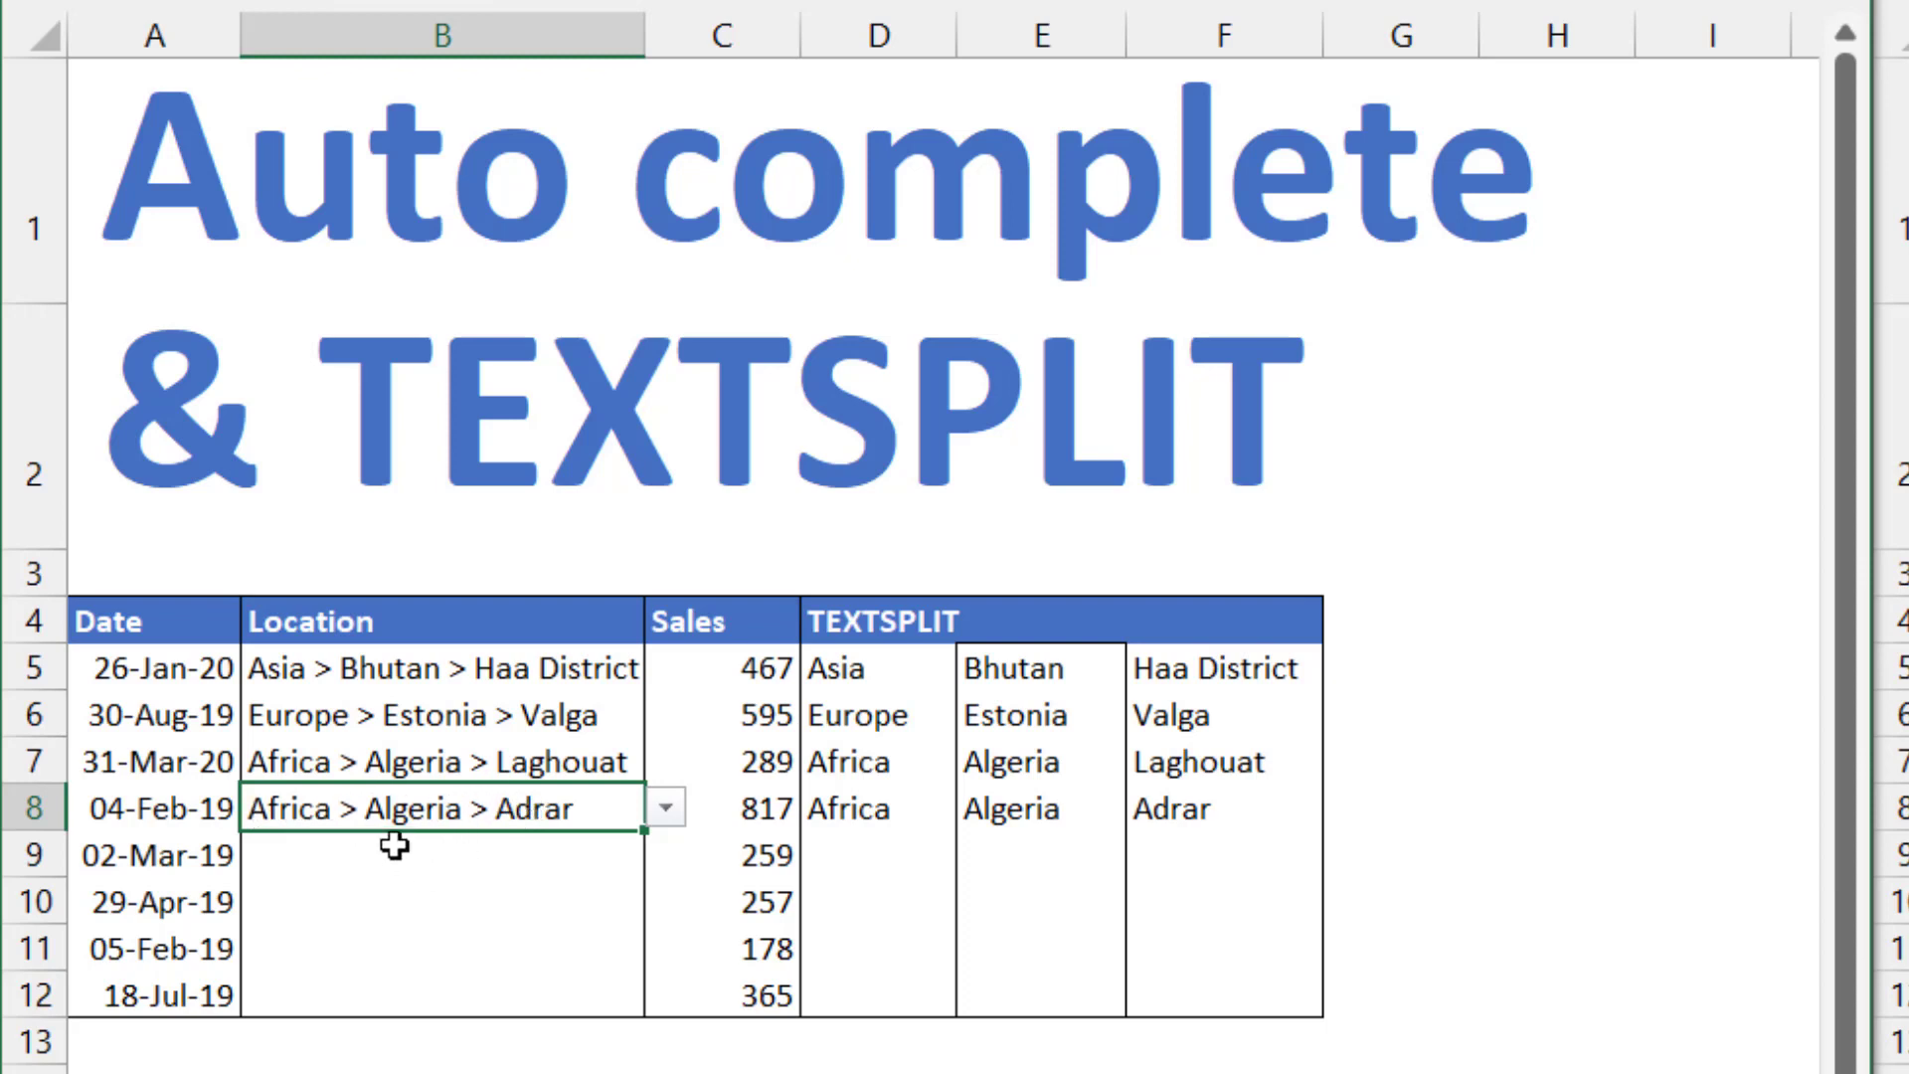
Enter Europe > Estonia > Harju in row 9 from the 'esto' suggestions and check the TEXTSPLIT results
left_click(395, 845)
type("esto")
key("Down")
key("Down")
key("Down")
key("Down")
key("Down")
key("Down")
key("Down")
key("Down")
key("Down")
key("Down")
key("Return")
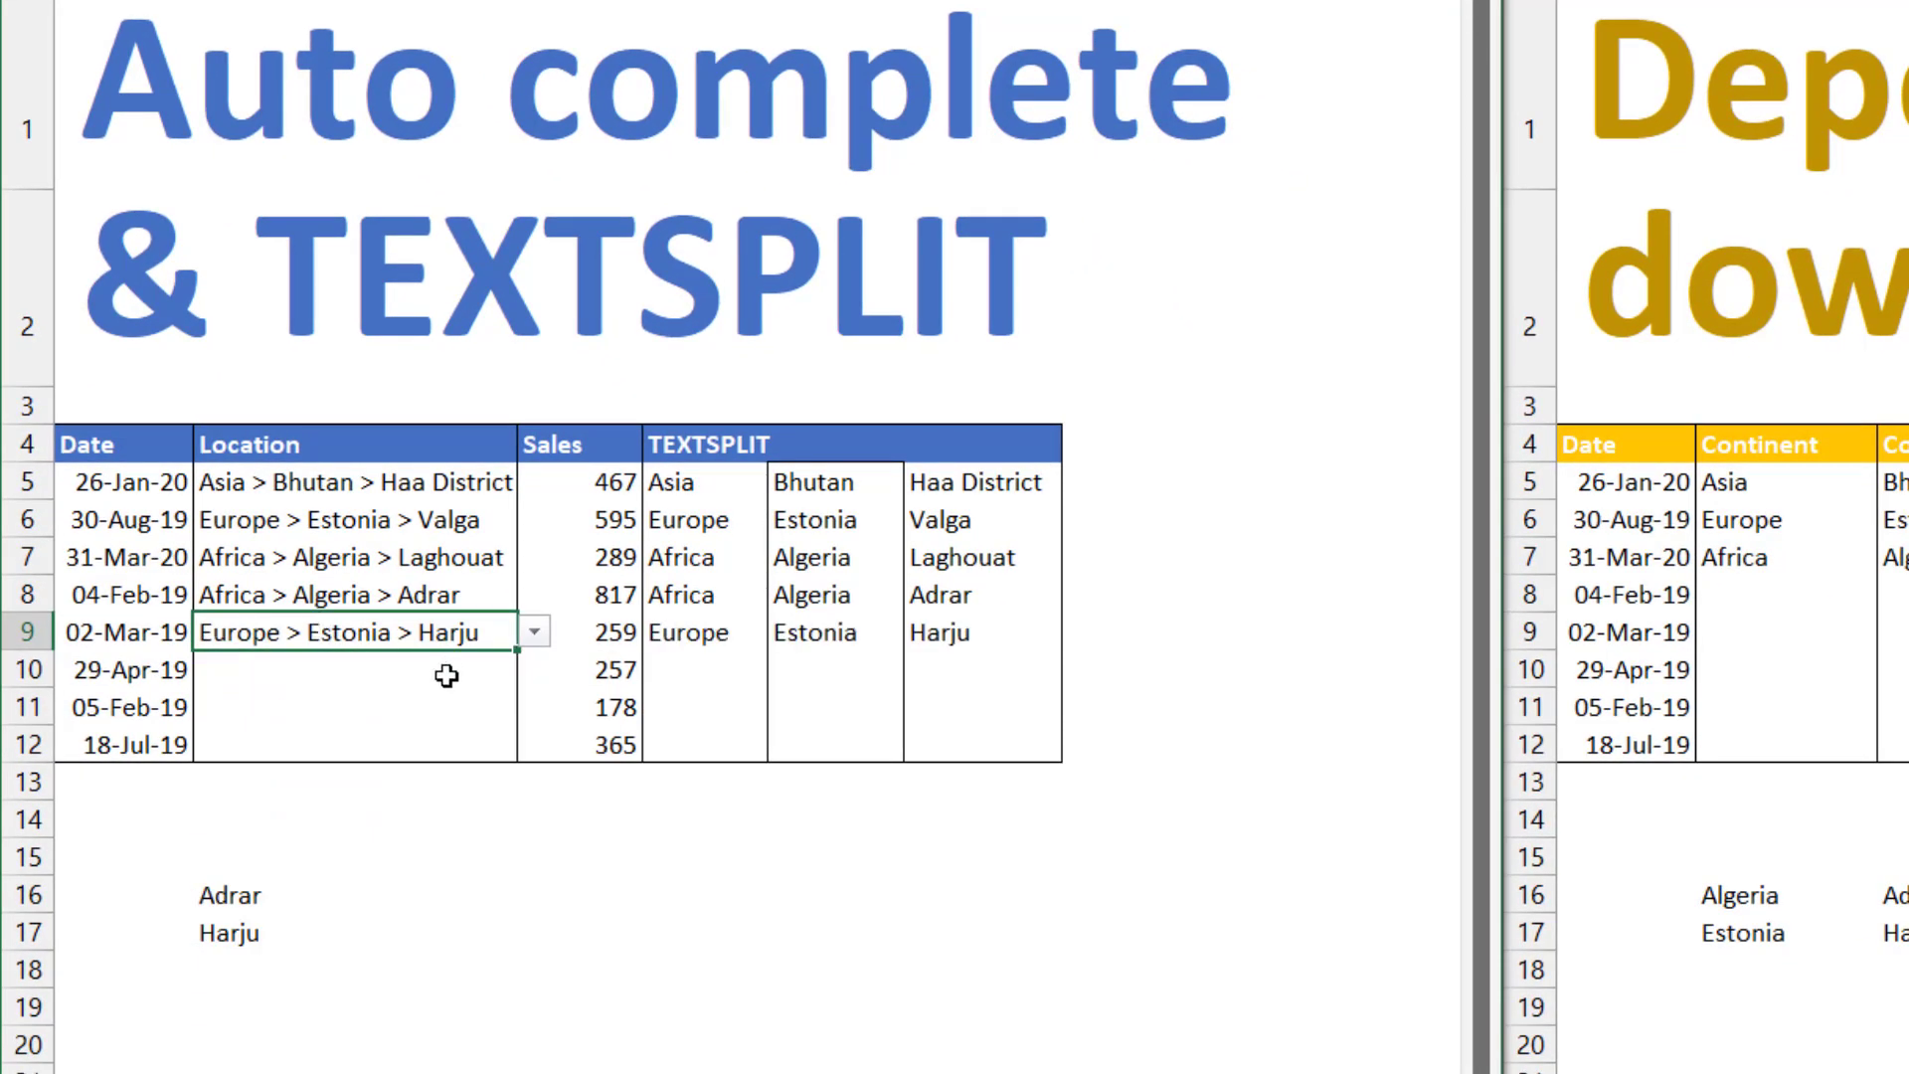
left_click(701, 629)
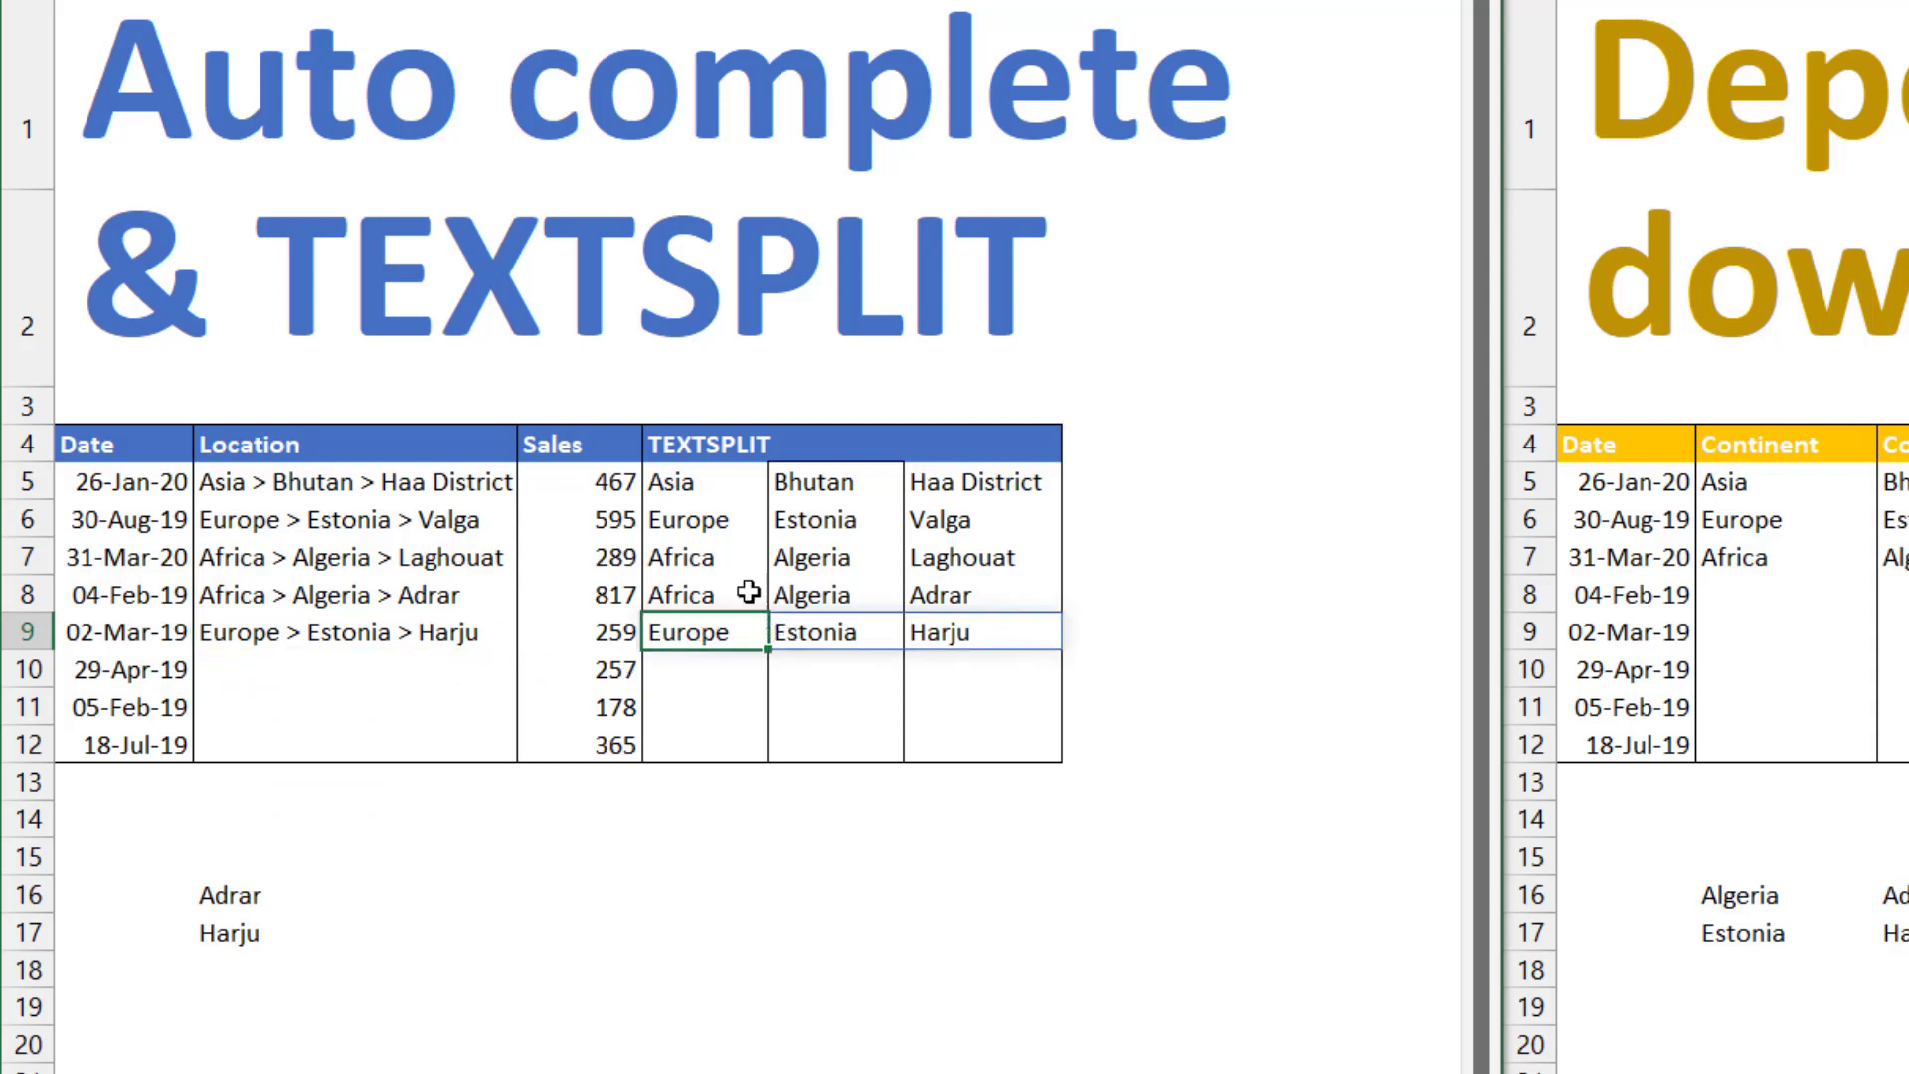
left_click(698, 592)
left_click(698, 557)
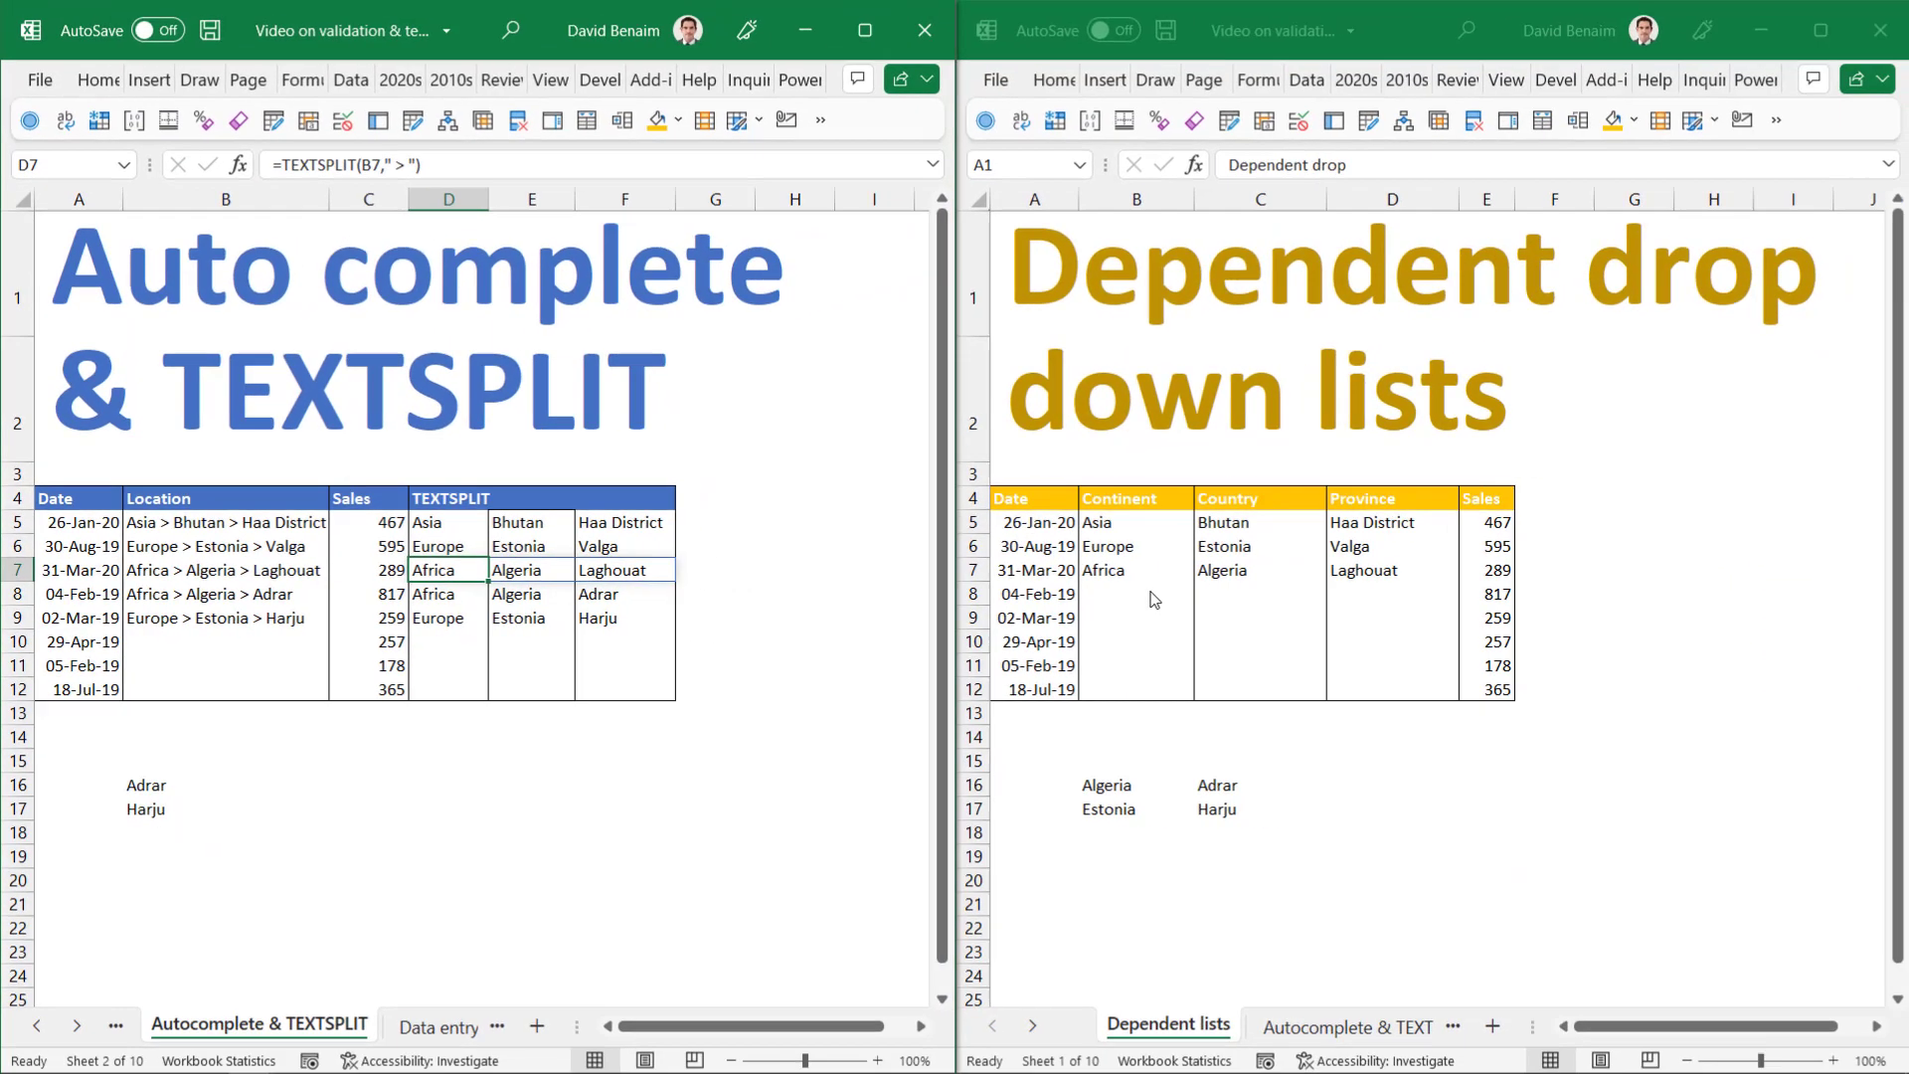
Move the selection off the TEXTSPLIT results to an empty cell
left_click(396, 792)
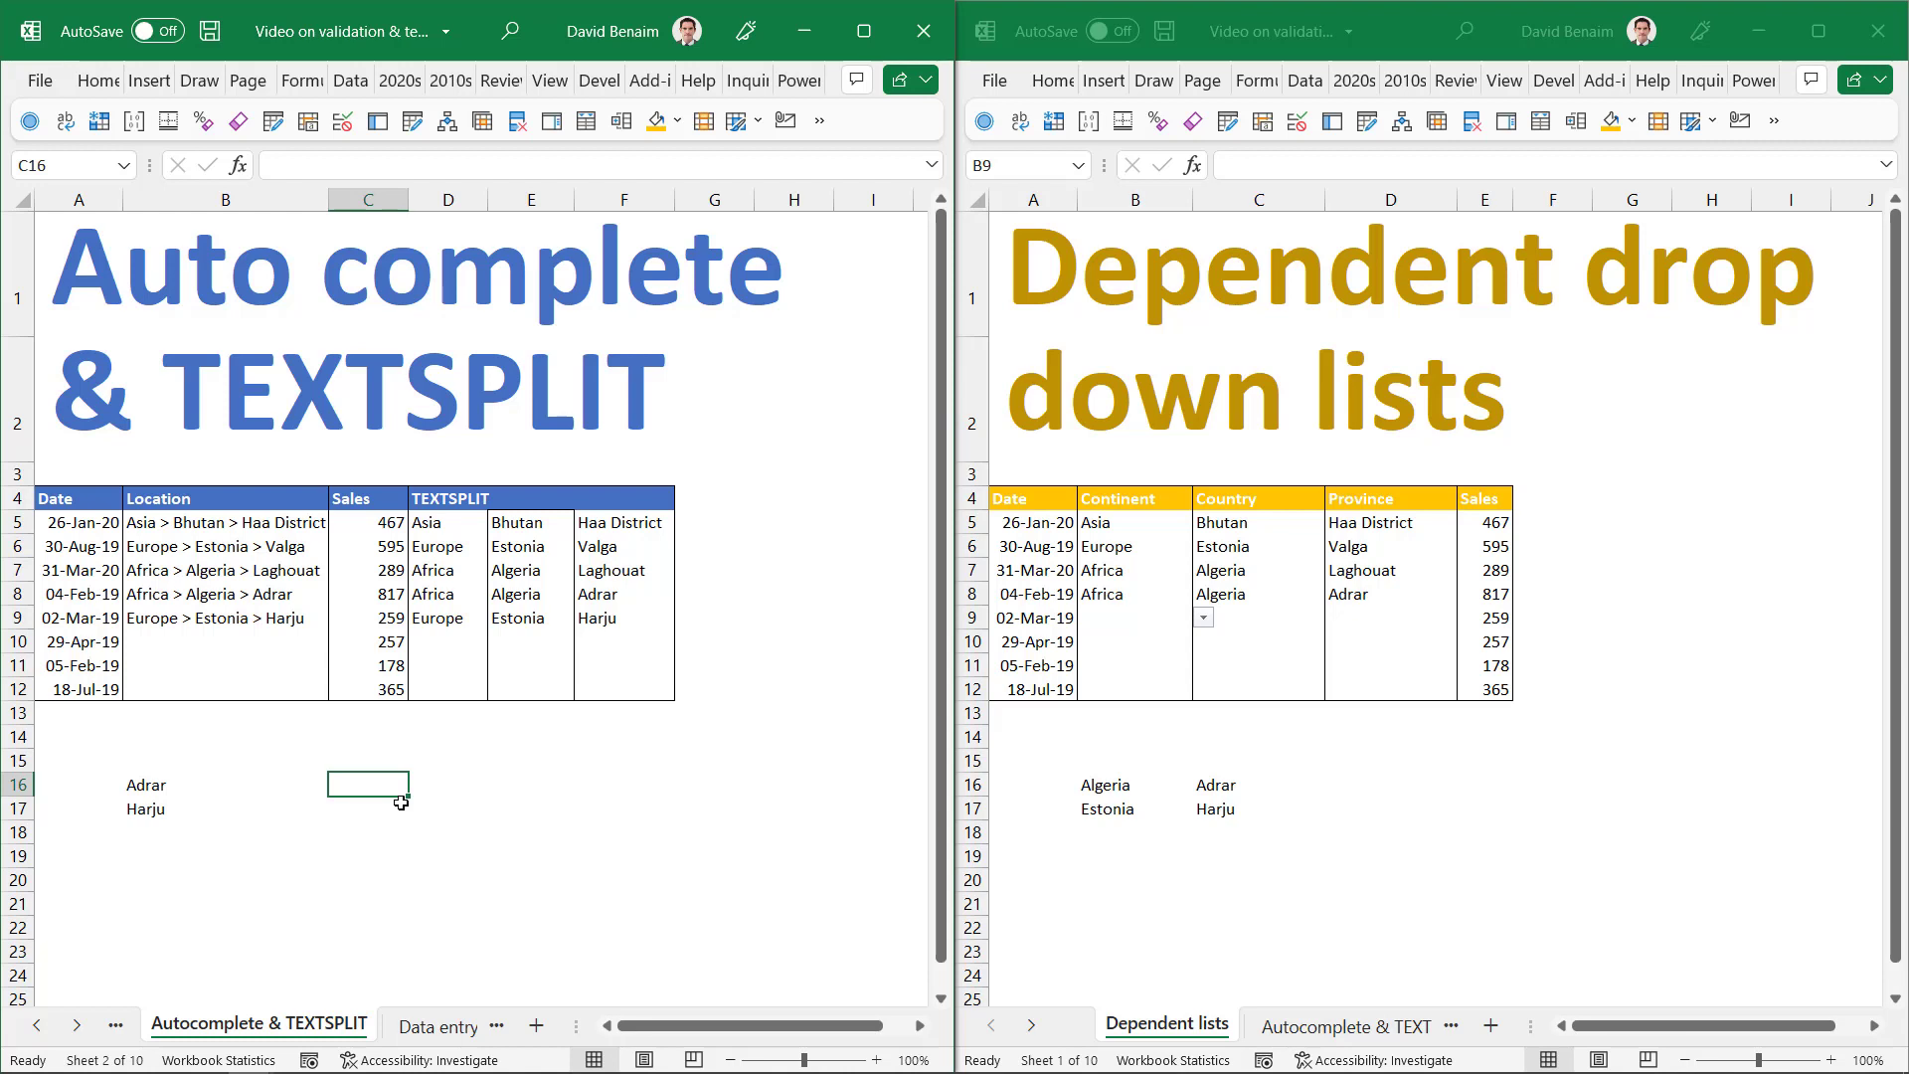
Clear row 8 and refill it with Africa, Algeria and Adrar from the dropdowns
left_click(1168, 597)
key("Delete")
key("alt+Down")
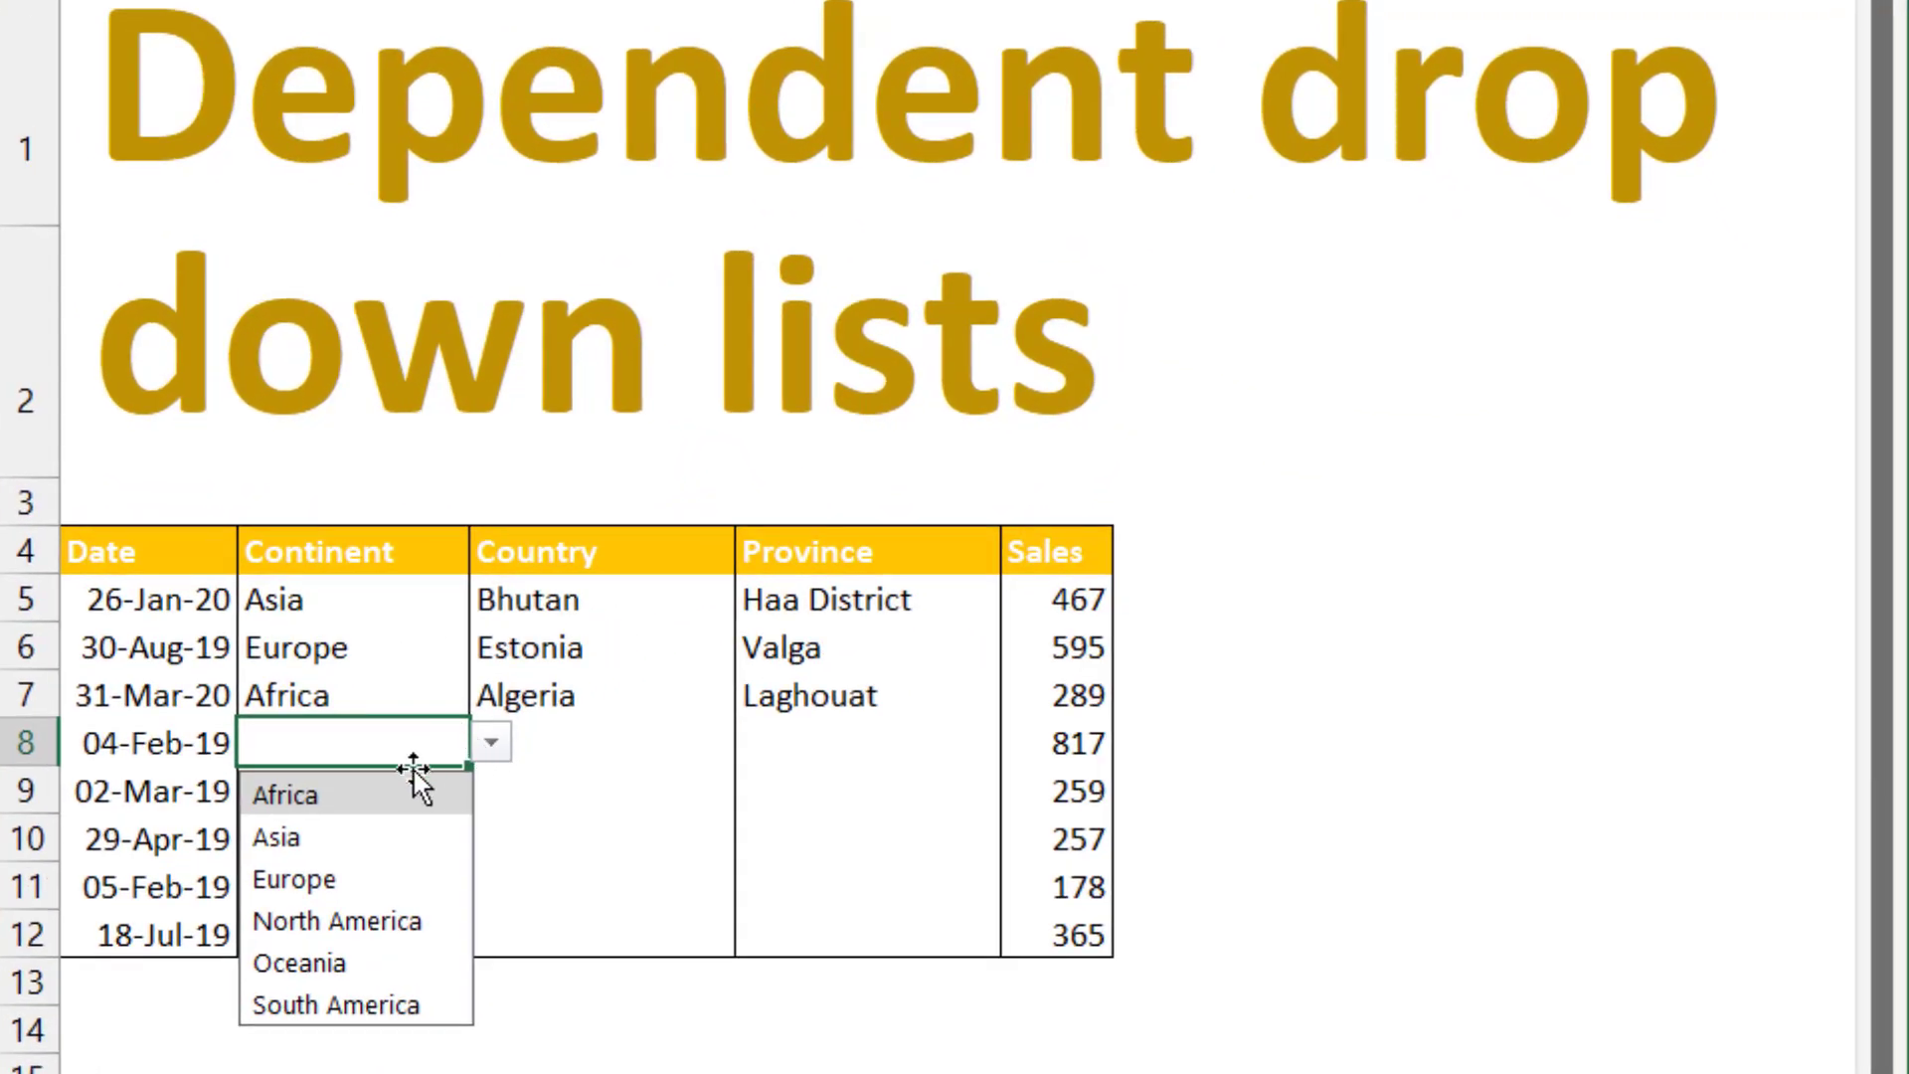
left_click(408, 795)
left_click(570, 741)
left_click(755, 741)
left_click(702, 792)
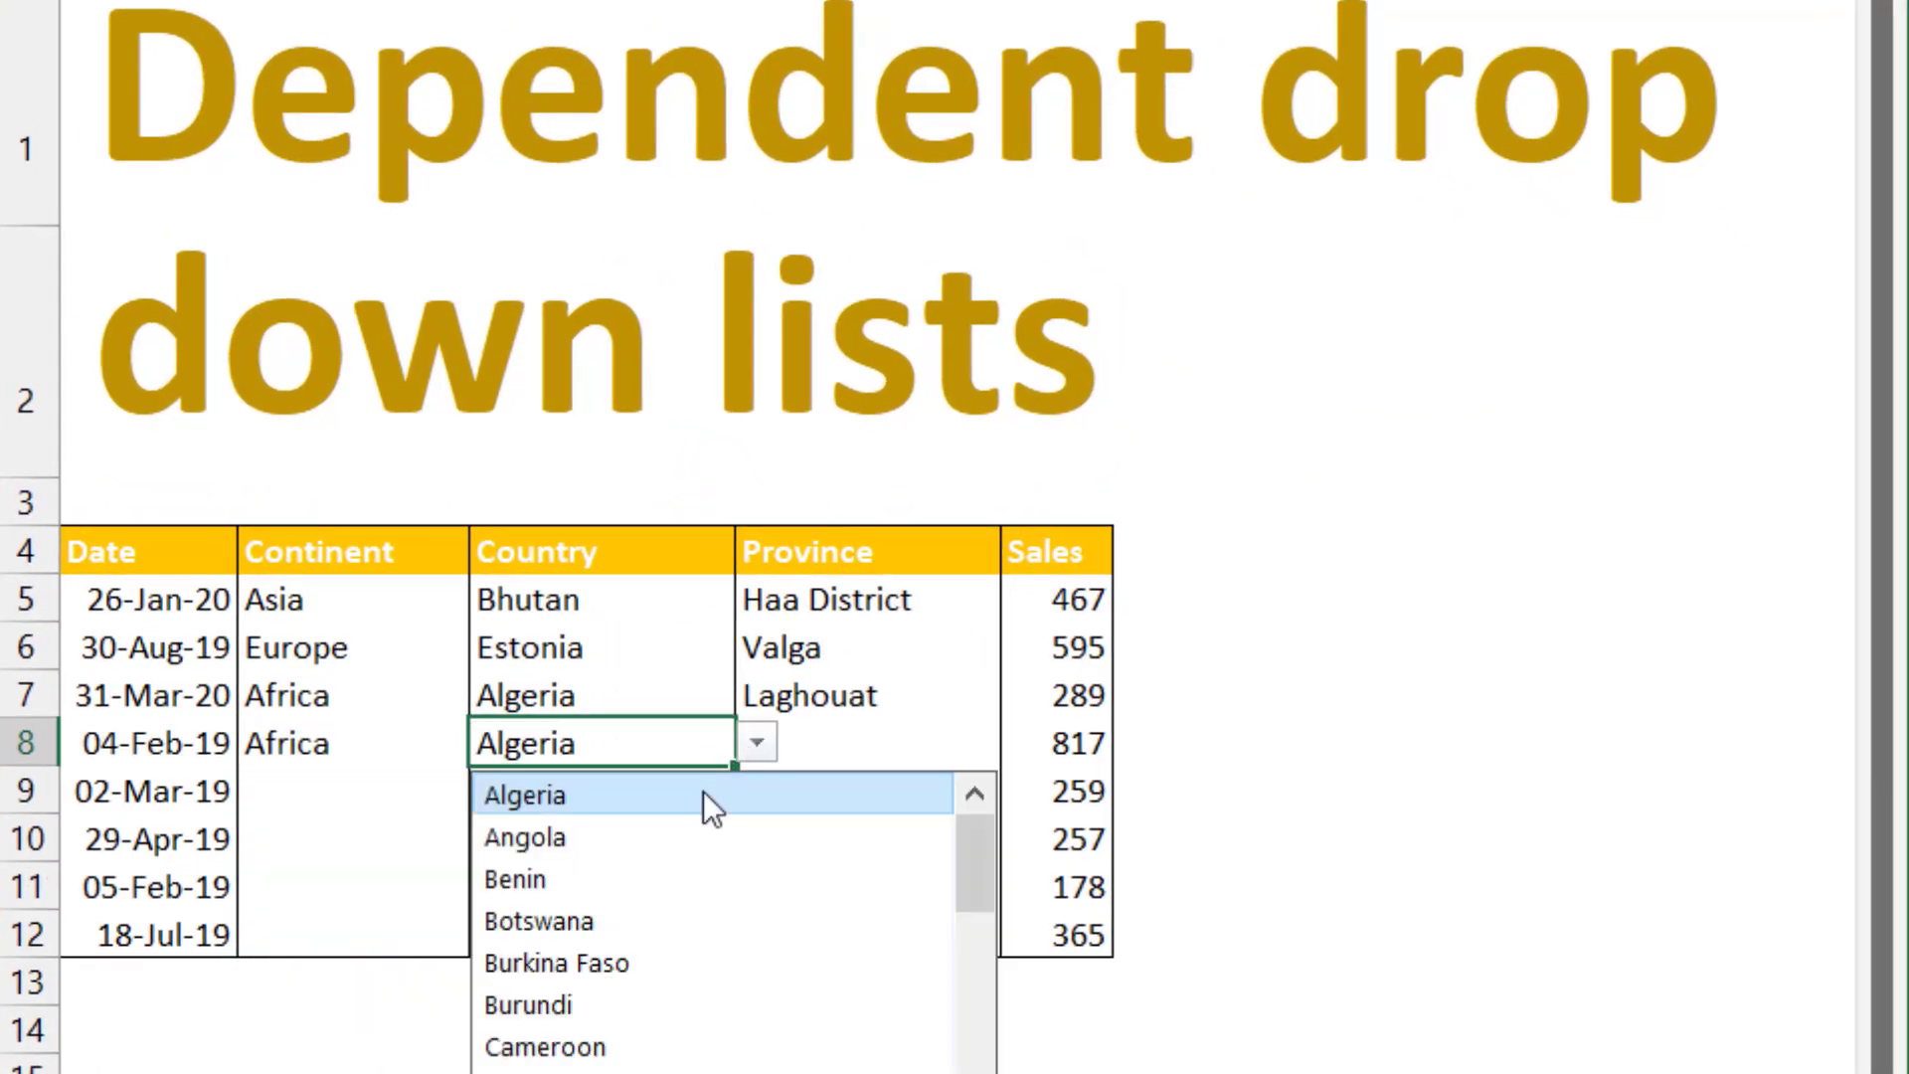
left_click(891, 745)
left_click(1022, 744)
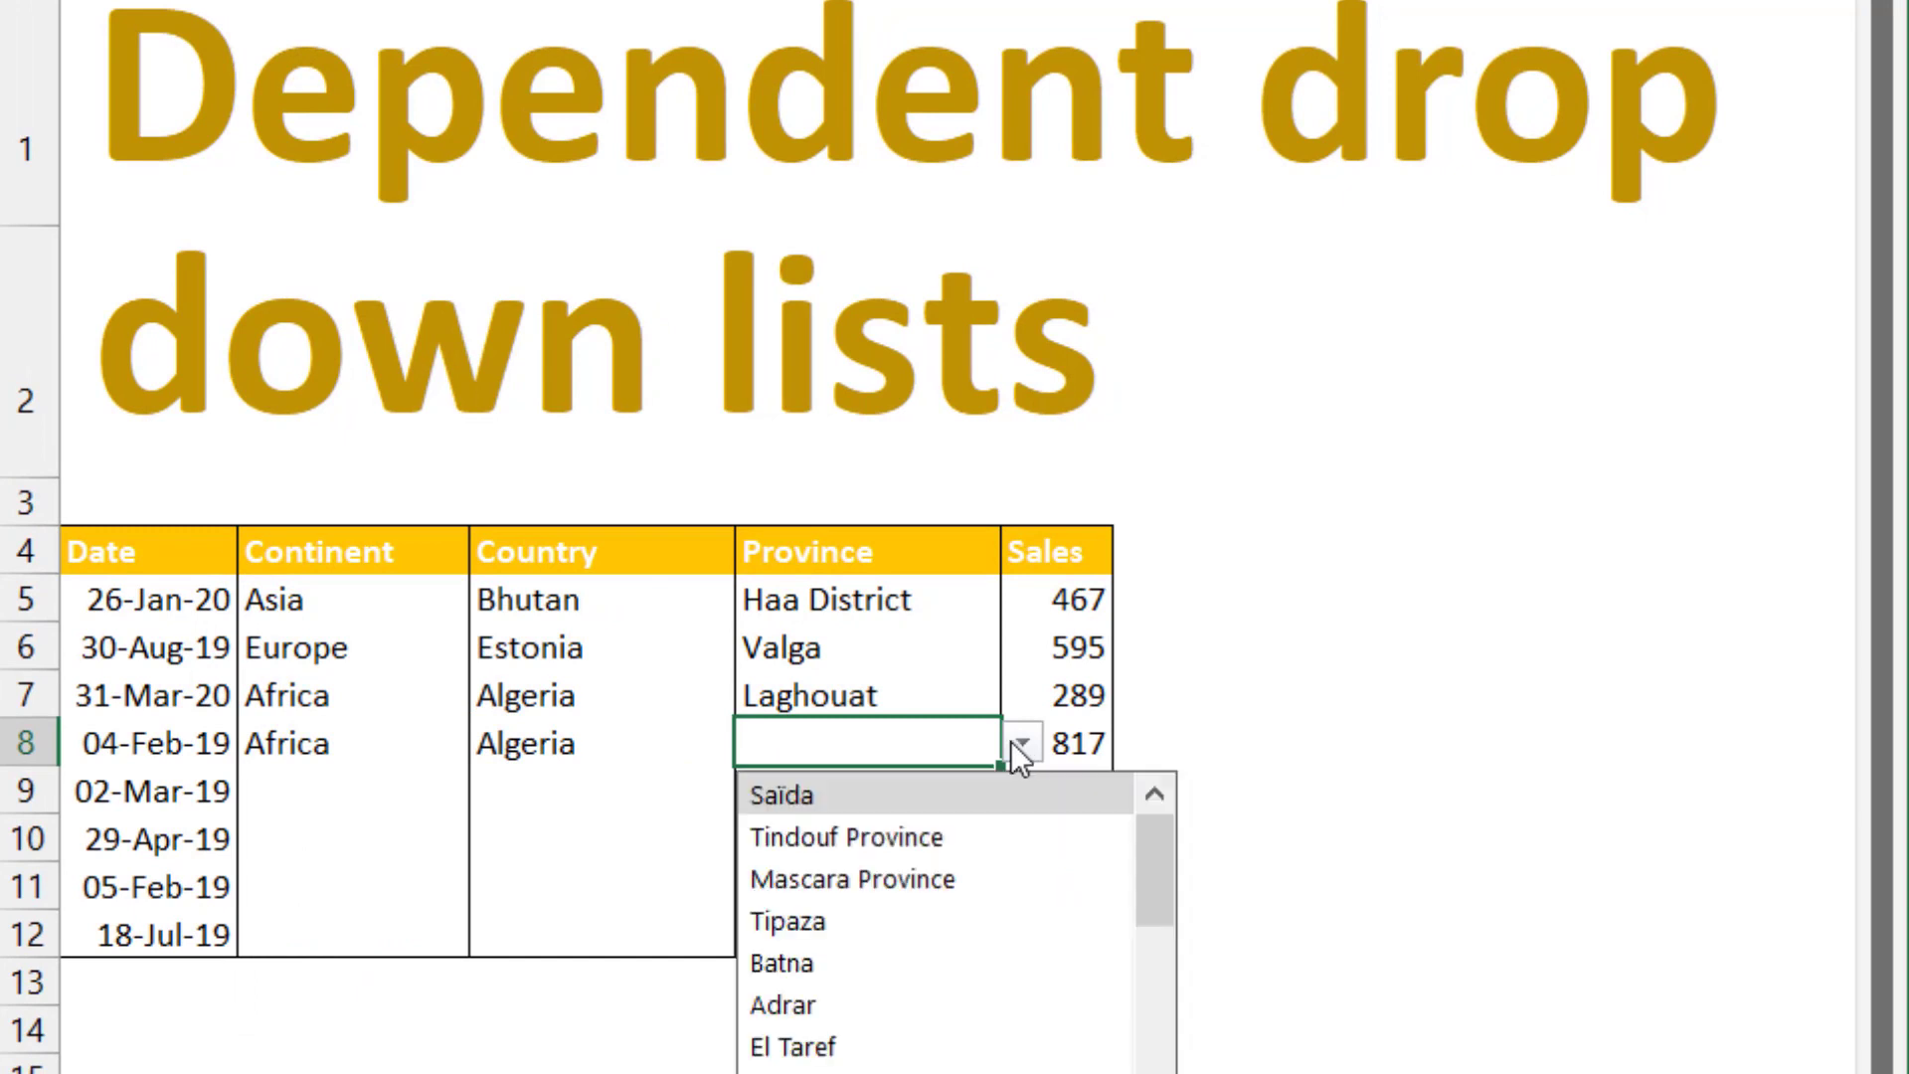
left_click(941, 1002)
Choose Europe and Estonia for row 9's Continent and Country
left_click(457, 790)
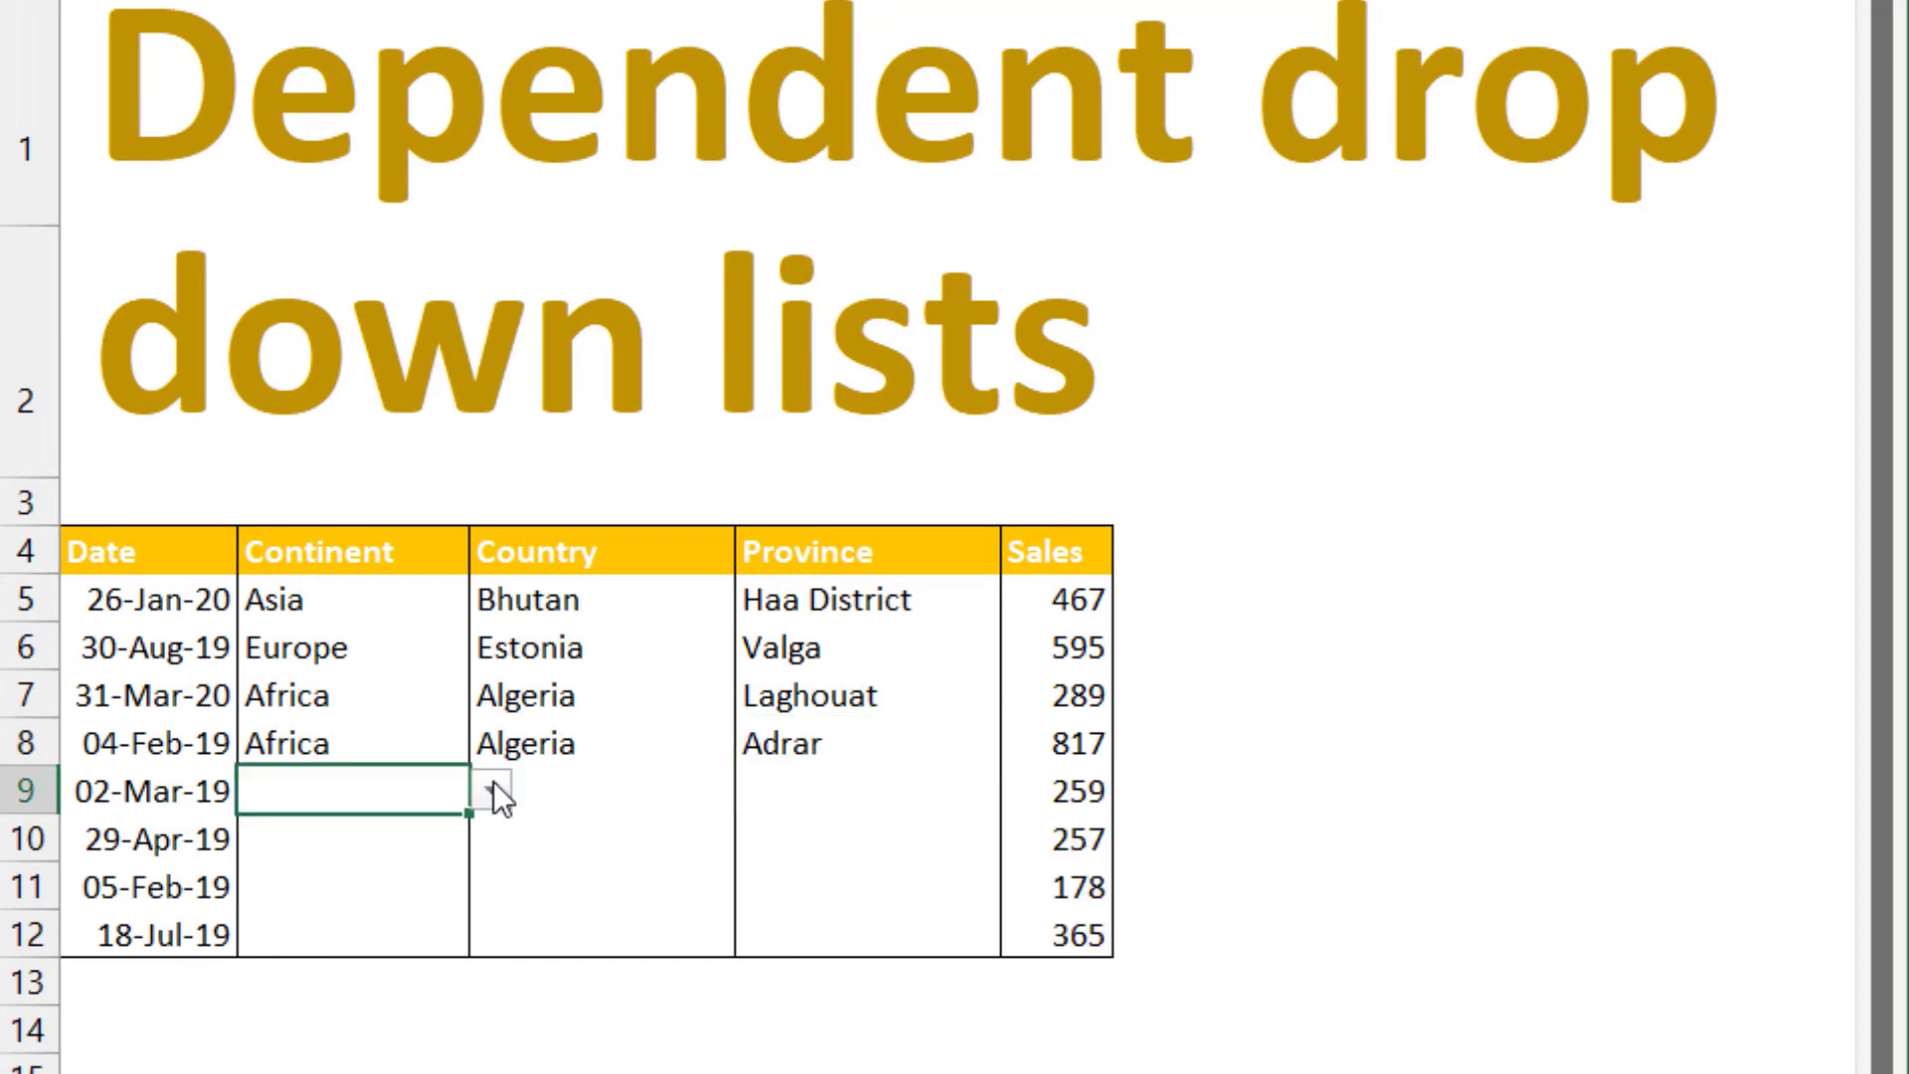
left_click(493, 785)
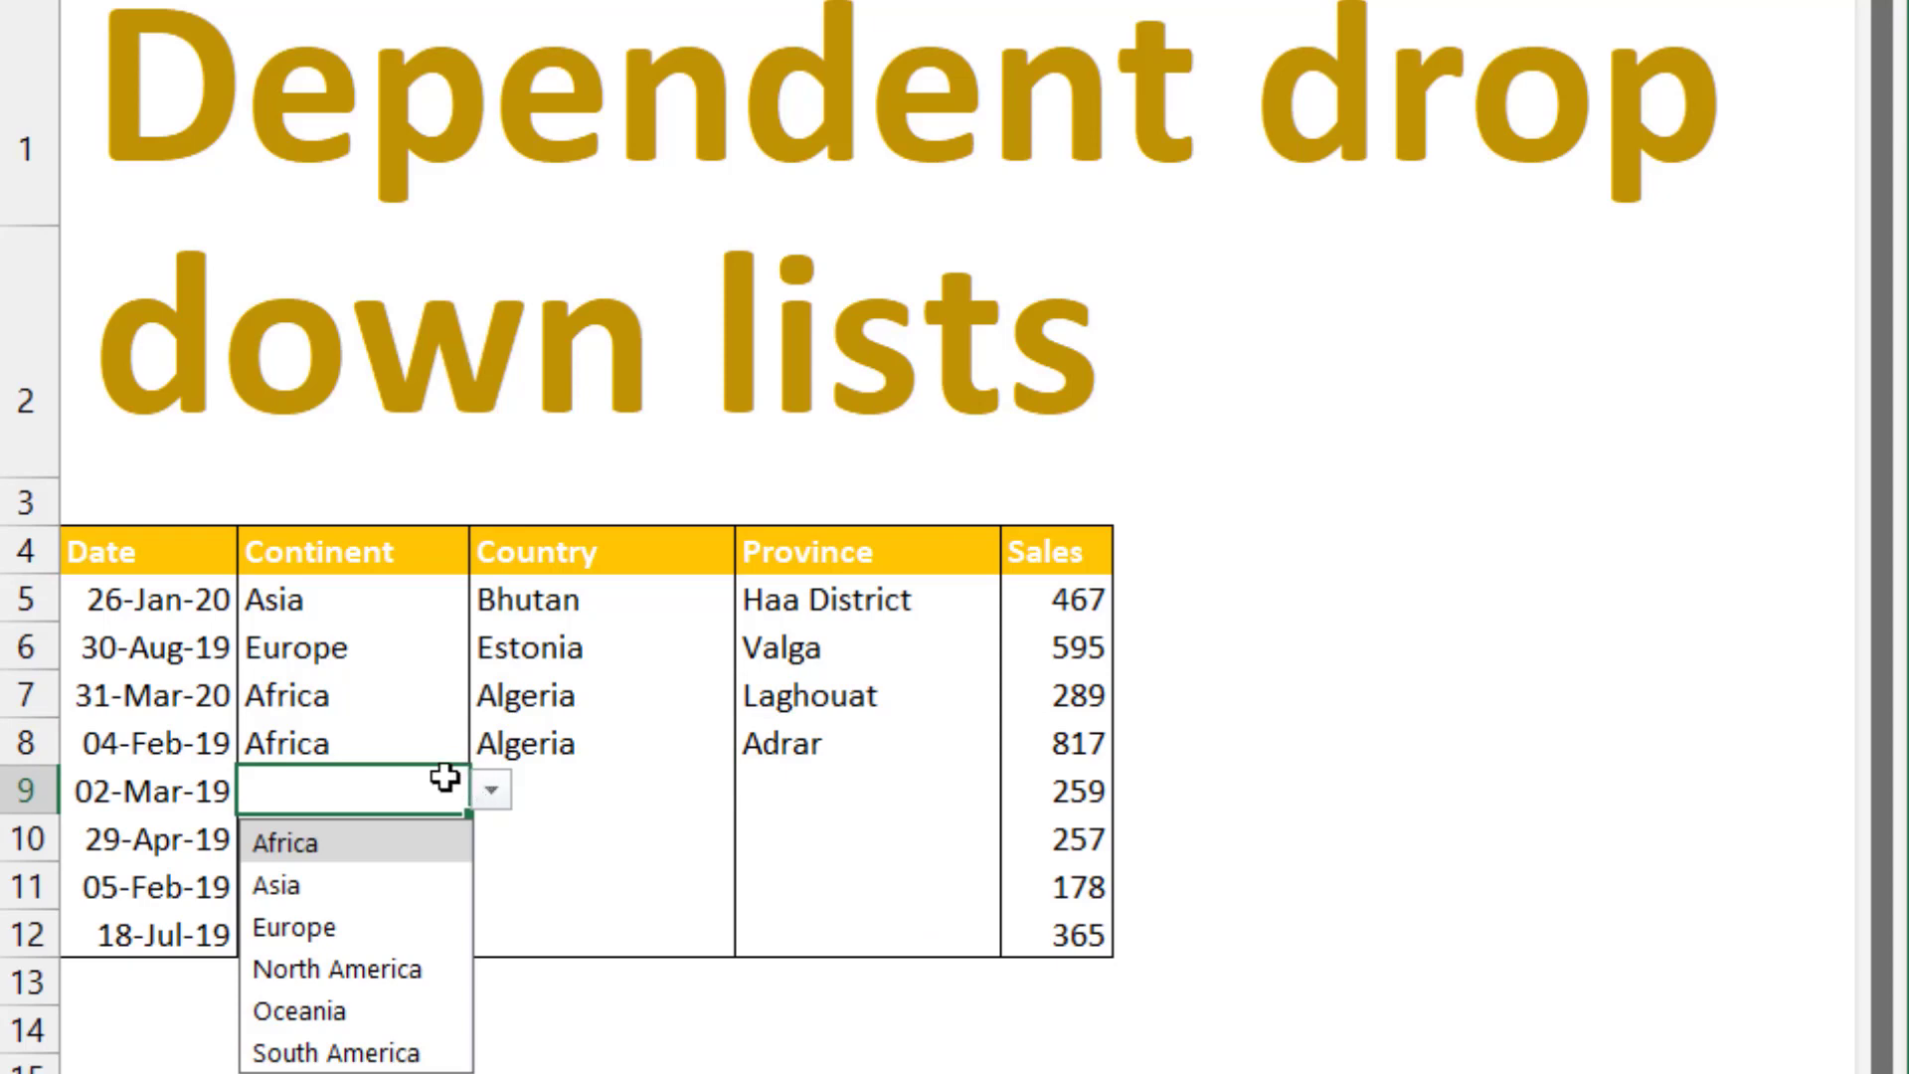
left_click(410, 931)
left_click(627, 788)
left_click(758, 790)
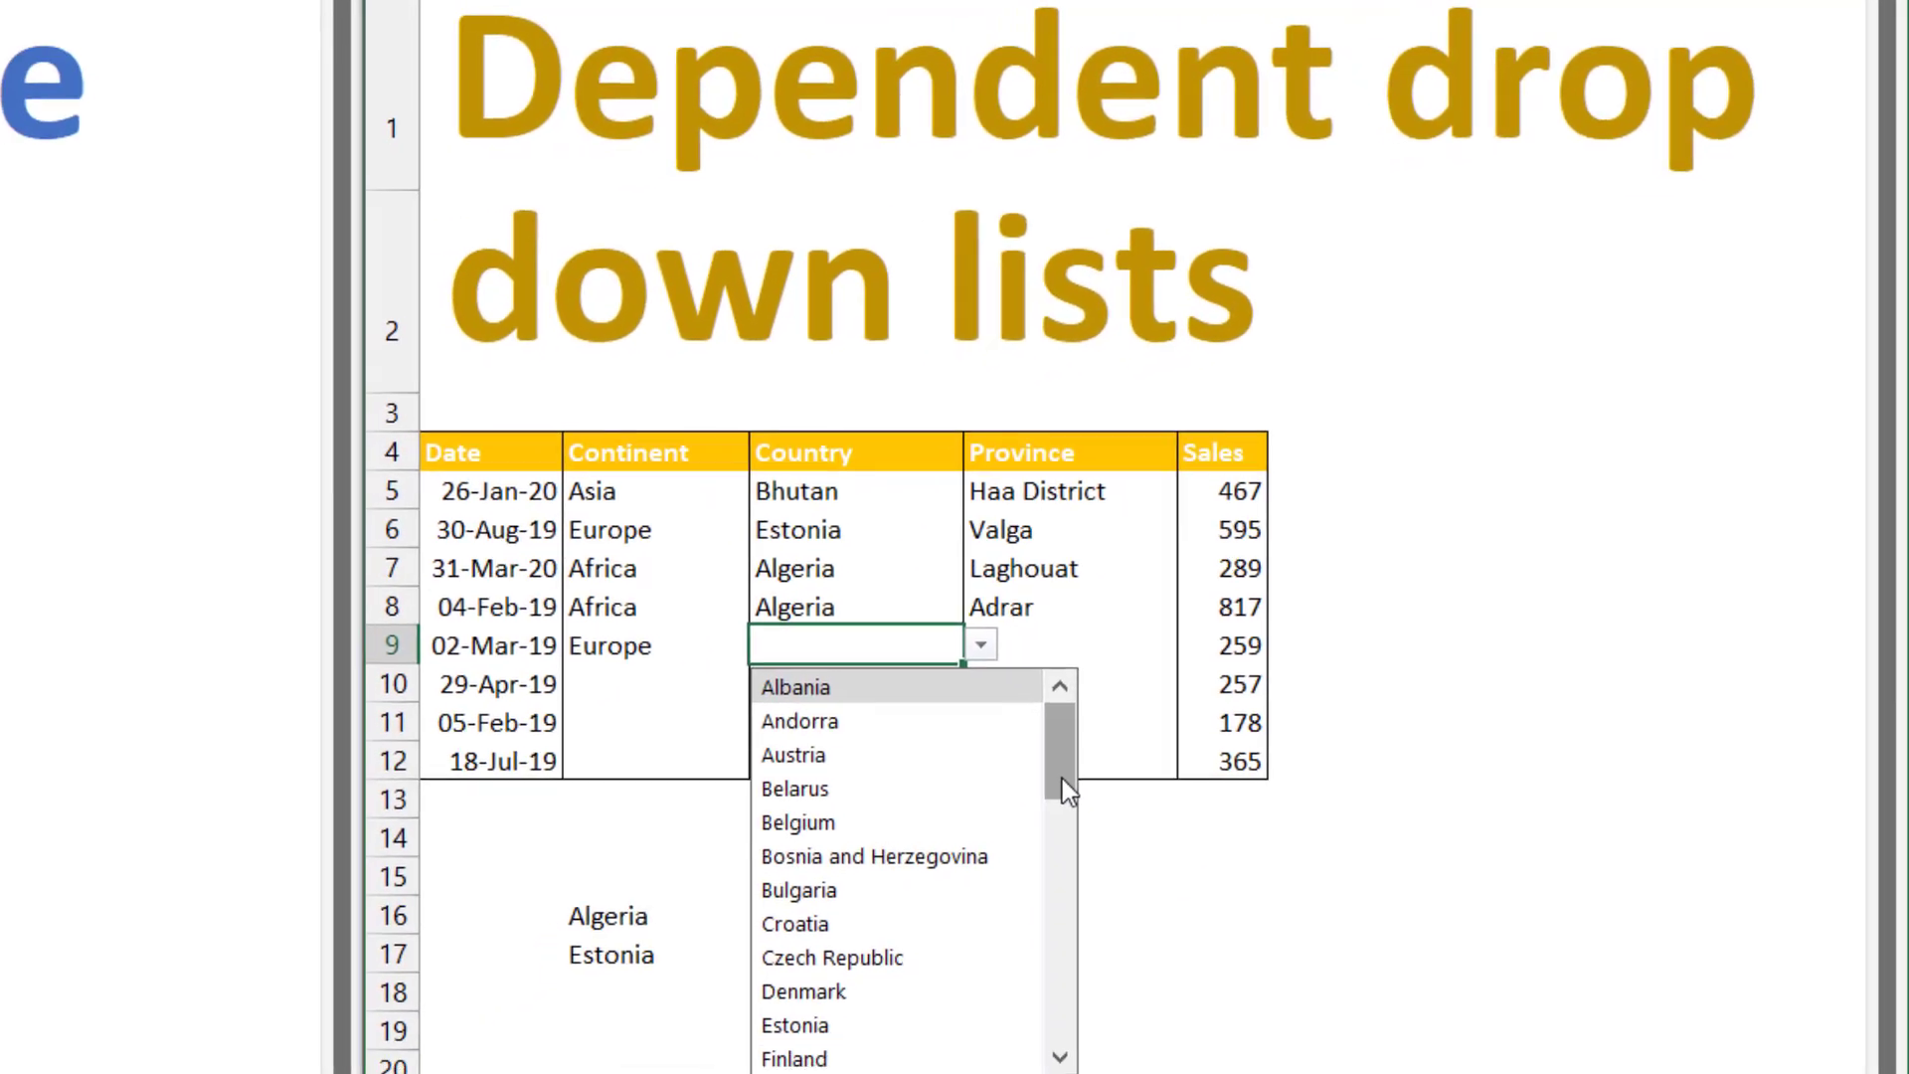
left_click_drag(847, 961, 859, 974)
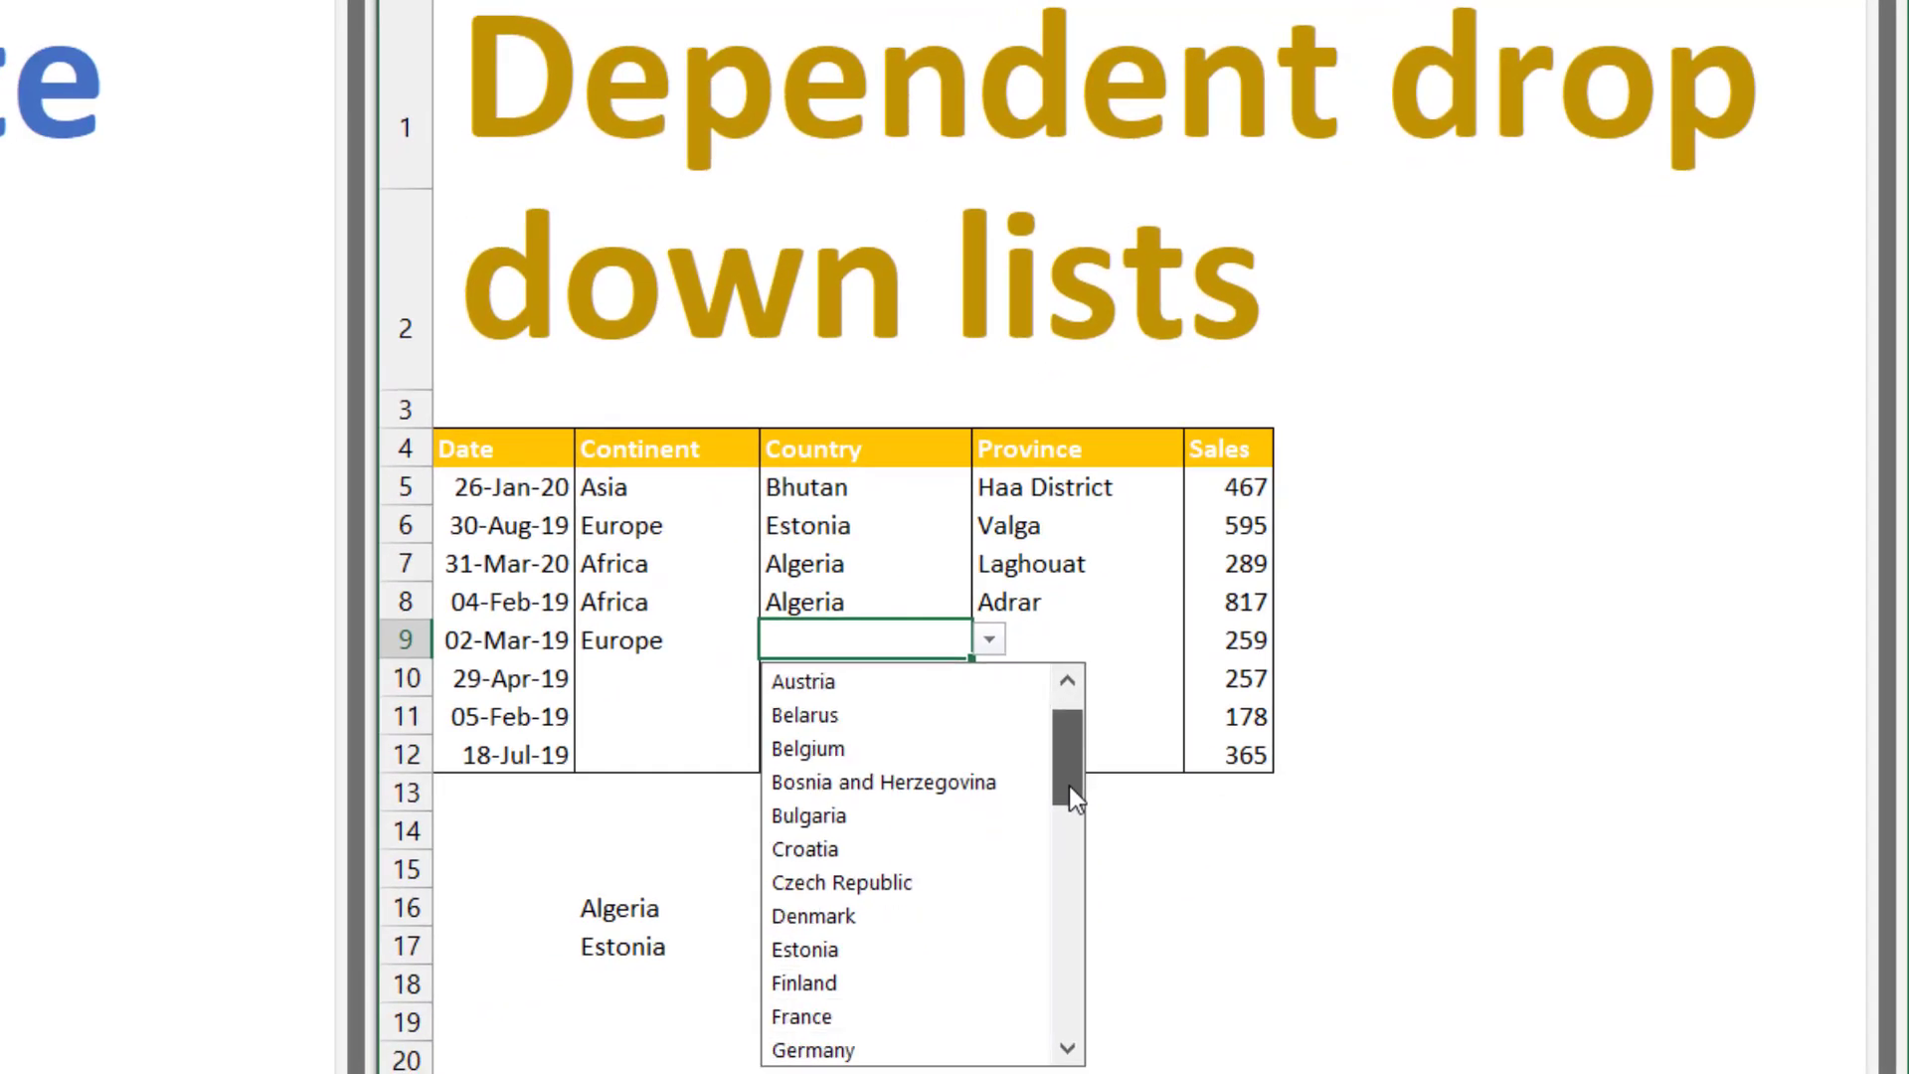
left_click_drag(1071, 787, 1070, 799)
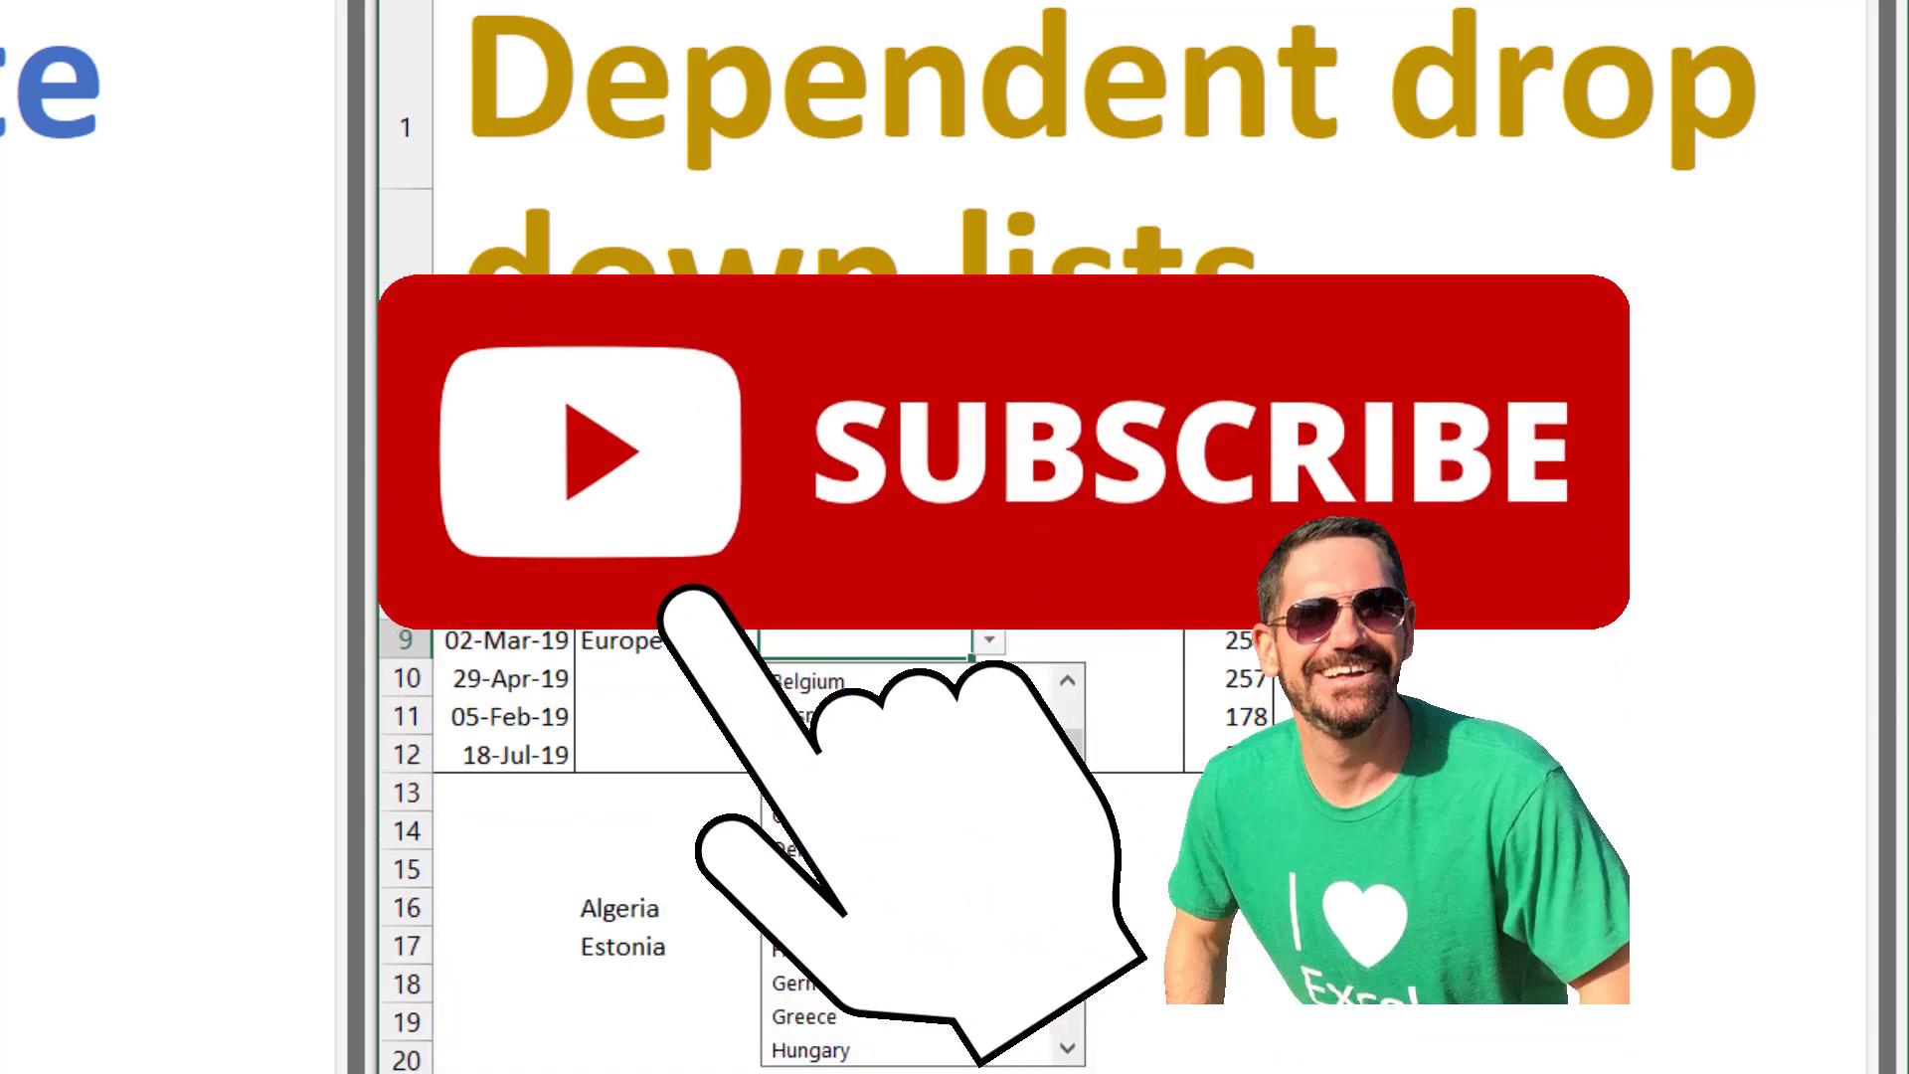
left_click(805, 883)
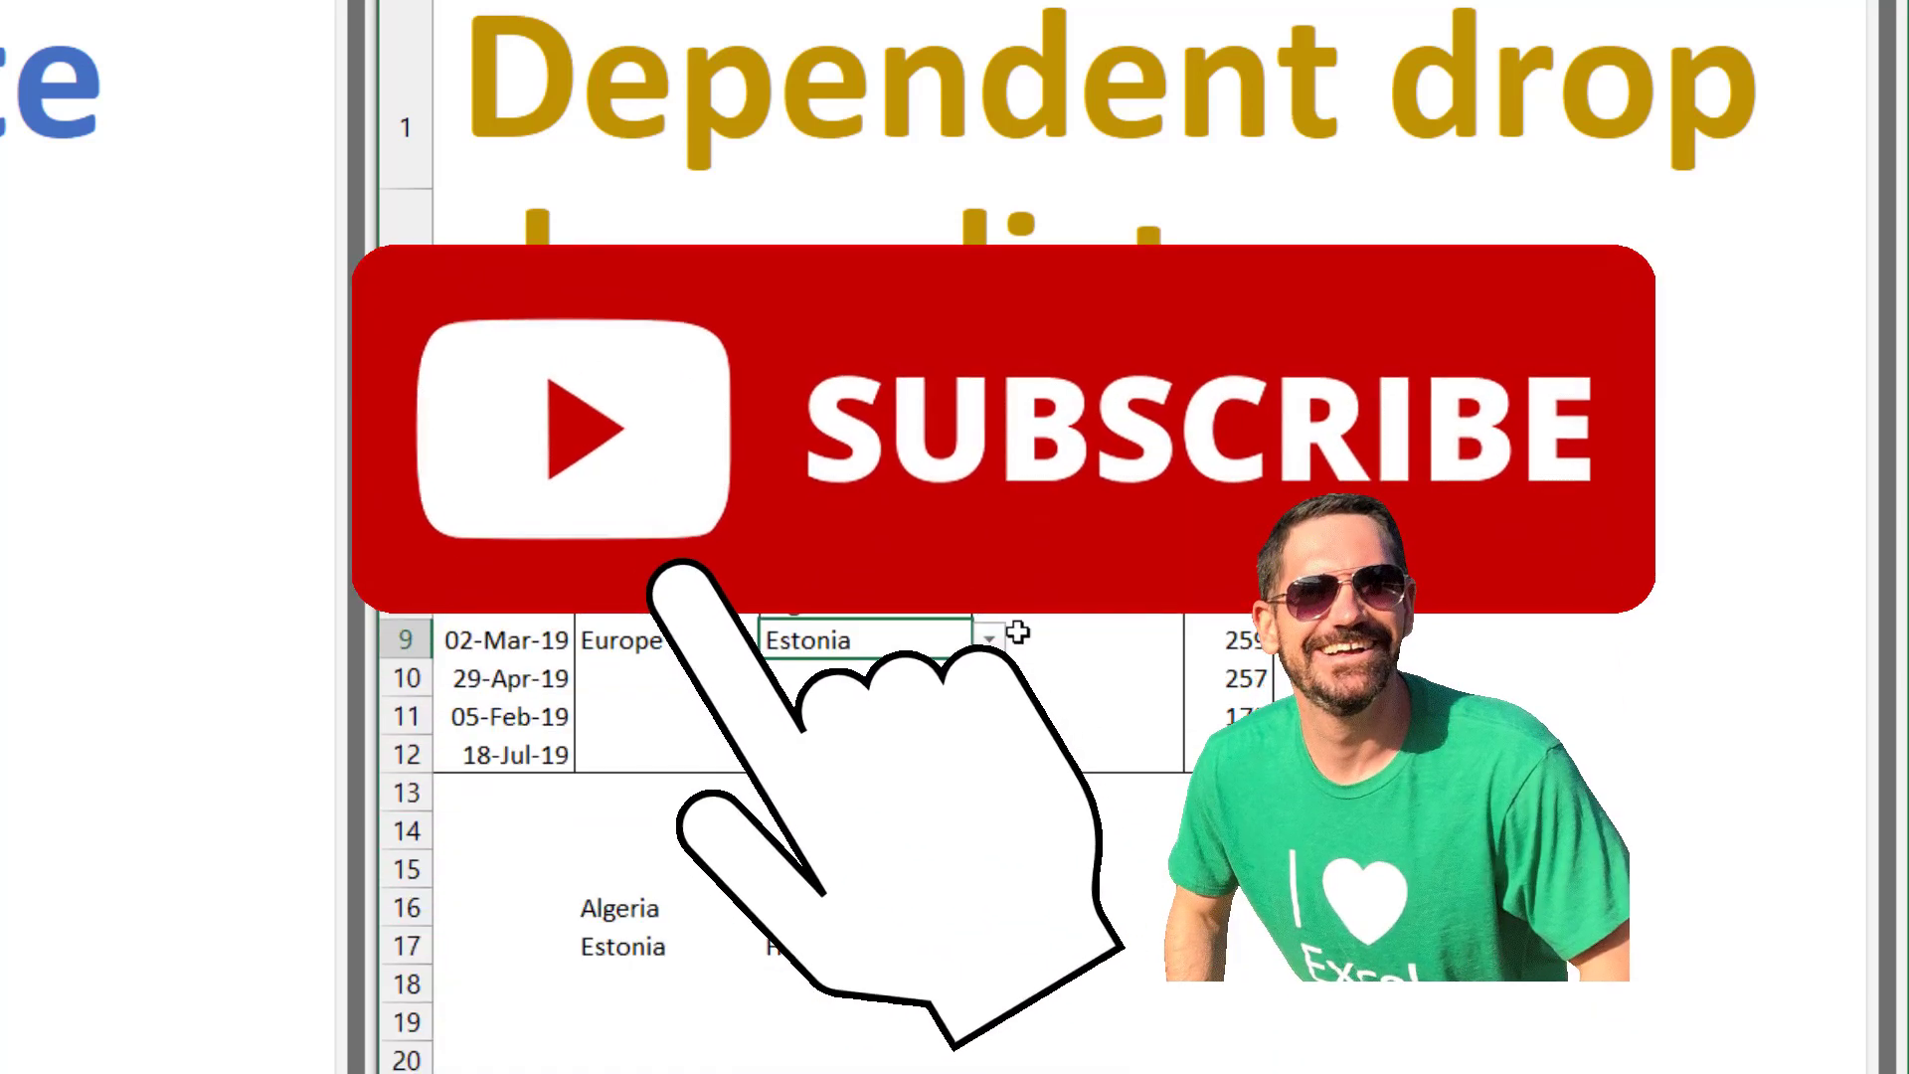
left_click(1019, 642)
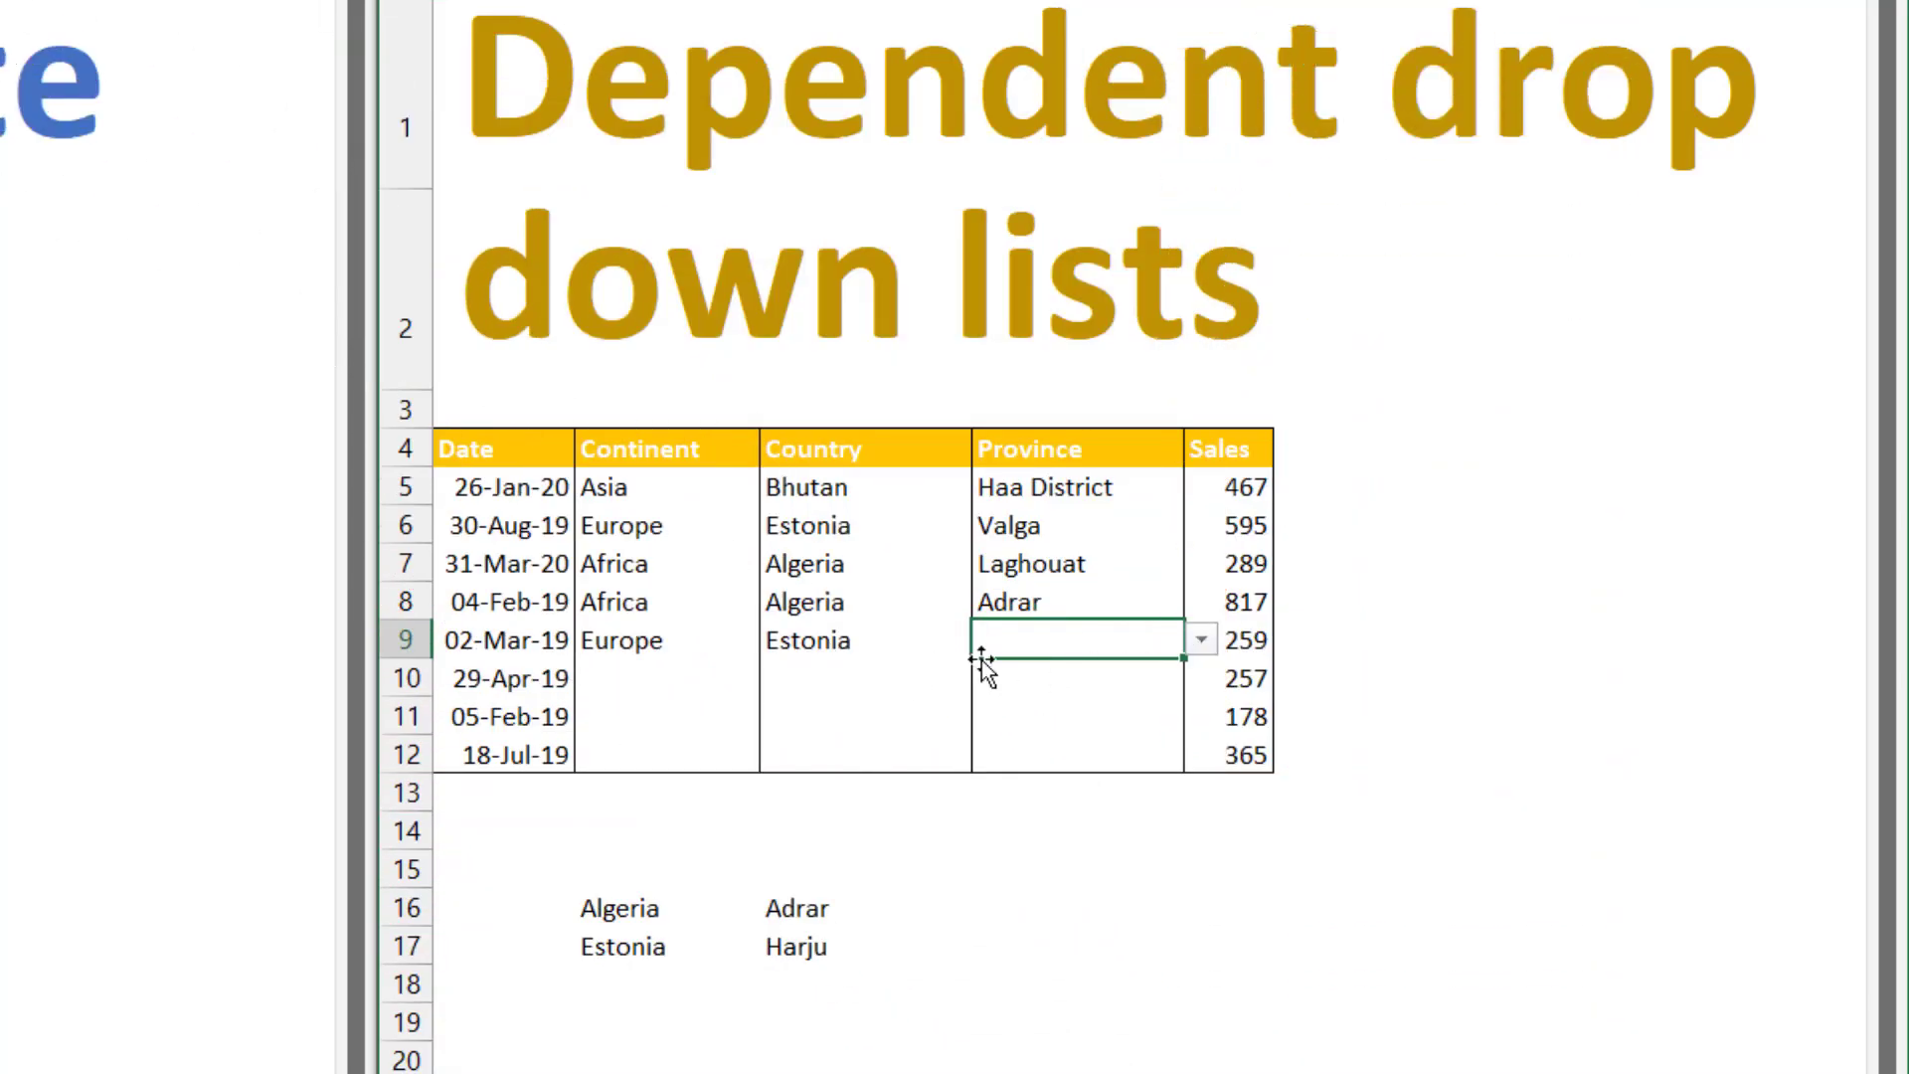
left_click(807, 643)
left_click(665, 652)
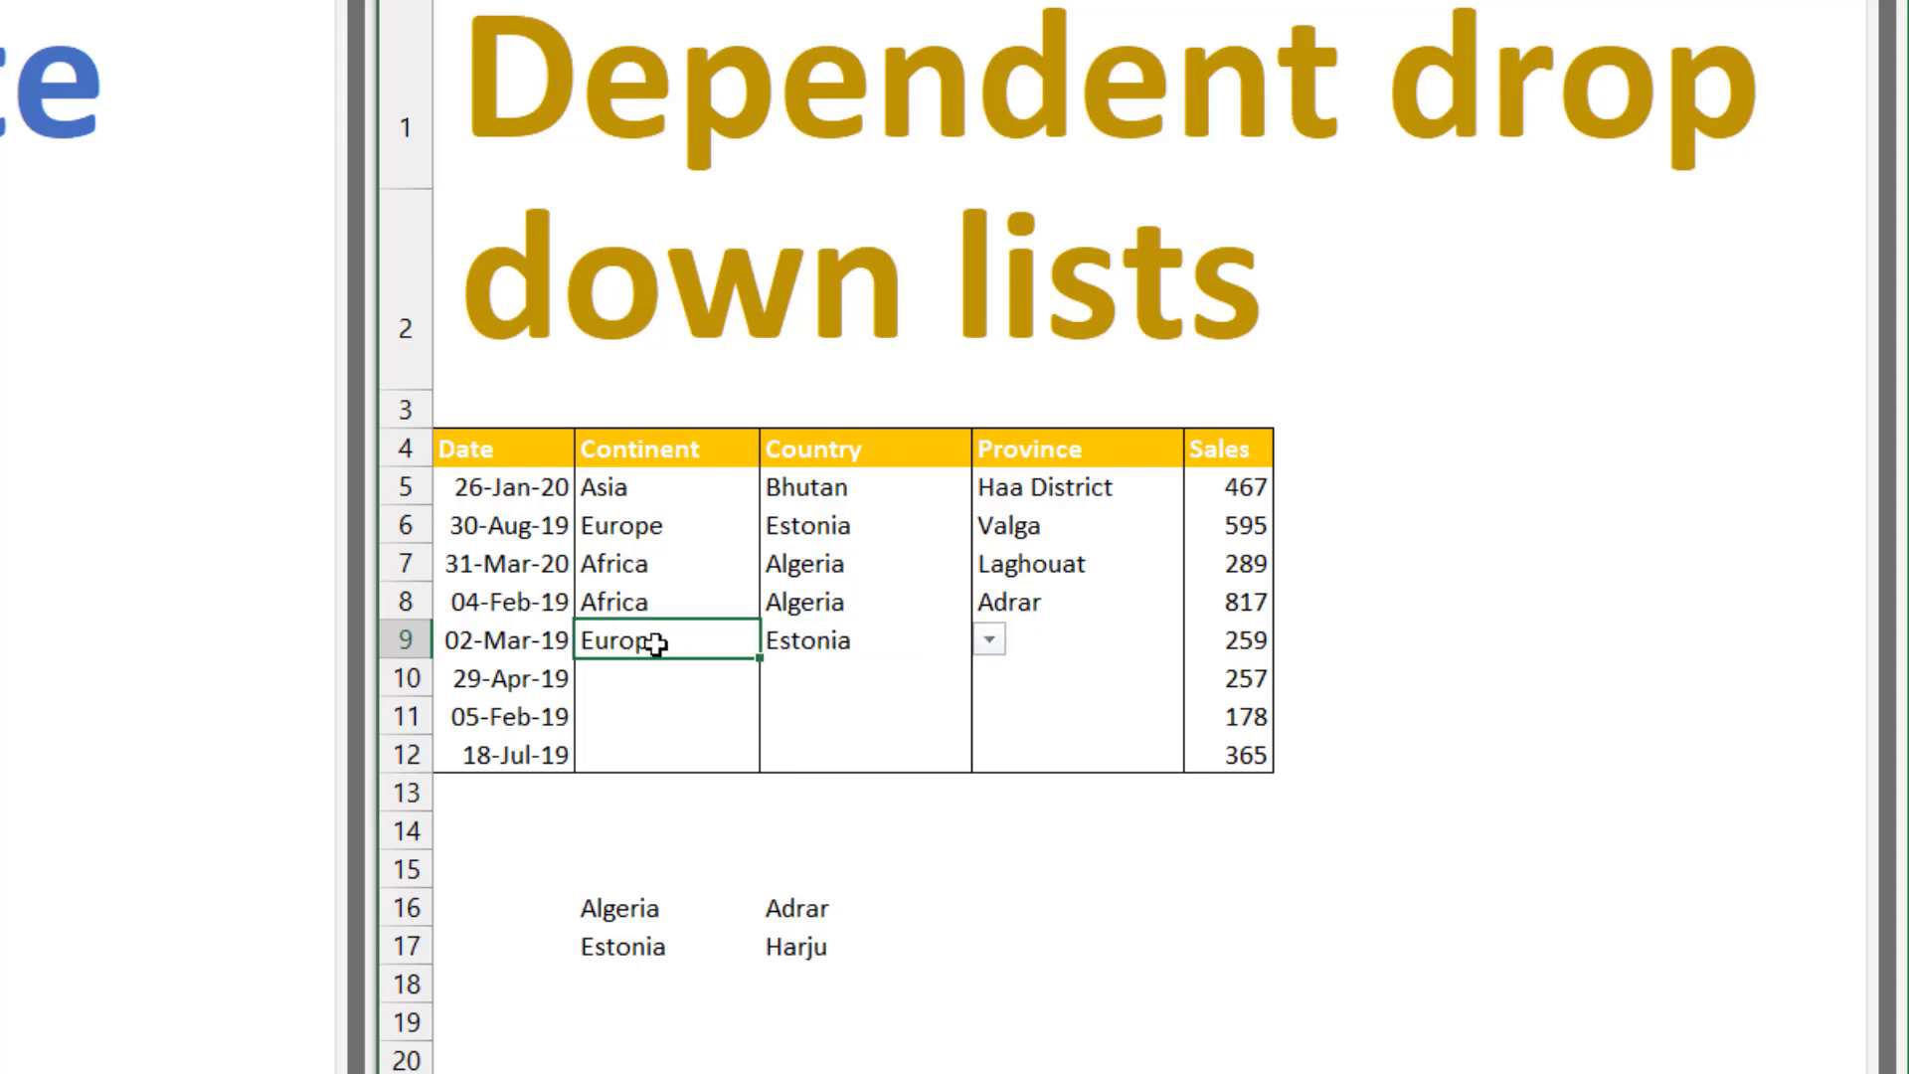
left_click(954, 645)
left_click(985, 644)
left_click(681, 637)
Pick Oceania as row 10's continent, leaving its country empty
left_click(746, 679)
left_click(778, 679)
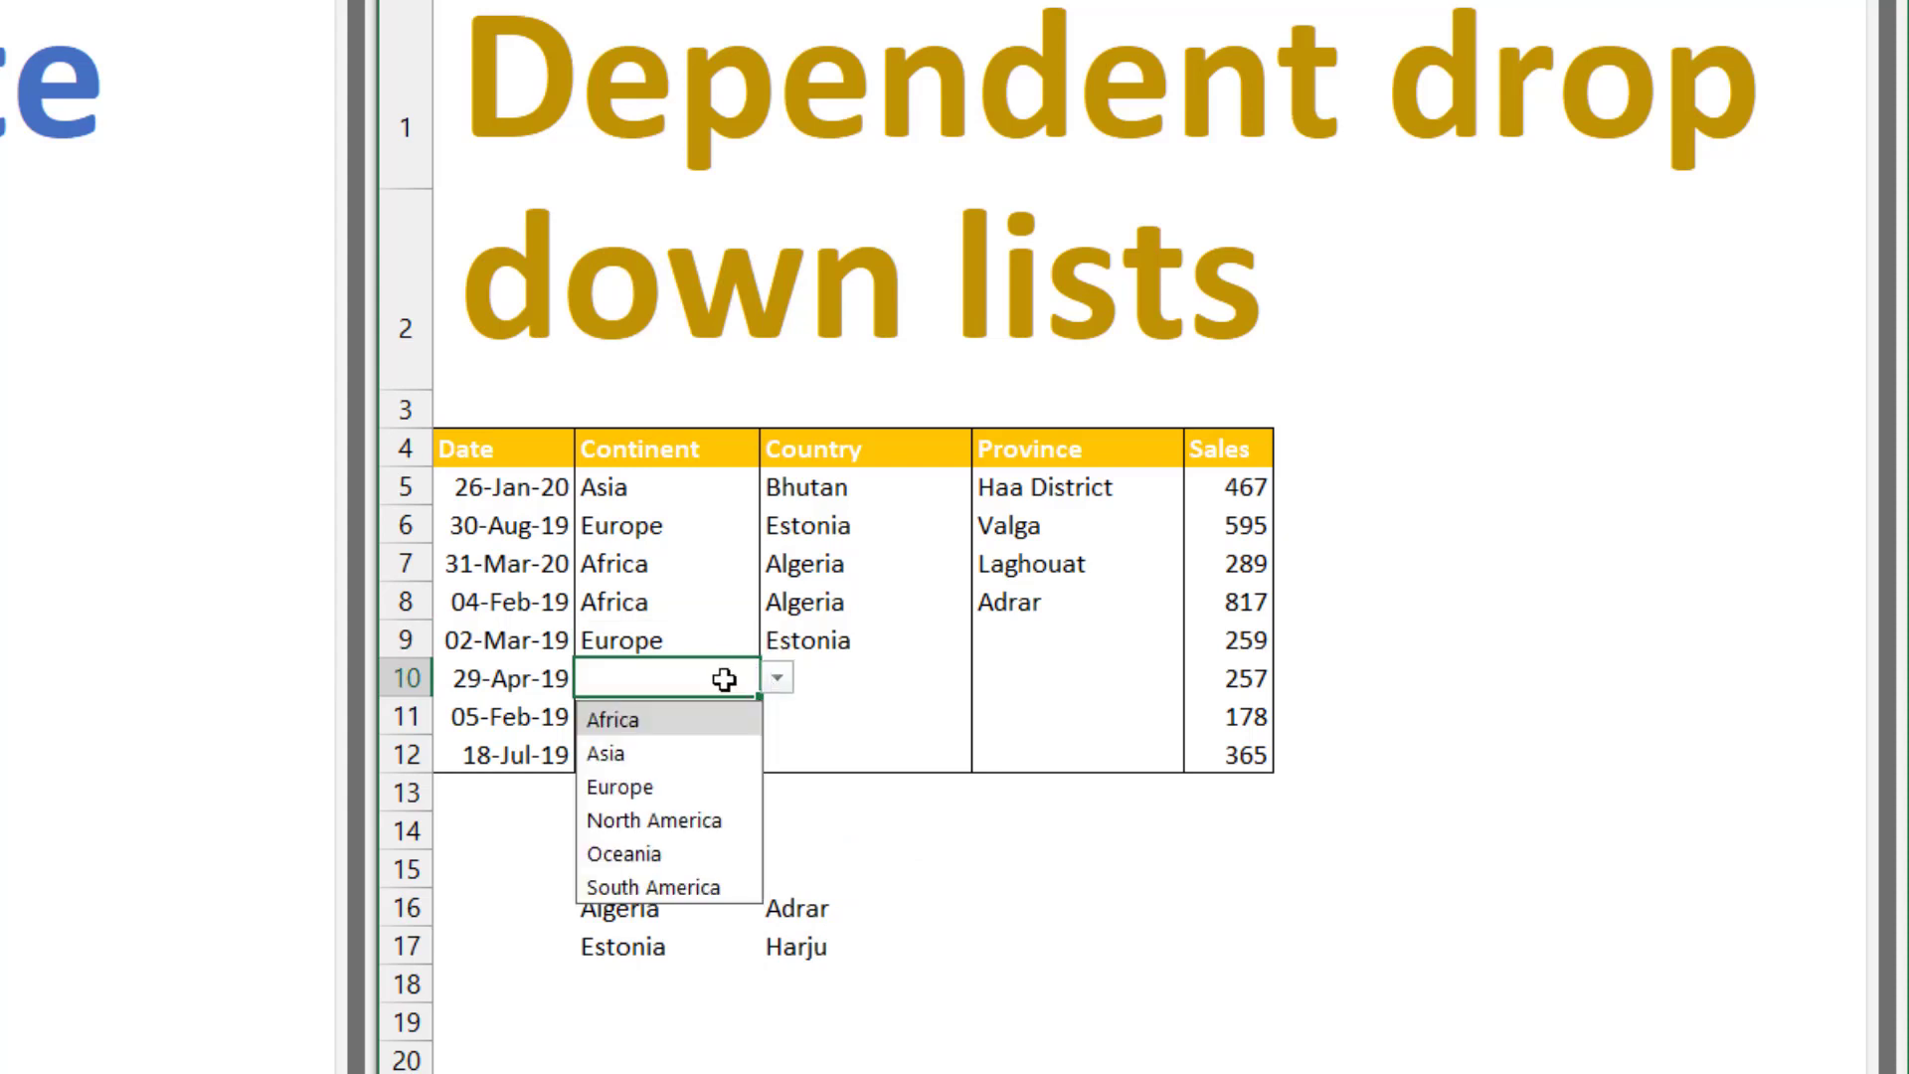
left_click(722, 855)
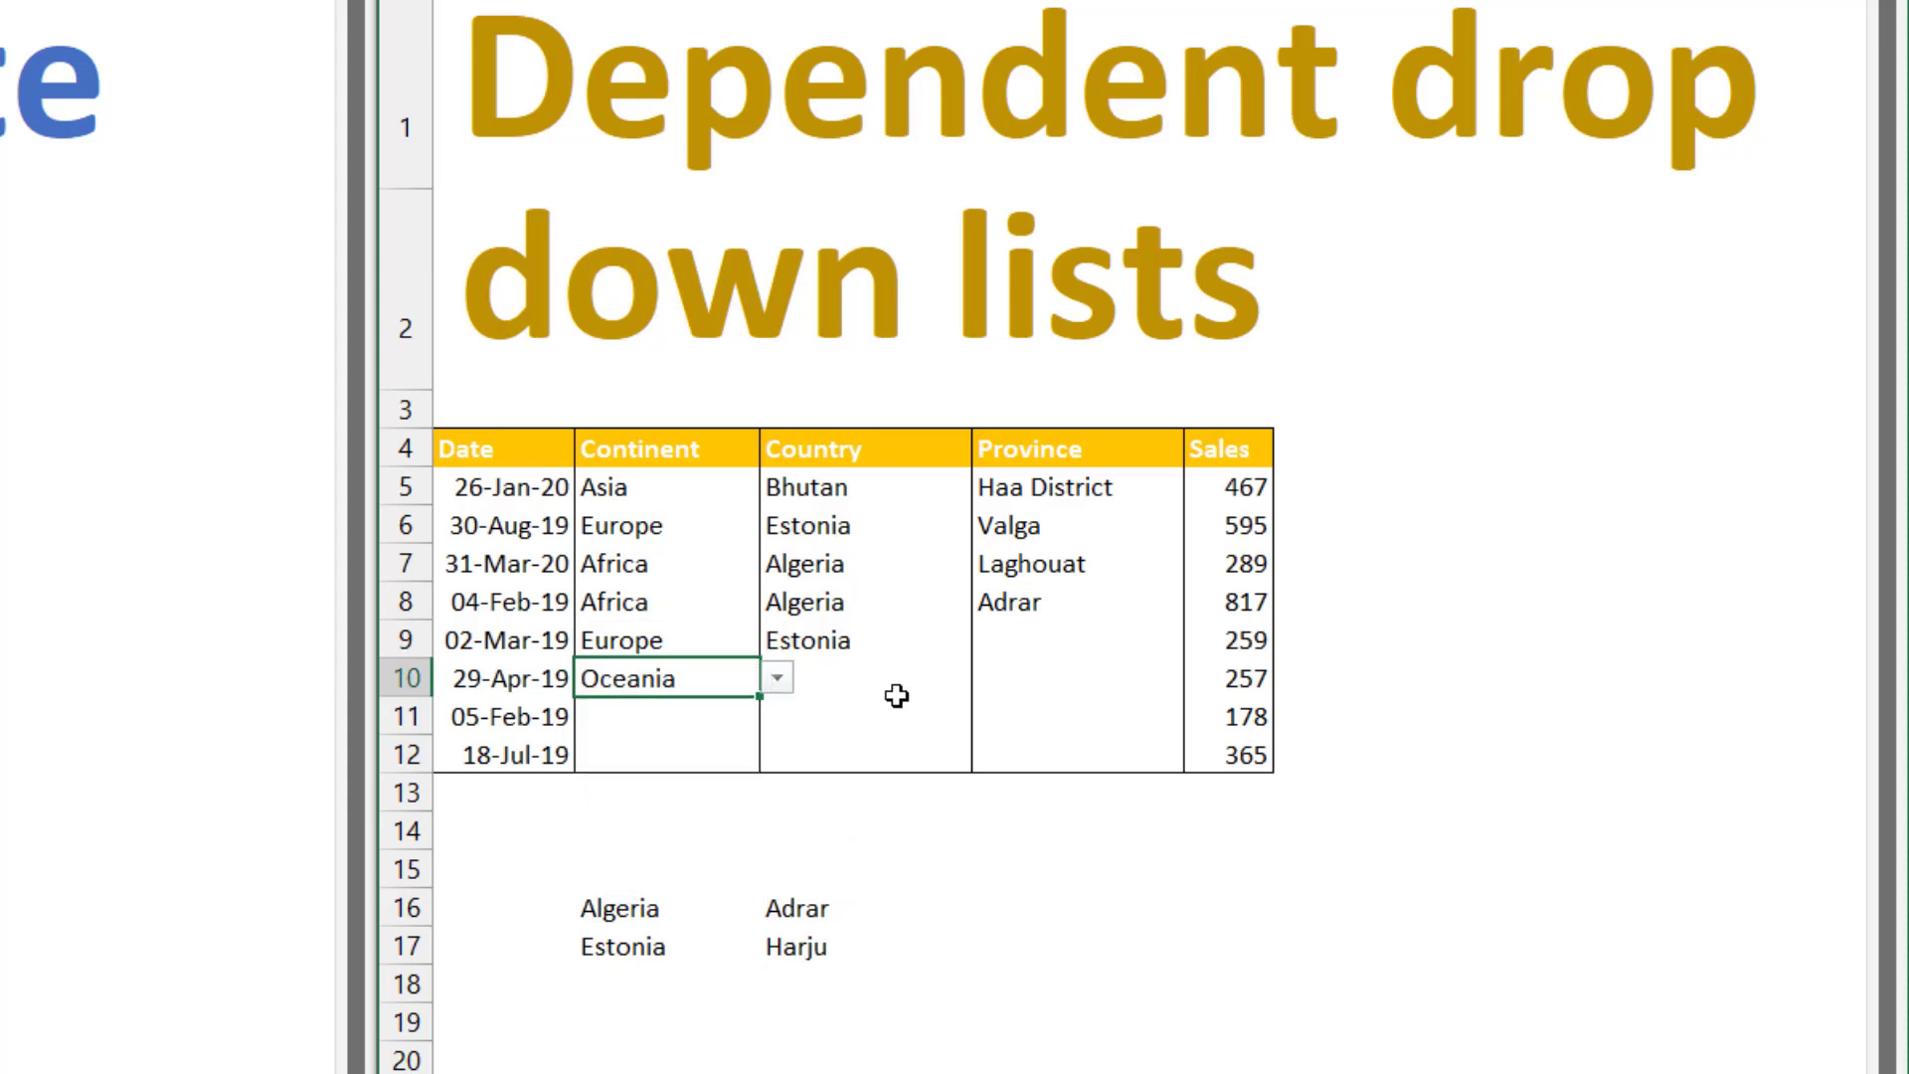
left_click(896, 691)
left_click(989, 677)
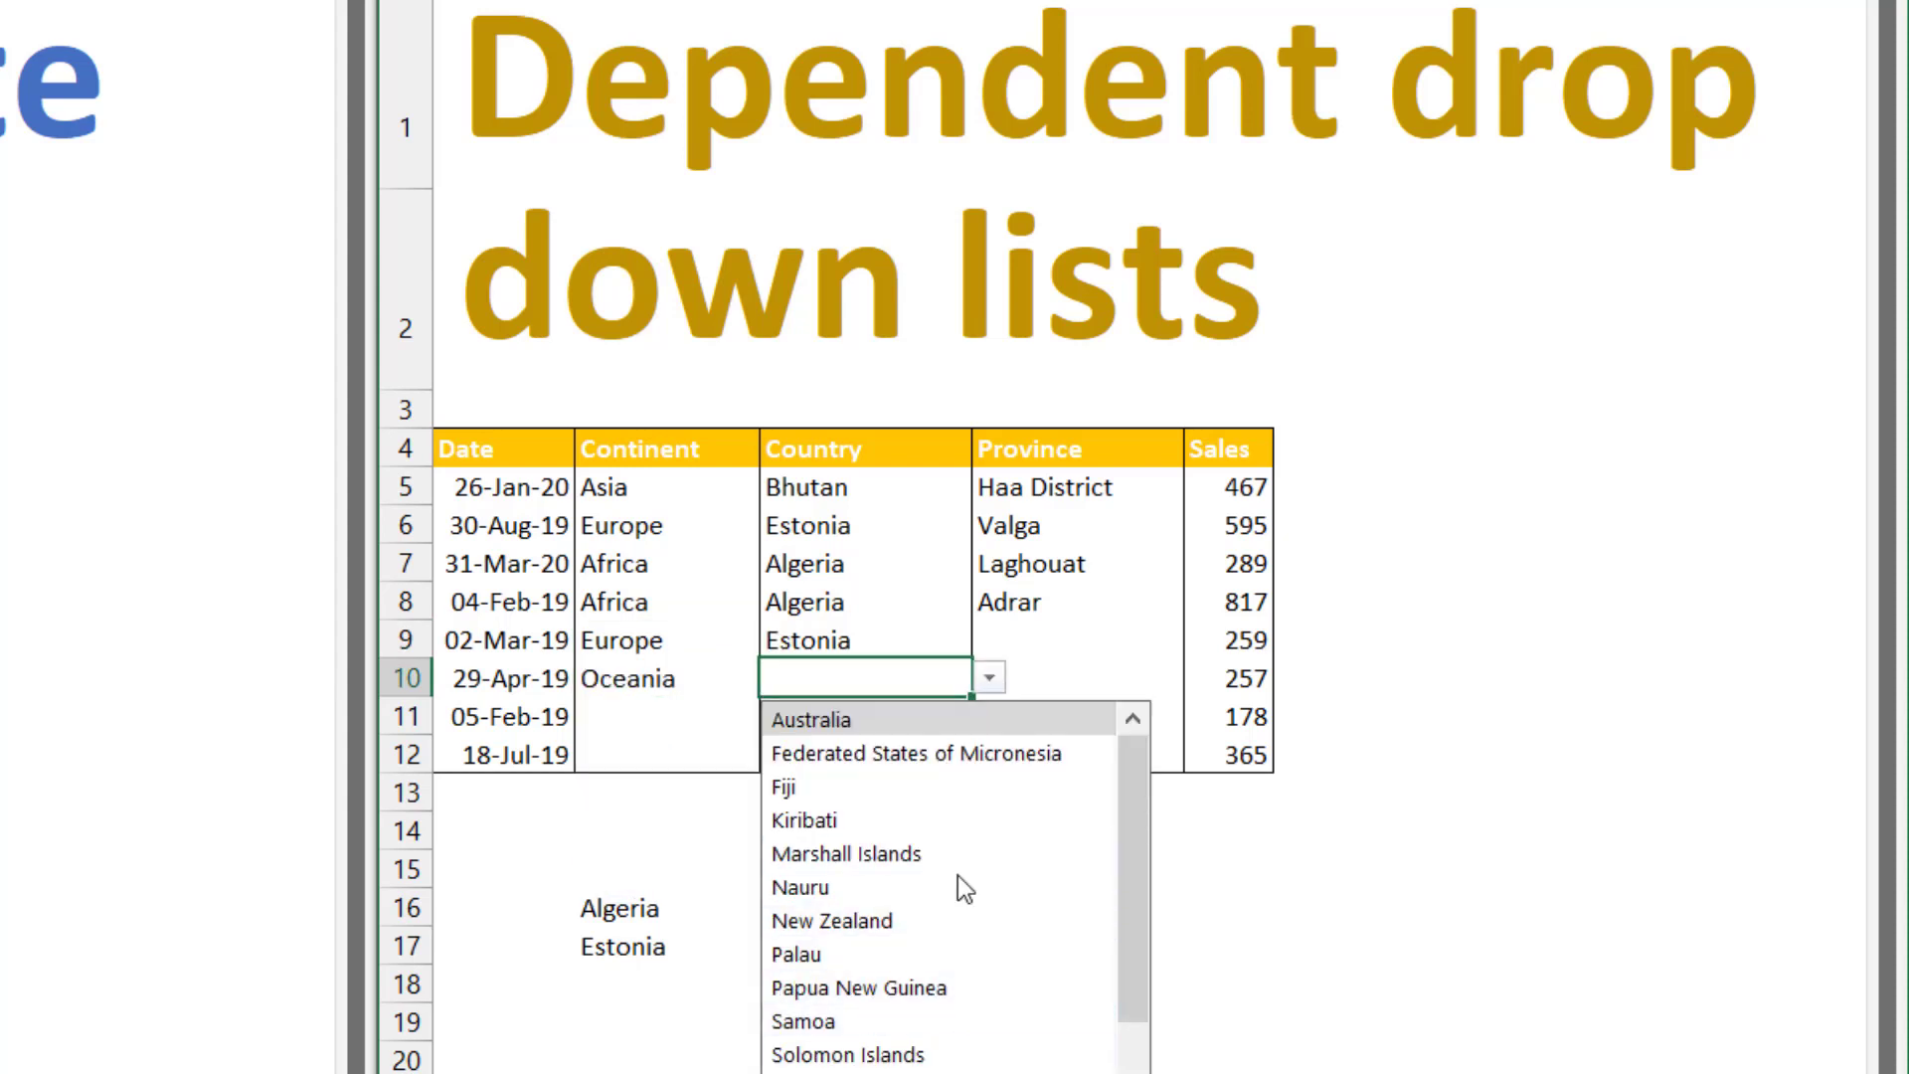
scroll(1027, 897, "down", 1)
scroll(1026, 893, "up", 1)
left_click(1336, 671)
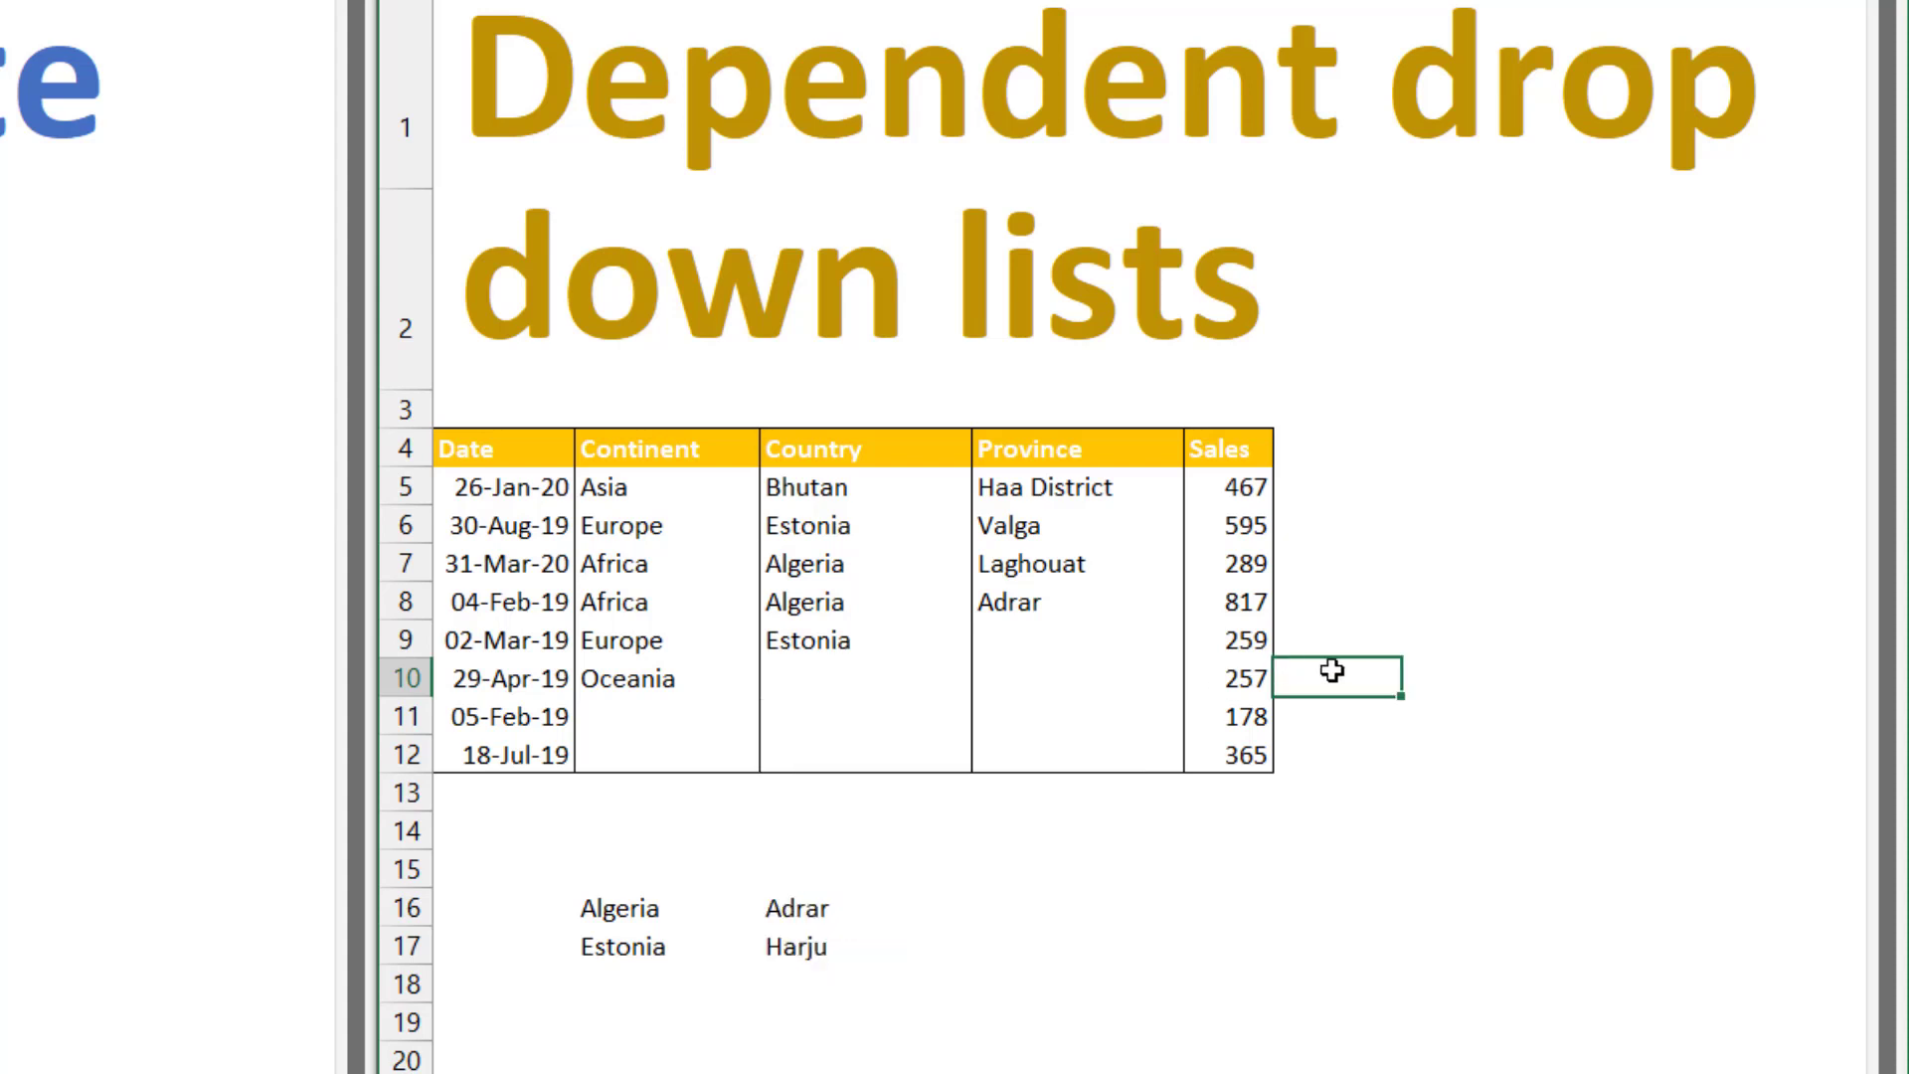
left_click(1338, 640)
left_click(1339, 712)
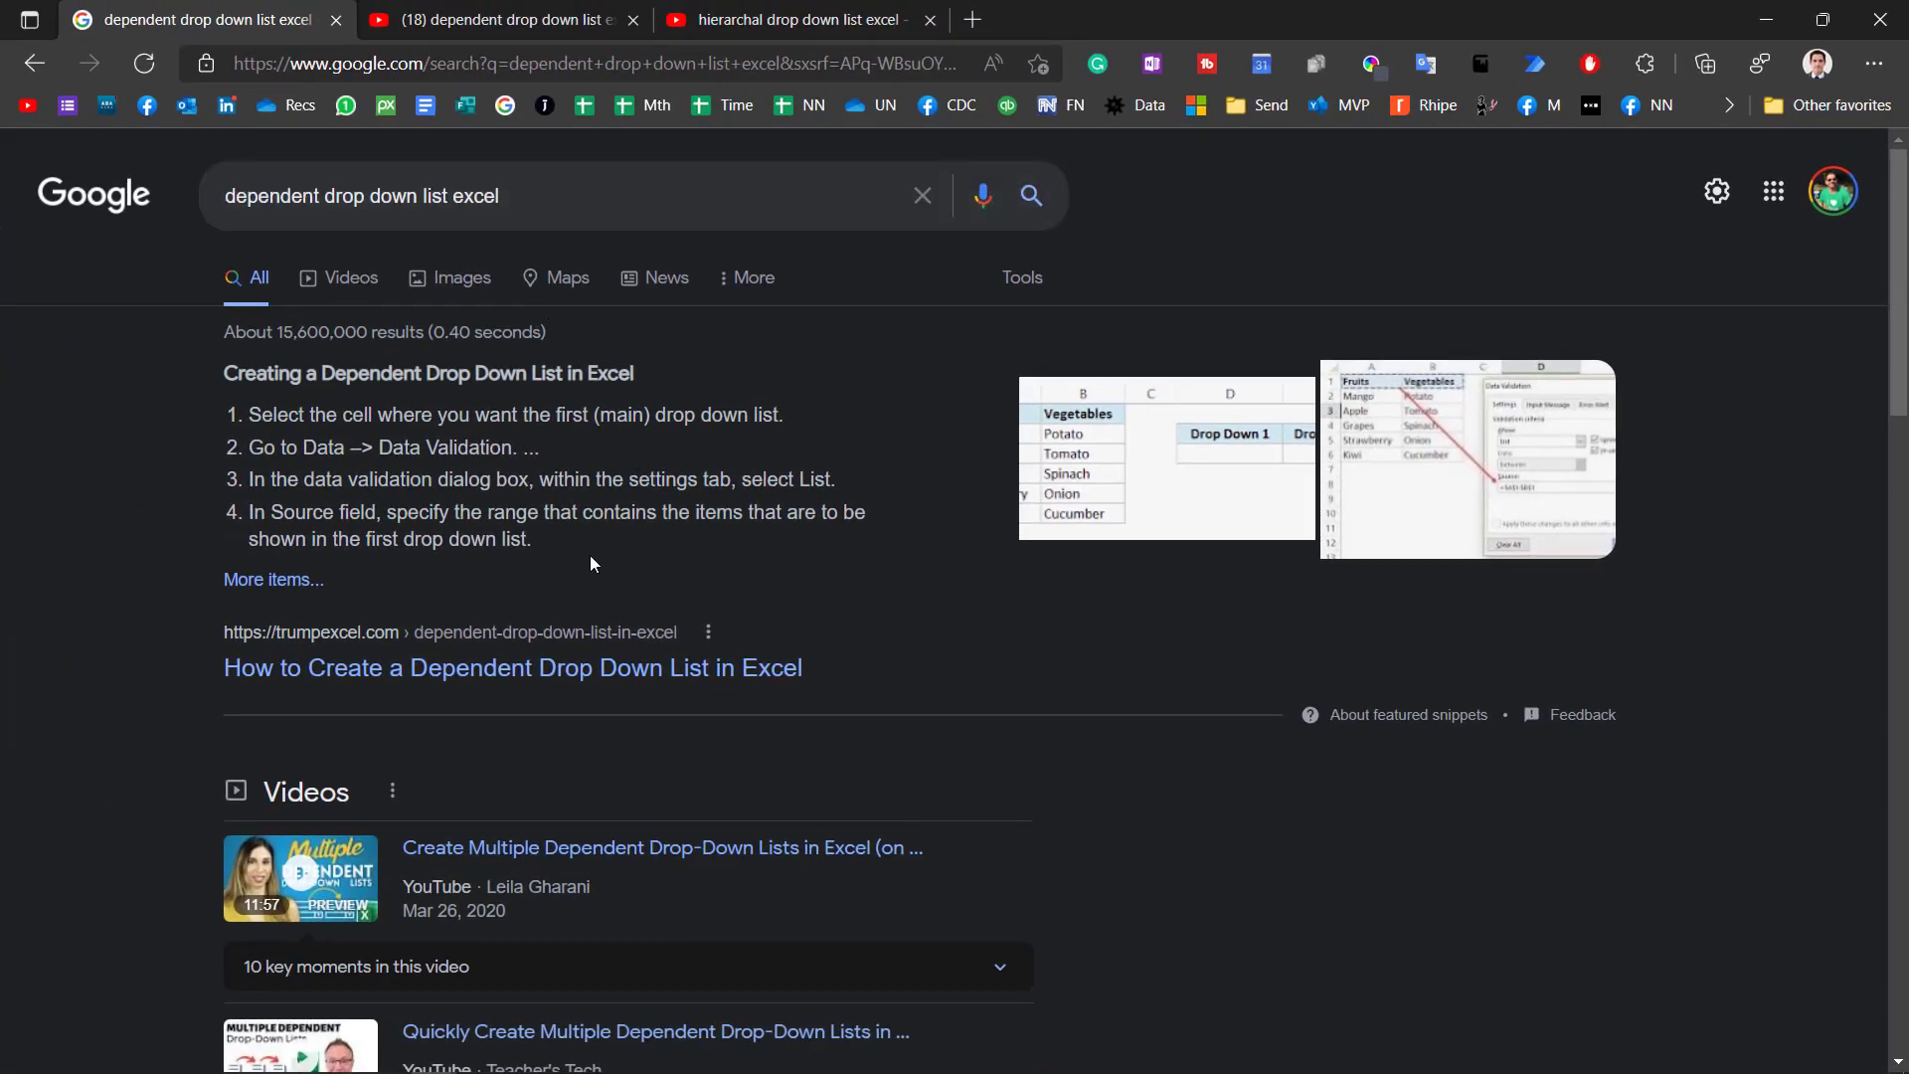
Scroll the Google results for 'dependent drop down list excel' and browse page 6
scroll(564, 791, "down", 20)
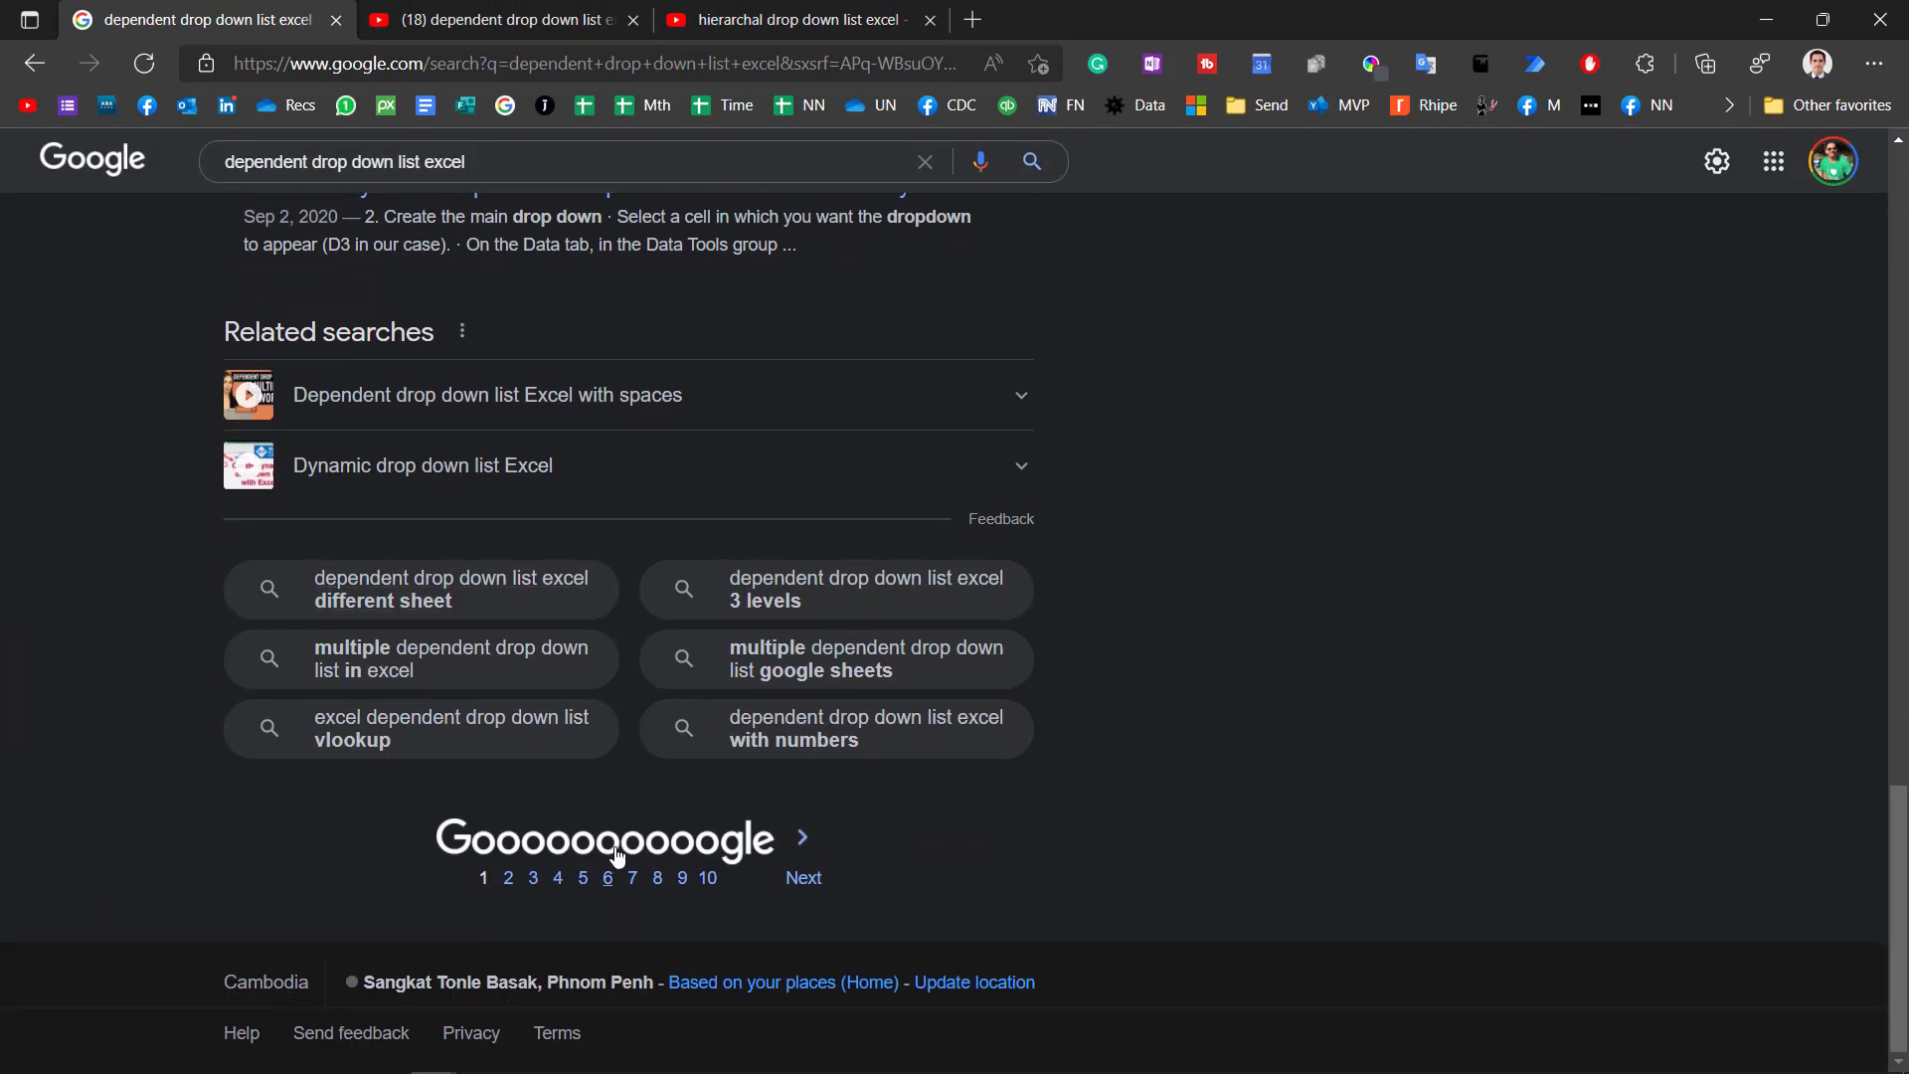
left_click(607, 873)
scroll(889, 514, "down", 5)
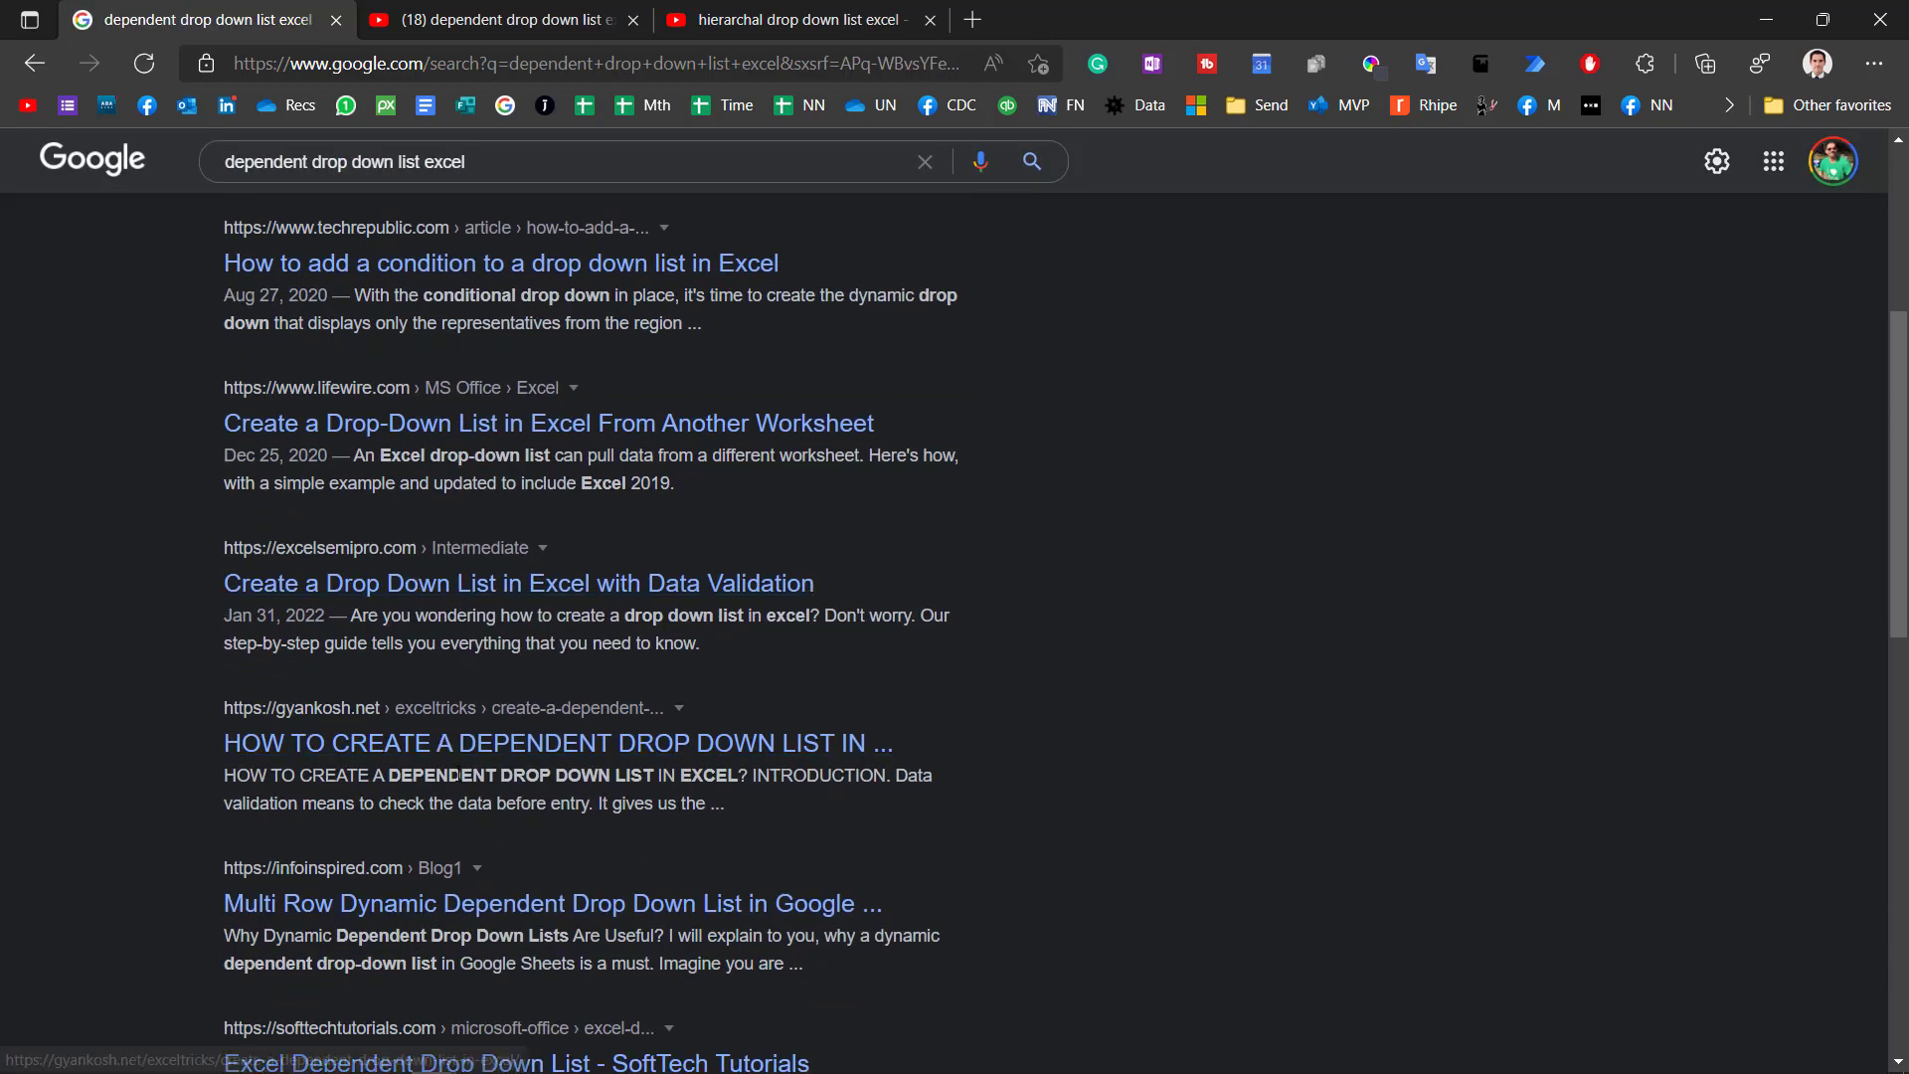
scroll(1117, 904, "down", 1)
Switch to the YouTube results tab and scroll through the videos
key("ctrl+Tab")
scroll(1139, 396, "up", 20)
scroll(1135, 397, "down", 8)
scroll(1134, 397, "down", 5)
left_click_drag(1900, 996, 1893, 159)
Scroll the 'hierarchal drop down list excel' YouTube results, then return to the Excel workbook
left_click(855, 18)
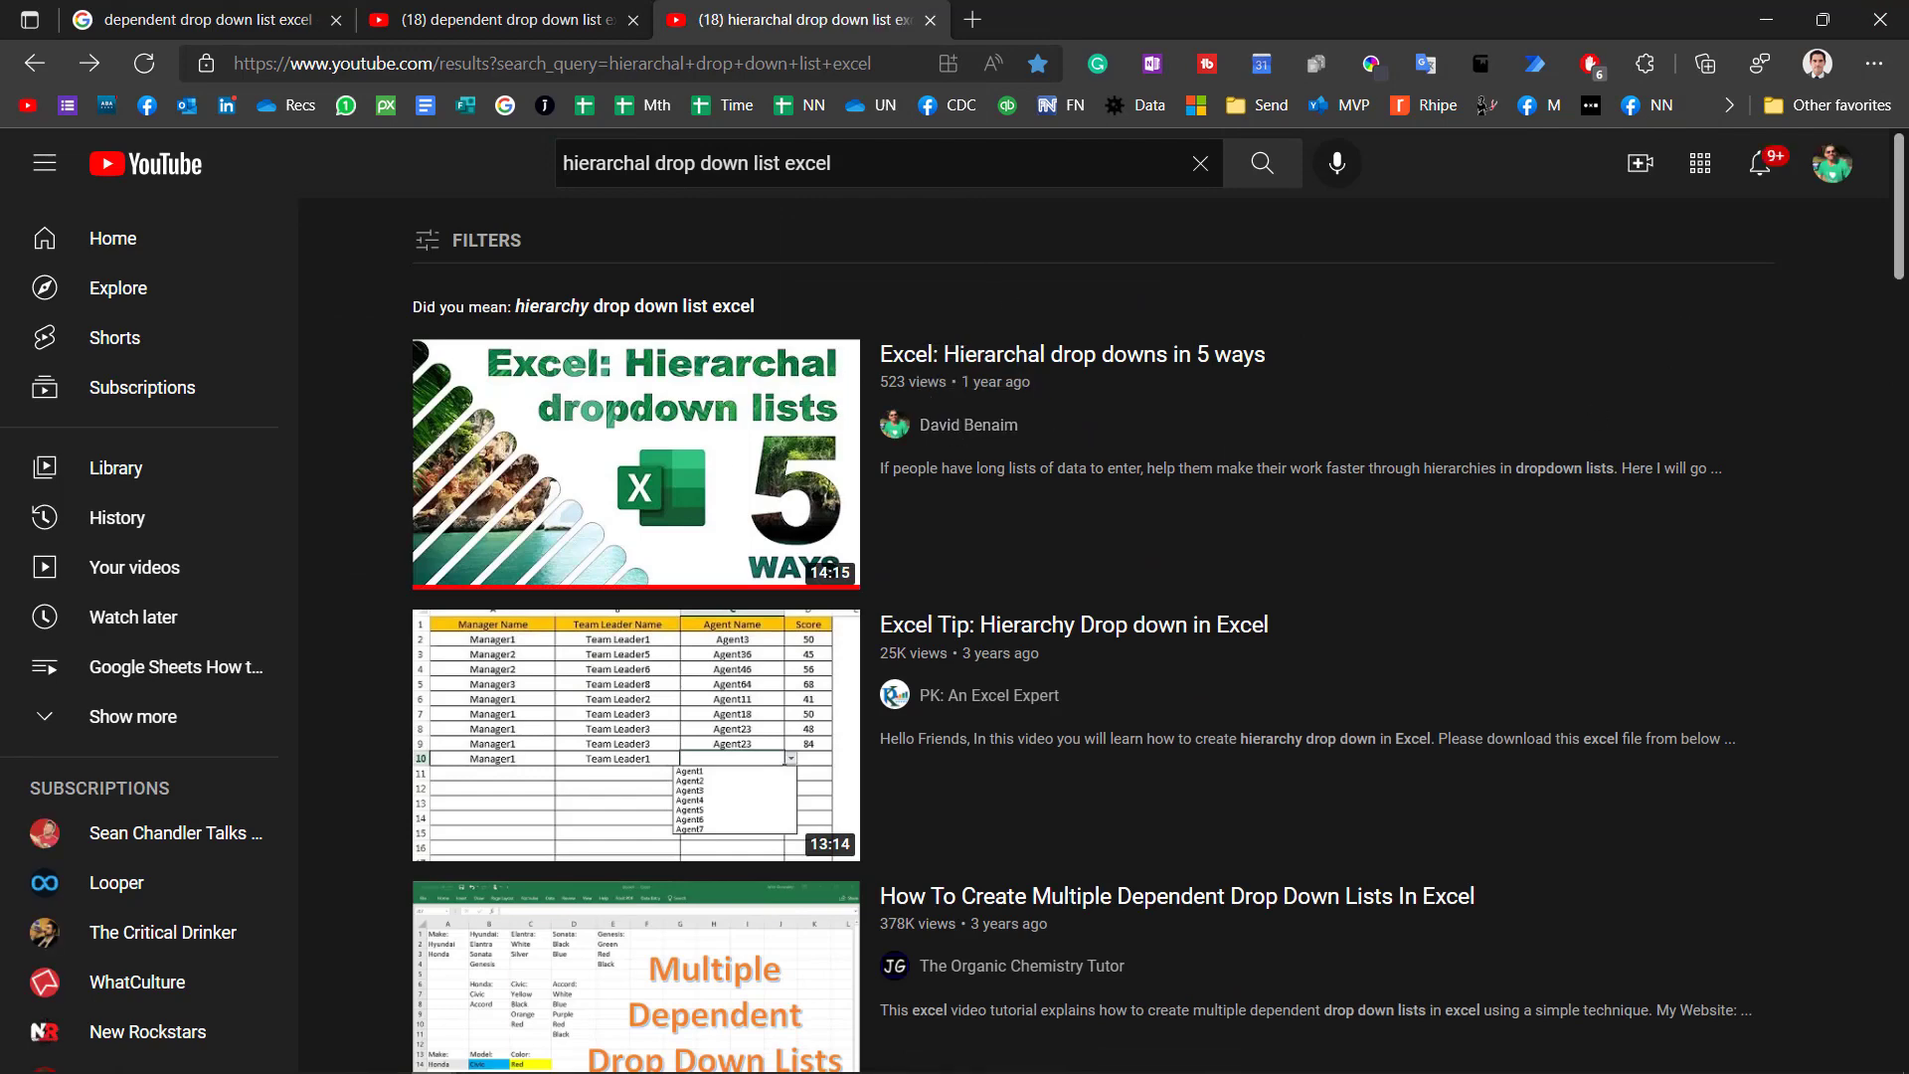
left_click_drag(1894, 207, 1900, 636)
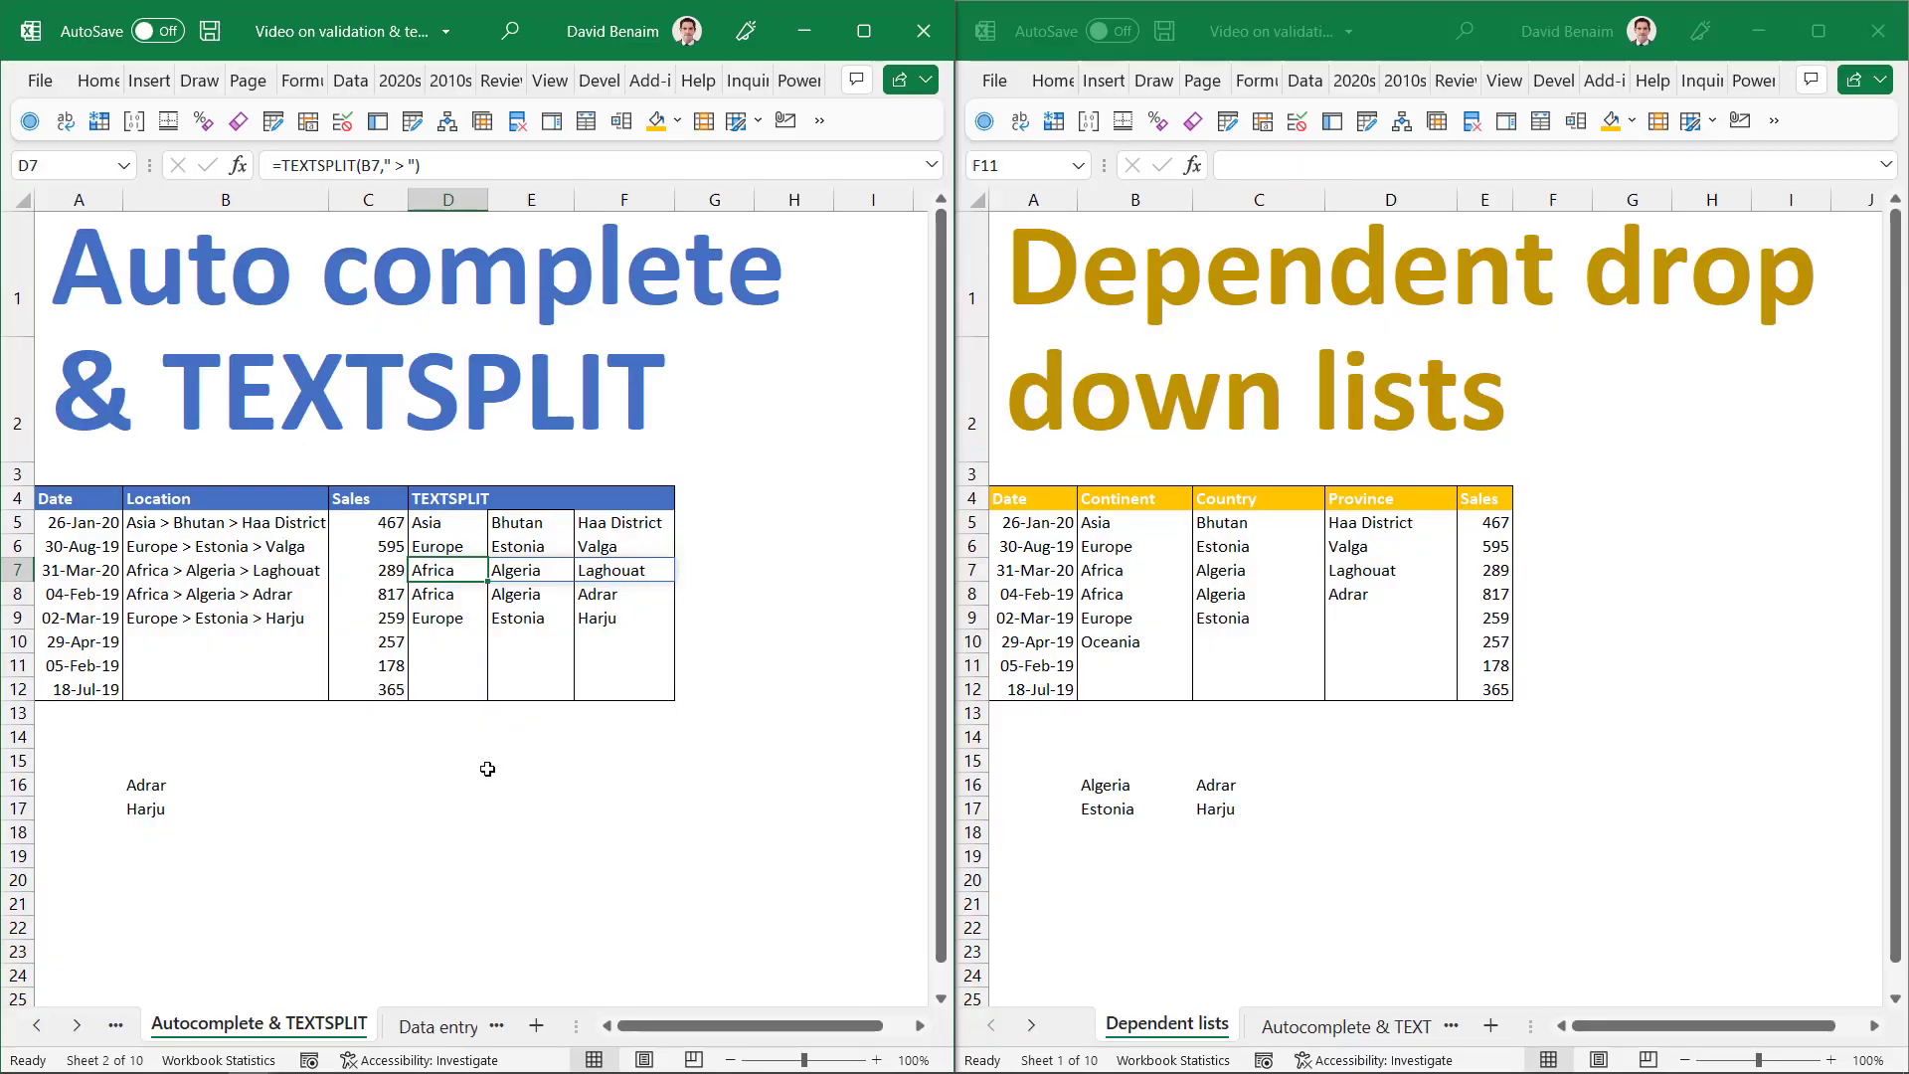
left_click(486, 769)
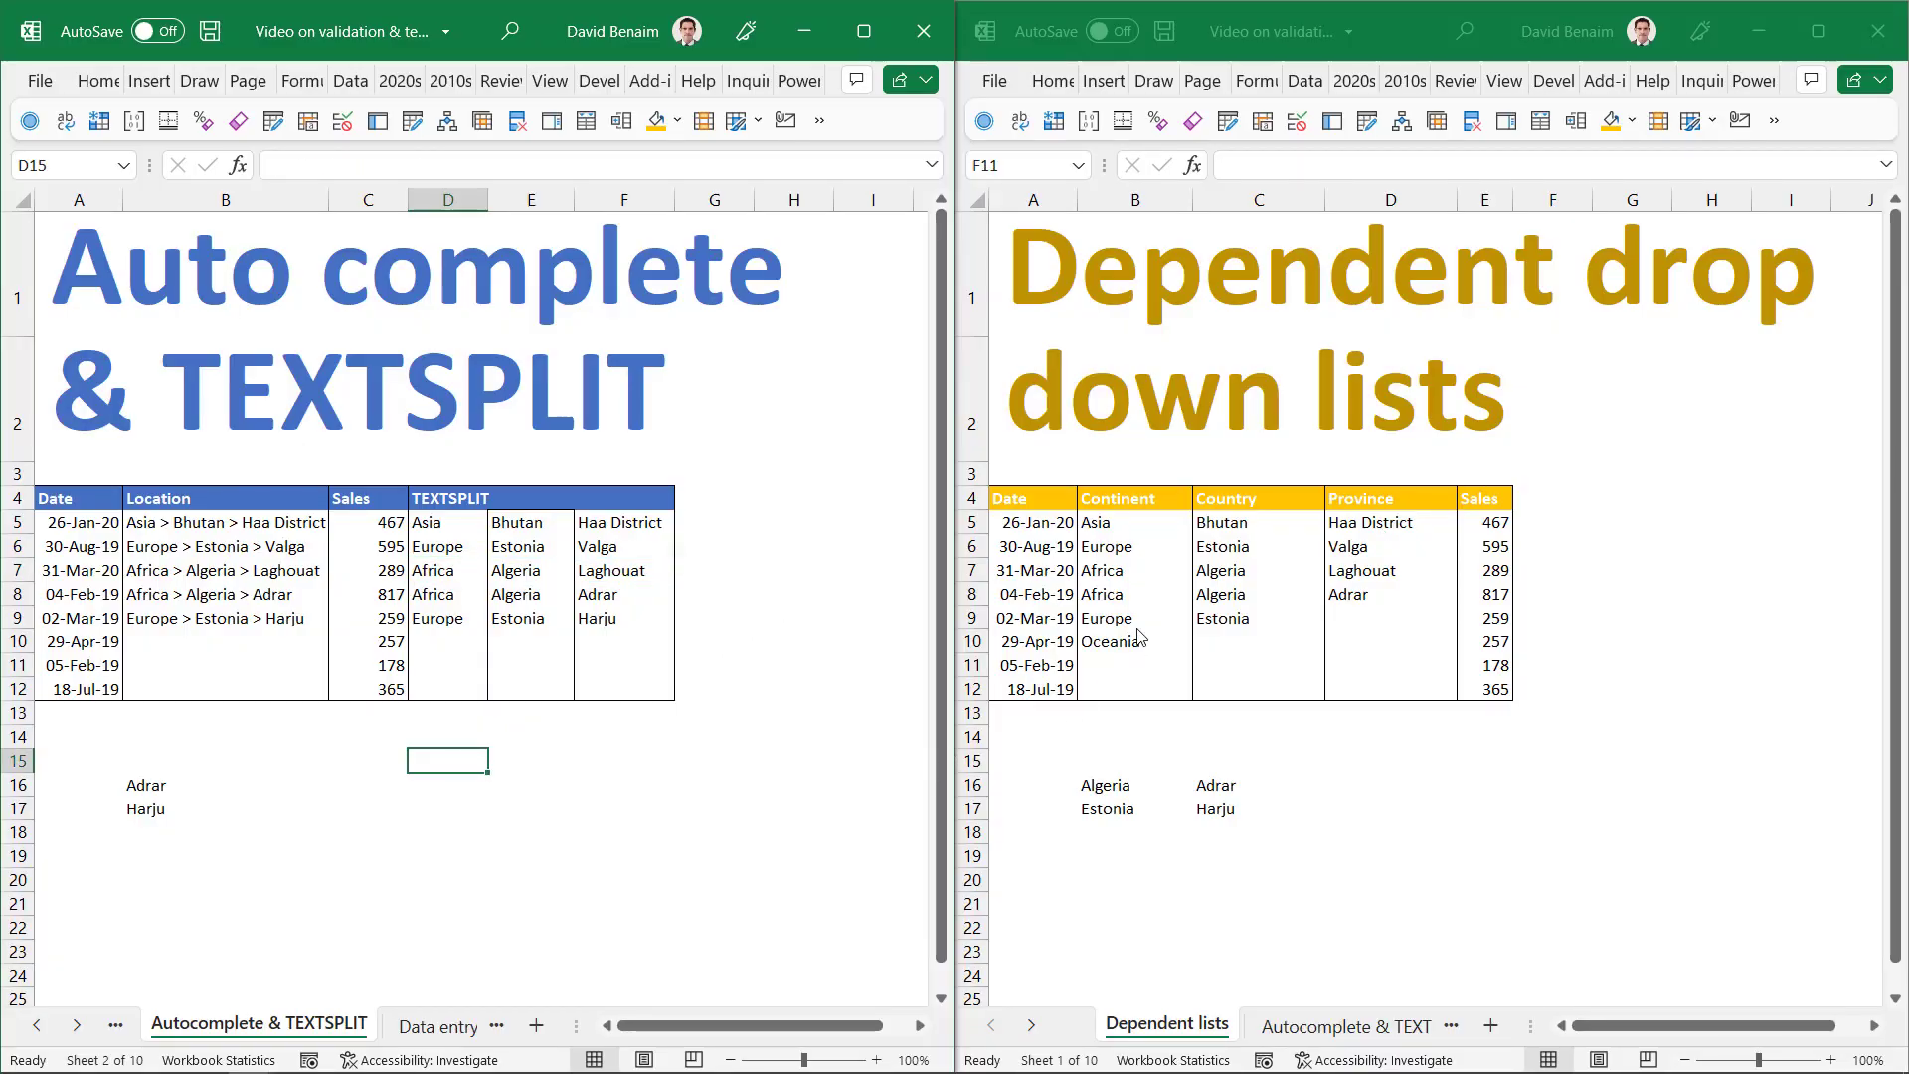
key("alt+Tab")
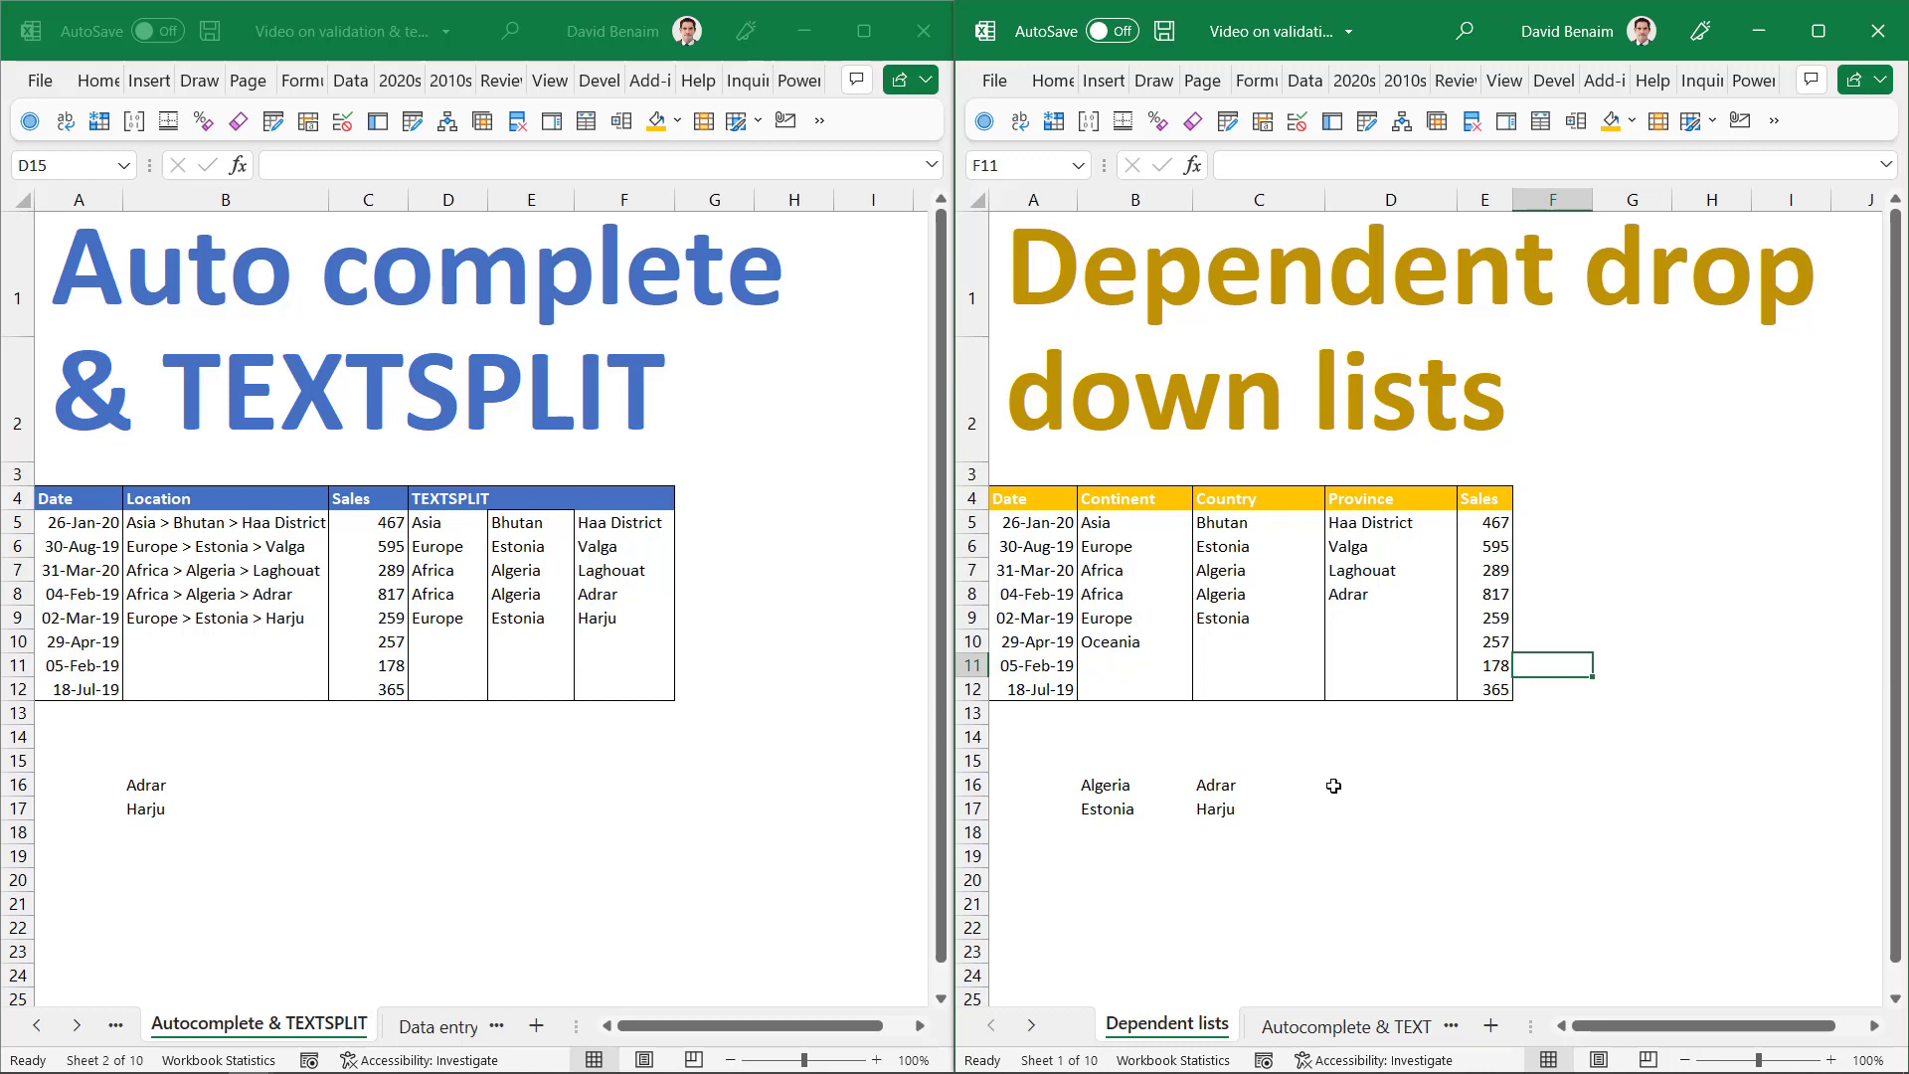
left_click(1422, 620)
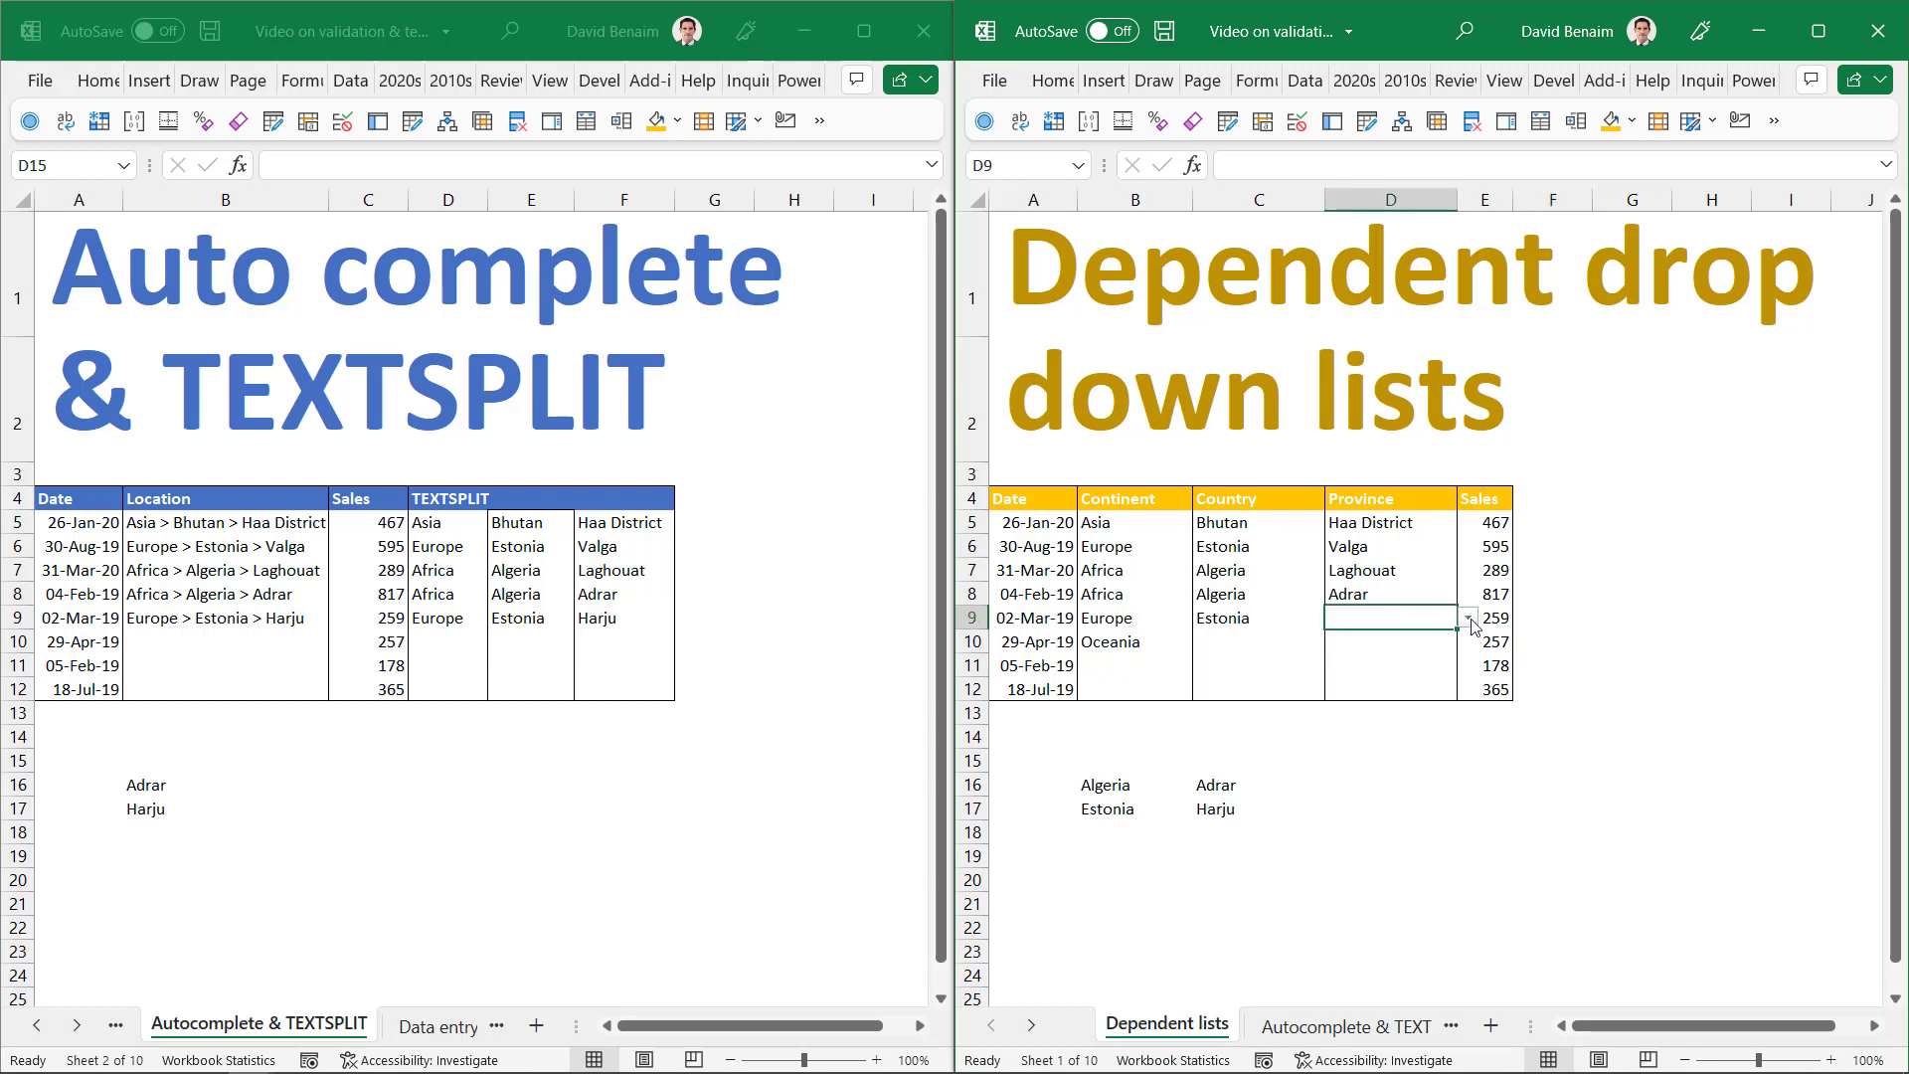
left_click(1468, 619)
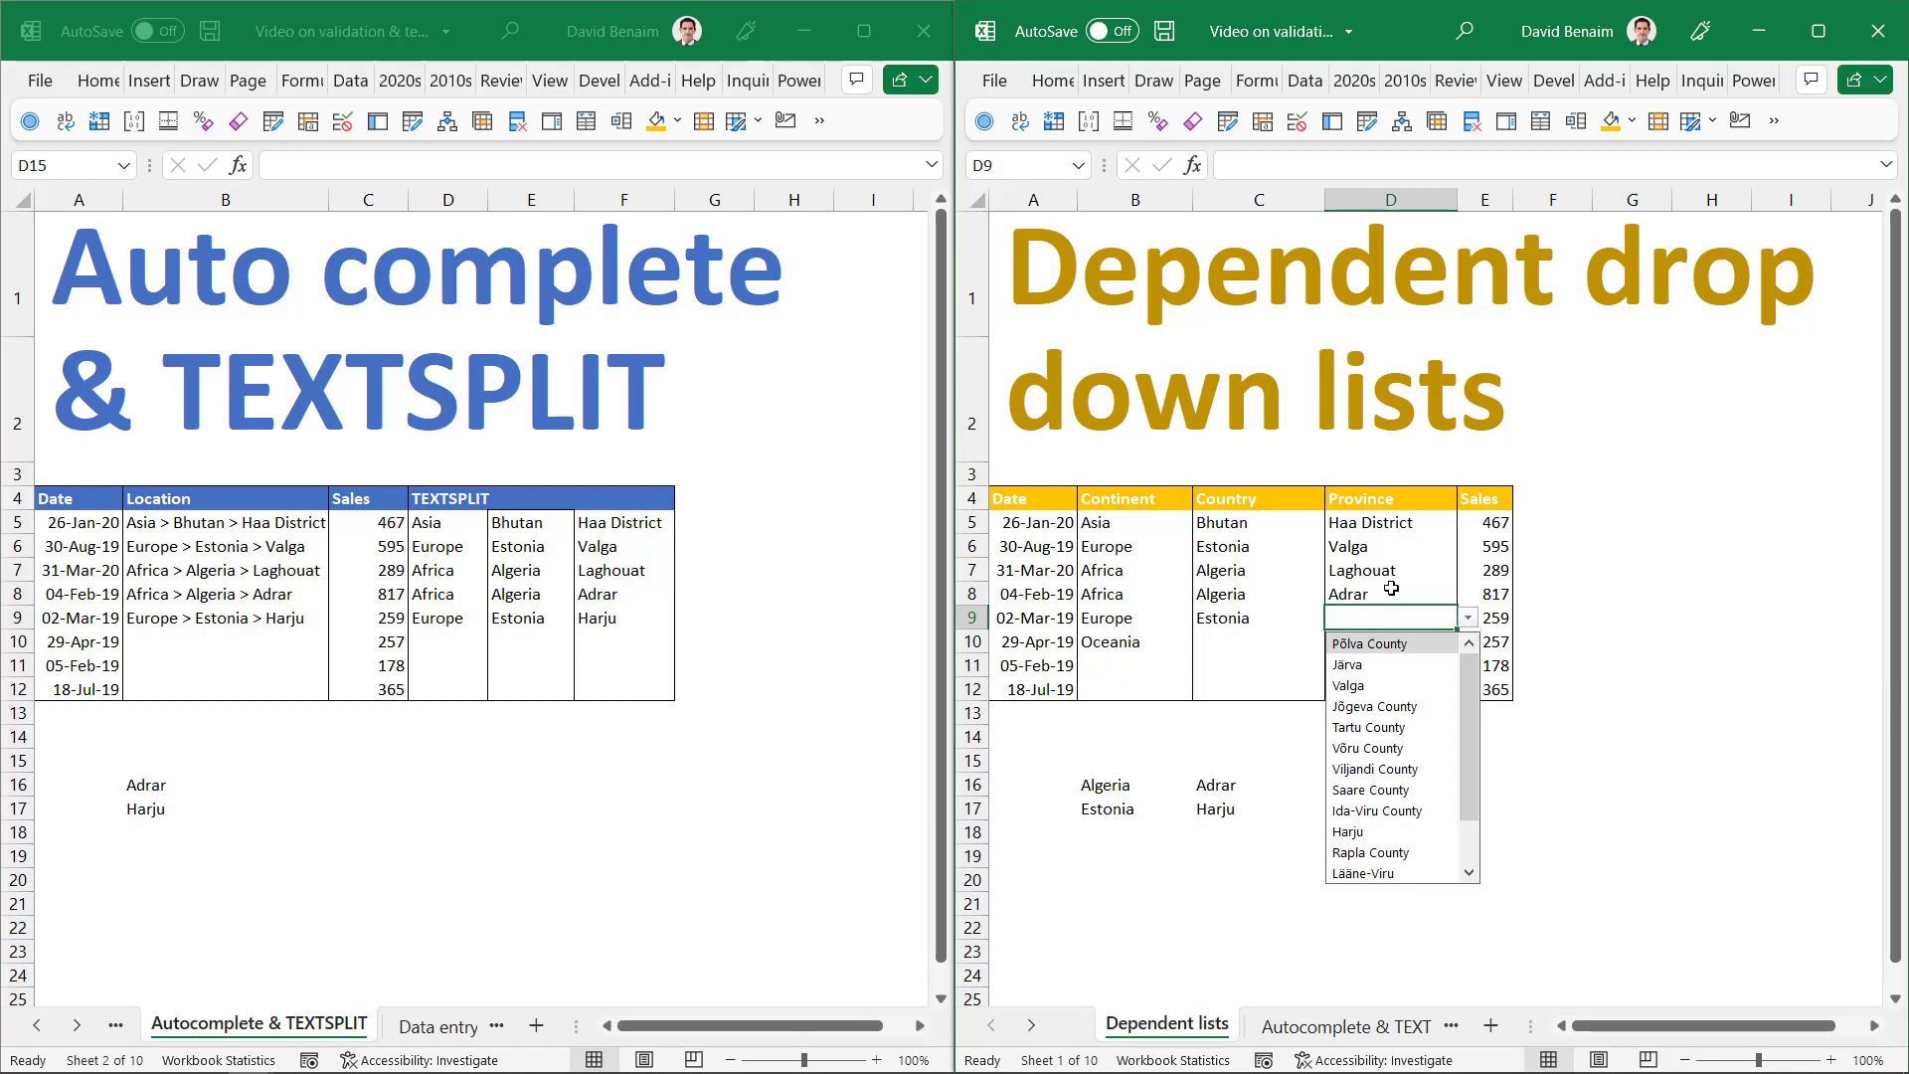
left_click(1391, 588)
left_click(1468, 597)
left_click(1422, 529)
left_click(1470, 523)
left_click(1440, 522)
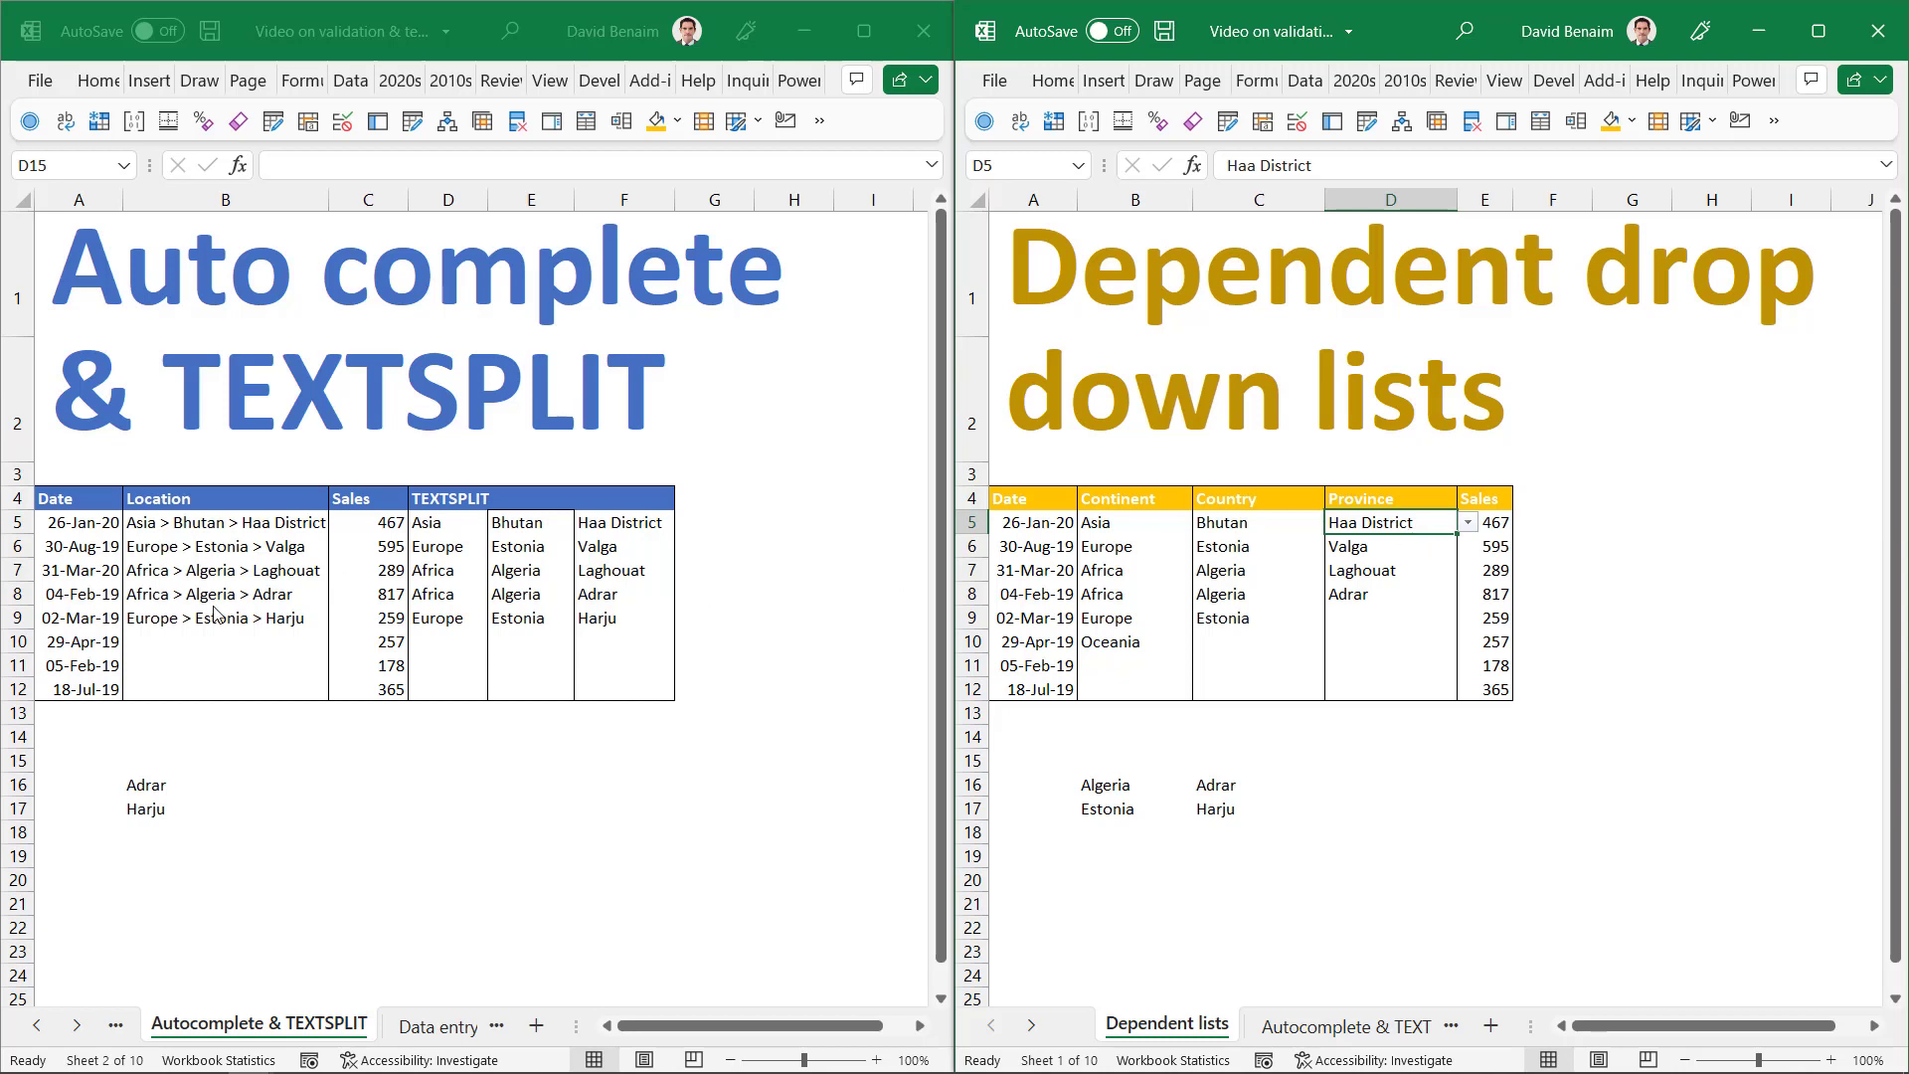
left_click(235, 642)
left_click(339, 642)
scroll(393, 741, "down", 10)
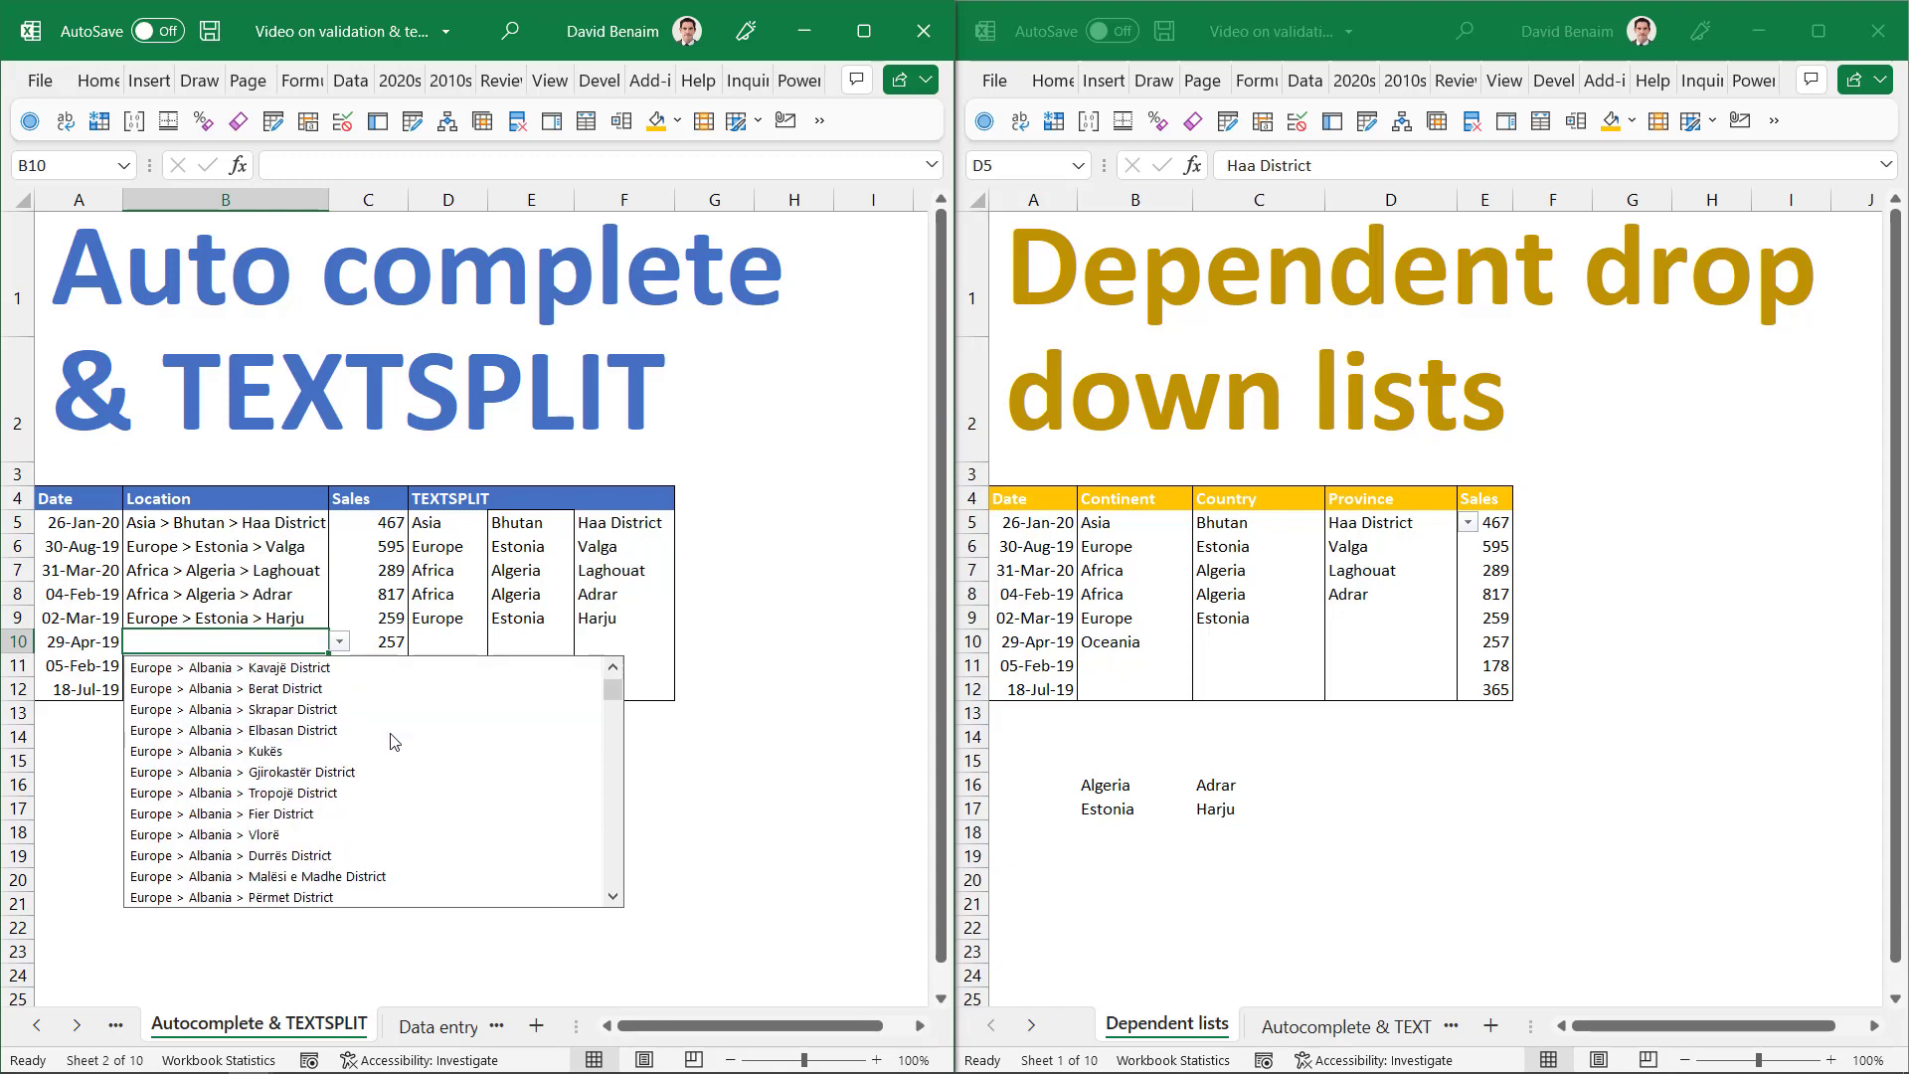
scroll(397, 738, "up", 10)
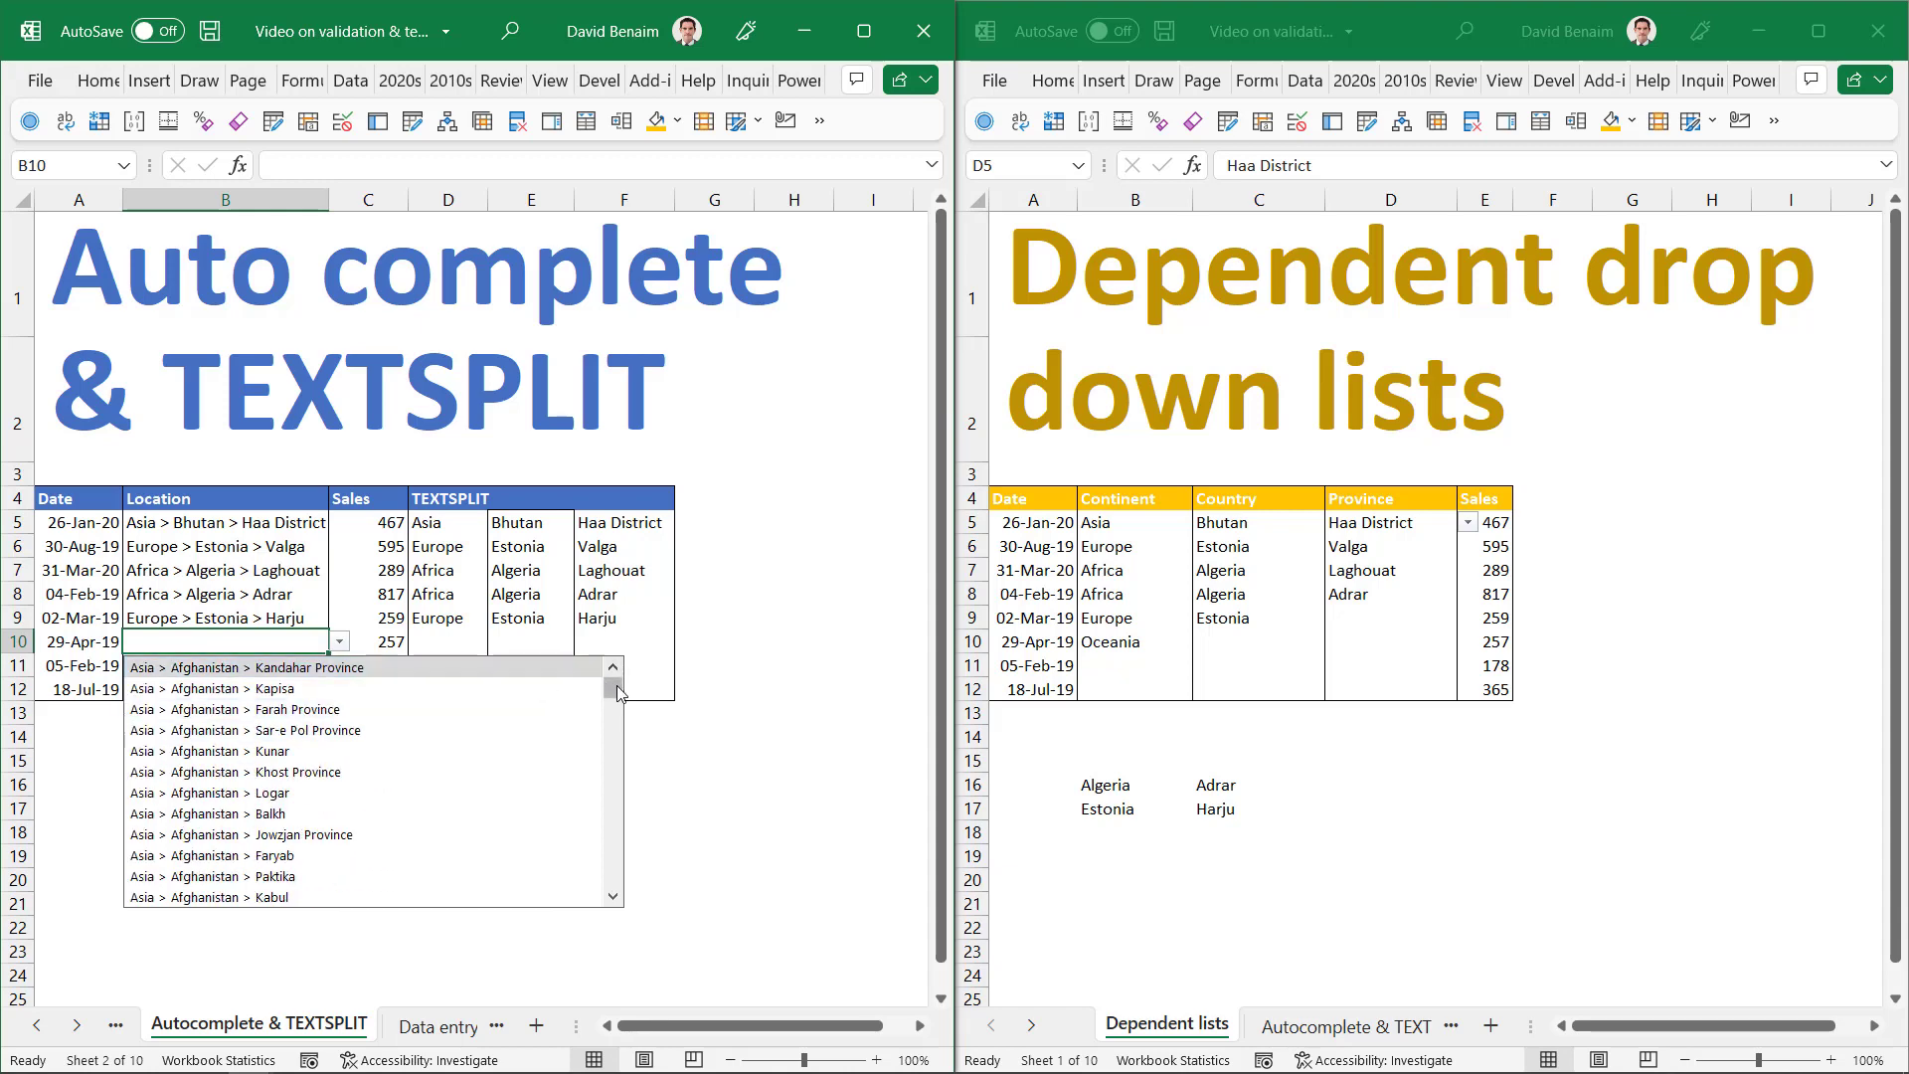
left_click(696, 671)
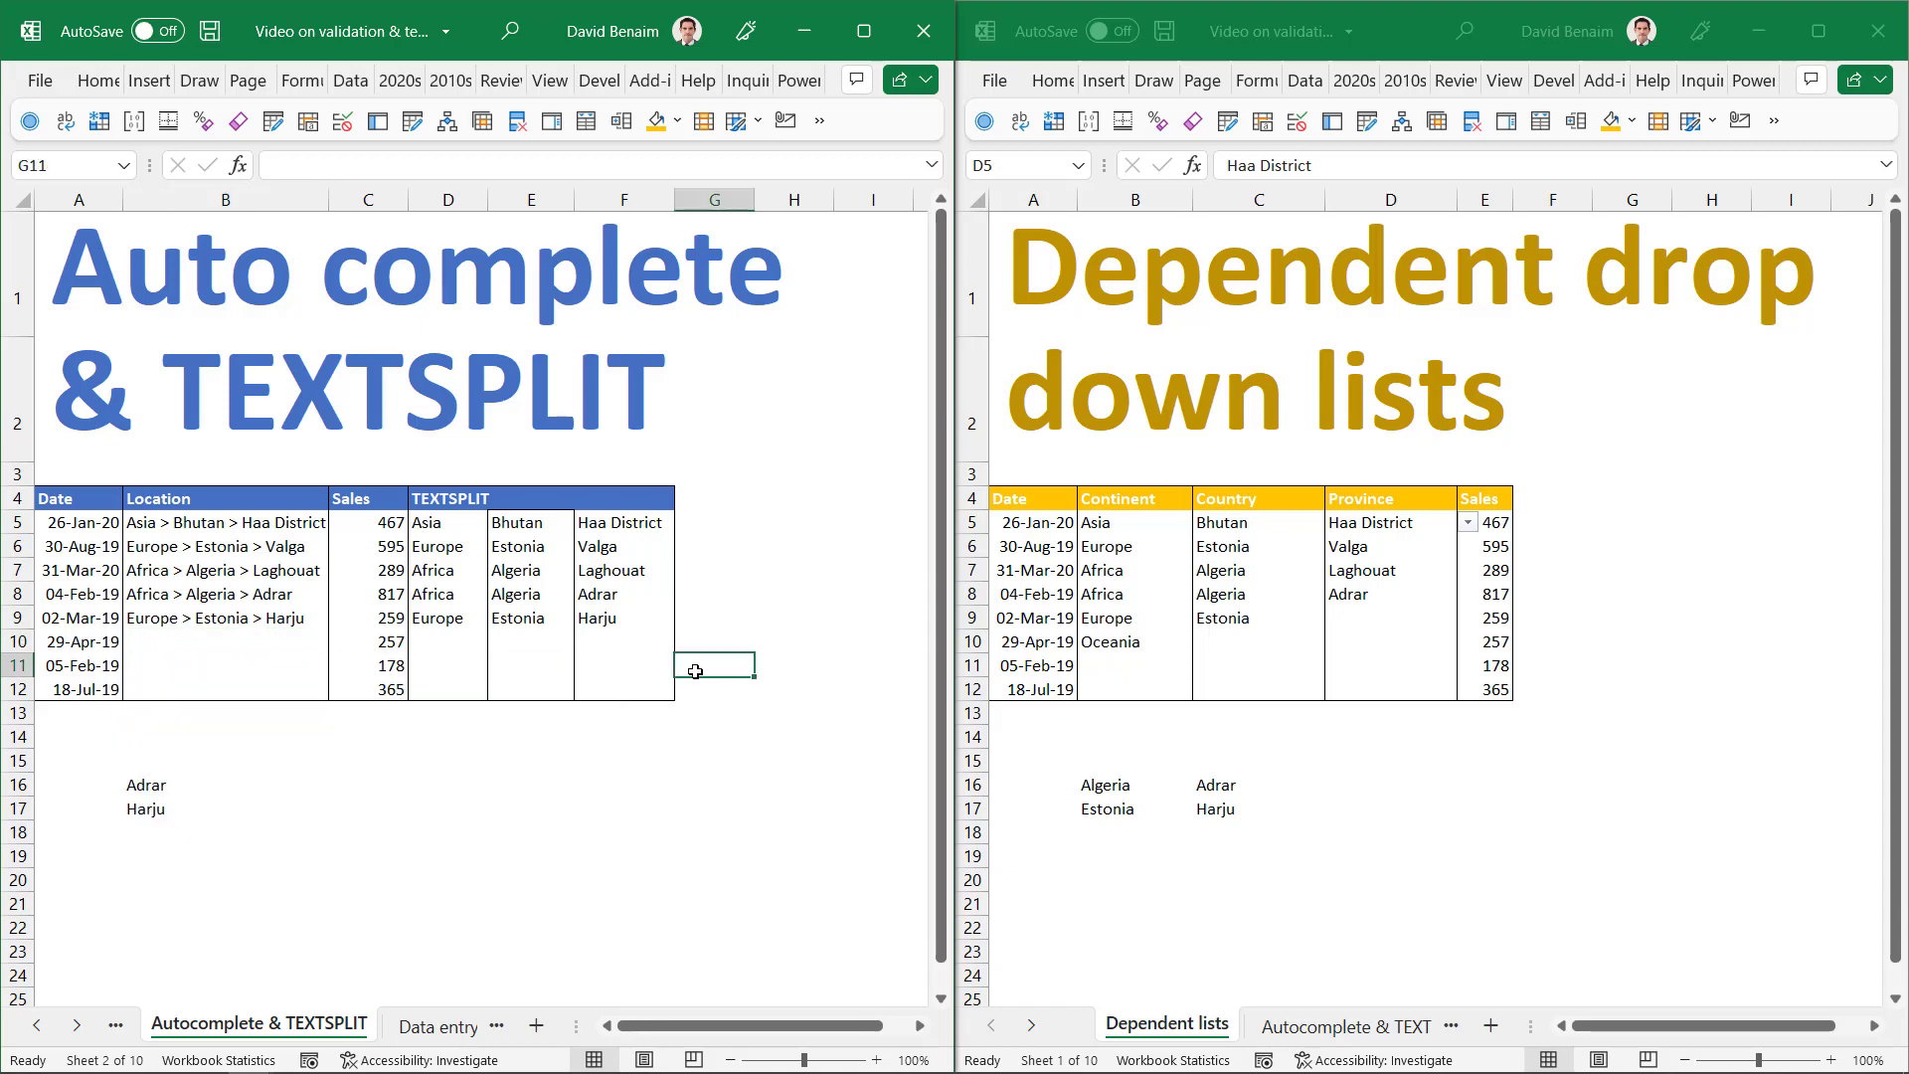
Clear the Continent and Country entries in B9:C10 of the dependent table
left_click(1166, 642)
left_click_drag(1138, 618, 1274, 645)
key("Delete")
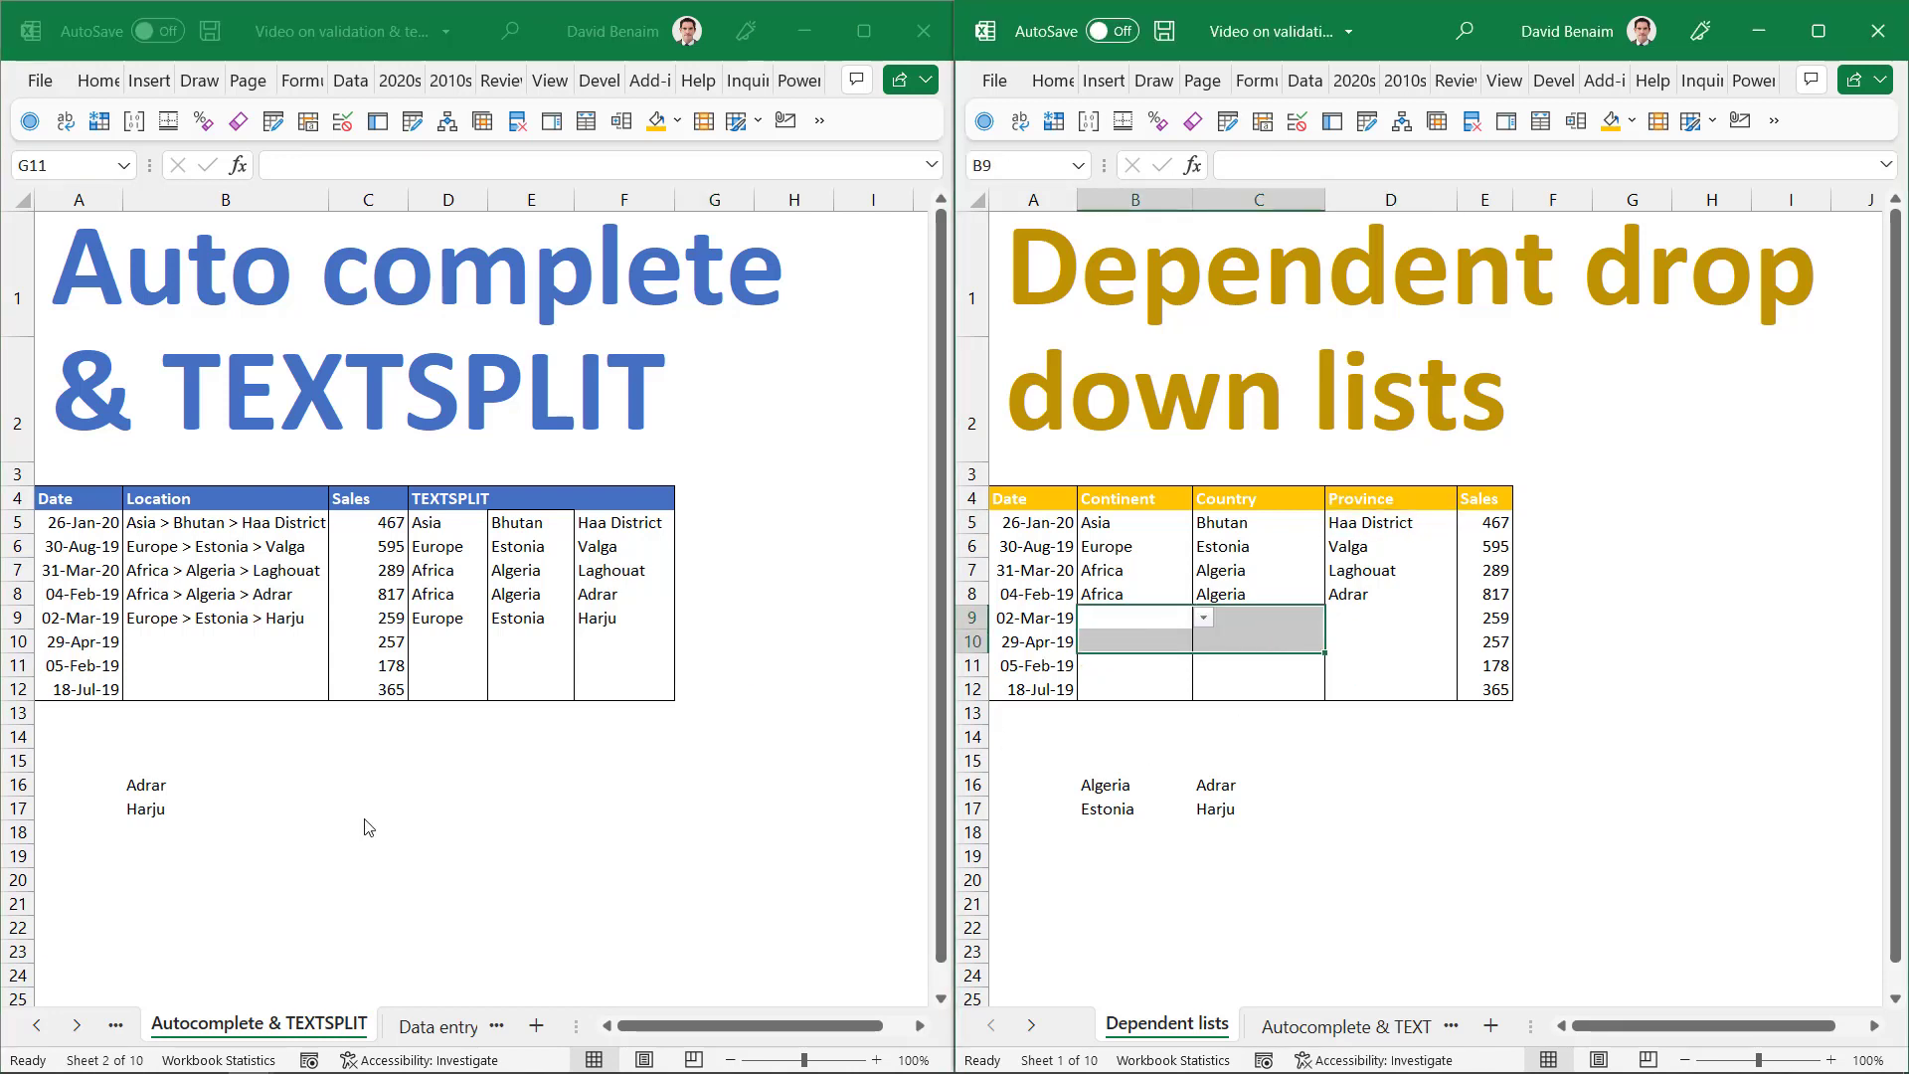
On the Auto complete sheet, select Adrar and Harju in B16:B17, then just B16
left_click(390, 789)
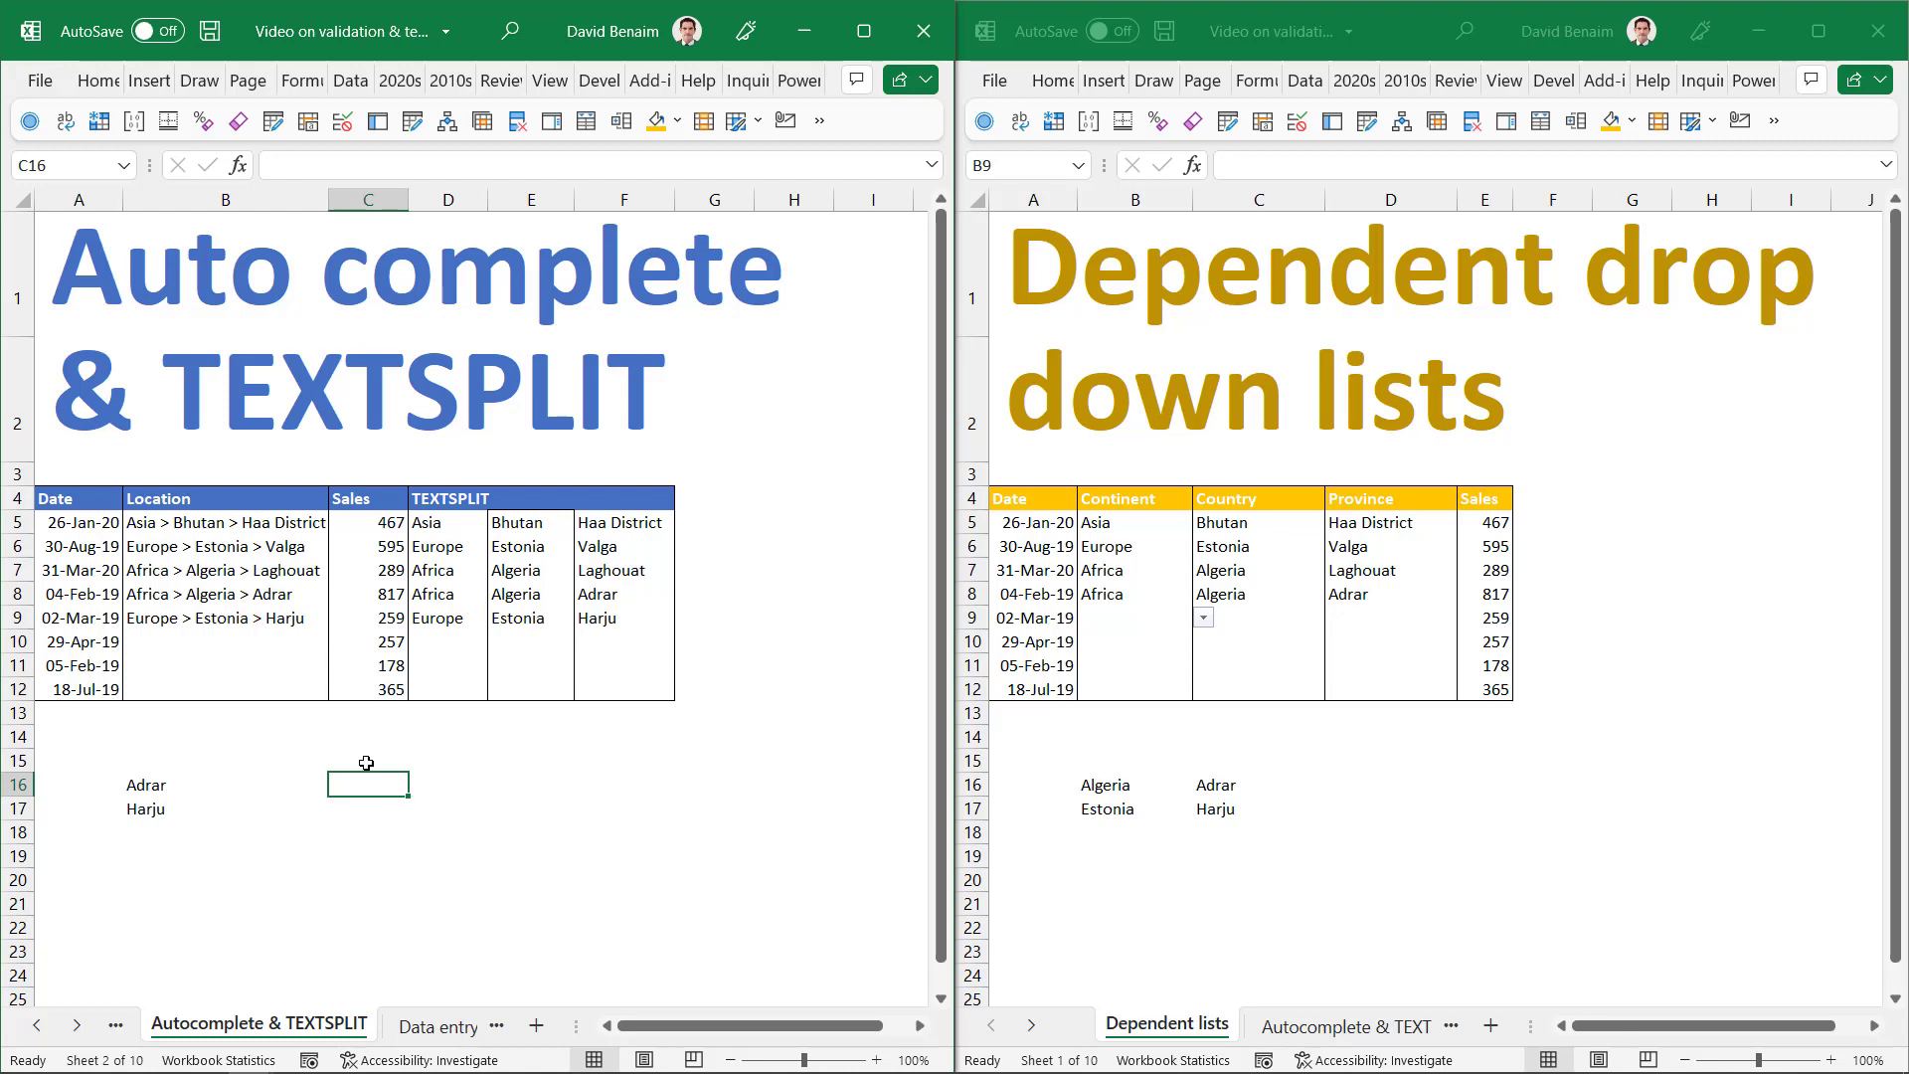
key("Left")
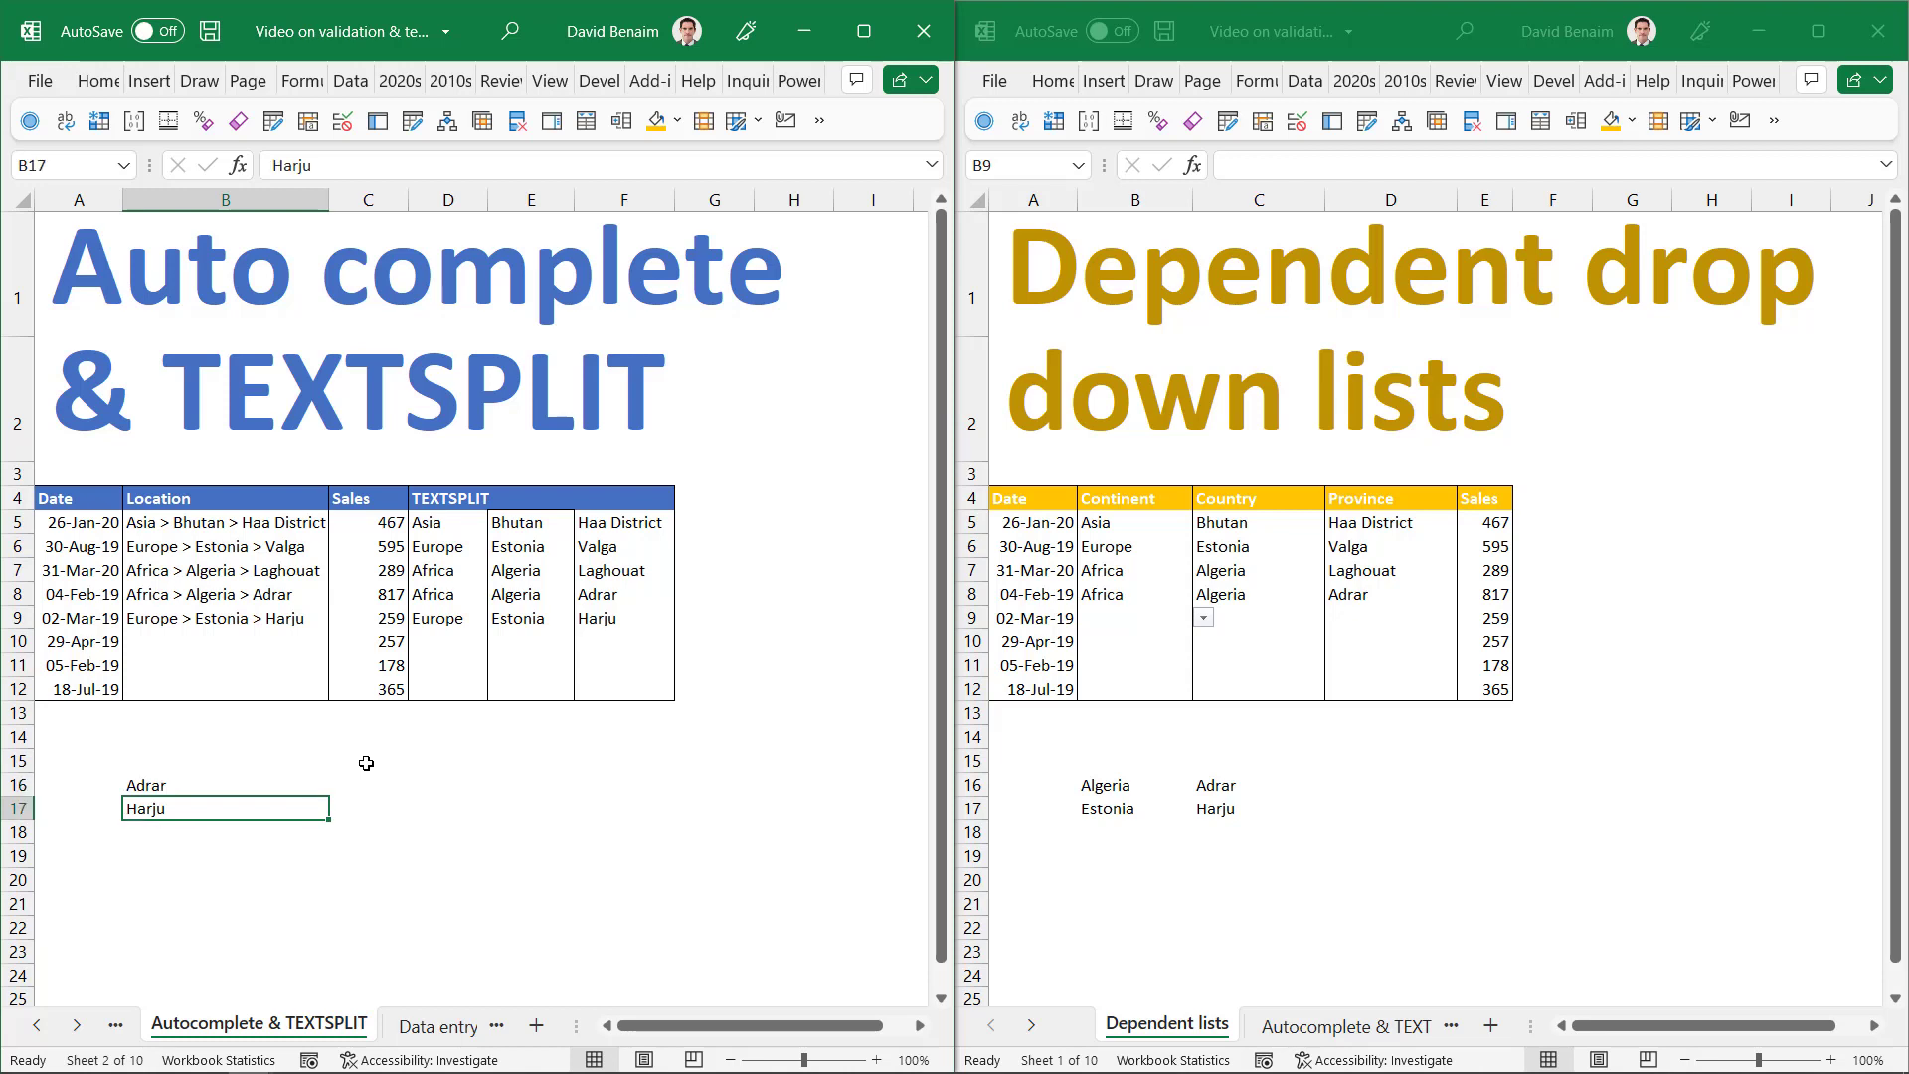
key("shift+Down")
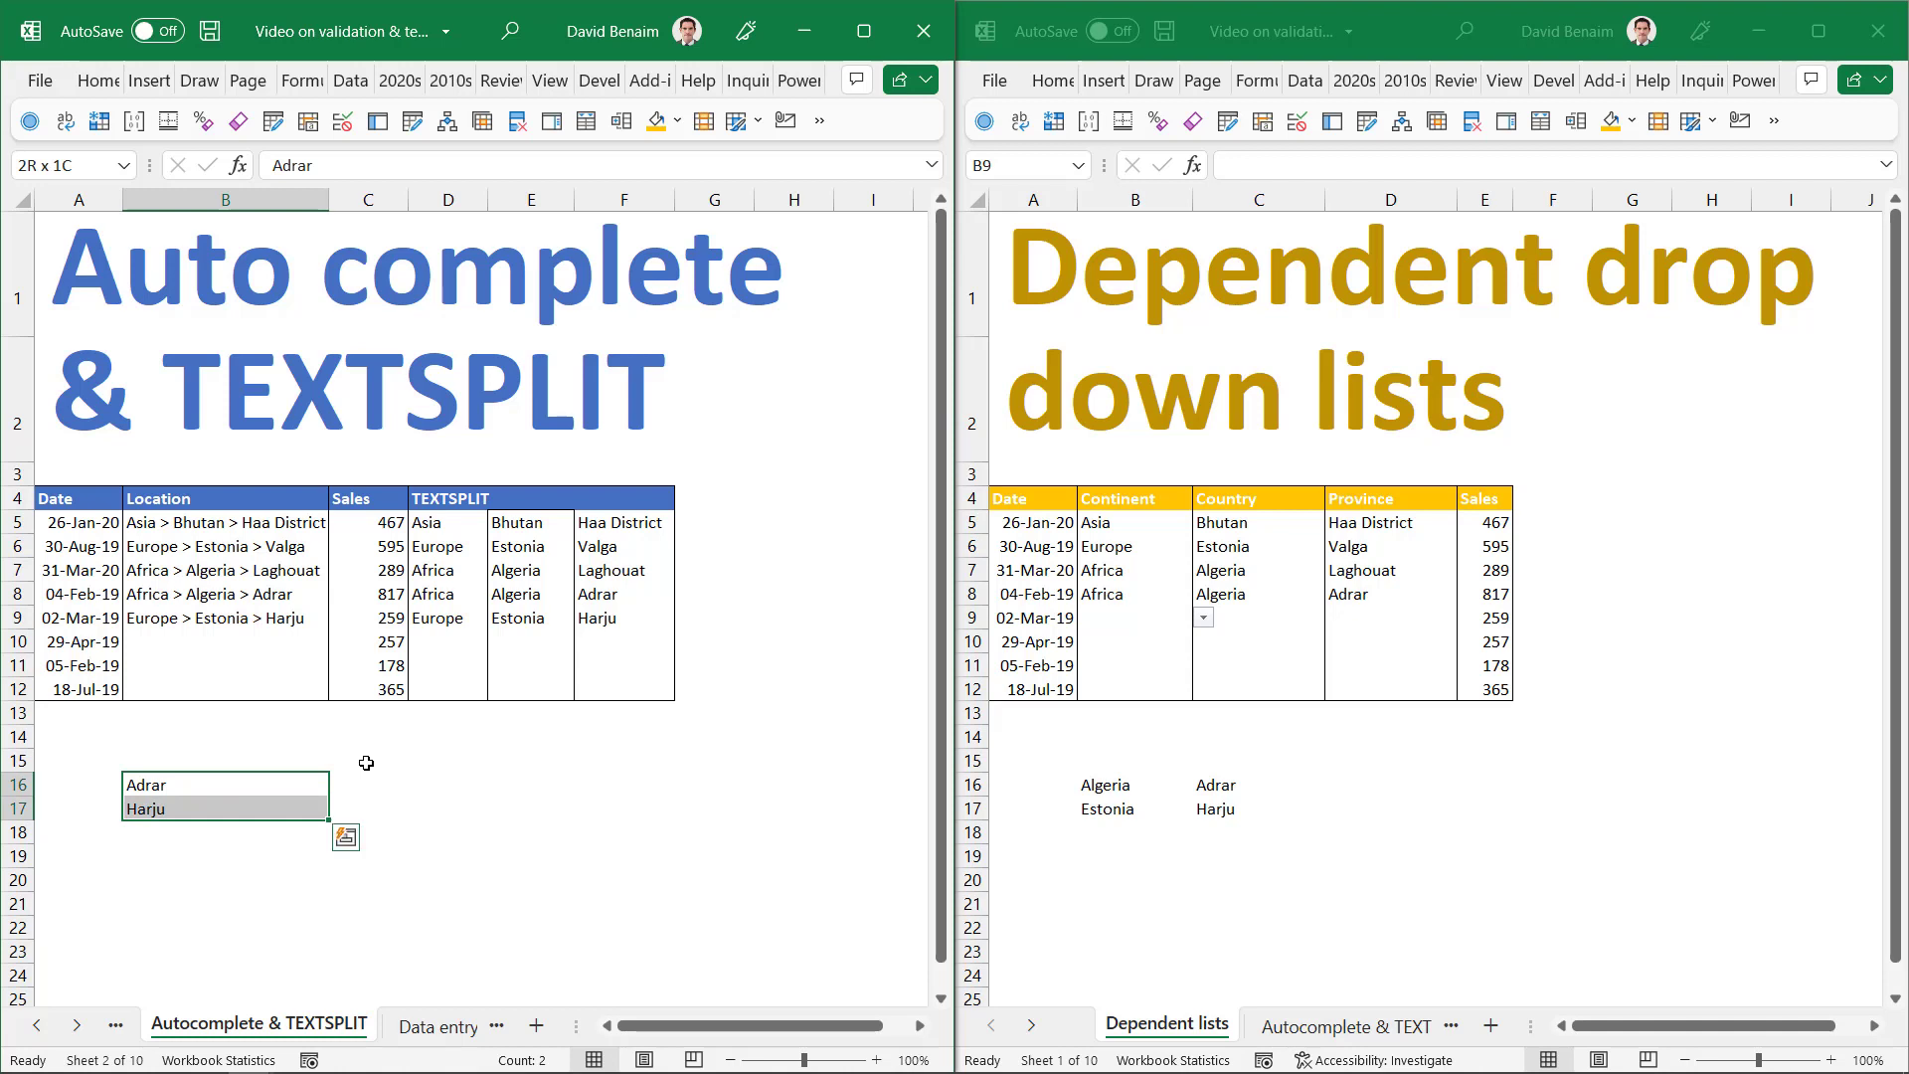
left_click(214, 787)
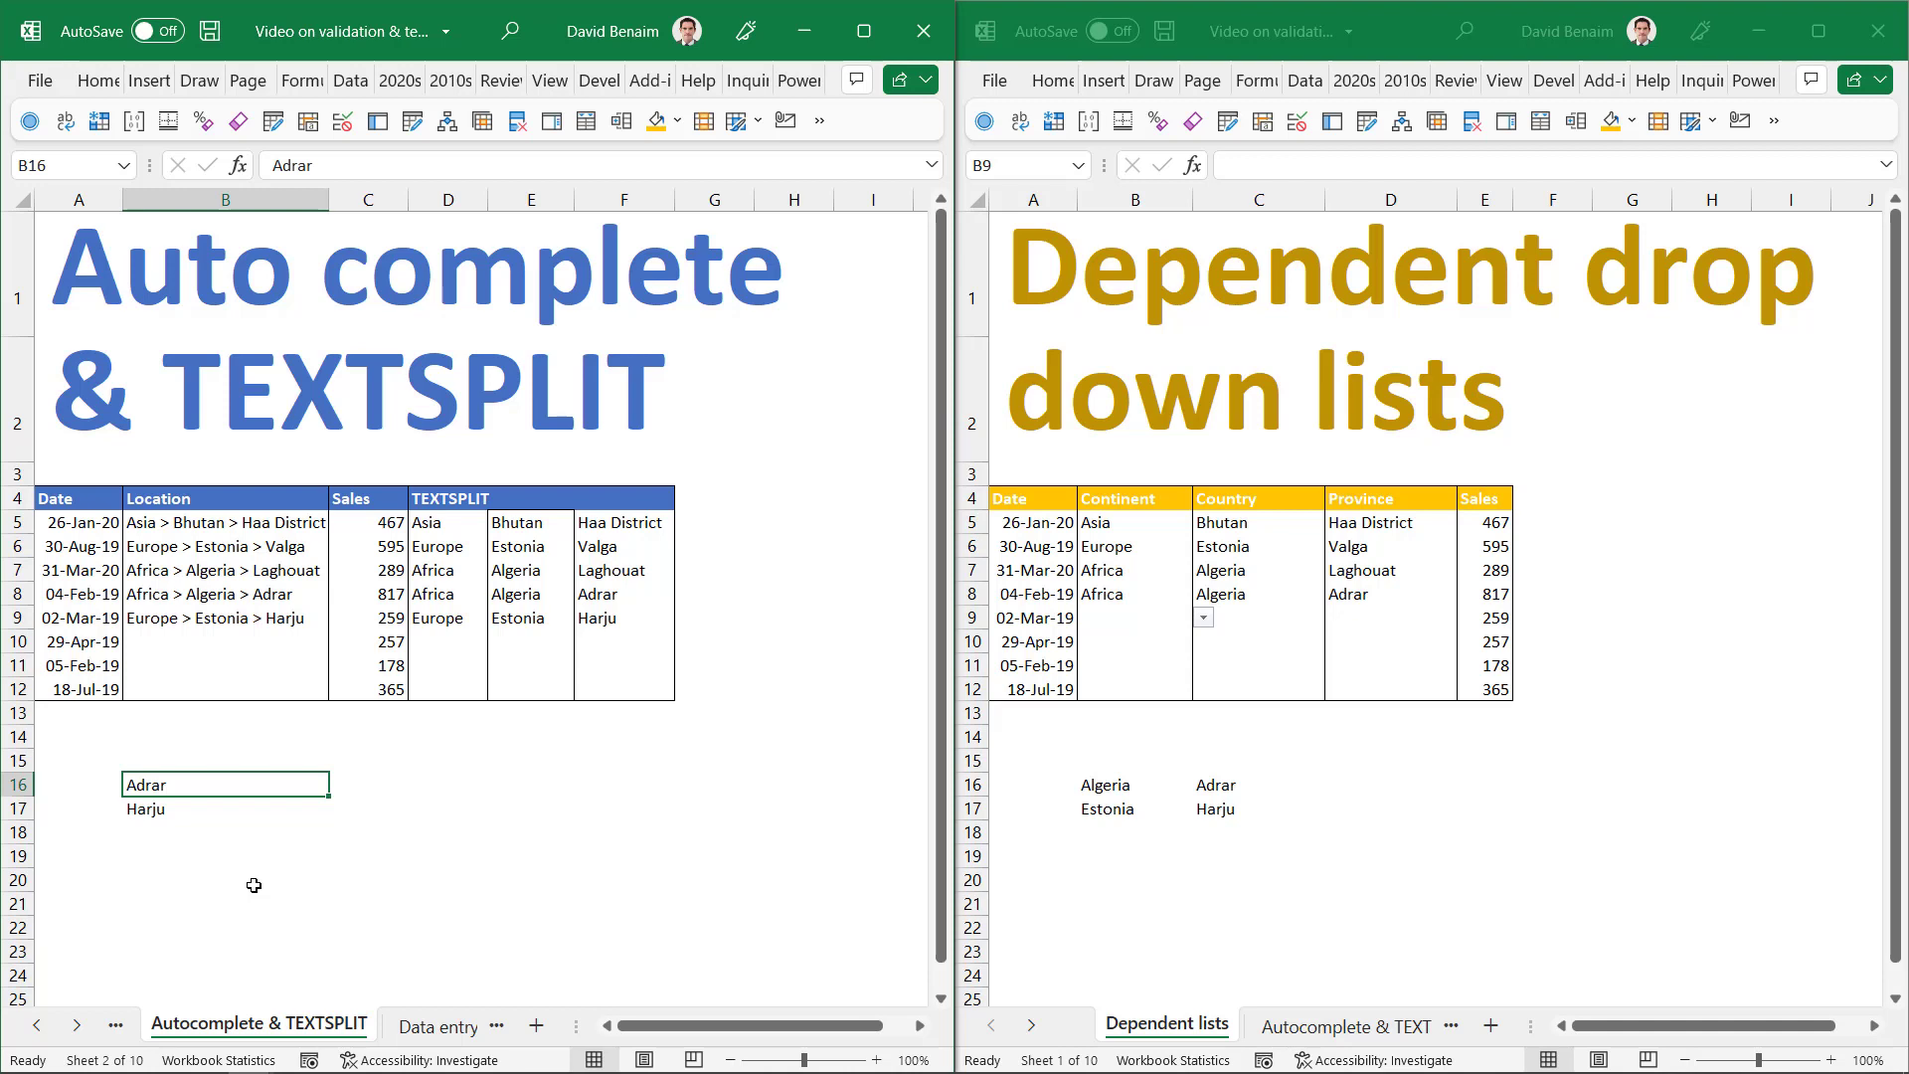
Restore the Europe, Estonia and Oceania entries and open a New Window of the workbook
key("Right")
key("Right")
key("Right")
key("Right")
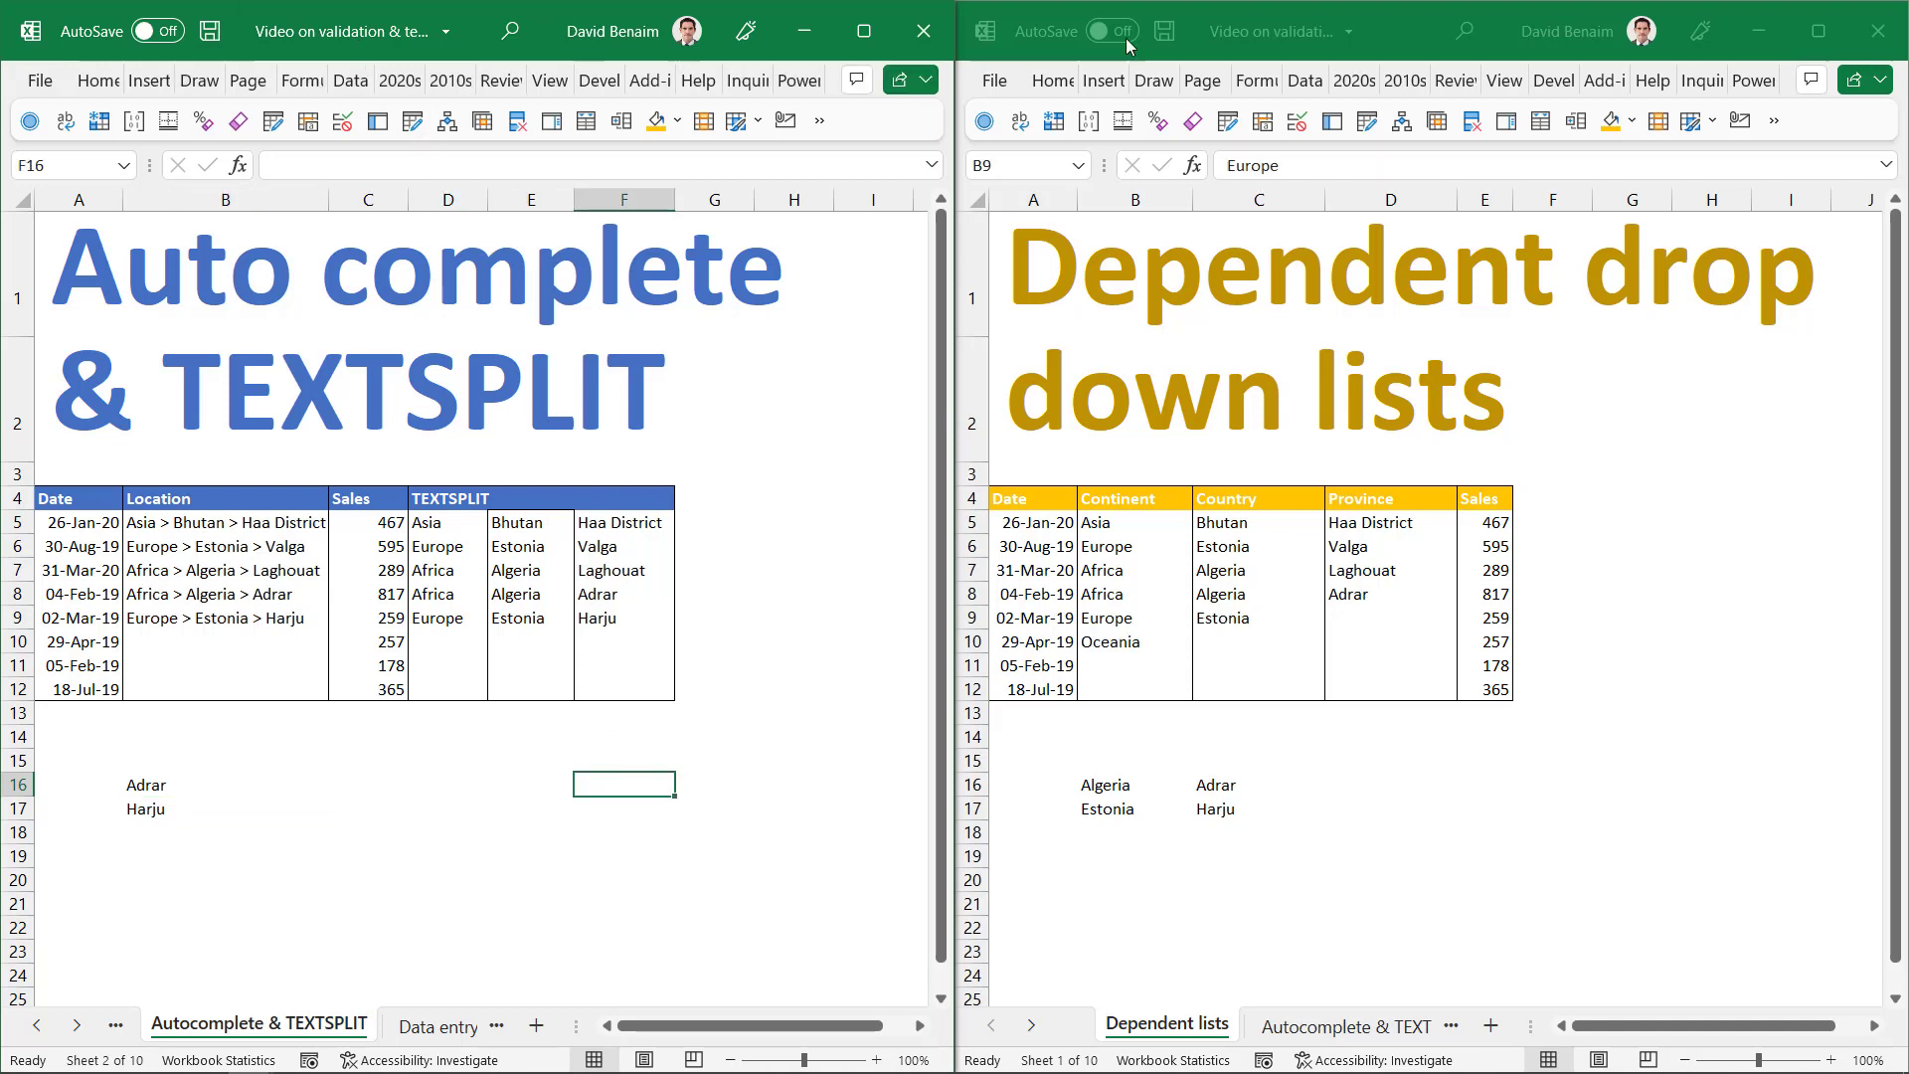
left_click(550, 80)
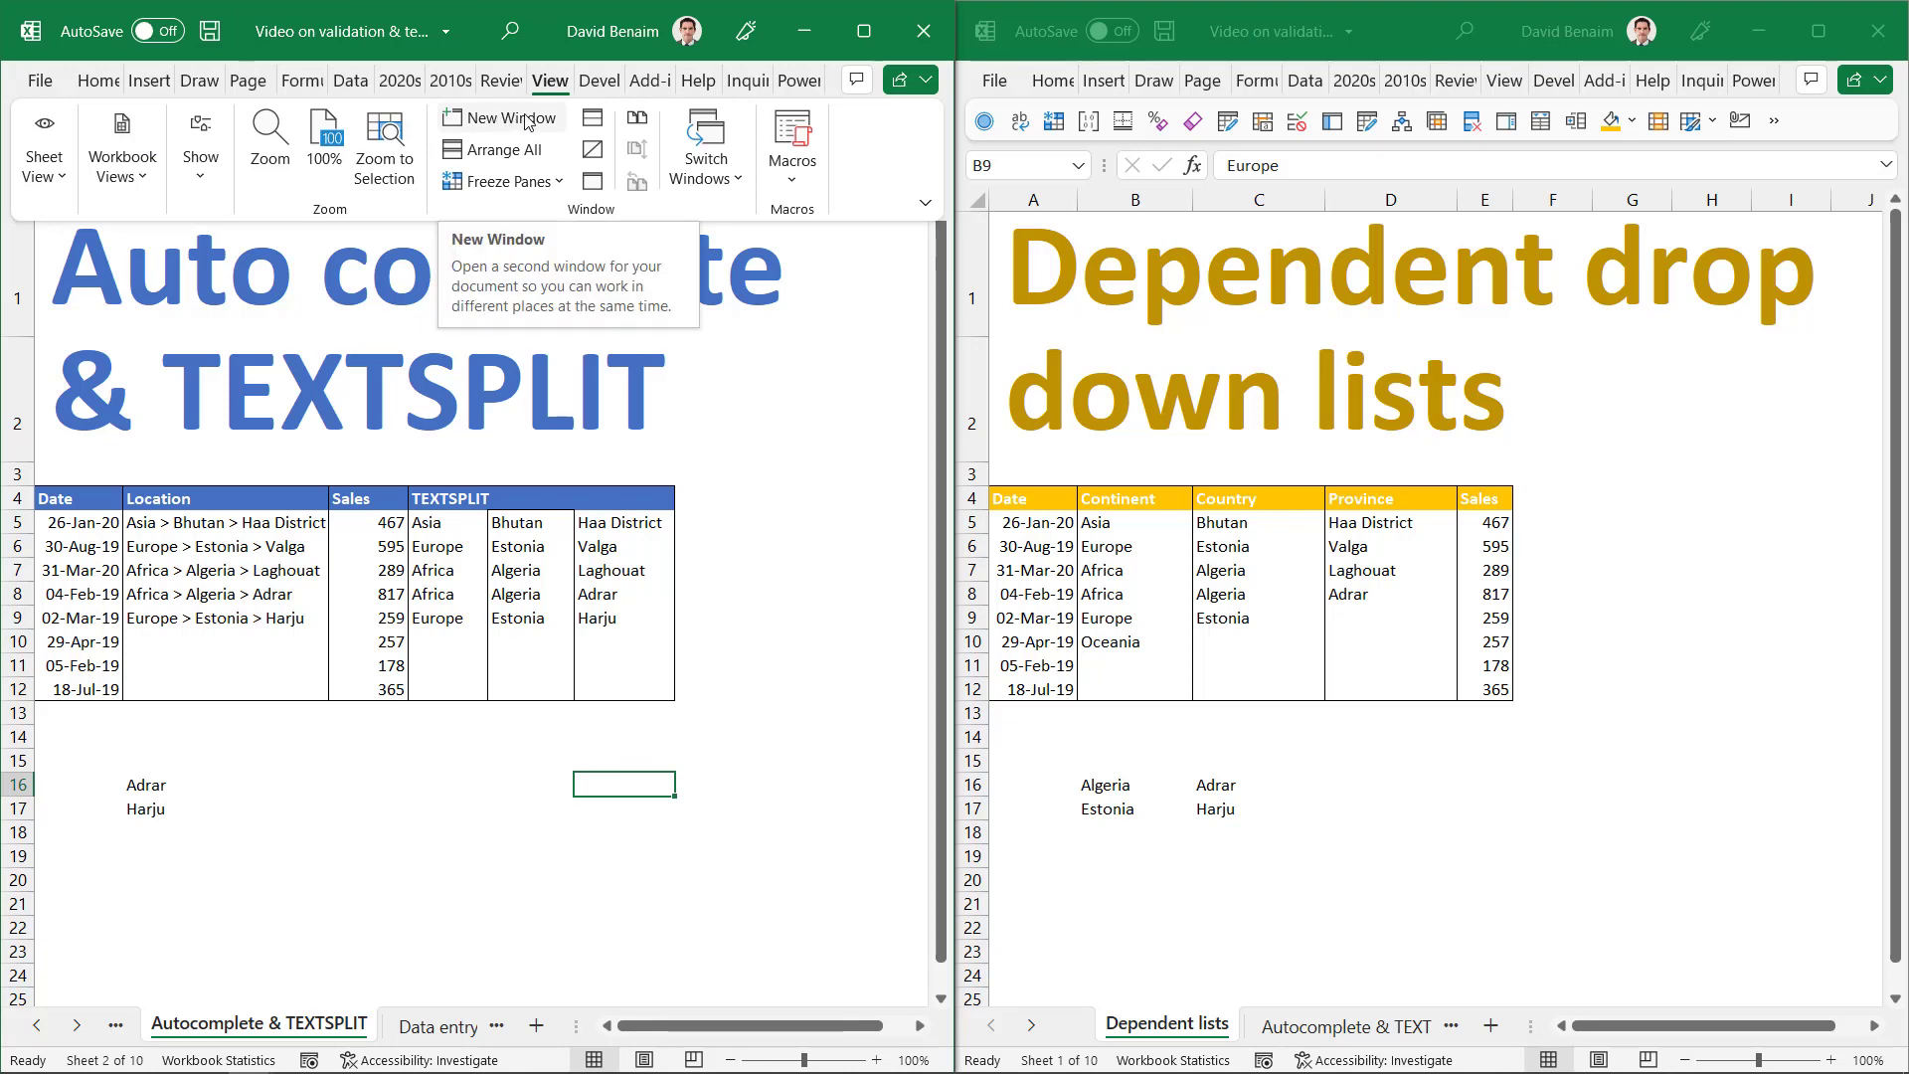
left_click(527, 119)
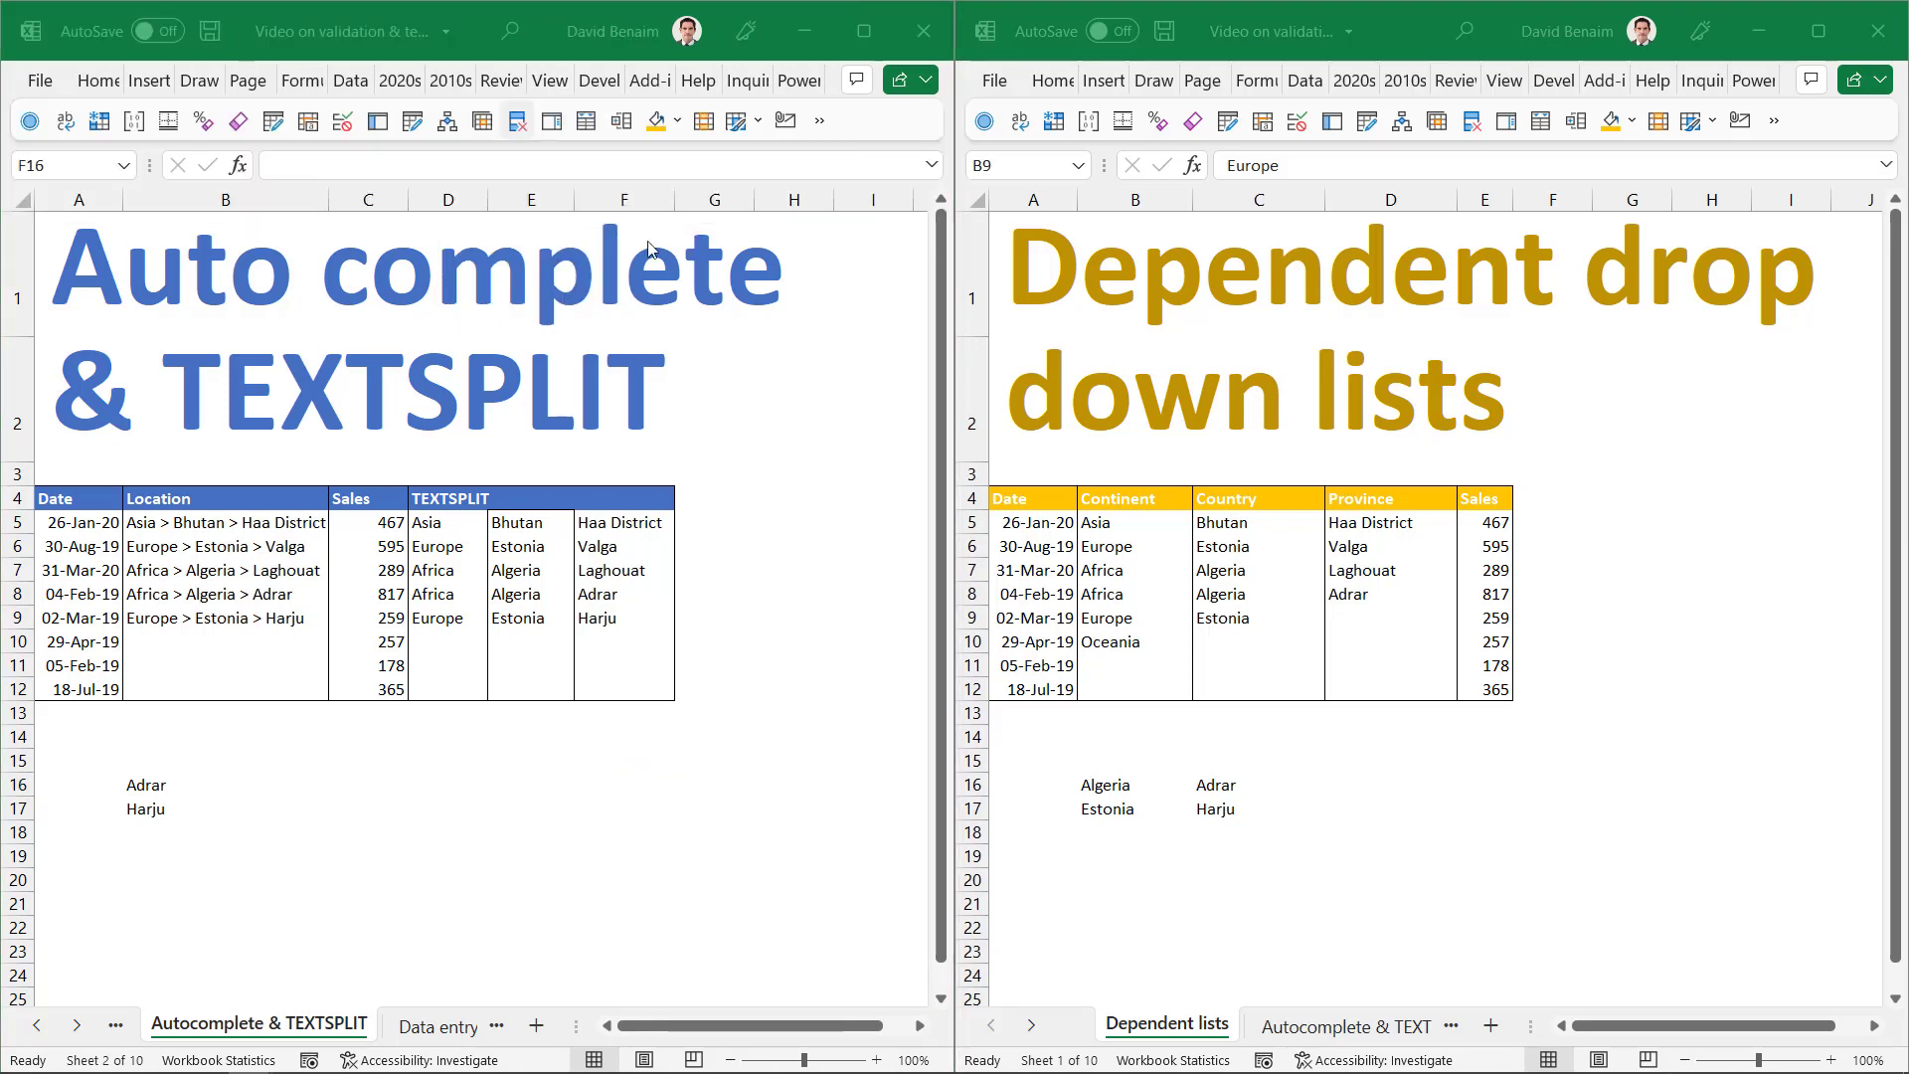
left_click_drag(327, 70, 893, 241)
Test and undo an 'sdsd' entry in A1, close the second window, and select D16
type("sdsd")
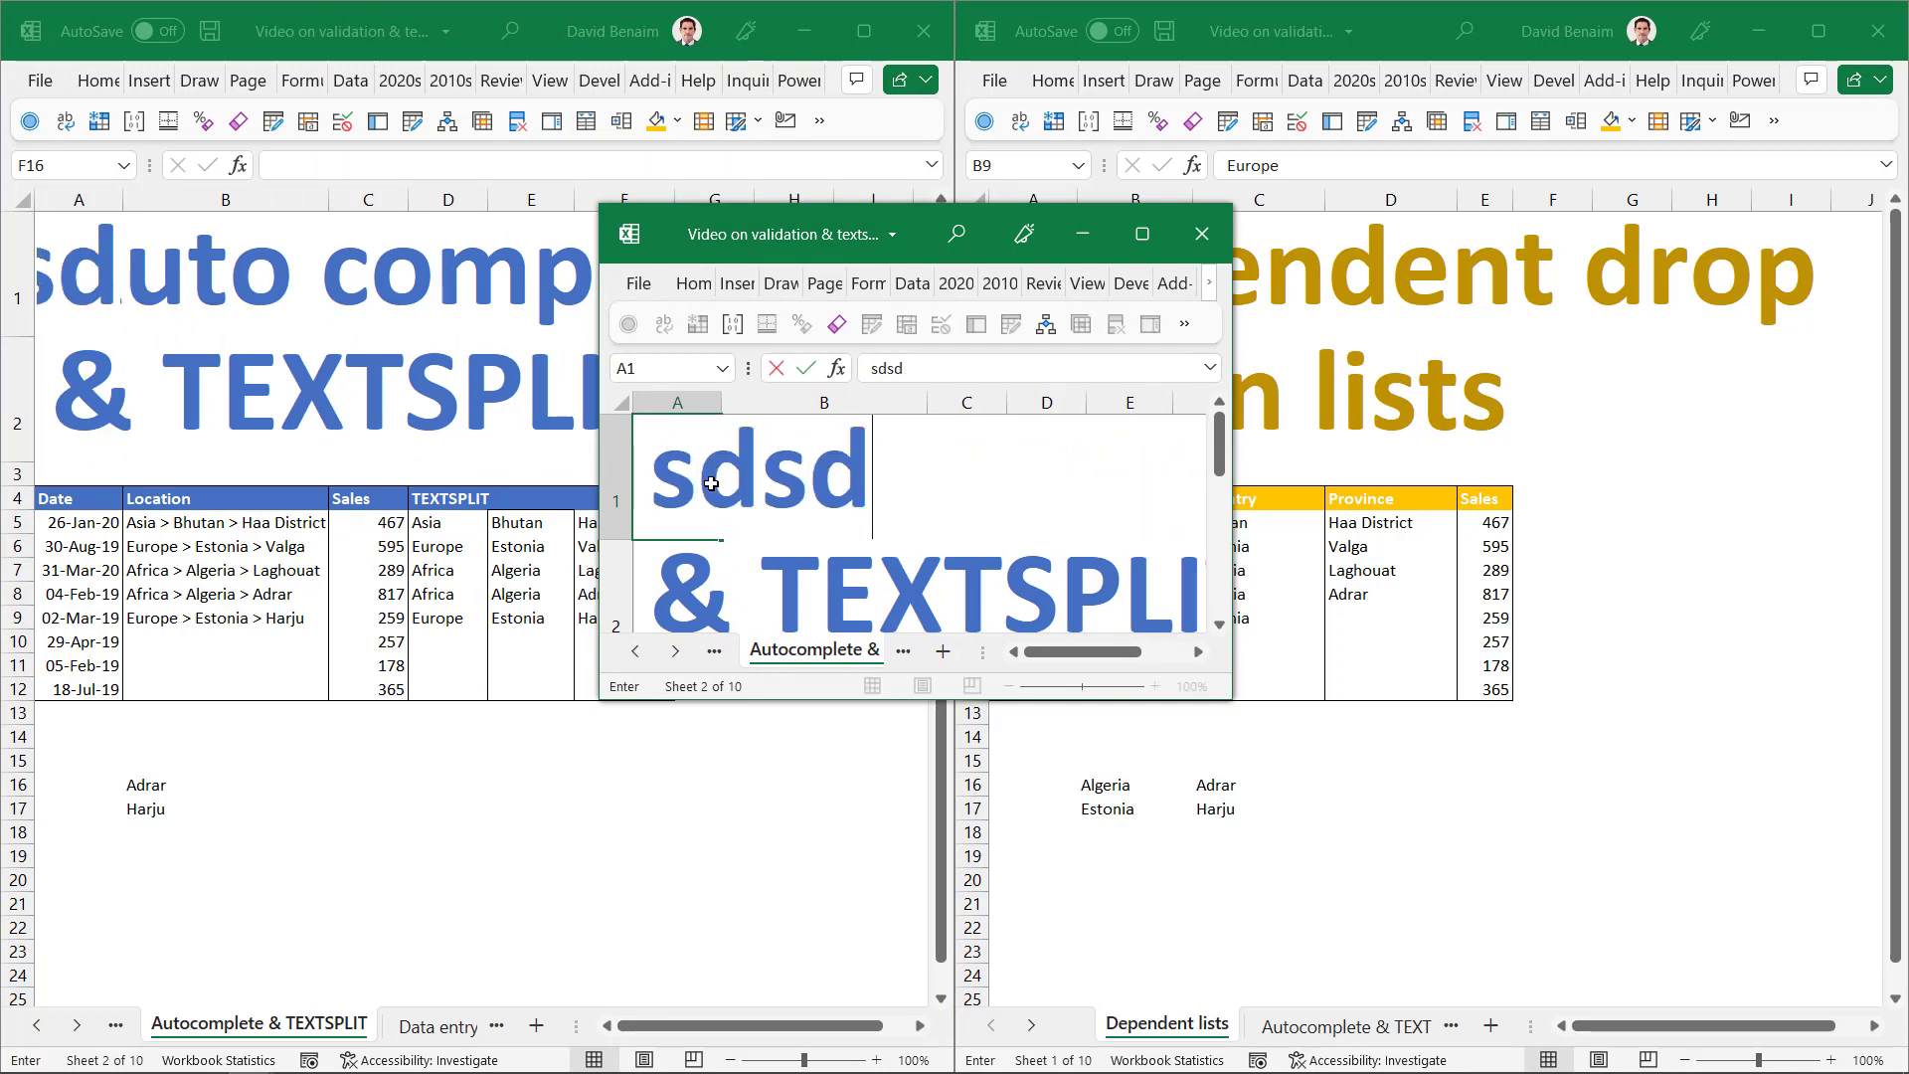
key("Return")
key("Up")
key("ctrl+z")
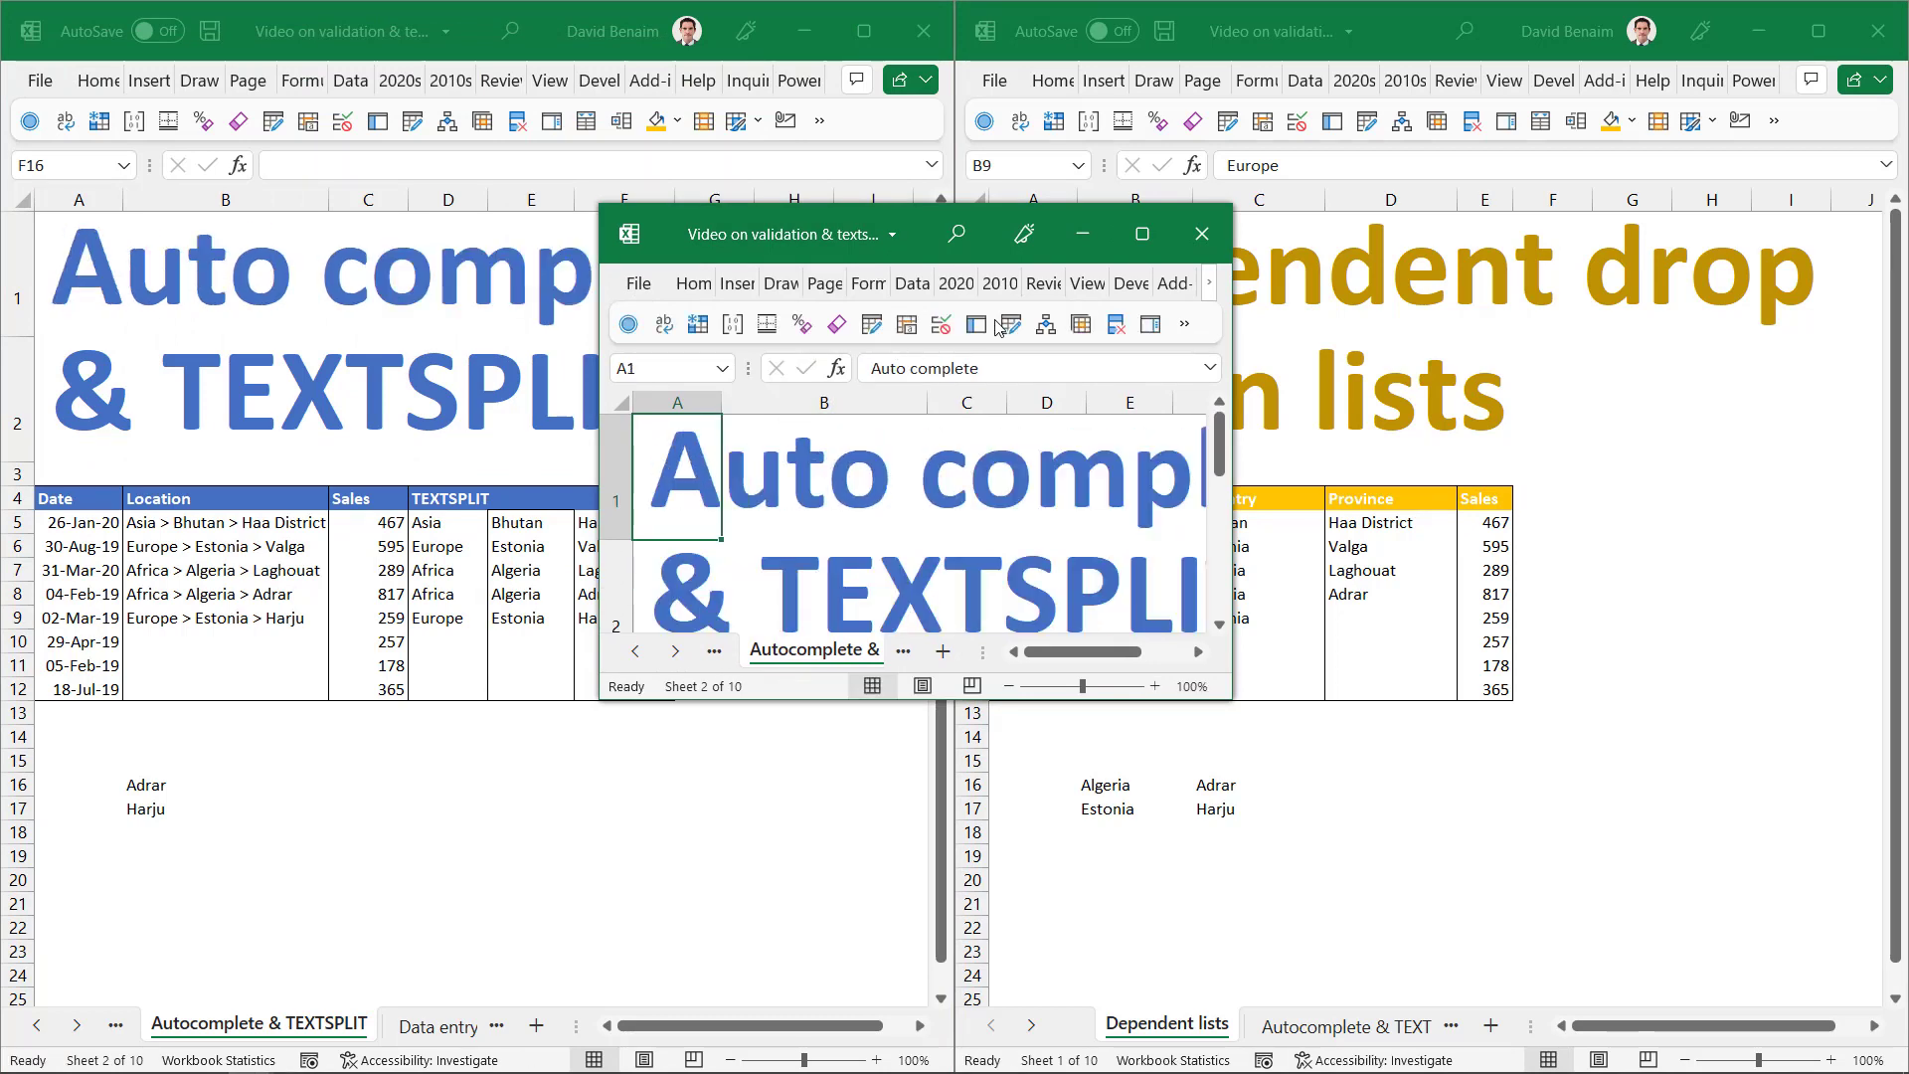
left_click(1201, 234)
left_click(1397, 813)
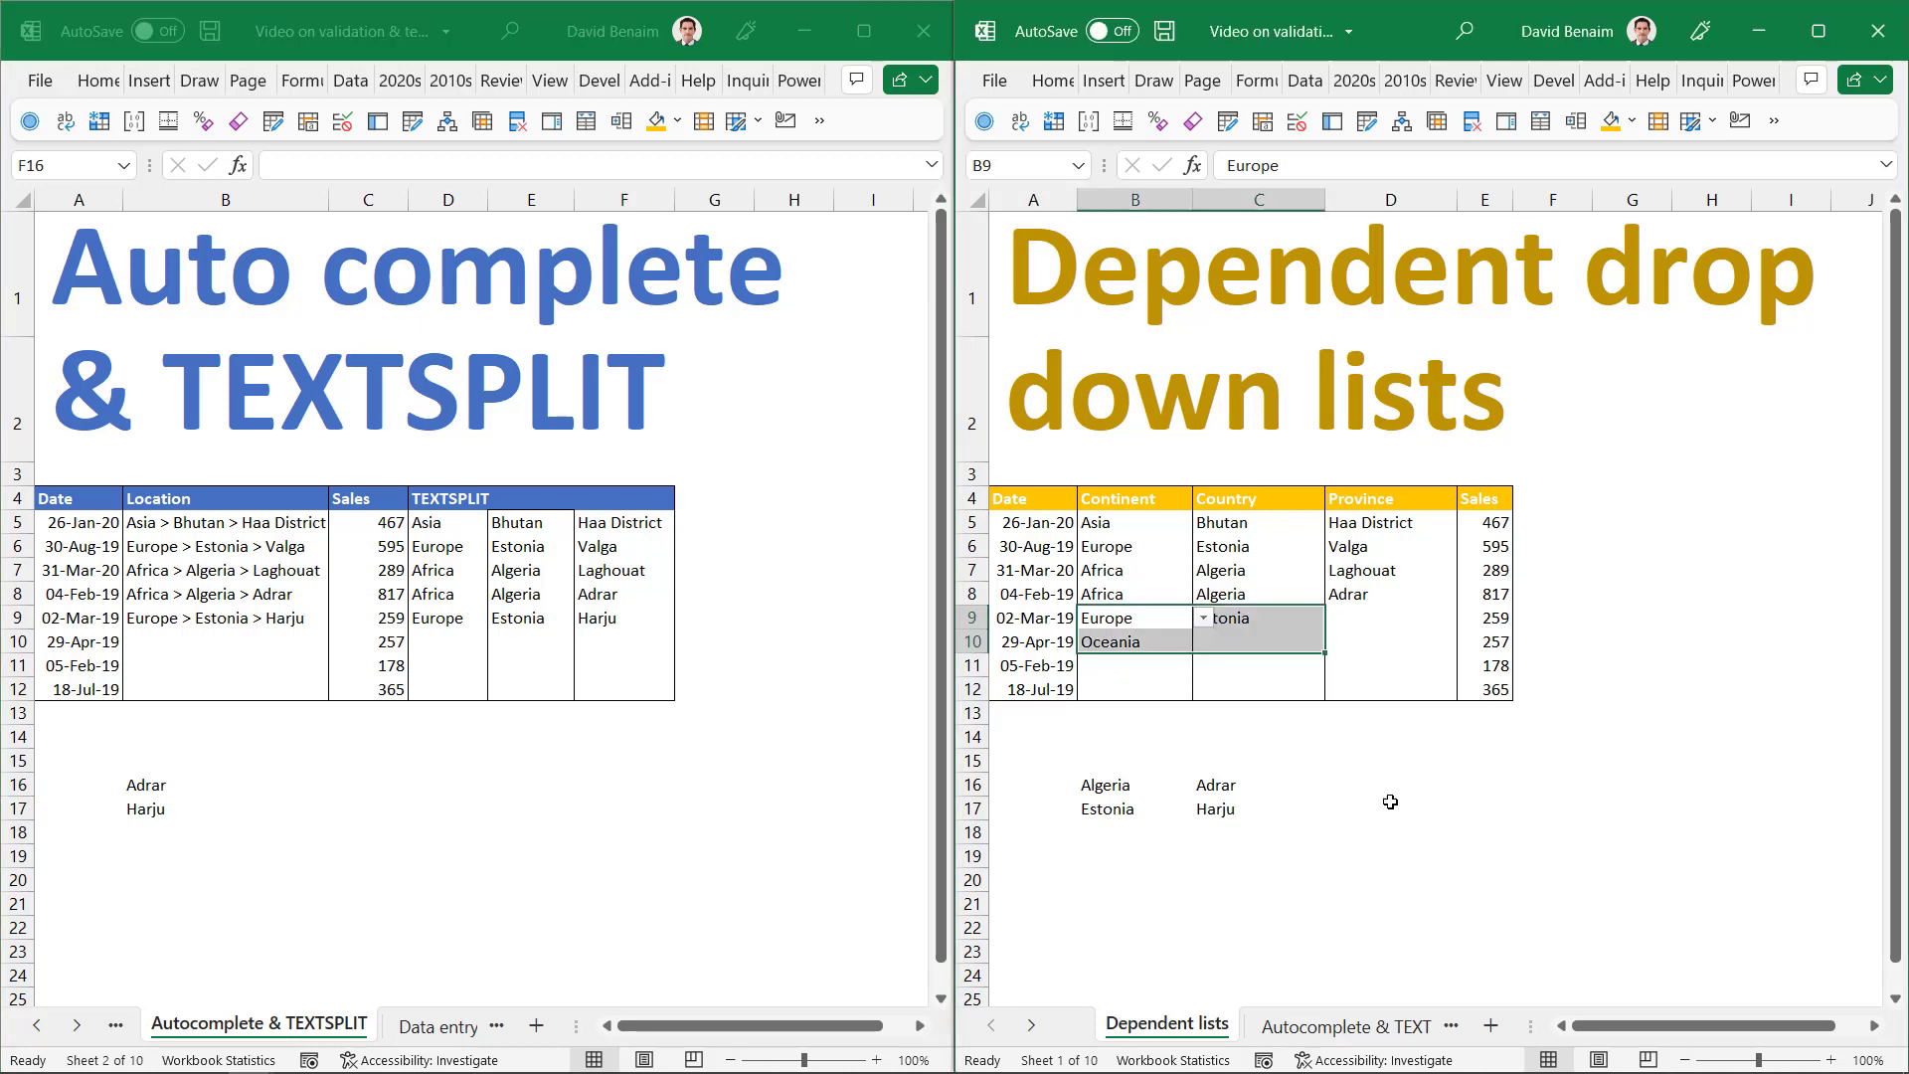
left_click(1368, 785)
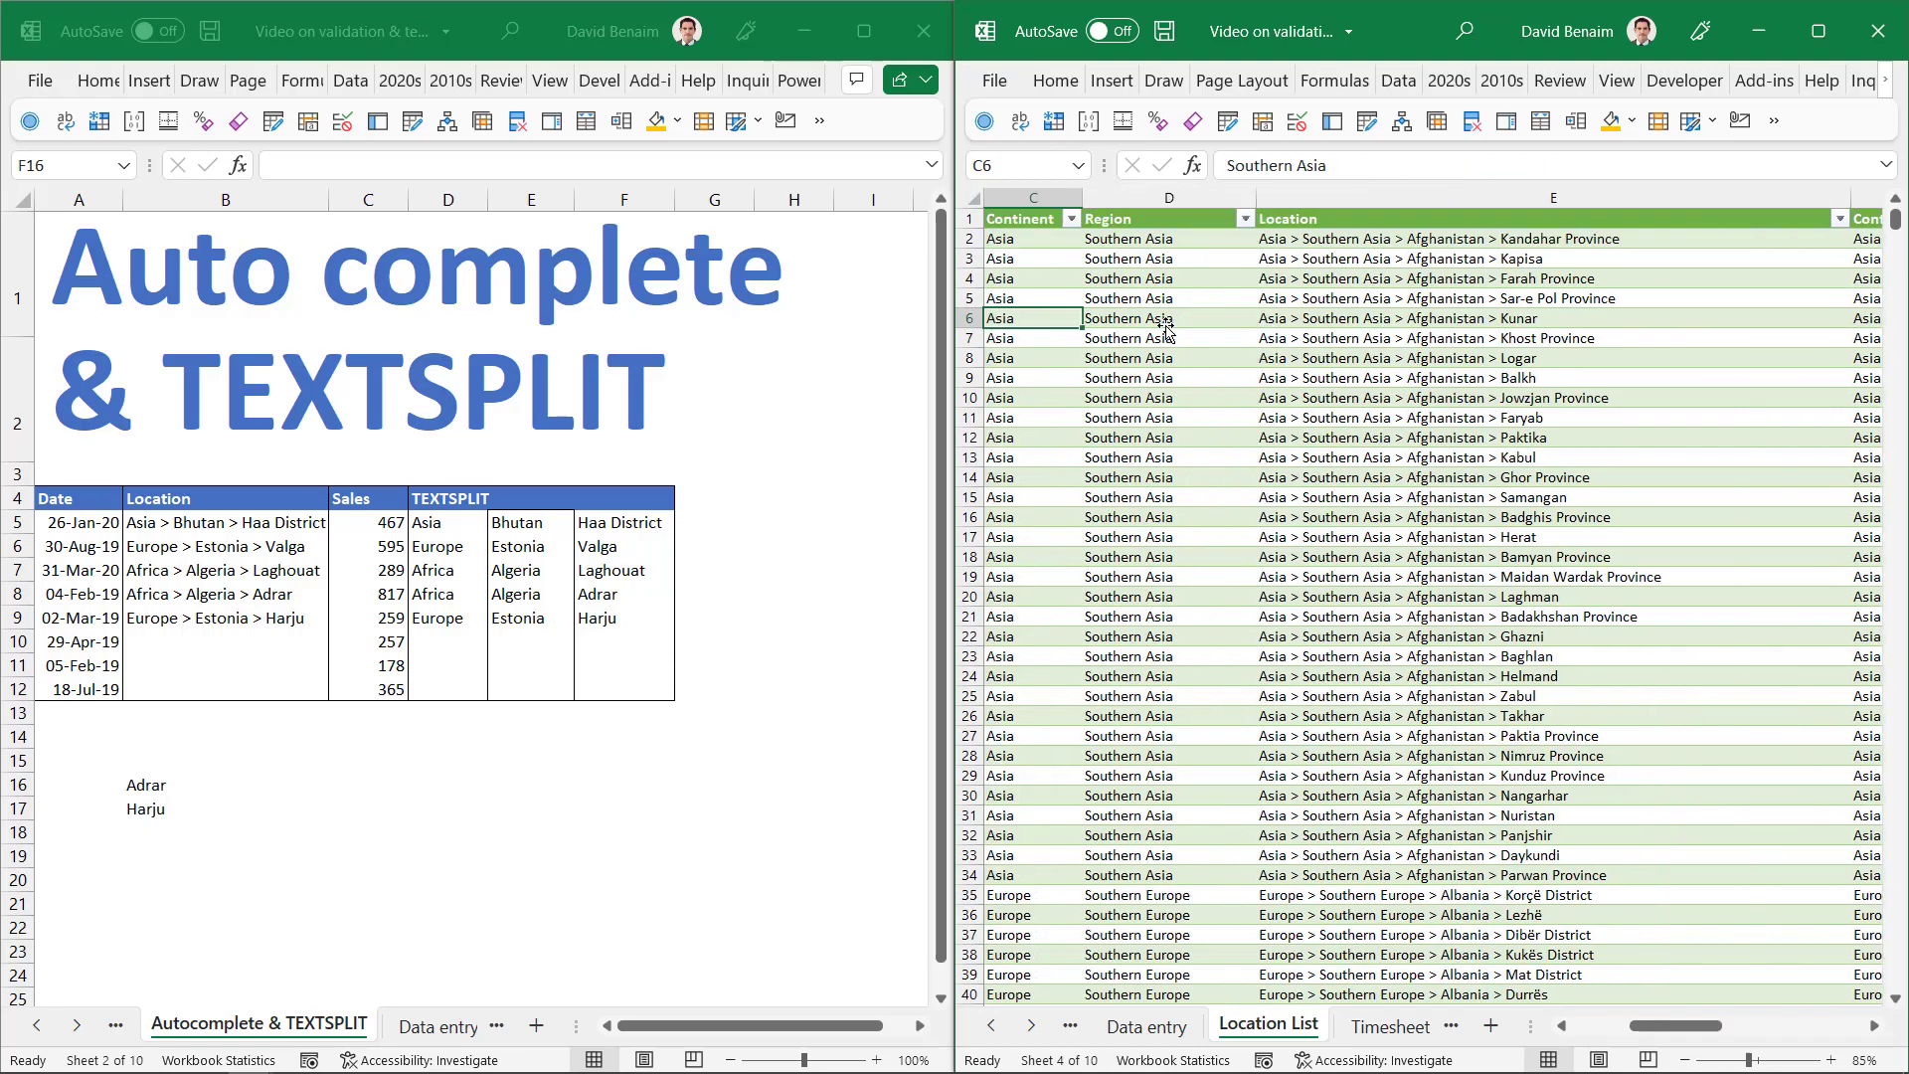
Step through the Location List headers and the row 8 Location and Continent > Country entries
key("Home")
key("ctrl+Home")
key("Right")
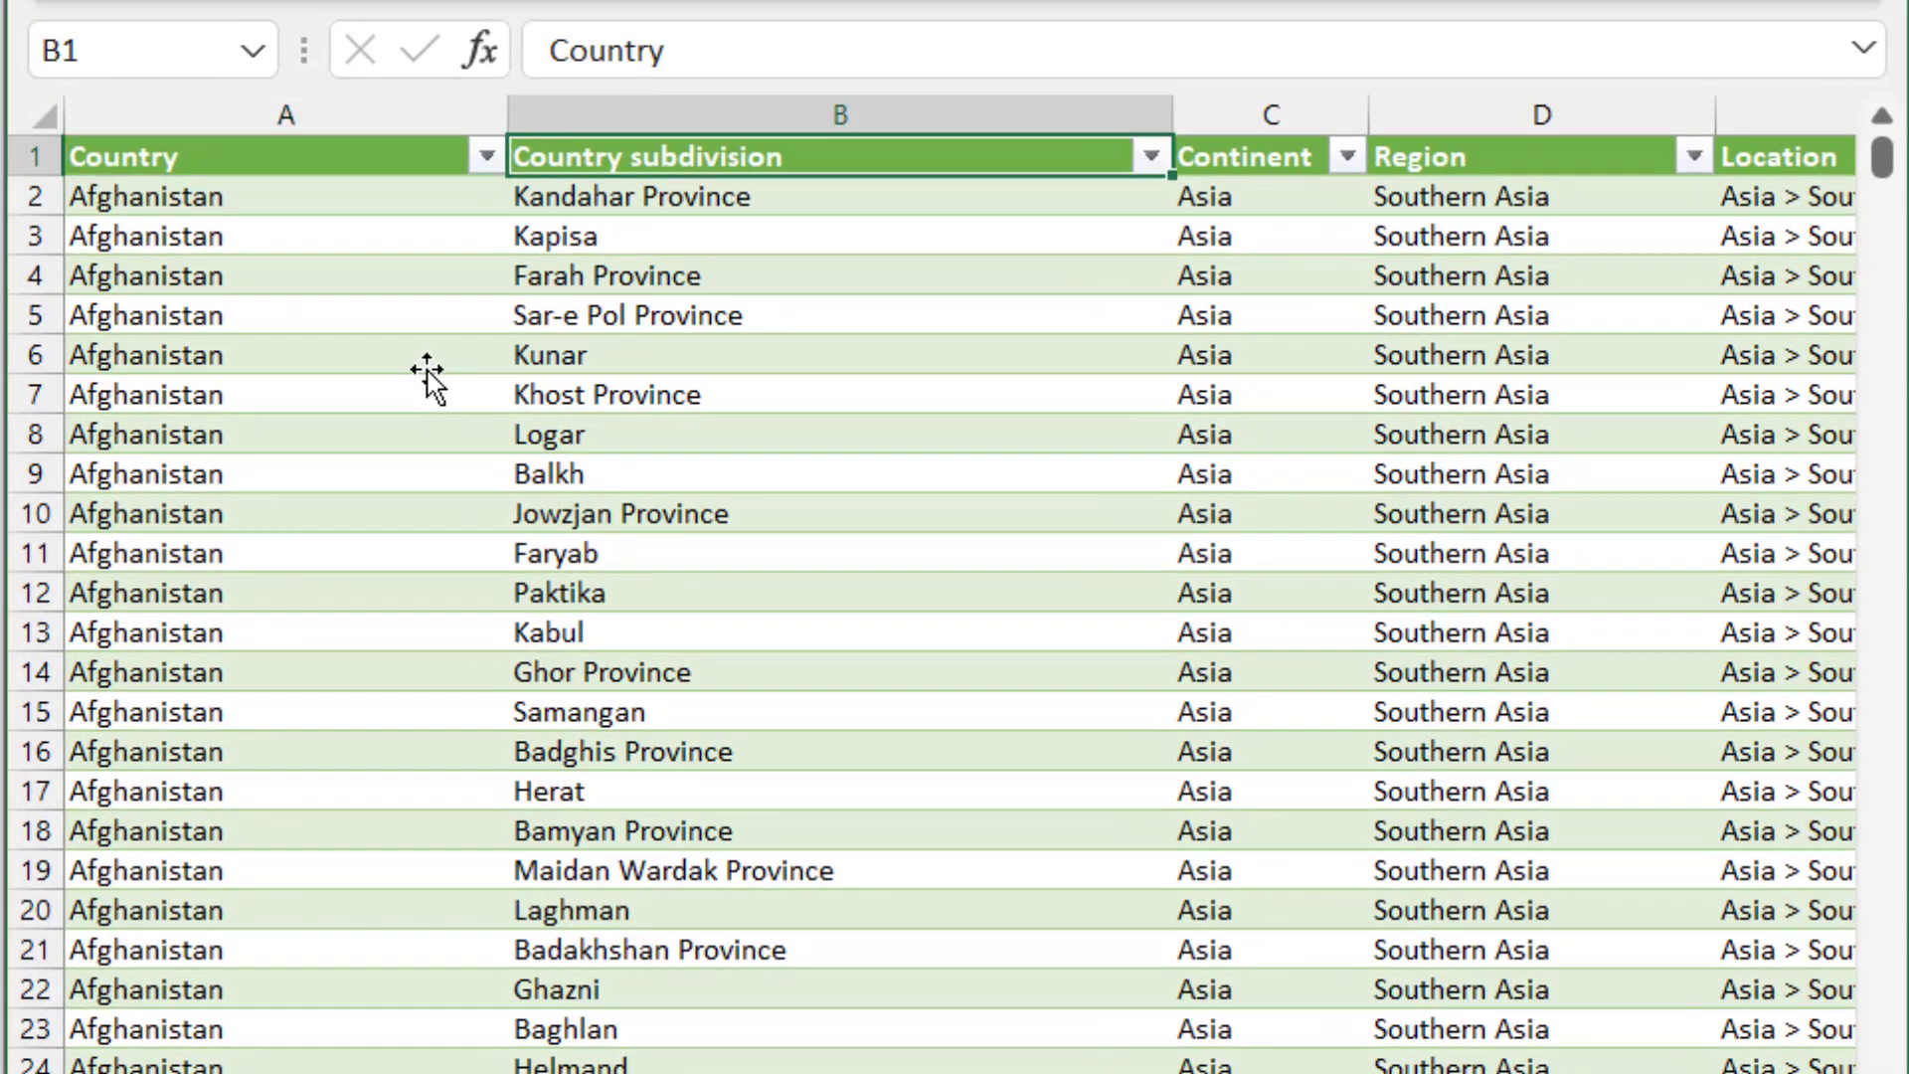
key("Right")
key("Right")
key("Right")
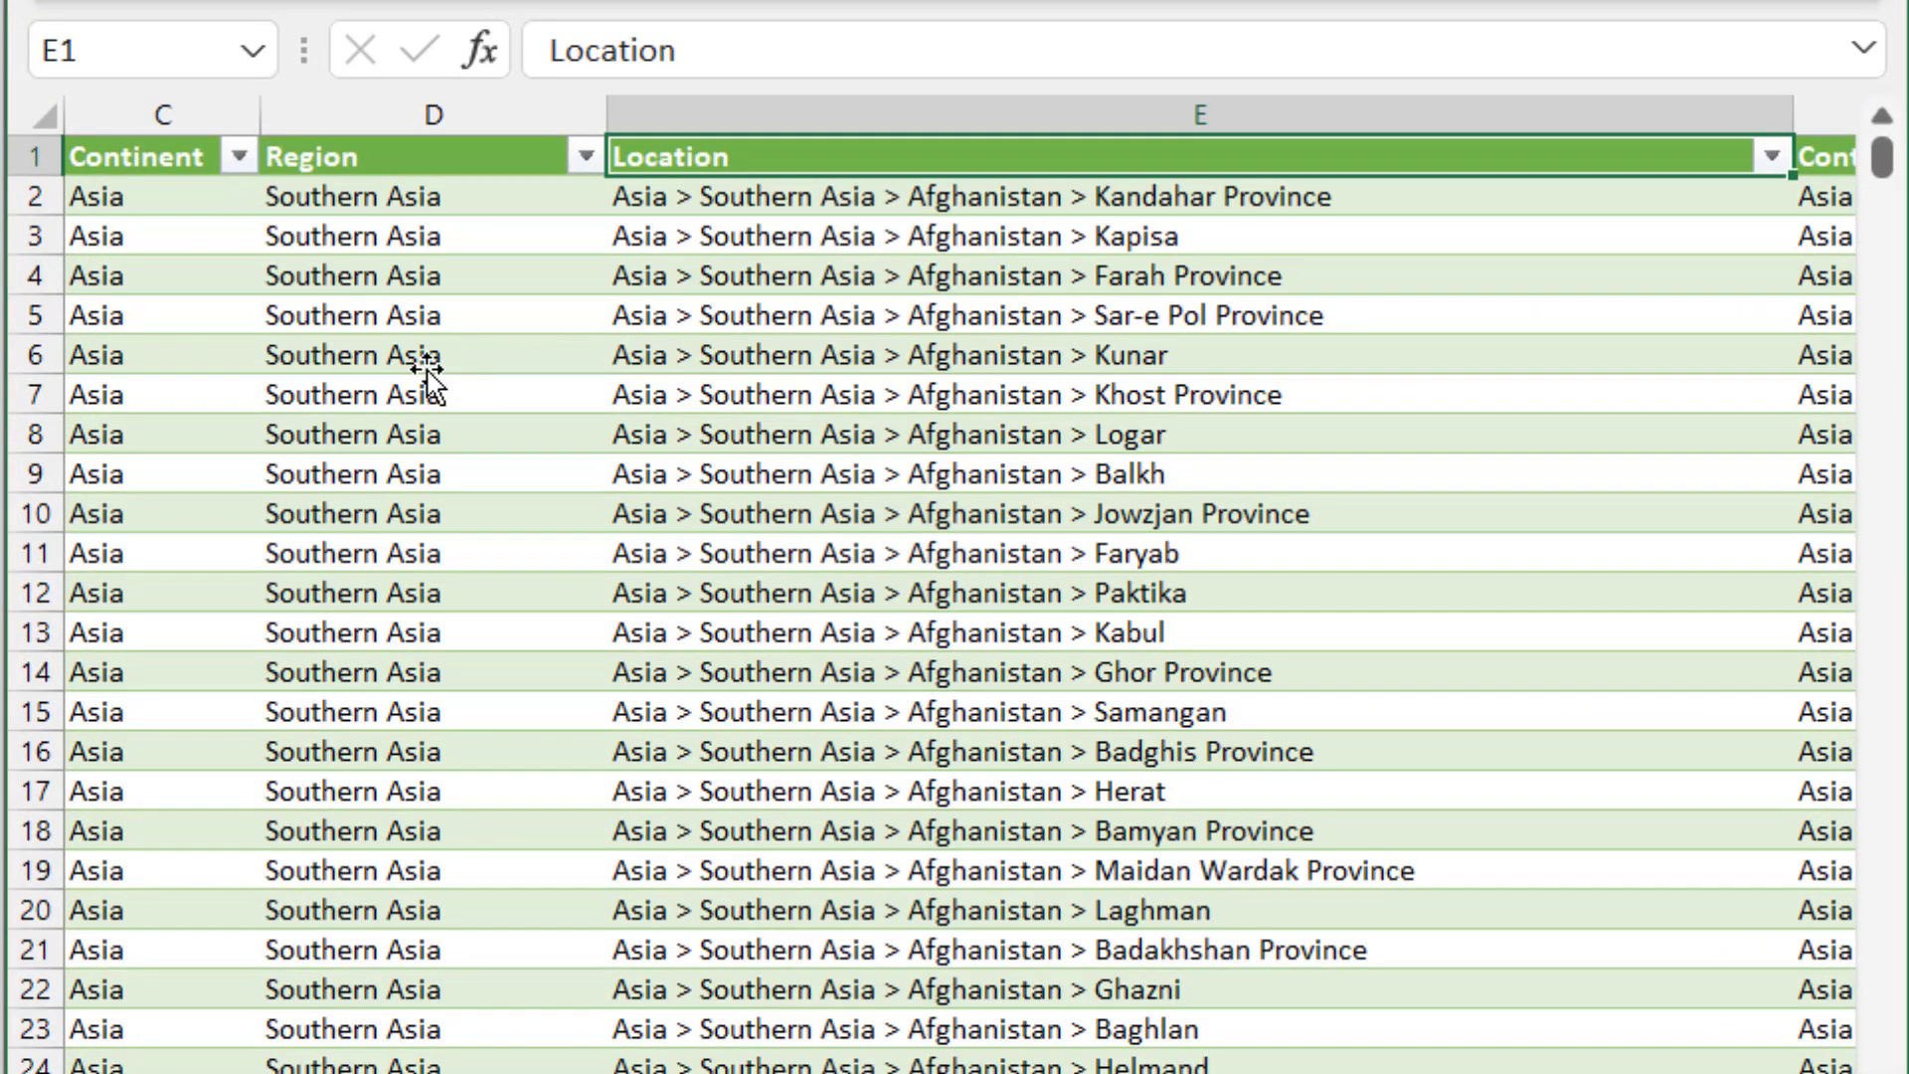
key("Right")
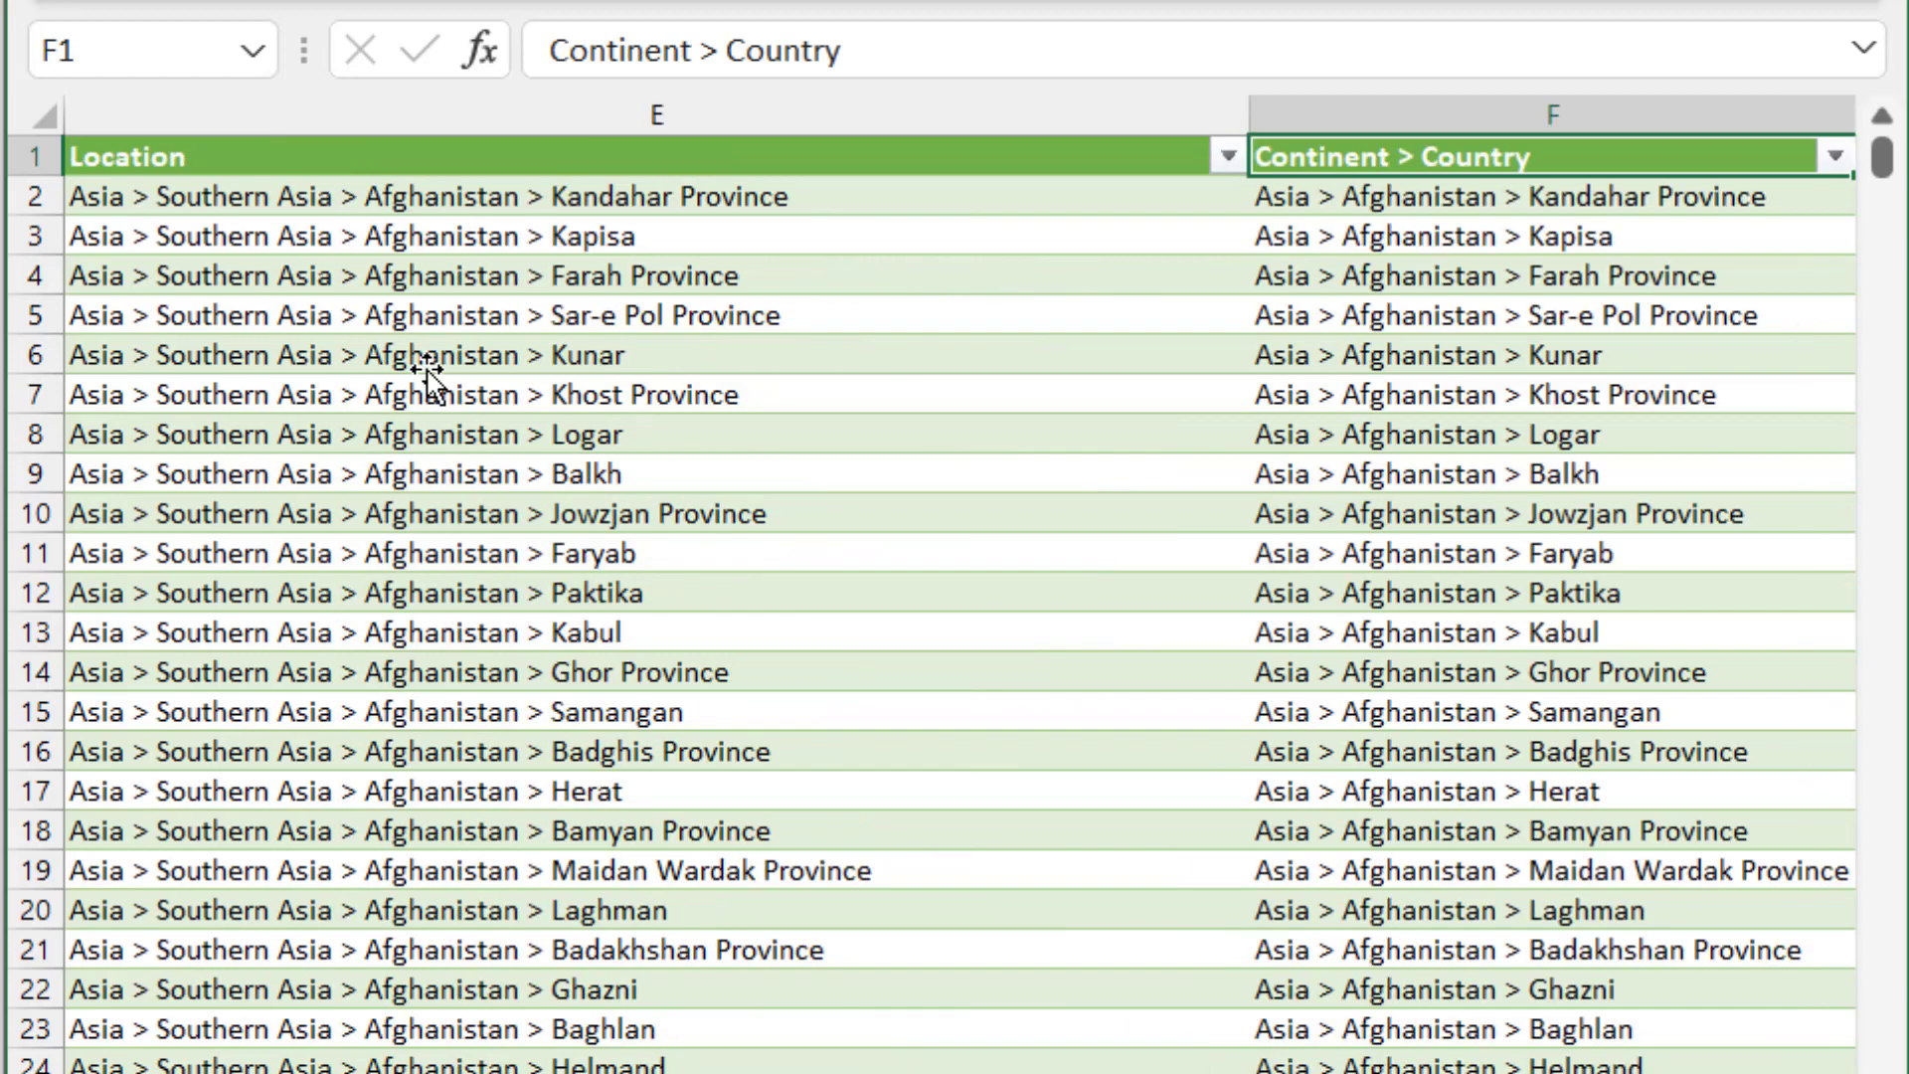
key("Left")
key("Left")
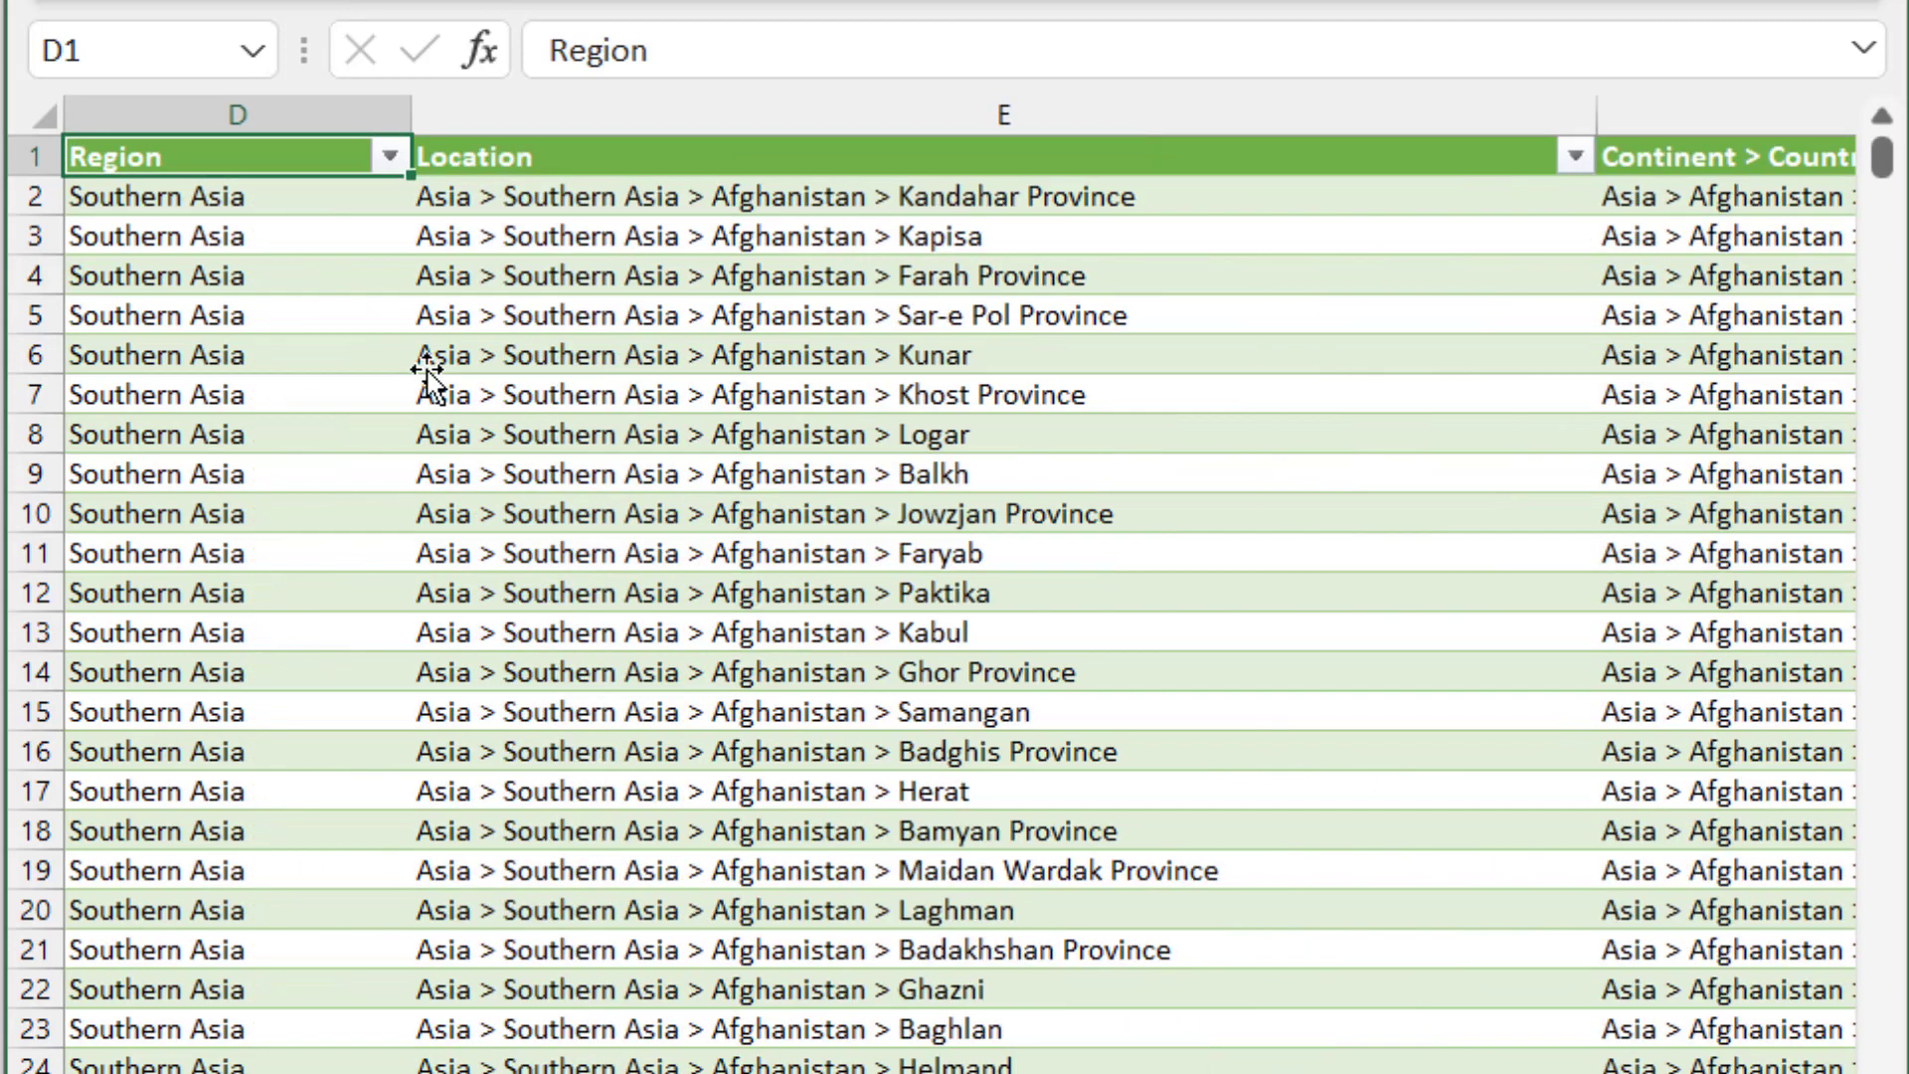
key("Right")
key("Down")
key("Down")
key("Down")
key("Down")
key("Down")
key("Down")
key("Down")
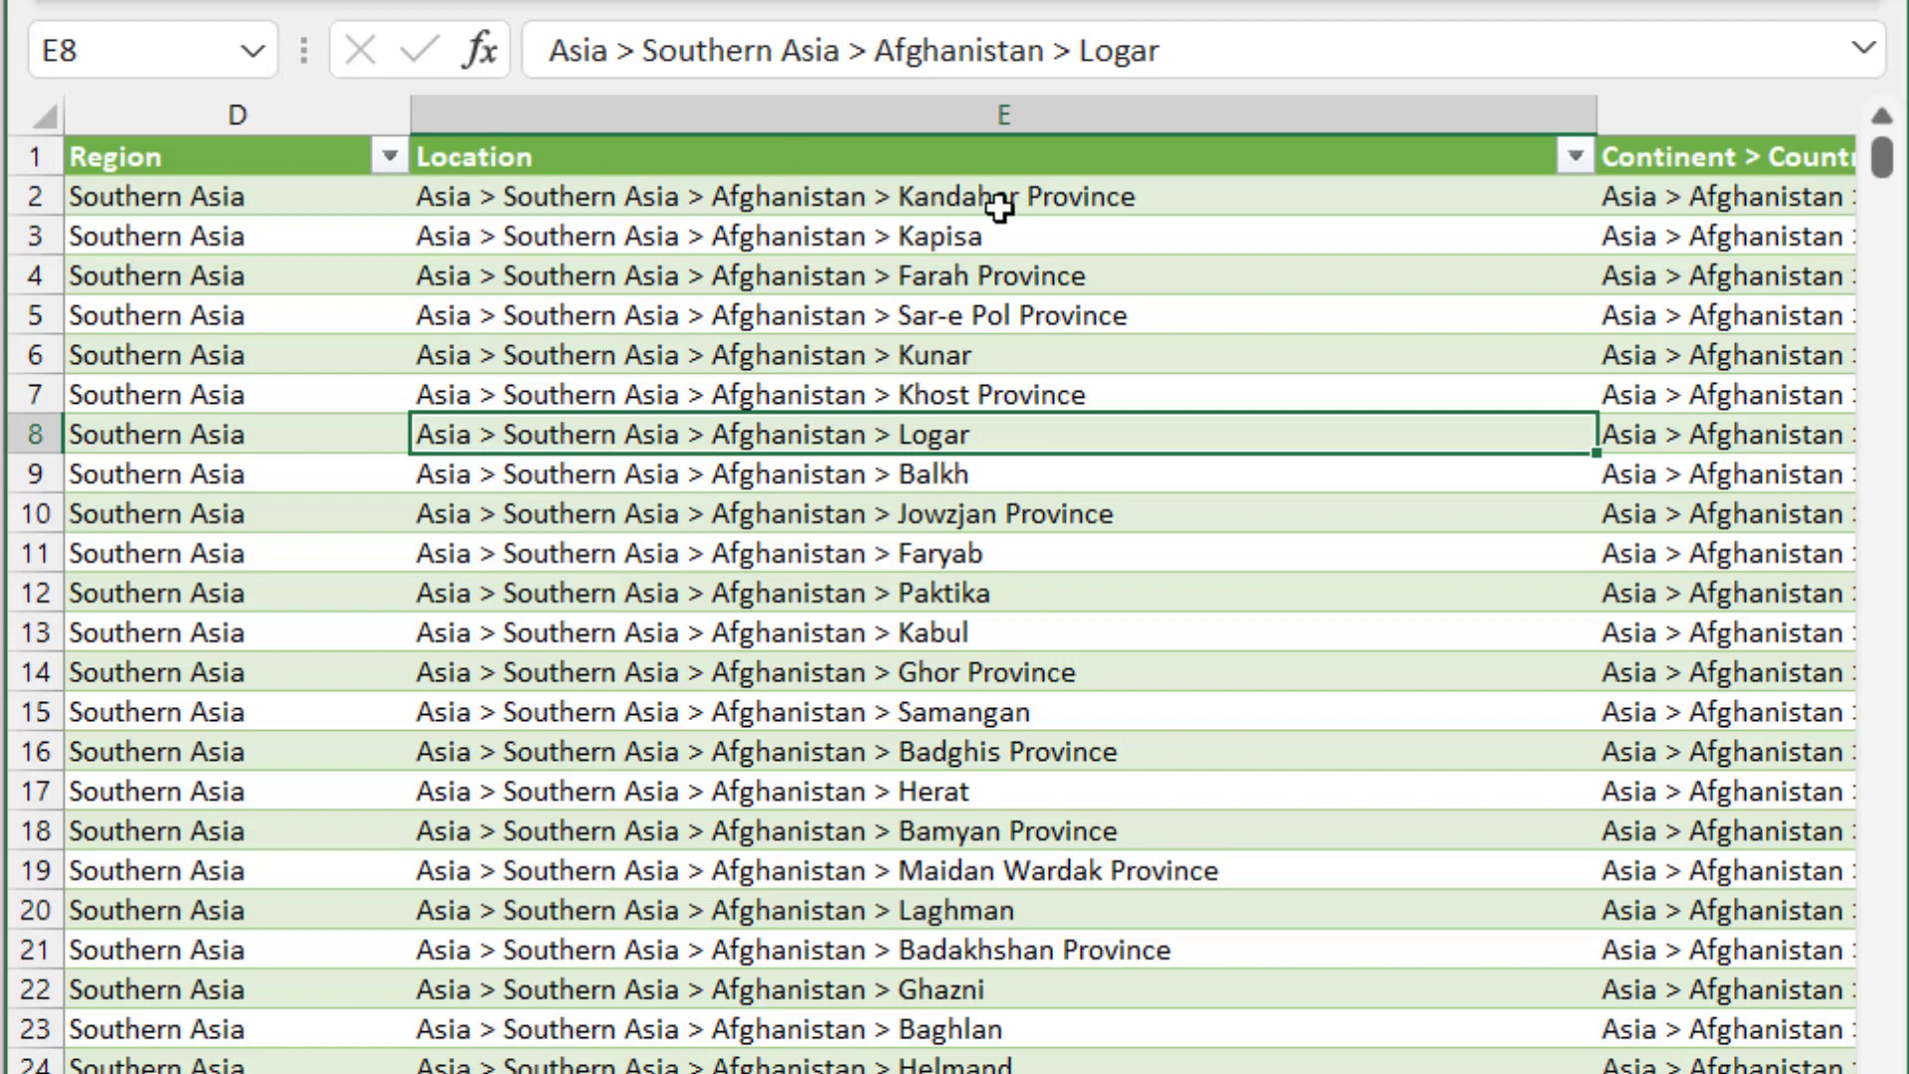
key("Right")
key("Right")
key("Left")
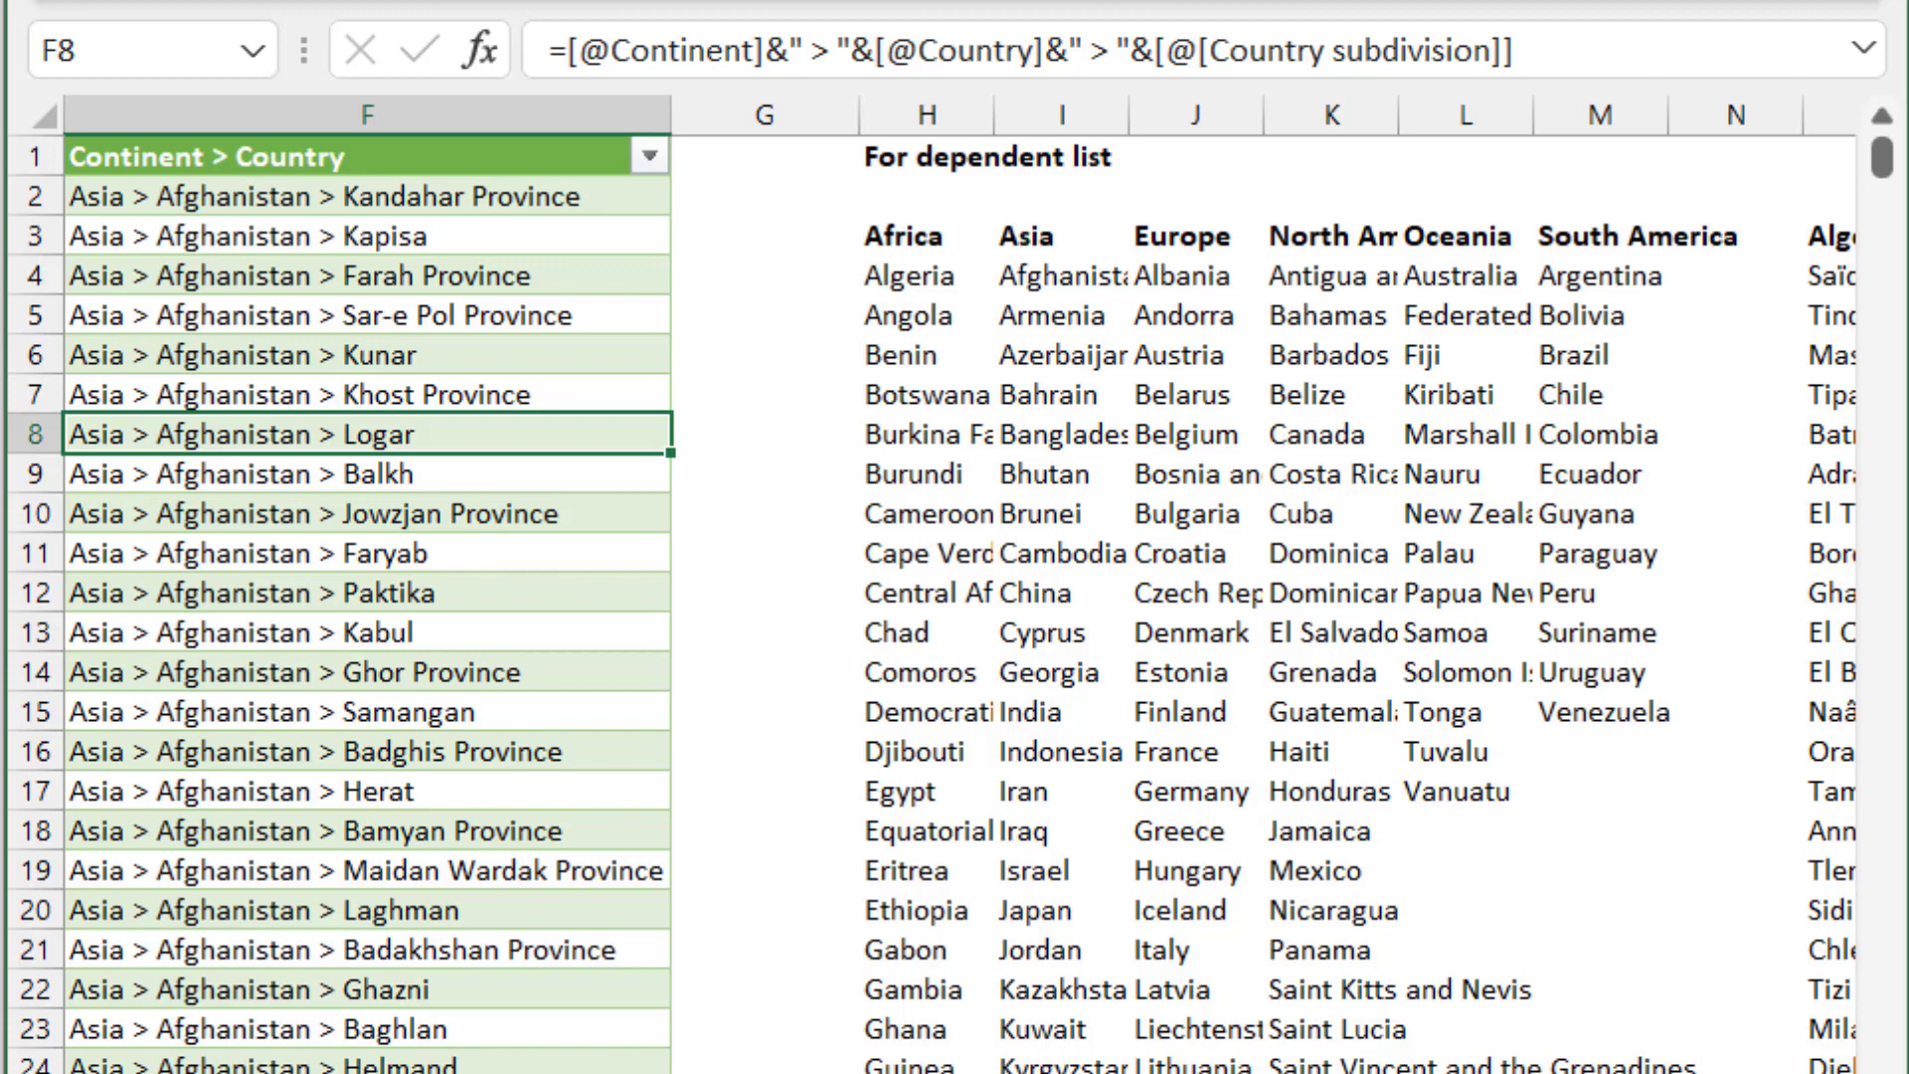
key("Right")
key("Right")
key("Right")
key("Right")
key("Right")
key("Right")
key("Right")
key("Right")
key("Right")
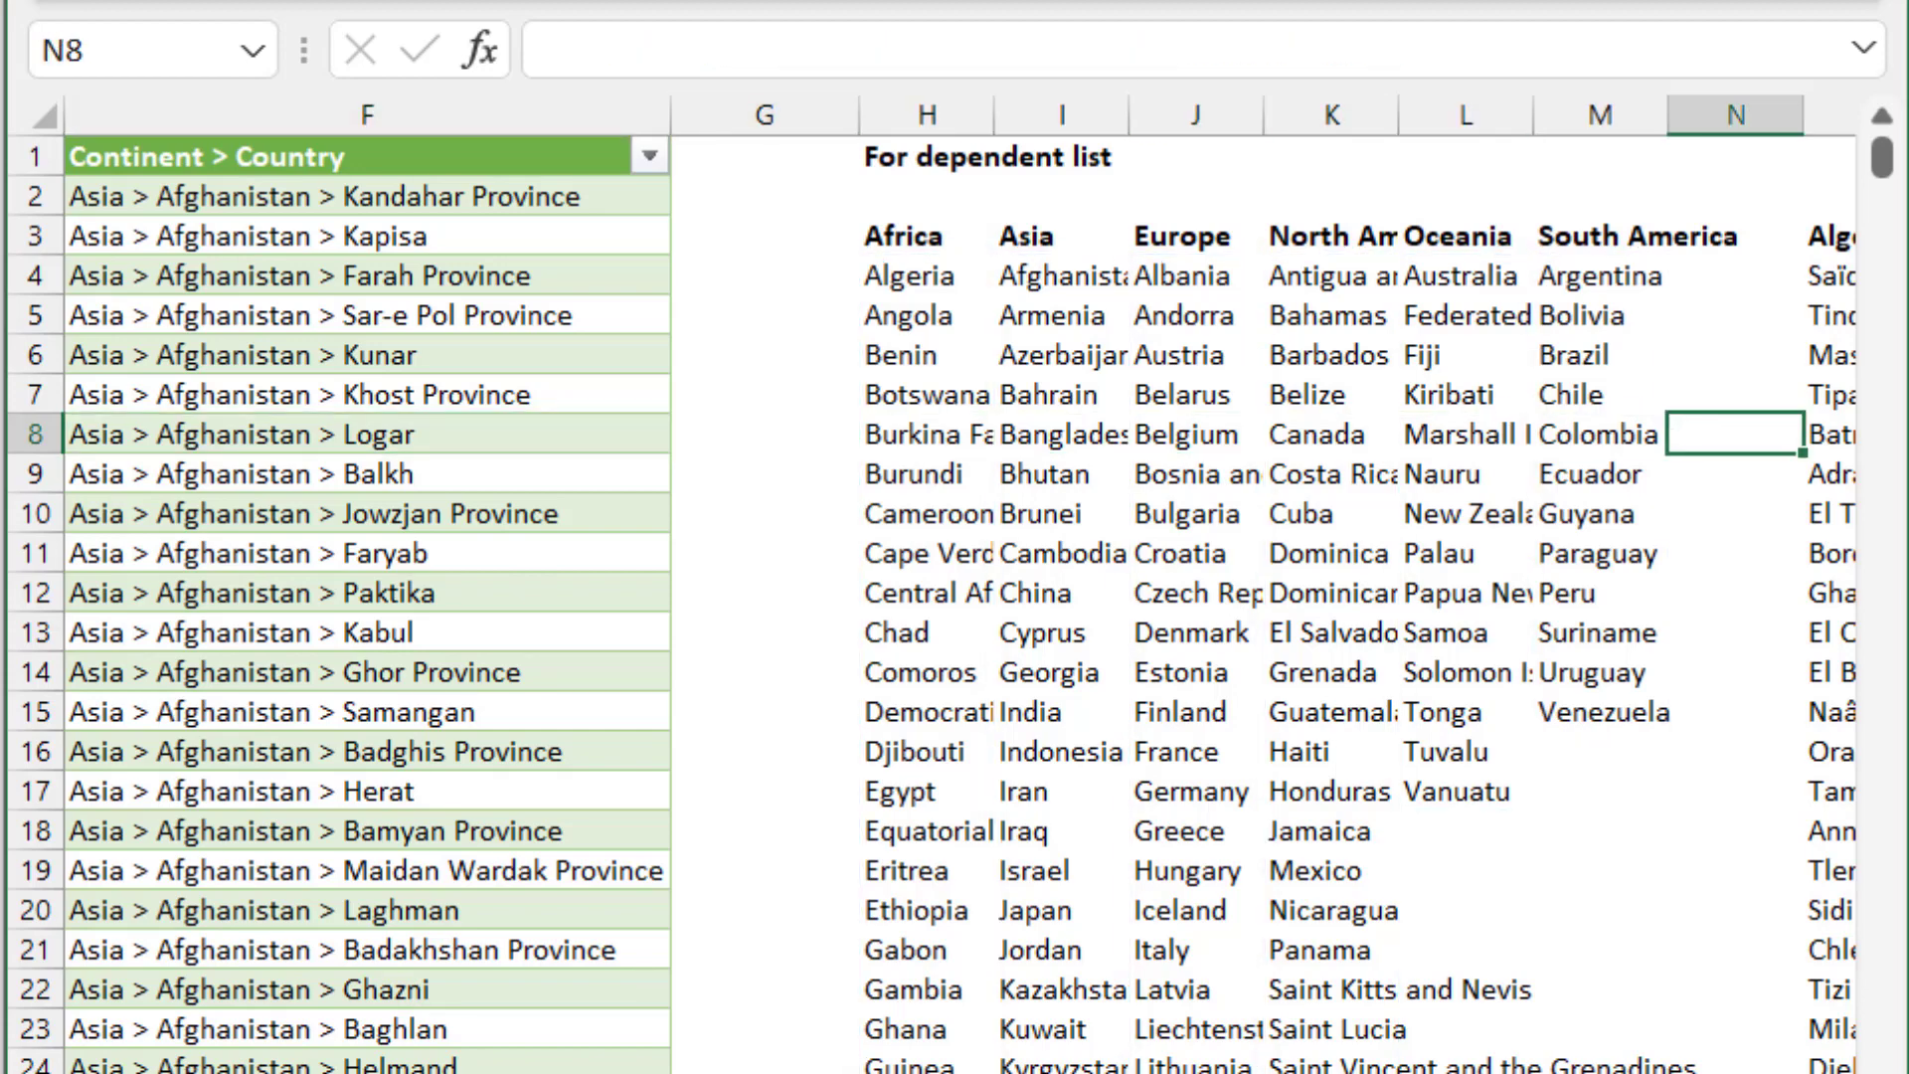
key("Left")
key("Left")
key("Left")
key("Left")
key("Left")
key("Left")
key("Left")
key("Left")
Inspect the '>' separator after Asia in the E2 location text, then select Balkh in E9
key("ctrl+Page_Up")
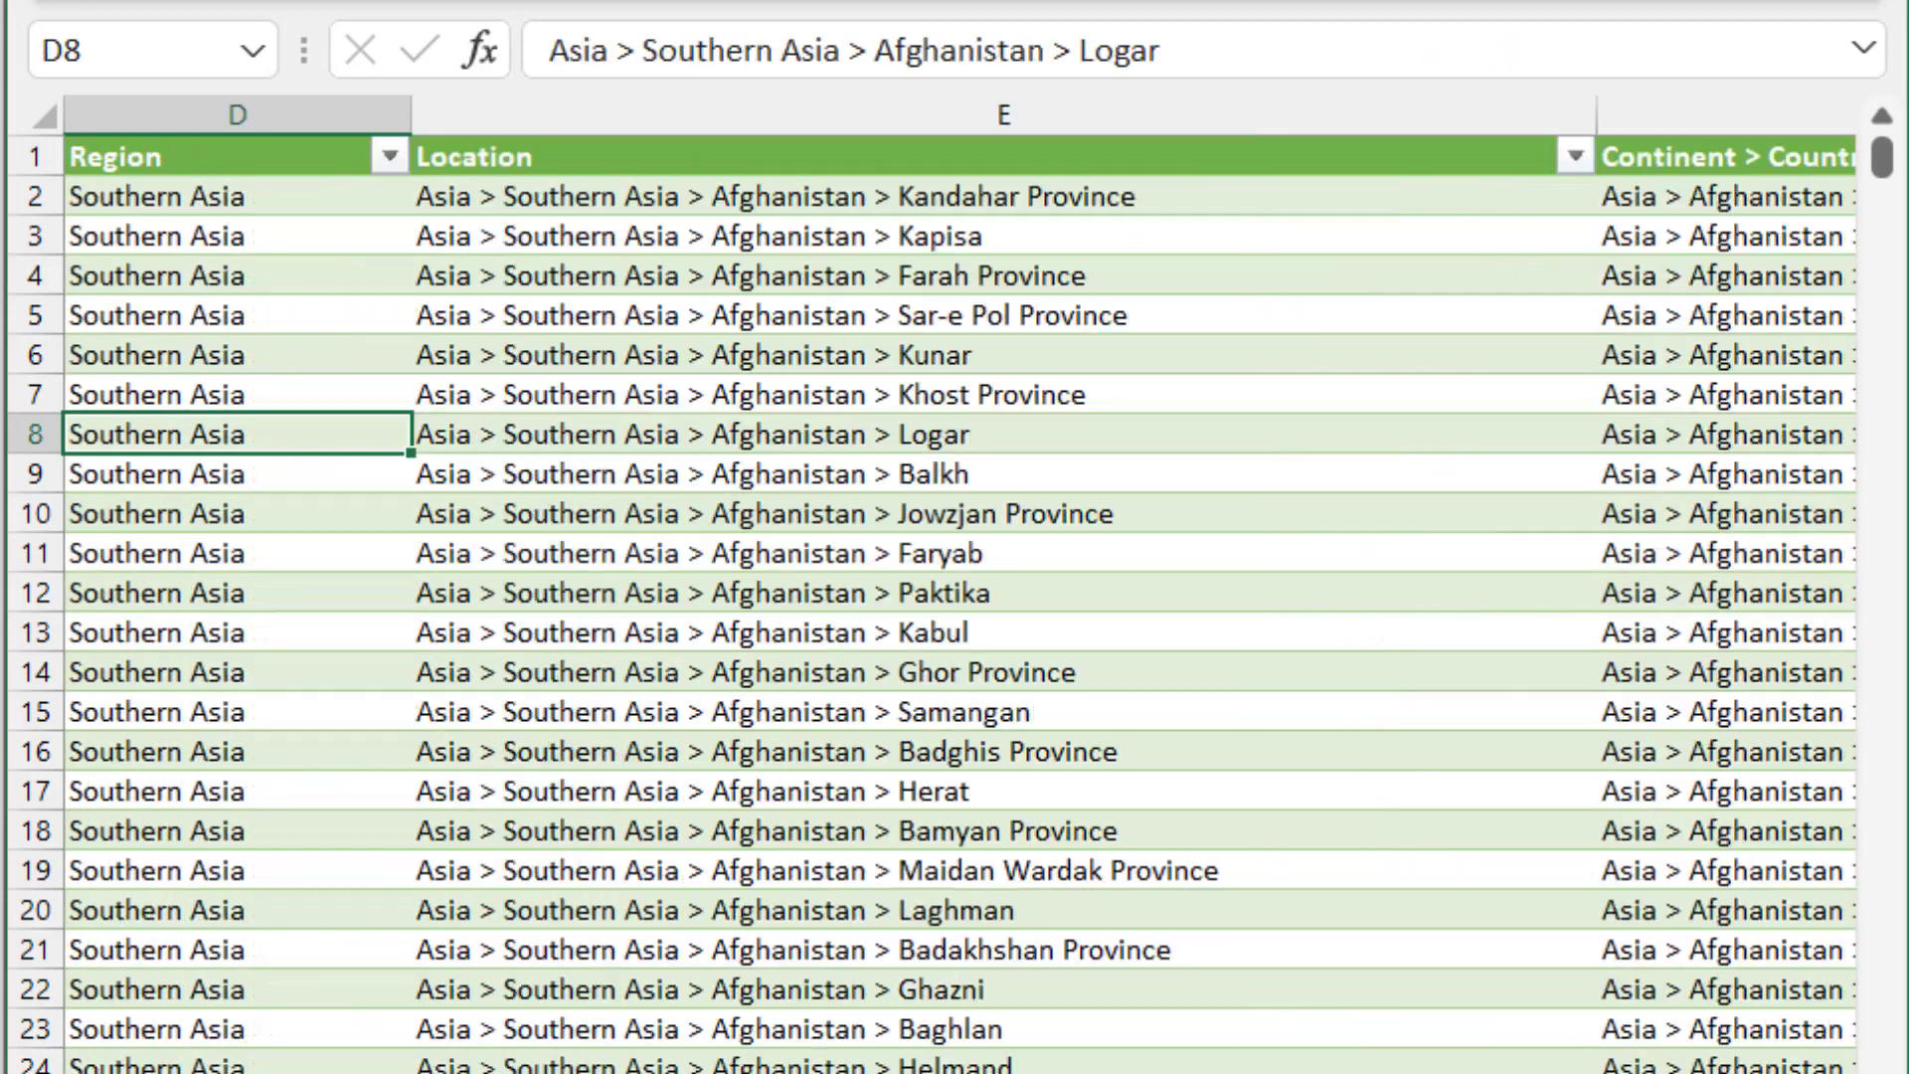
key("Left")
key("Right")
key("Right")
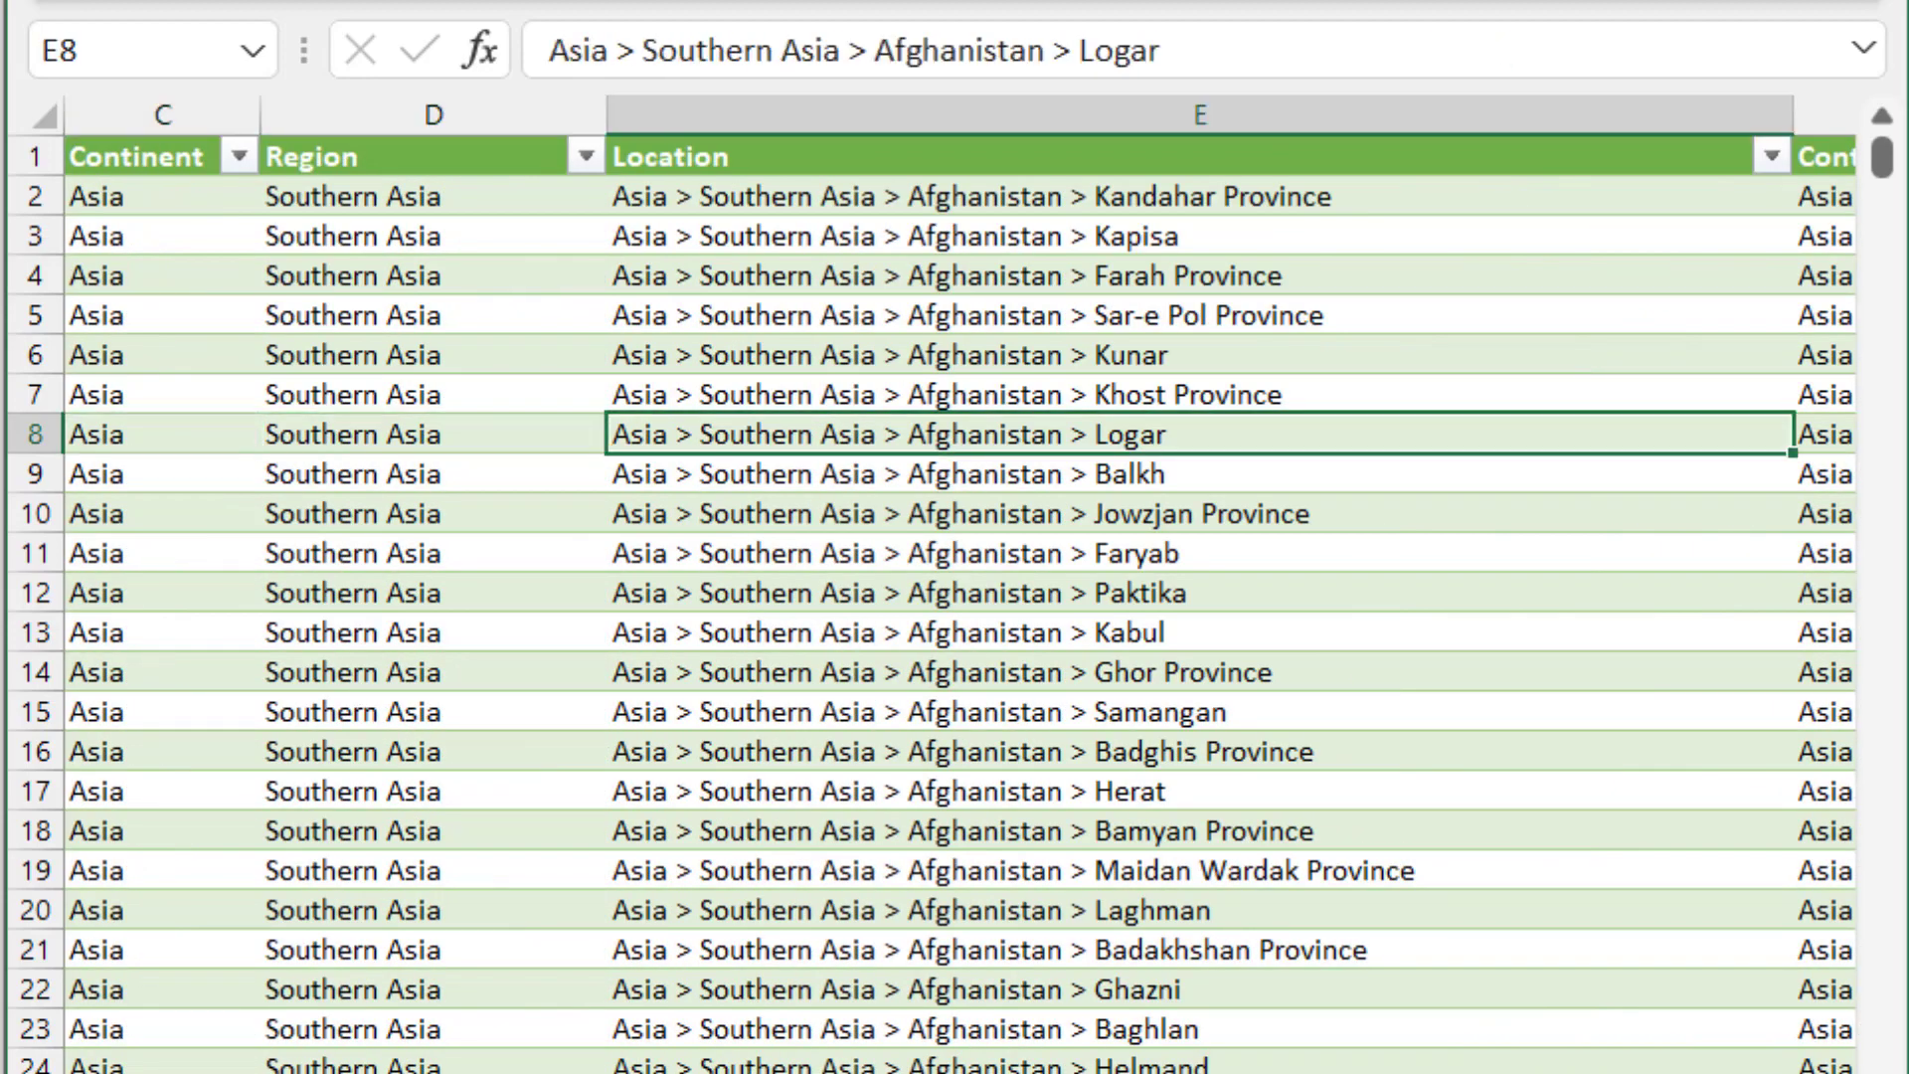
key("Up")
key("Up")
key("Up")
key("Up")
key("Up")
key("Up")
key("Up")
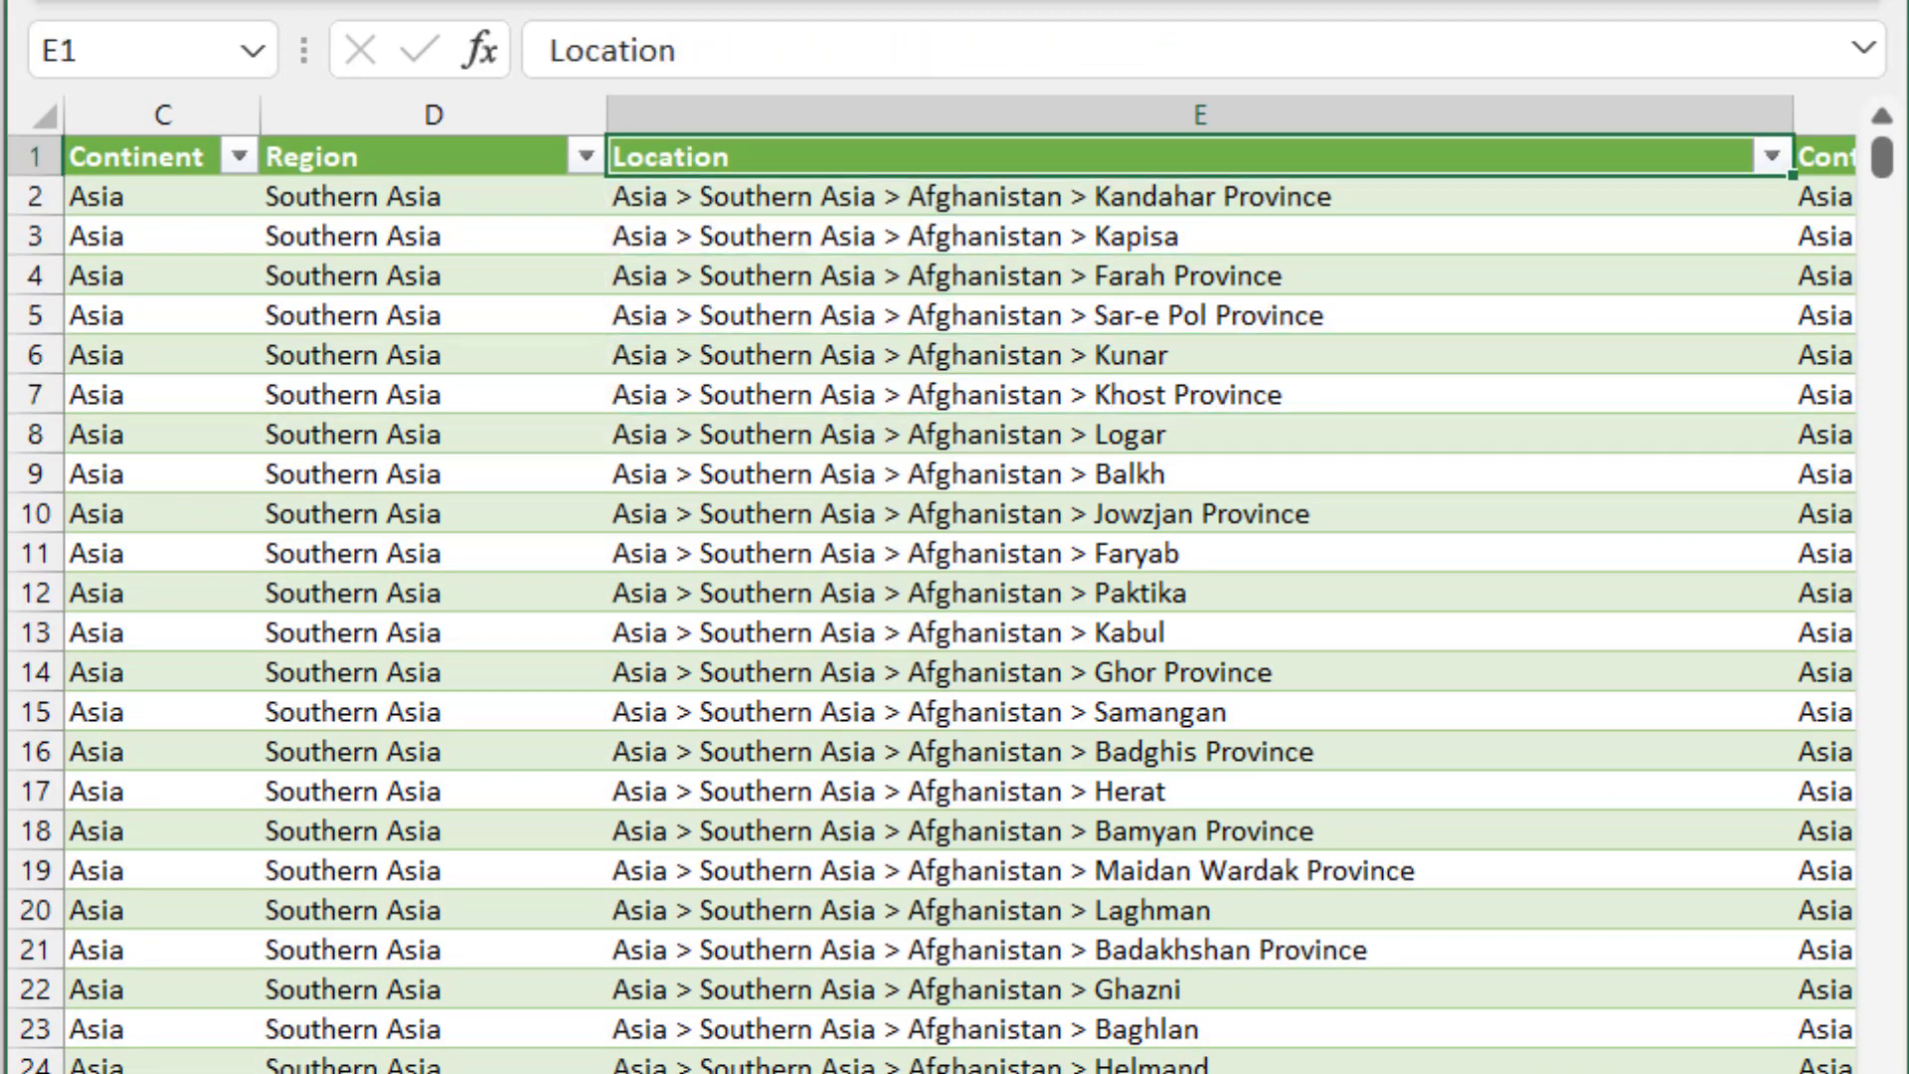
key("Down")
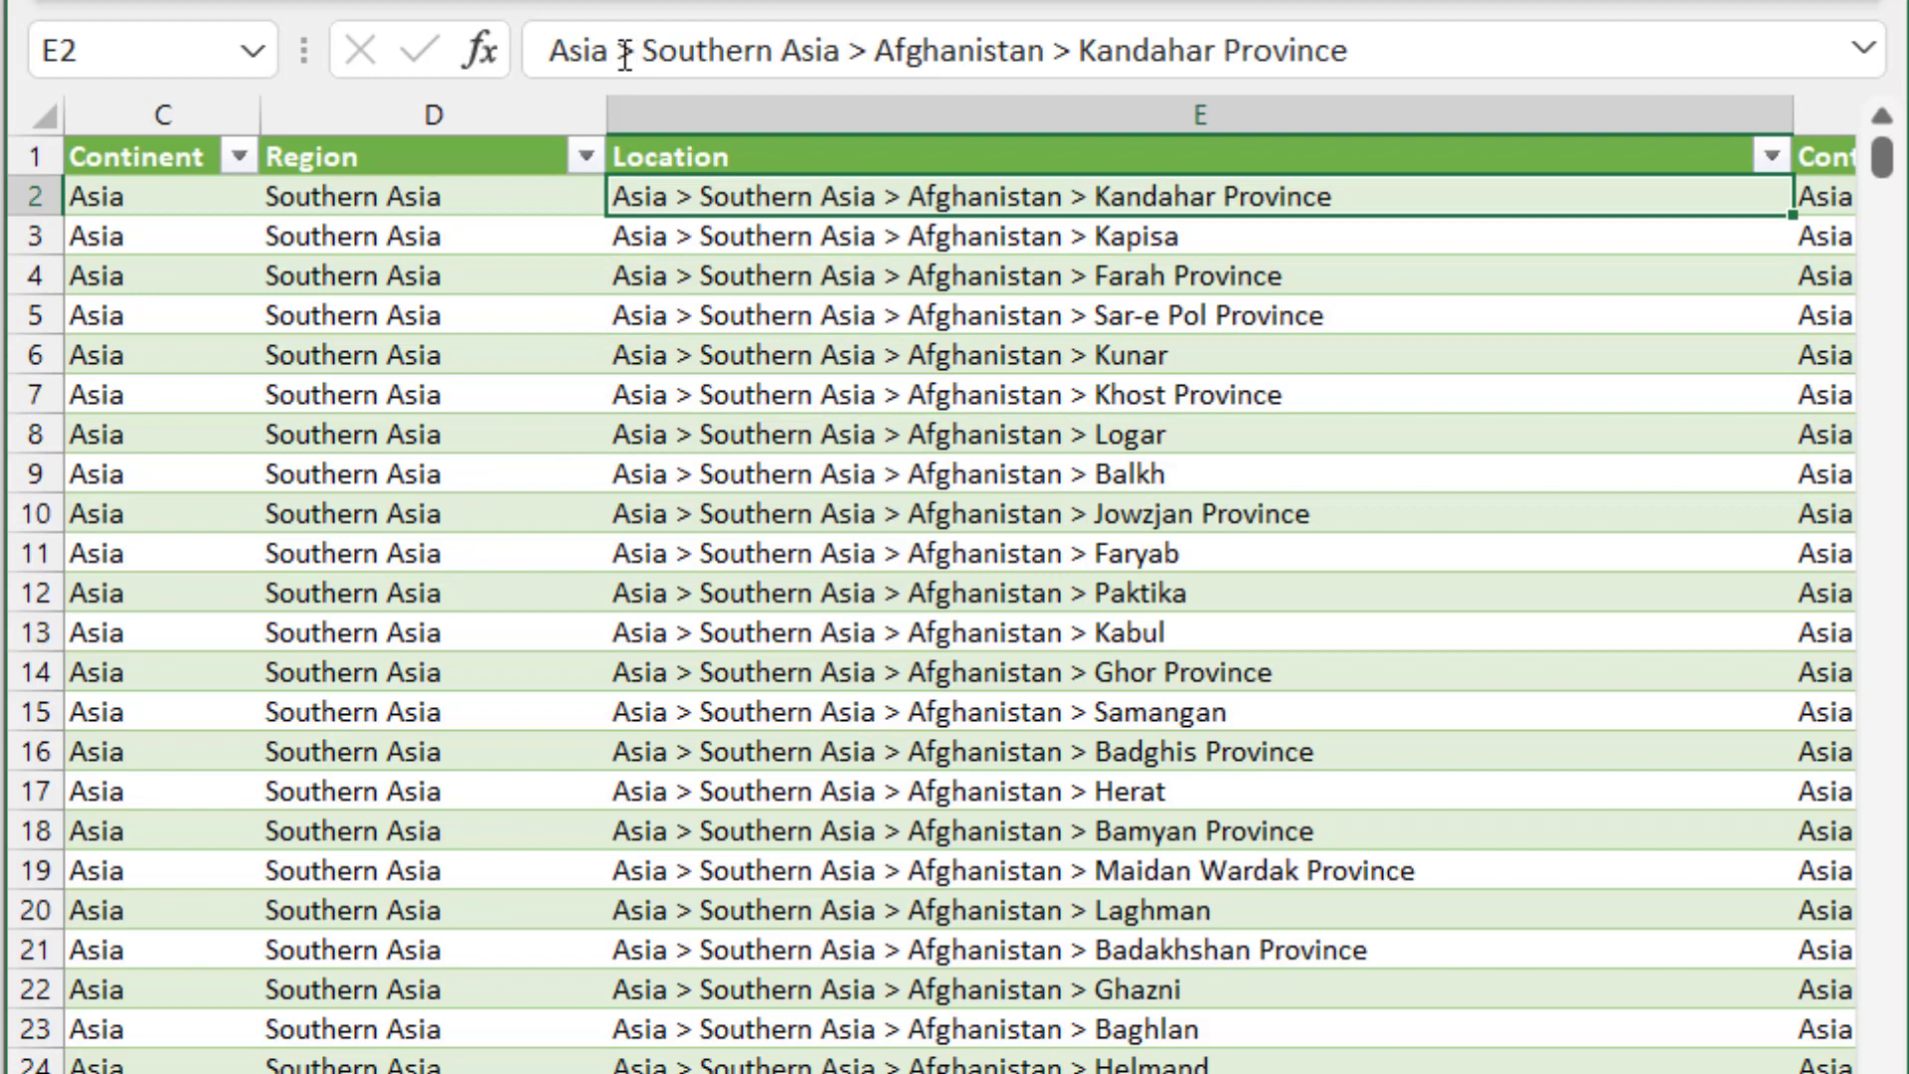
left_click_drag(610, 52, 647, 57)
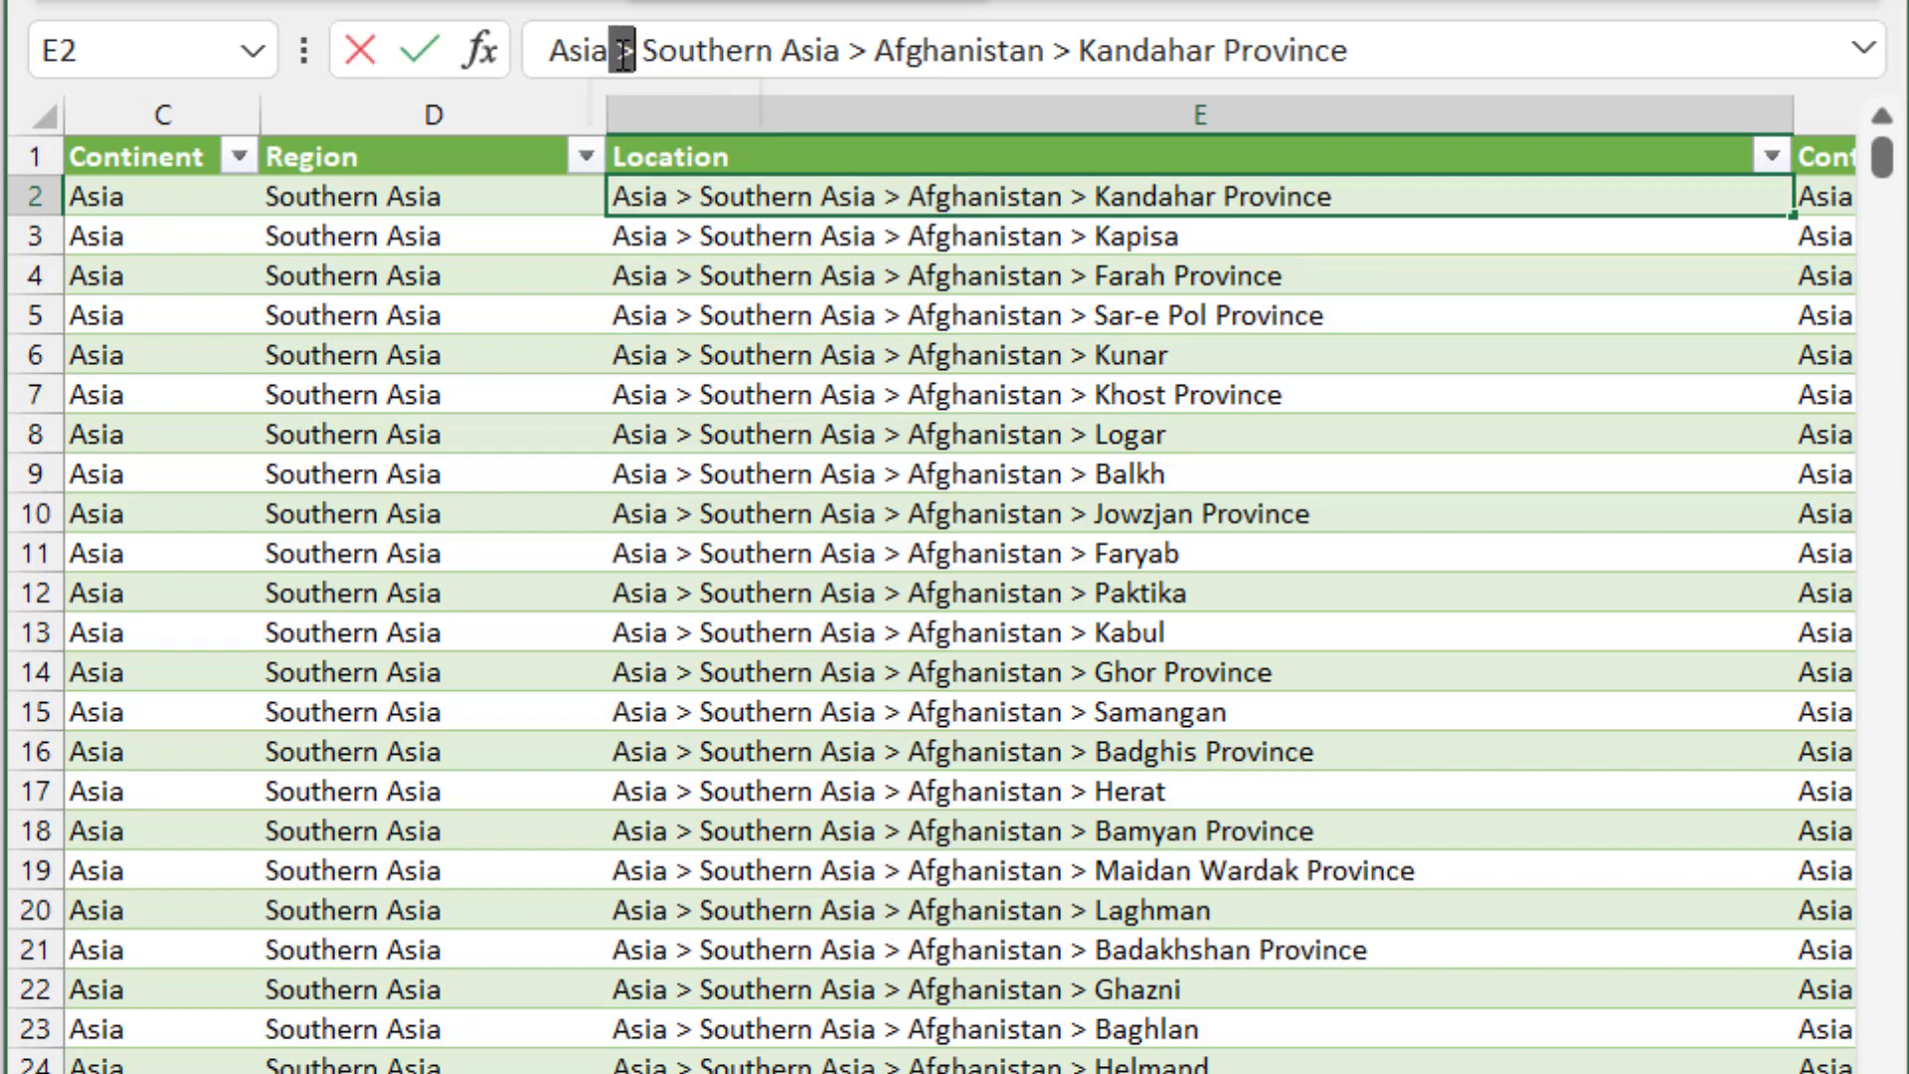
key("Left")
double_click(628, 55)
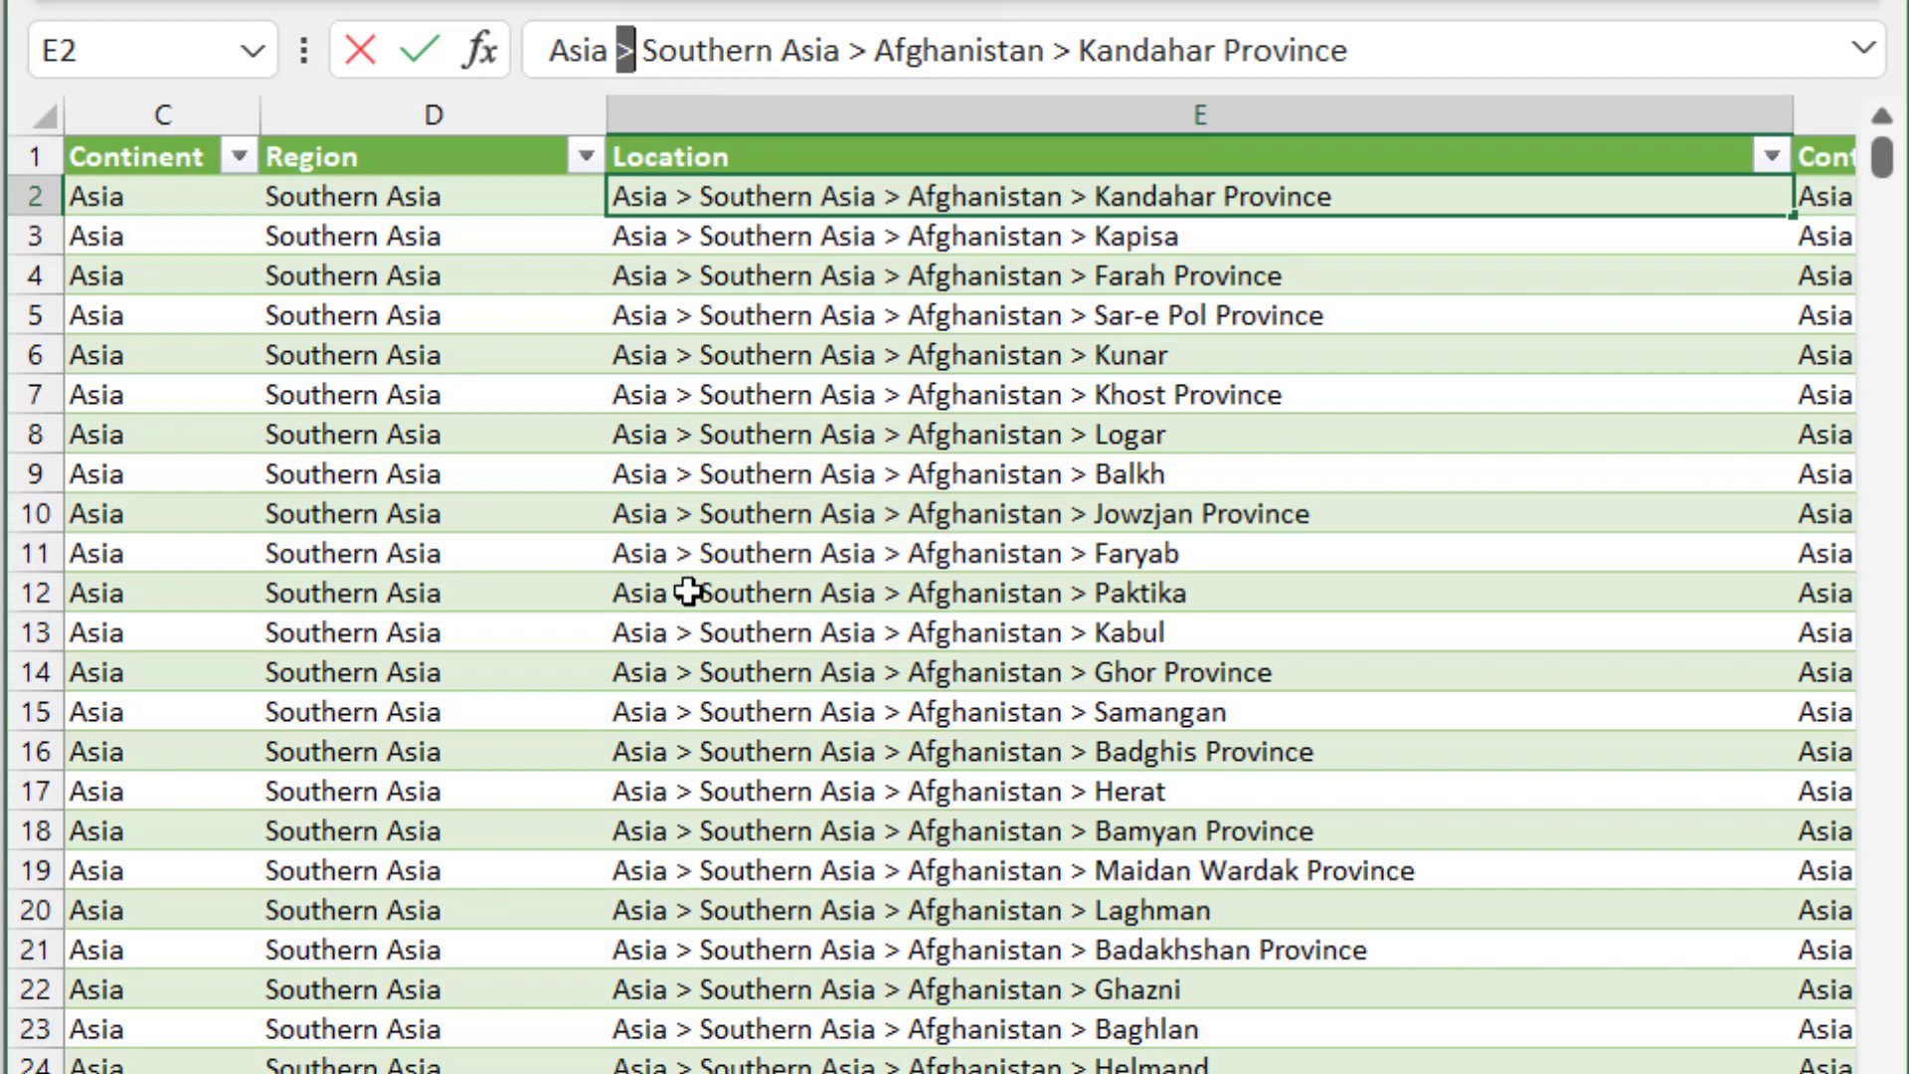
key("Right")
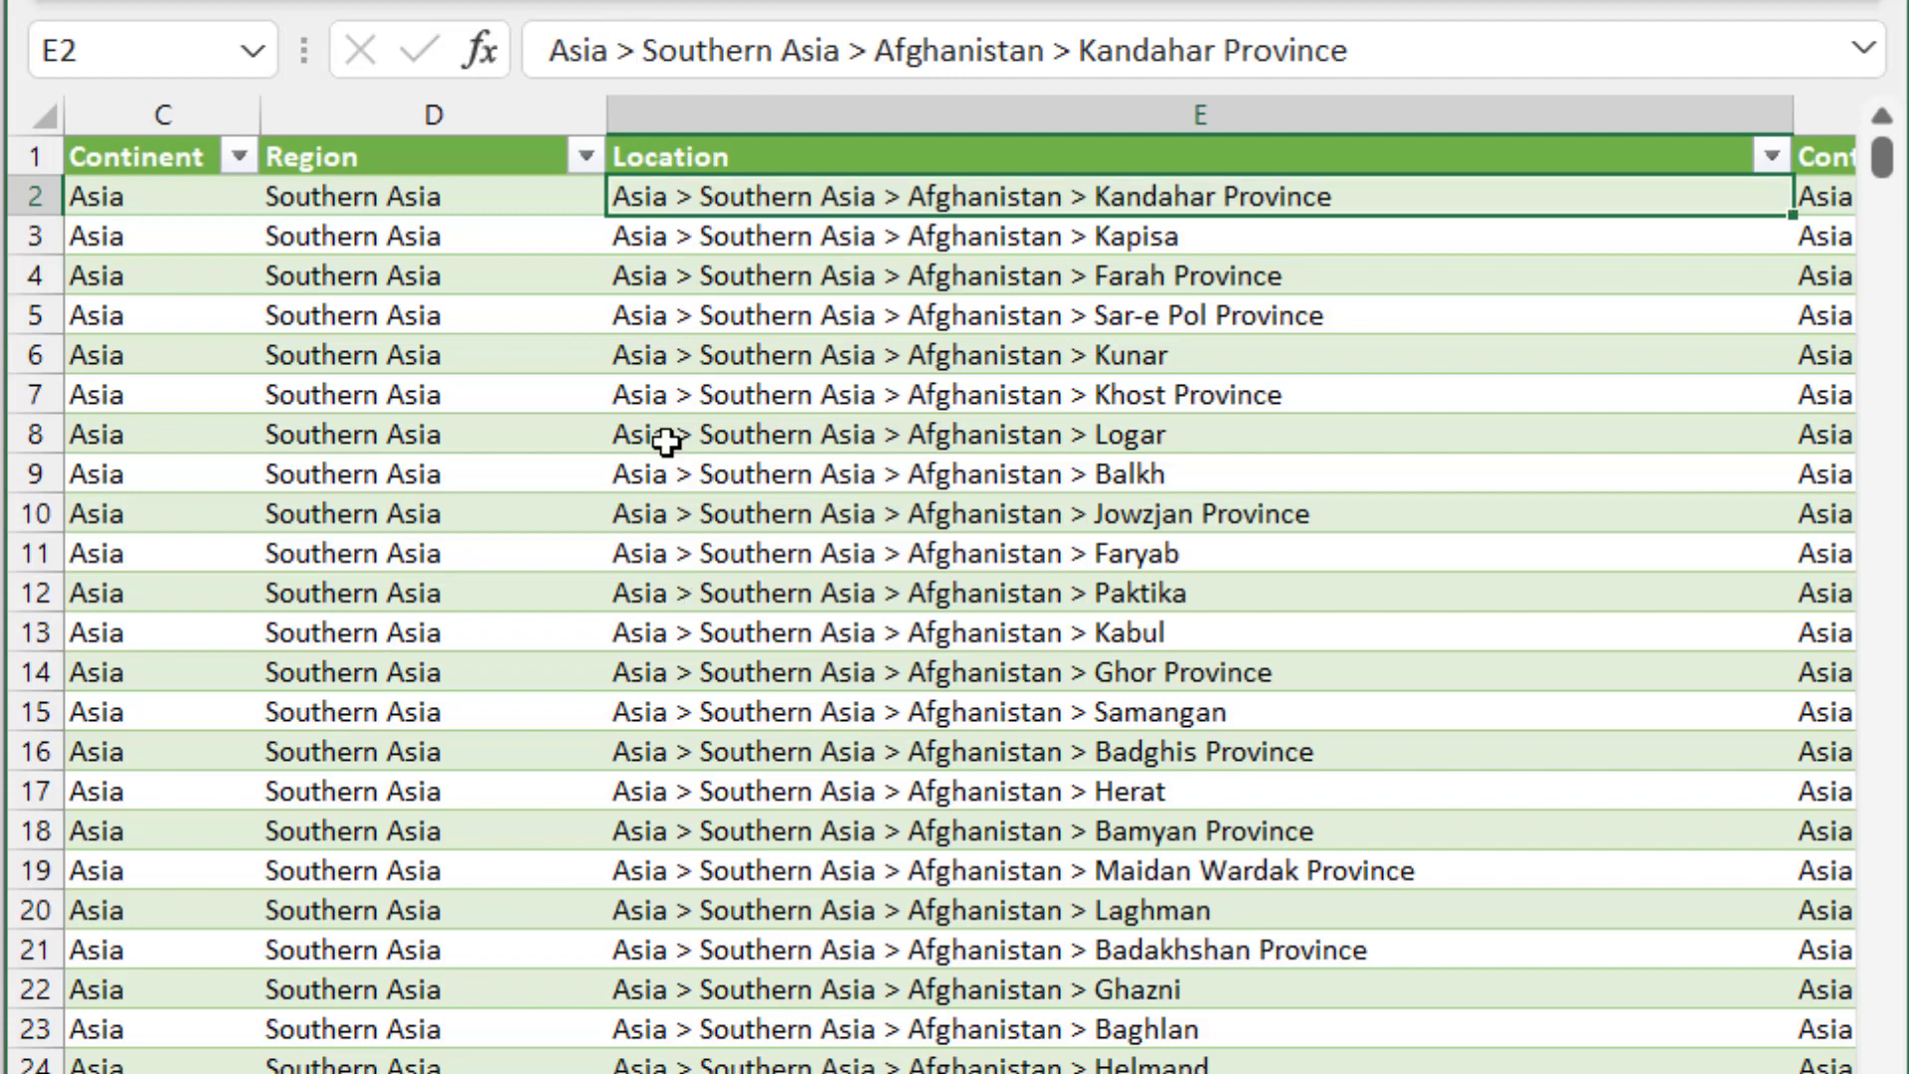
left_click(809, 273)
left_click(861, 470)
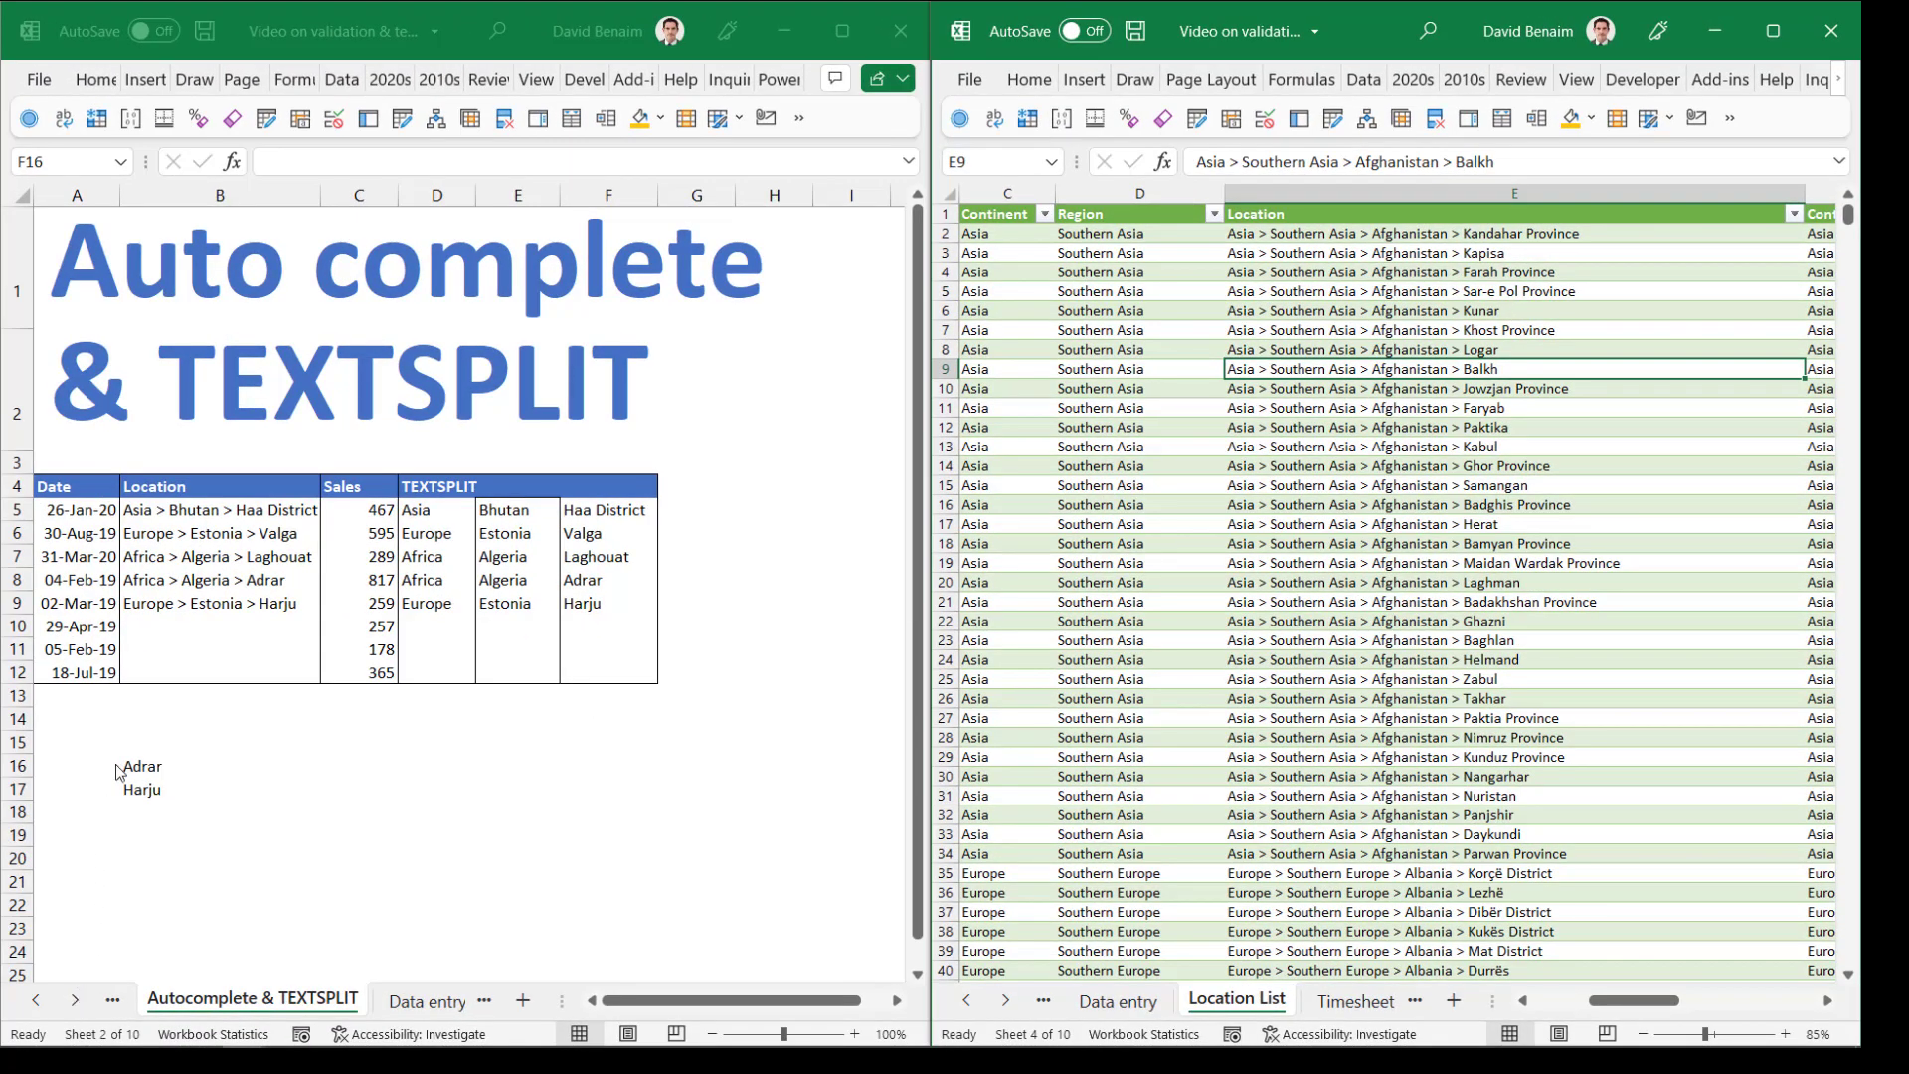
Clear Adrar and Harju from B16:B17 and select B14:B22
left_click(121, 768)
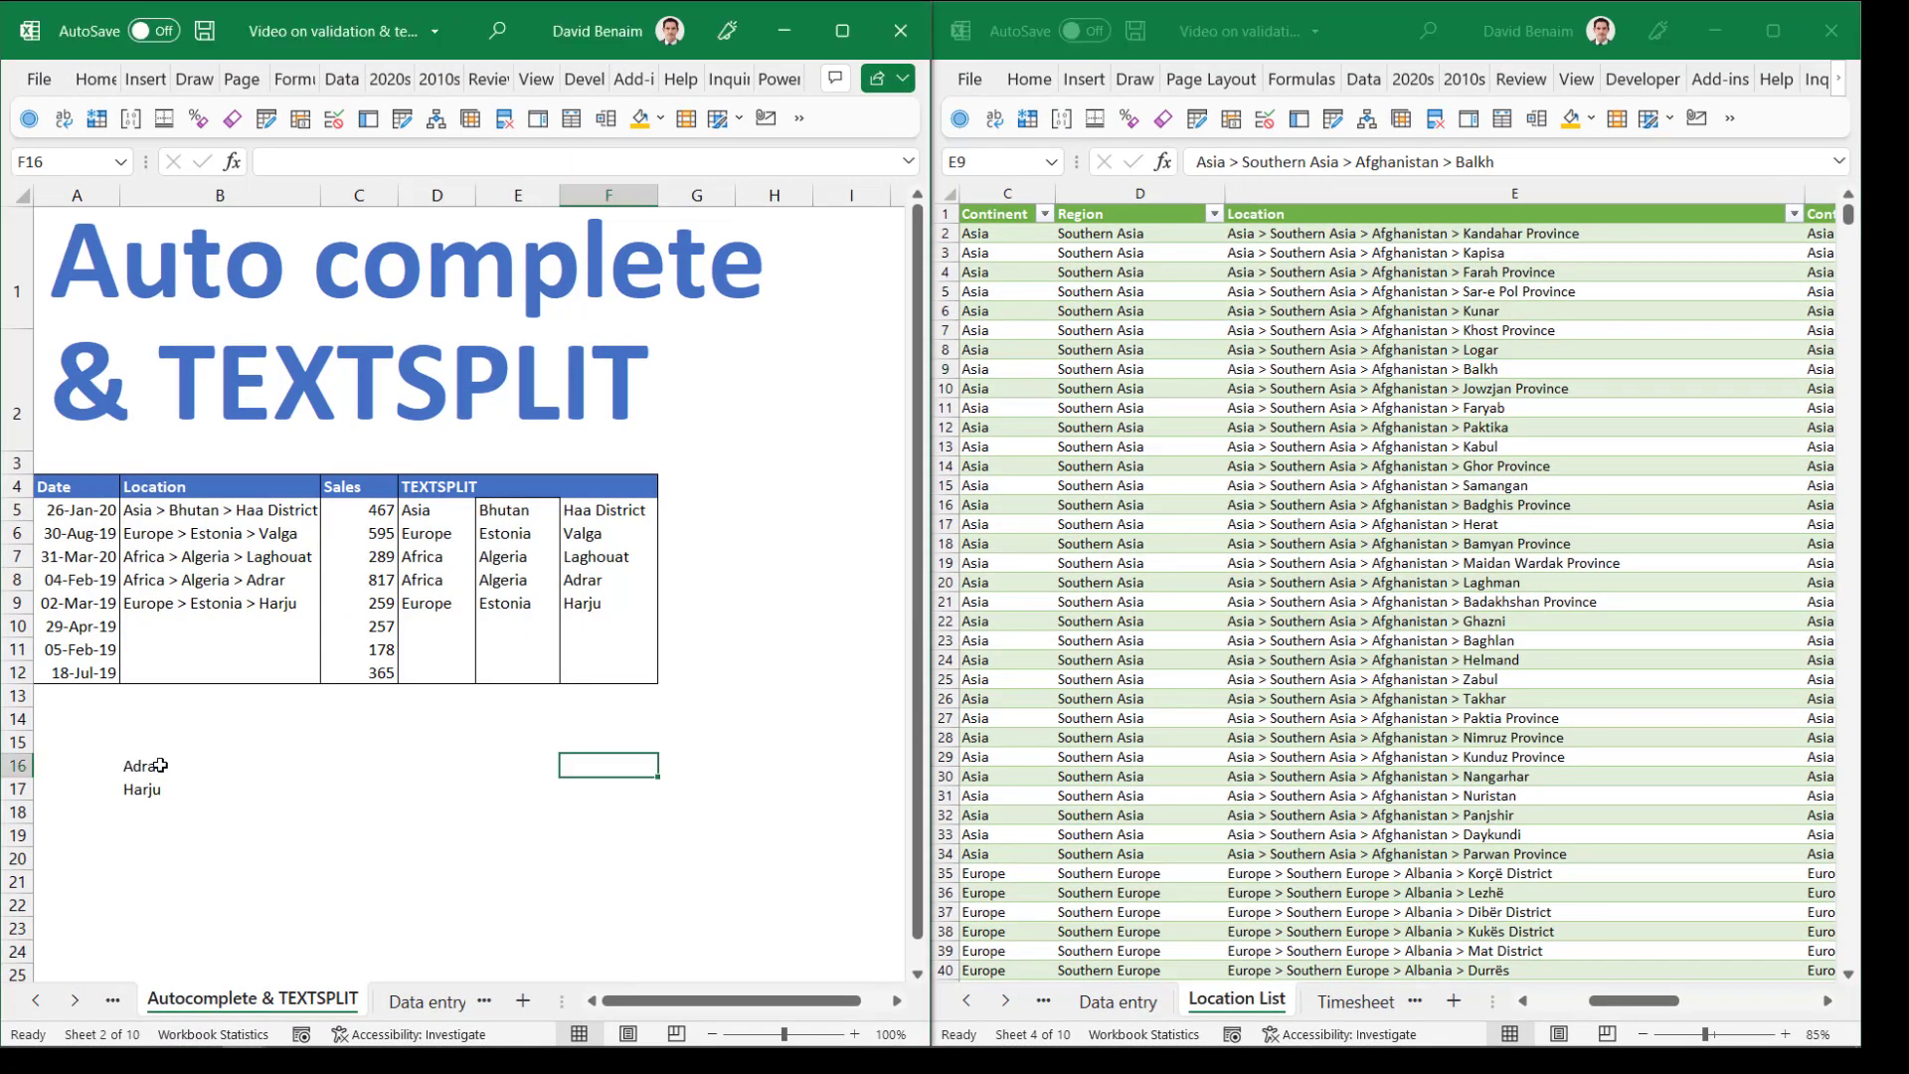
left_click_drag(138, 767, 159, 791)
key("Delete")
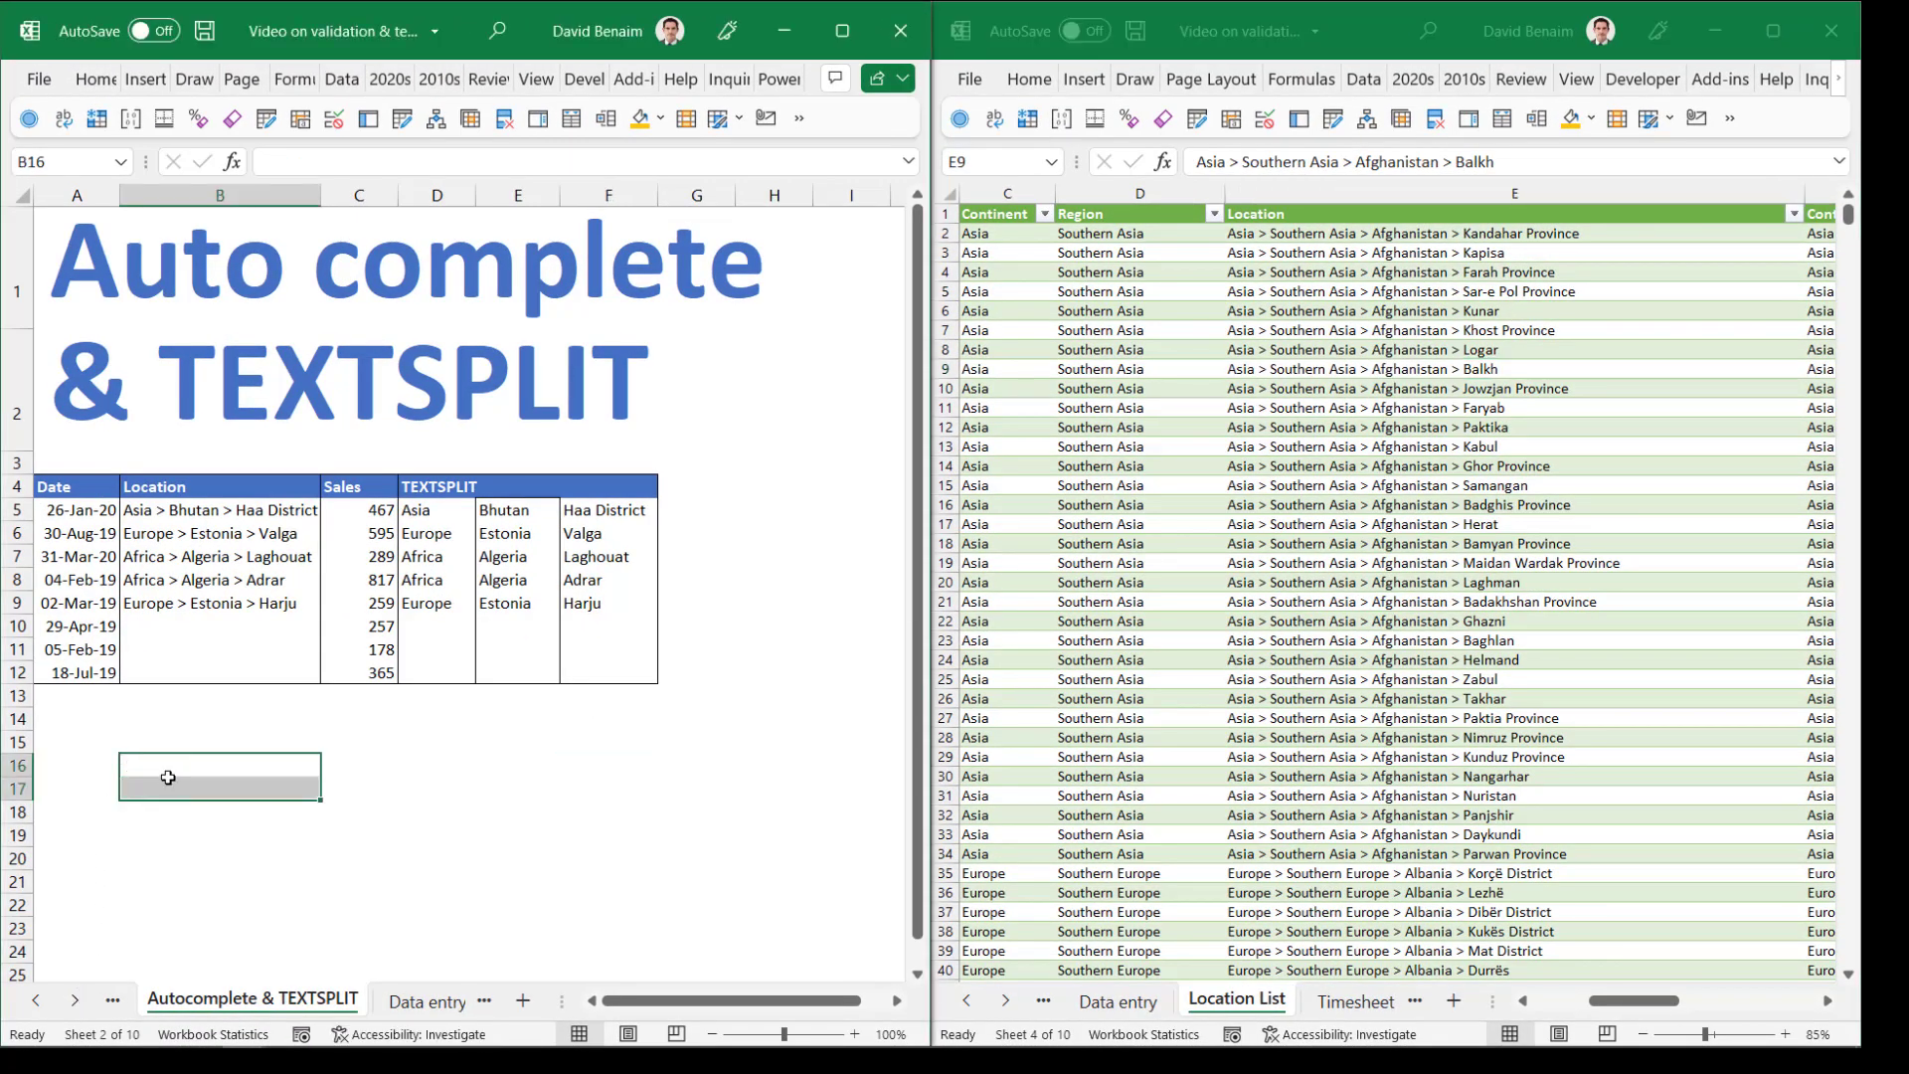
left_click_drag(186, 708, 193, 875)
key("shift+Down")
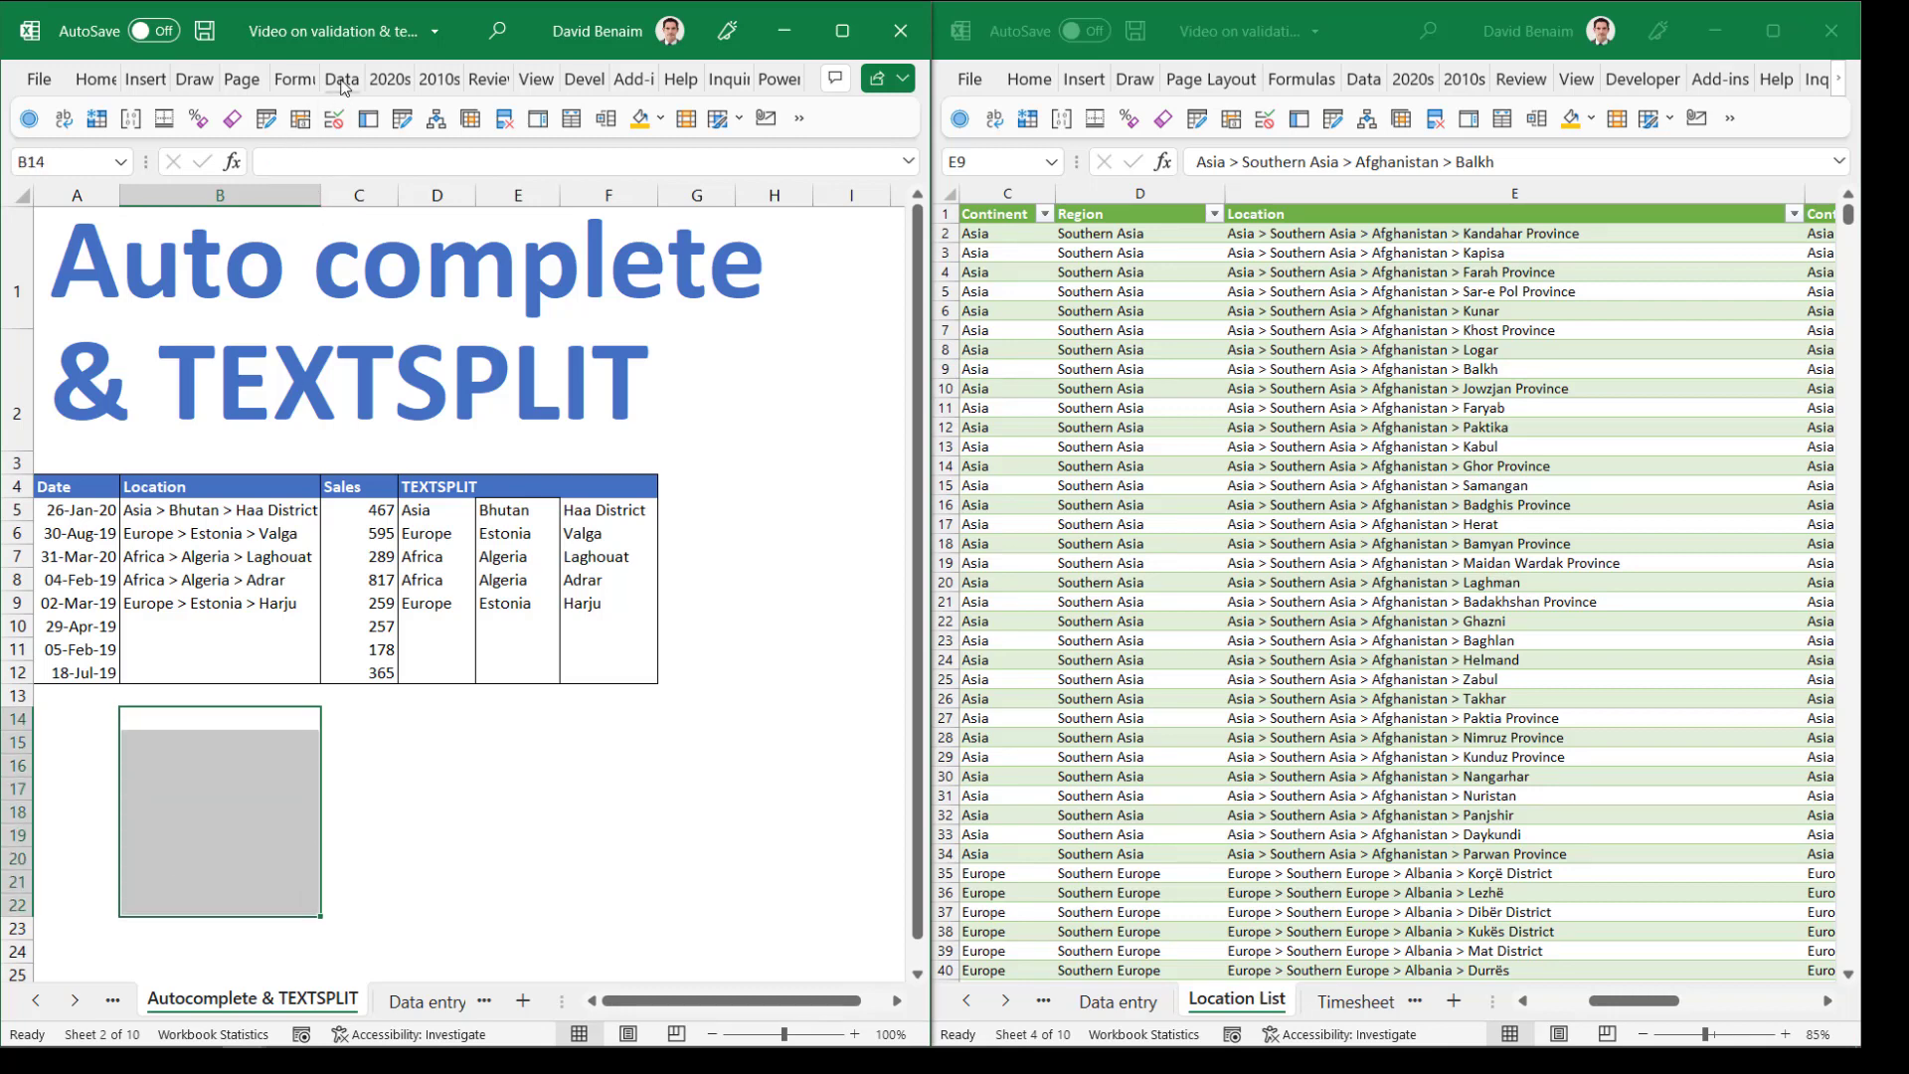
Give B14:B22 a List validation sourced from 'Location List'!$E$2:$E$4563
left_click(342, 79)
left_click(523, 159)
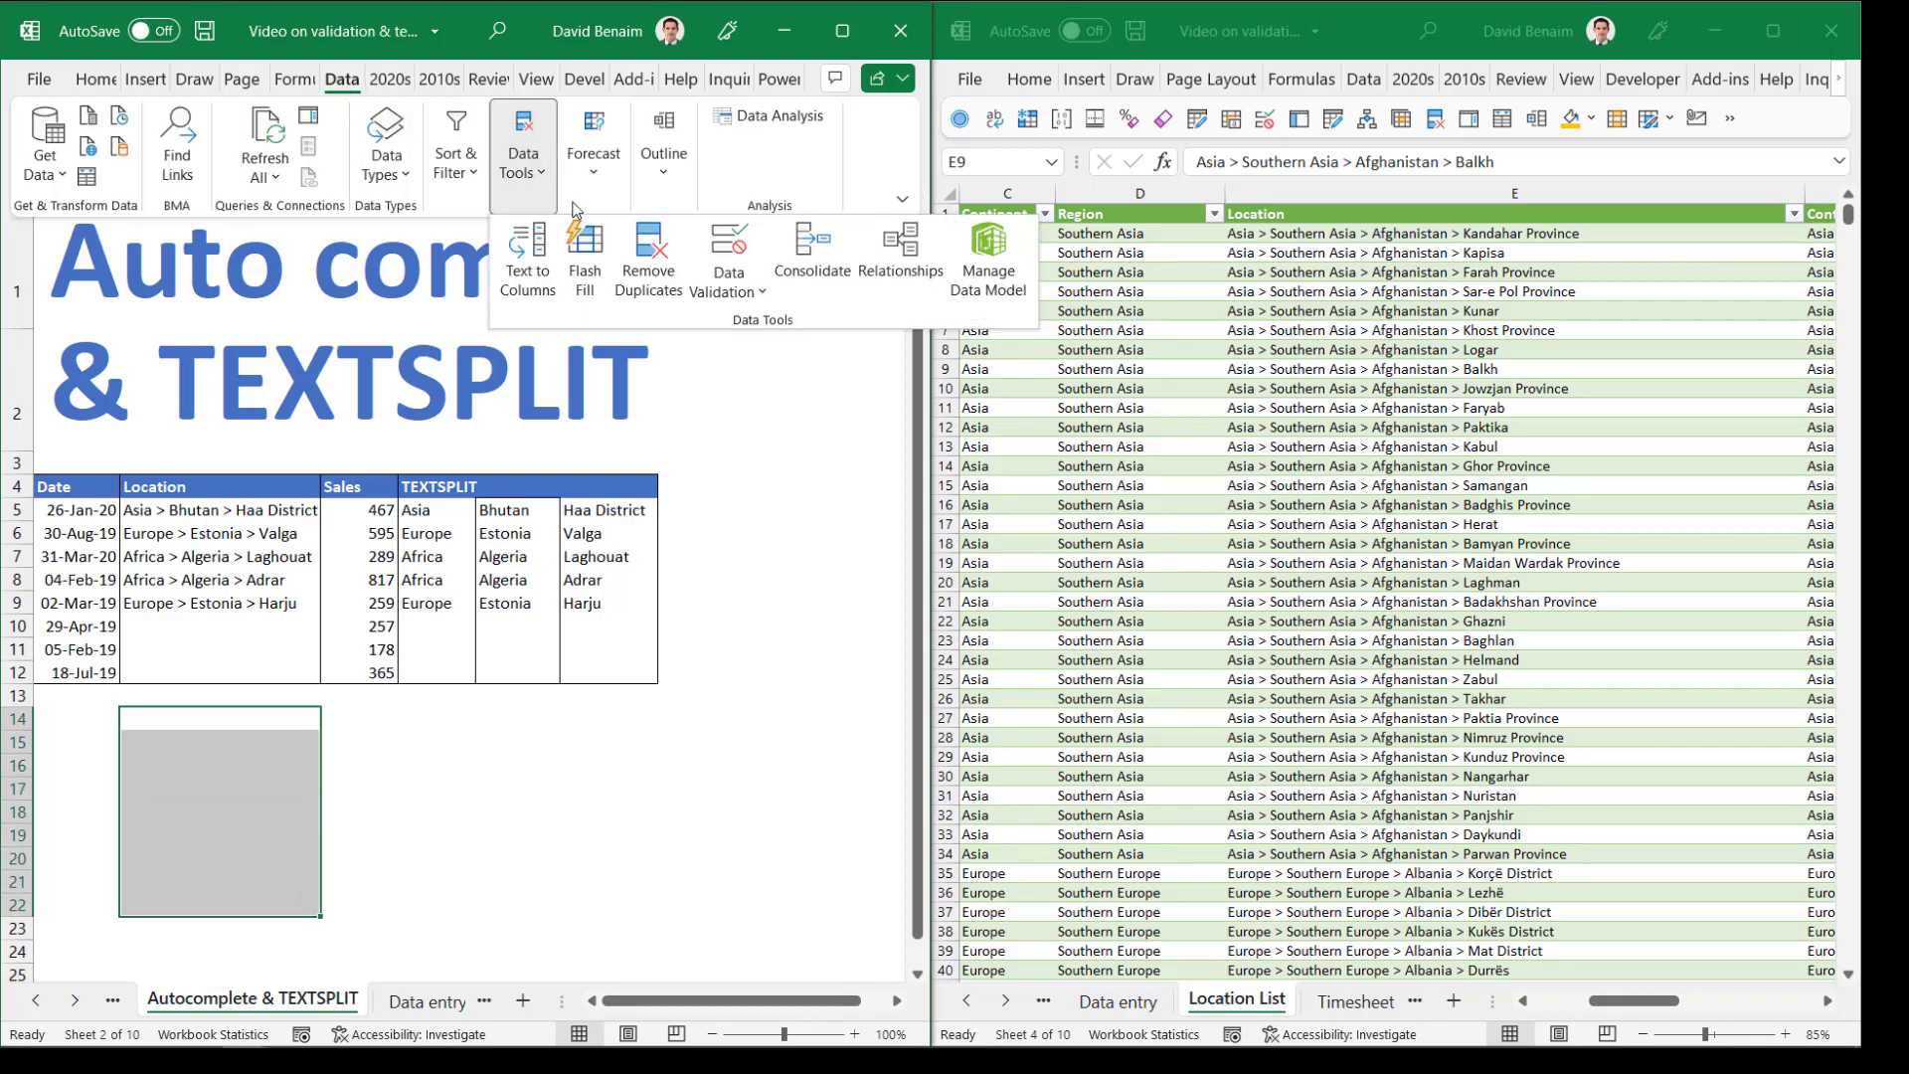
left_click(729, 241)
left_click(611, 690)
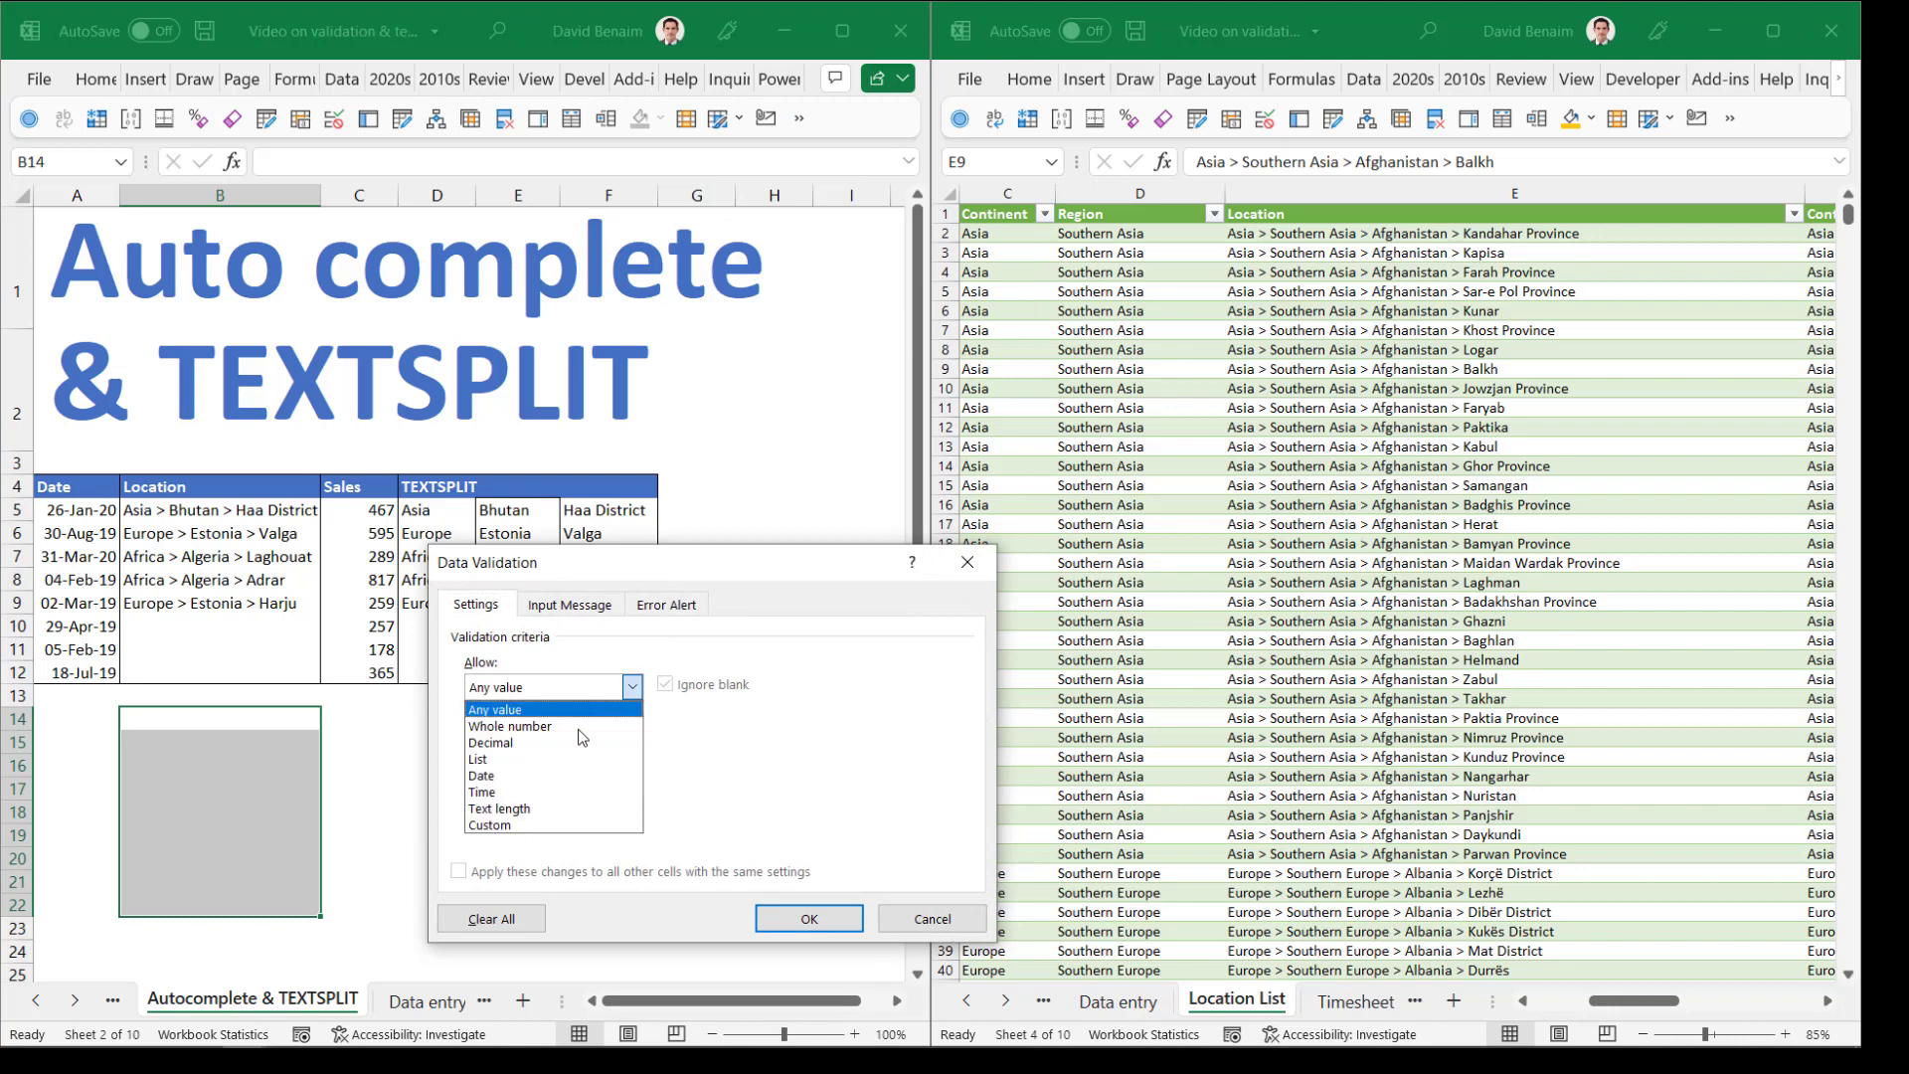
left_click(507, 754)
left_click(817, 789)
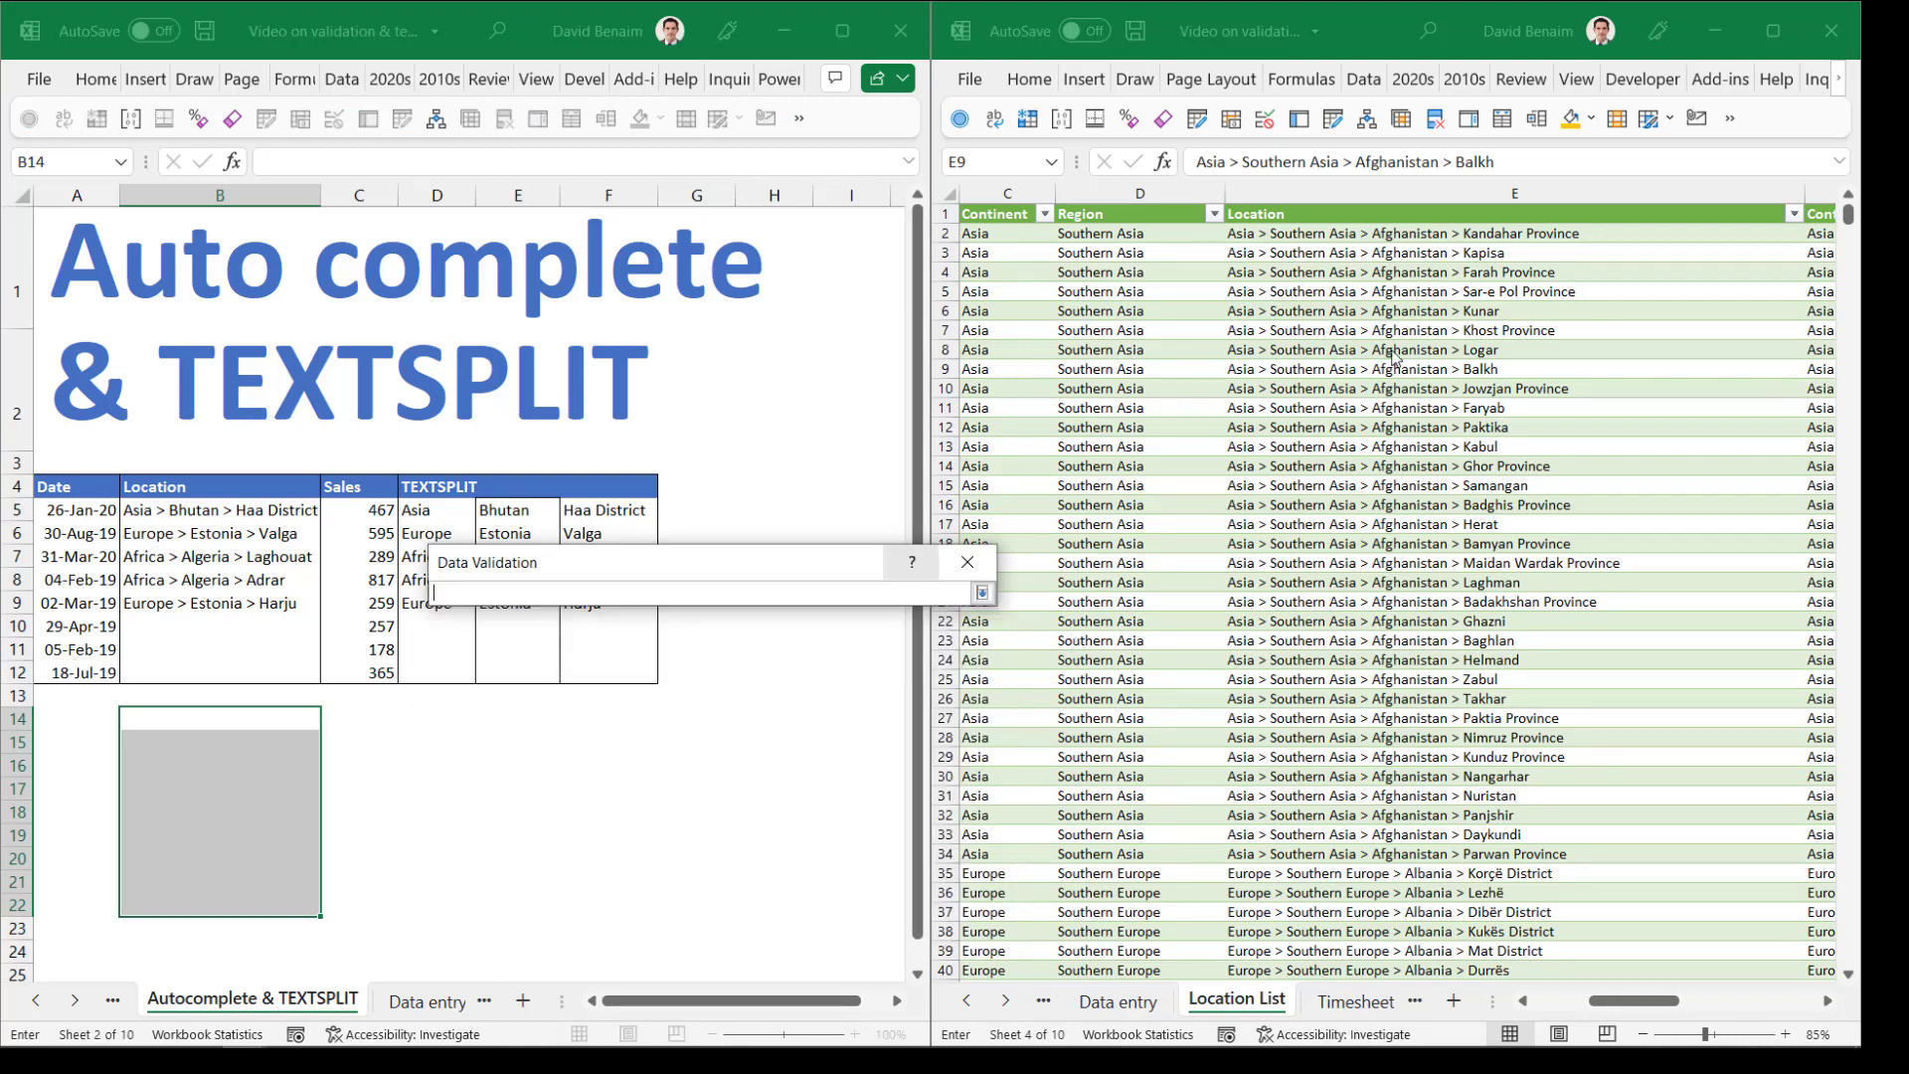
left_click_drag(1432, 234, 1449, 780)
key("ctrl+Down")
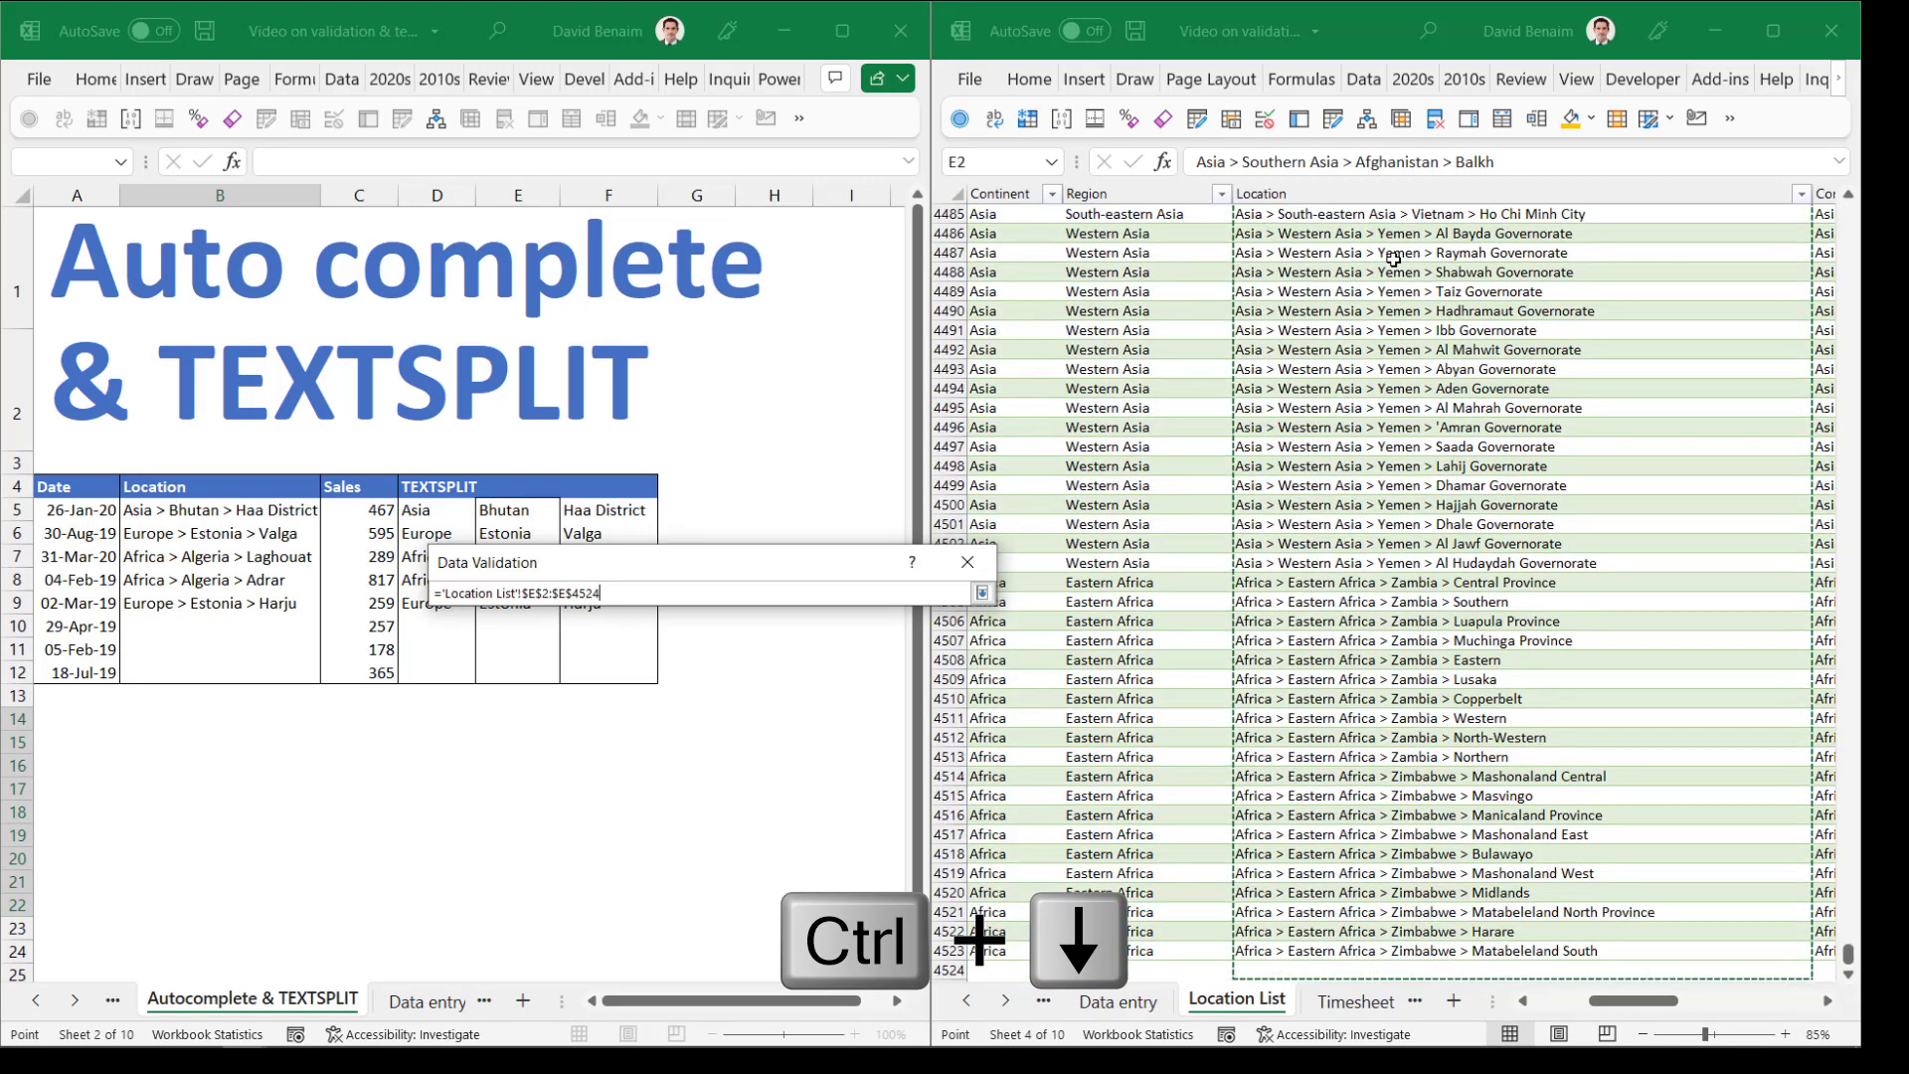
key("shift+Down")
key("shift+Down")
key("shift+Down")
key("shift+Down")
key("shift+Down")
key("shift+Down")
key("shift+Down")
key("shift+Down")
key("shift+Down")
key("shift+Down")
key("shift+Down")
key("shift+Down")
key("shift+Down")
key("shift+Down")
key("shift+Down")
key("shift+Down")
key("shift+Down")
key("shift+Down")
key("shift+Down")
key("shift+Down")
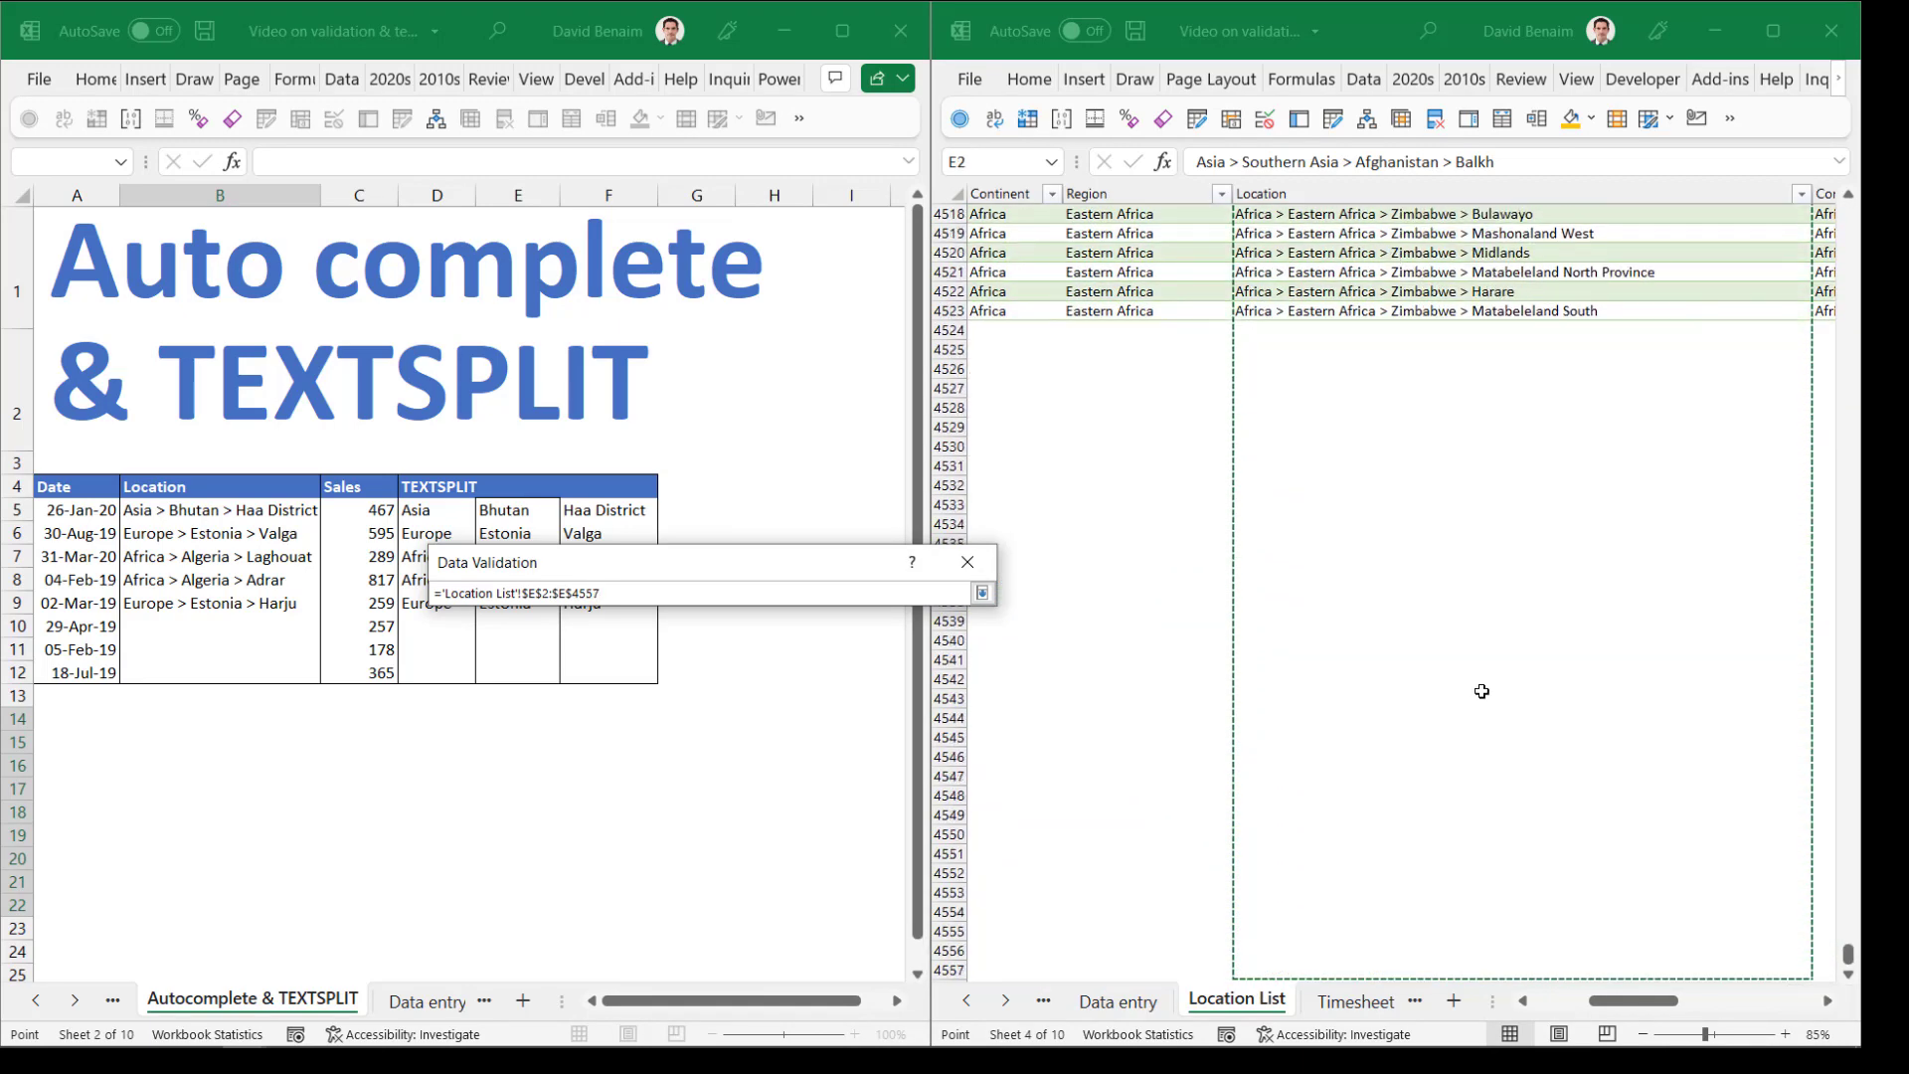
key("shift+Down")
key("shift+Down")
key("shift+Down")
key("shift+Down")
key("shift+Down")
key("shift+Down")
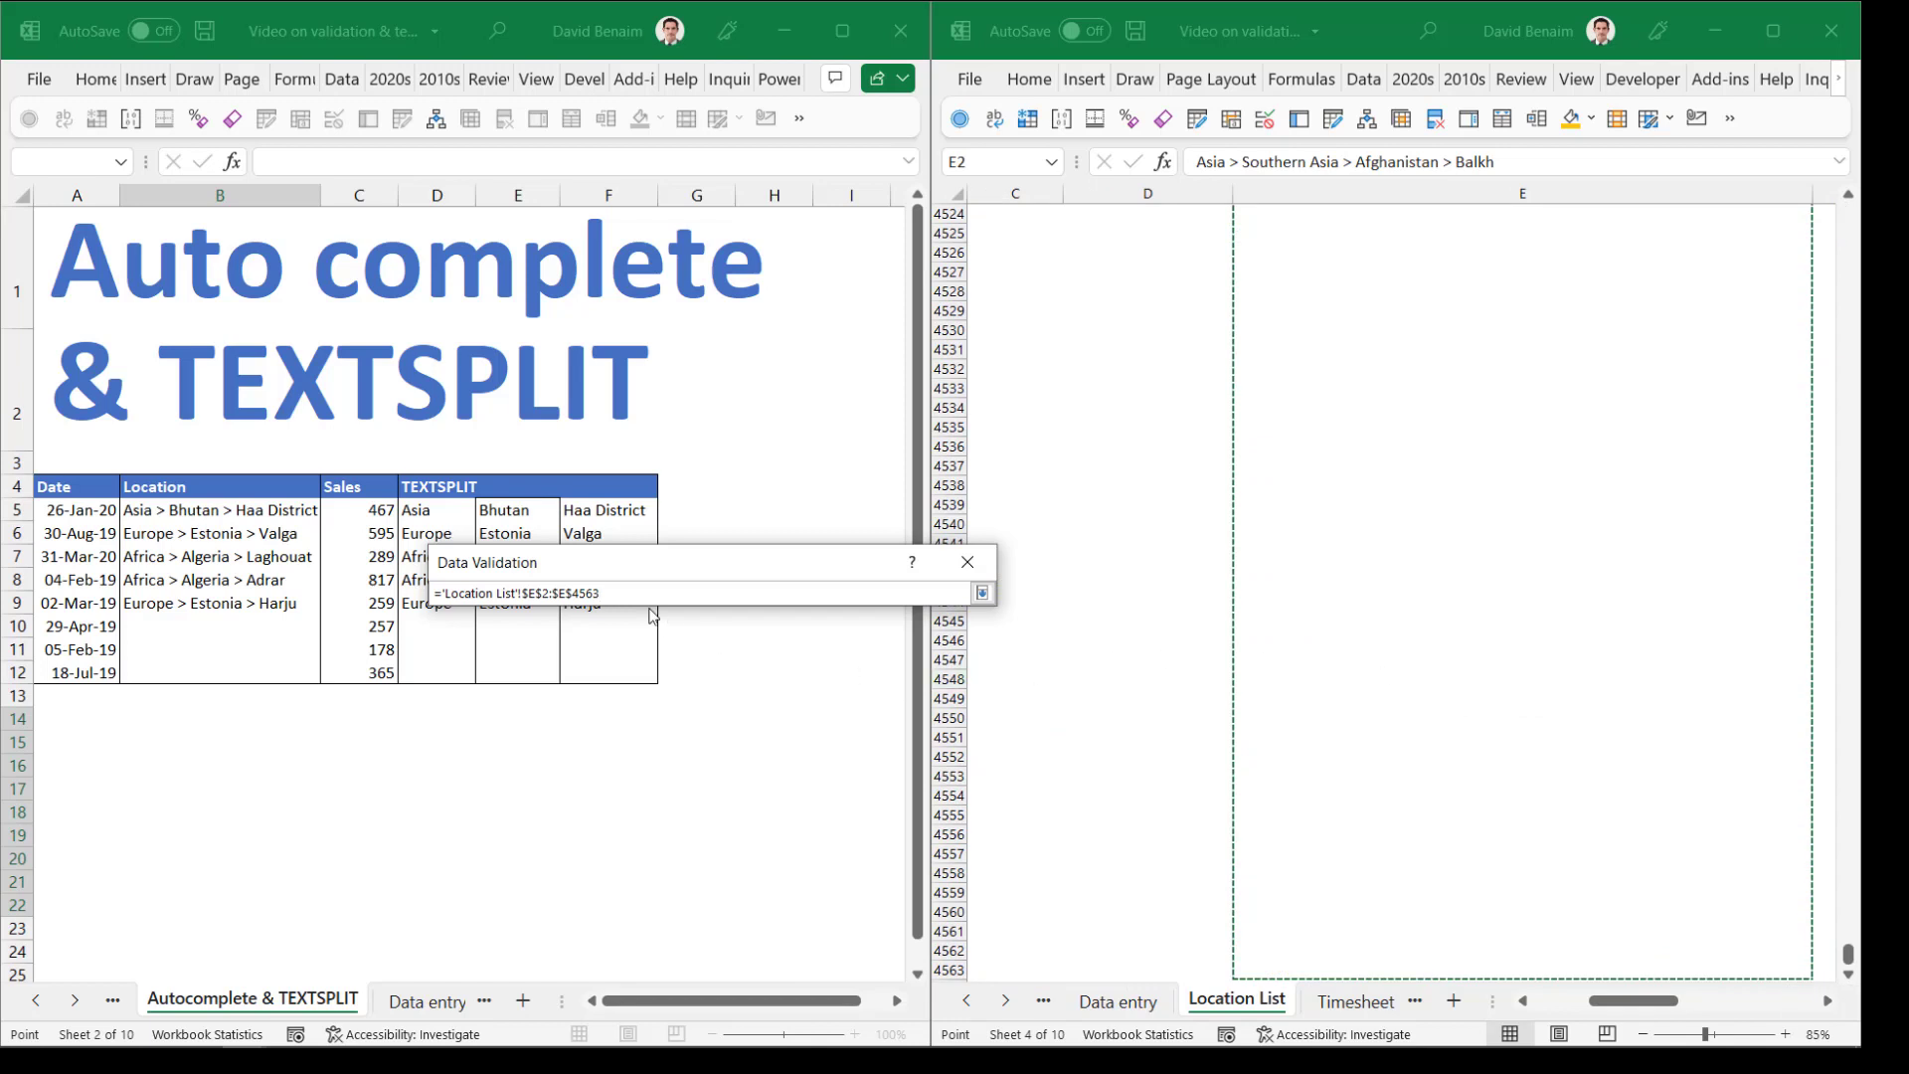
key("Return")
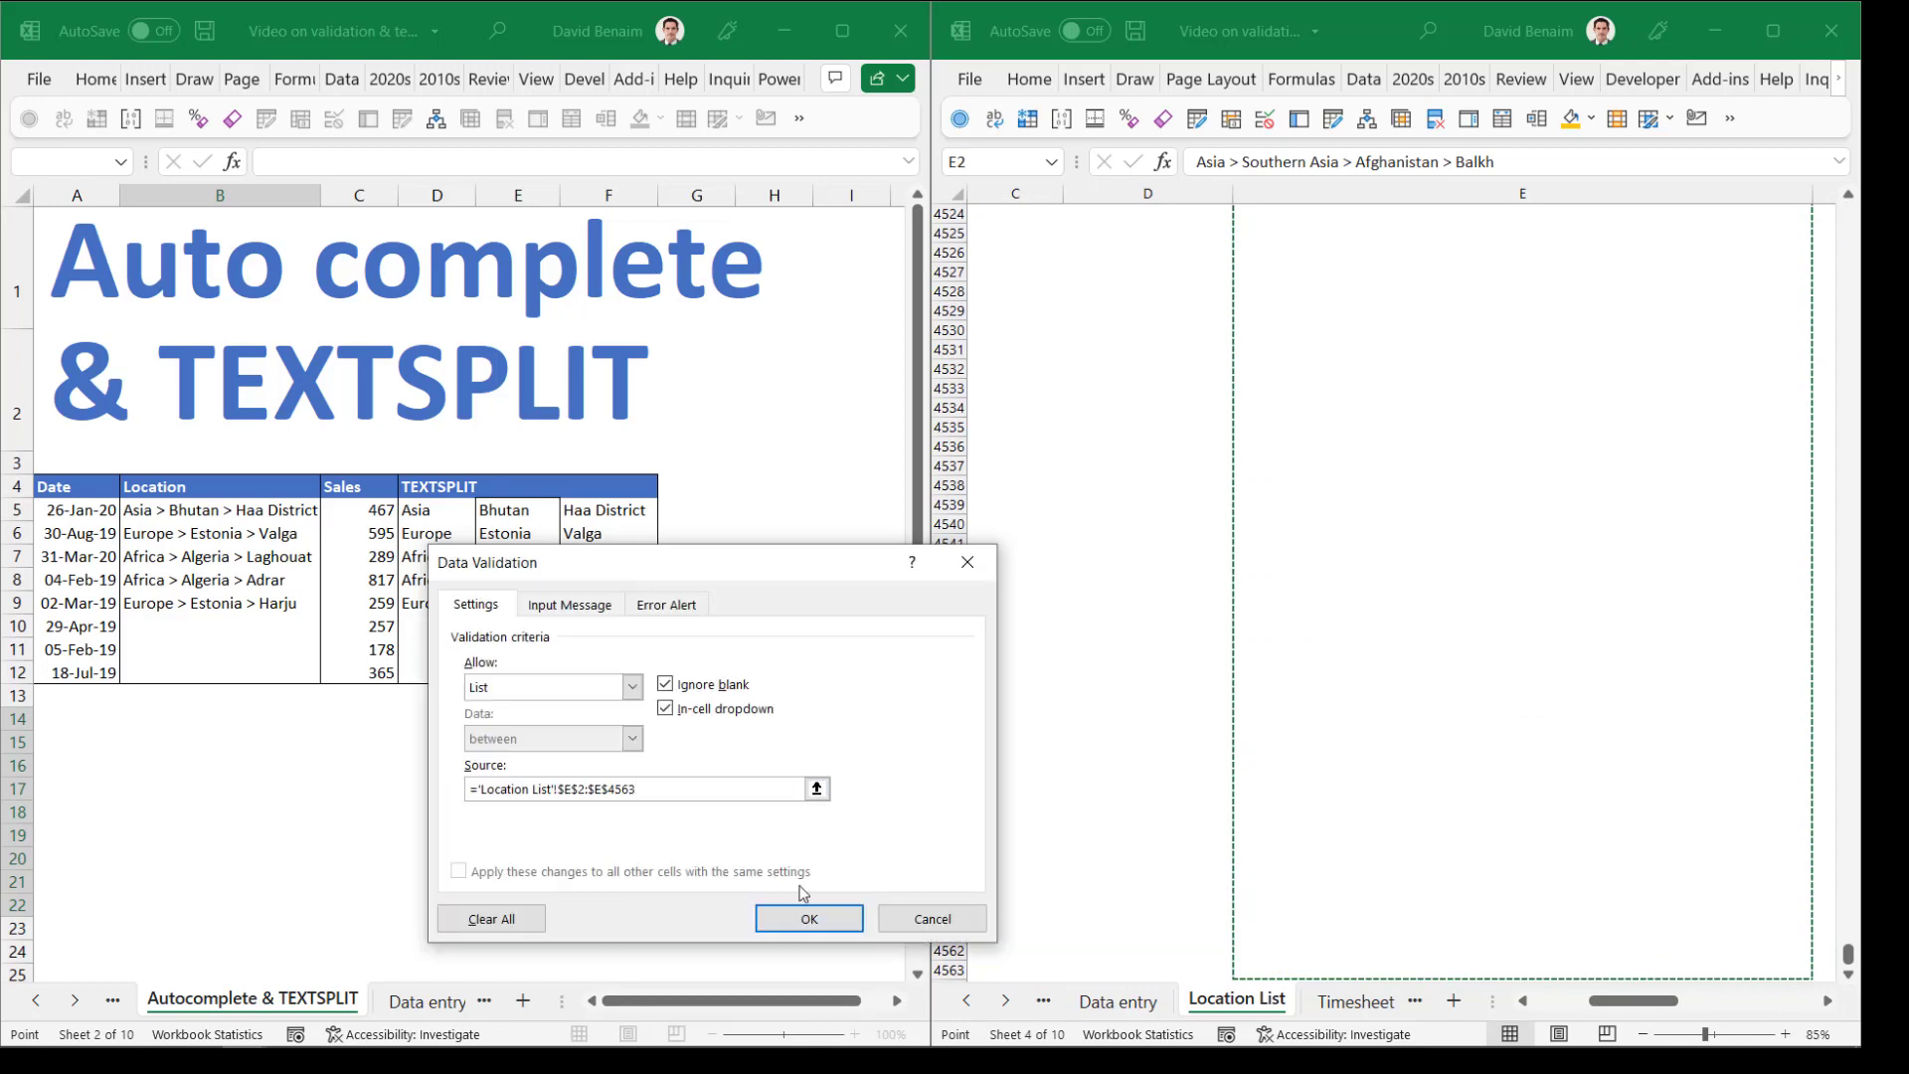
left_click(810, 920)
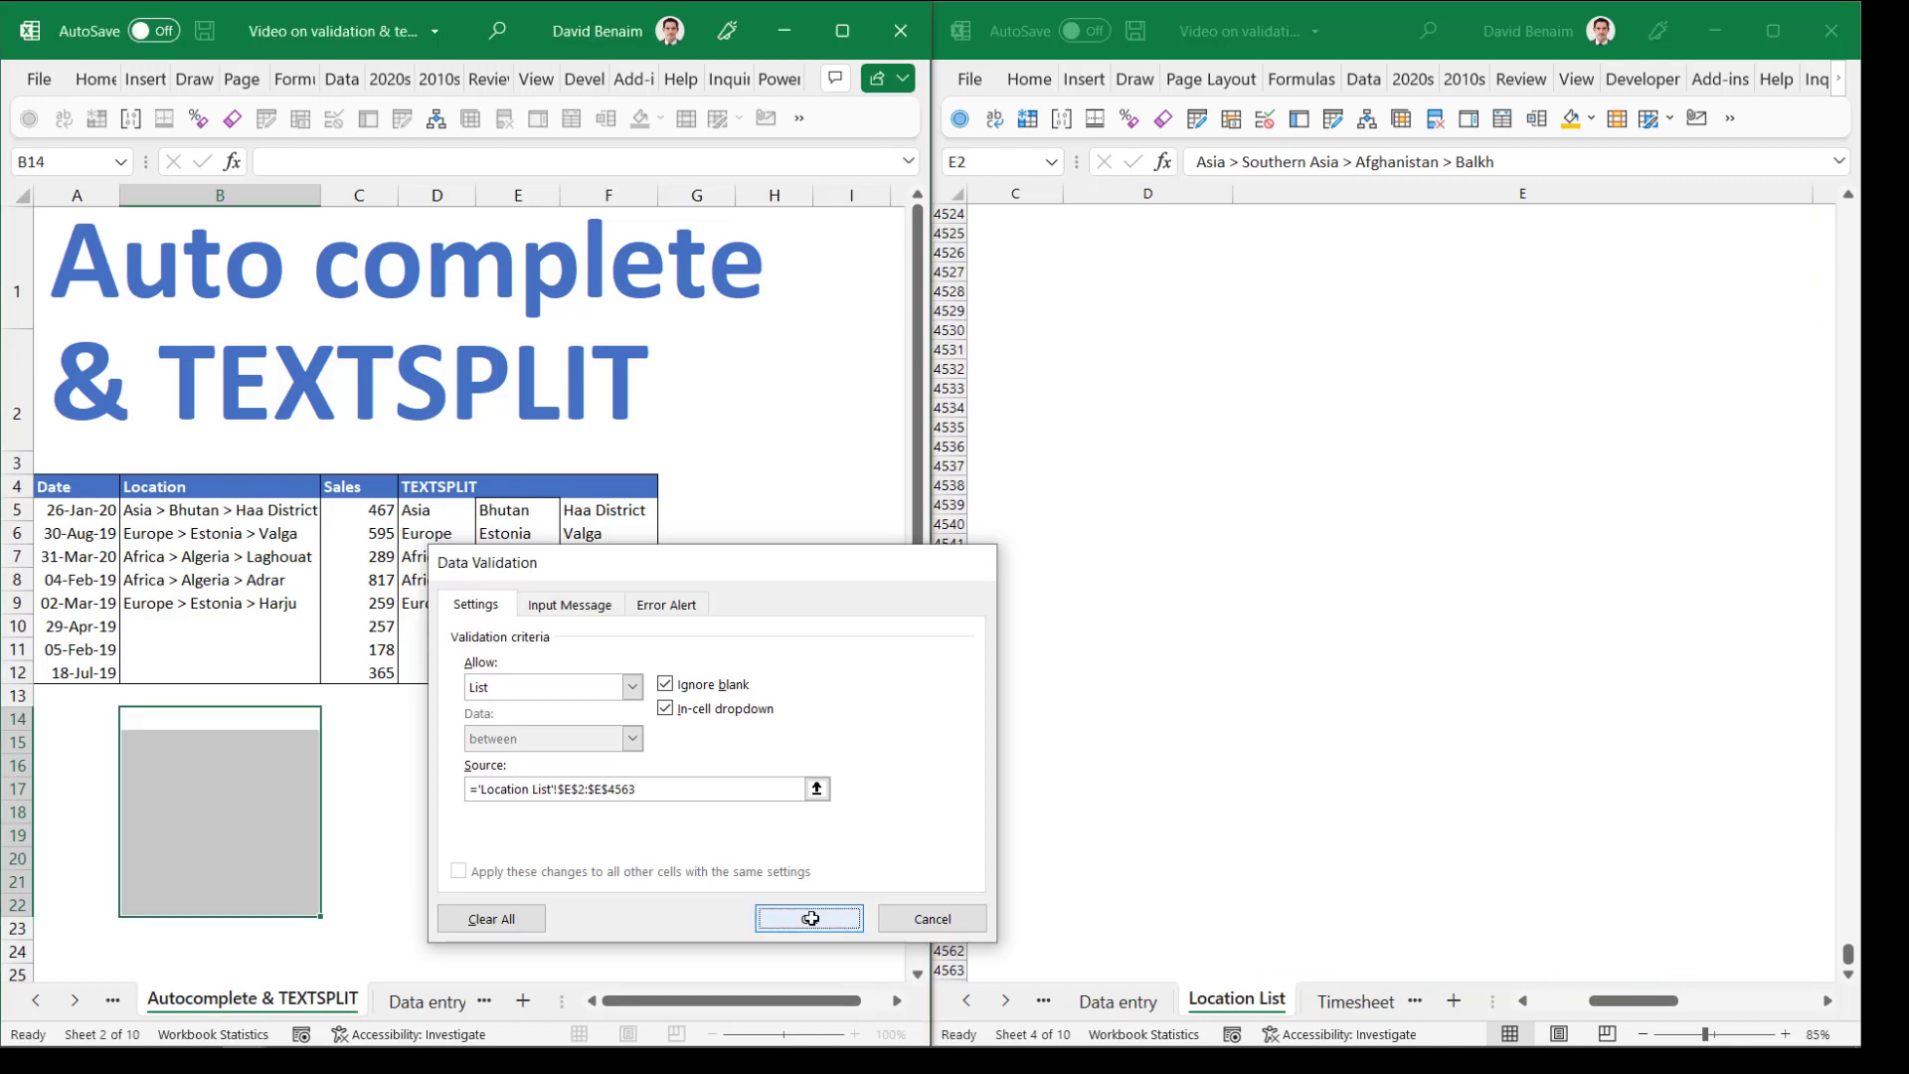
Open B14's location dropdown, scroll through the choices, and dismiss it
left_click(281, 725)
left_click(331, 720)
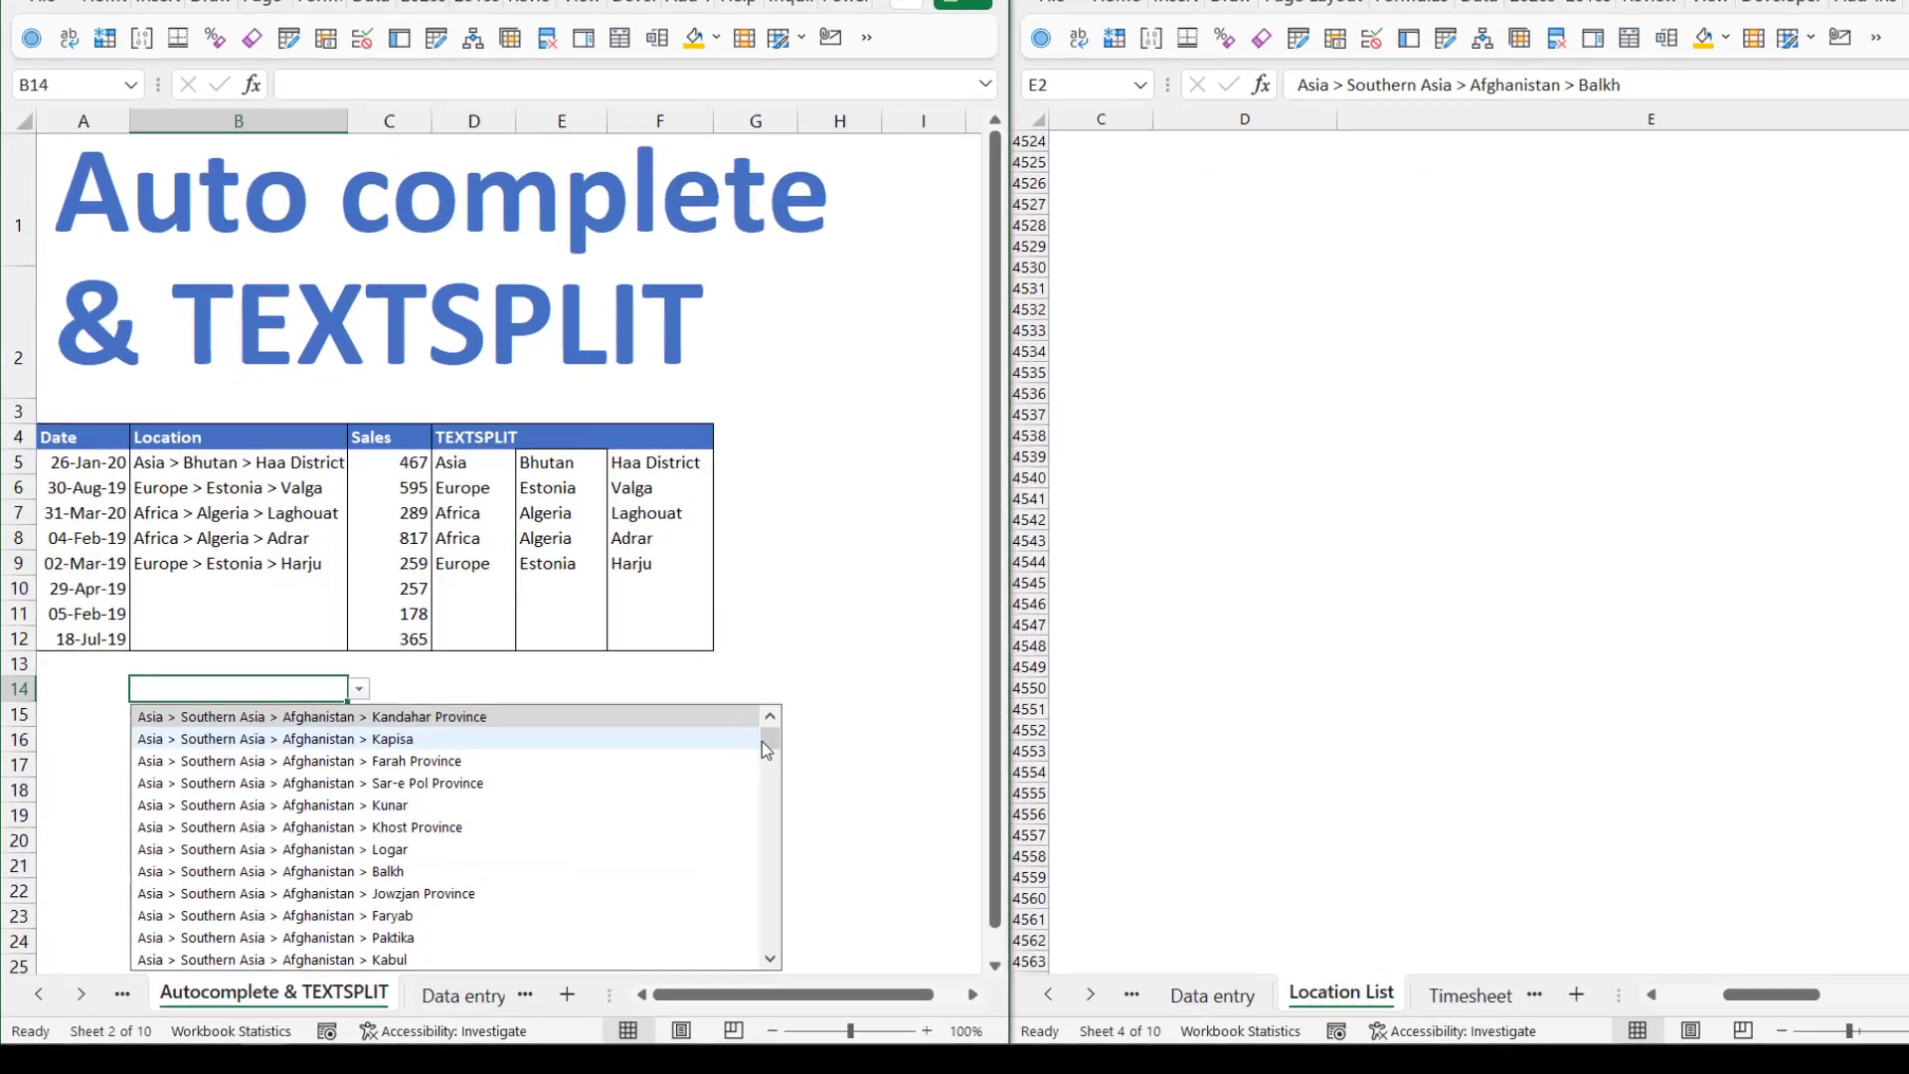
left_click_drag(764, 742, 797, 939)
left_click_drag(1843, 737, 1688, 179)
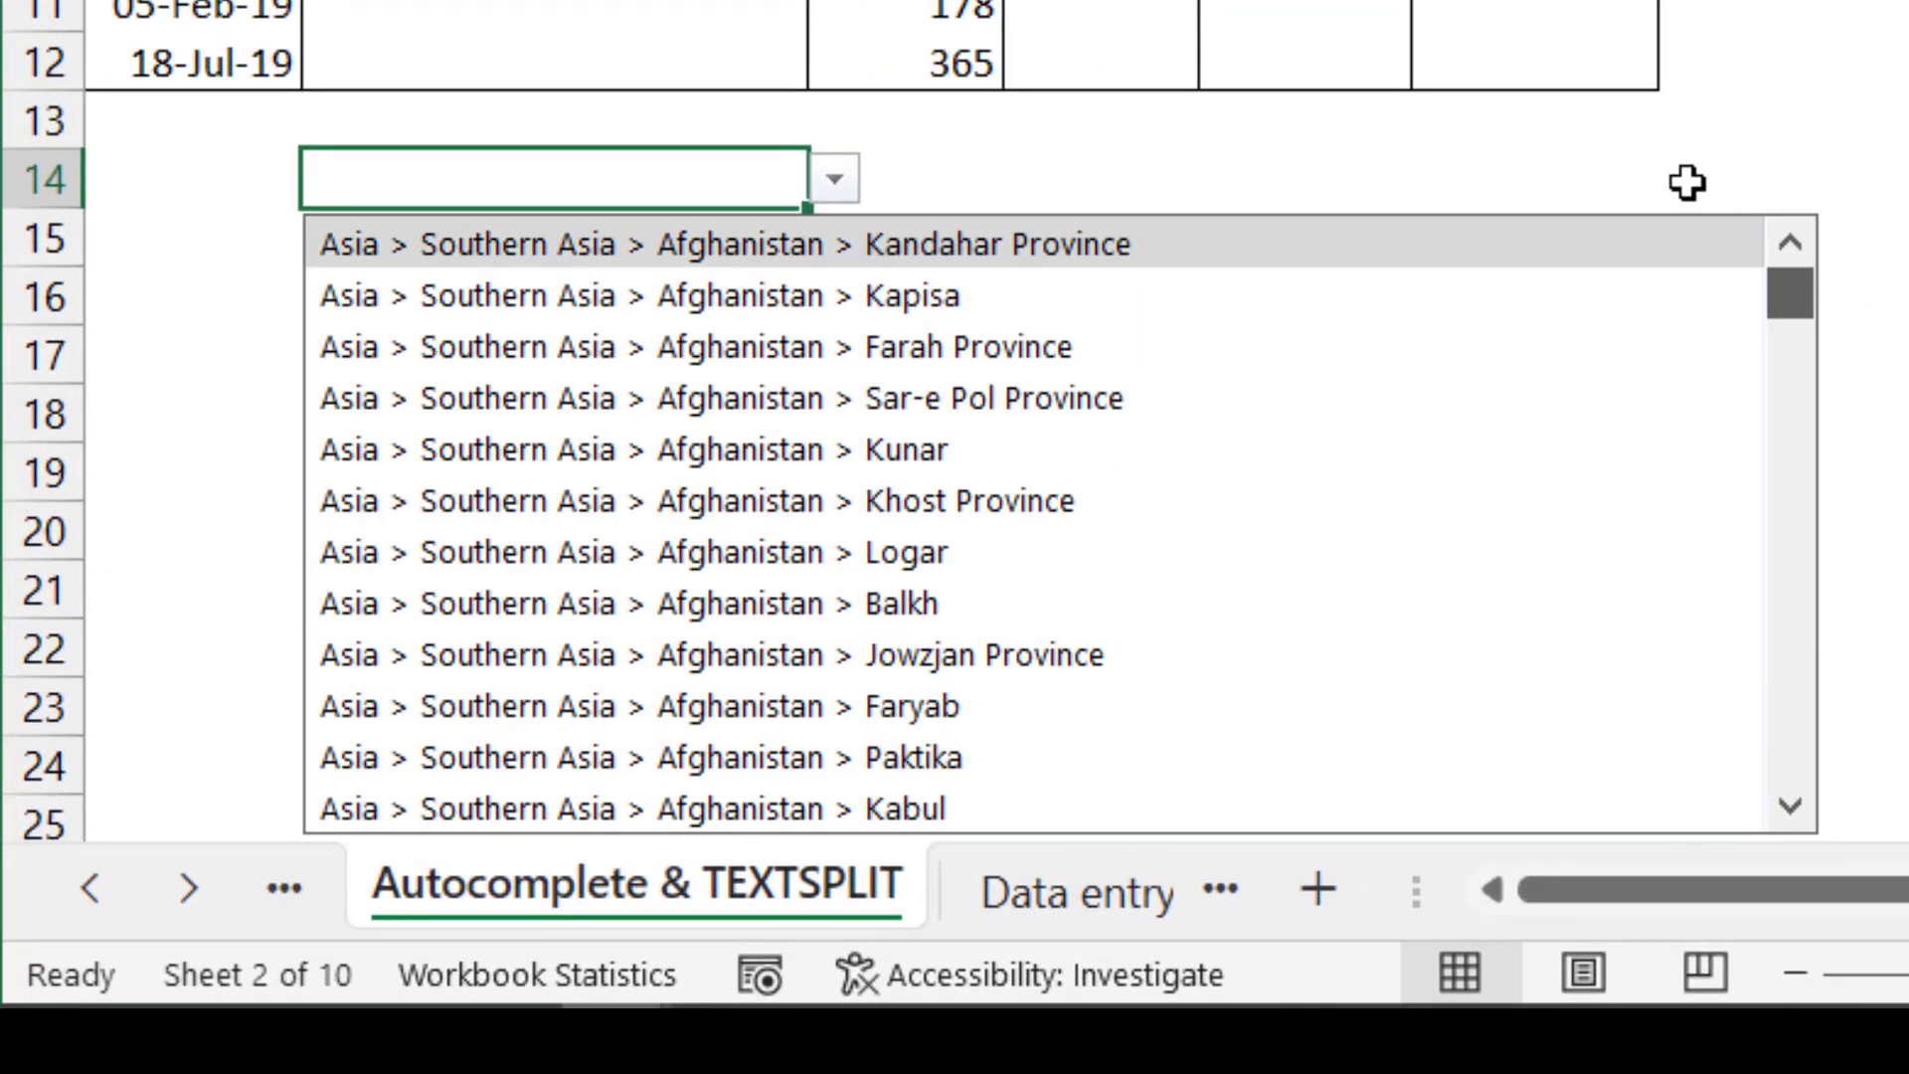
left_click(1188, 191)
left_click(695, 180)
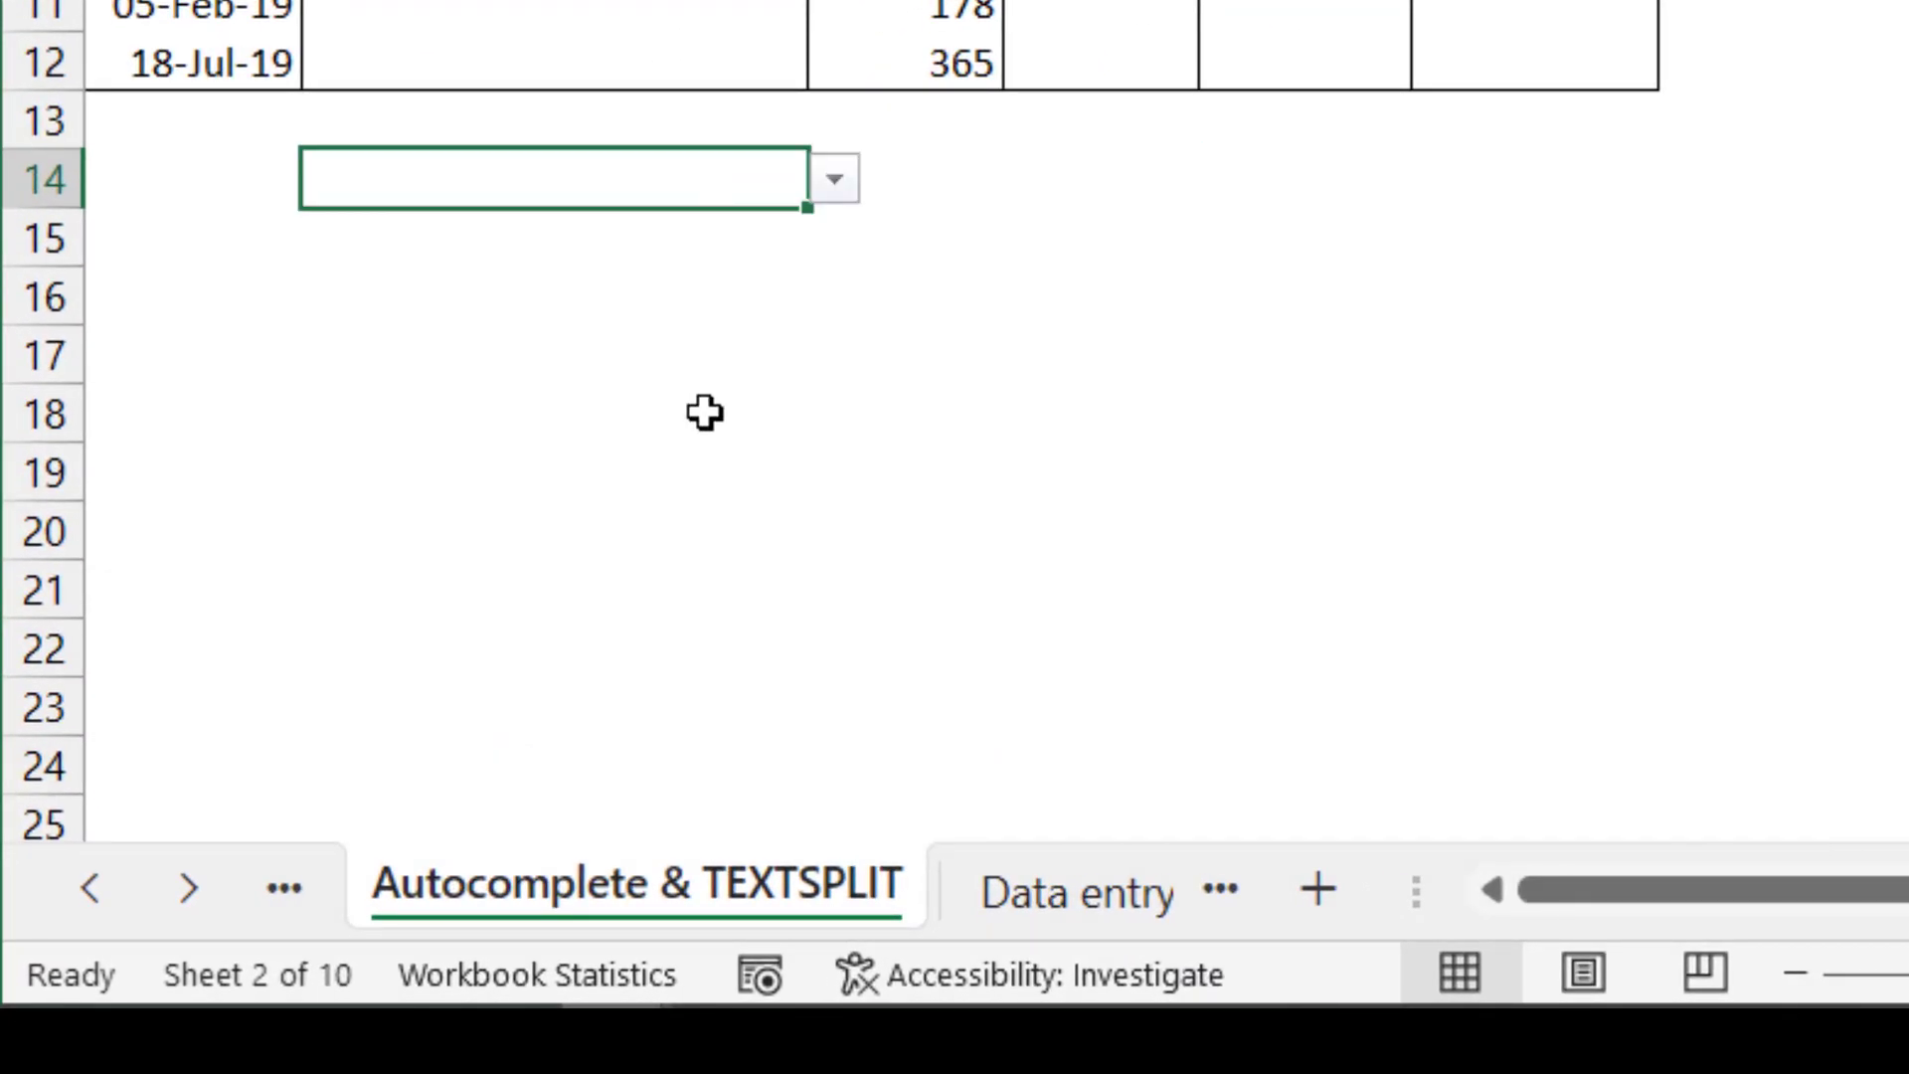
Type 'haj' in B14 and step through suggestions to Hajjah Governorate
type("haj")
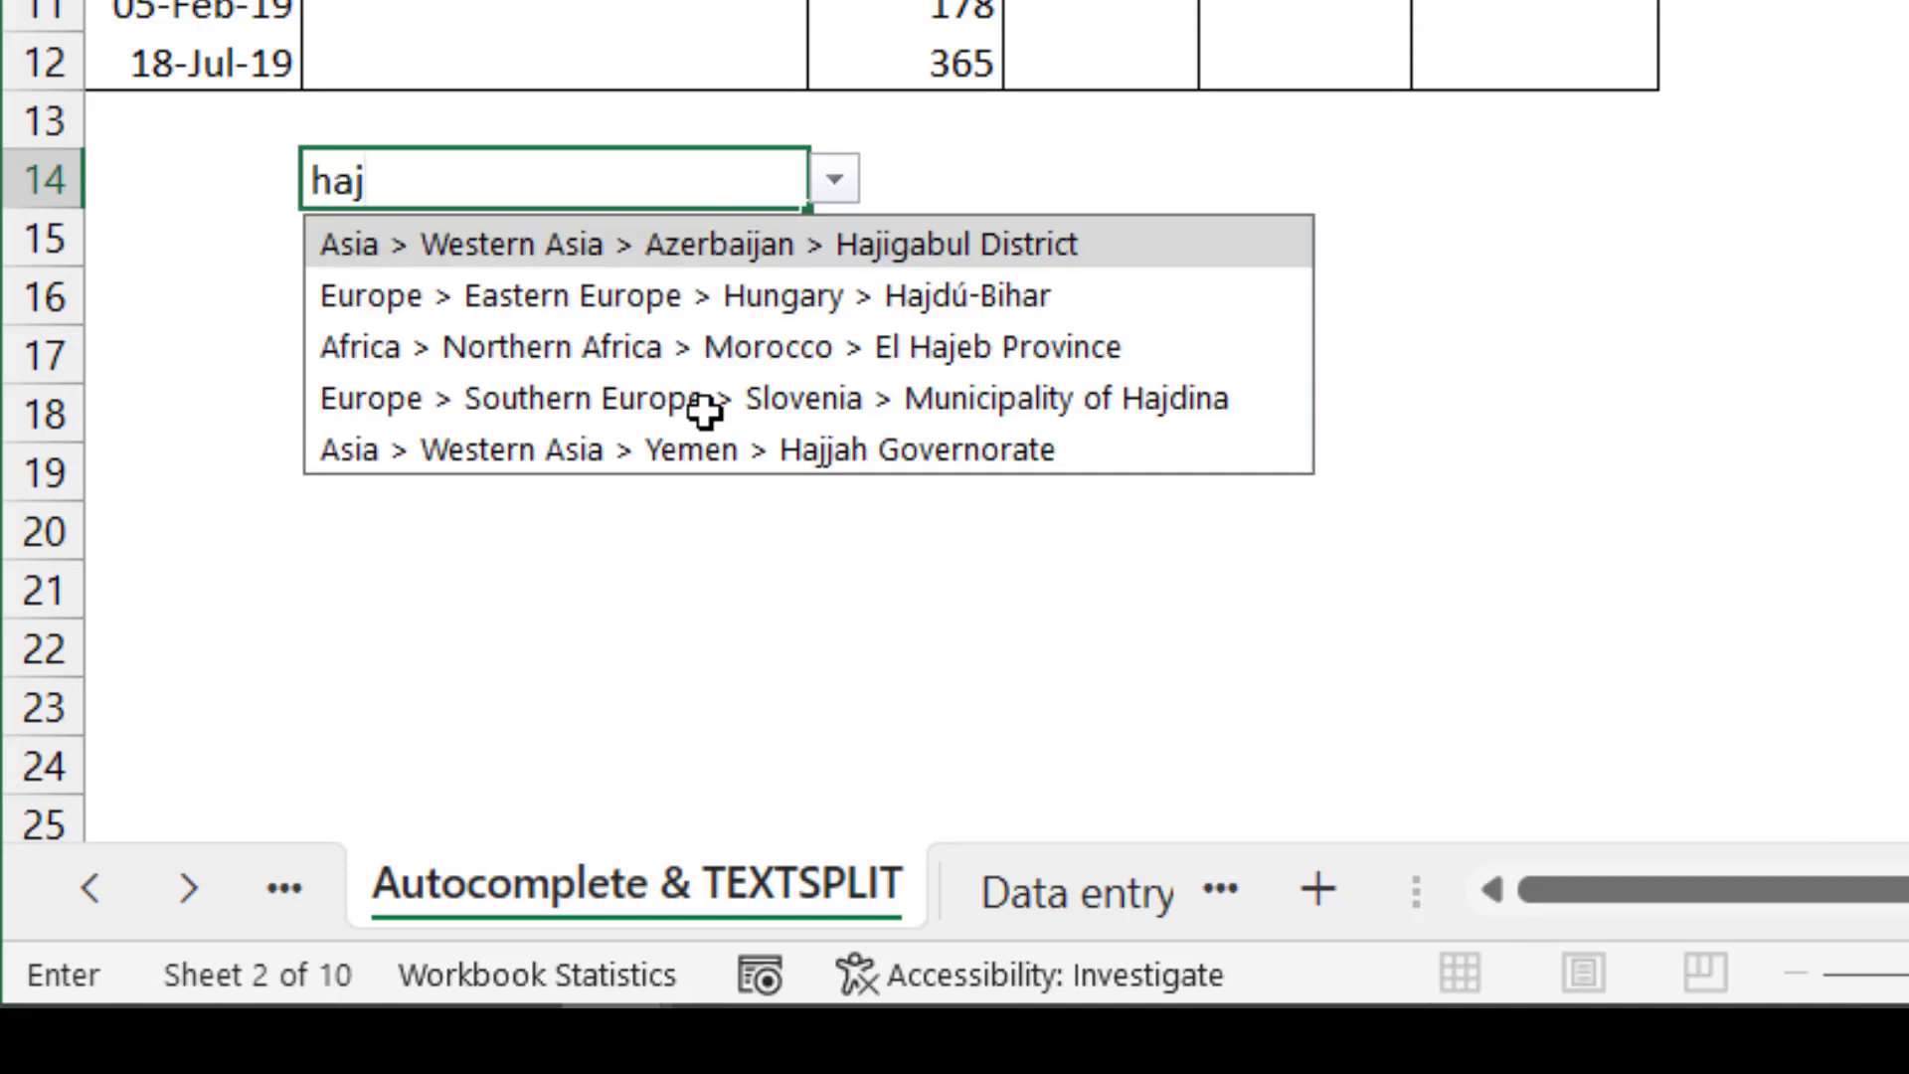
key("Down")
key("Down")
key("Down")
key("Down")
key("Up")
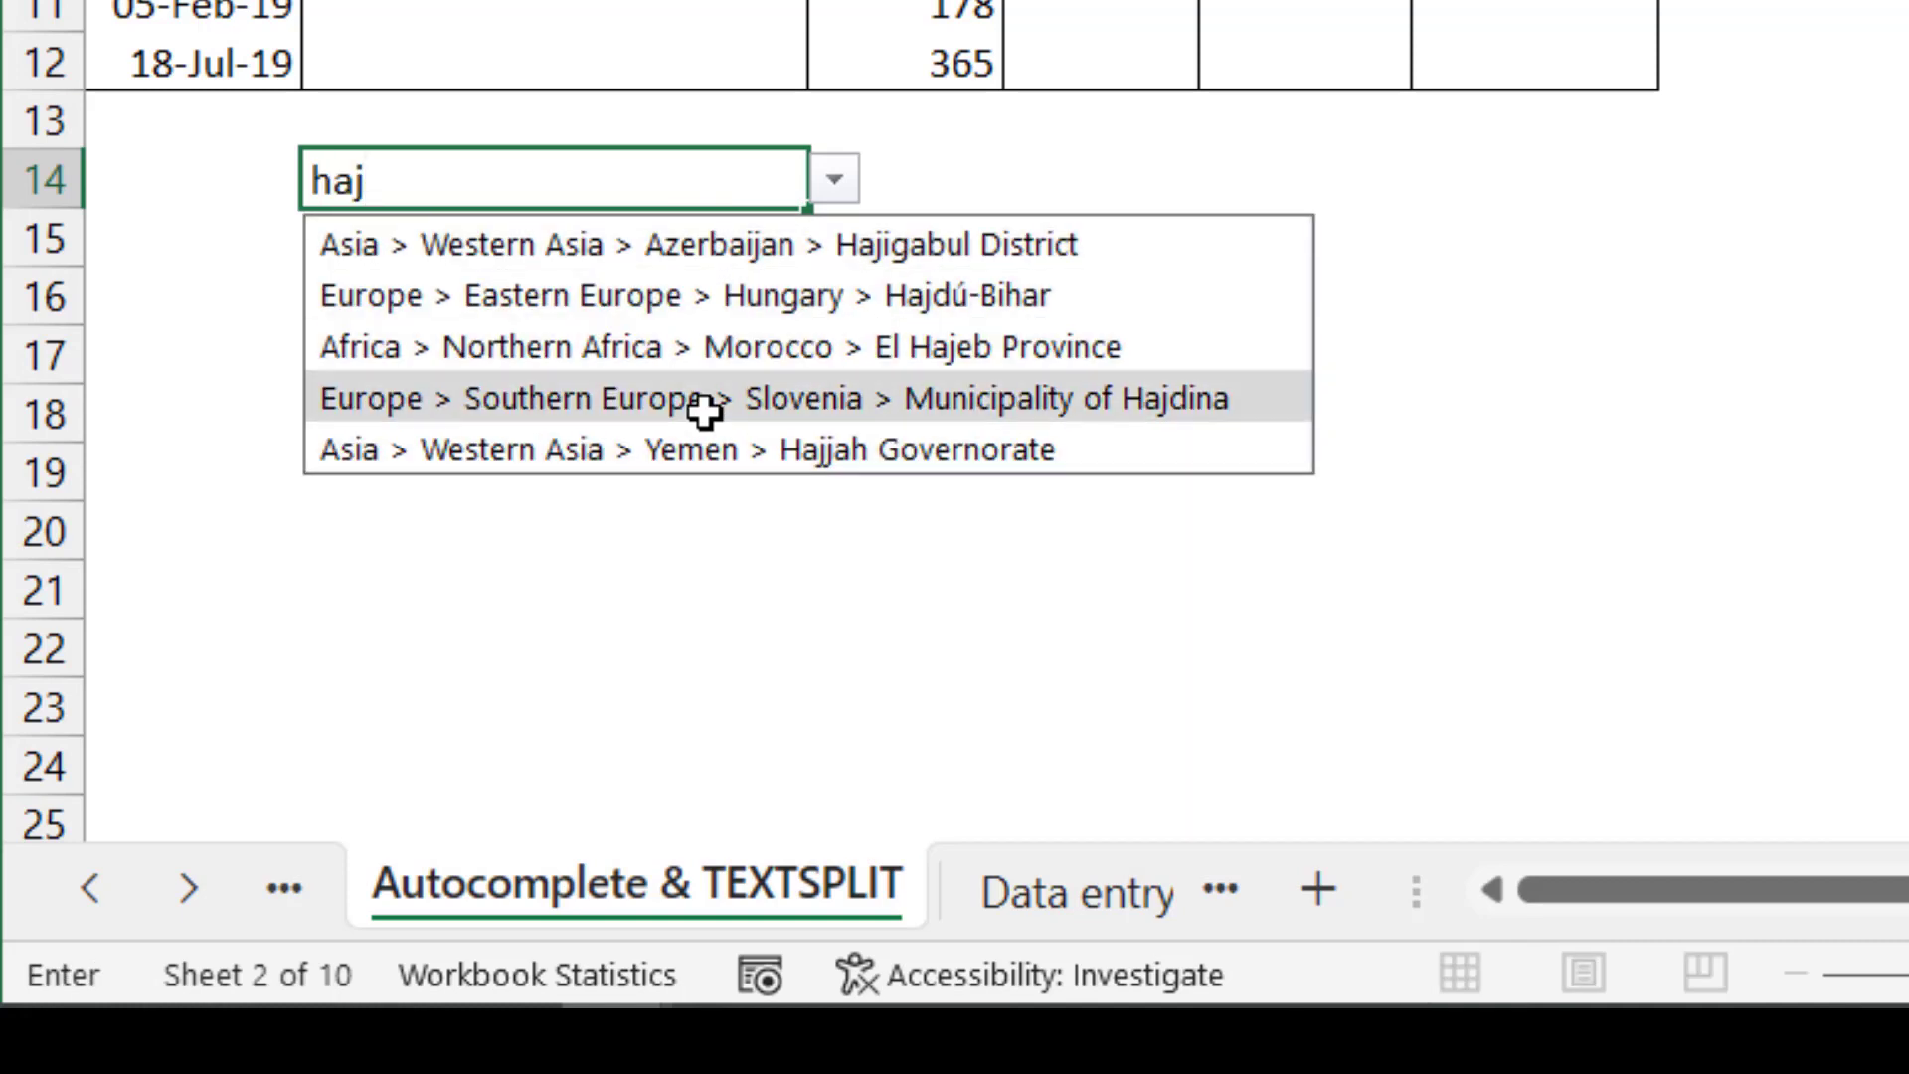
key("Down")
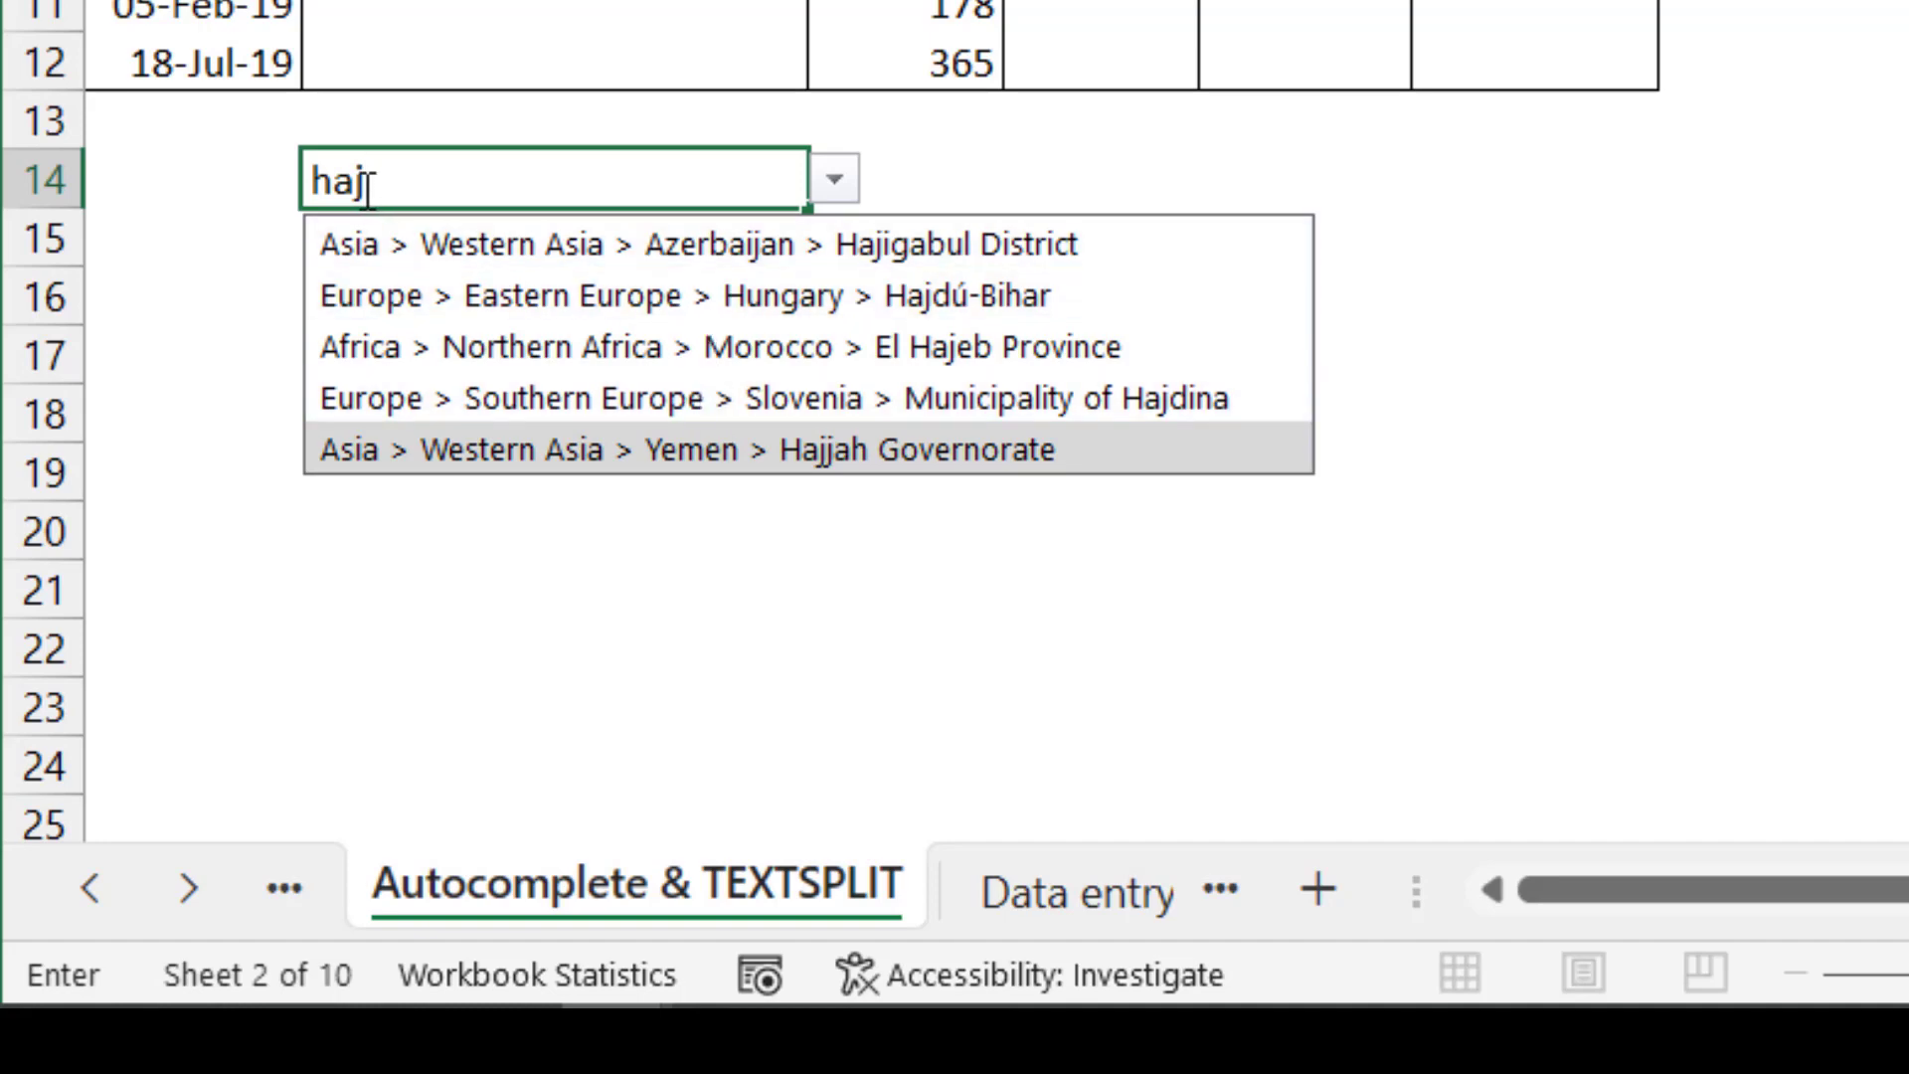
key("BackSpace")
key("BackSpace")
key("BackSpace")
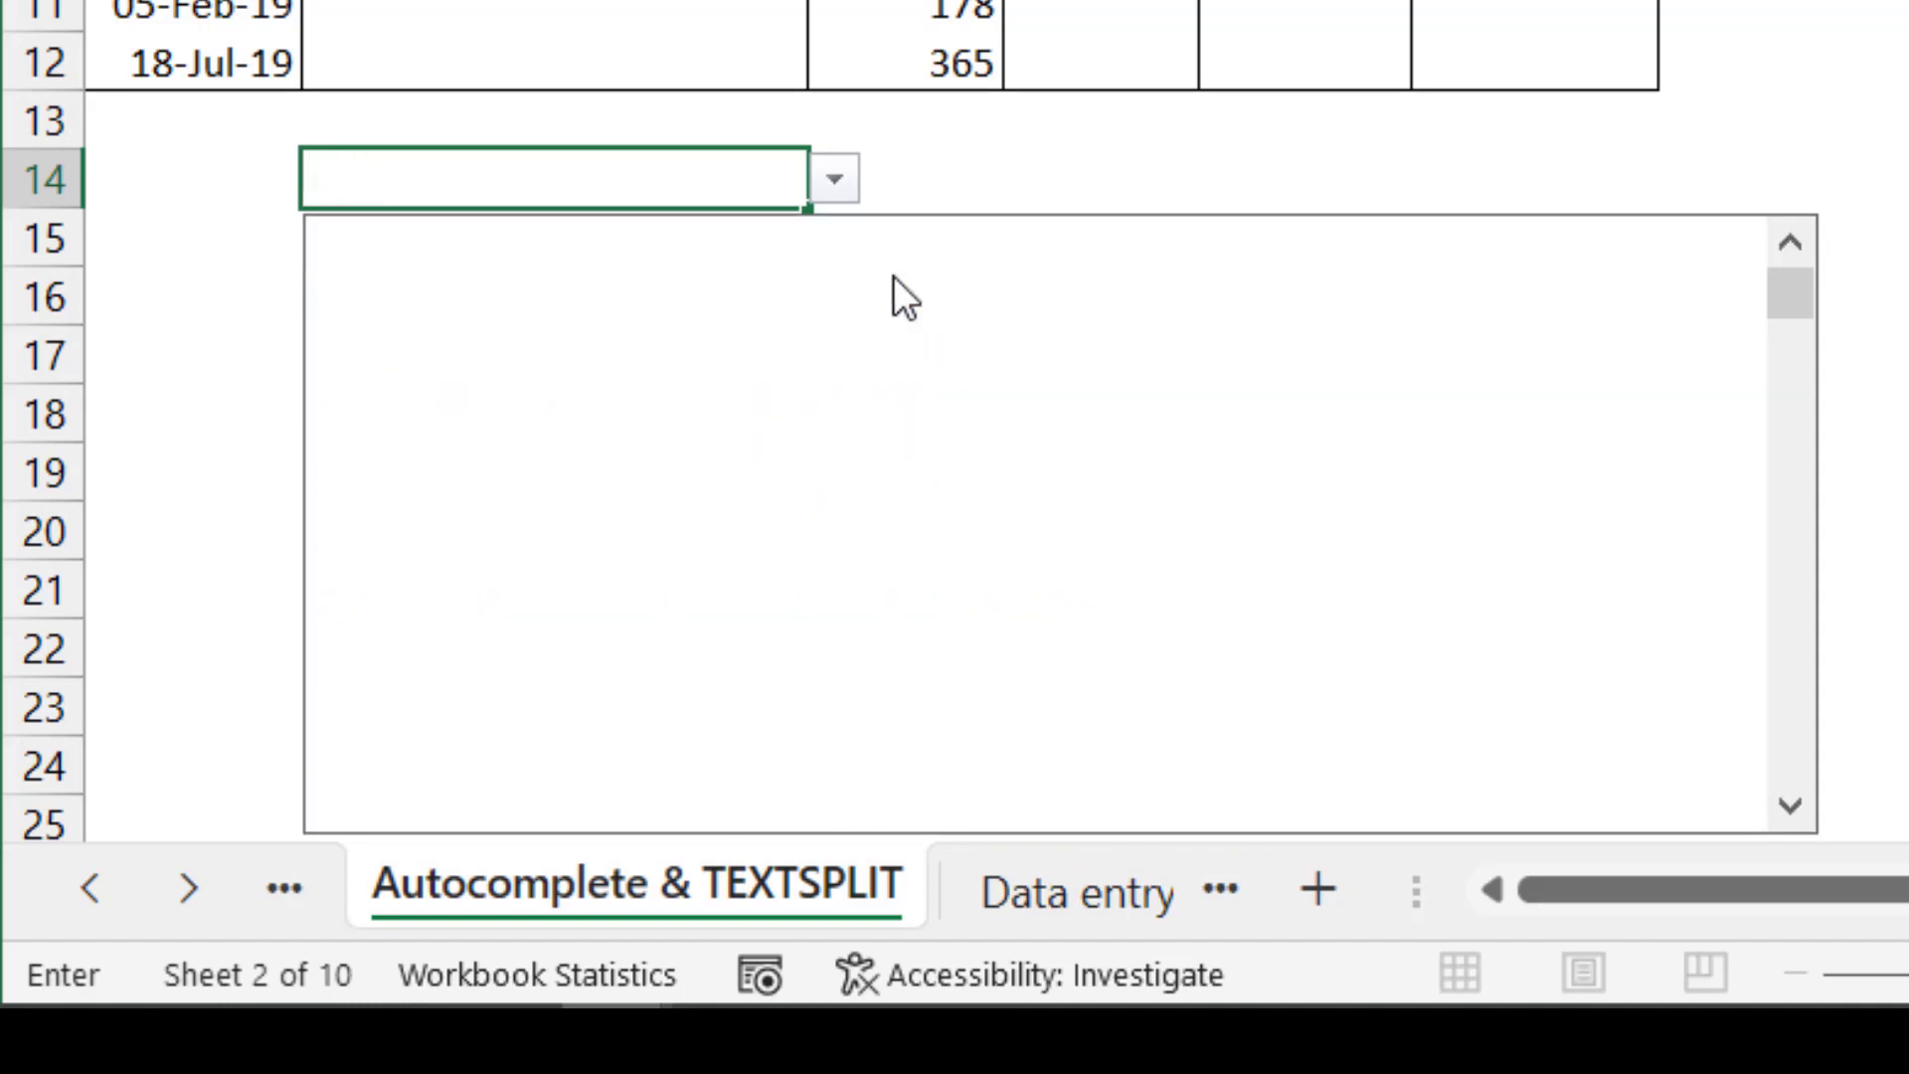
Search 'aust', then 'afr', scrolling the filtered Africa location suggestions
type("aust")
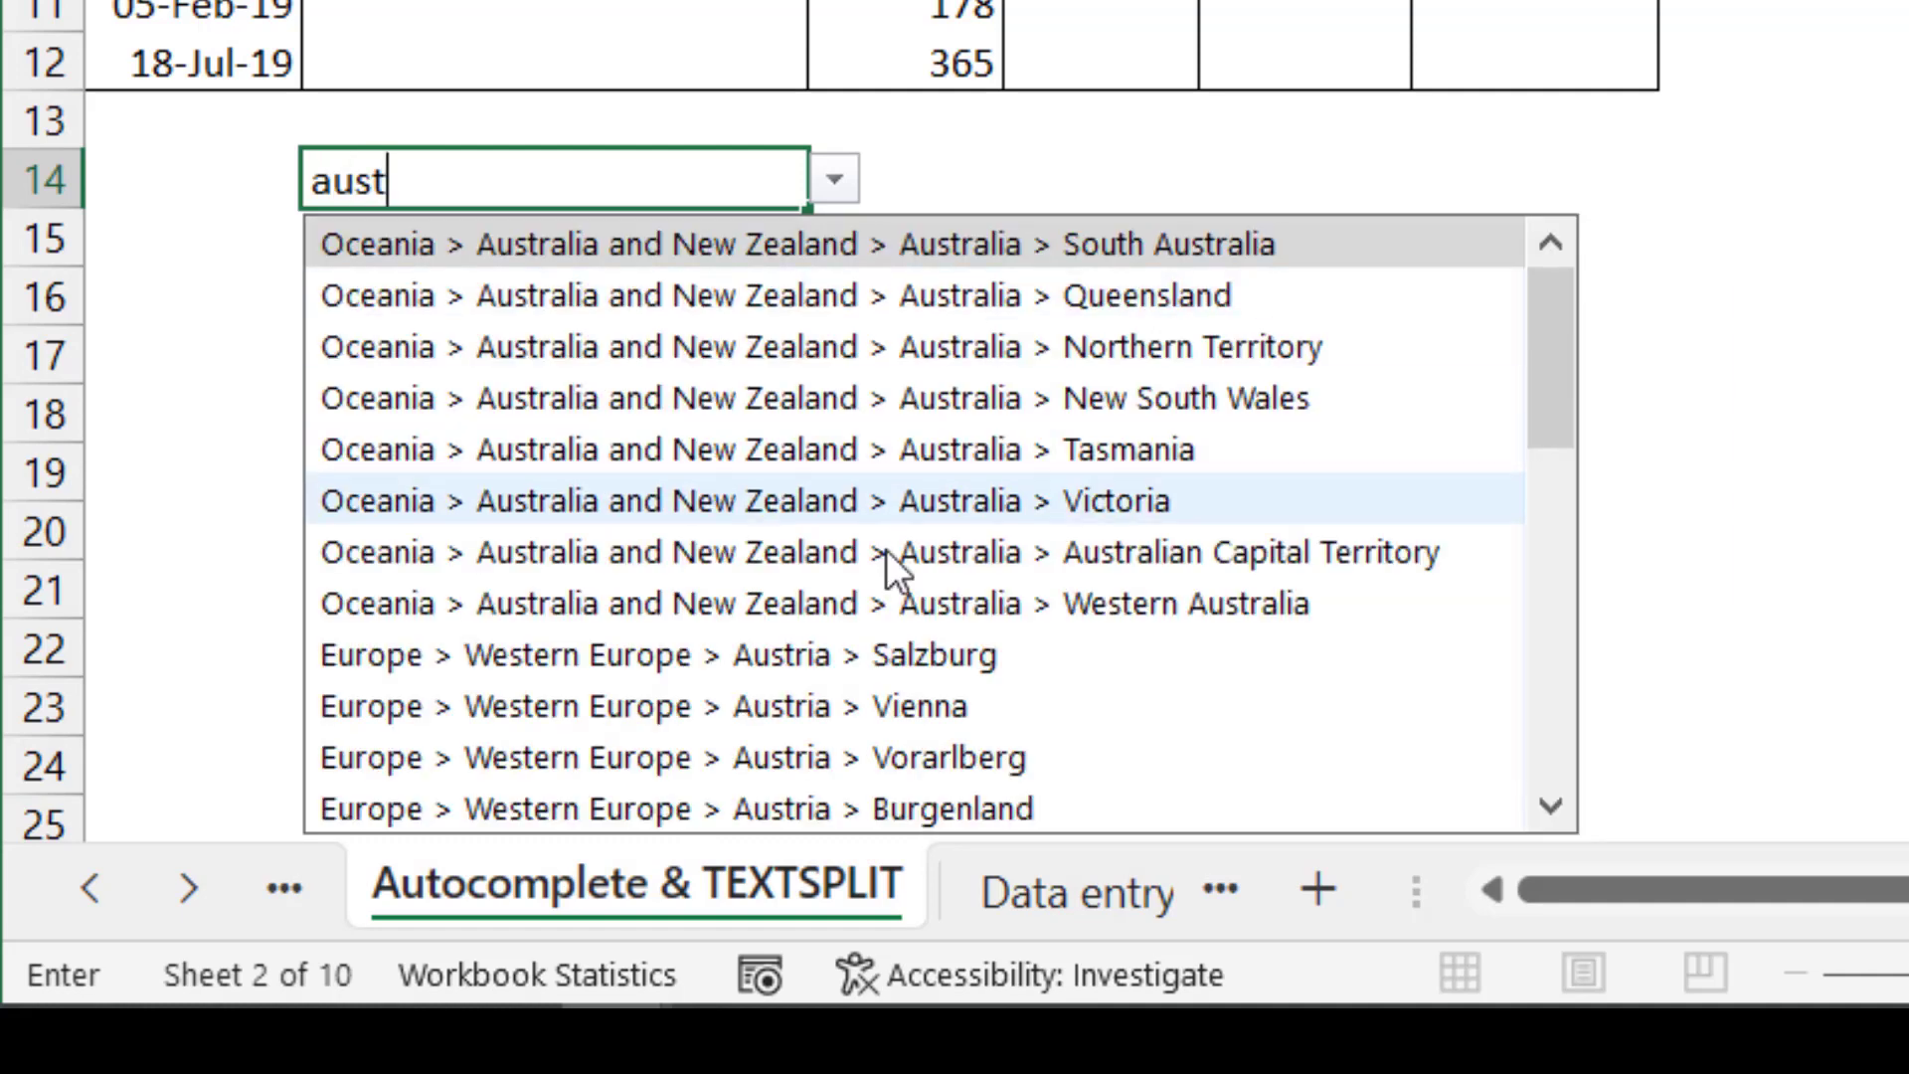
scroll(839, 664, "down", 8)
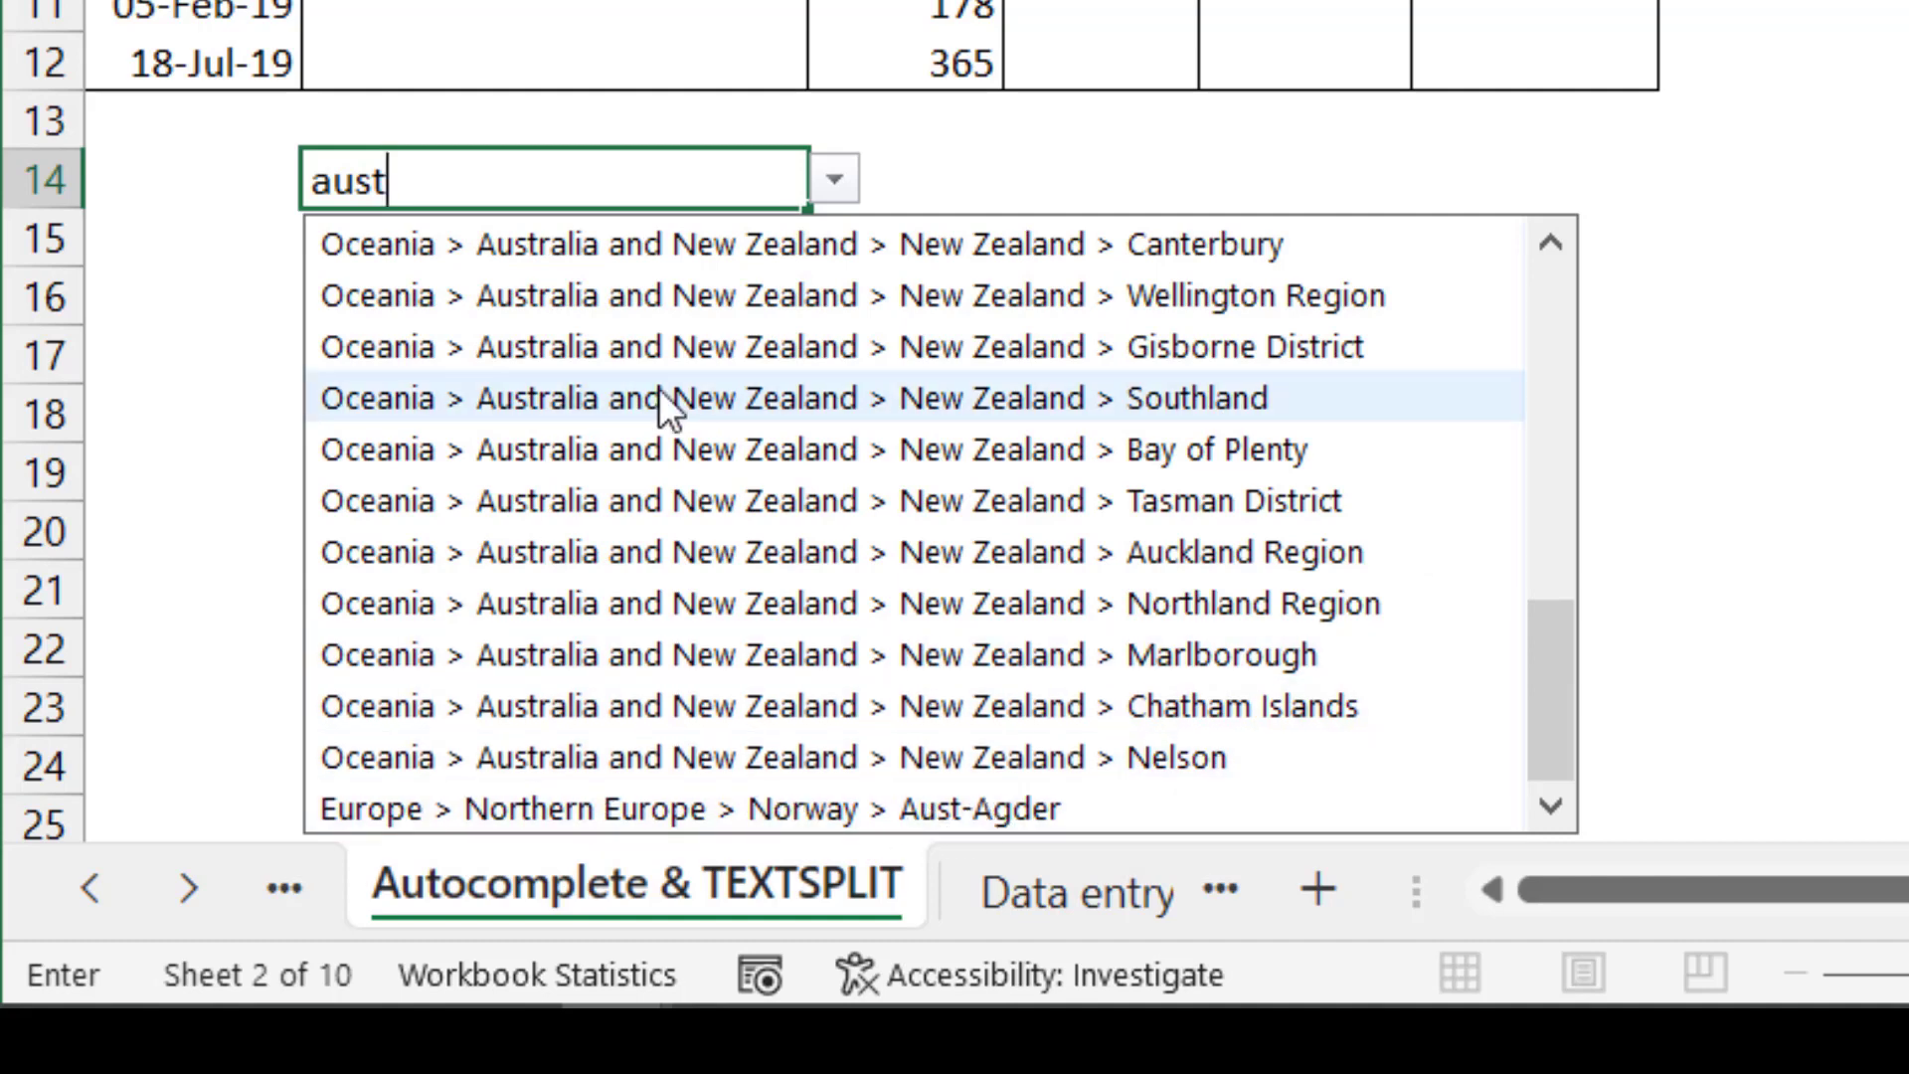
key("BackSpace")
key("BackSpace")
key("BackSpace")
key("BackSpace")
type("afr")
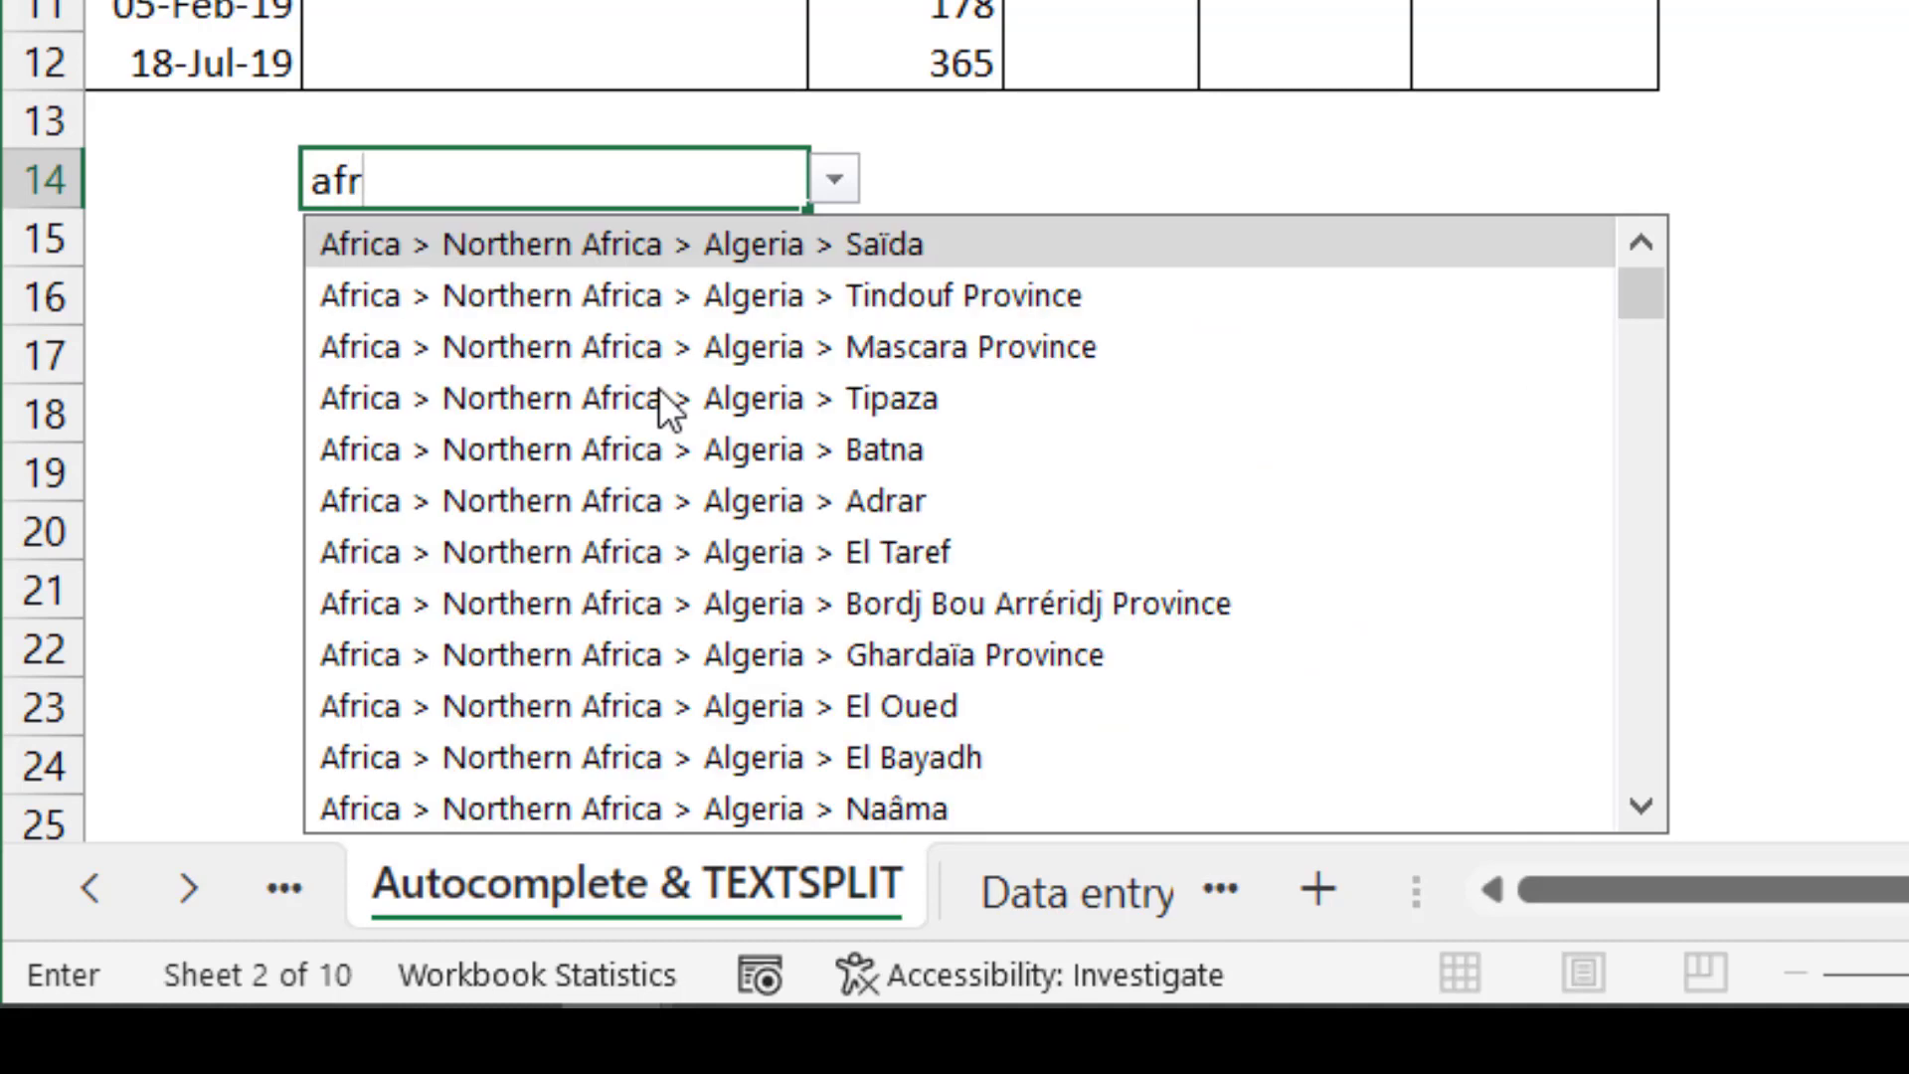
scroll(711, 442, "down", 5)
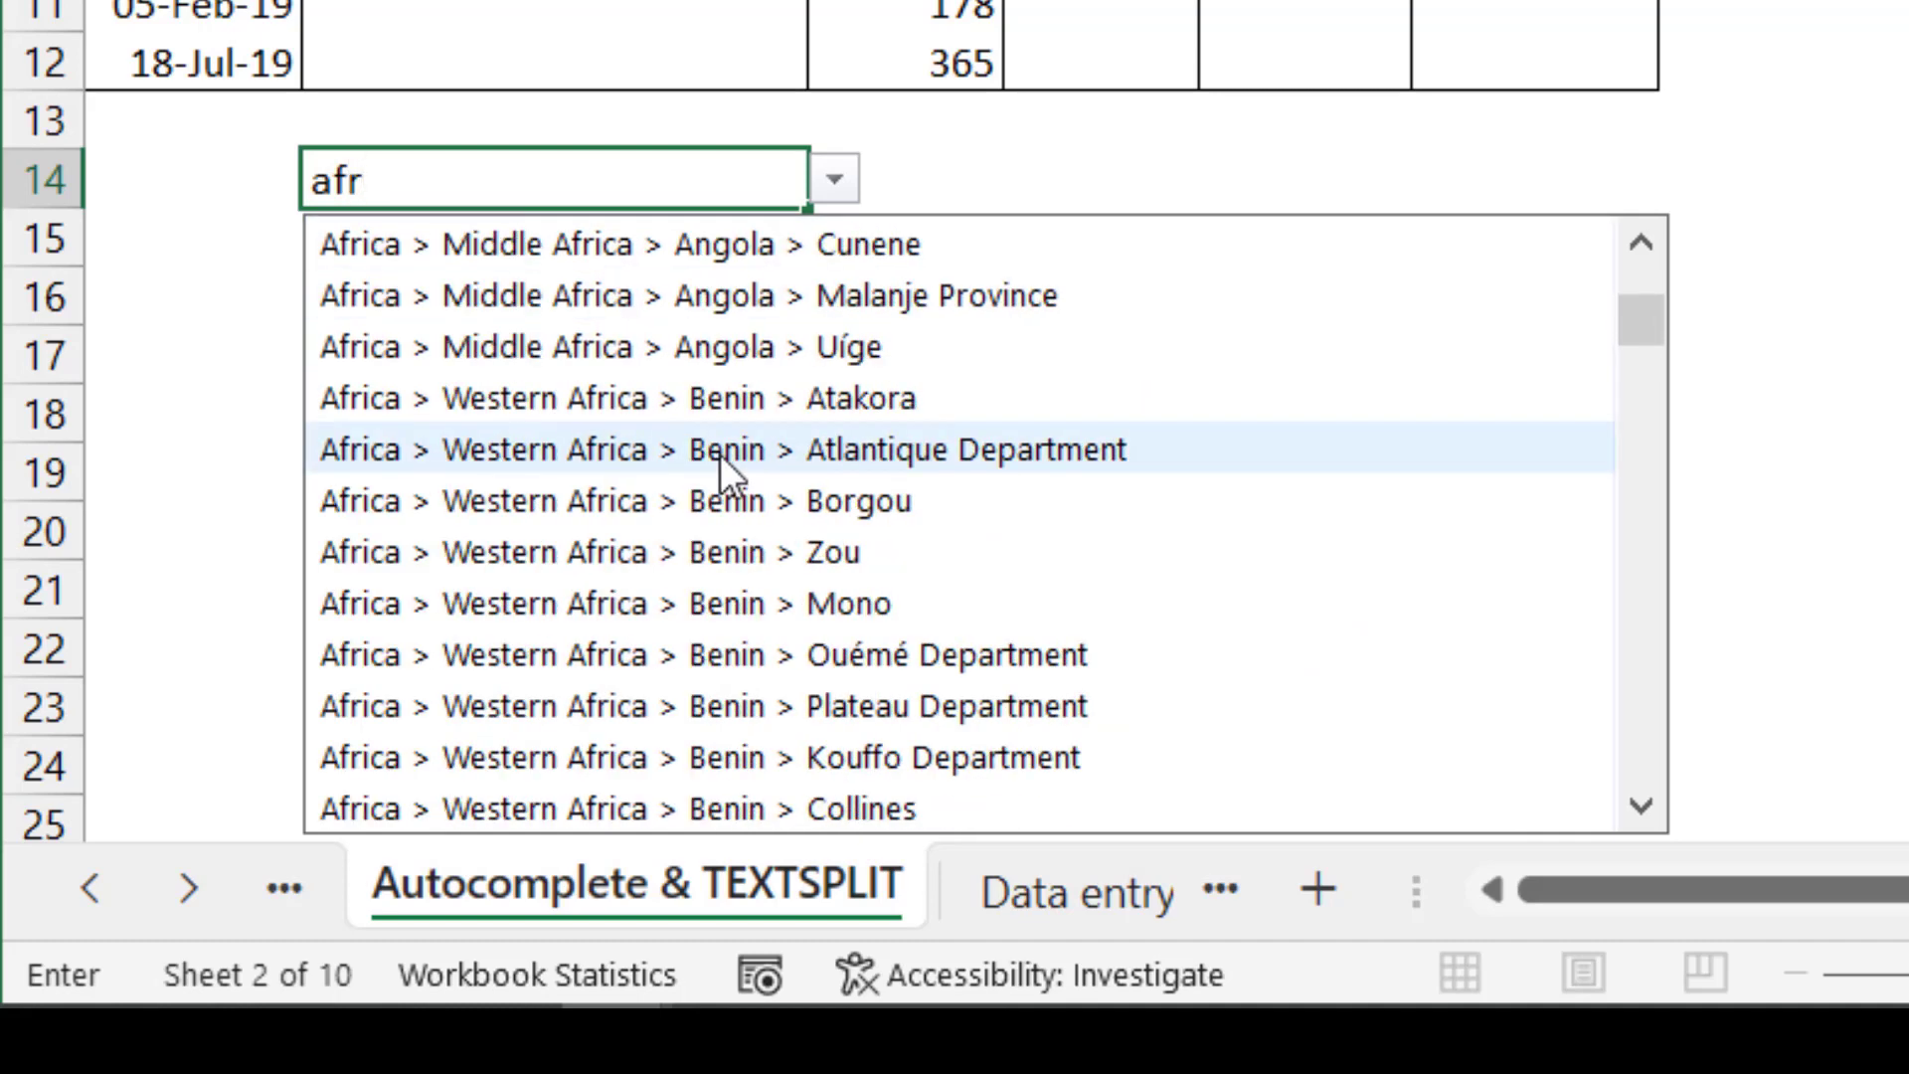
scroll(720, 456, "down", 15)
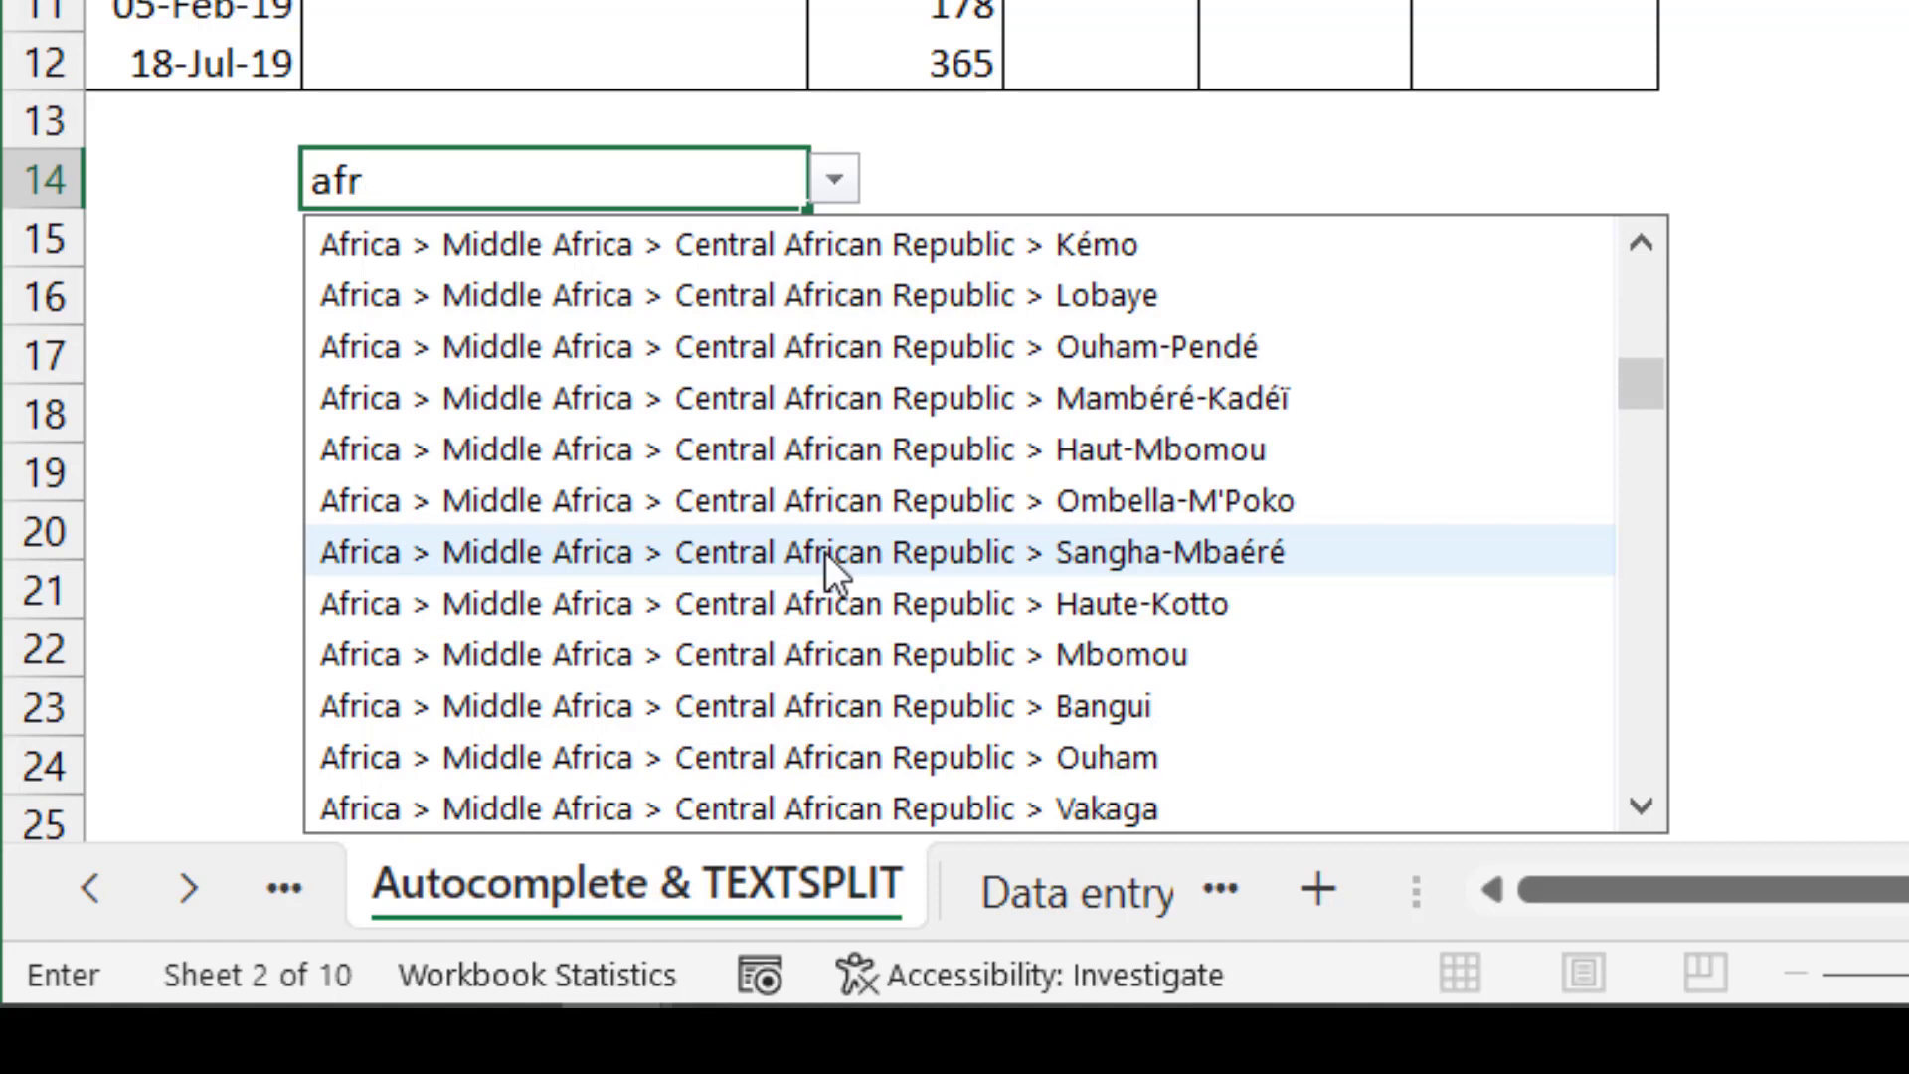
Choose Haute-Kotto as B14's location and add a 'Combined' header in AK1
left_click(1030, 608)
key("Return")
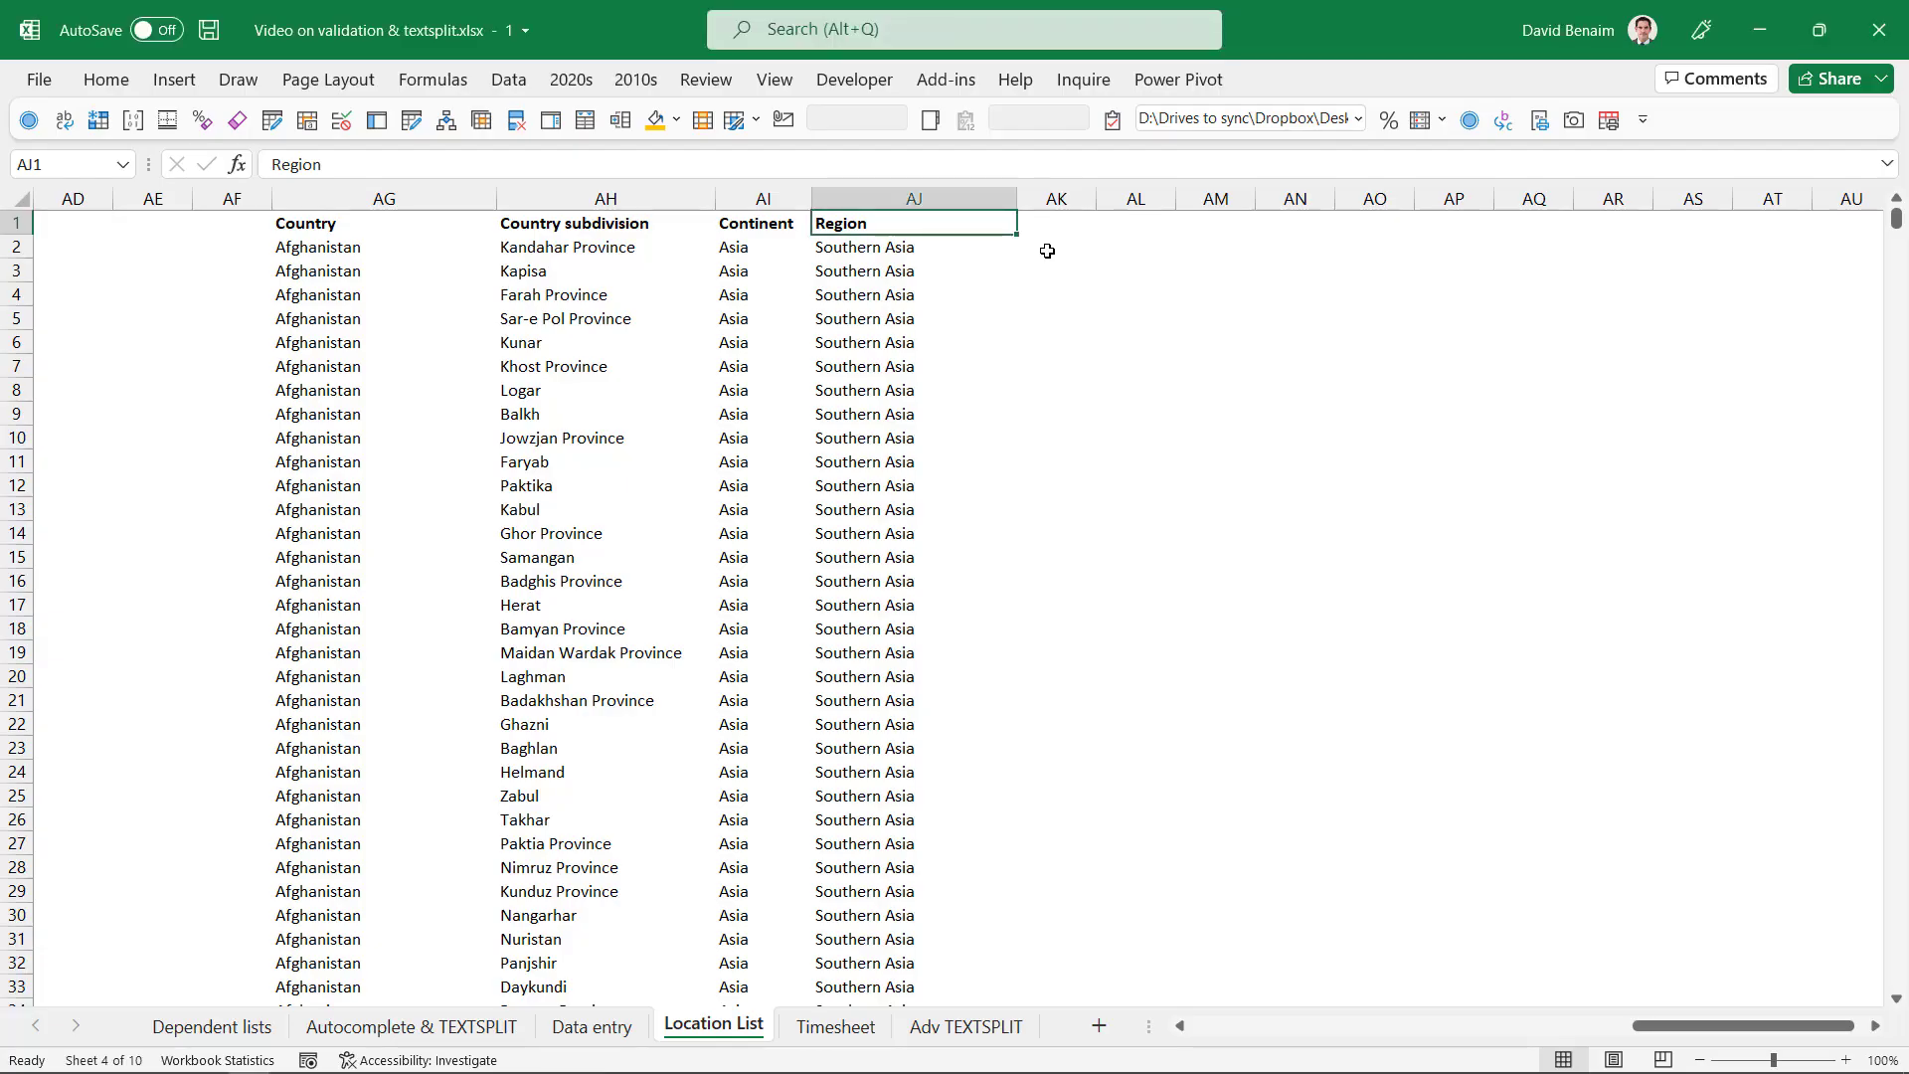
left_click(1047, 251)
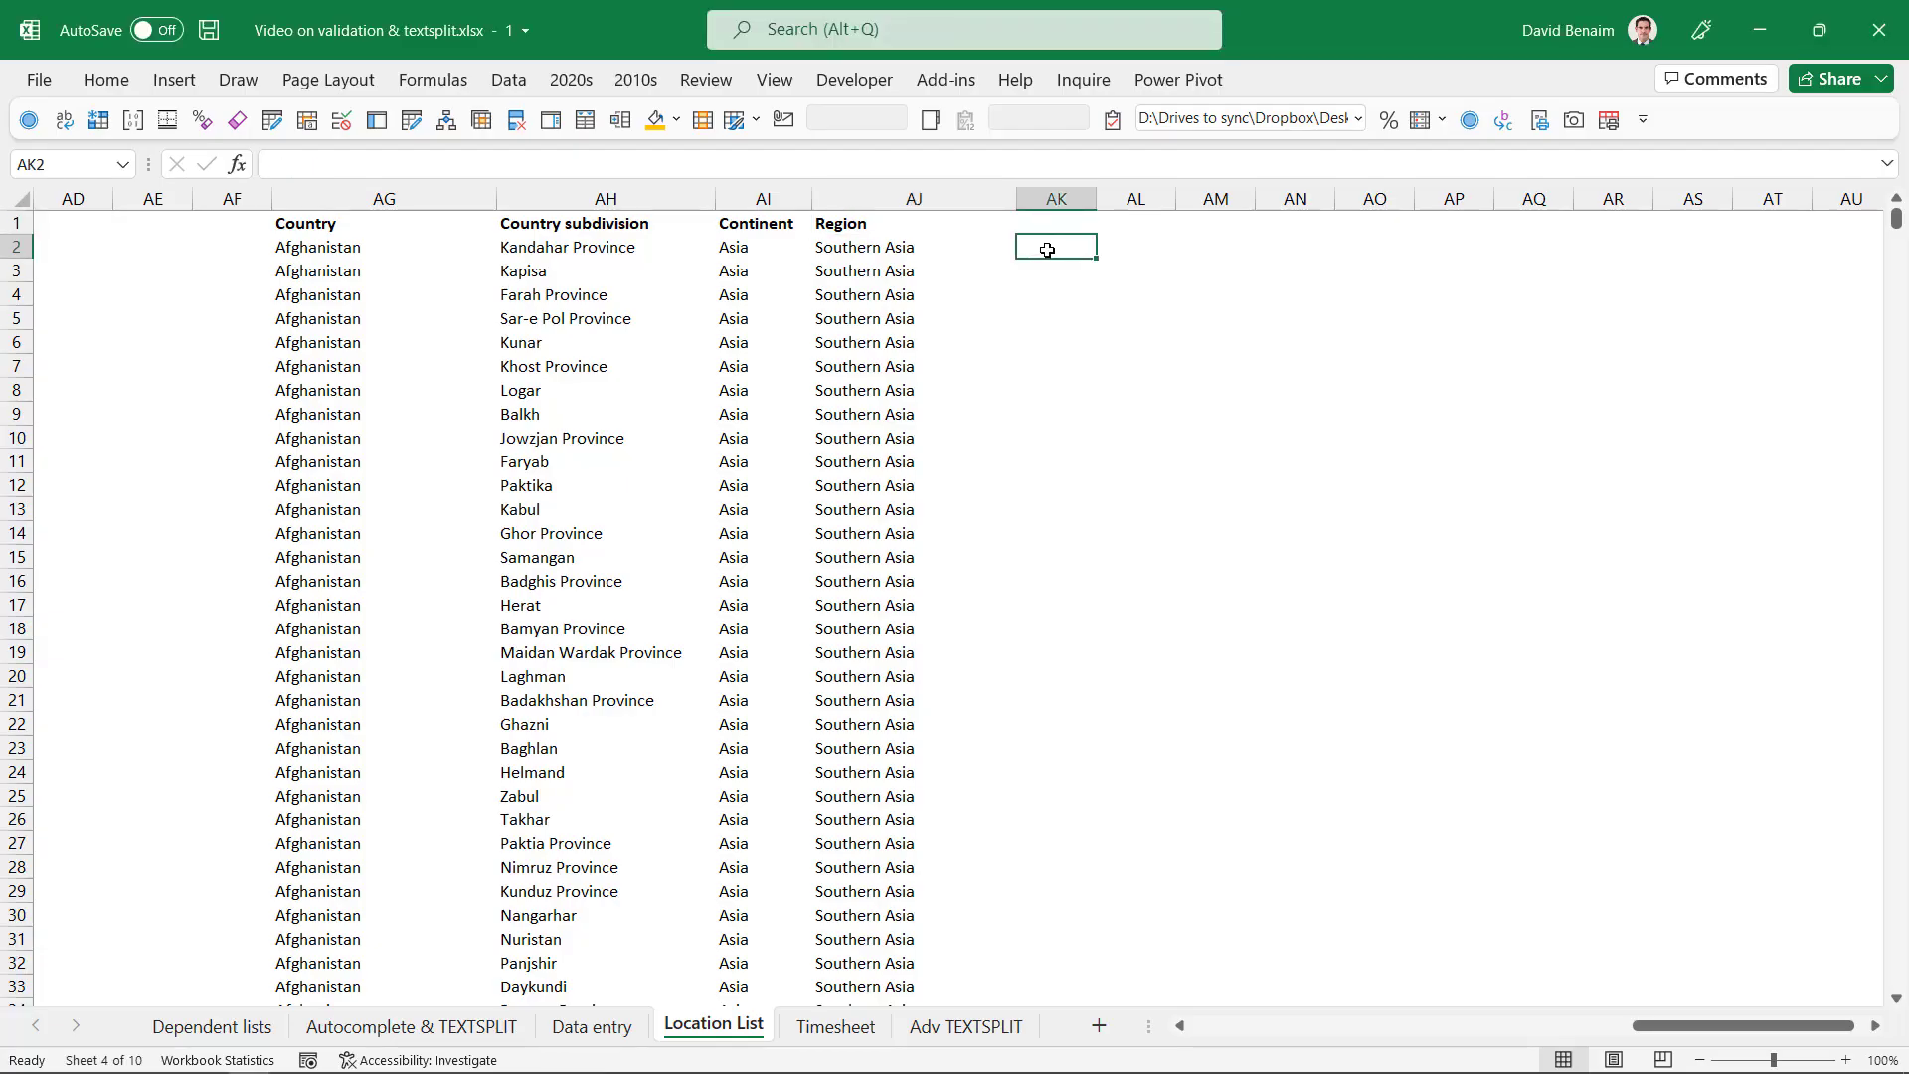
left_click(1057, 219)
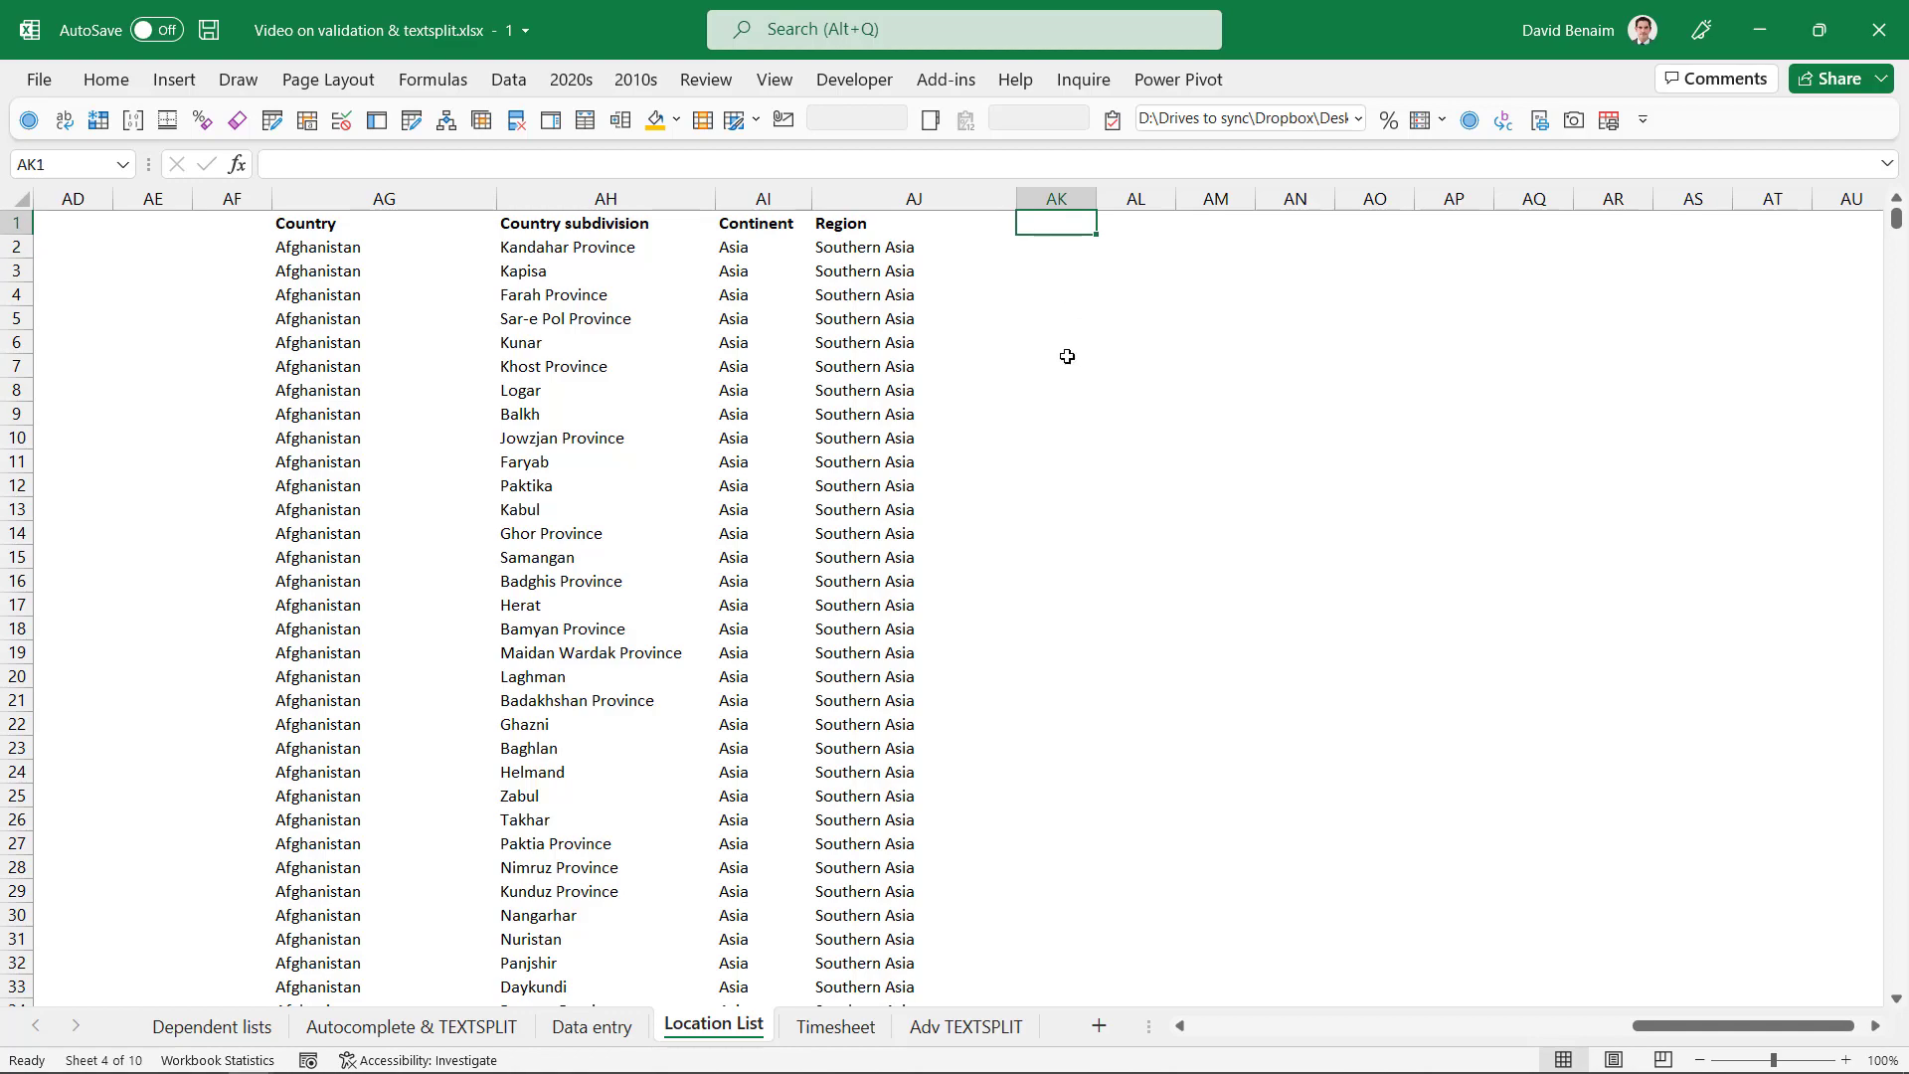
type("Combined")
key("Return")
Enter a TEXTJOIN in AK2 joining row 2's Country through Region with " > ", ignoring empty cells
type("=te")
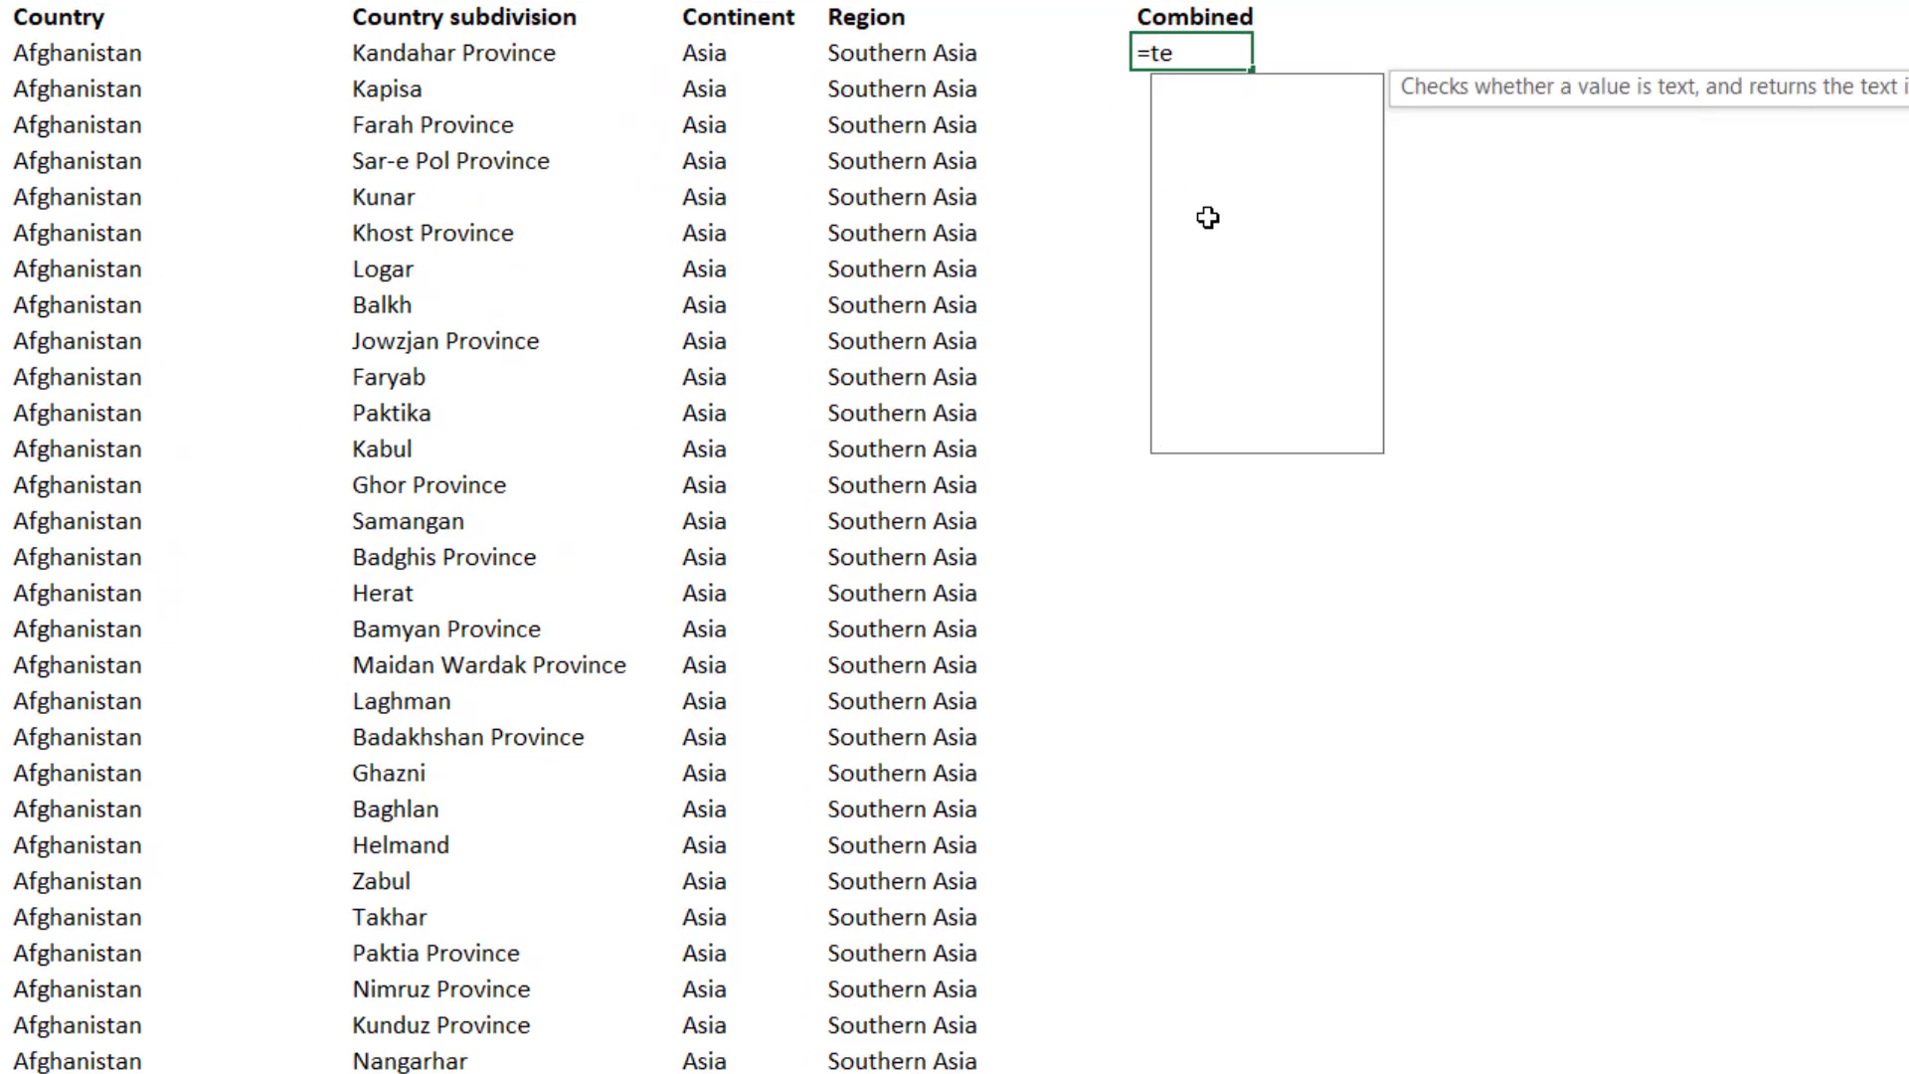
type("xtj")
key("Tab")
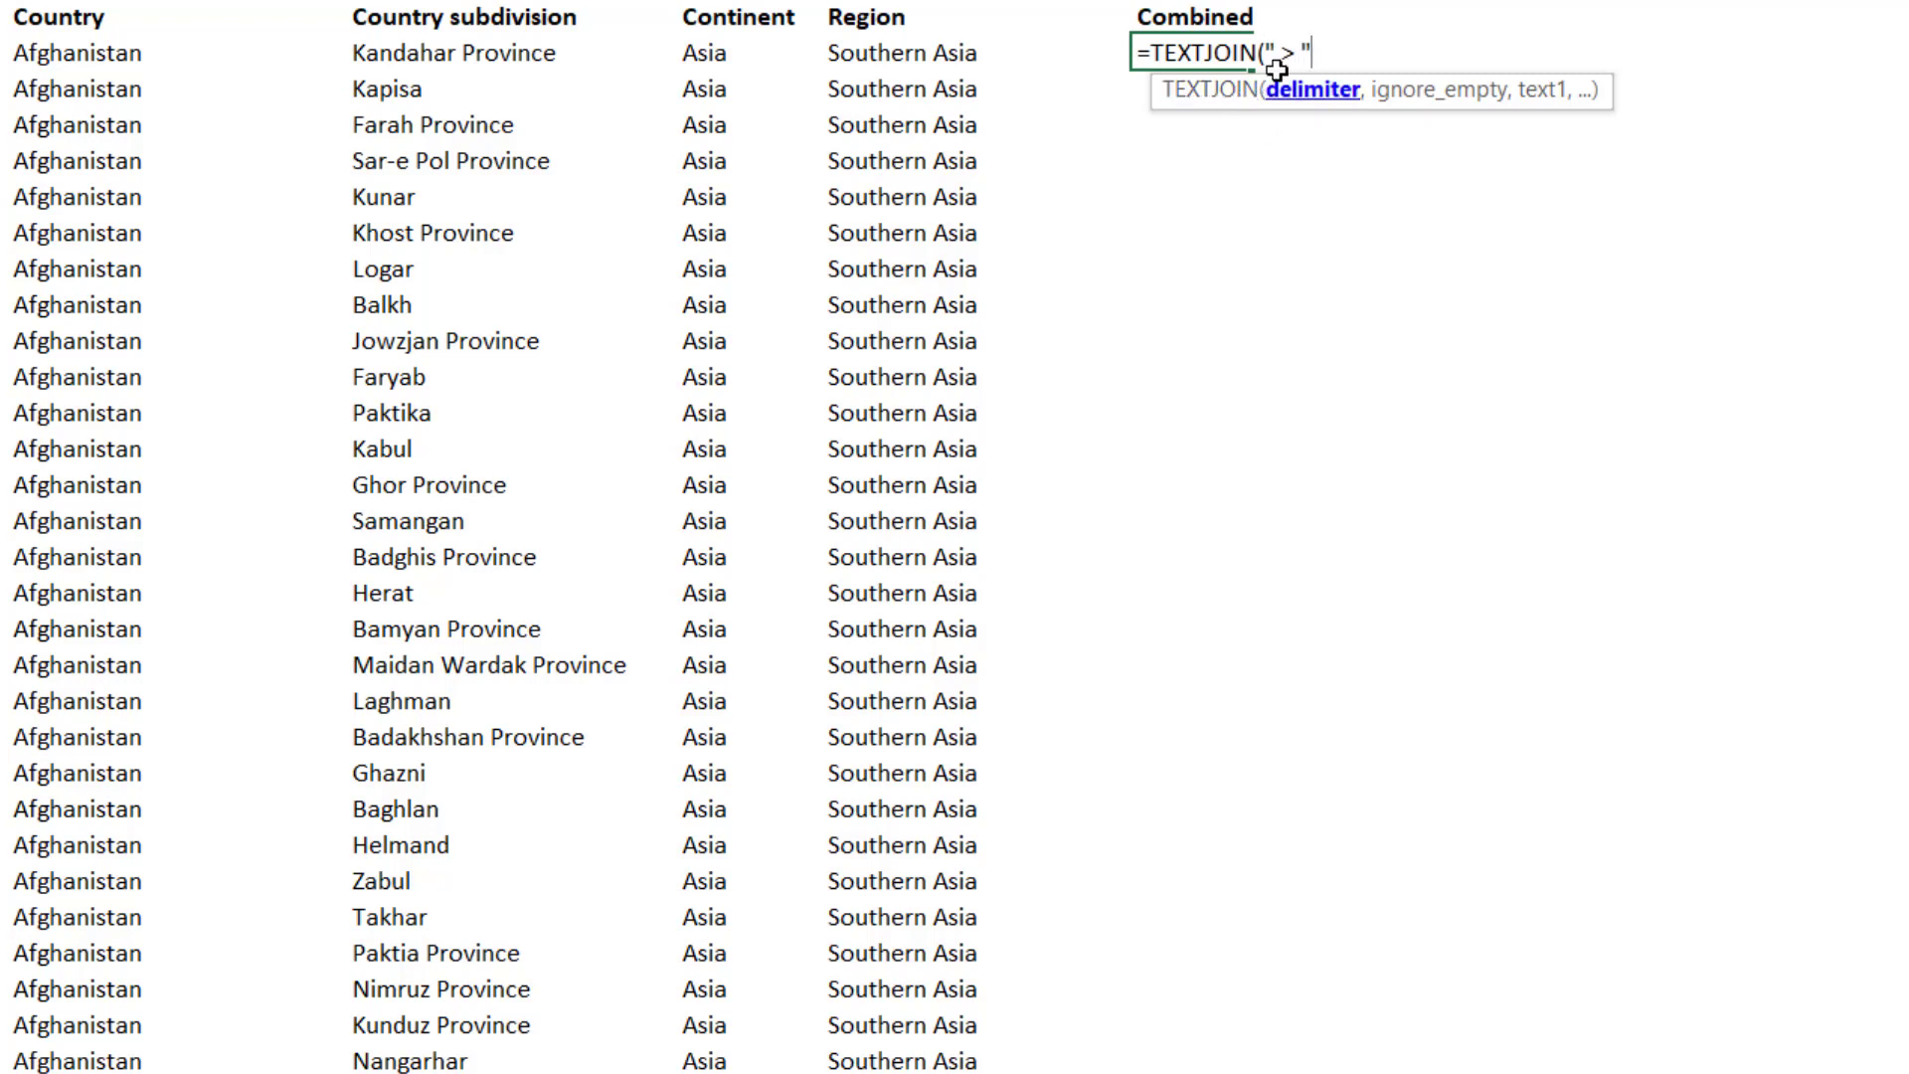
left_click_drag(1276, 52, 1293, 51)
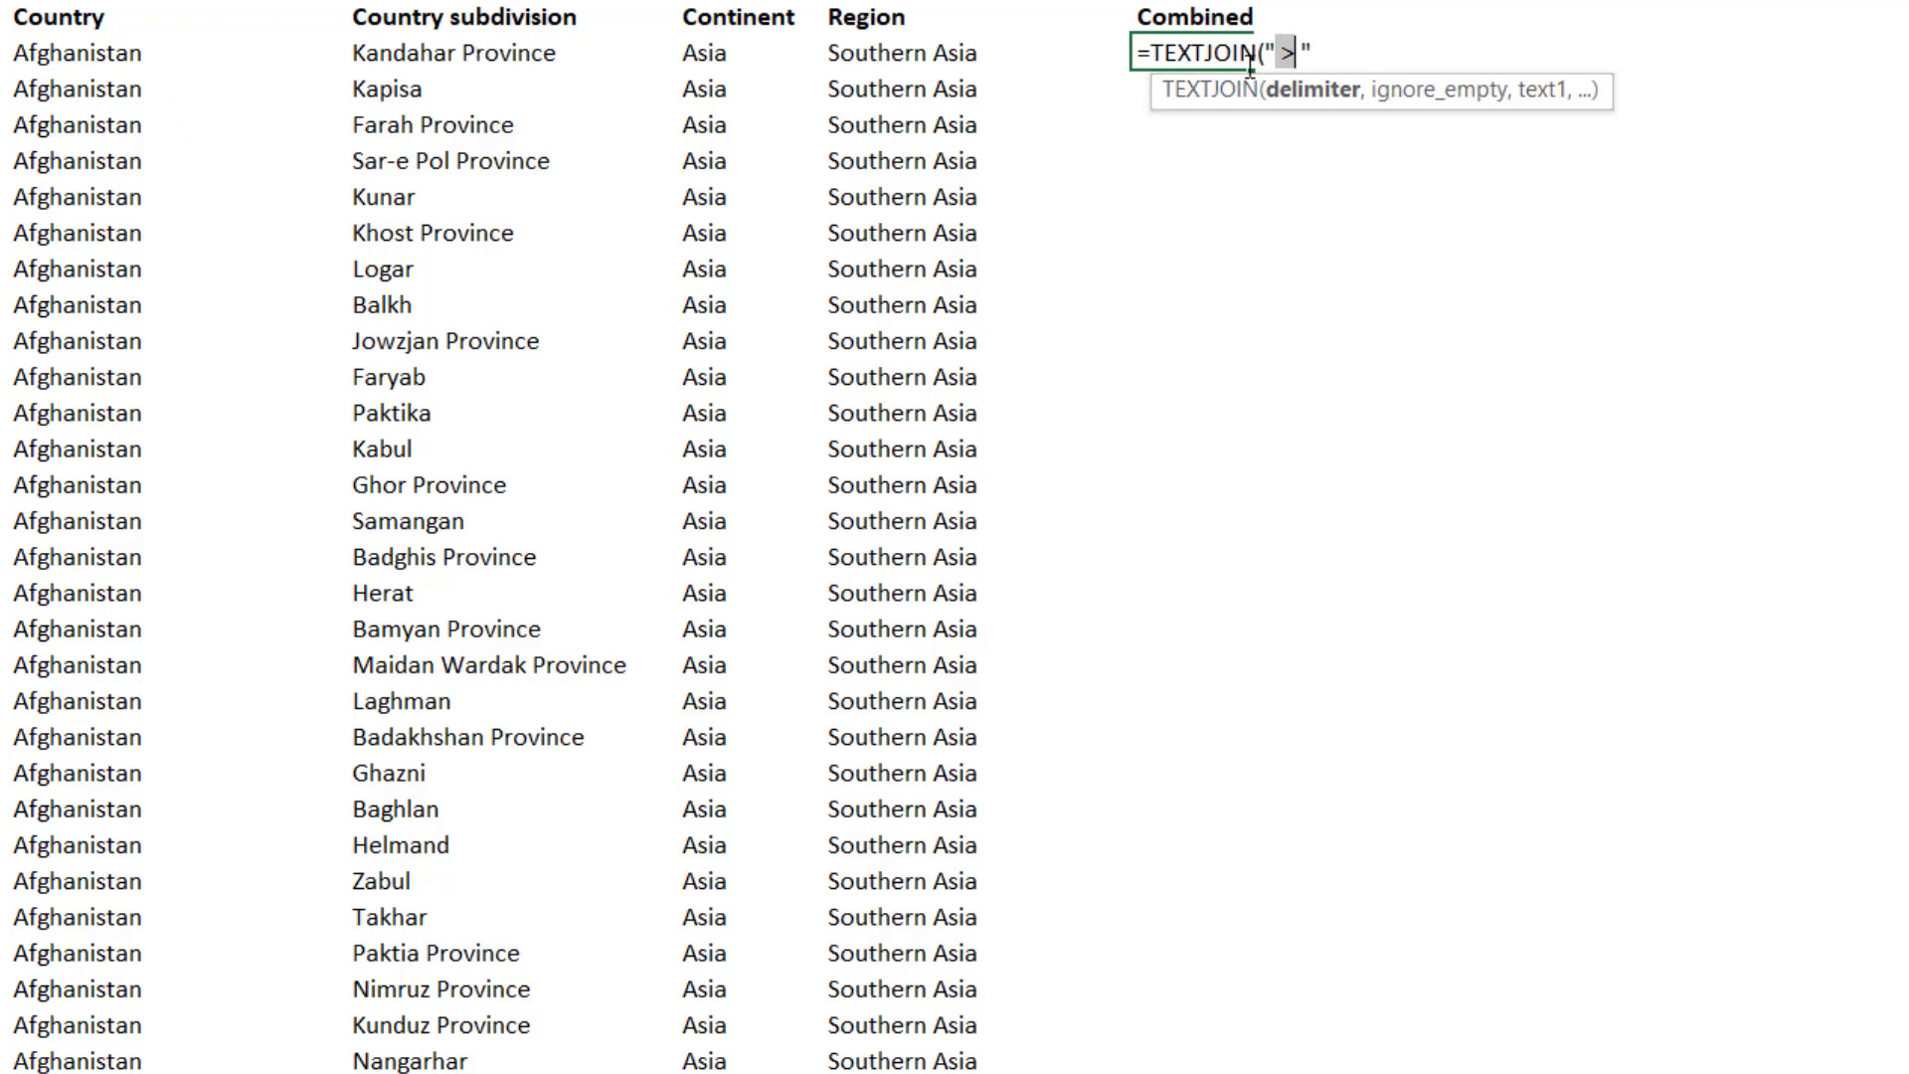
left_click(1329, 53)
type(",")
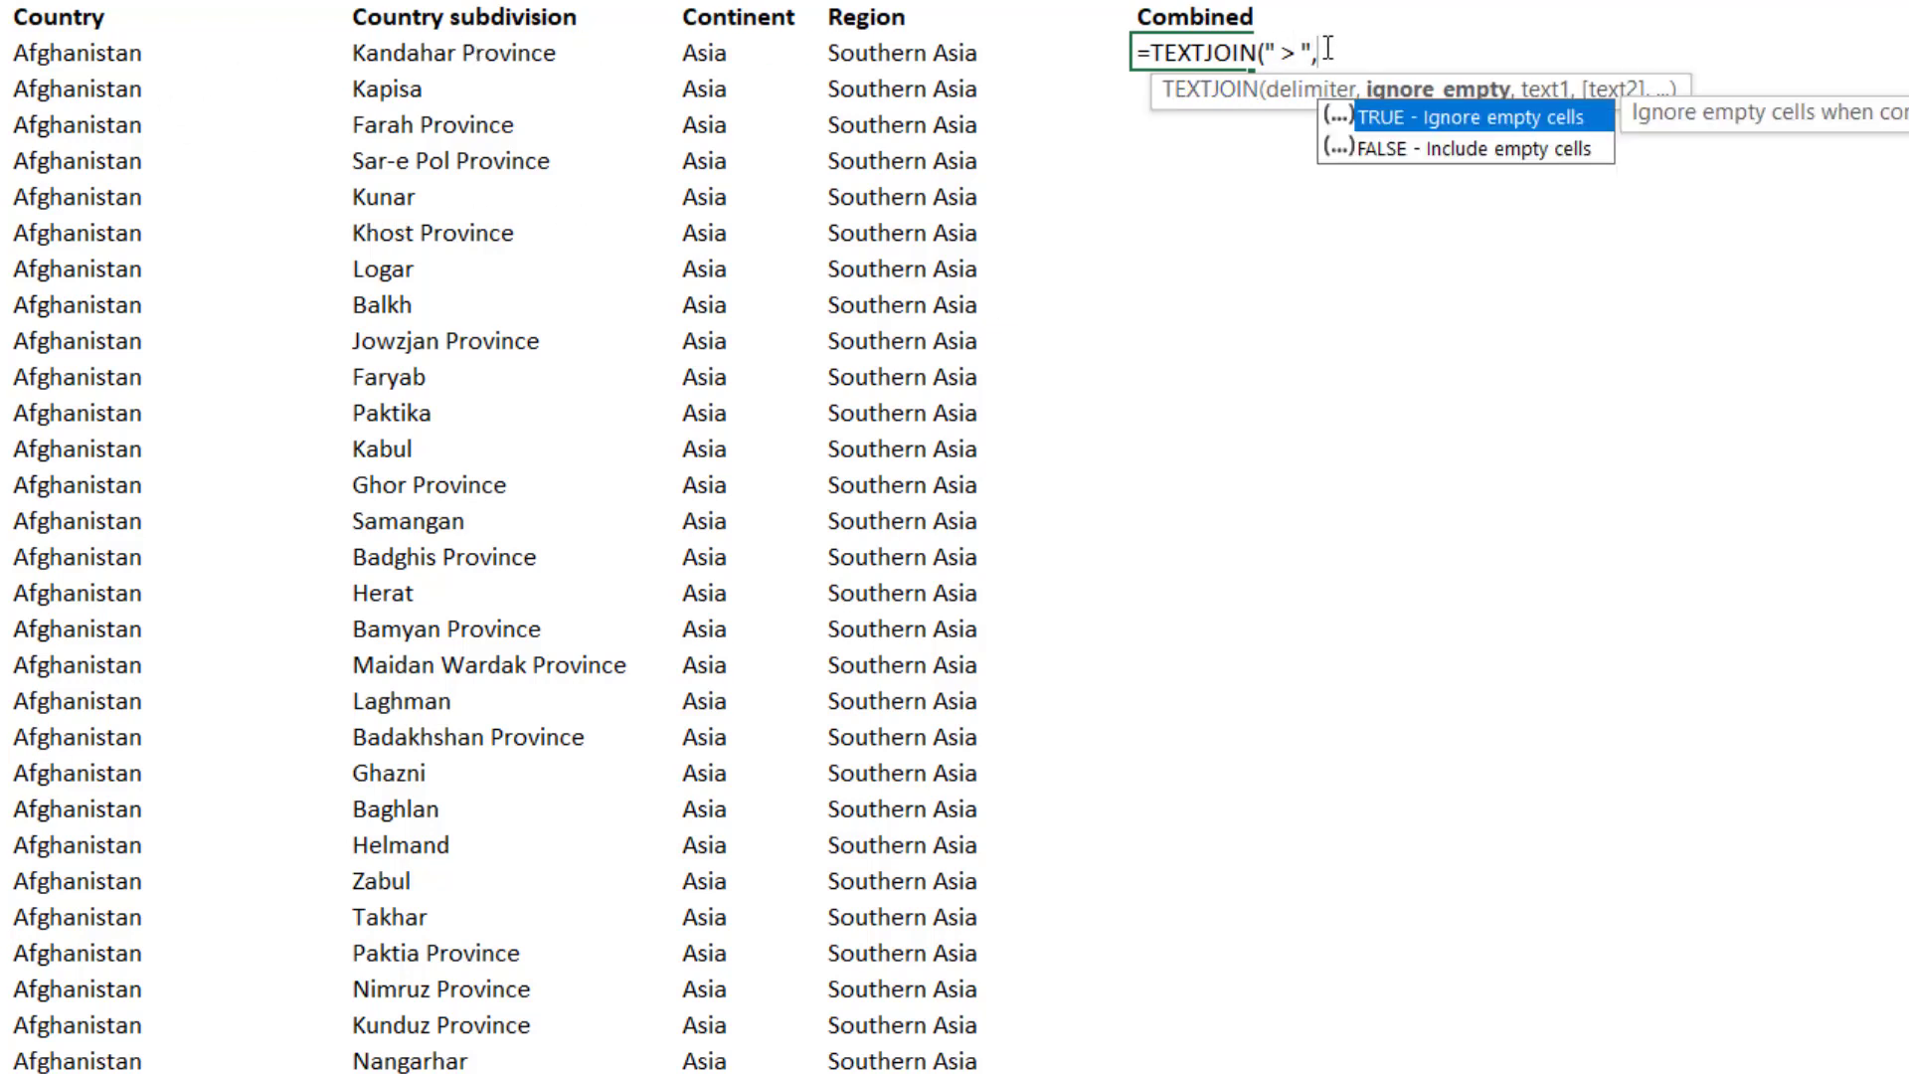
double_click(1423, 116)
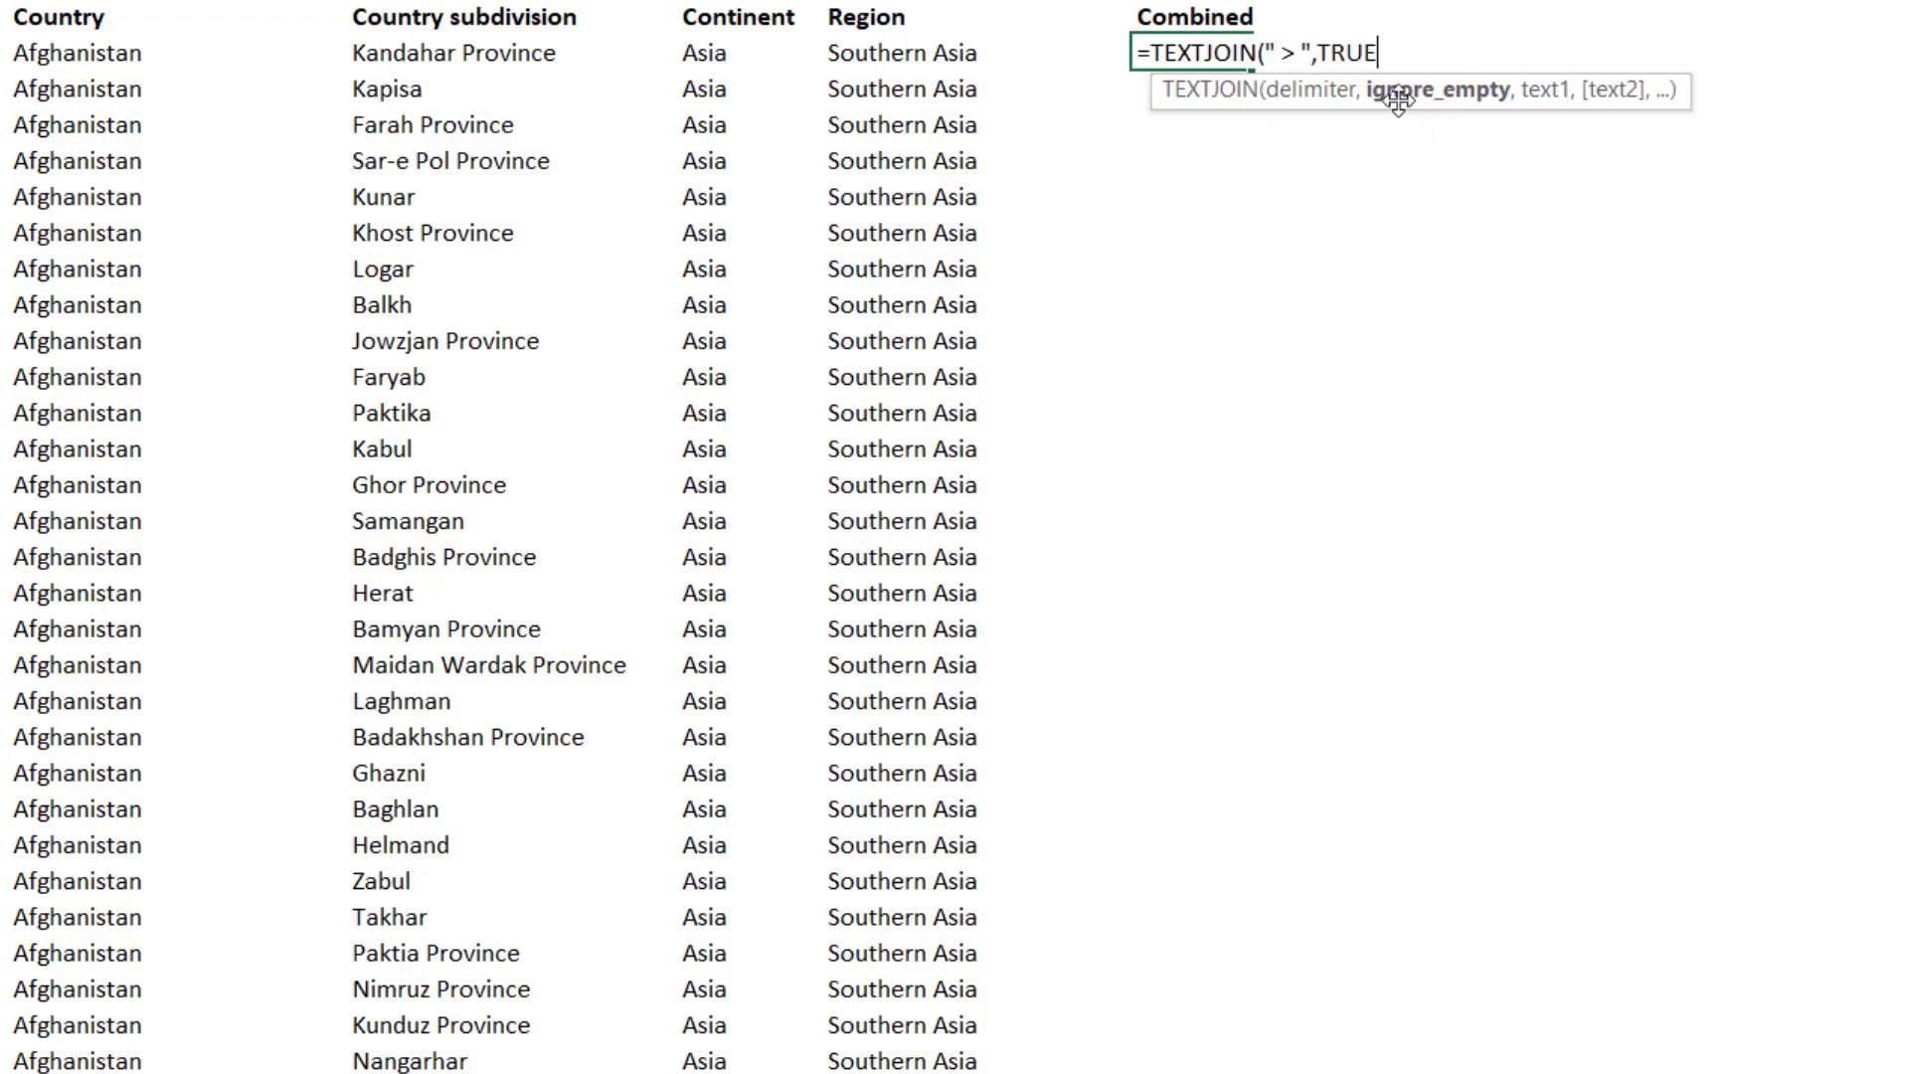
type(",")
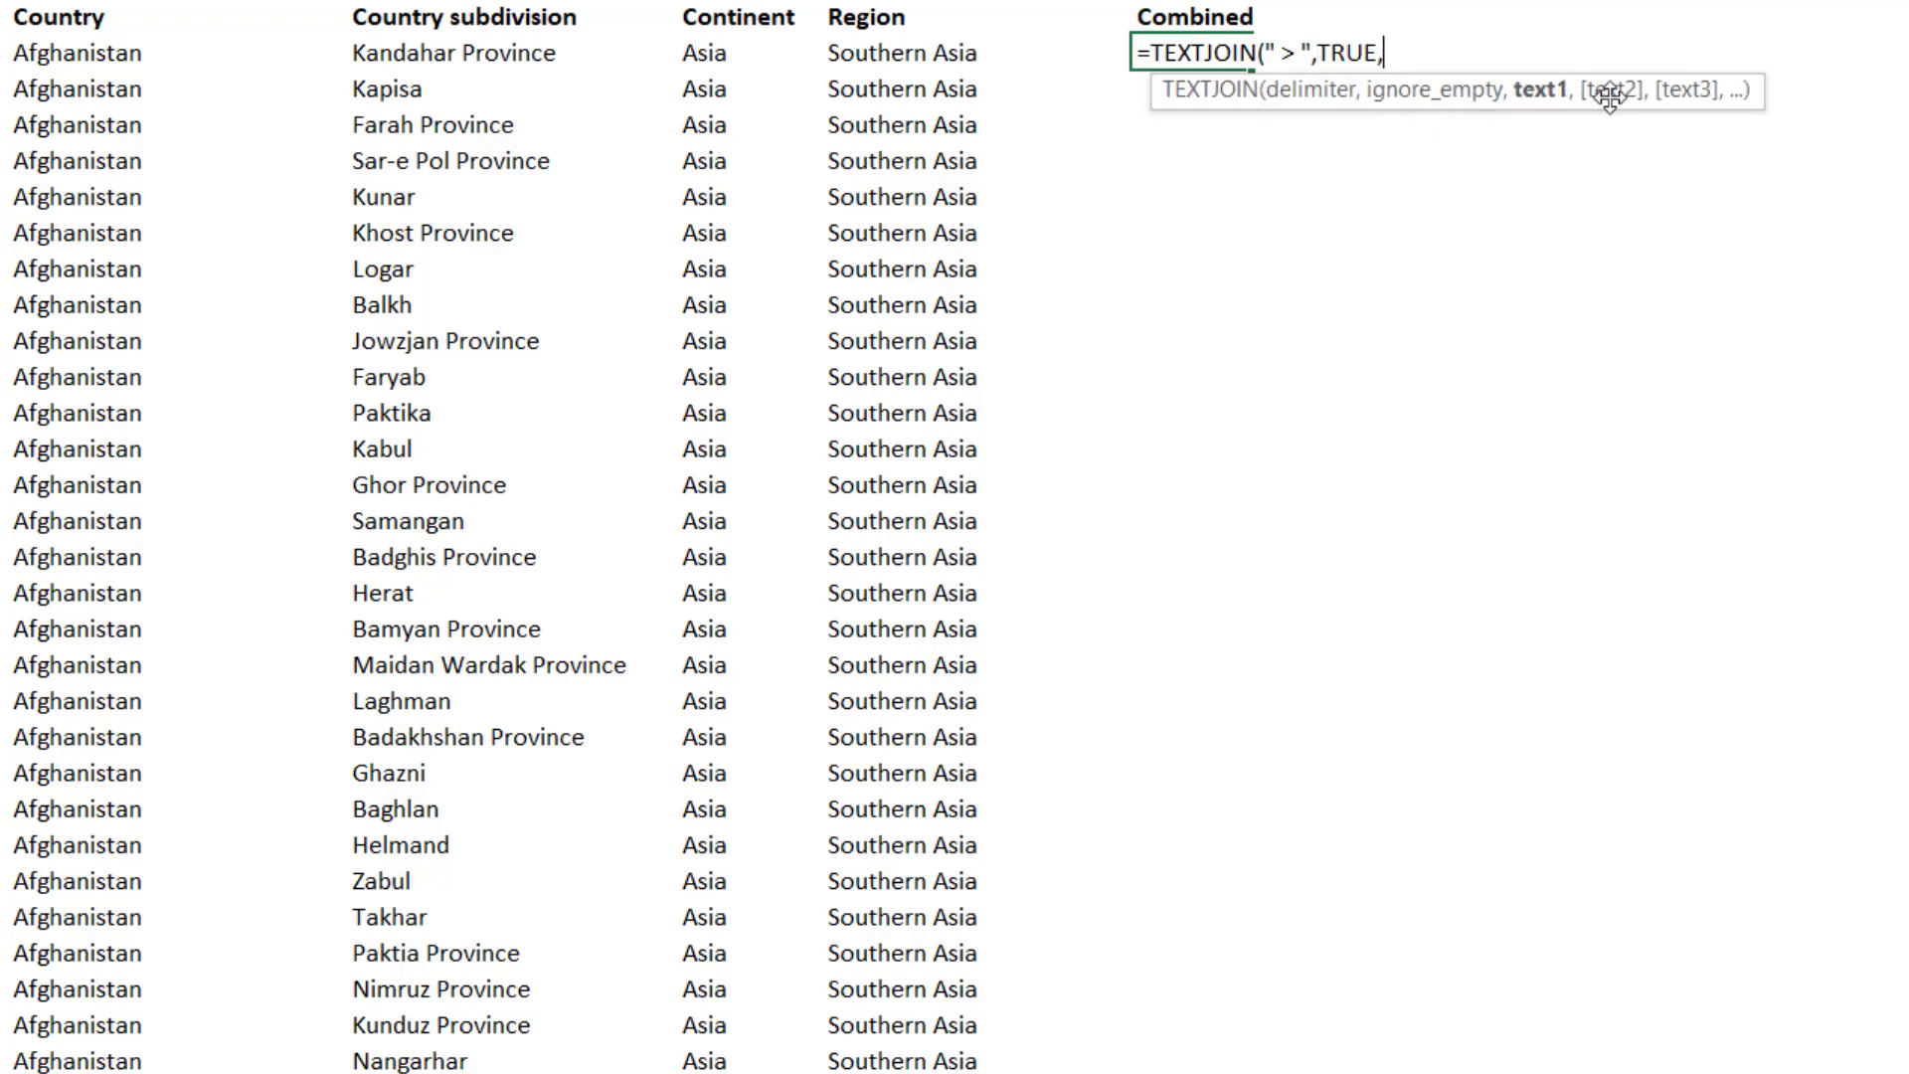
left_click_drag(174, 56, 885, 58)
key("Return")
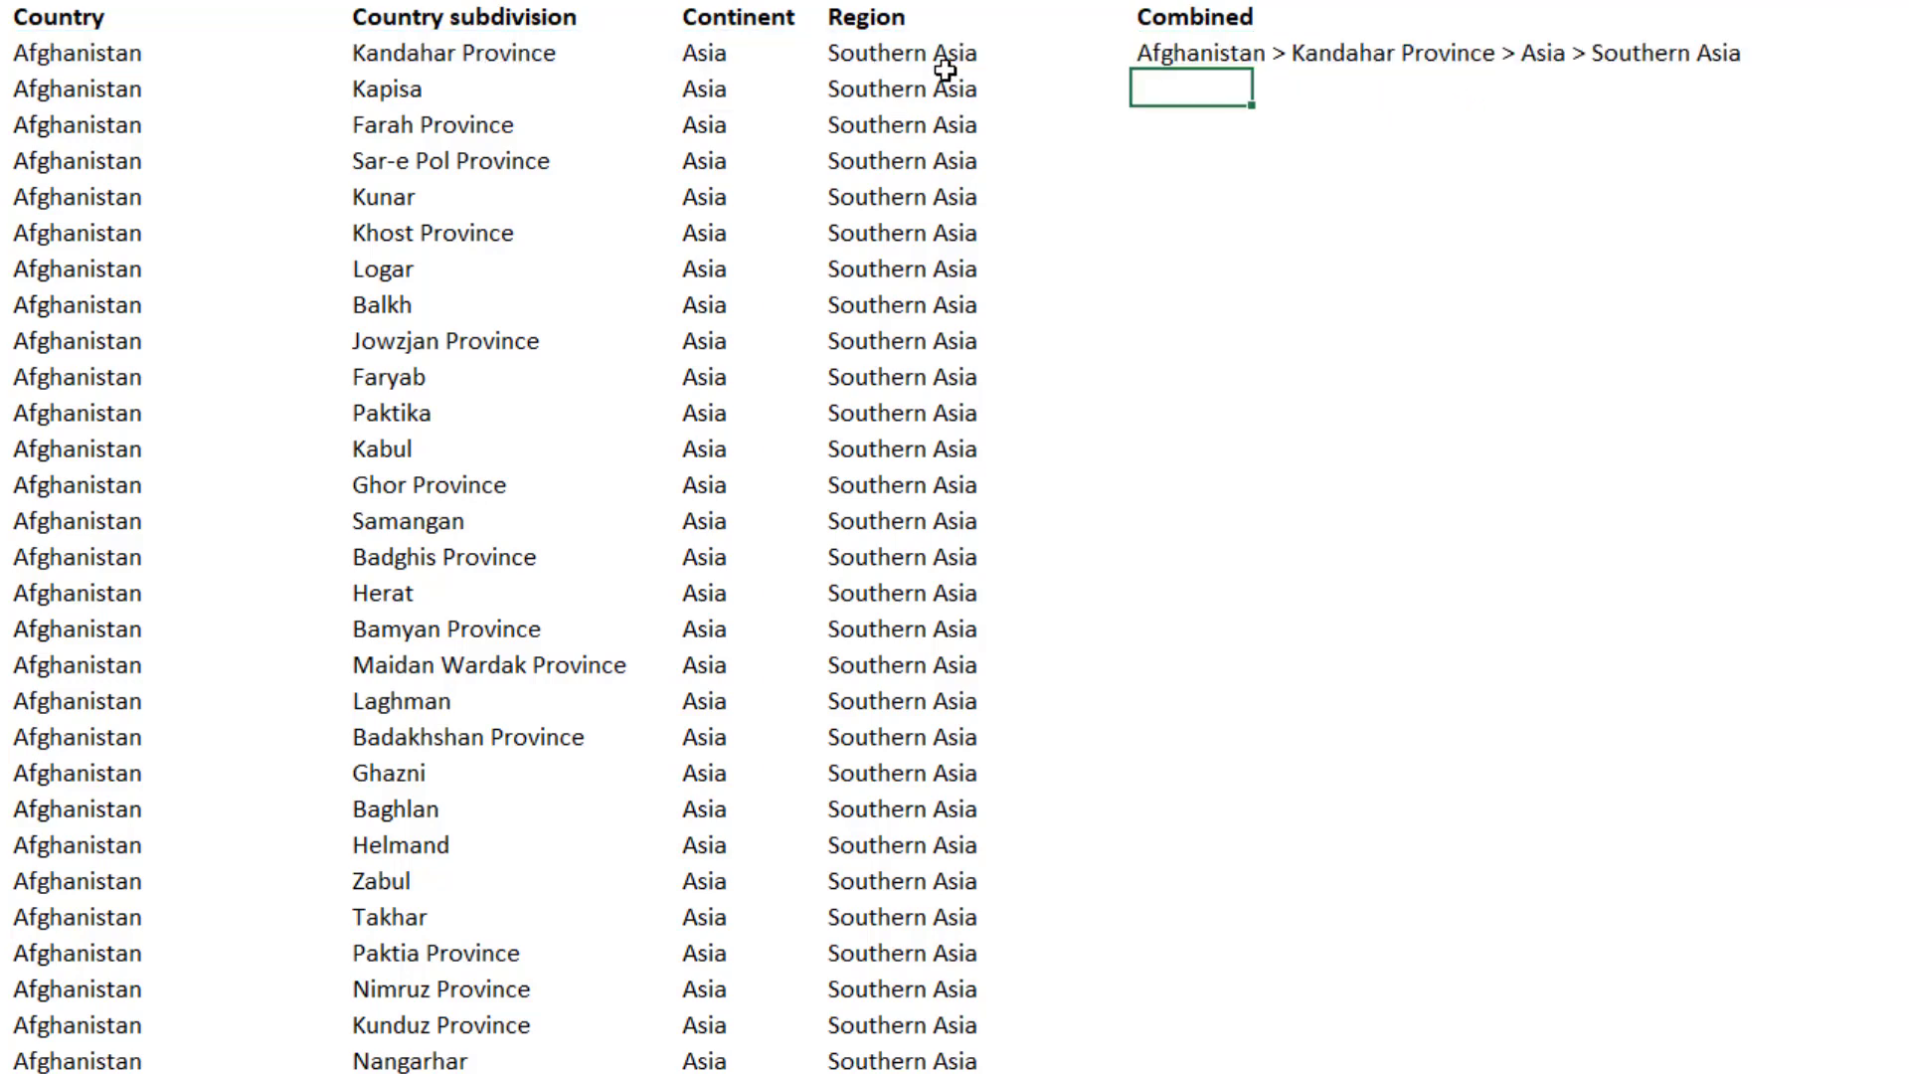
Fill the Combined formula down the whole location list
left_click(1194, 57)
double_click(1255, 67)
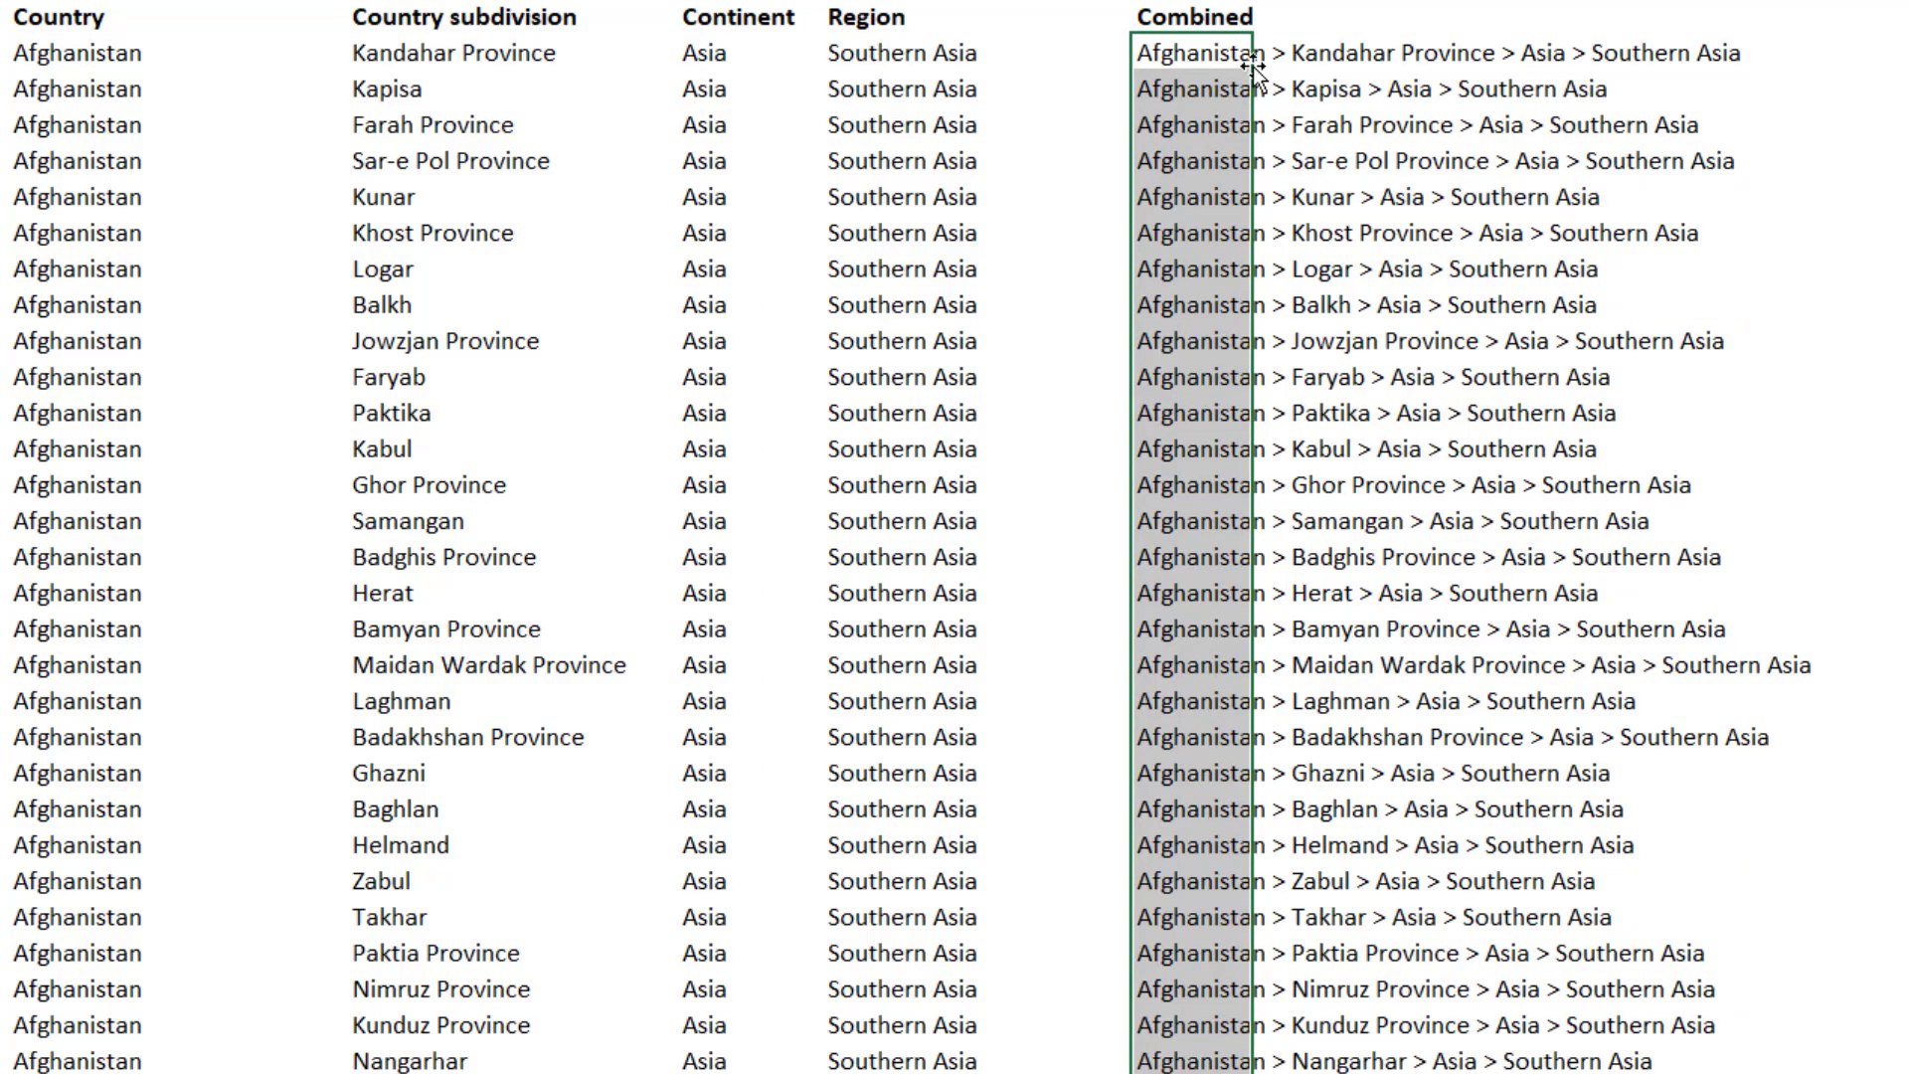
scroll(1212, 348, "down", 20)
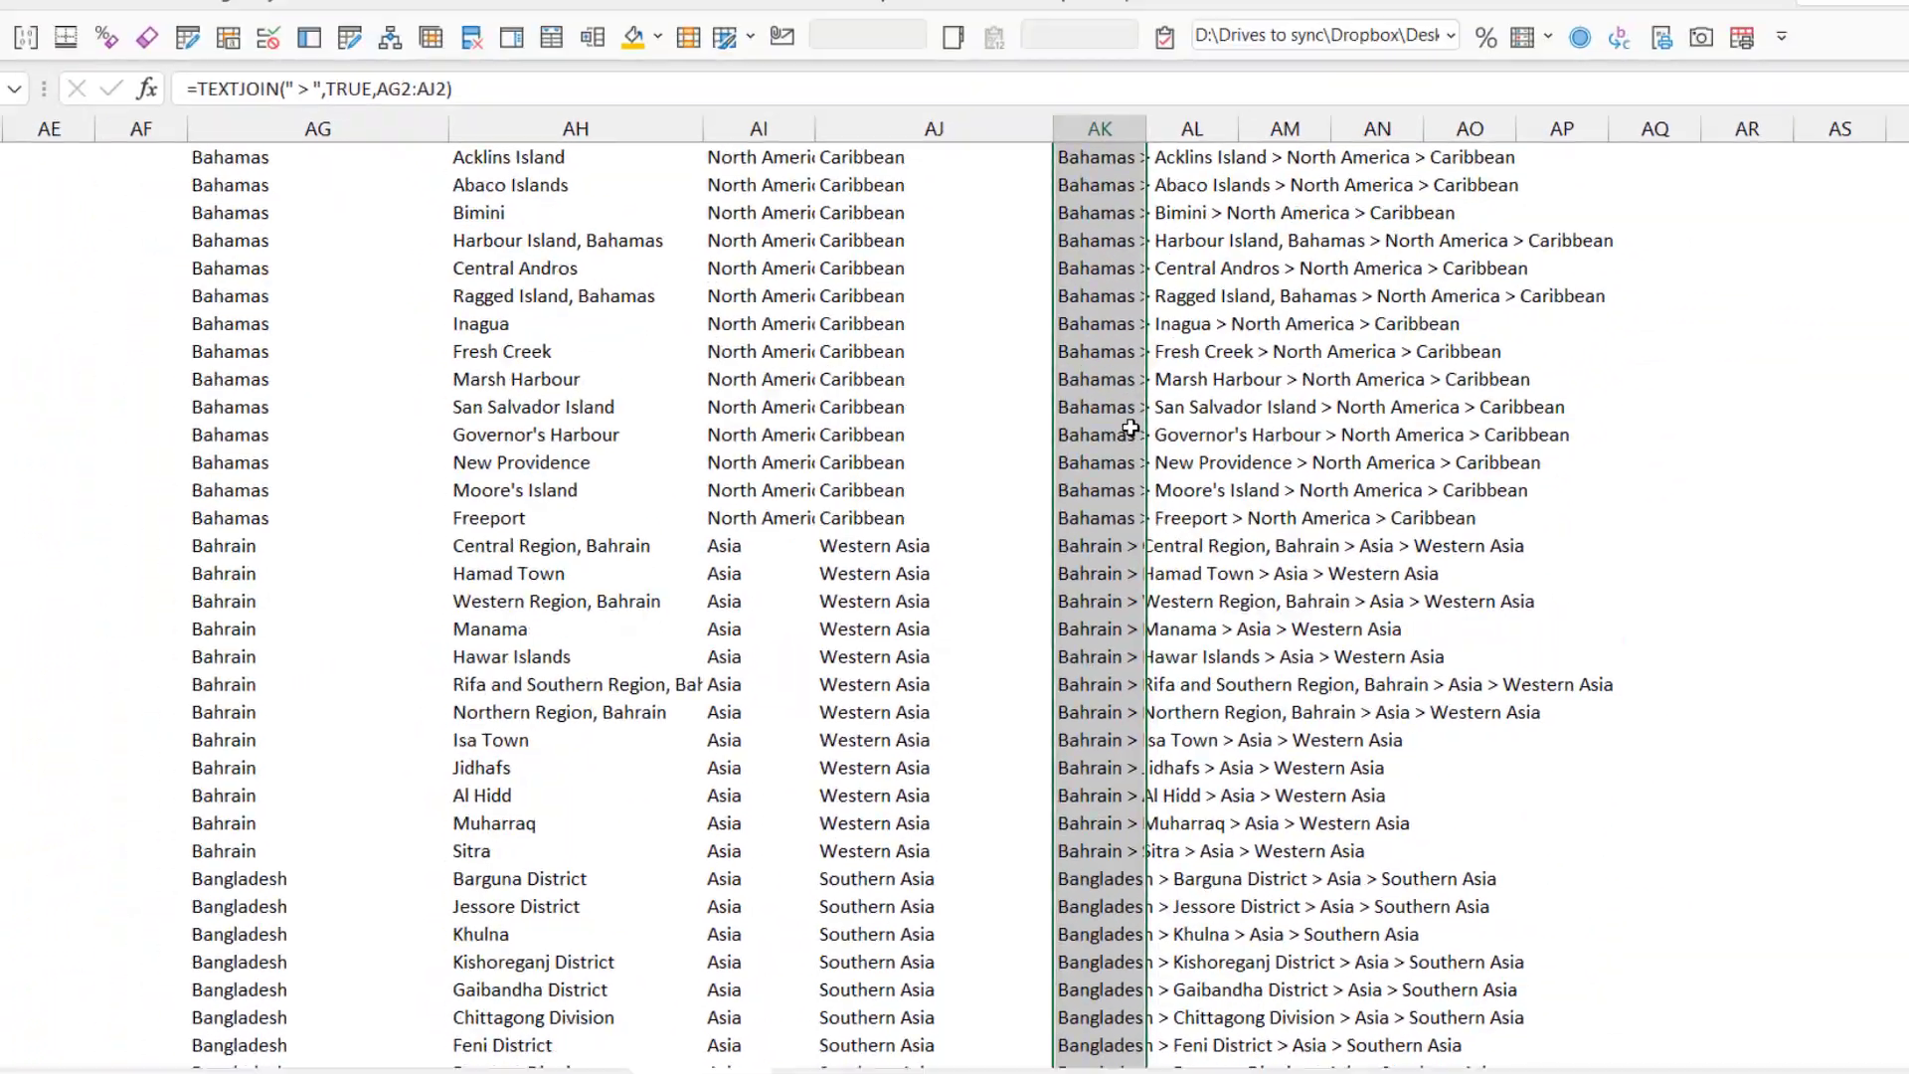
scroll(1131, 428, "down", 15)
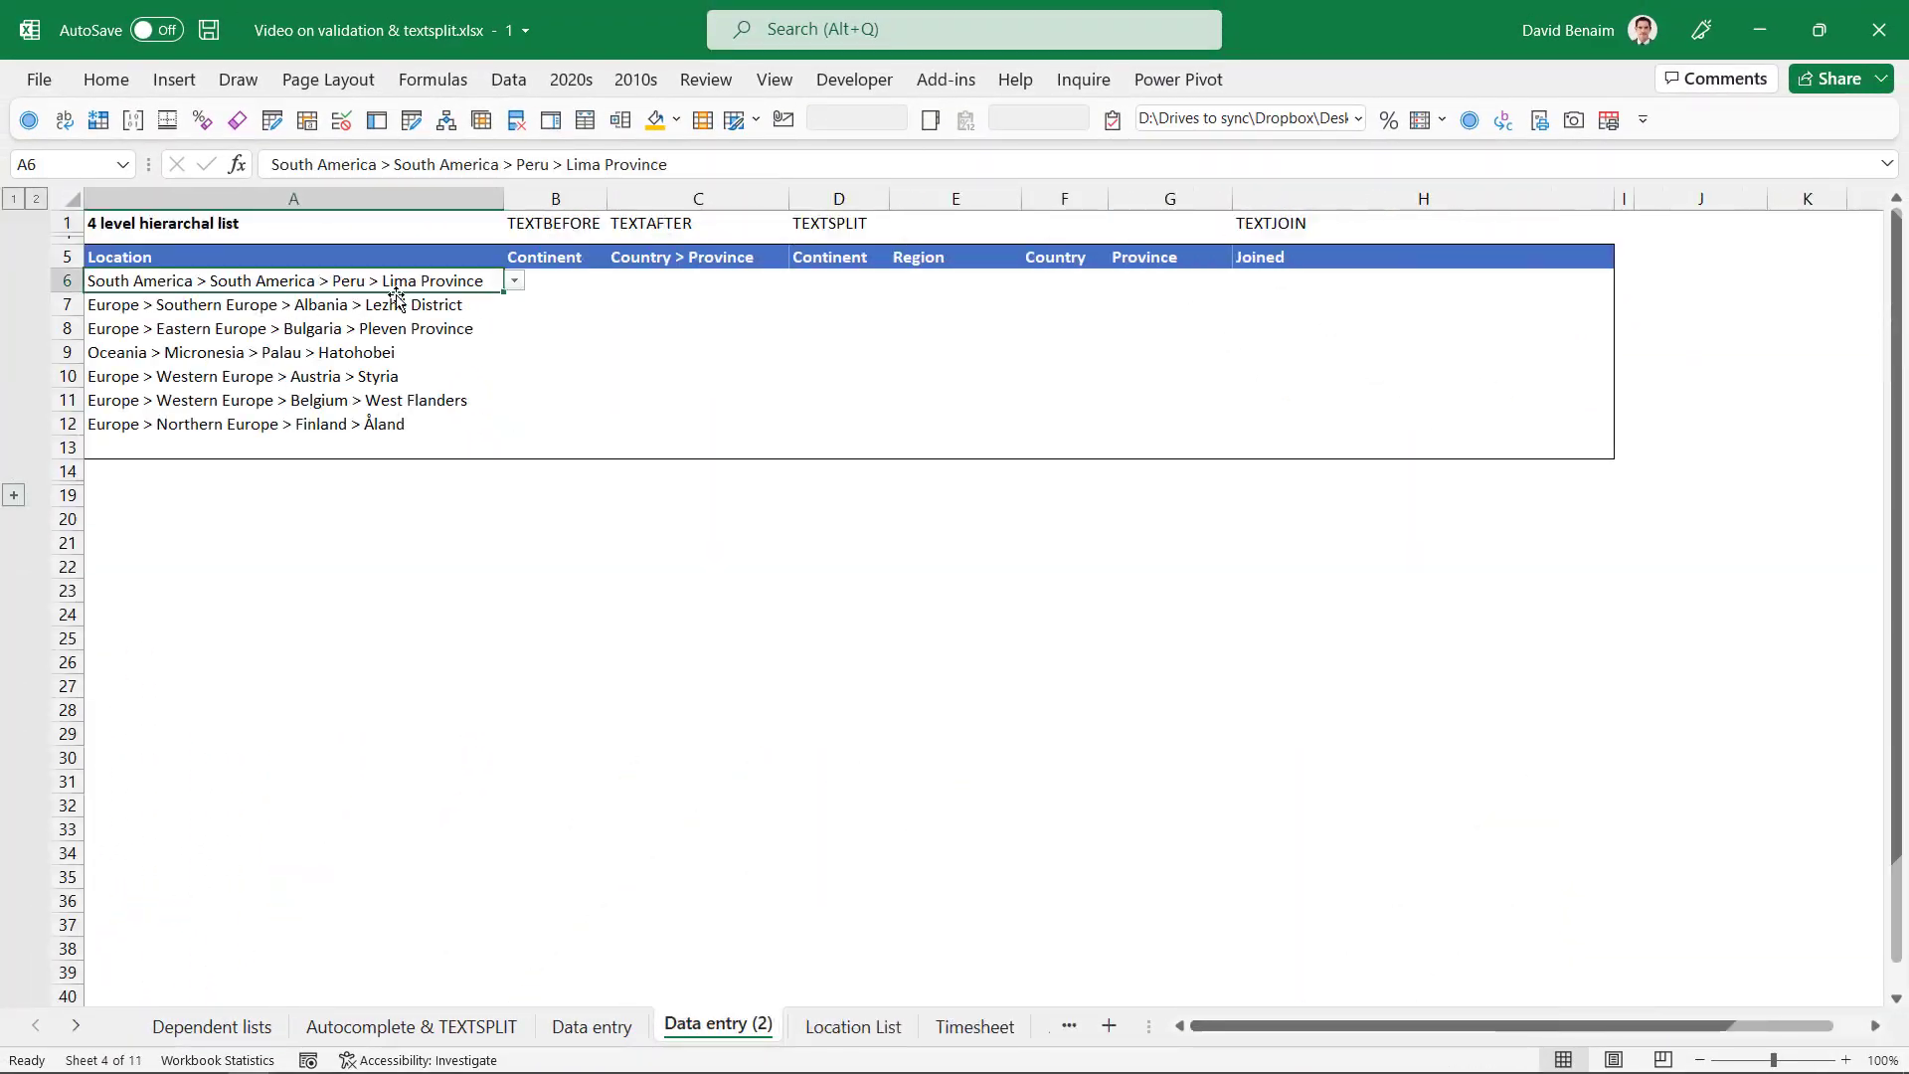
Enter =TEXTBEFORE(A6," > ") in B6 and fill it down to B12
left_click(395, 353)
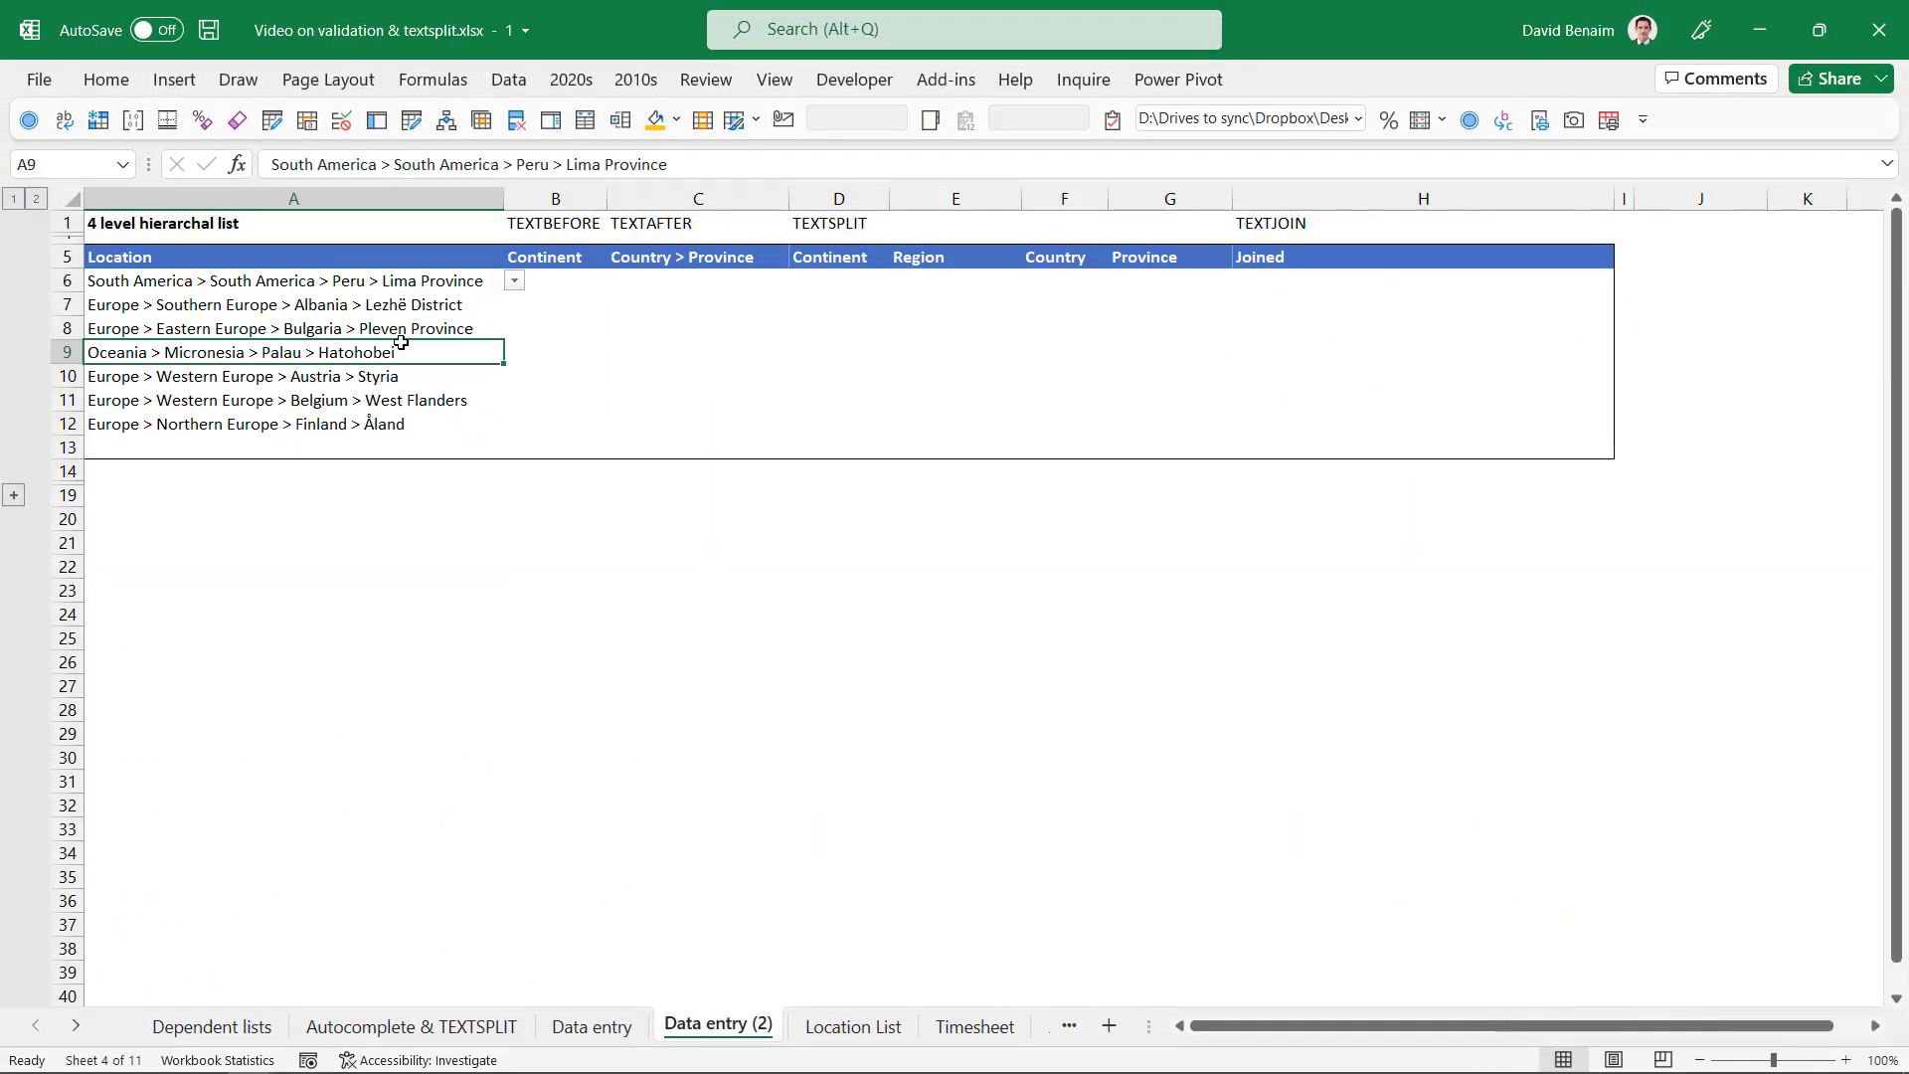
left_click(563, 282)
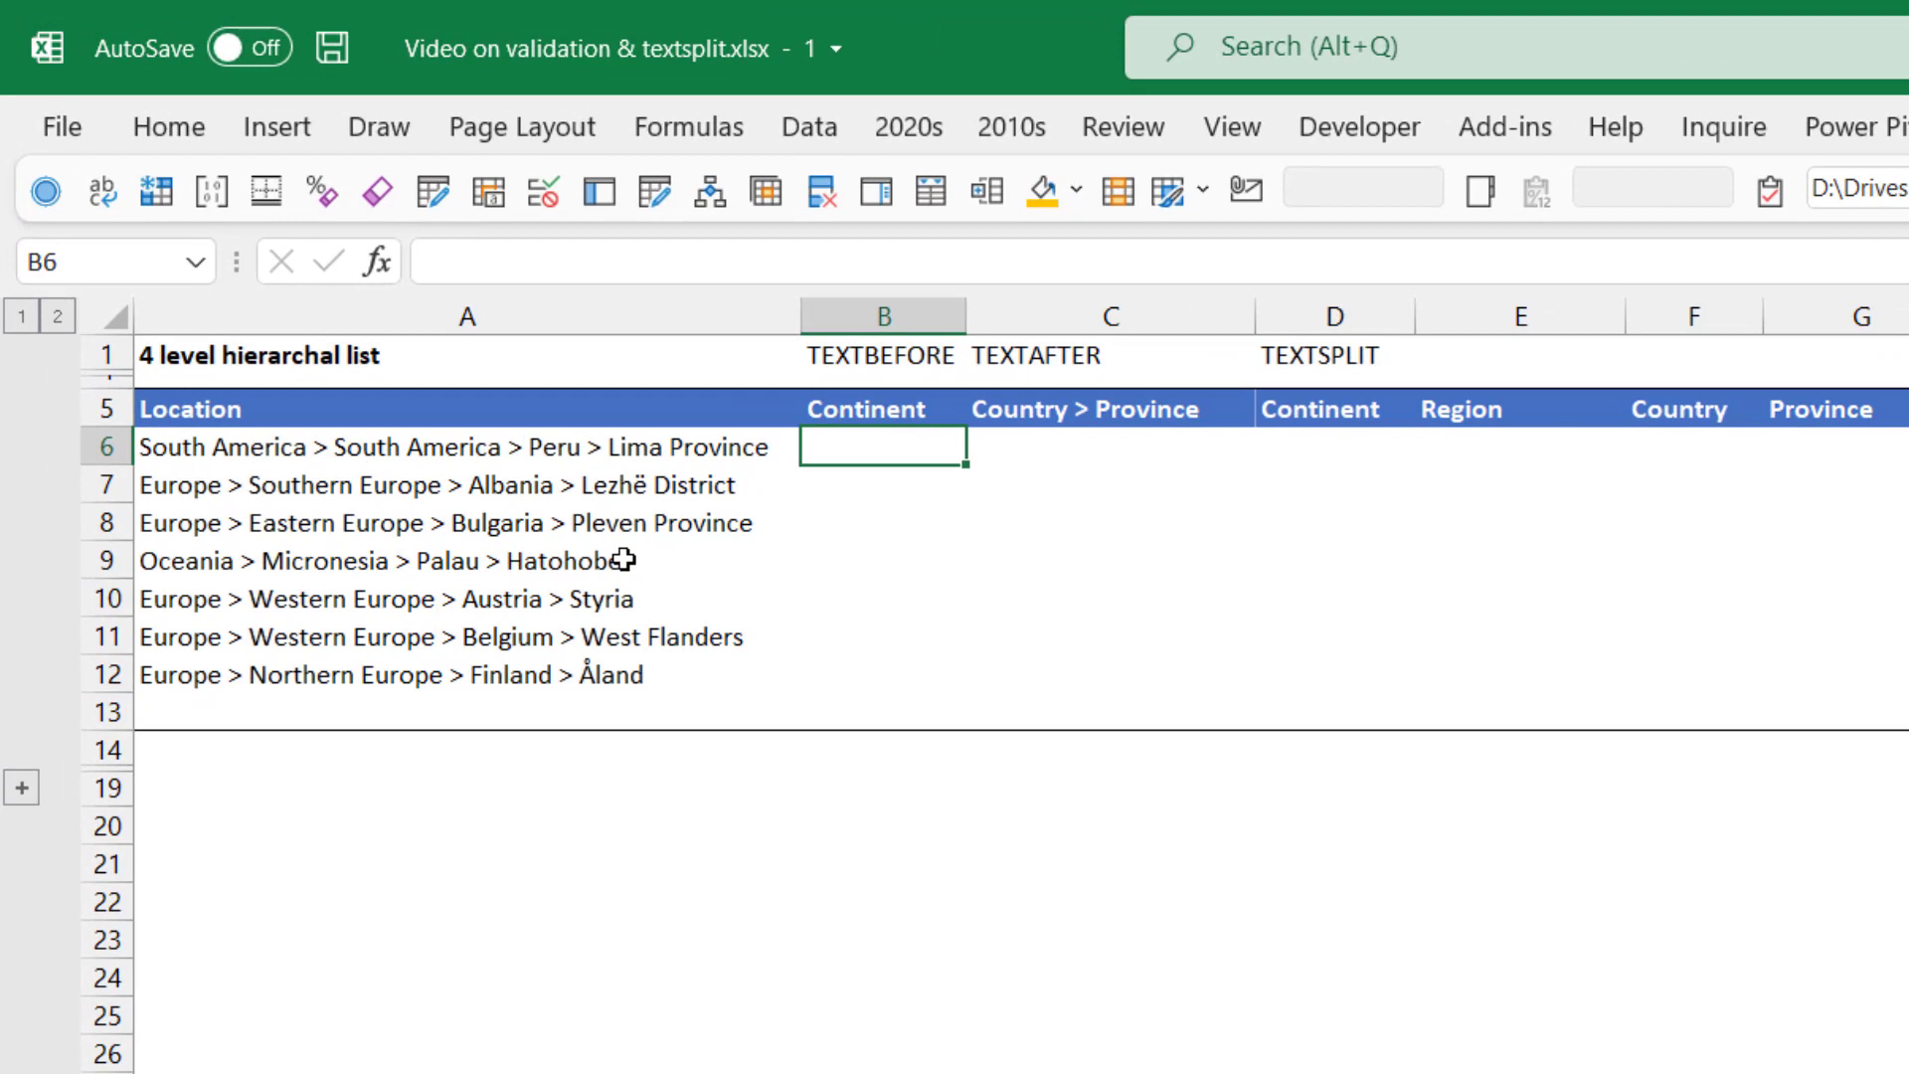
type("=tex")
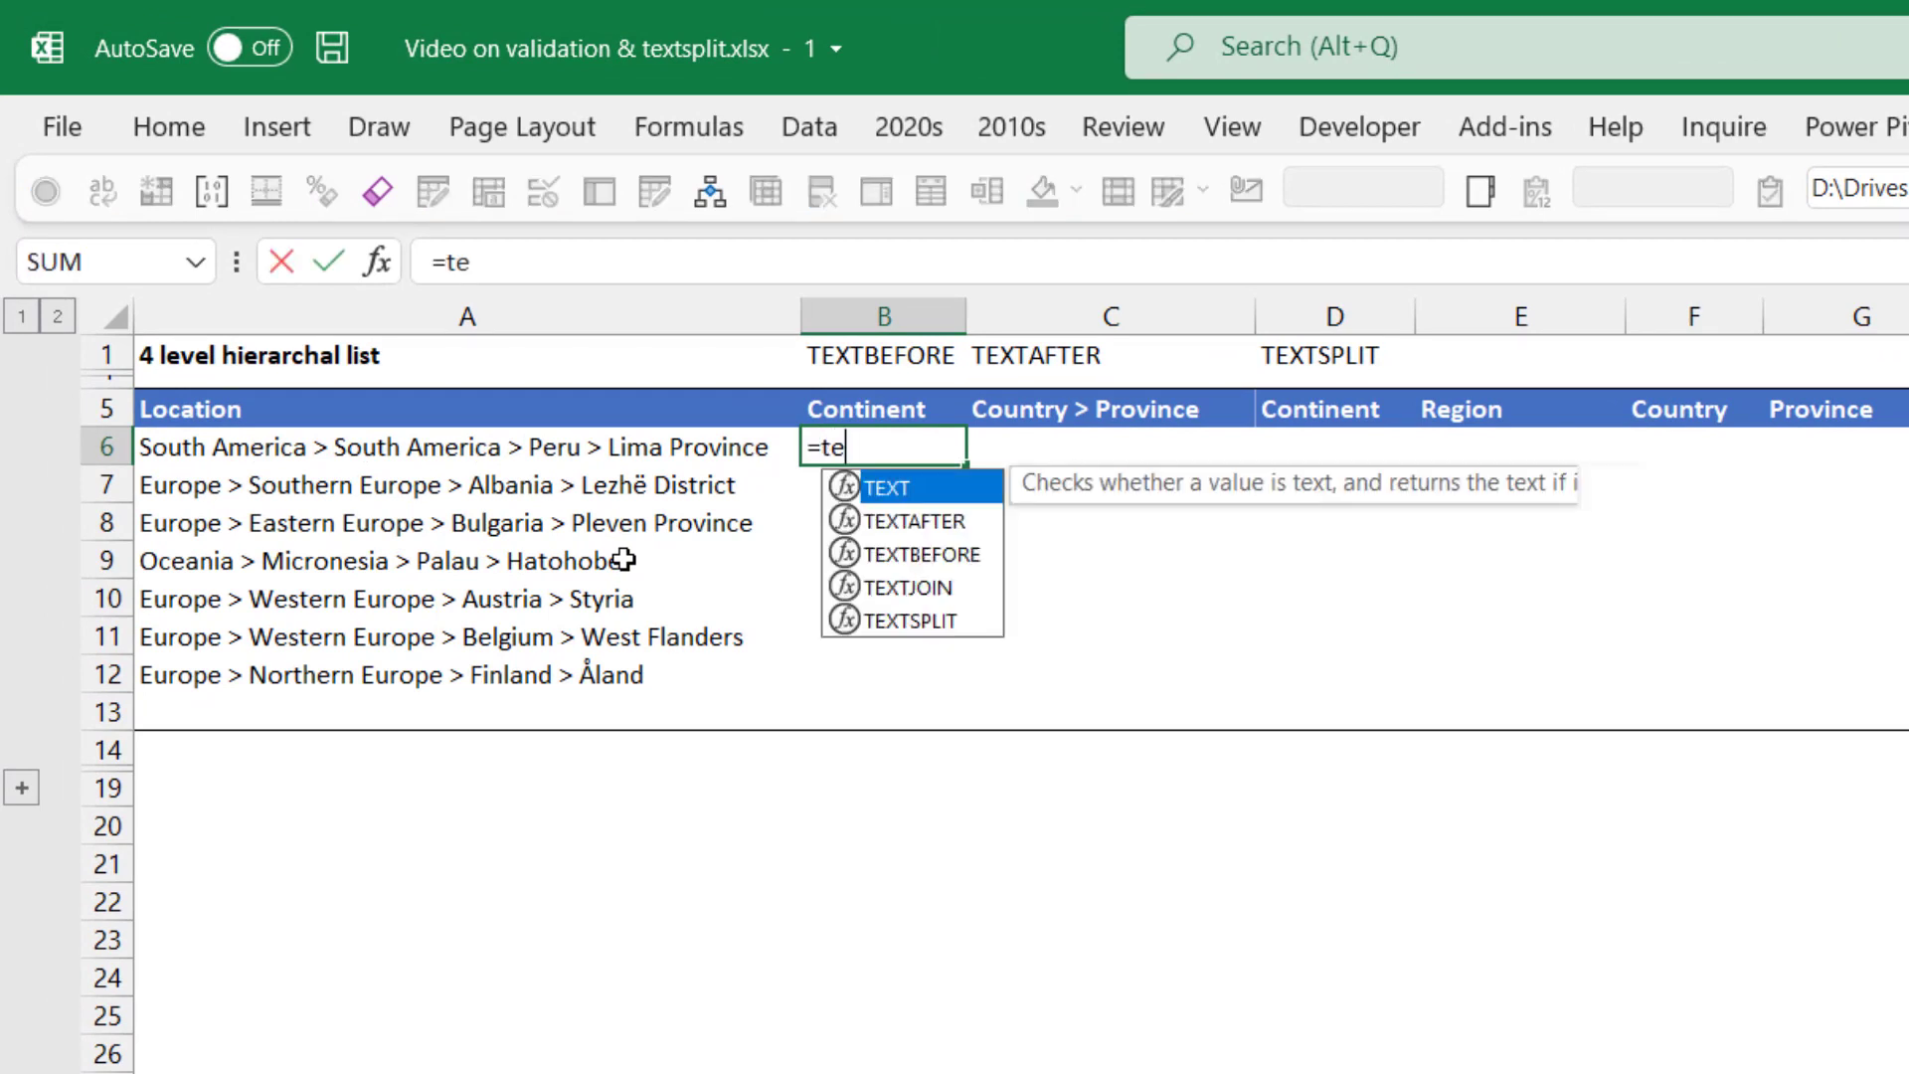
key("Down")
key("Down")
key("Tab")
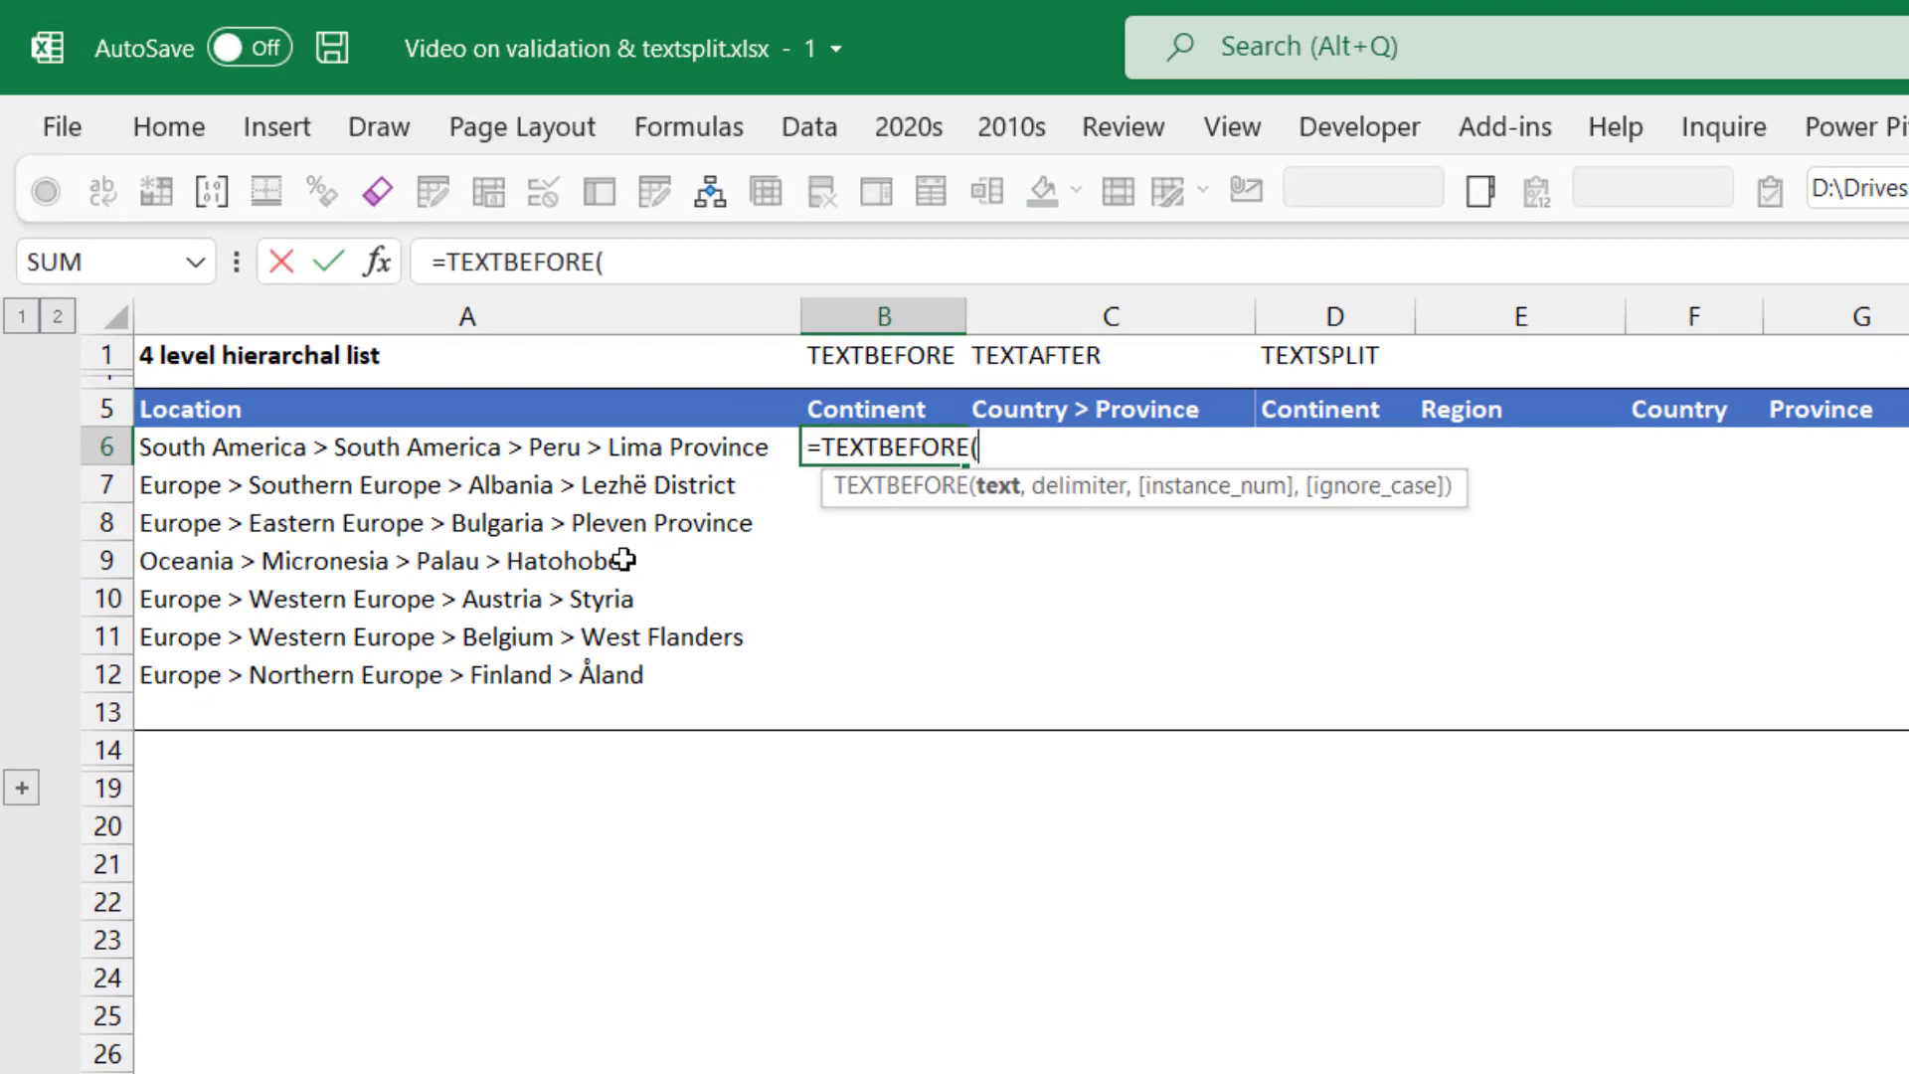
left_click(336, 454)
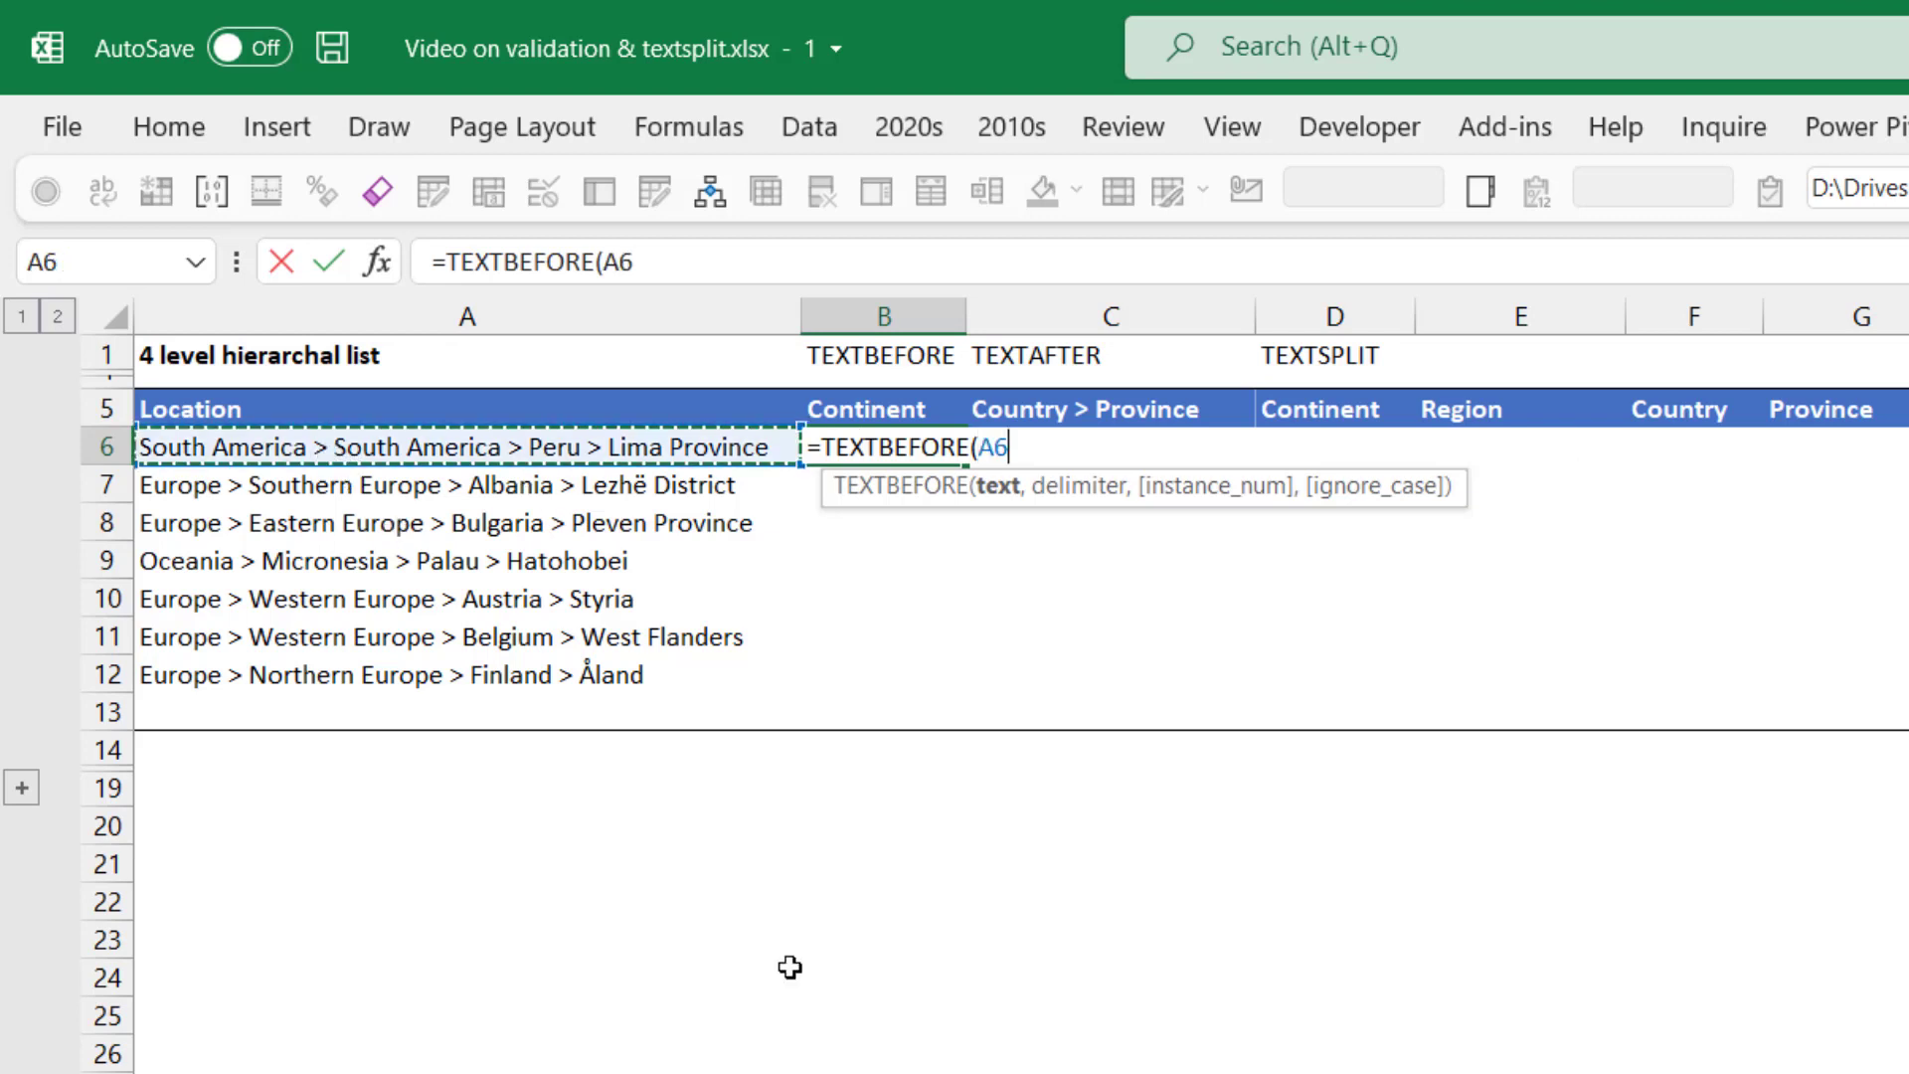
type(",\" >")
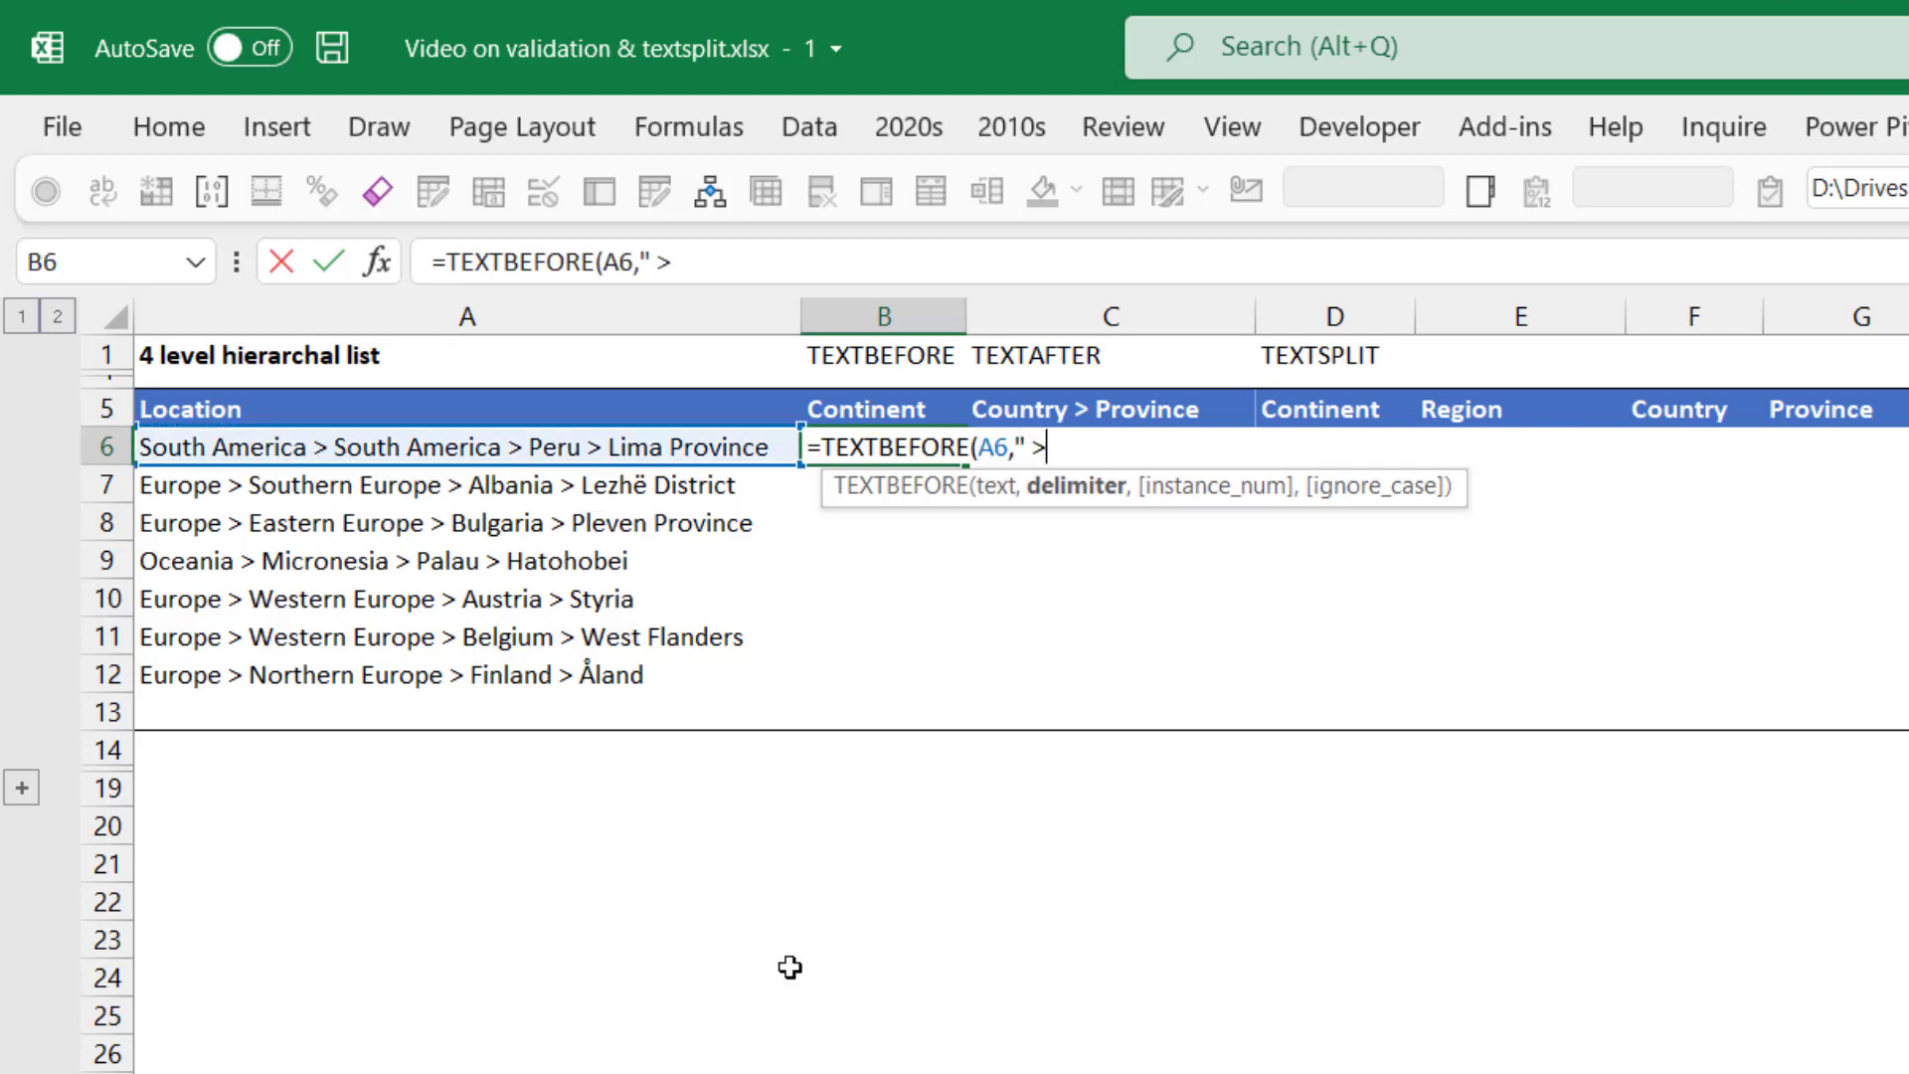
type(" \",")
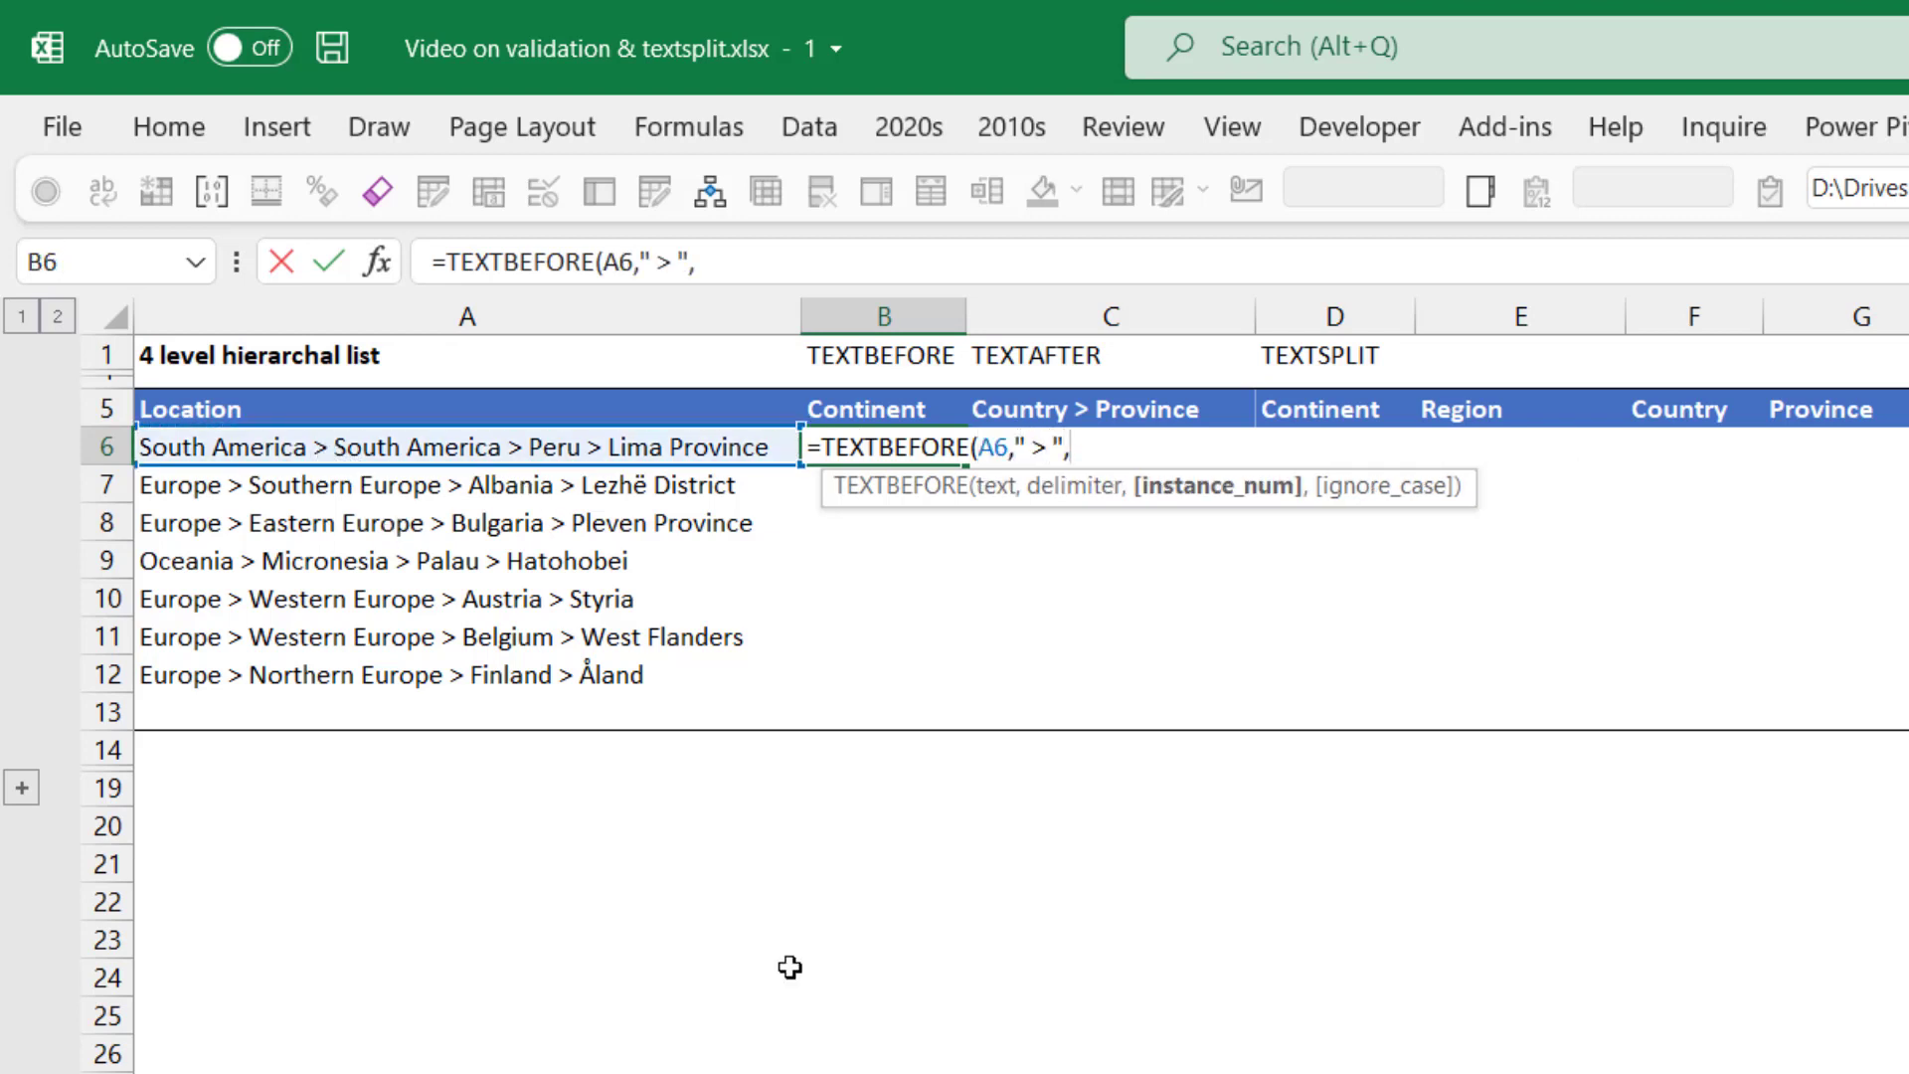
key("BackSpace")
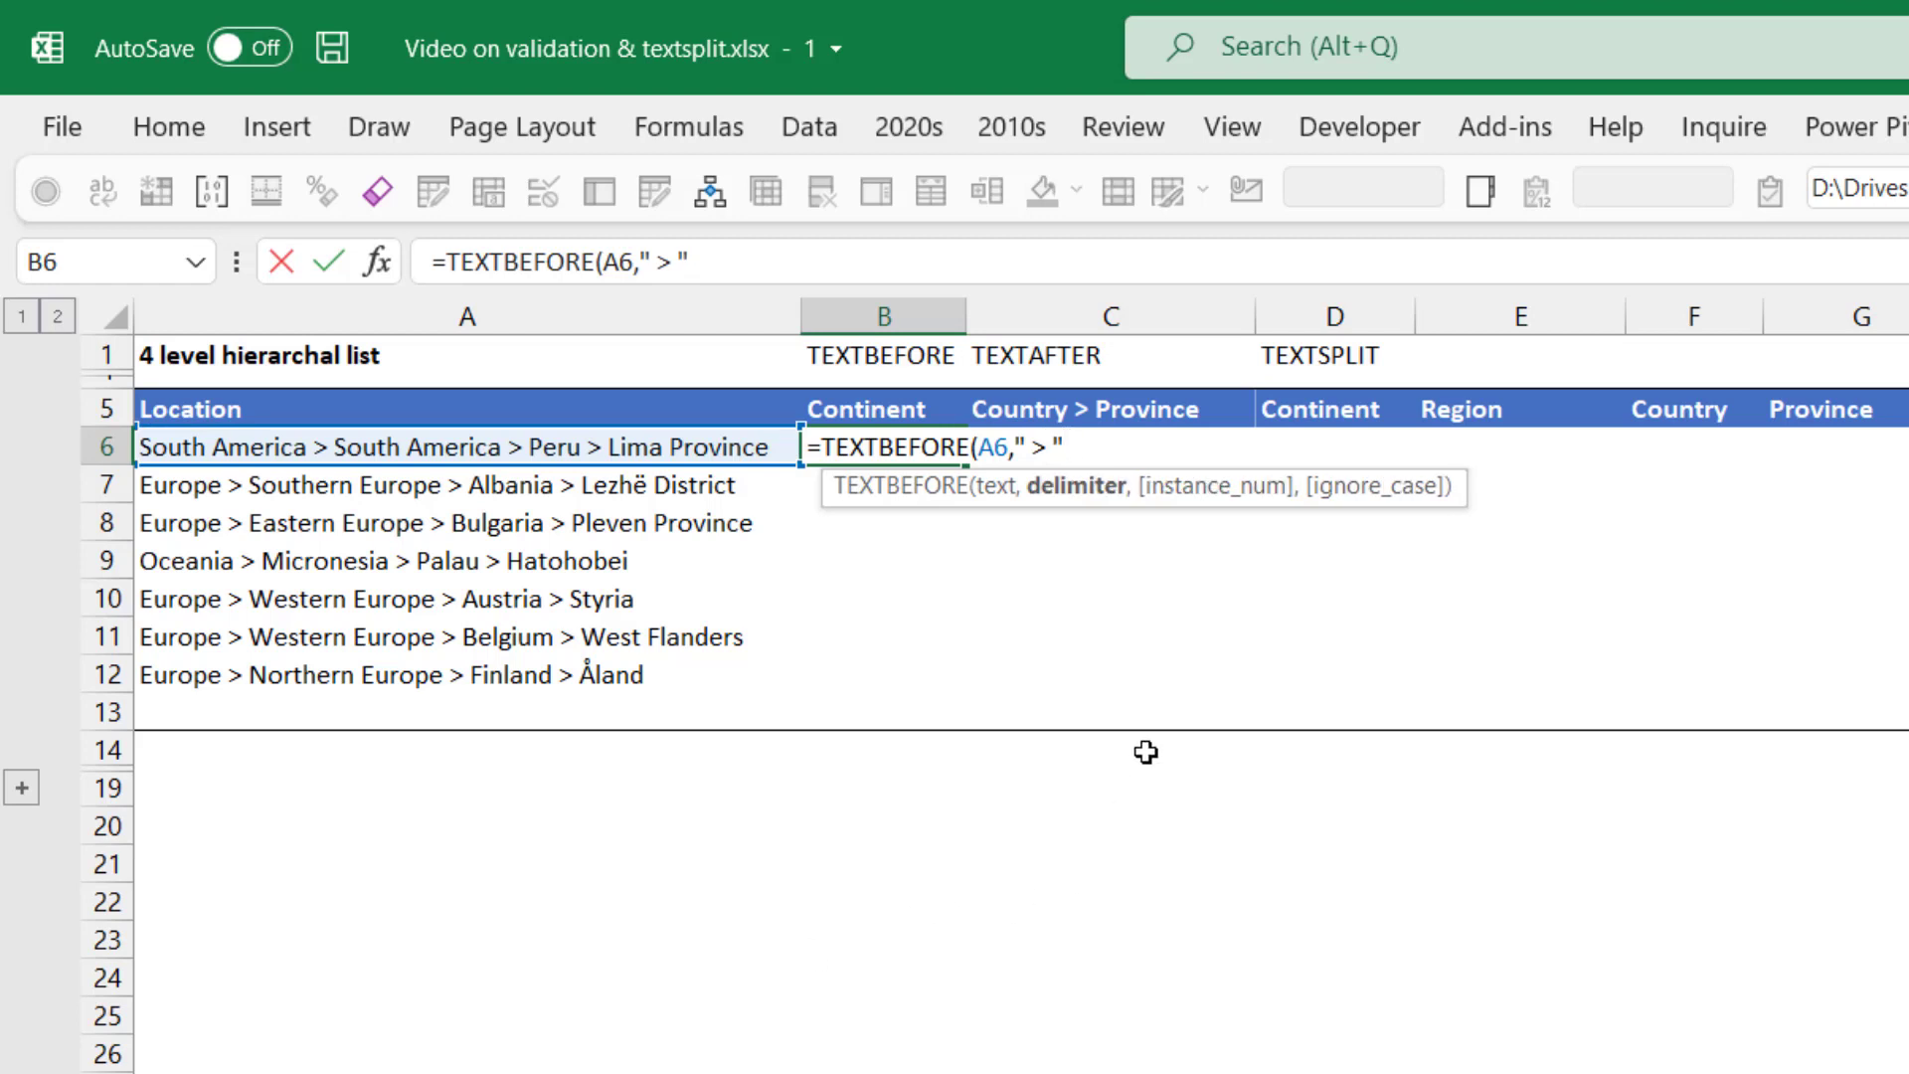
type(")")
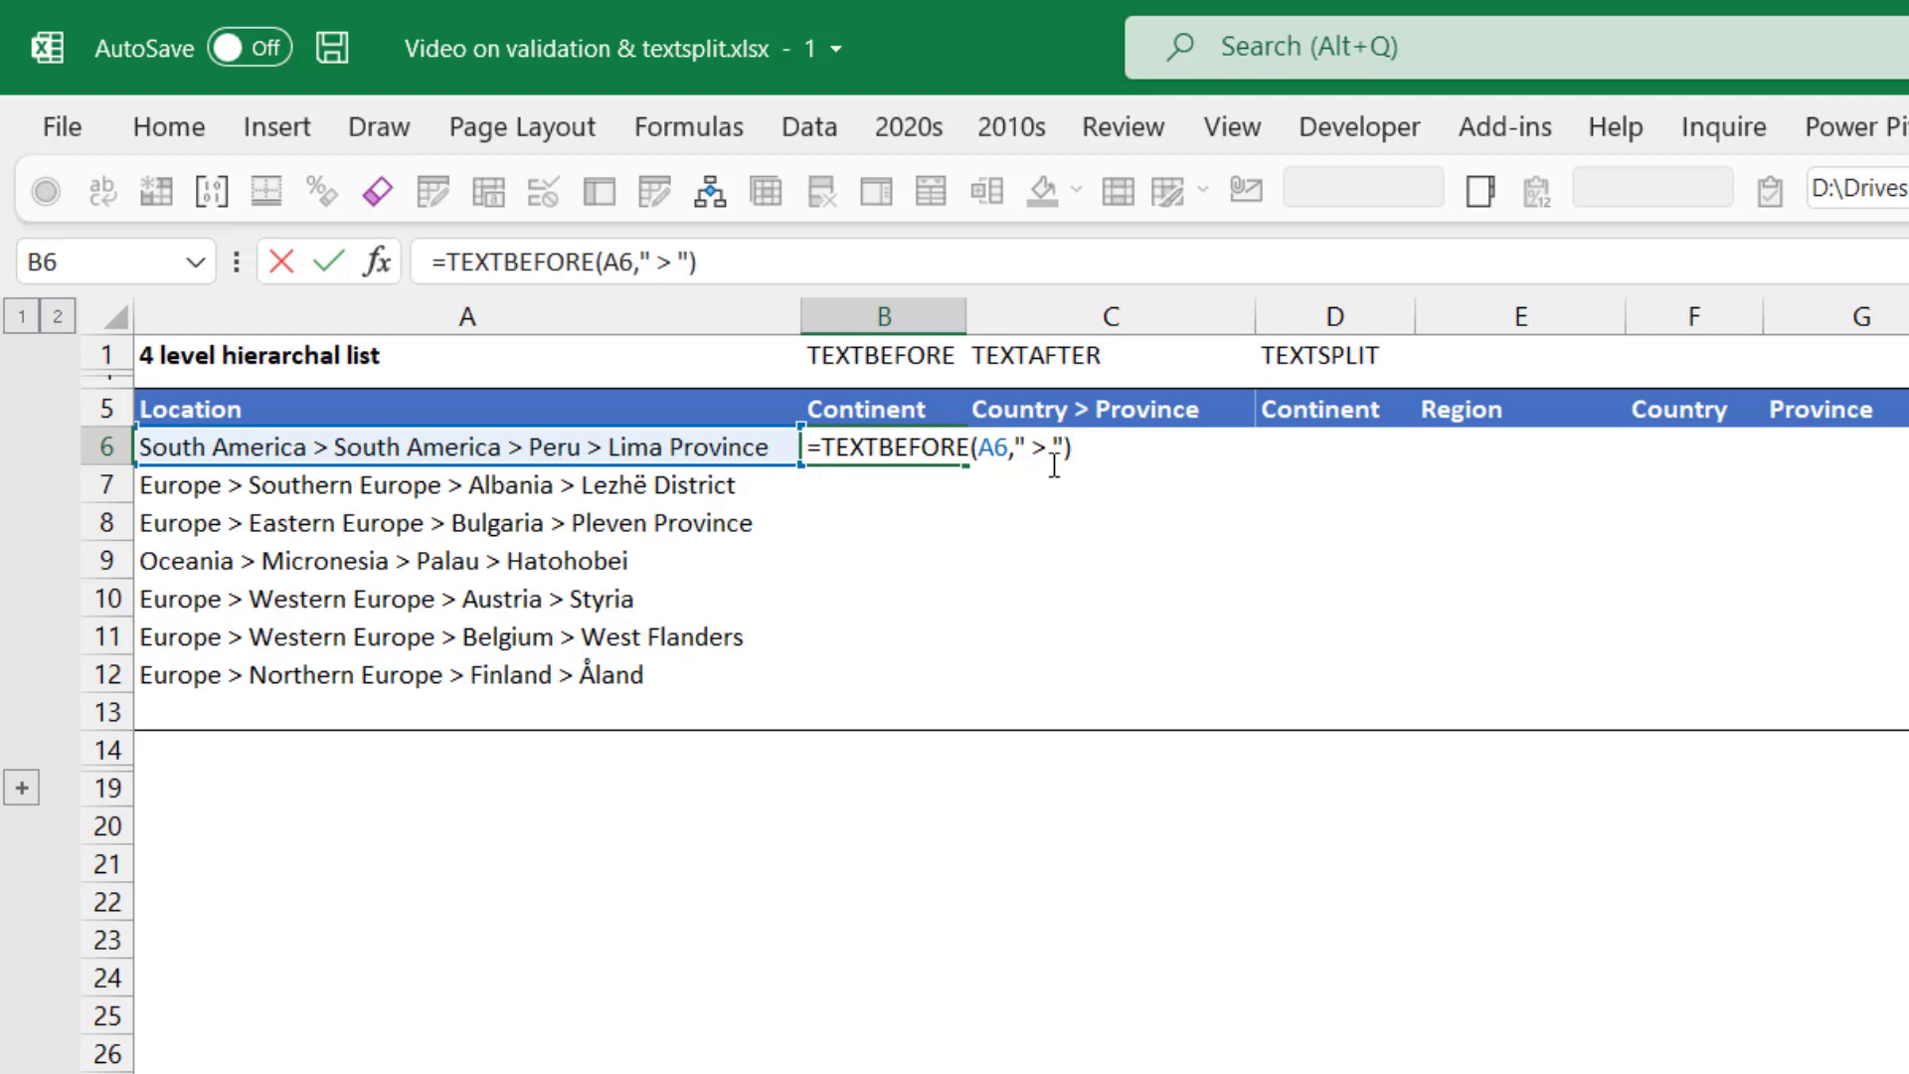
key("ctrl+Return")
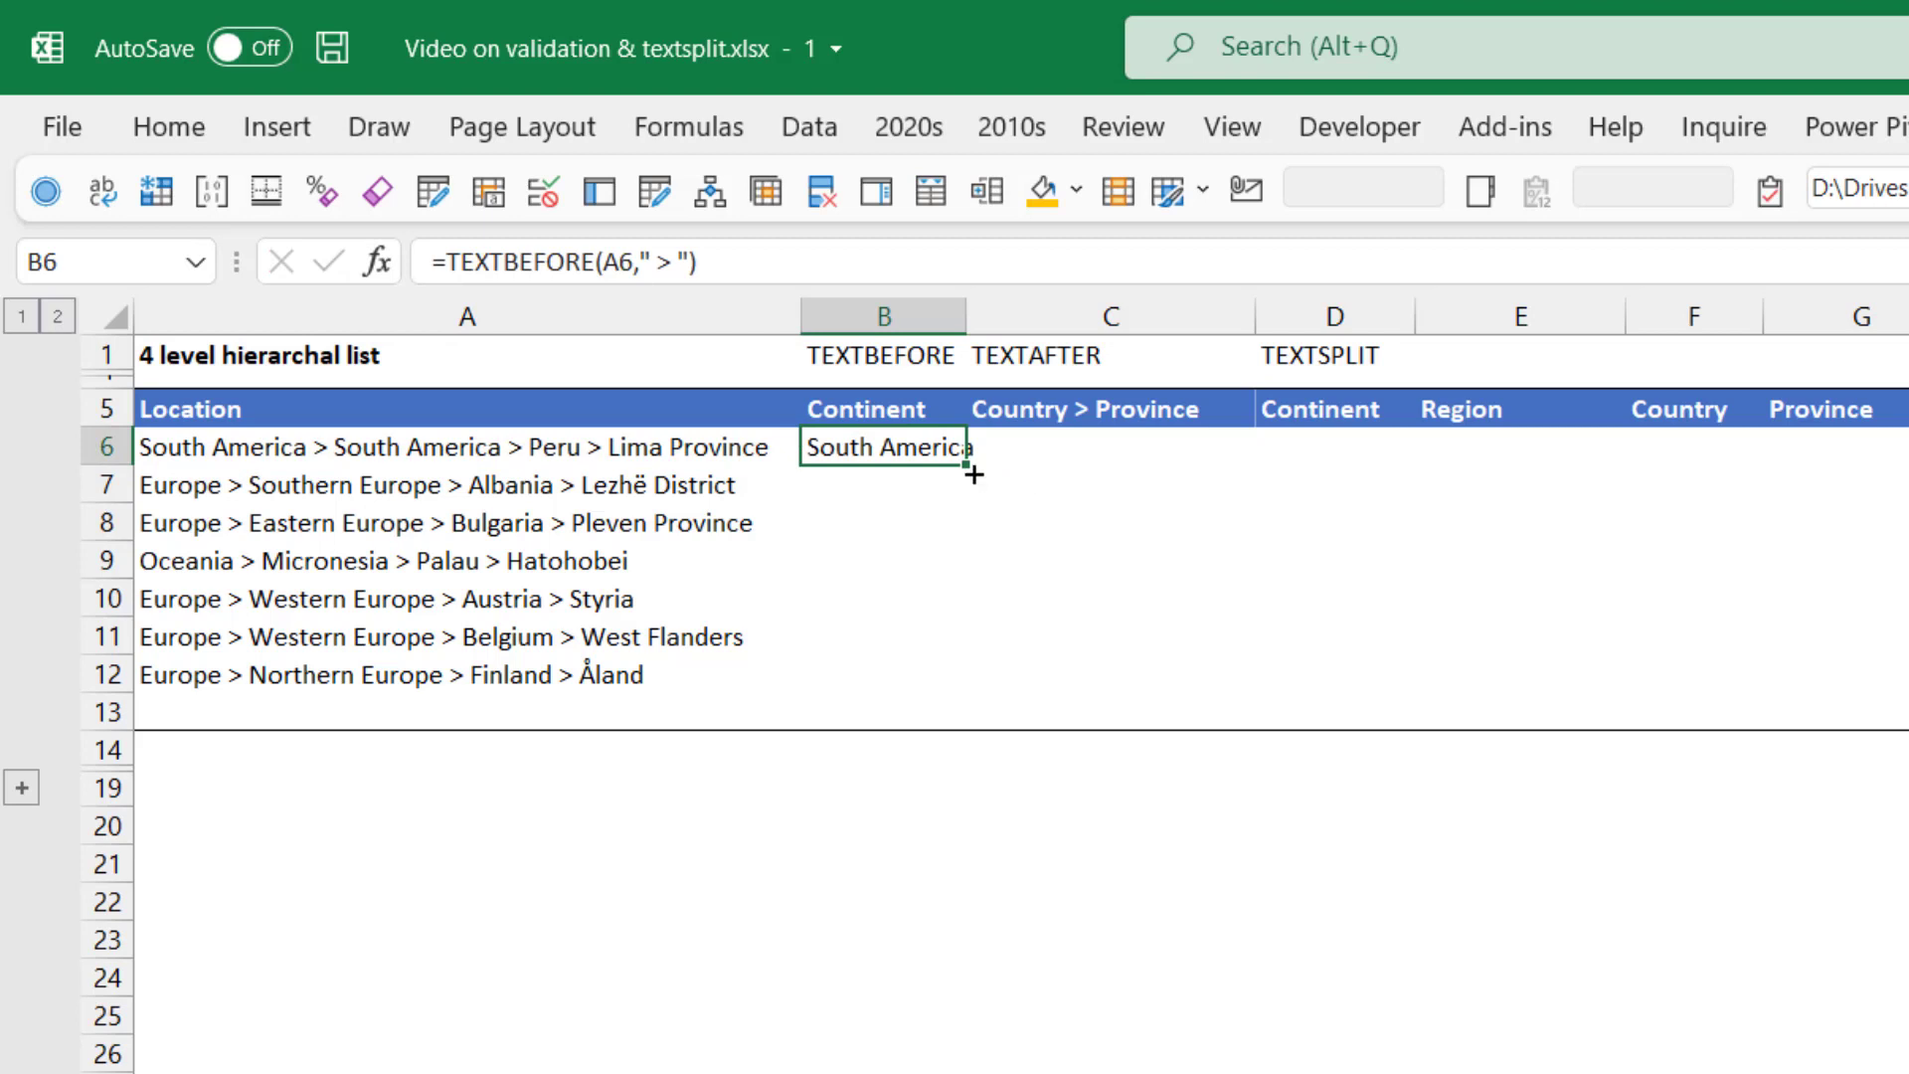
left_click_drag(968, 469, 912, 699)
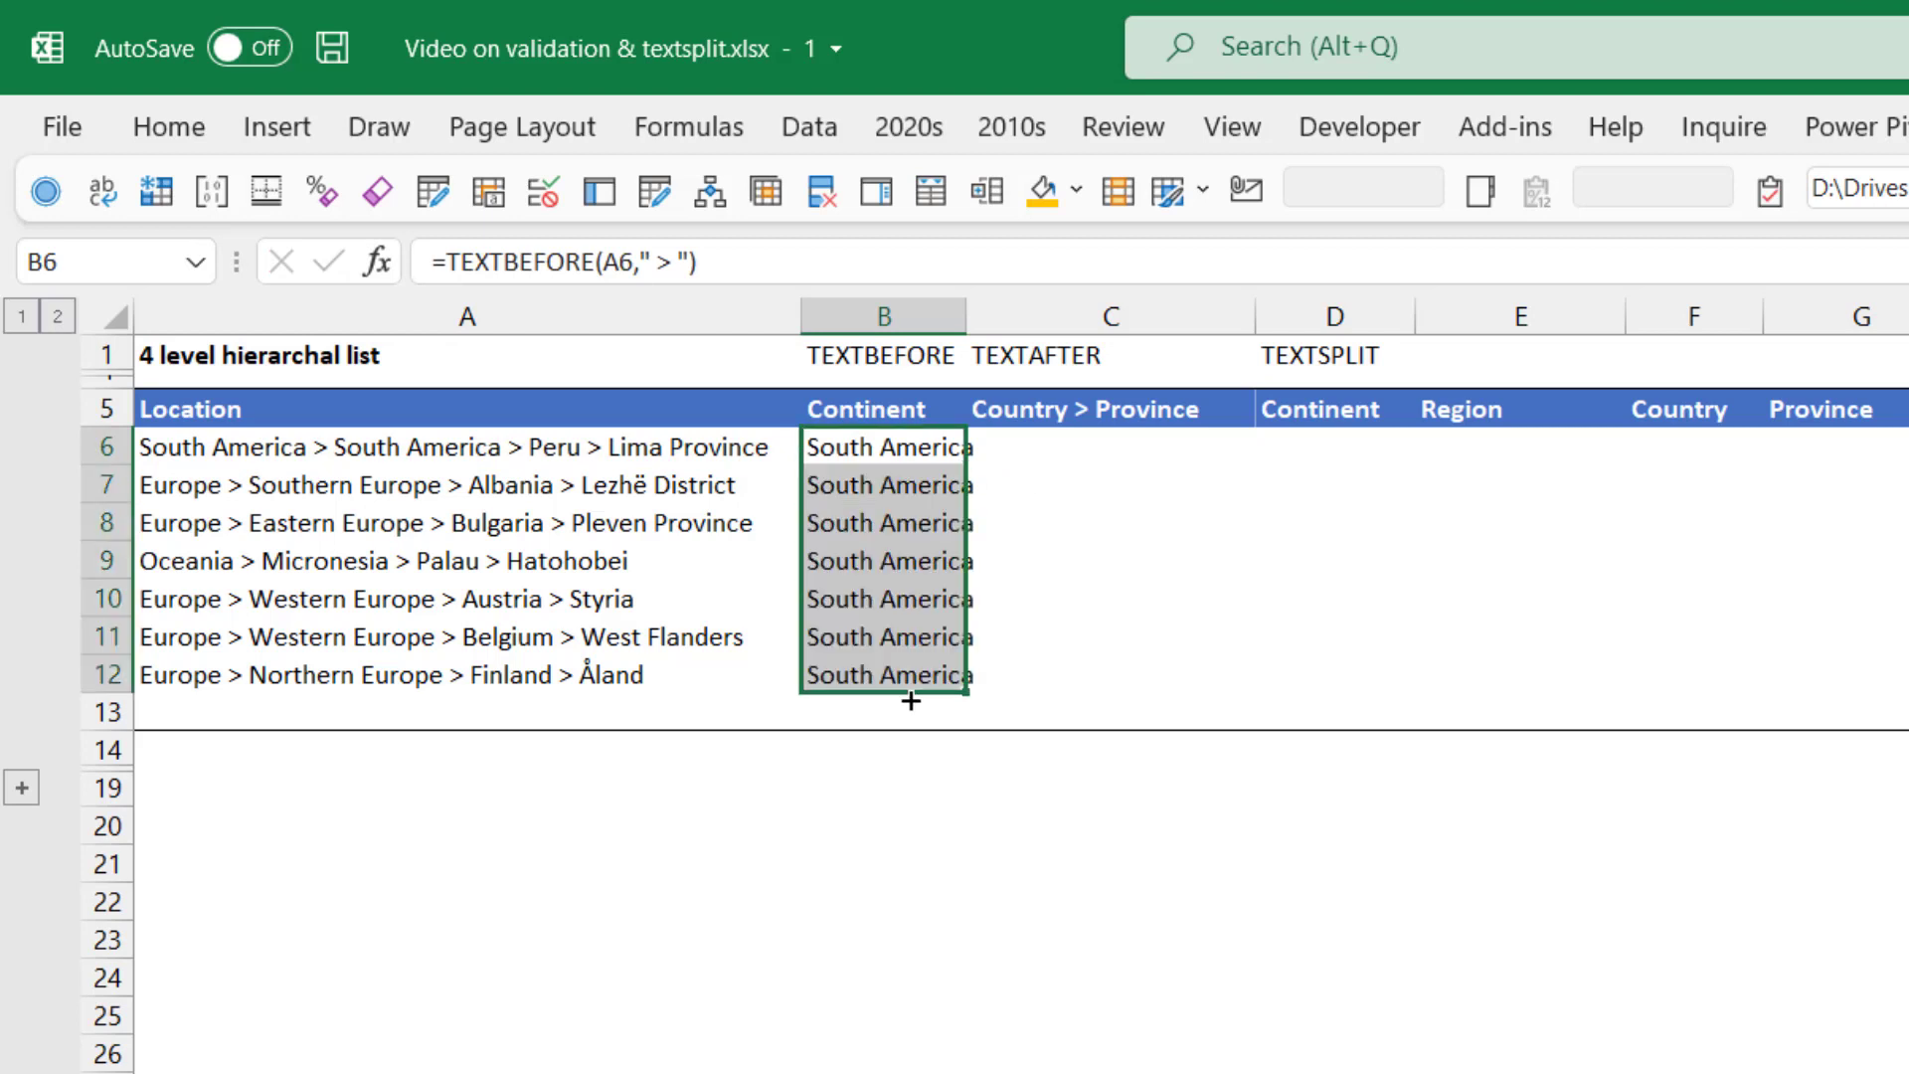
Enter =TEXTAFTER(A6," > ",2) in C6 and fill it down to C12
left_click(1093, 448)
type("=texta")
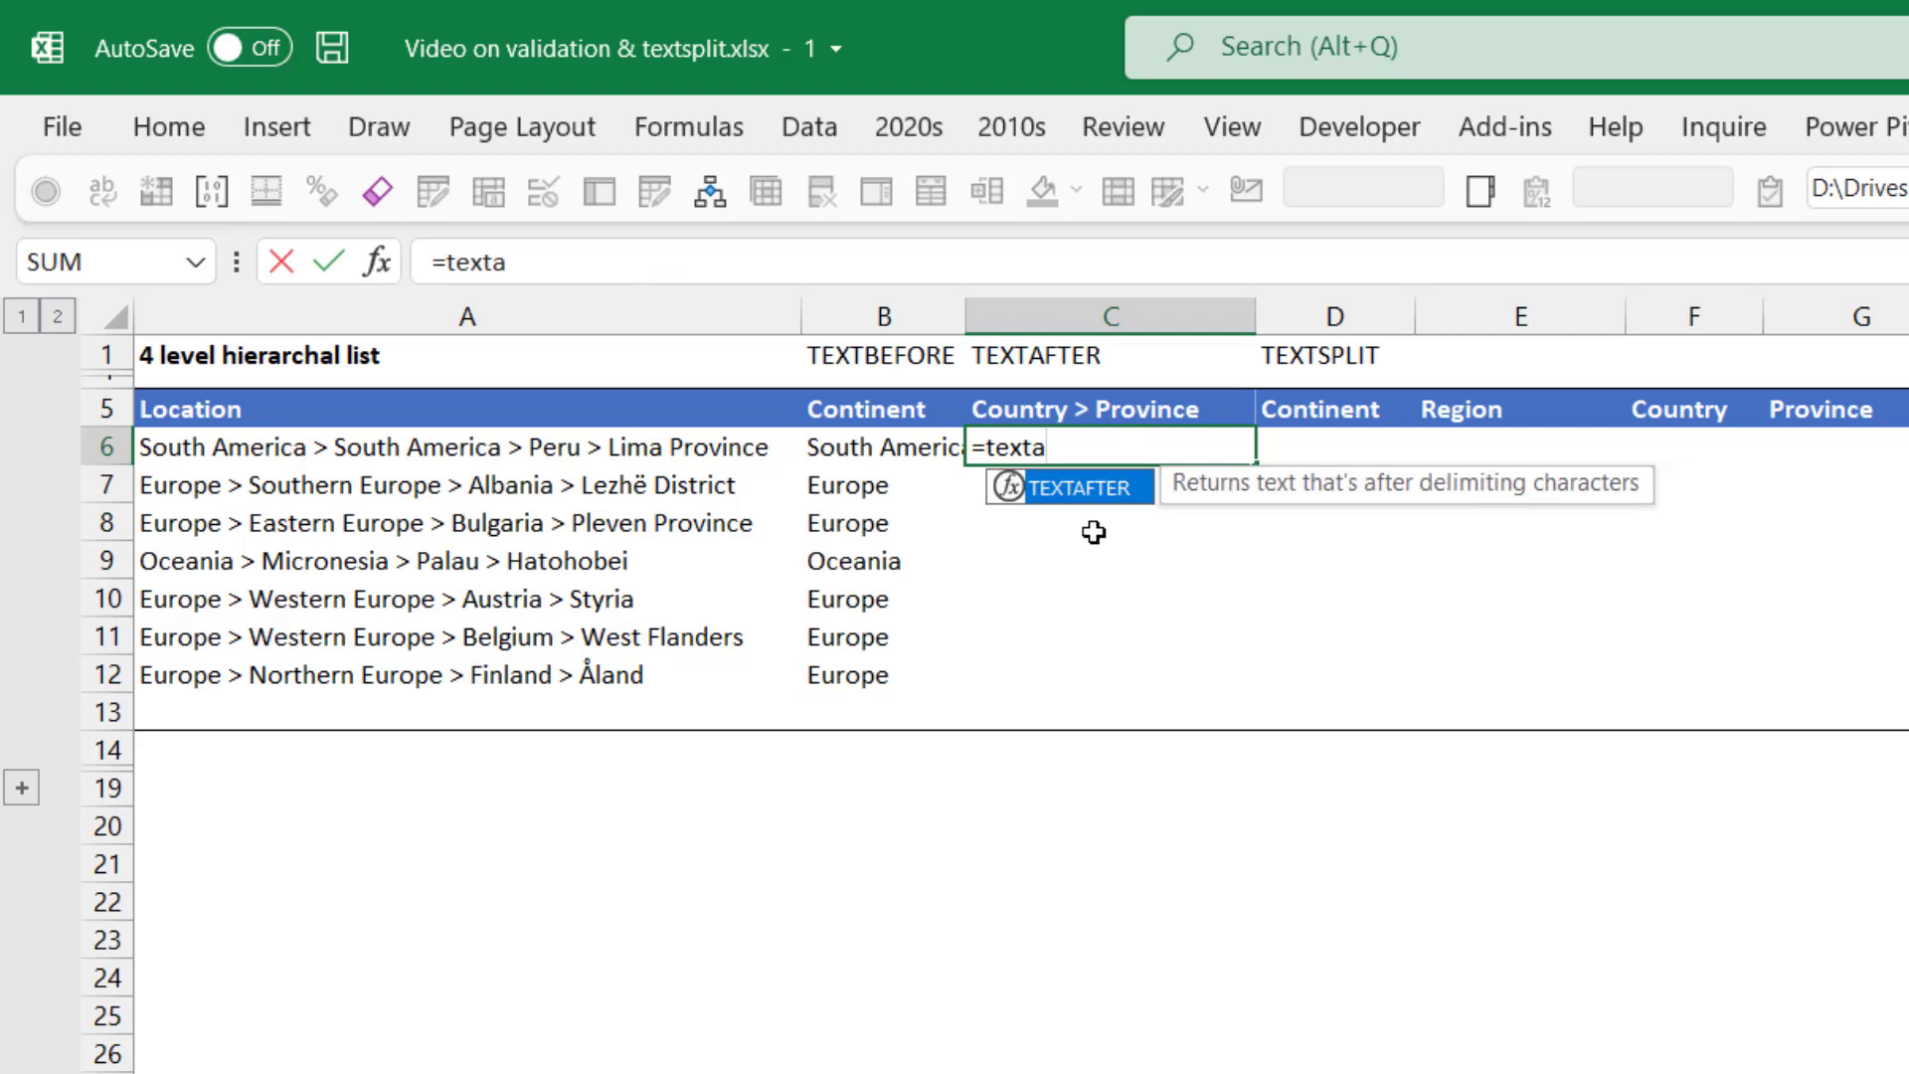
key("Tab")
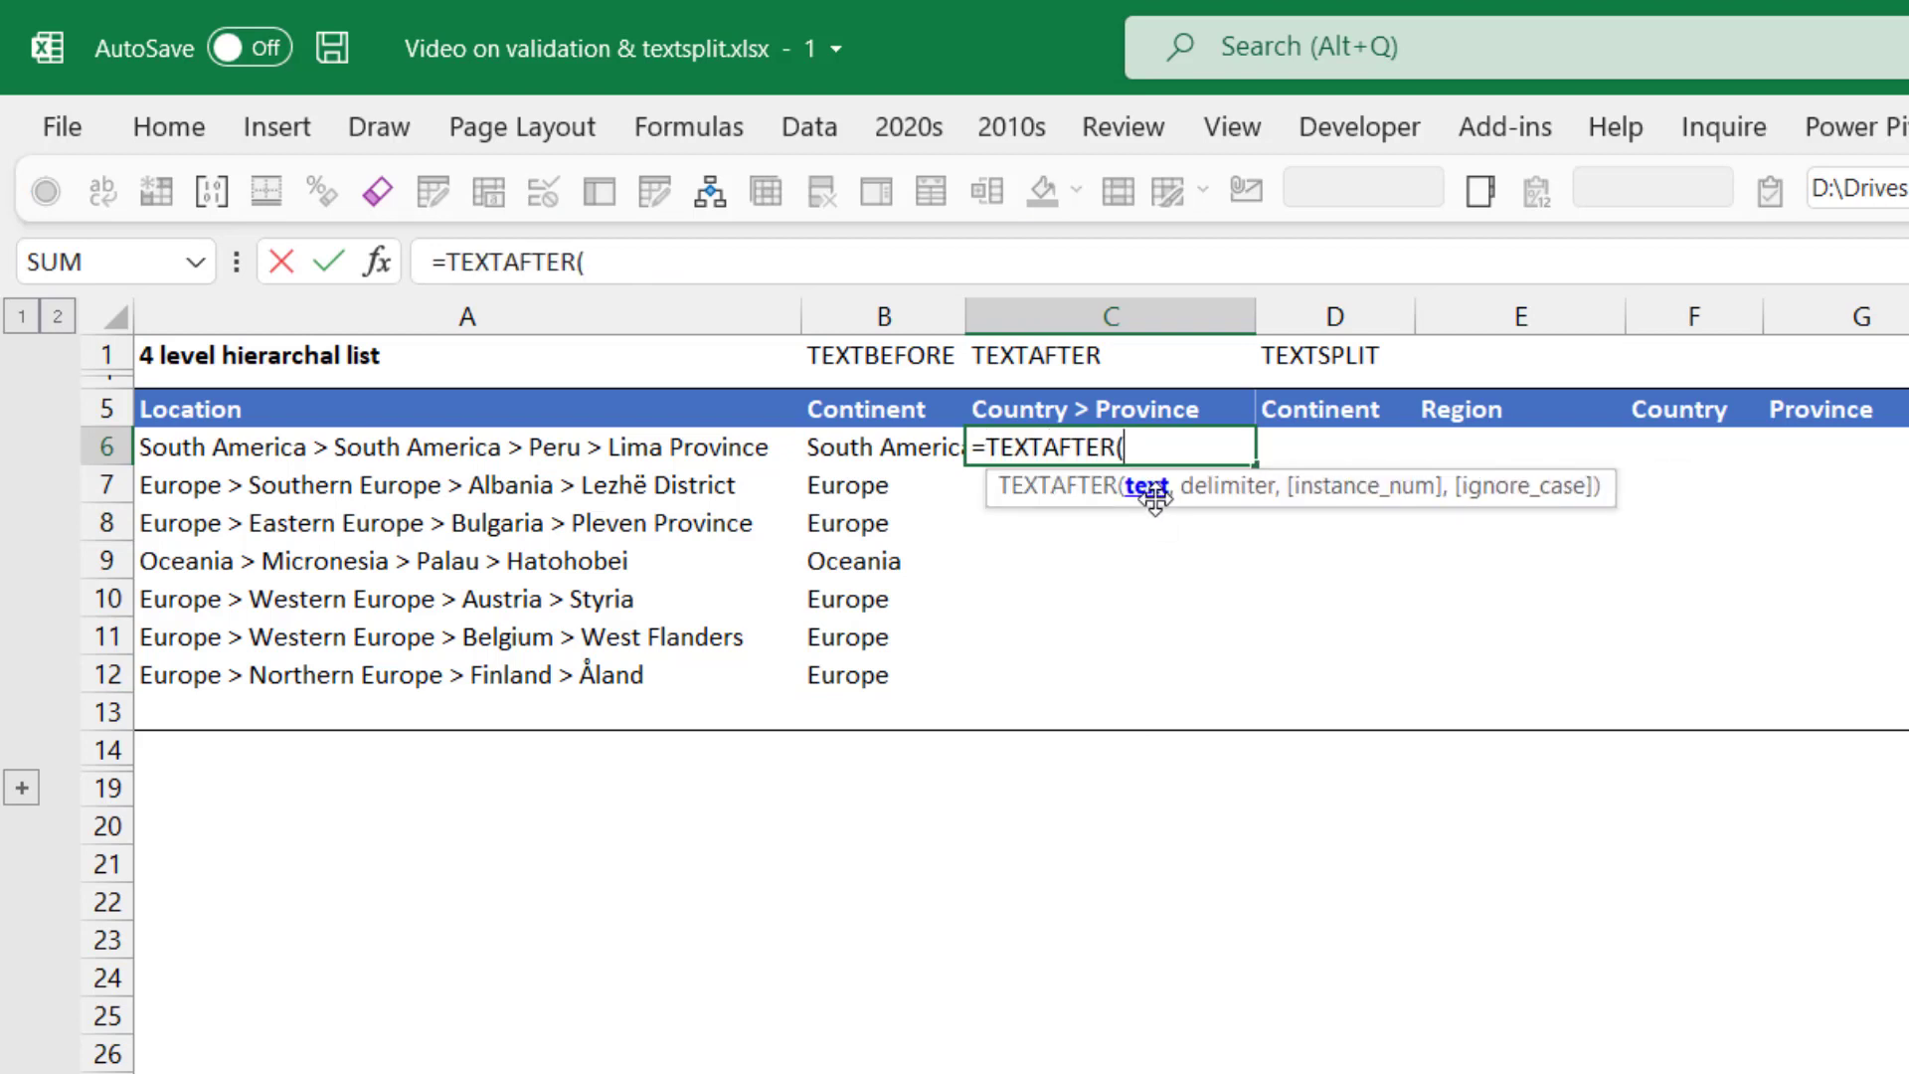
left_click(517, 450)
type(",")
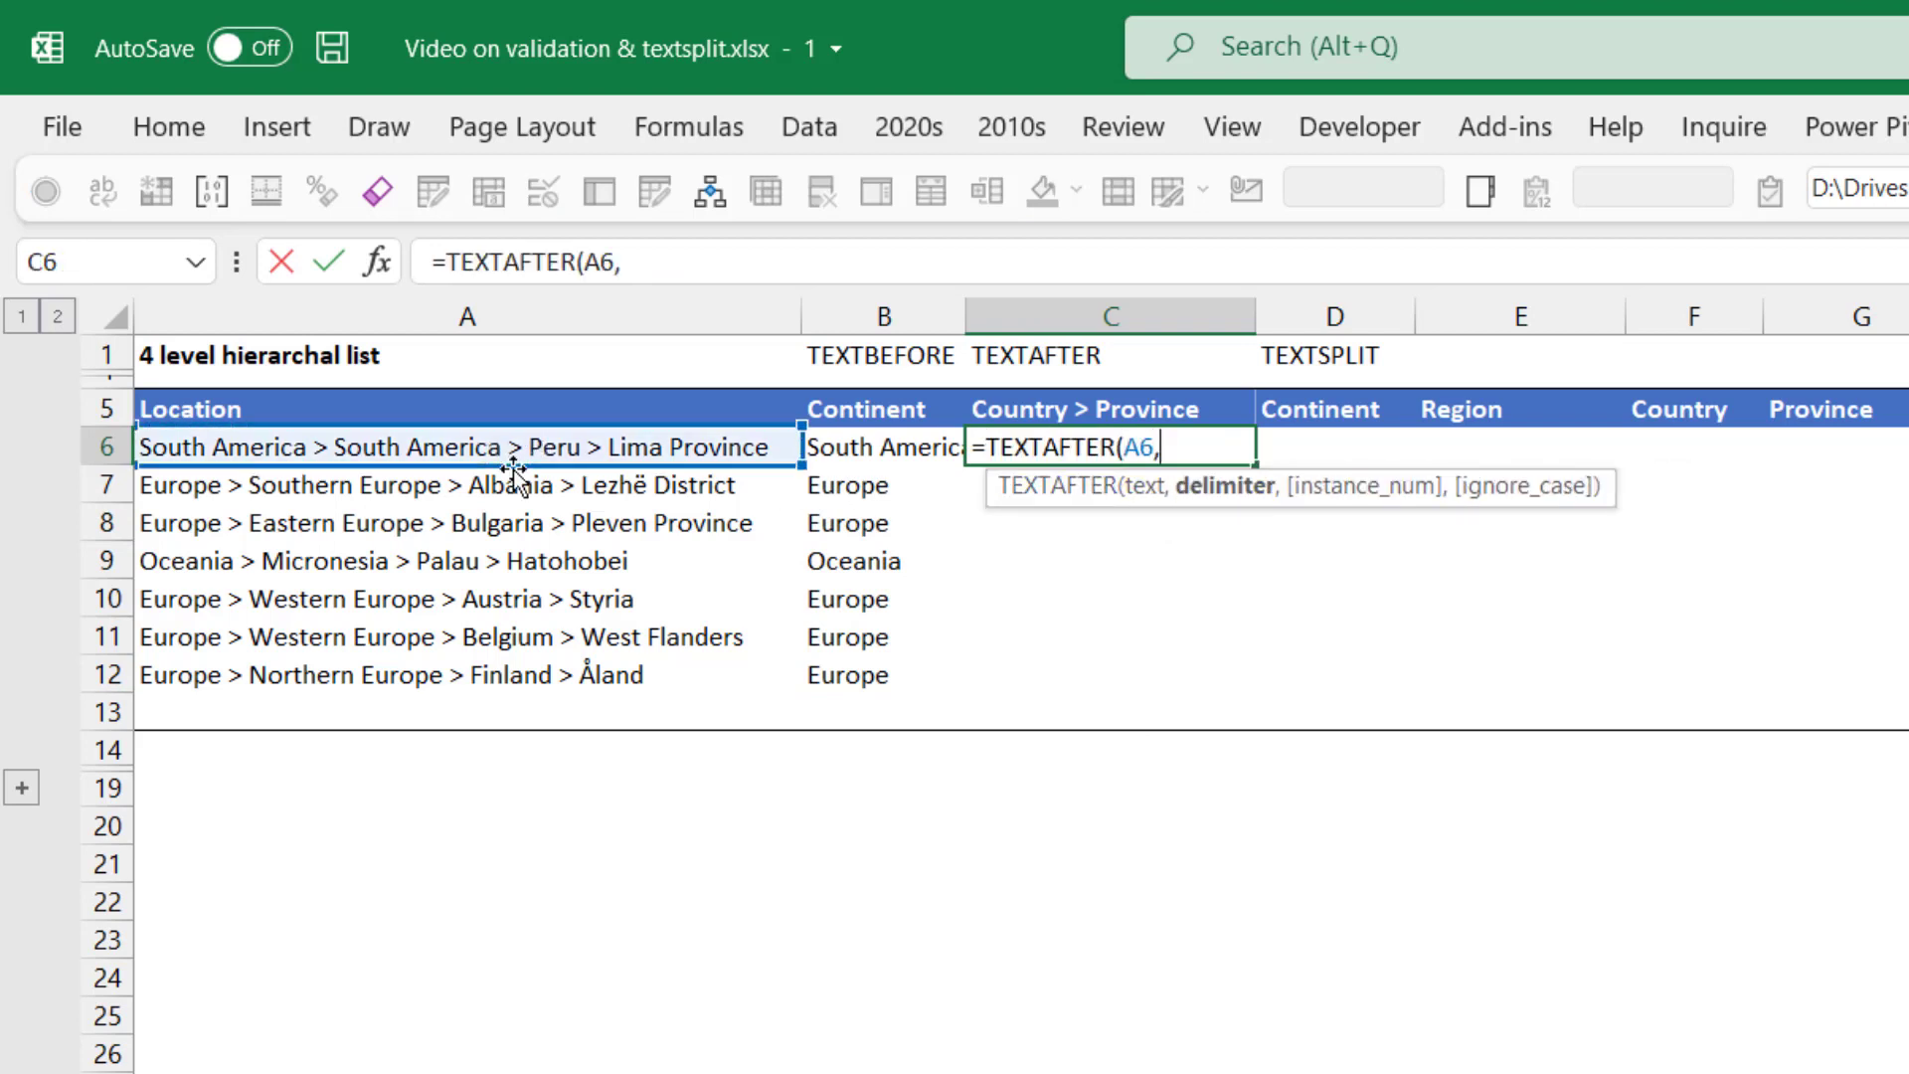
type("\" > \",")
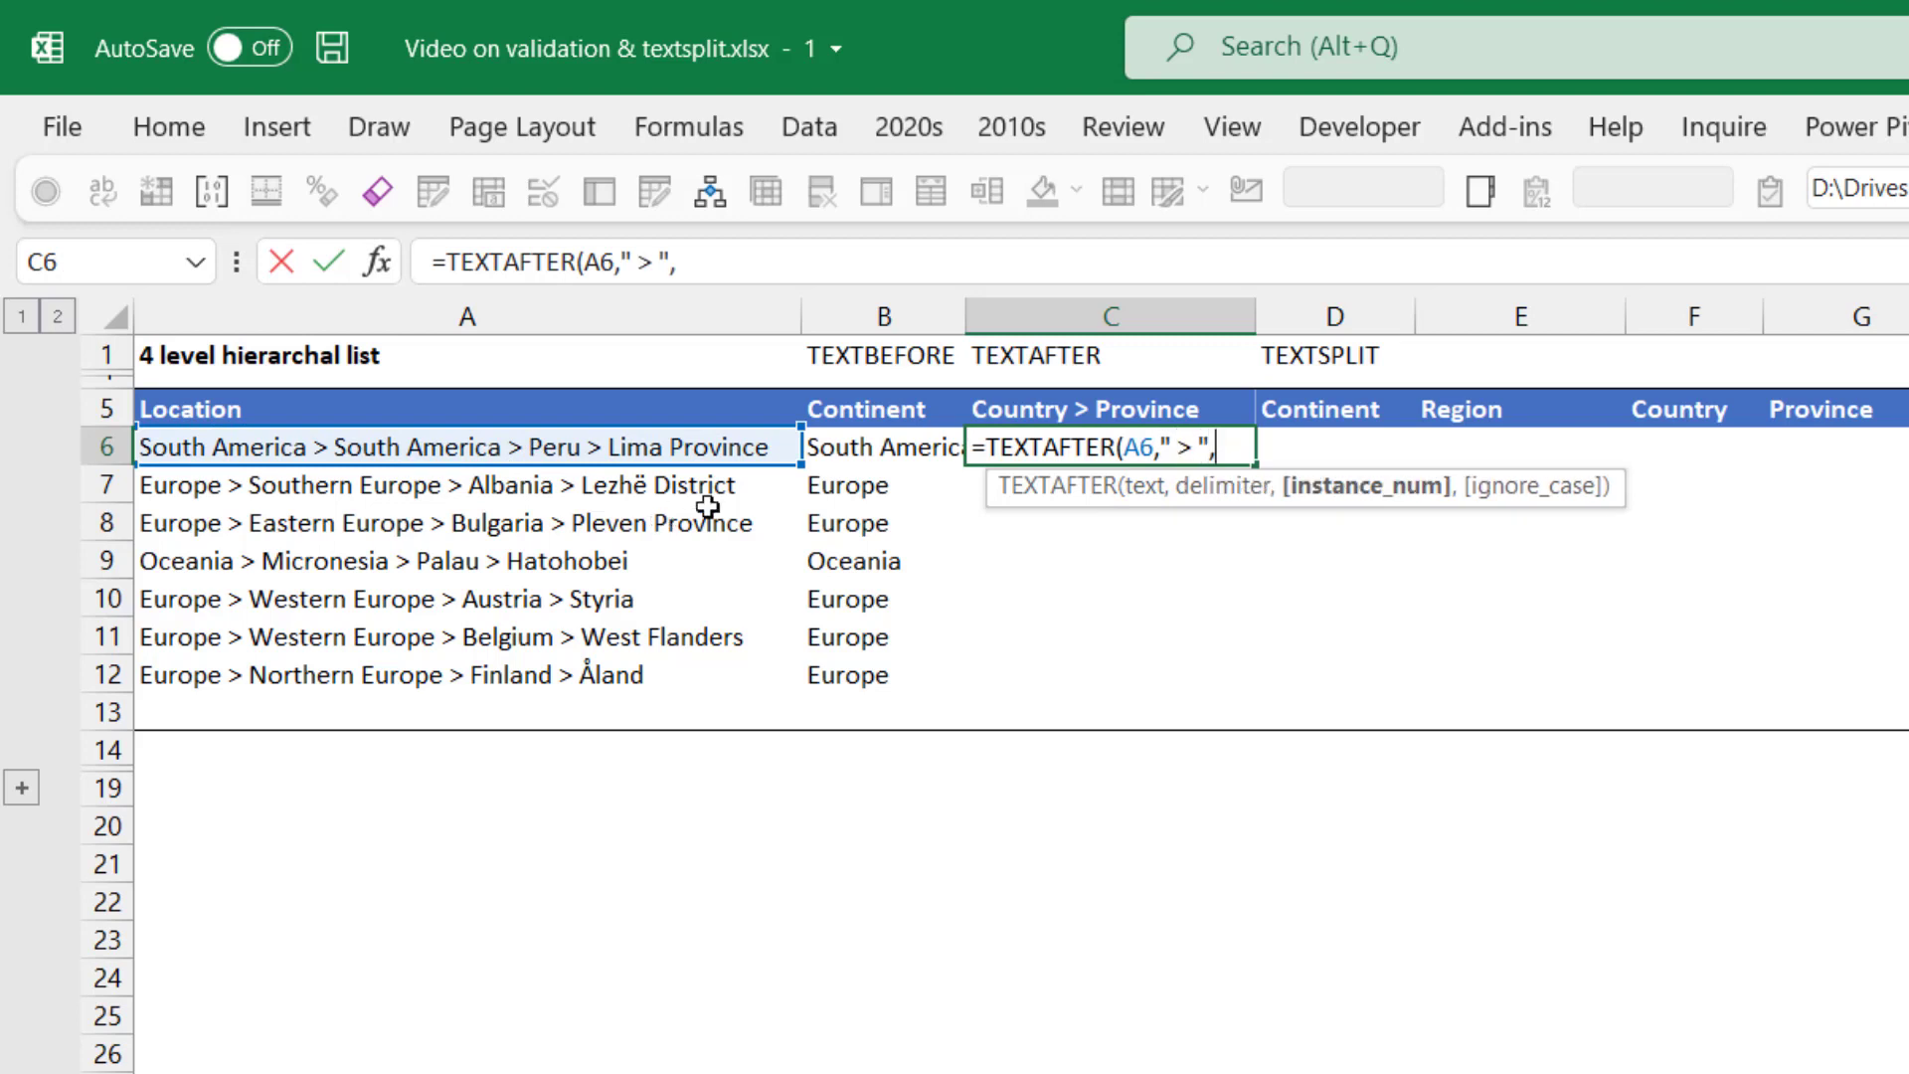
type("2)")
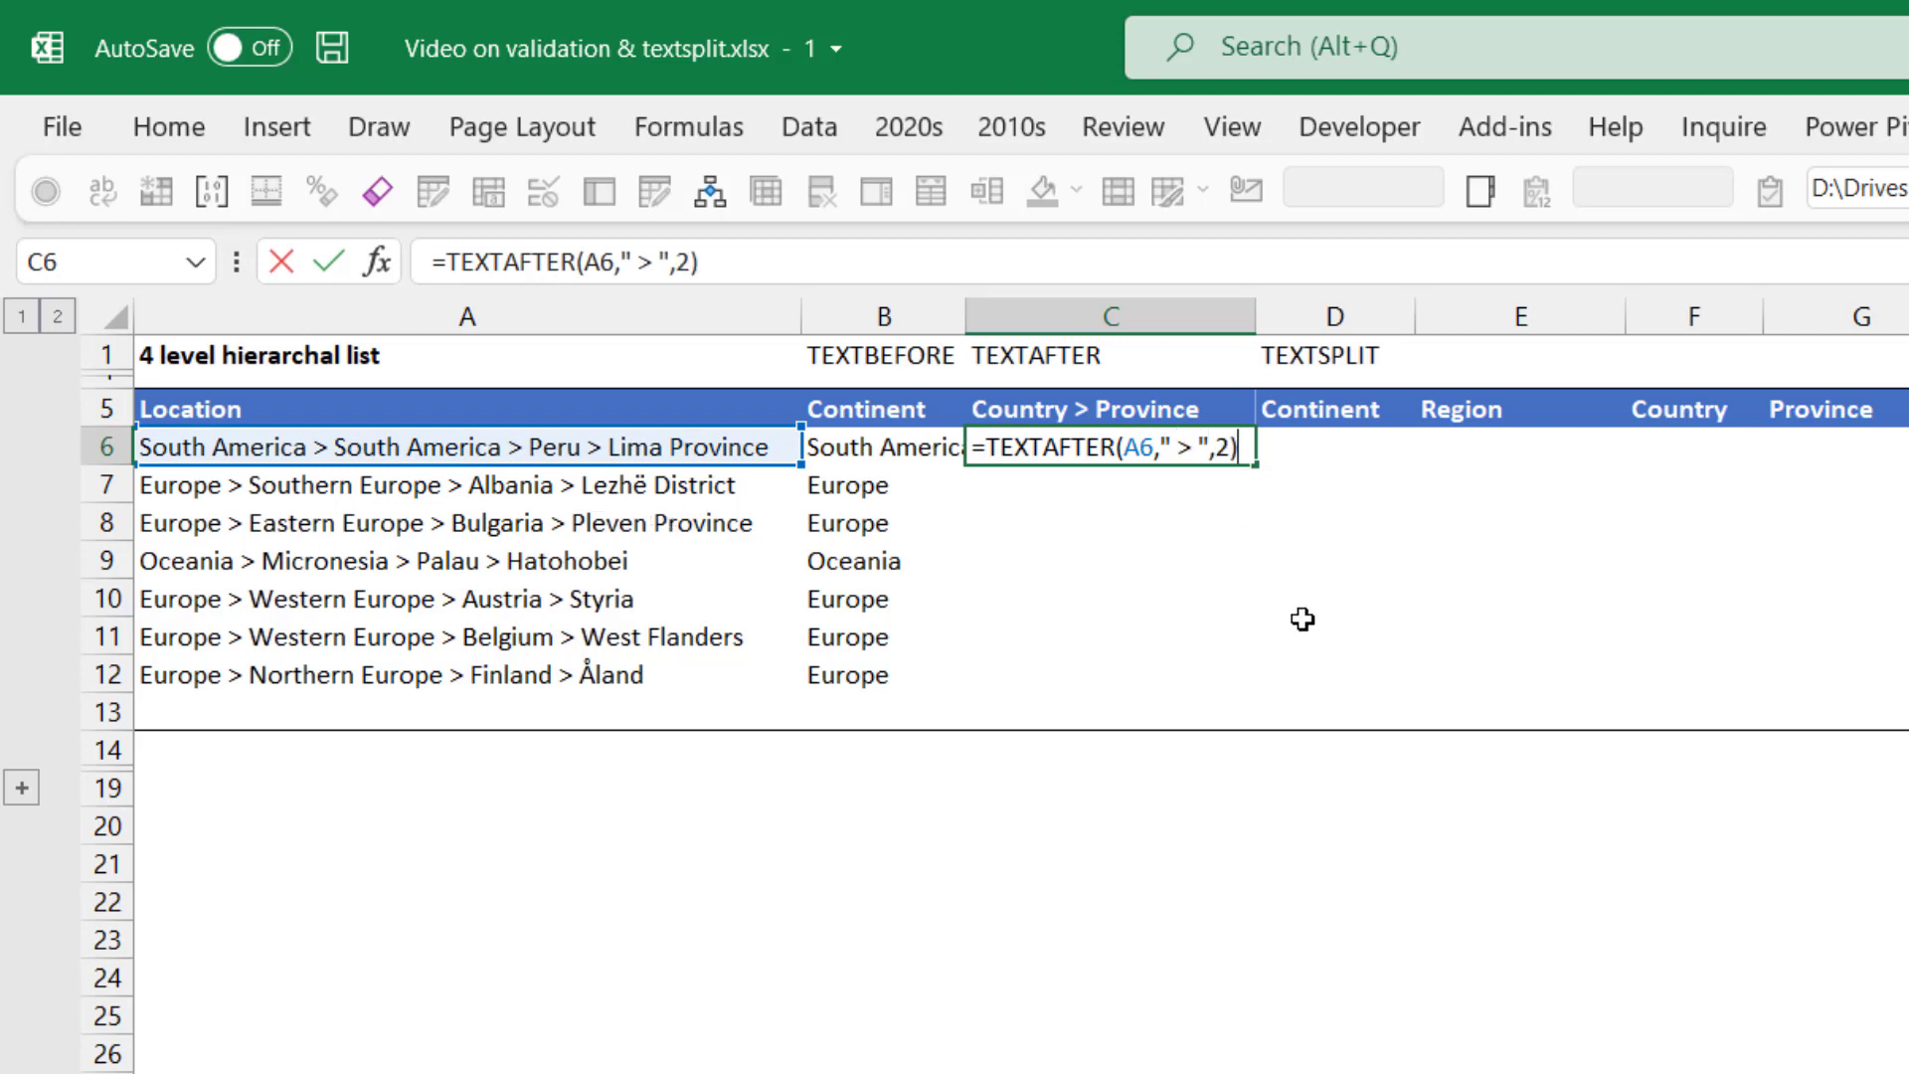
key("Return")
key("Up")
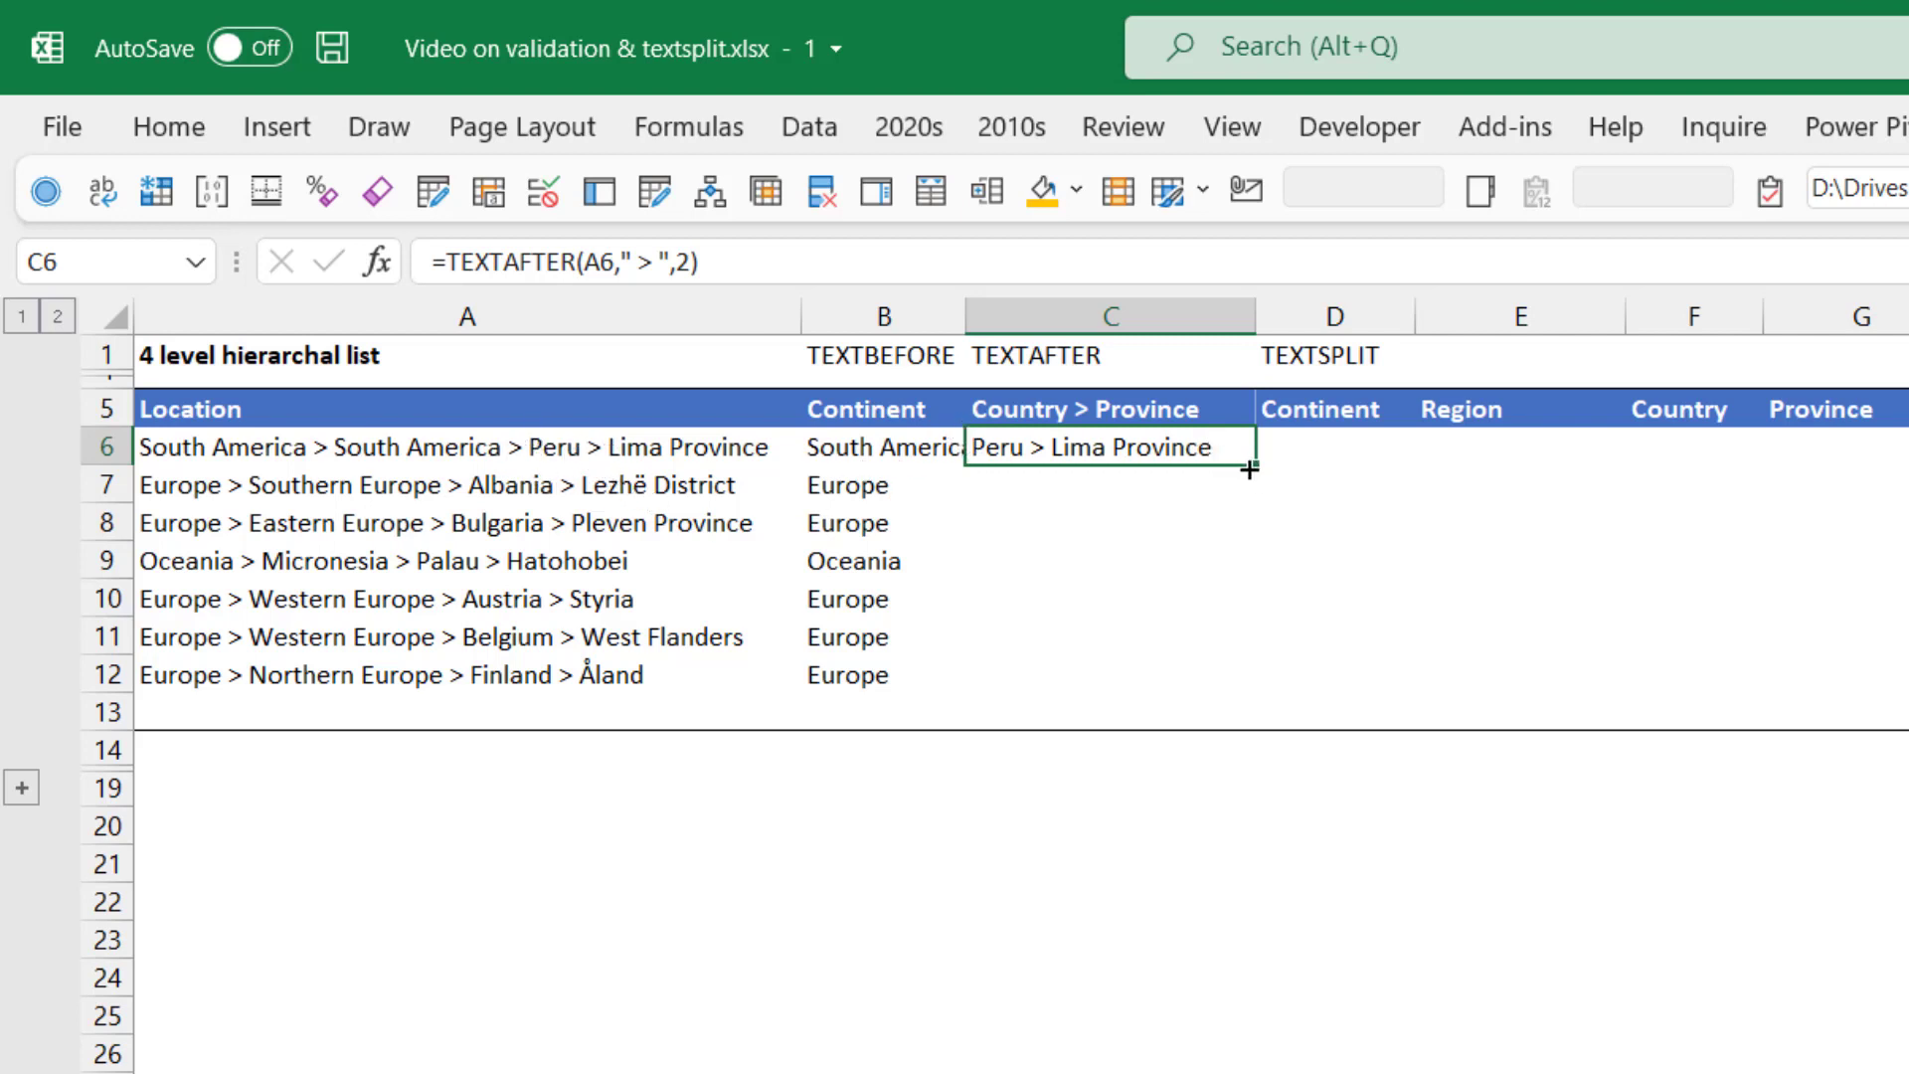
left_click_drag(1250, 474, 1231, 688)
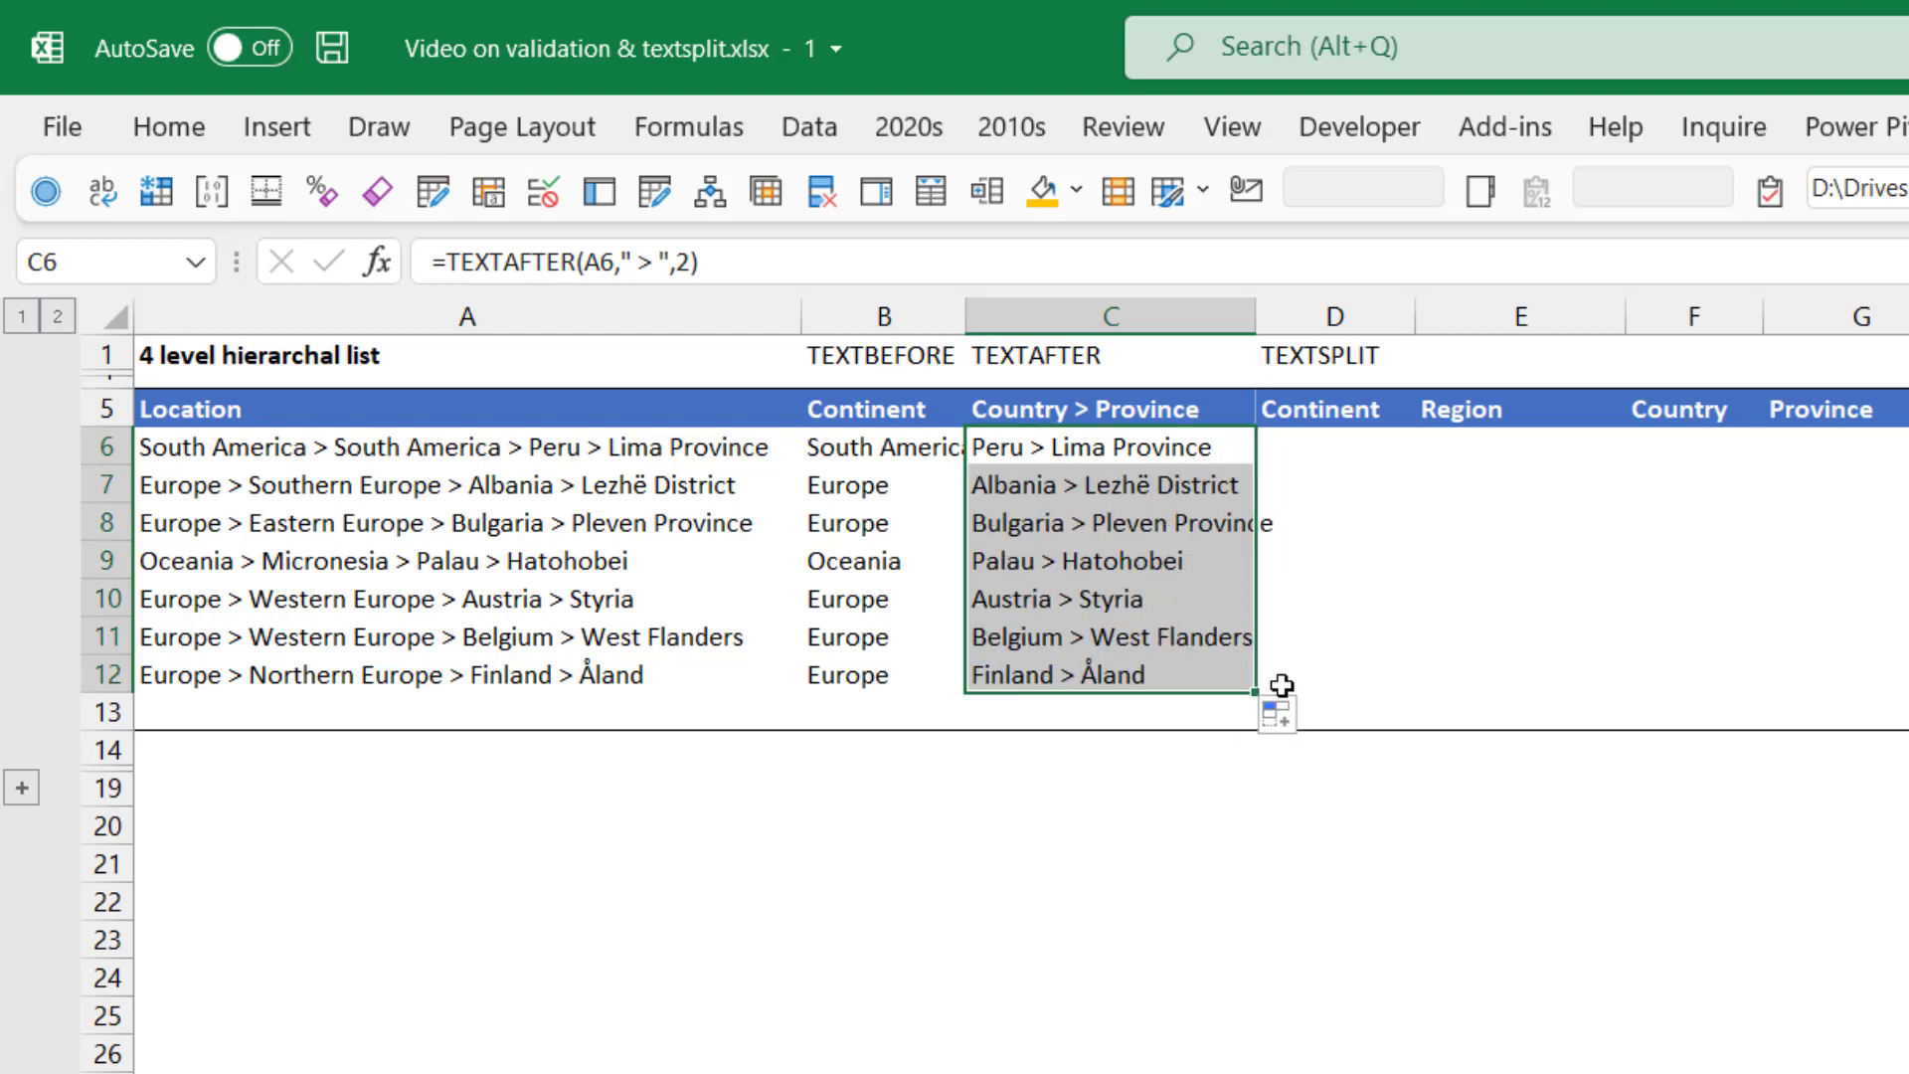
Start a RIGHT formula in C19, abandon it, and return to C6
left_click(1177, 798)
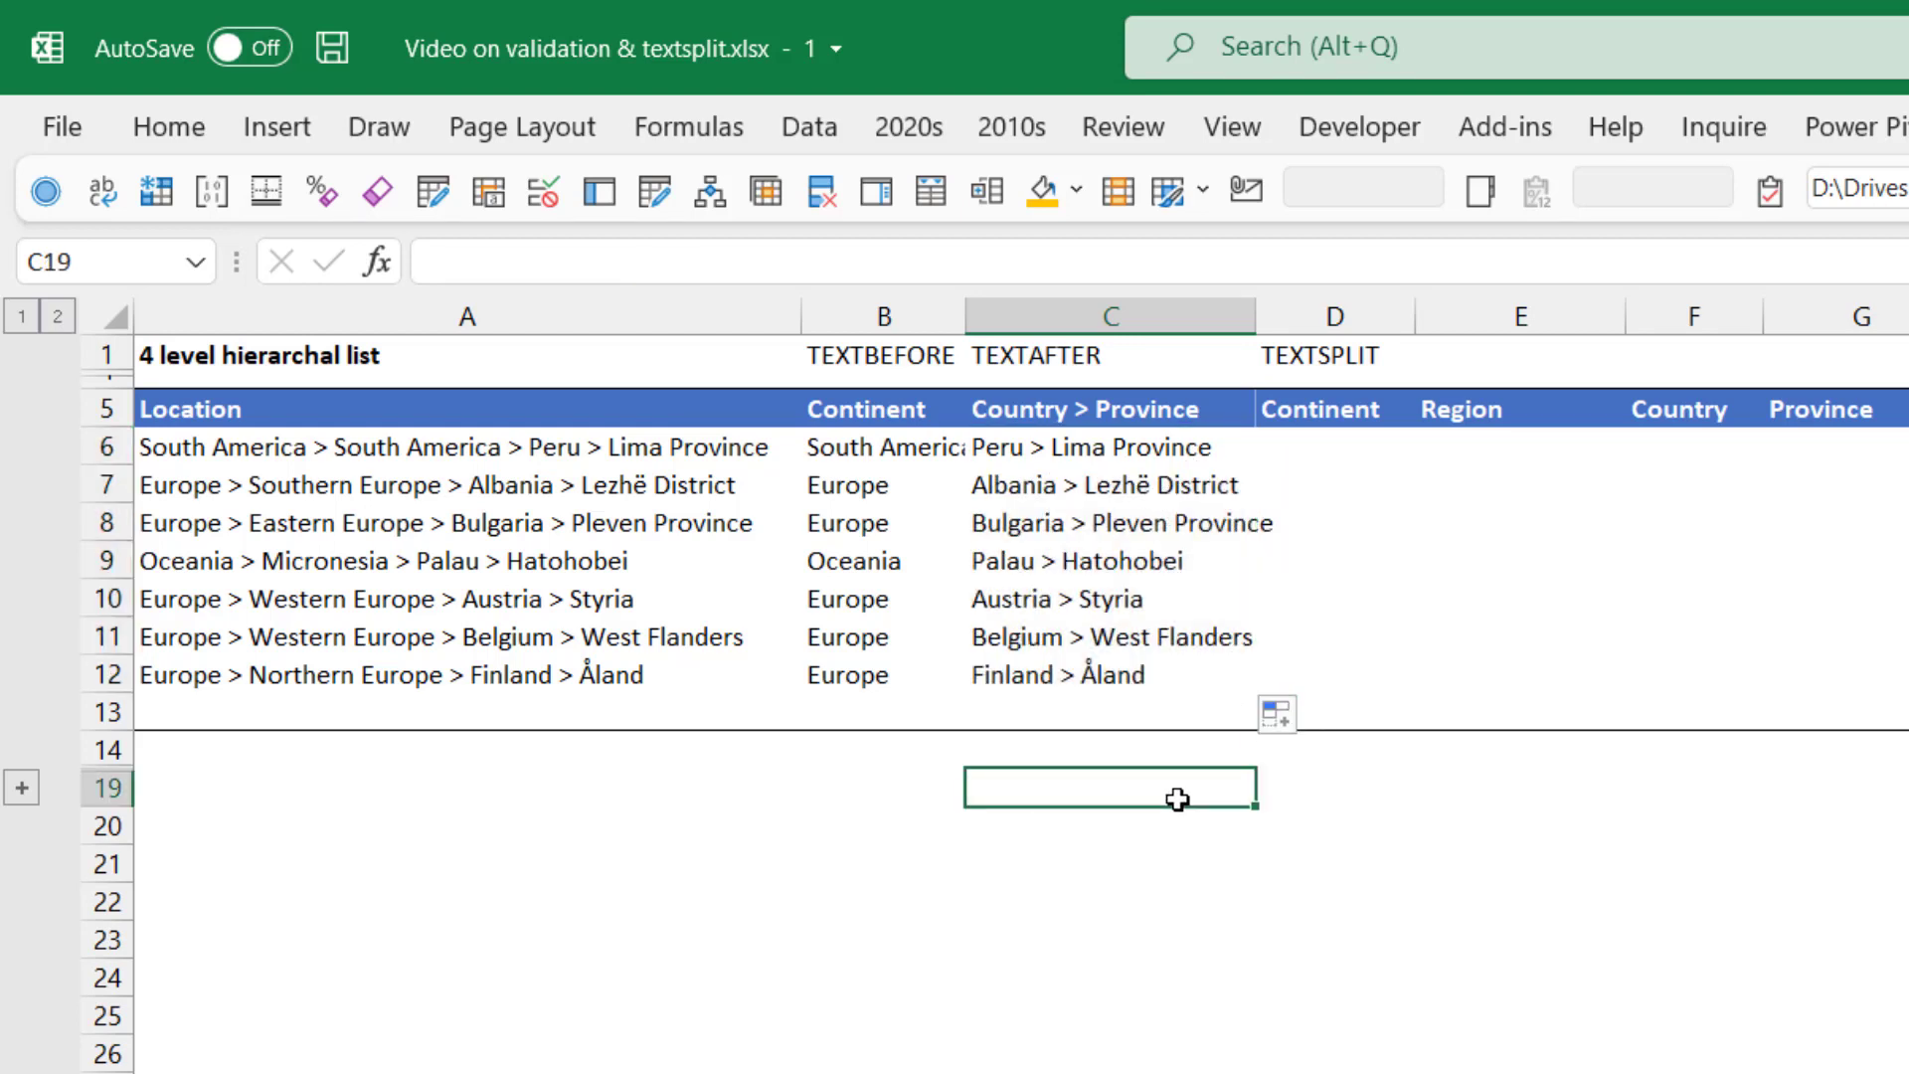
type("=right")
key("Tab")
type("sea")
key("Escape")
left_click(1094, 452)
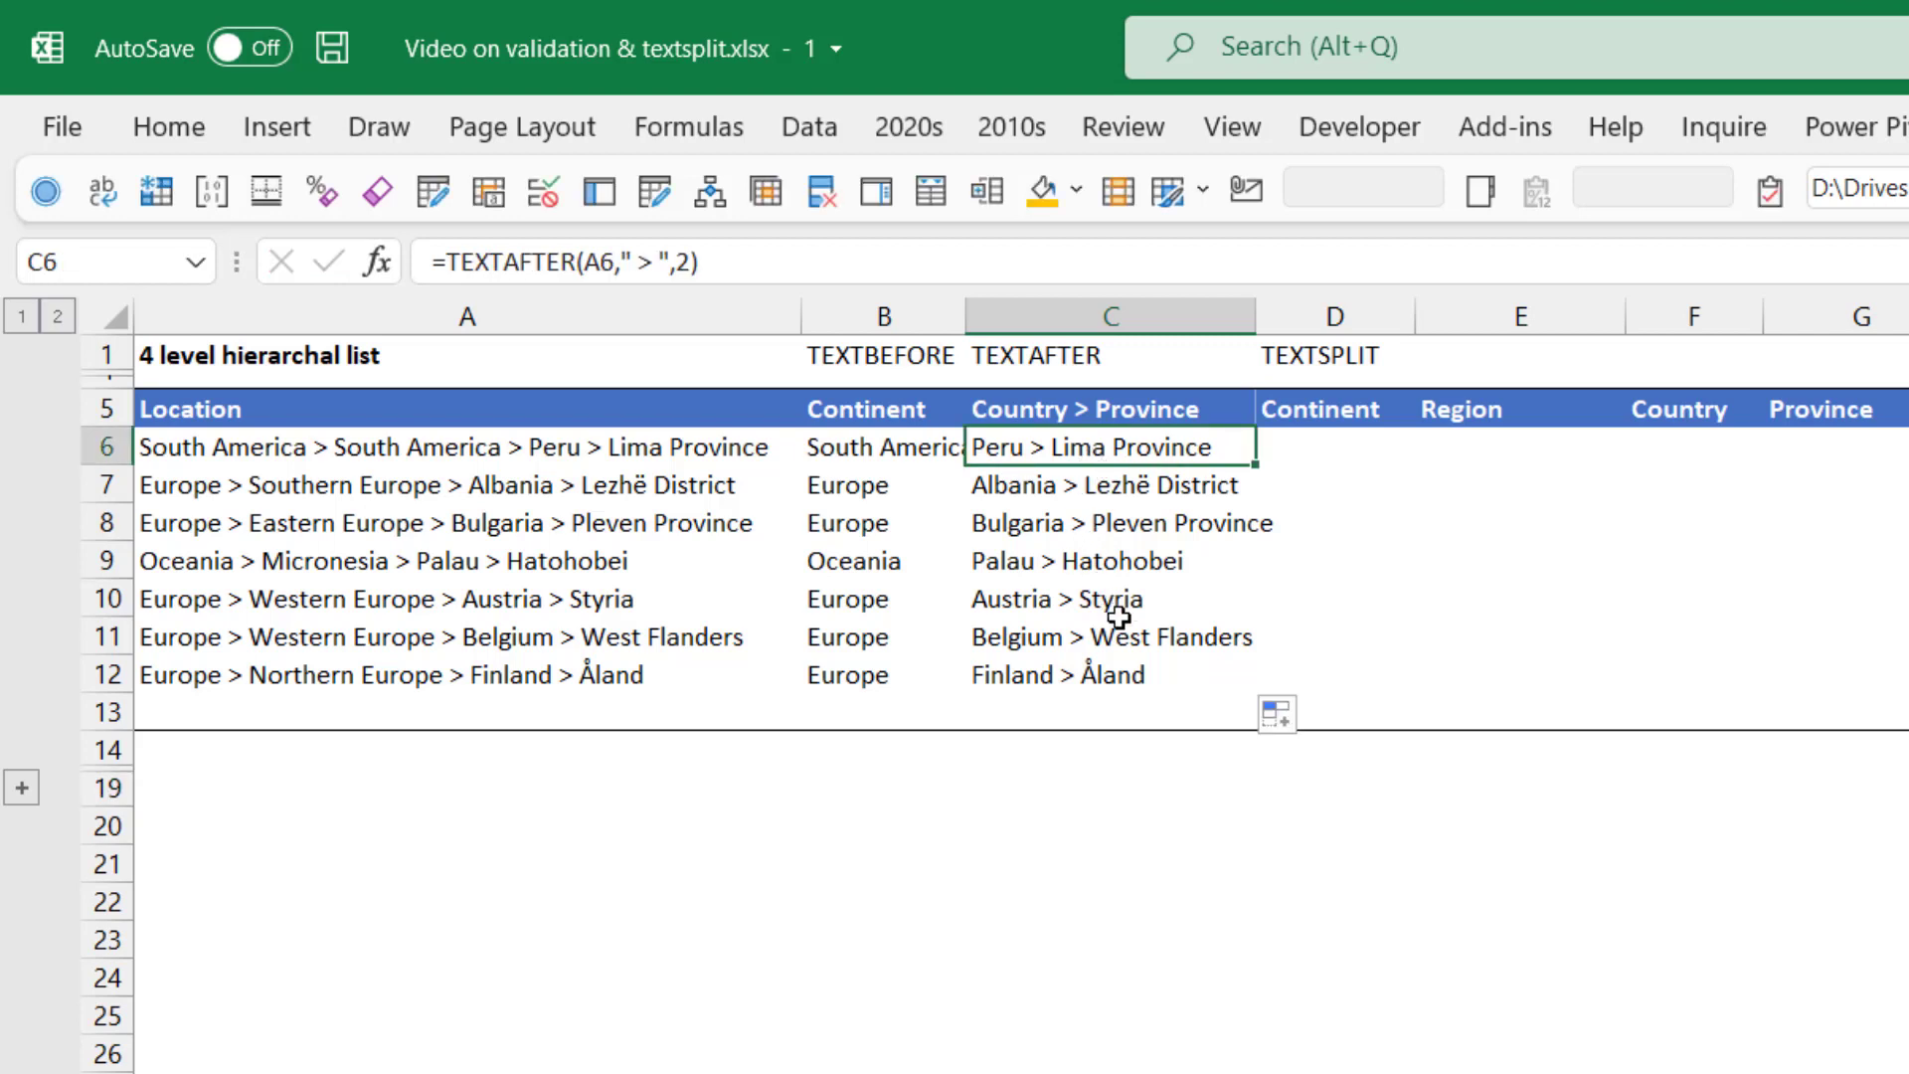
Enter =TEXTSPLIT(A6," > ") in D6 and widen column D to fit South America
left_click(1323, 445)
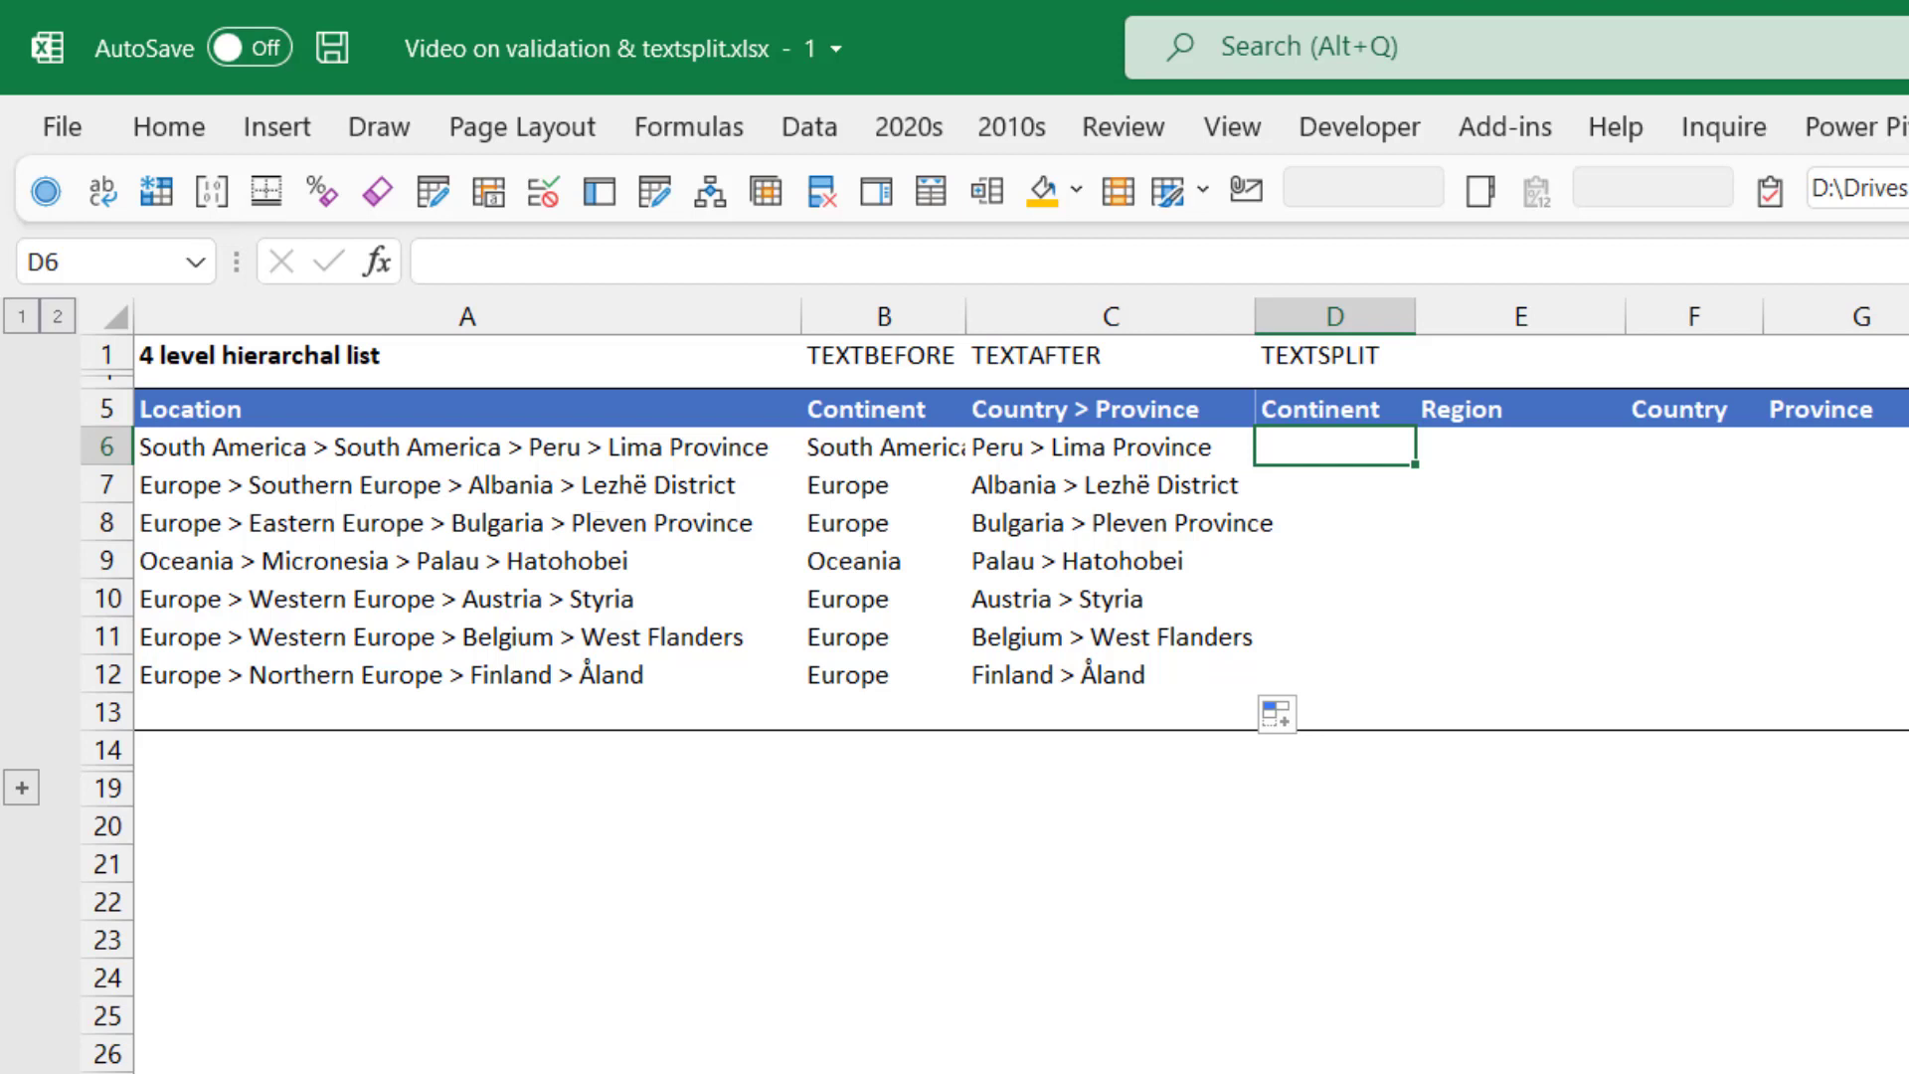
type("=texts")
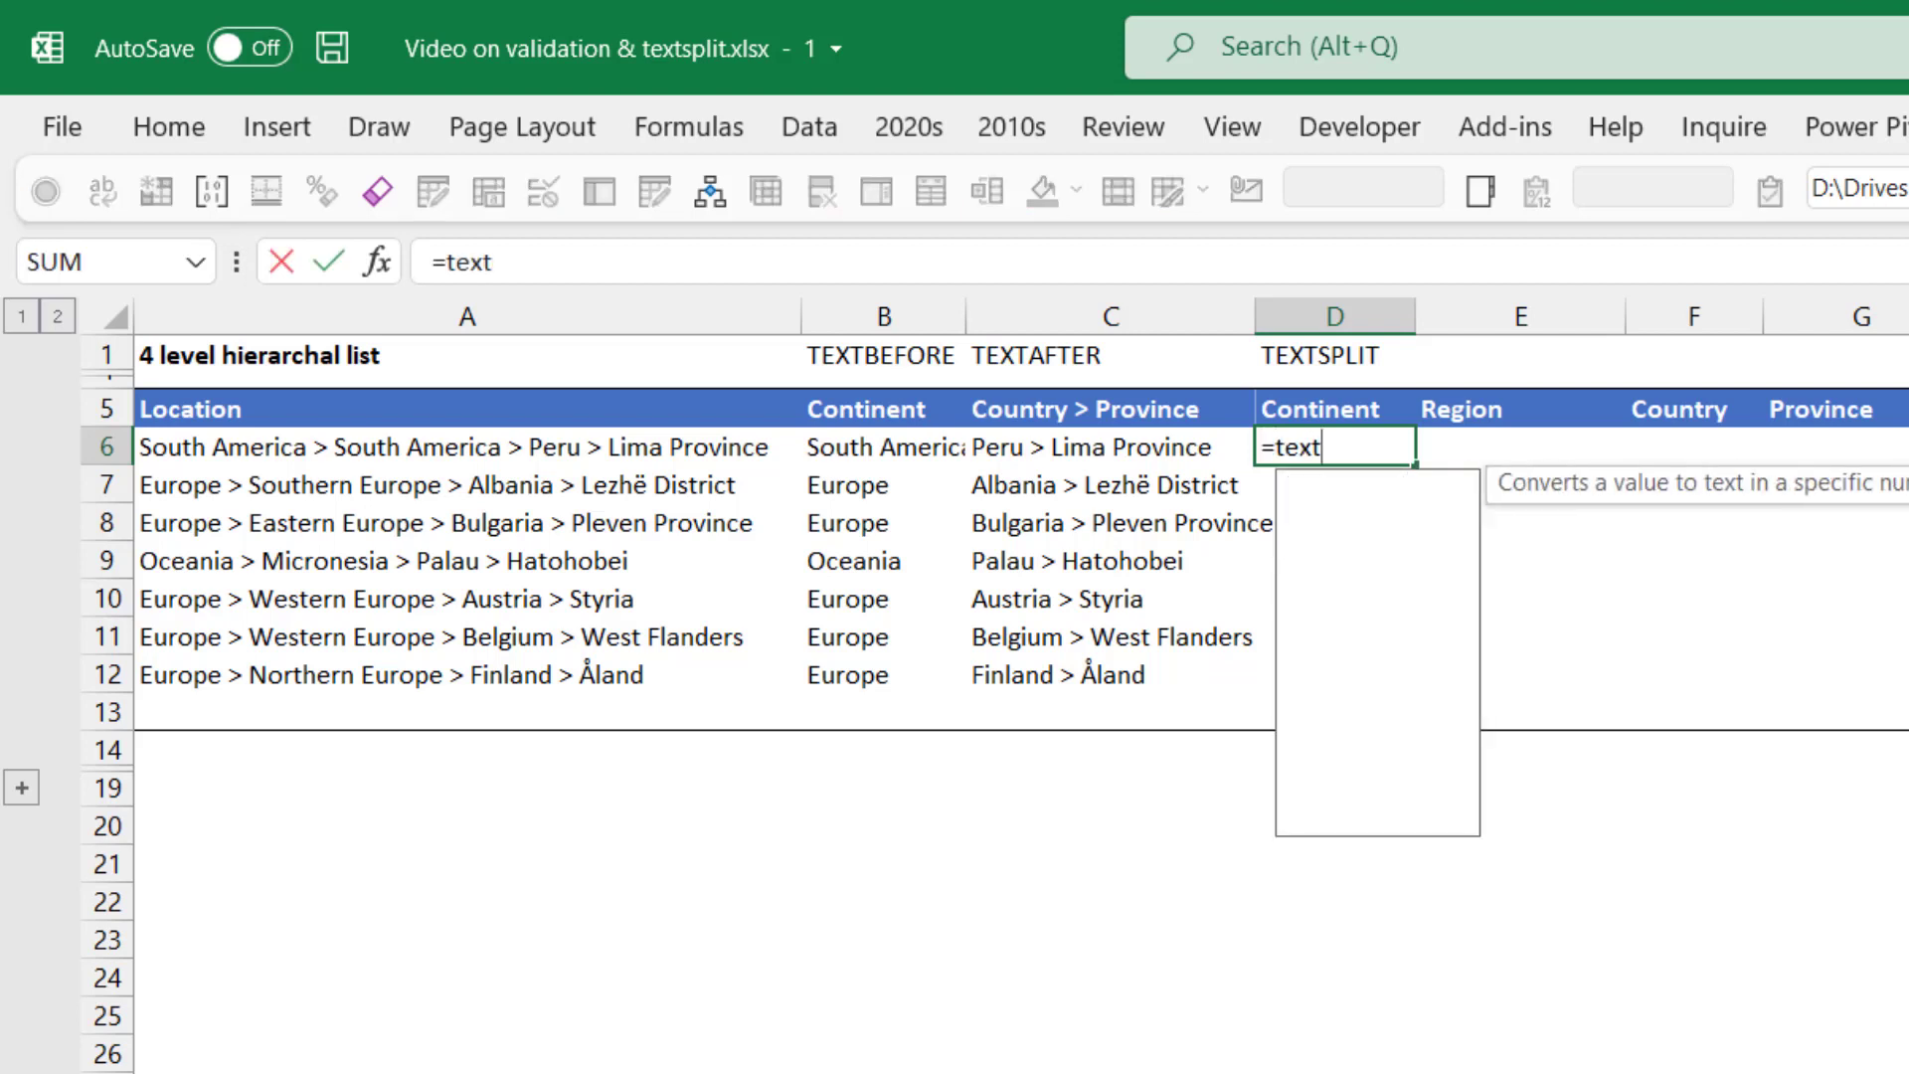
key("Tab")
key("Left")
key("Left")
key("Left")
type(",")
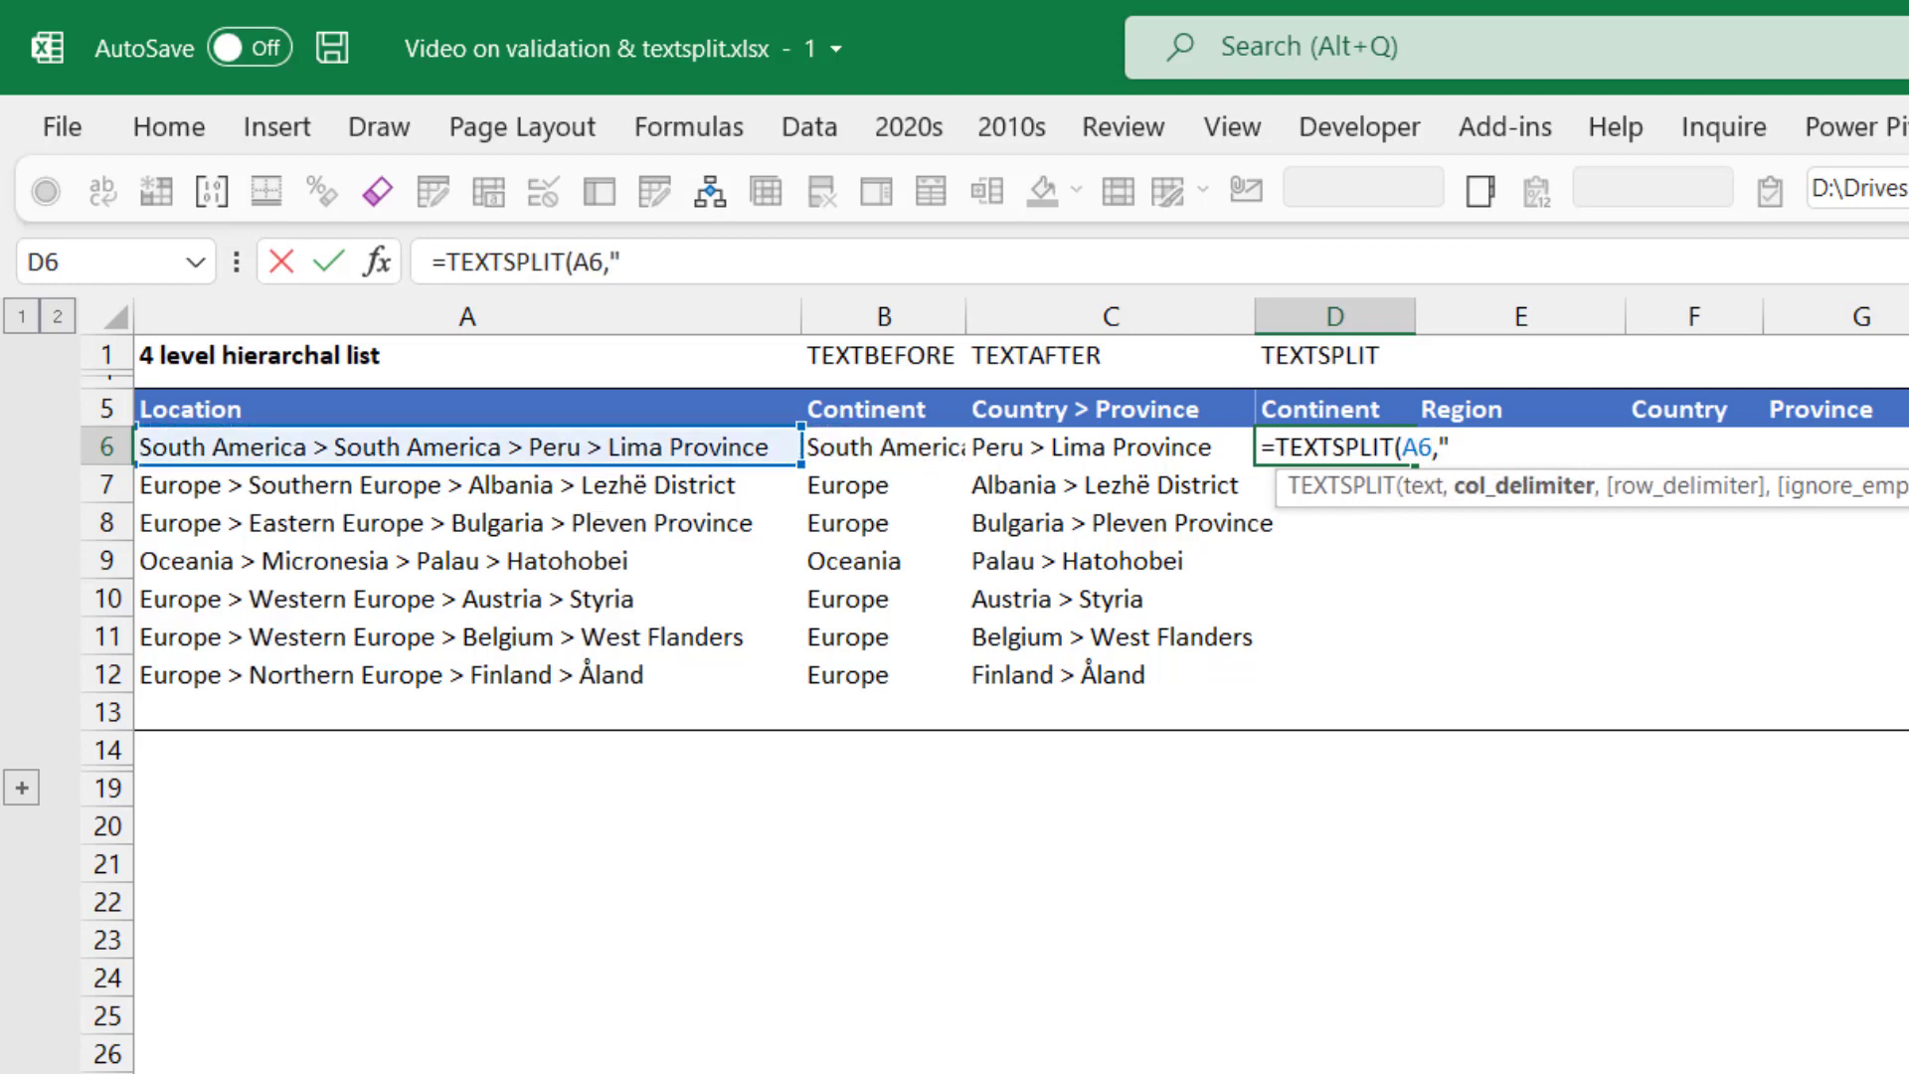
type("\" > \")")
key("Return")
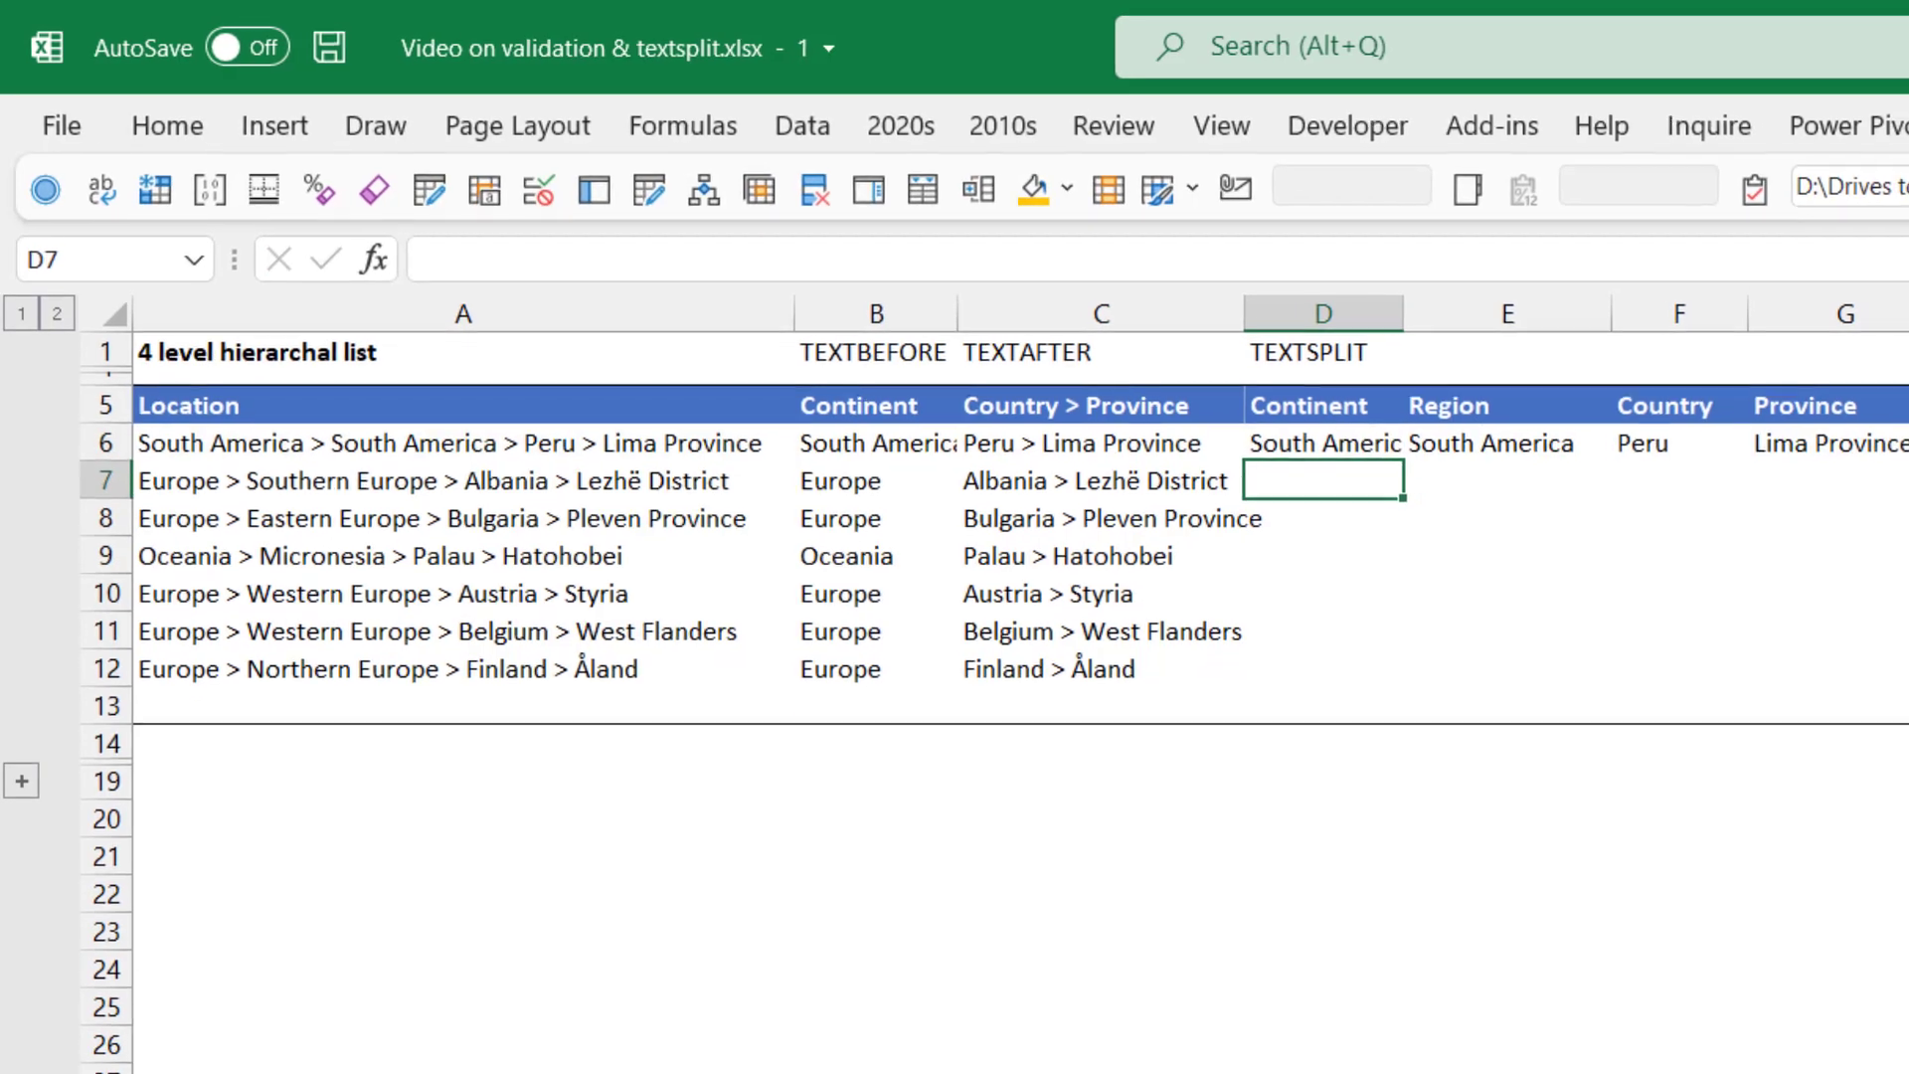
key("Up")
left_click_drag(1416, 311, 1445, 310)
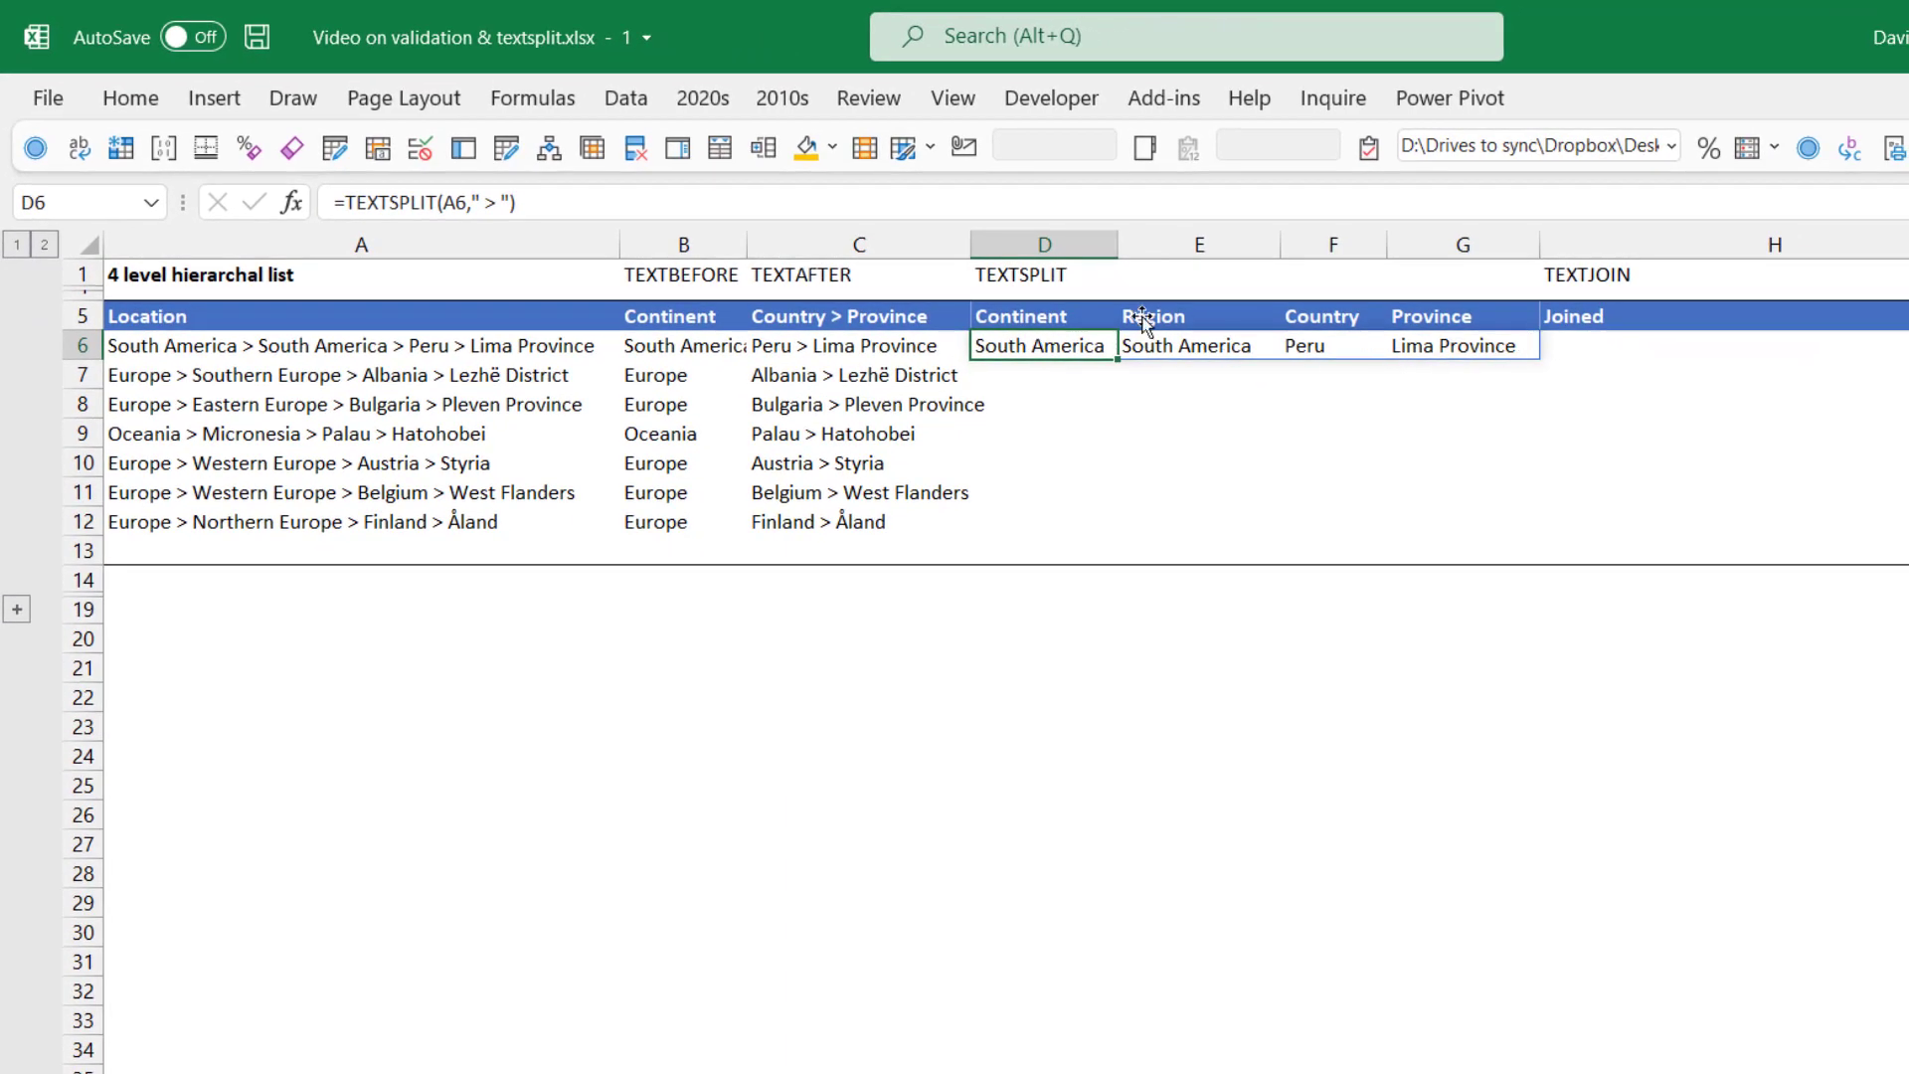
Move the Joined formula from H7 up to H6 and check G6's Province value
left_click(1620, 370)
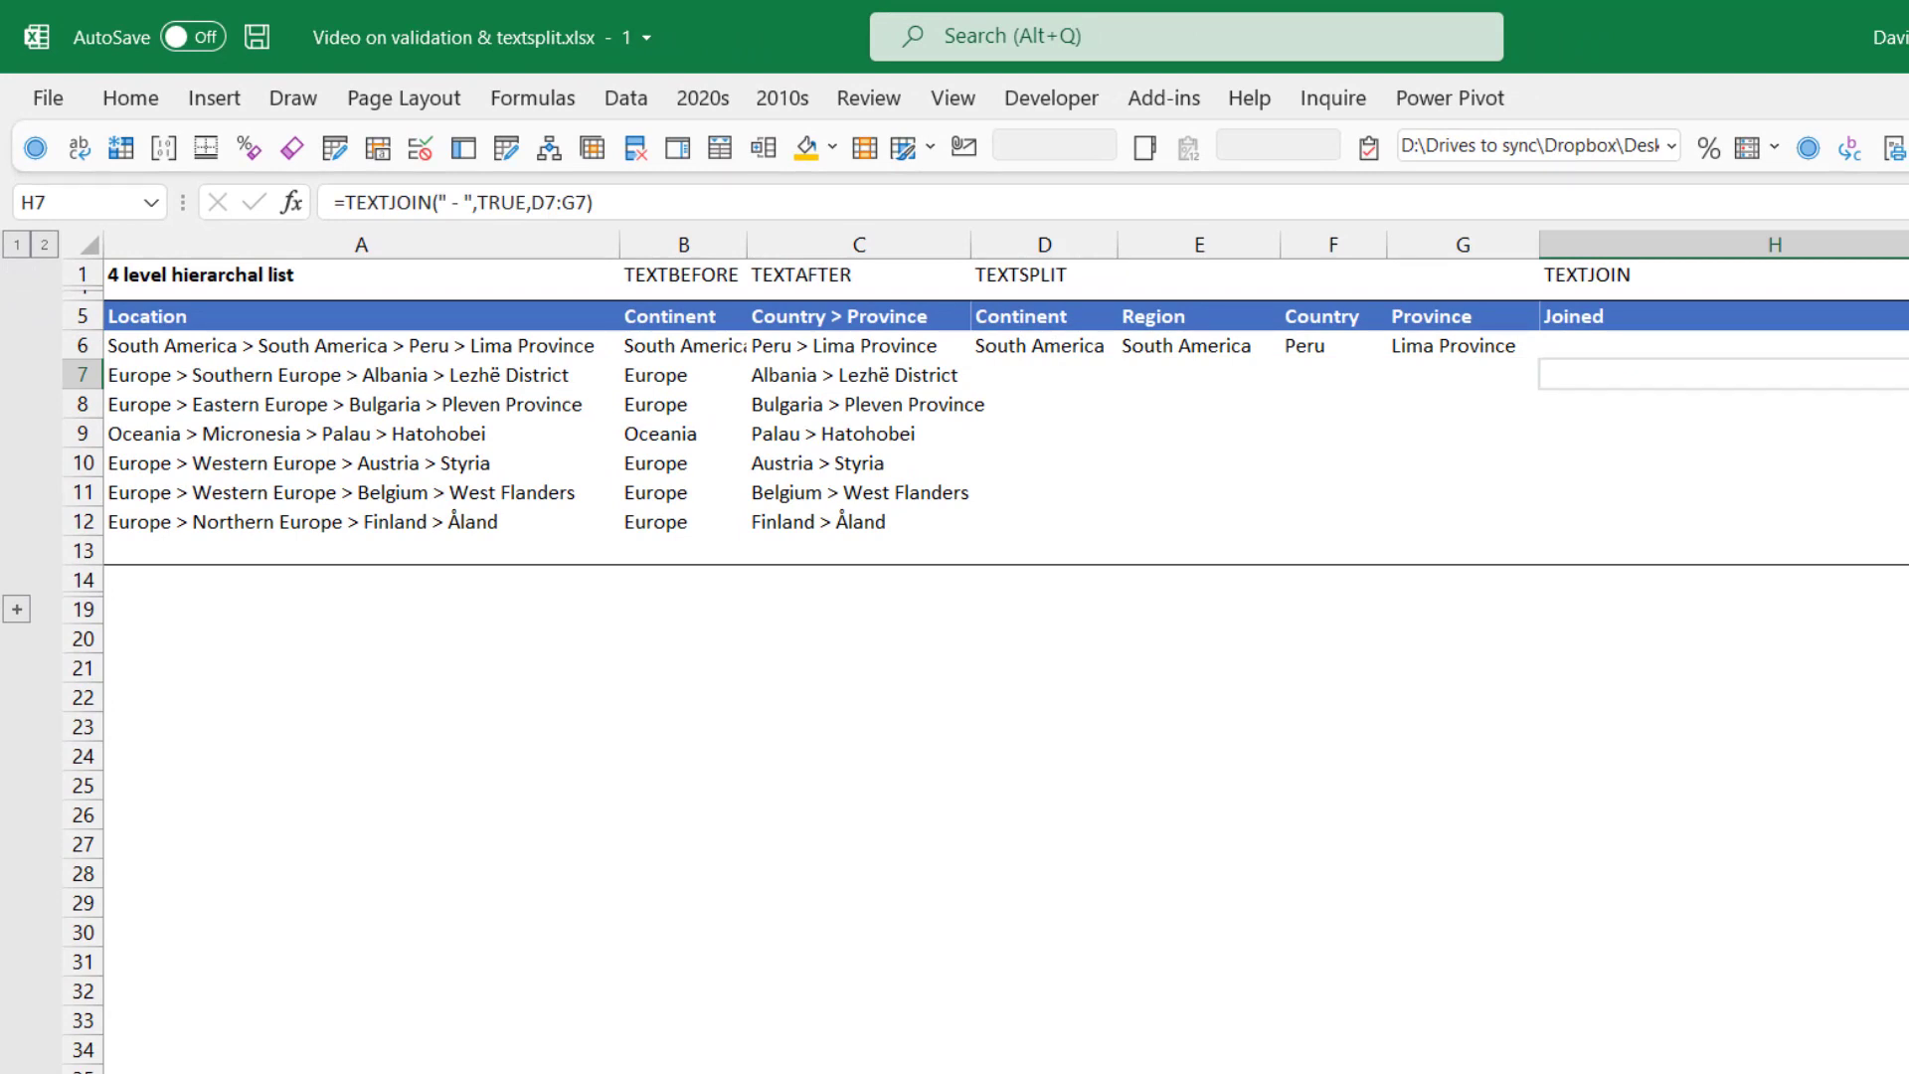
left_click_drag(1838, 392, 1837, 364)
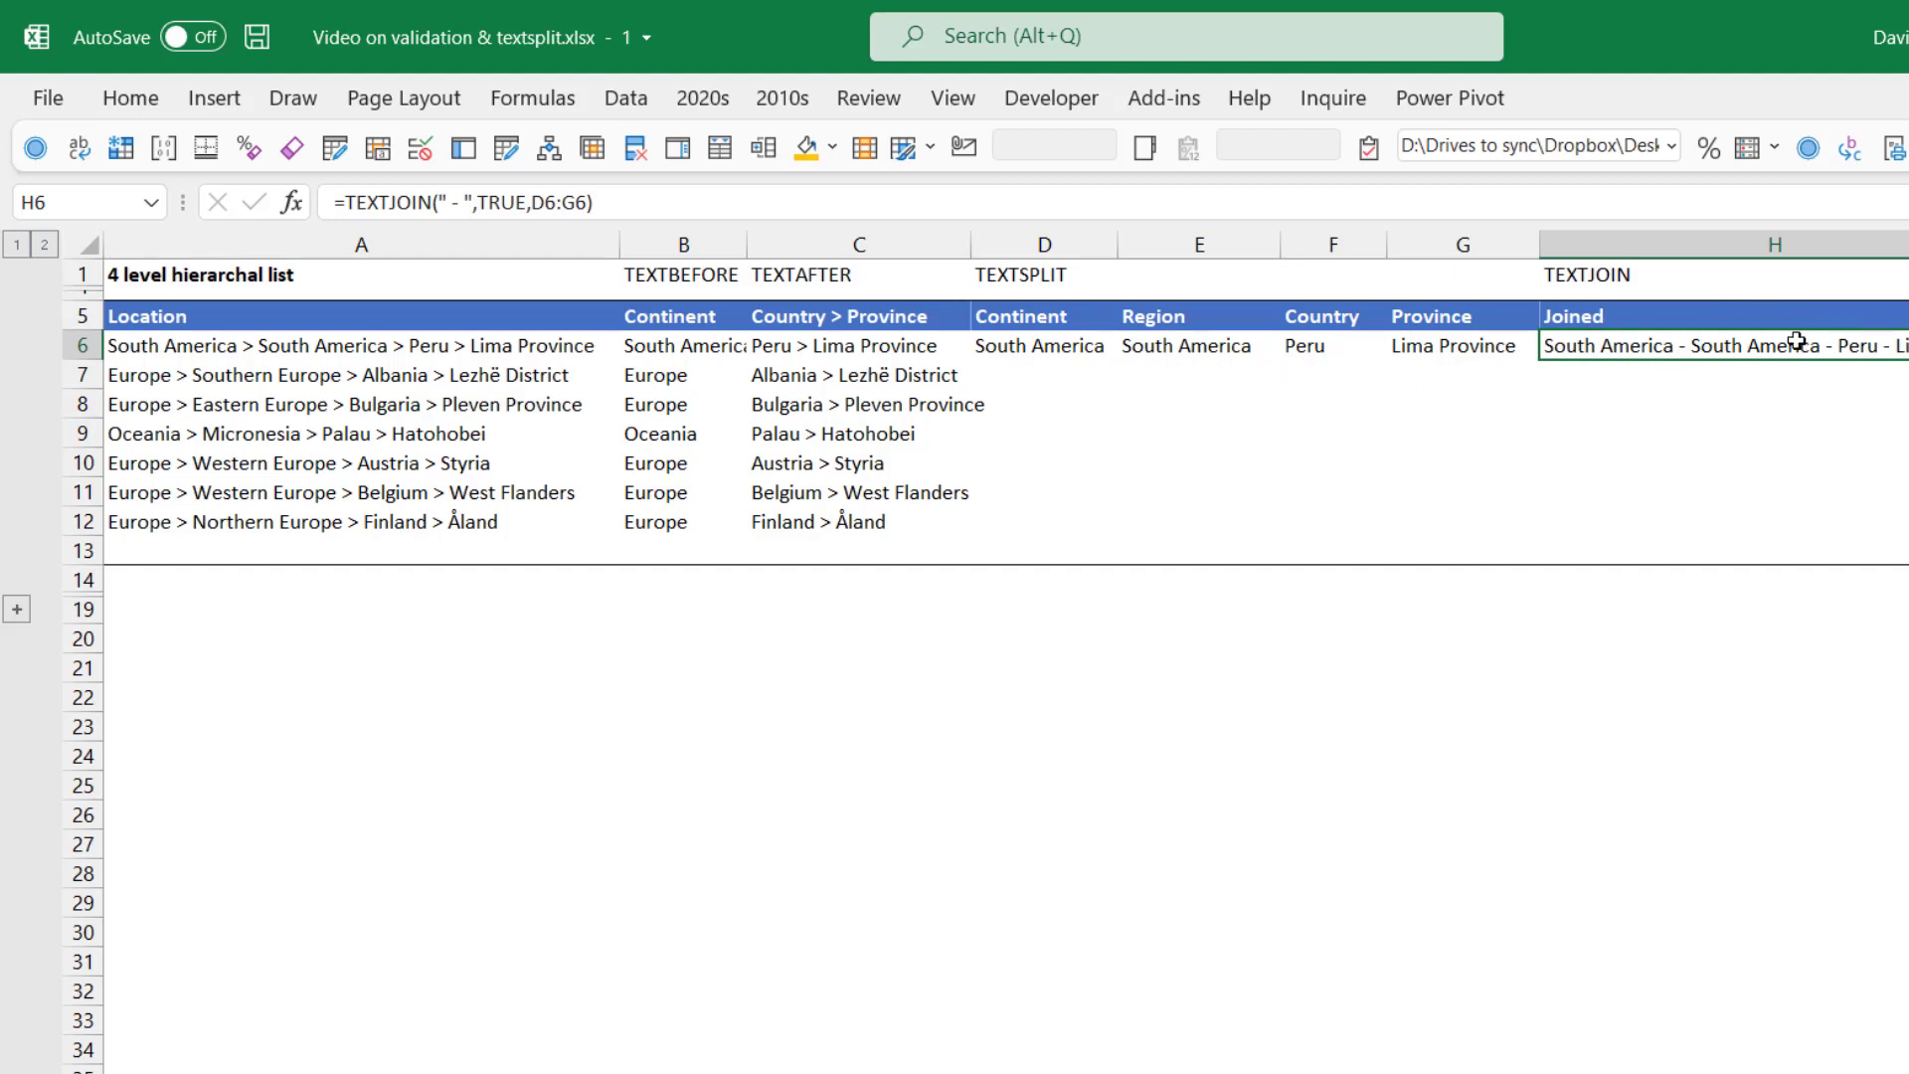
left_click(1522, 350)
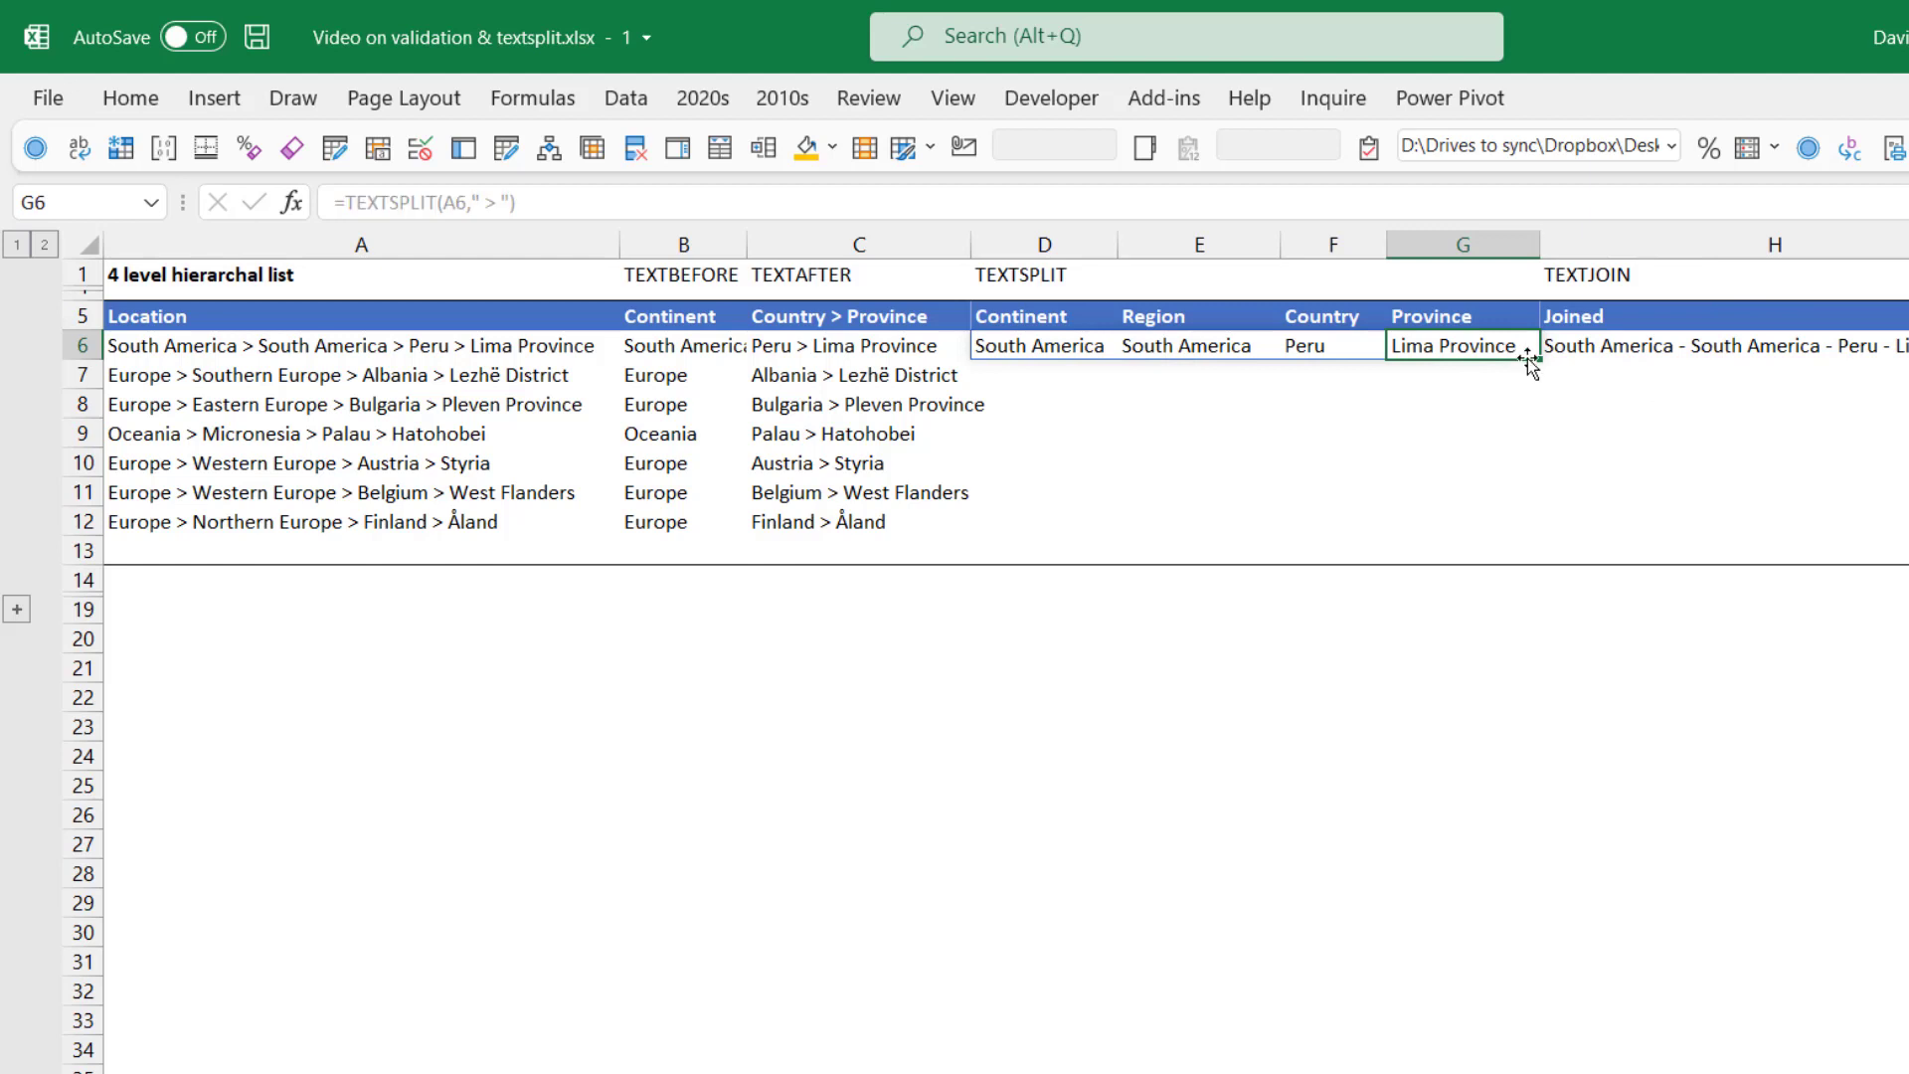
Copy D6's TEXTSPLIT down the list and inspect results, including D13's #VALUE!
left_click(1104, 346)
left_click_drag(1121, 356, 1117, 557)
left_click(1474, 428)
left_click(1691, 464)
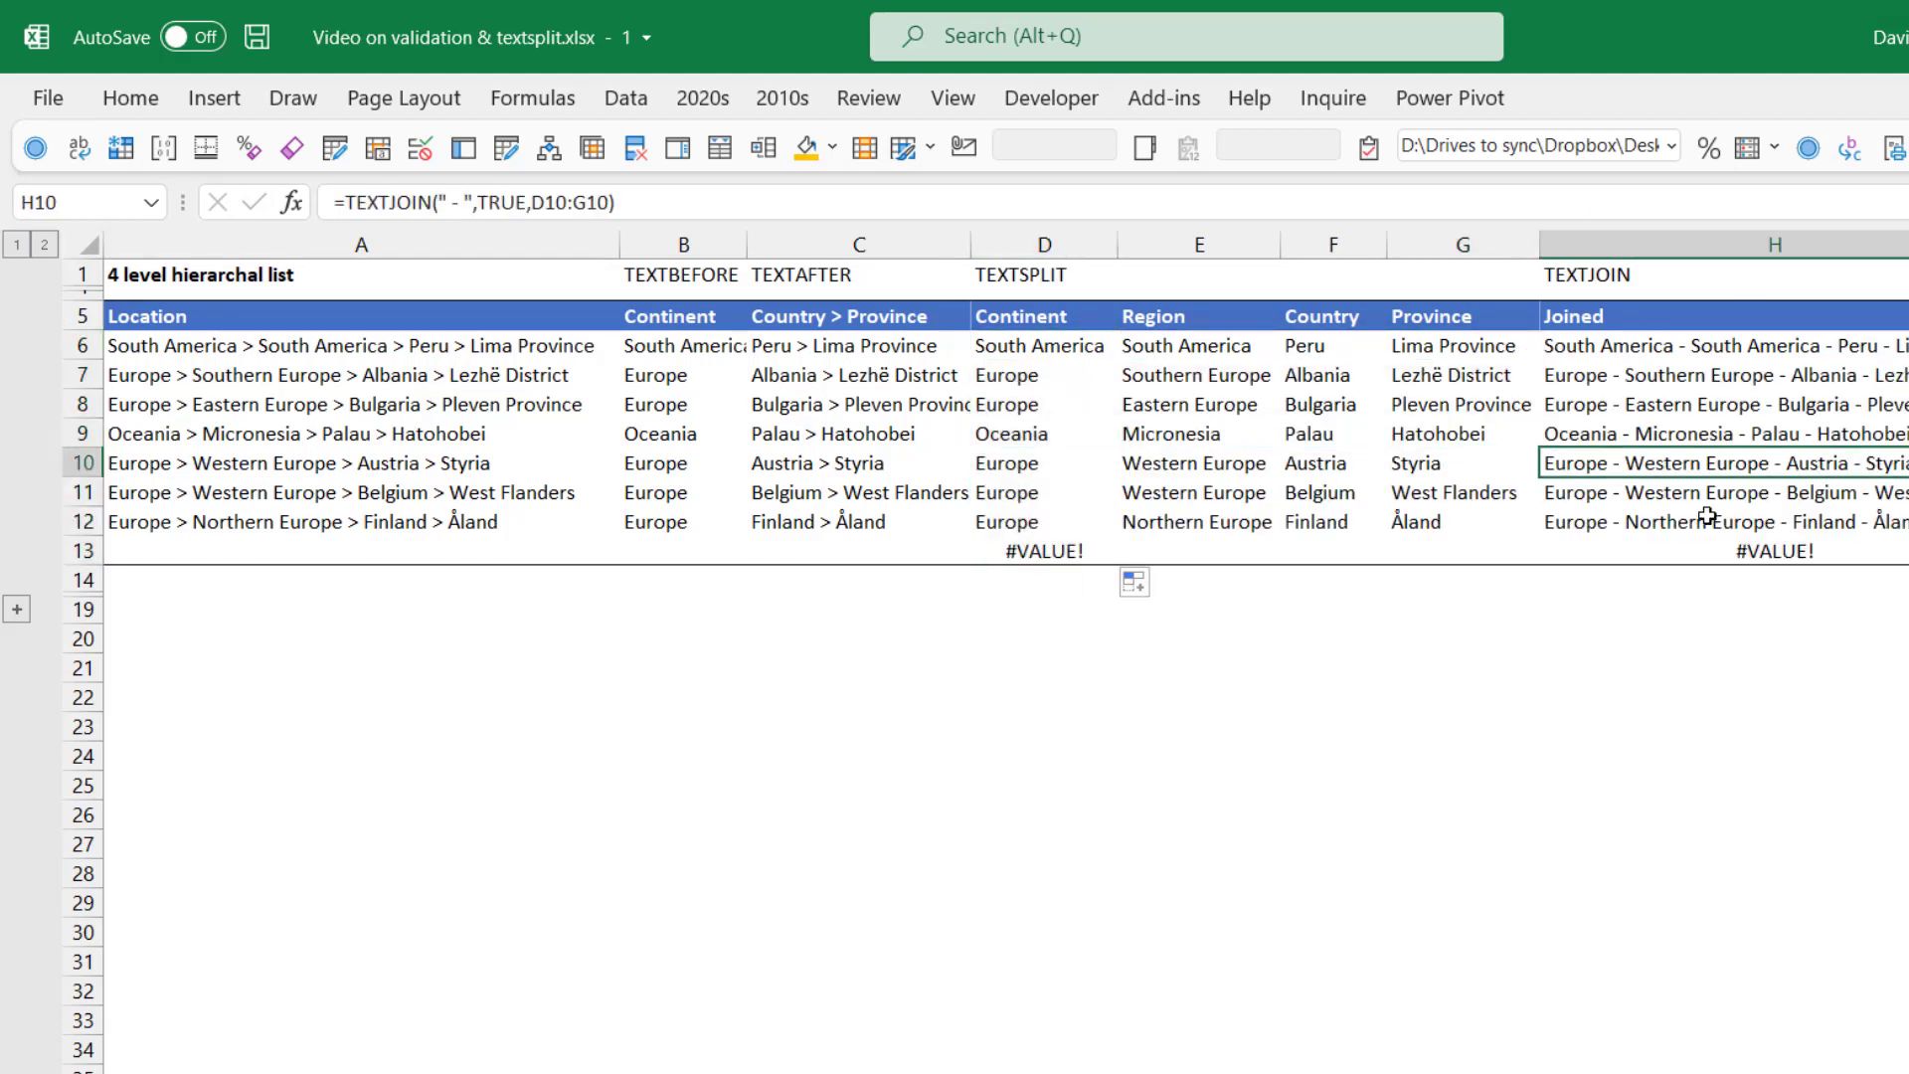
left_click(1680, 522)
left_click(1412, 492)
left_click(1138, 438)
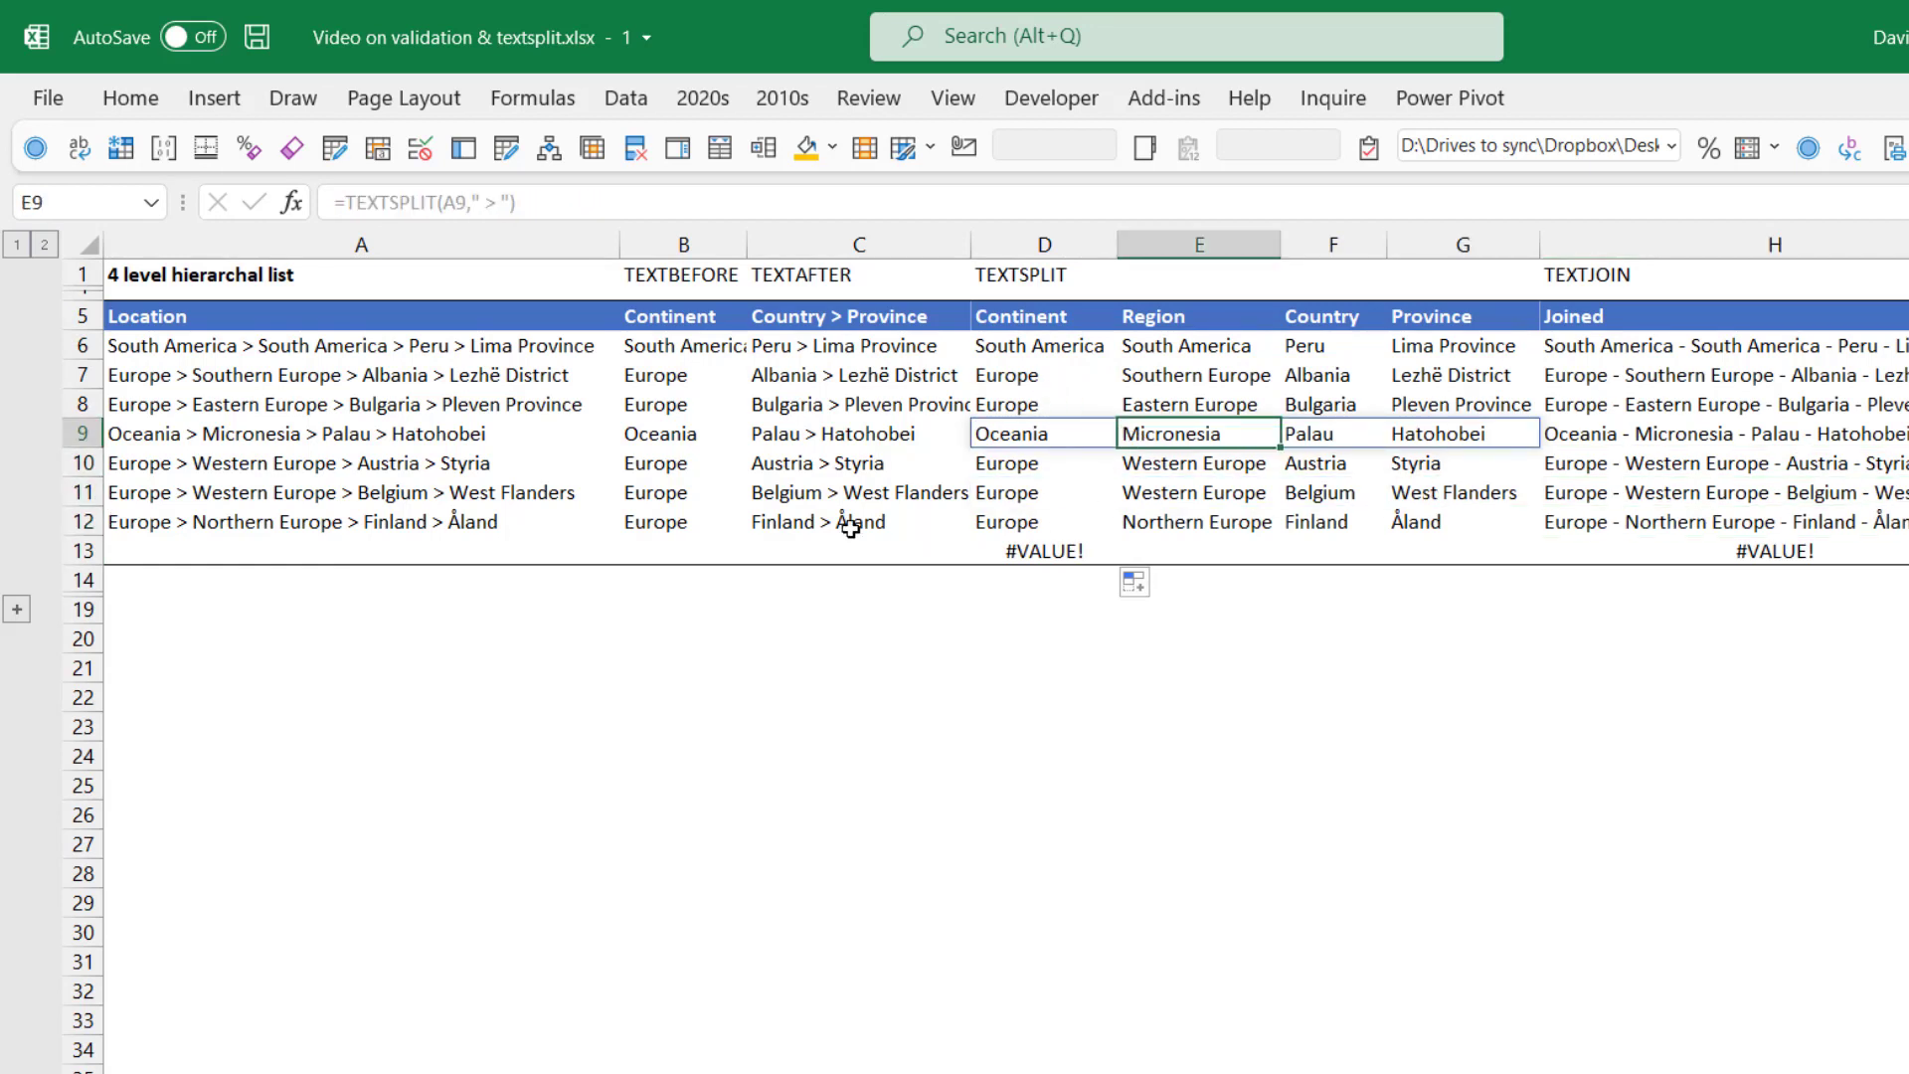
left_click(1066, 544)
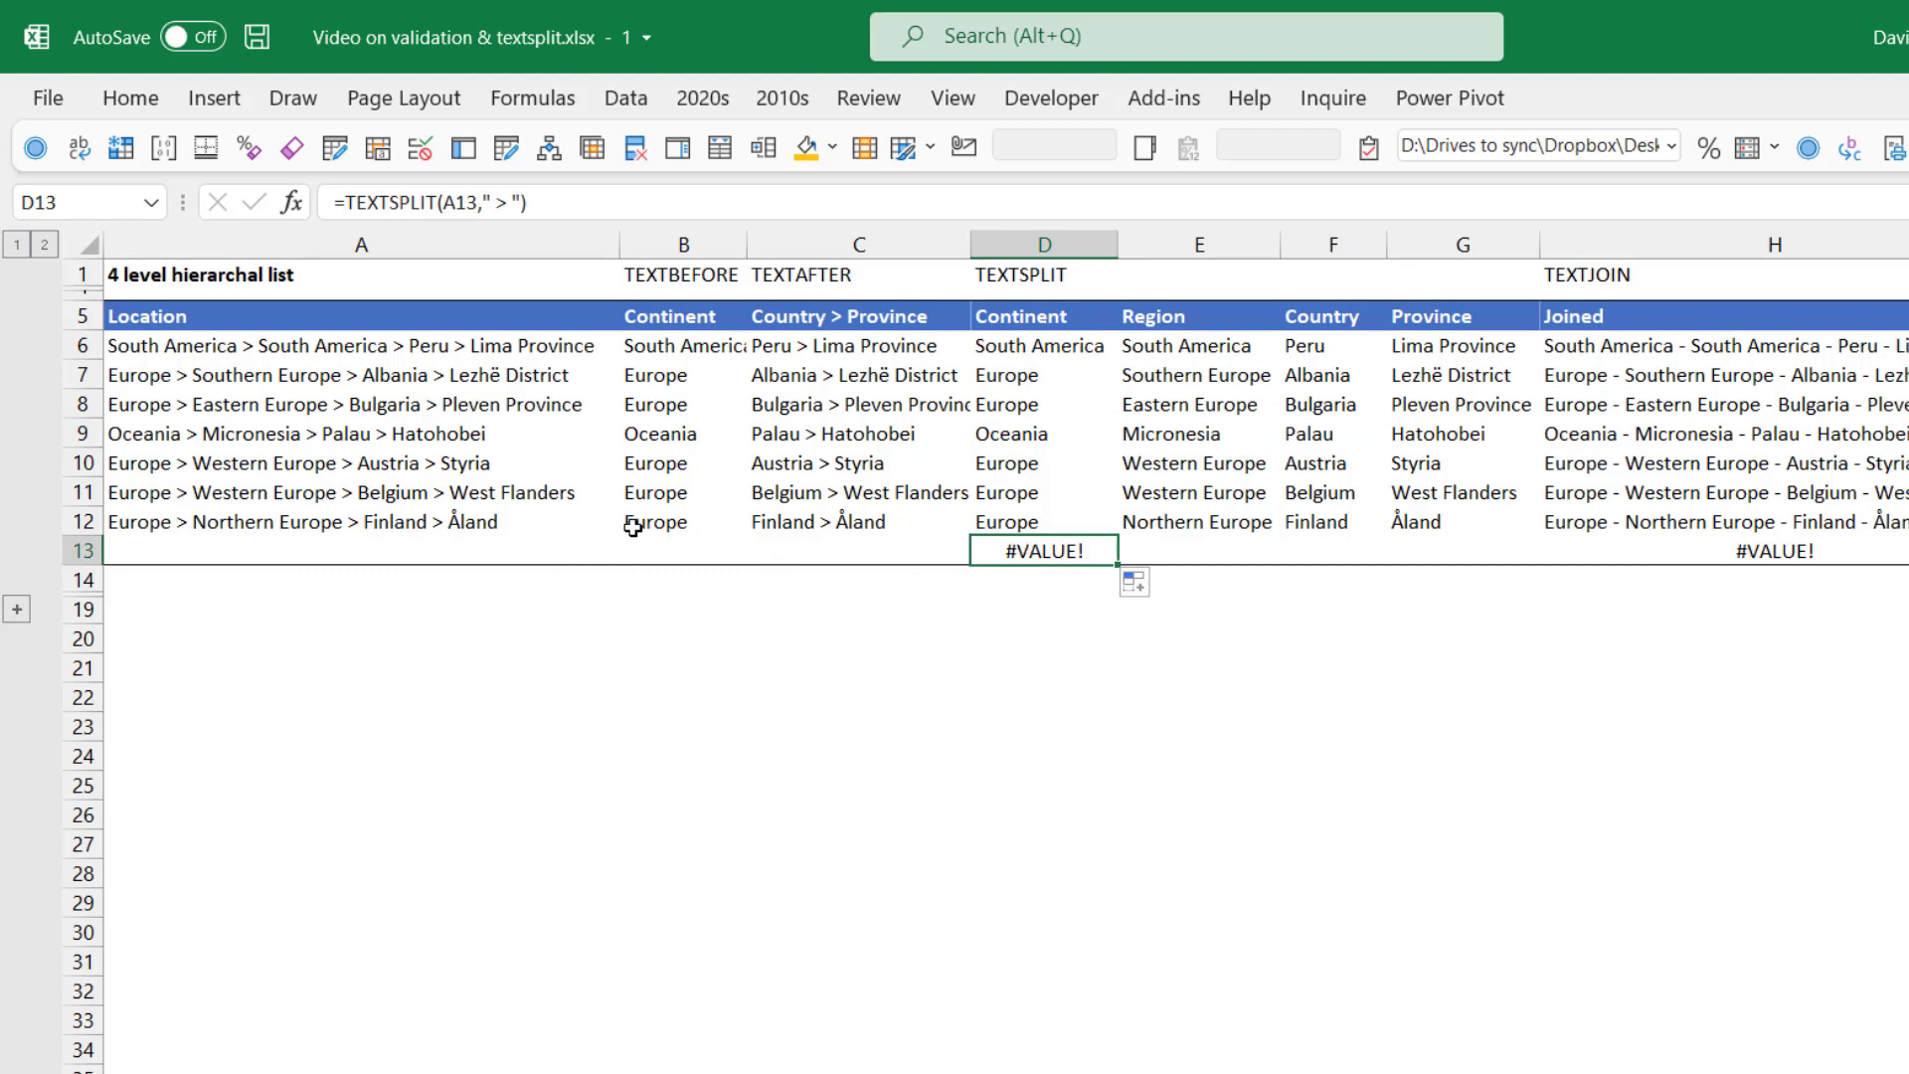
Fill the TEXTBEFORE and TEXTAFTER formulas in B12:C12 down into row 13
left_click_drag(632, 524, 847, 531)
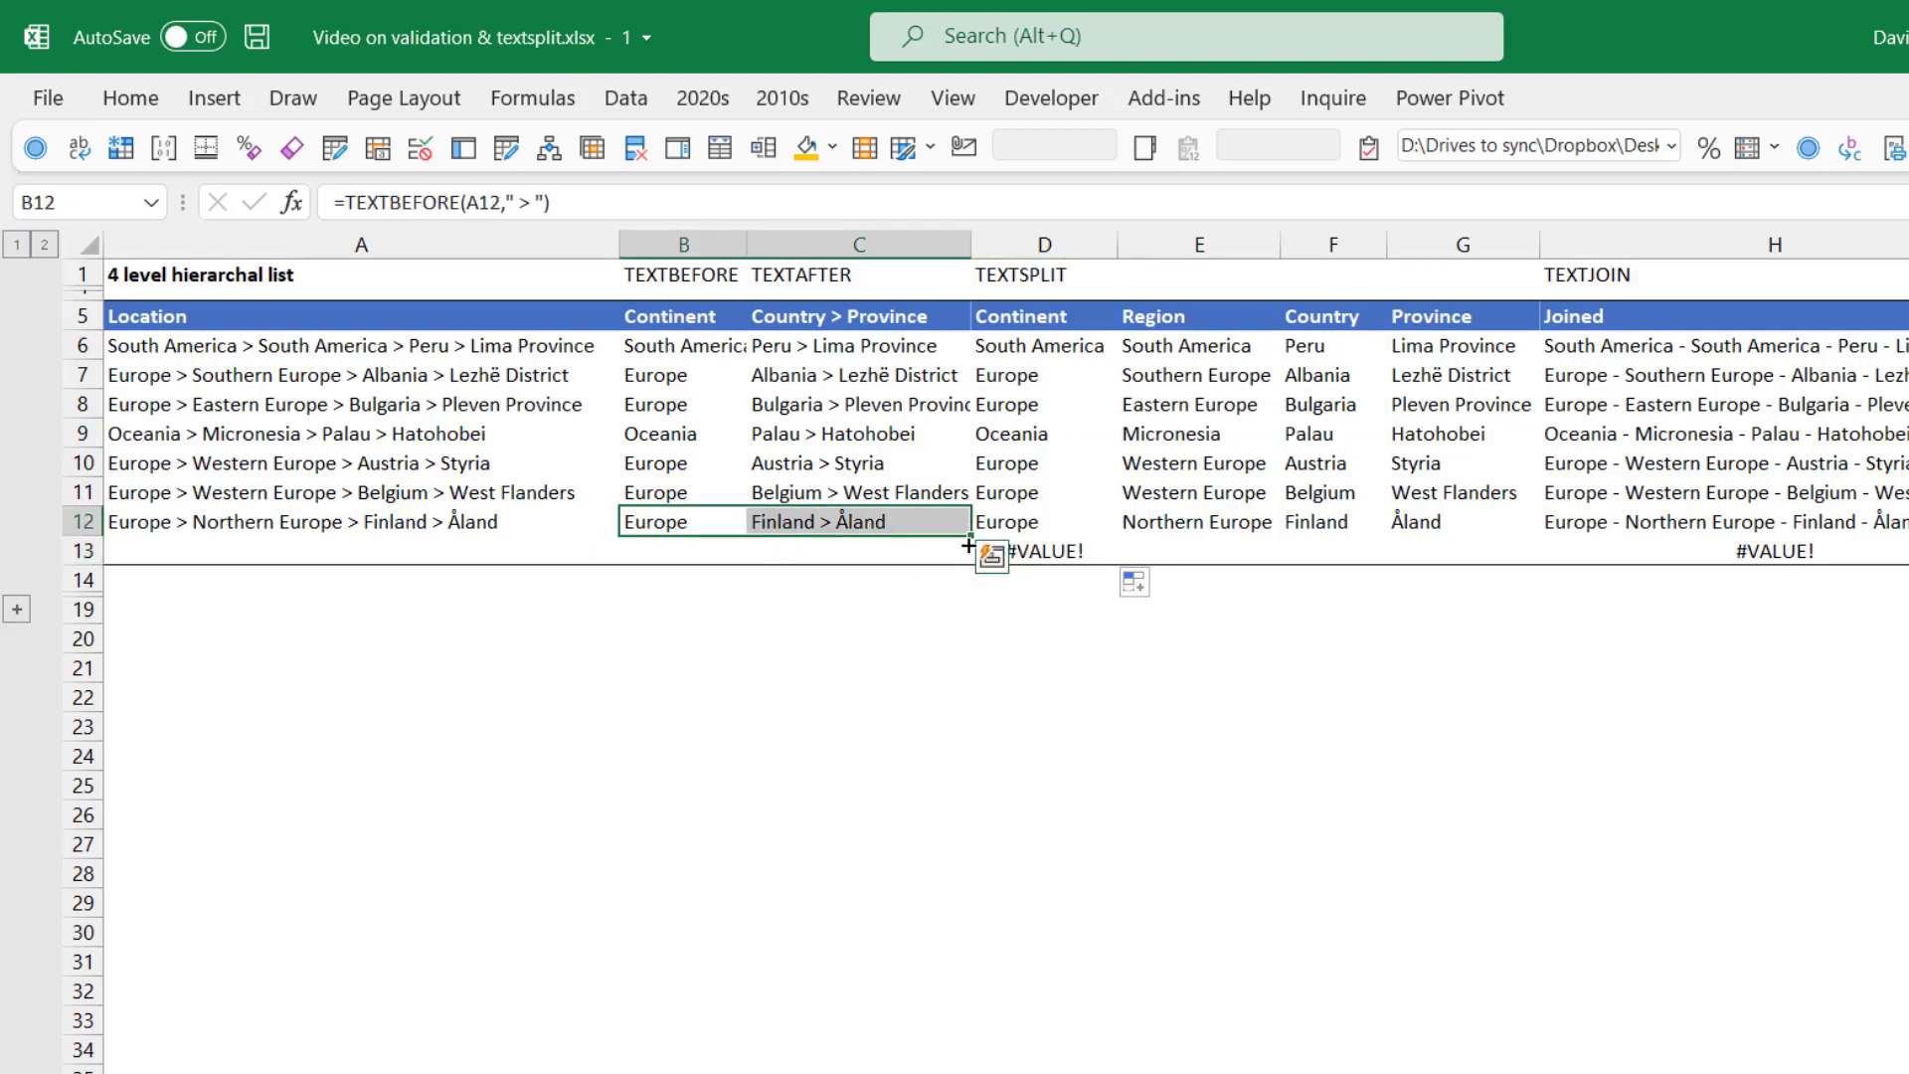
left_click_drag(969, 550, 968, 559)
left_click(895, 636)
left_click(1056, 522)
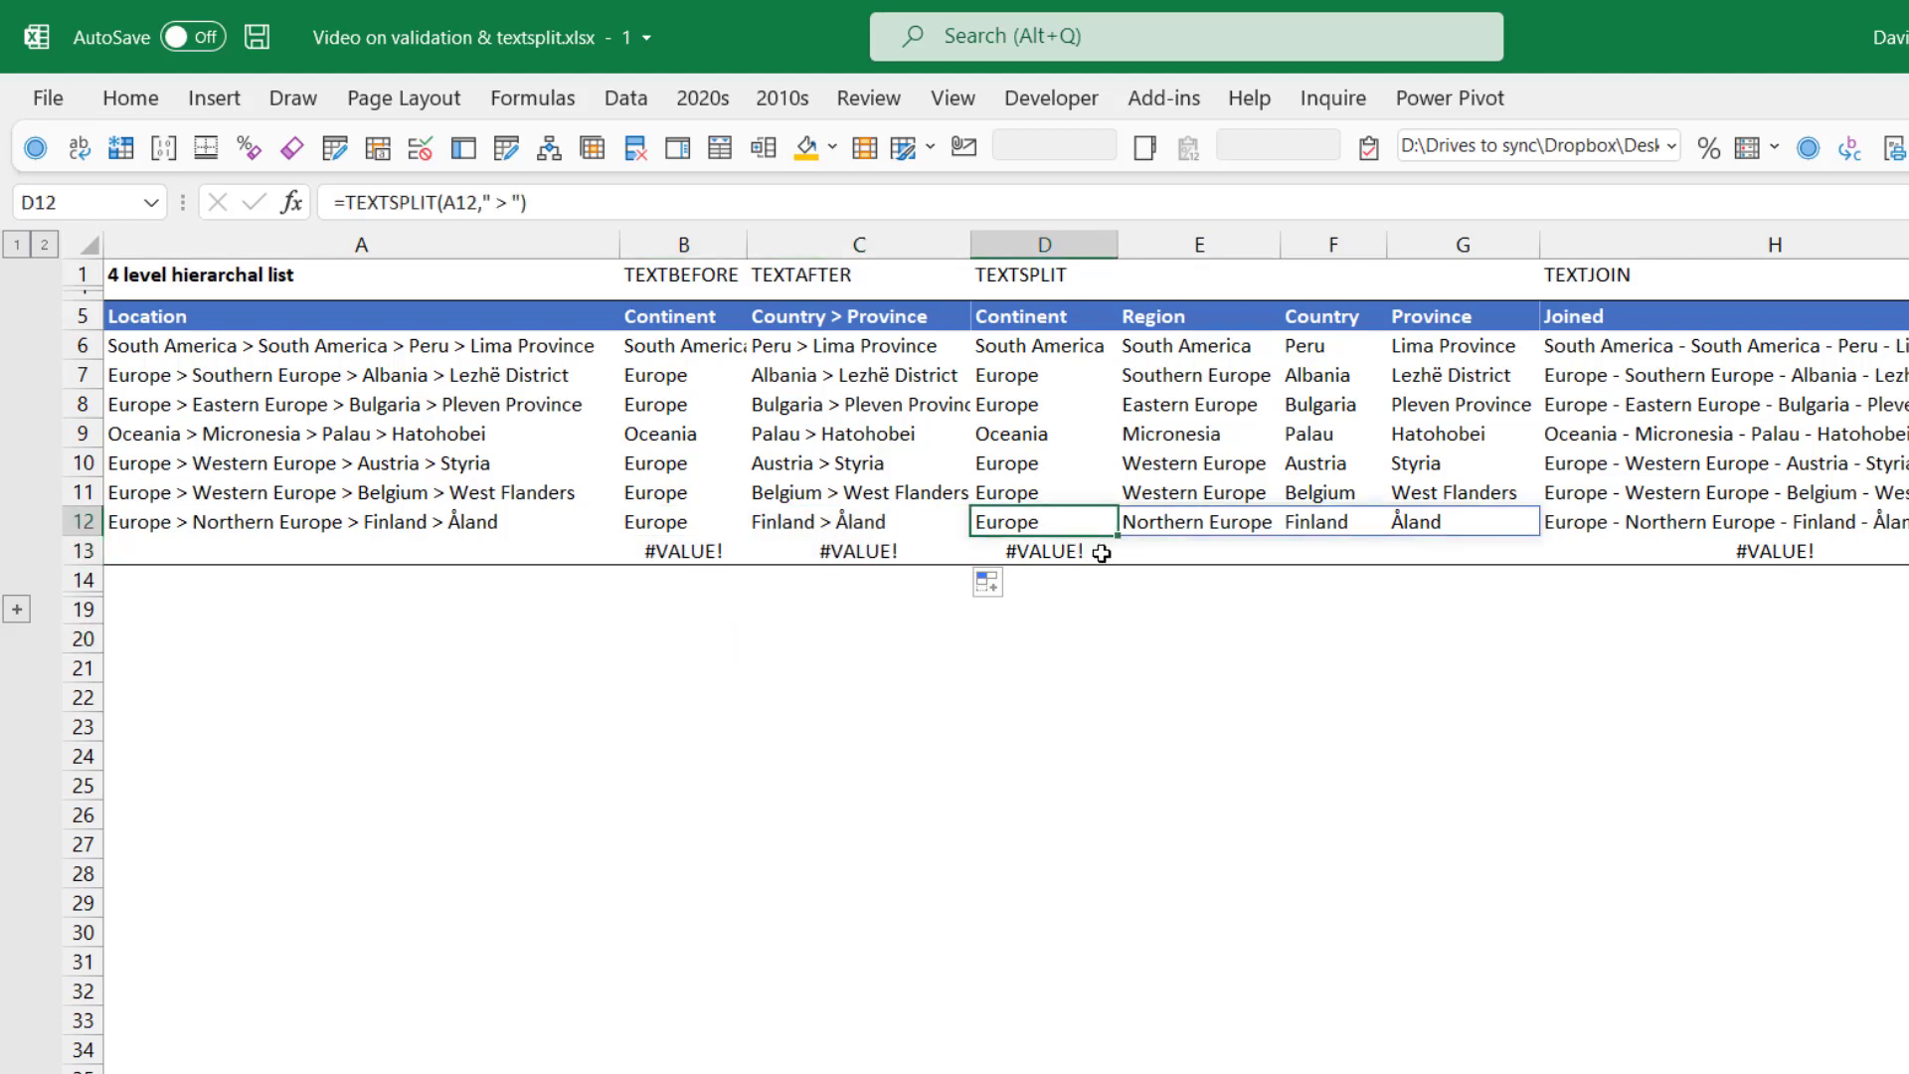
left_click(1060, 456)
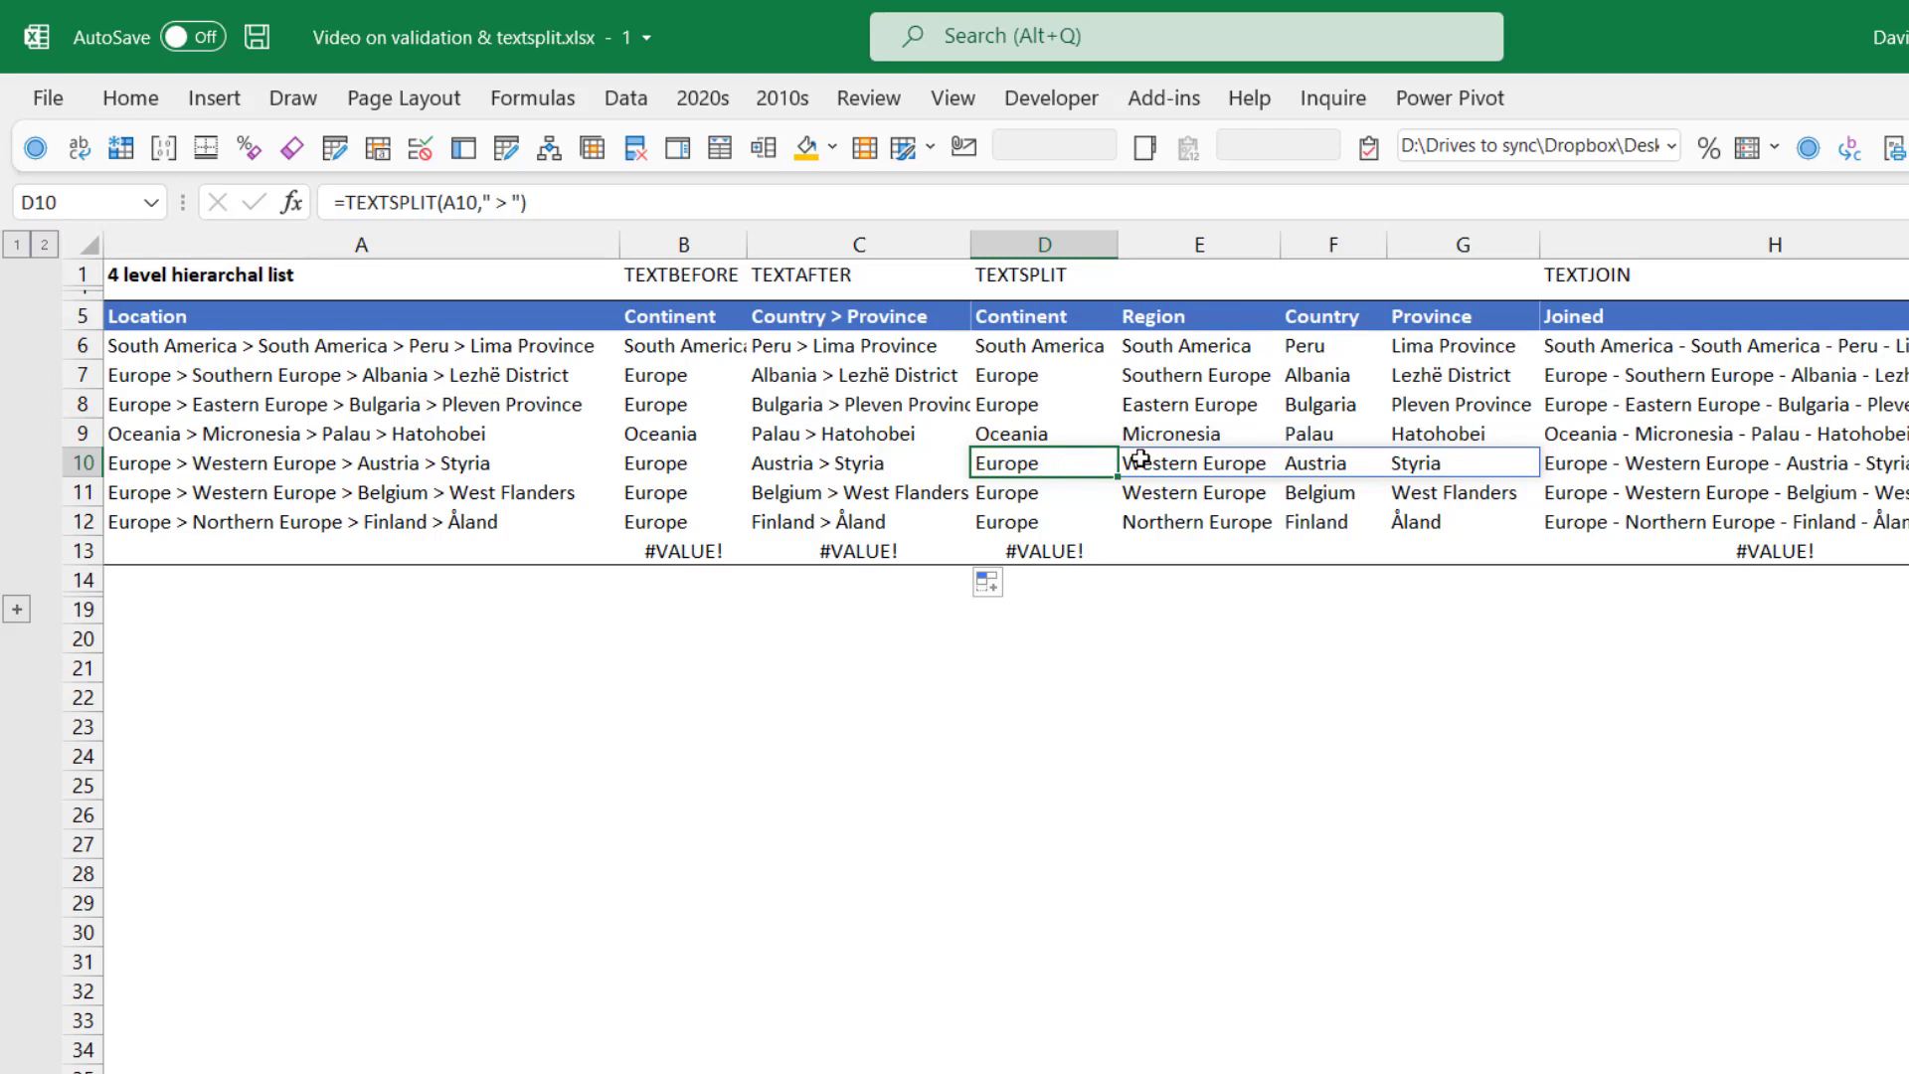
left_click(1450, 426)
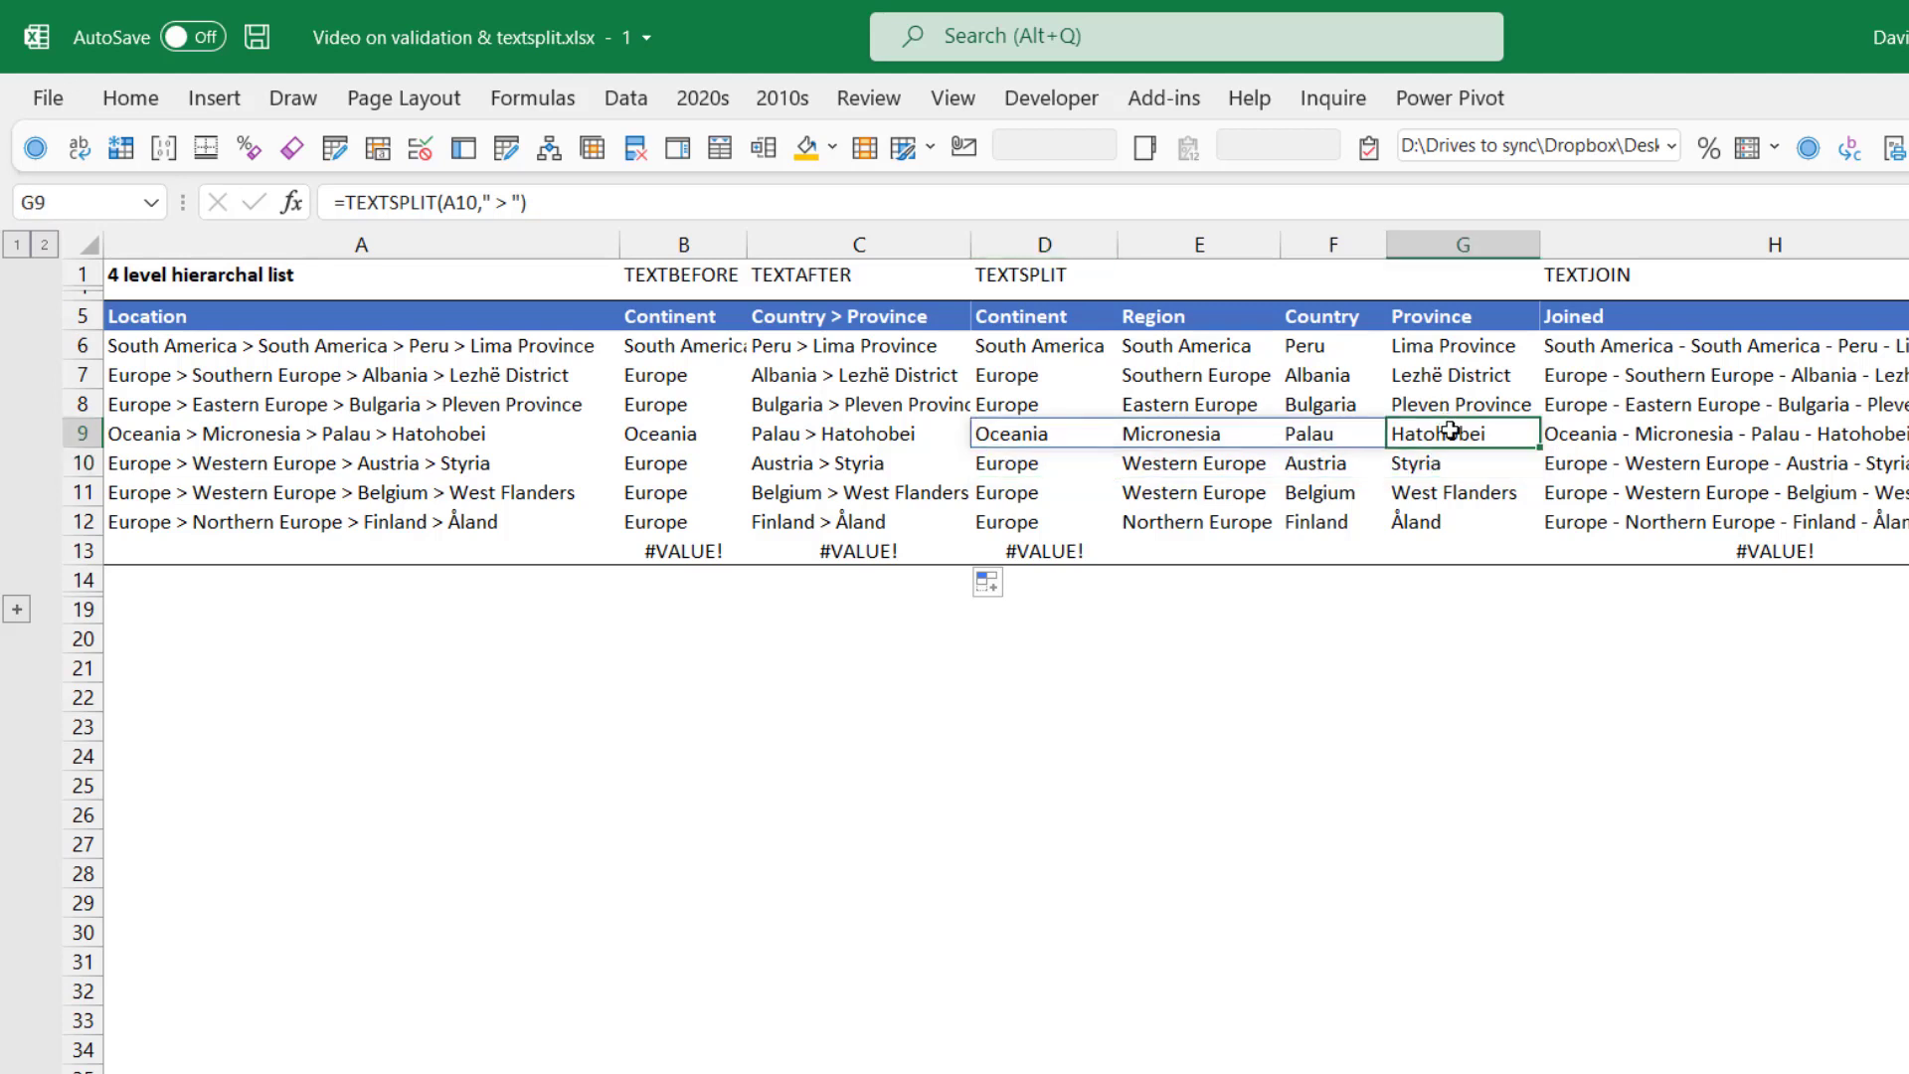
type("text")
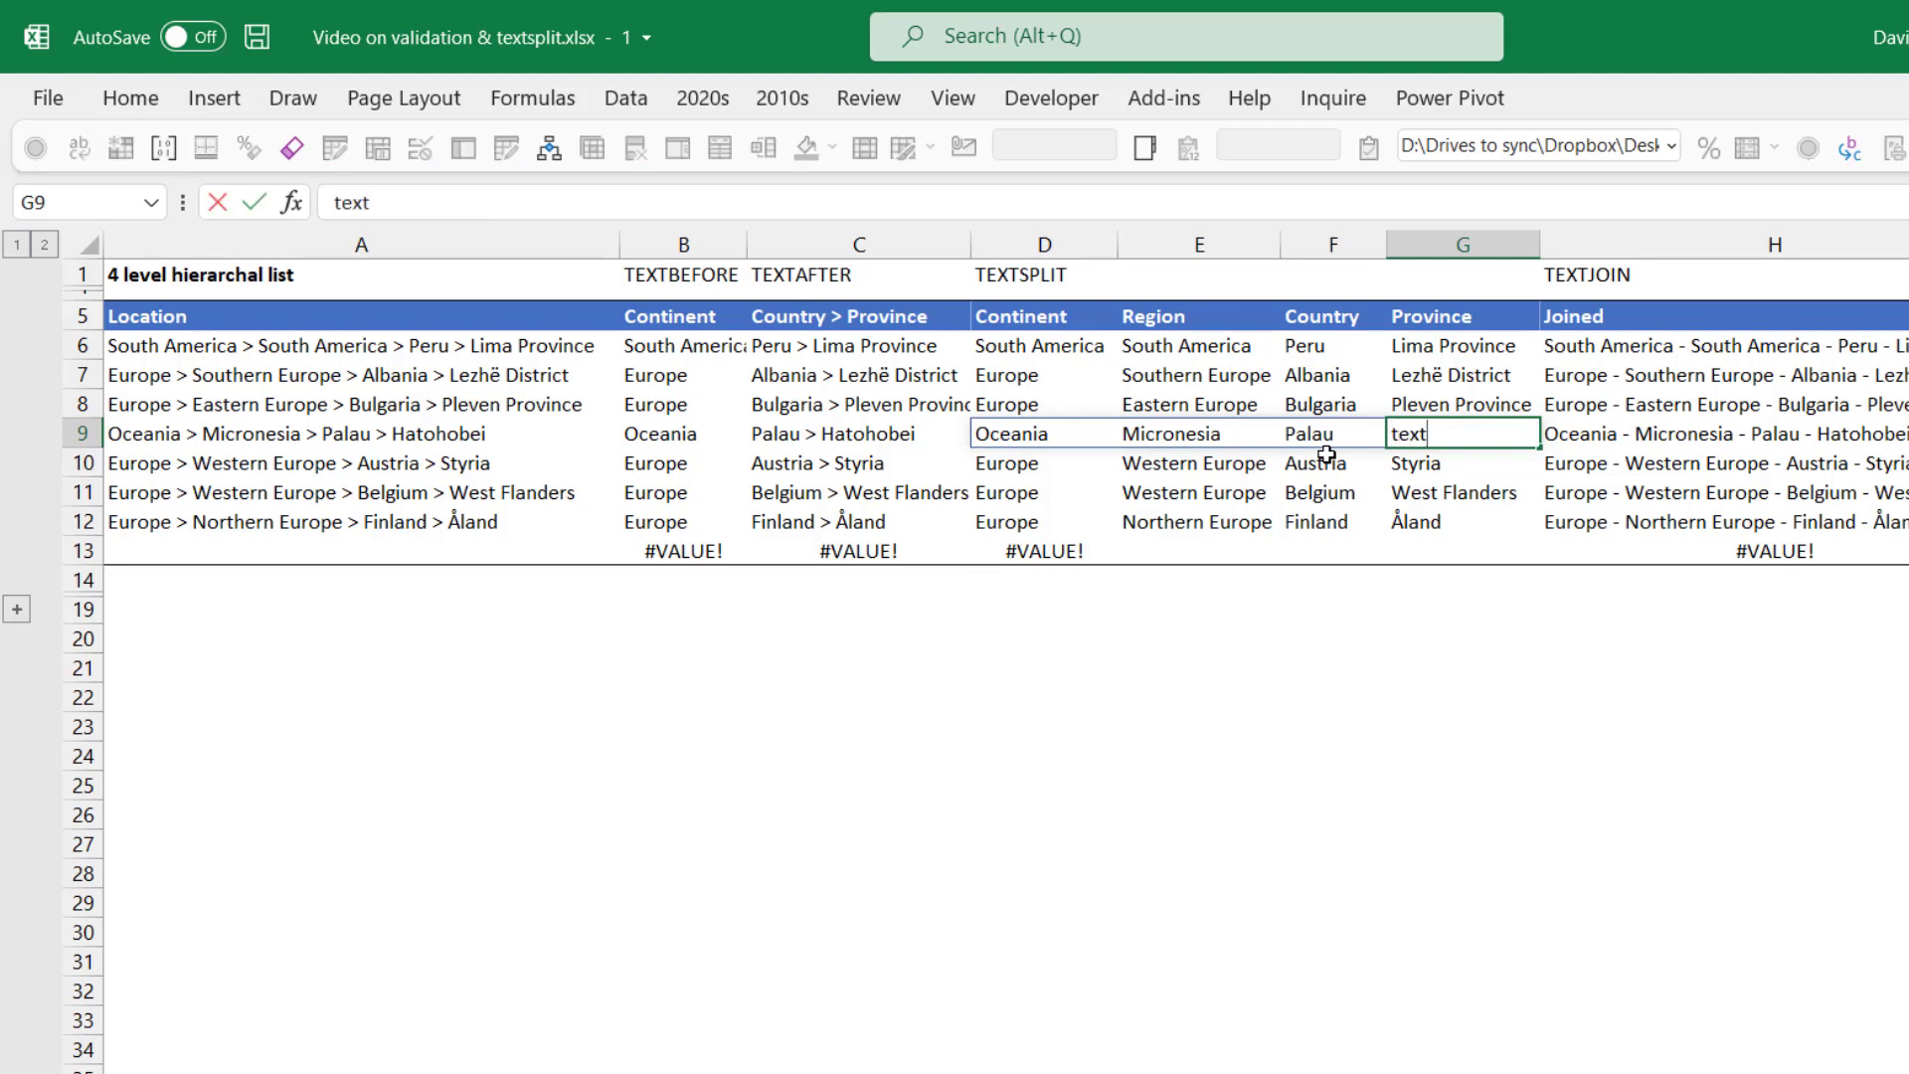
key("Return")
left_click(1092, 436)
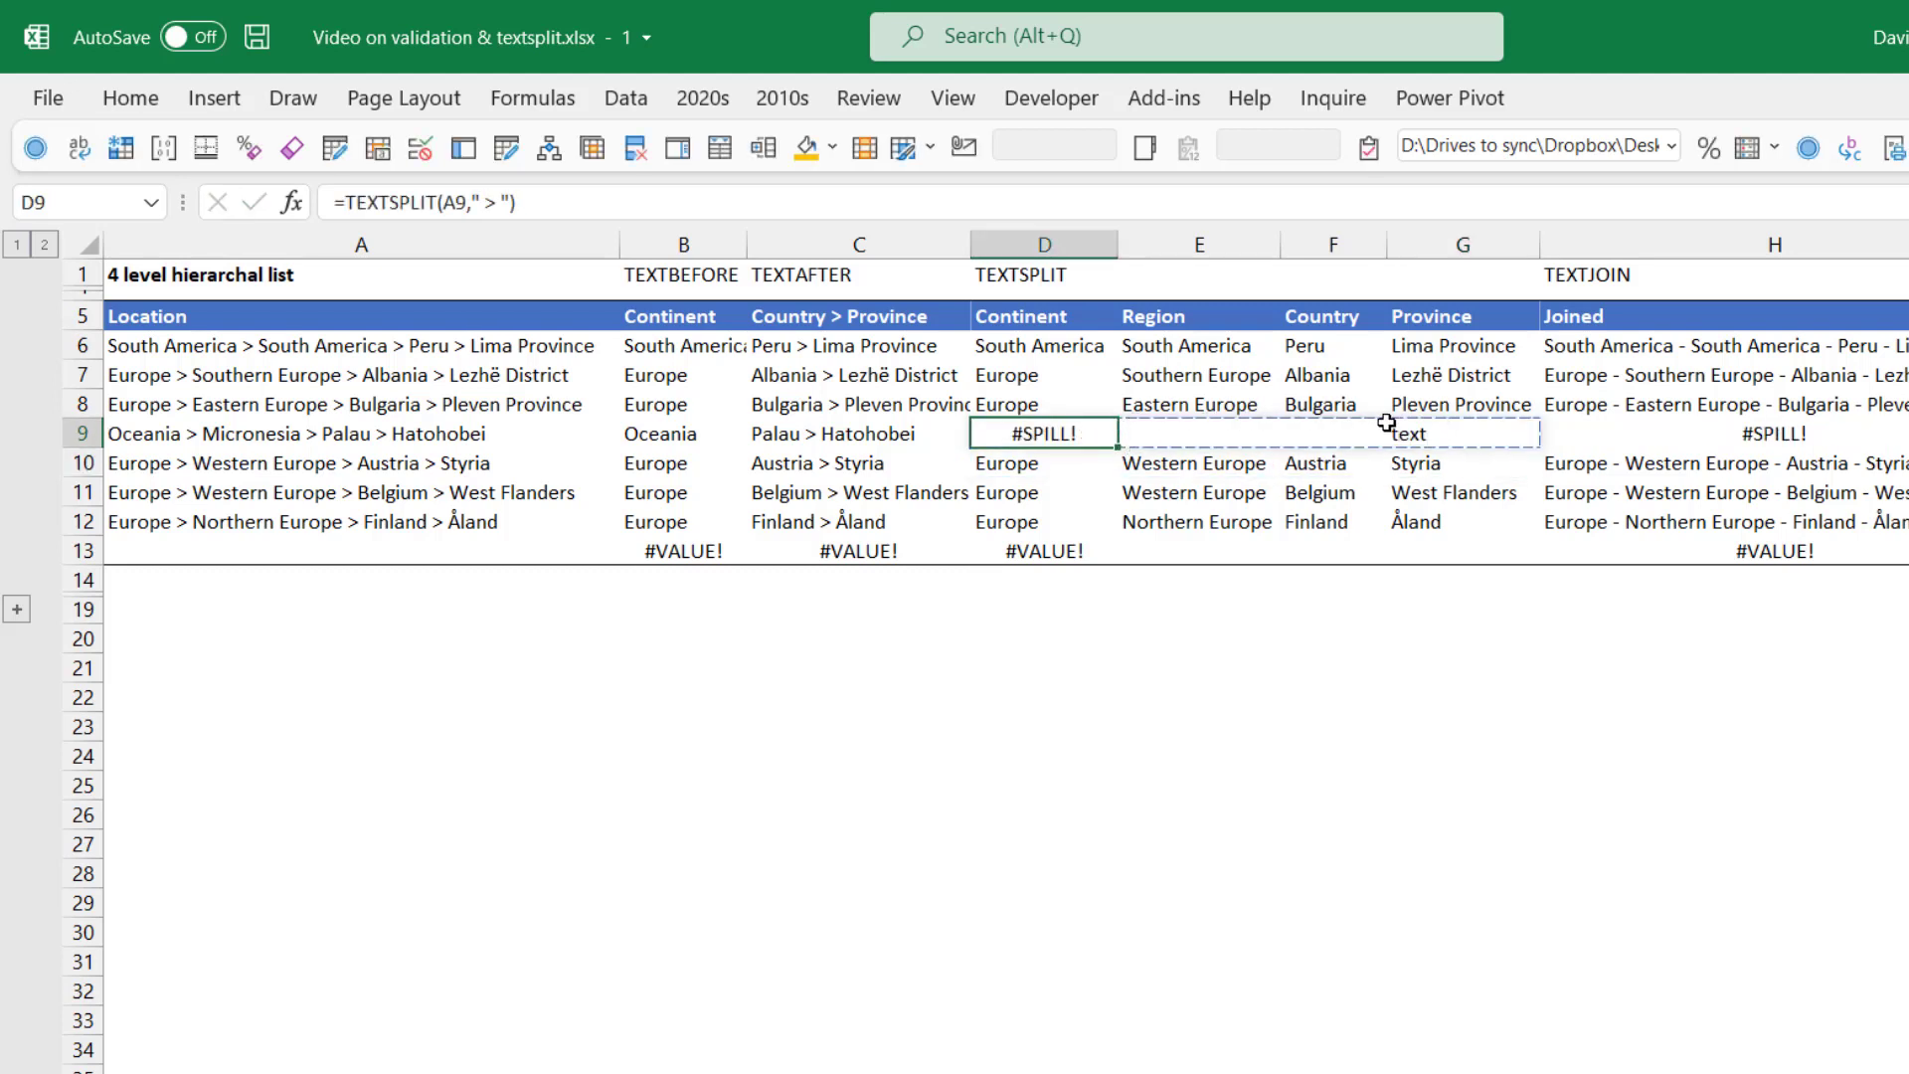
left_click(1439, 435)
key("Delete")
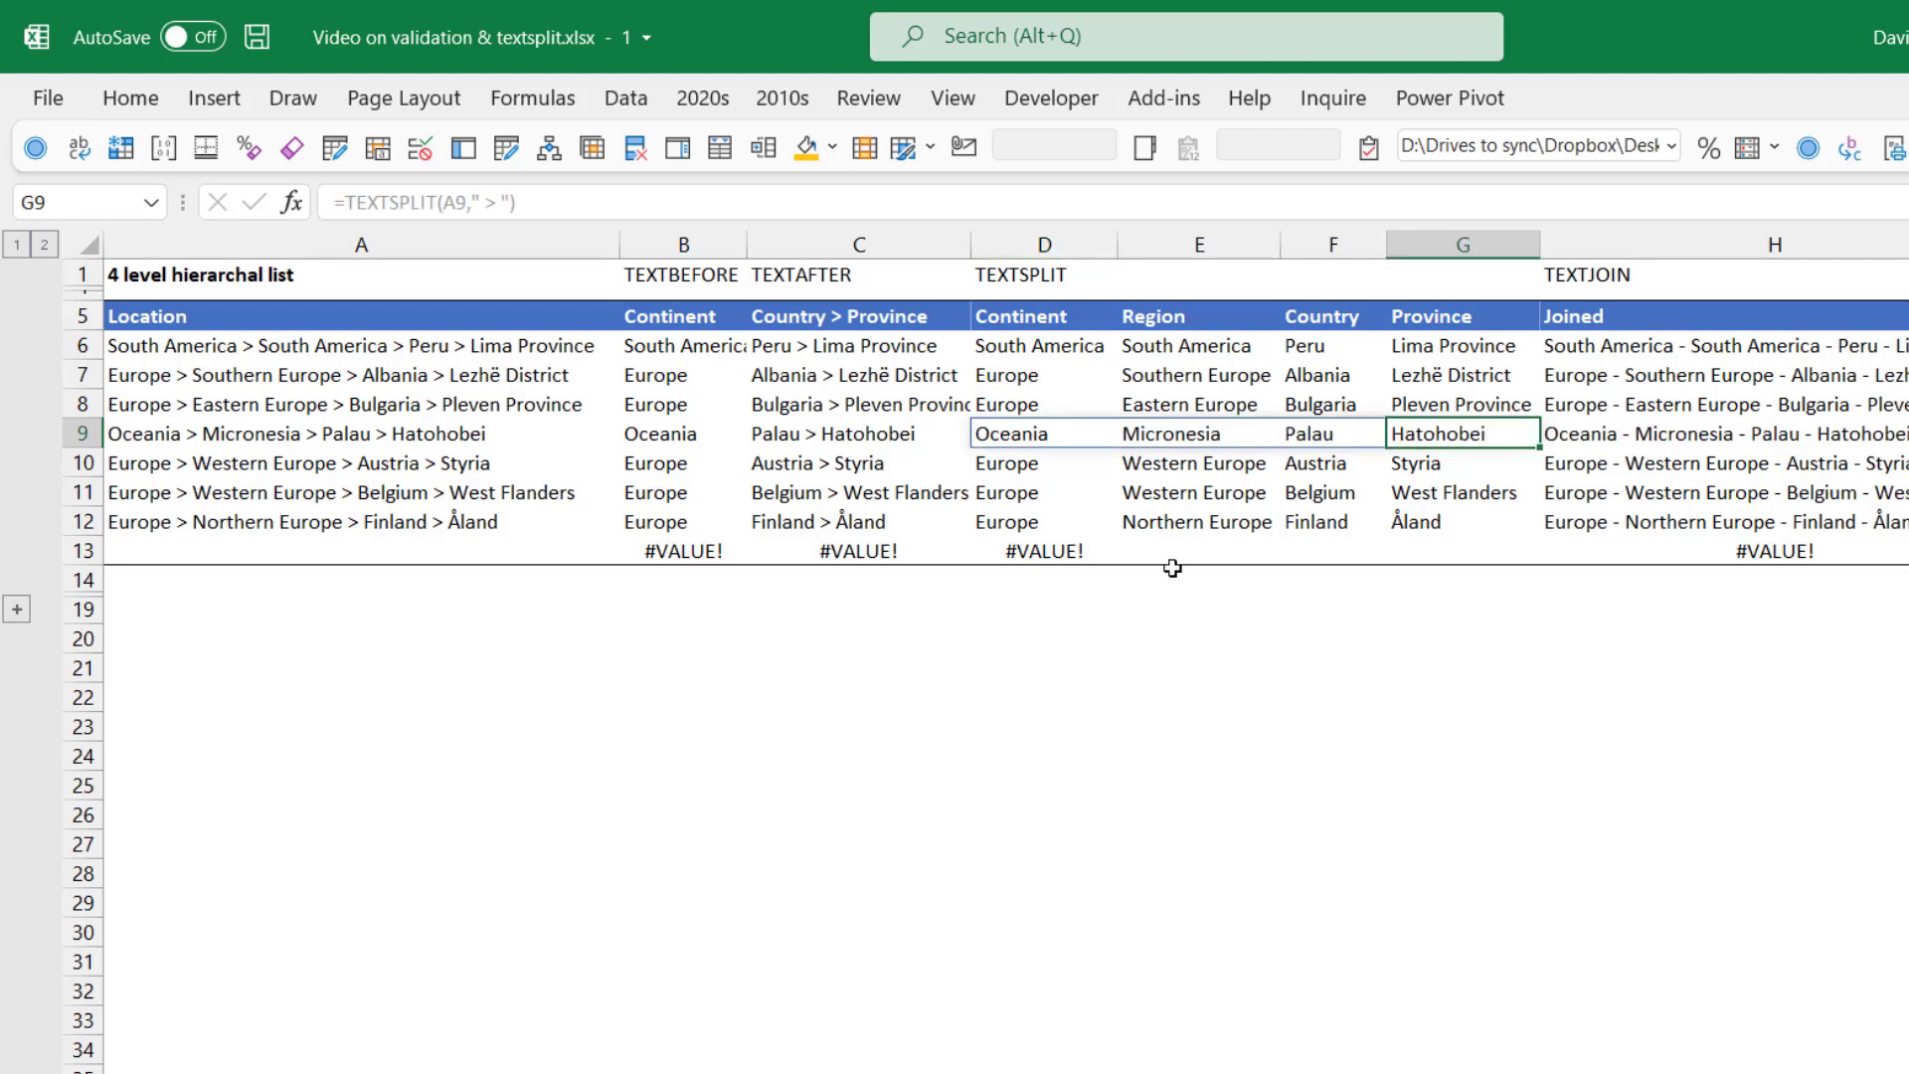
key("Down")
key("Down")
key("Down")
key("Down")
key("Left")
key("Left")
key("Left")
key("Left")
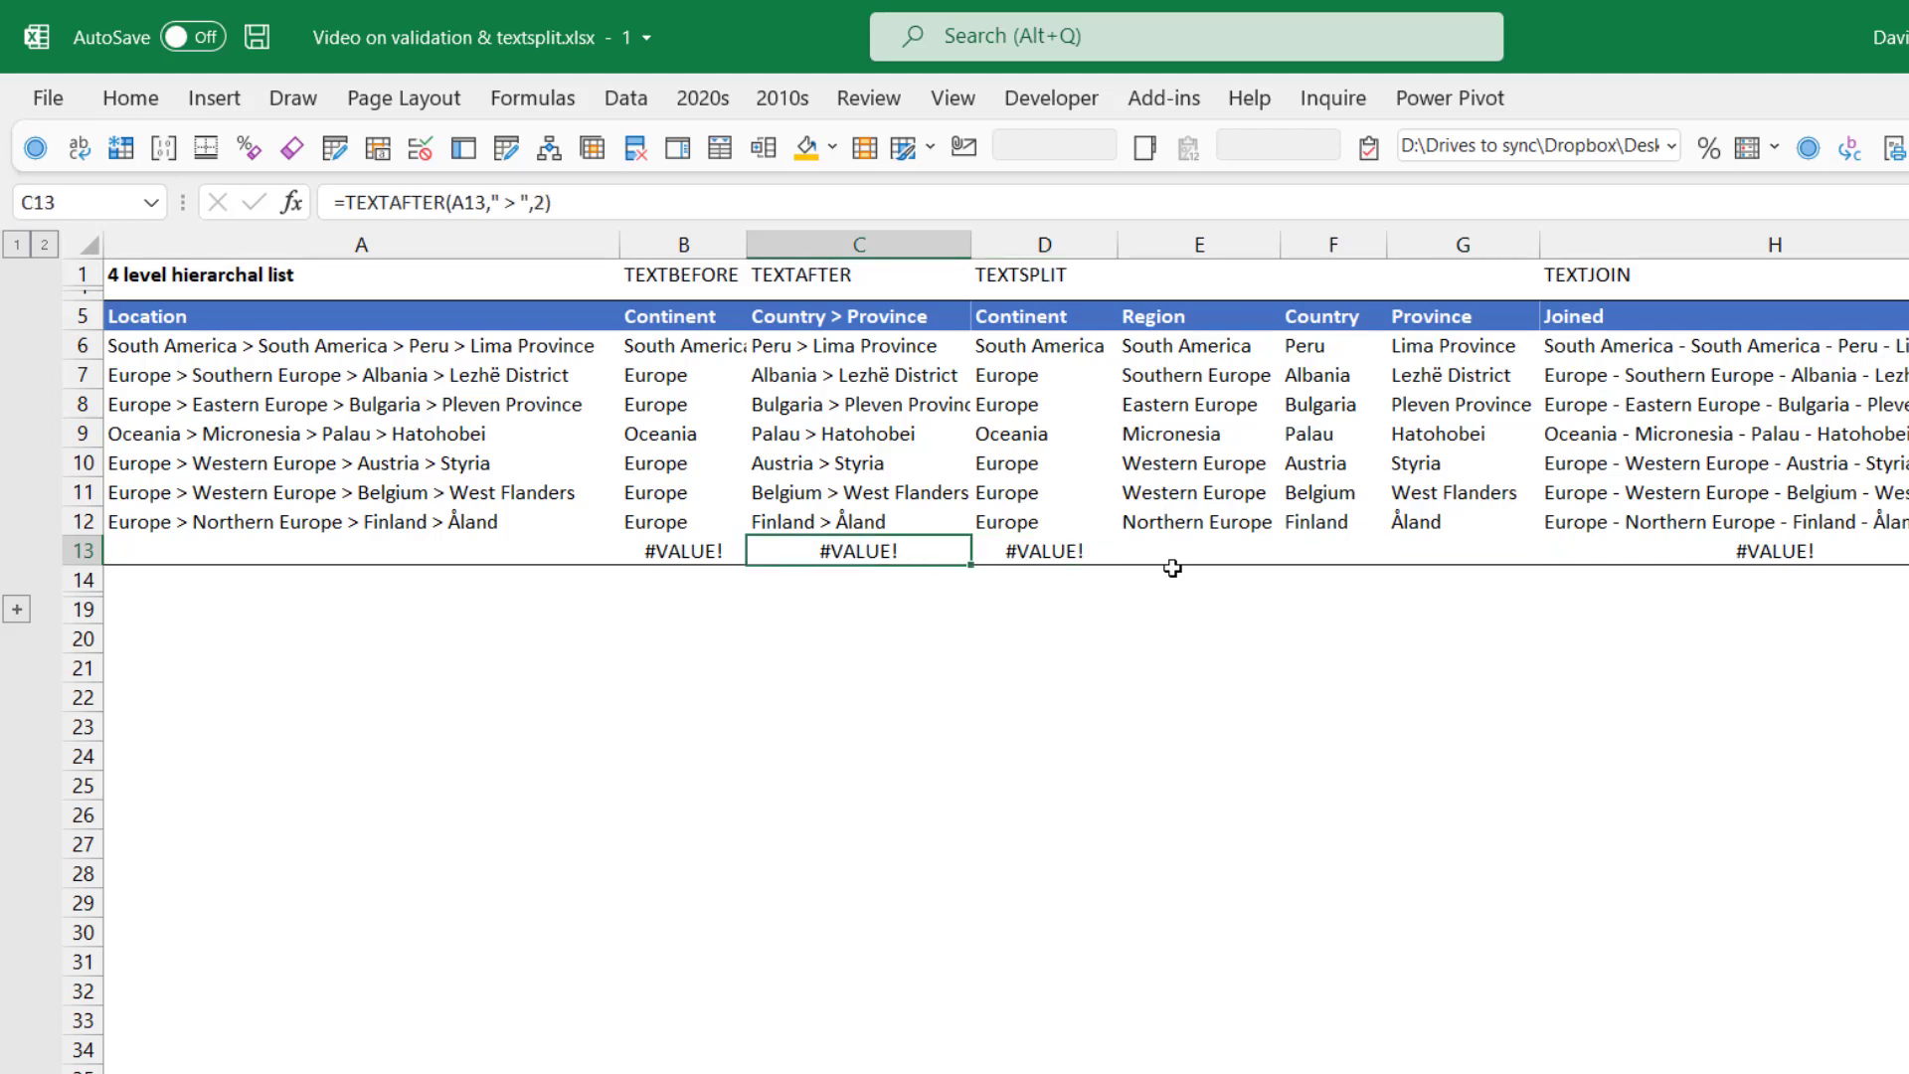
left_click(1035, 548)
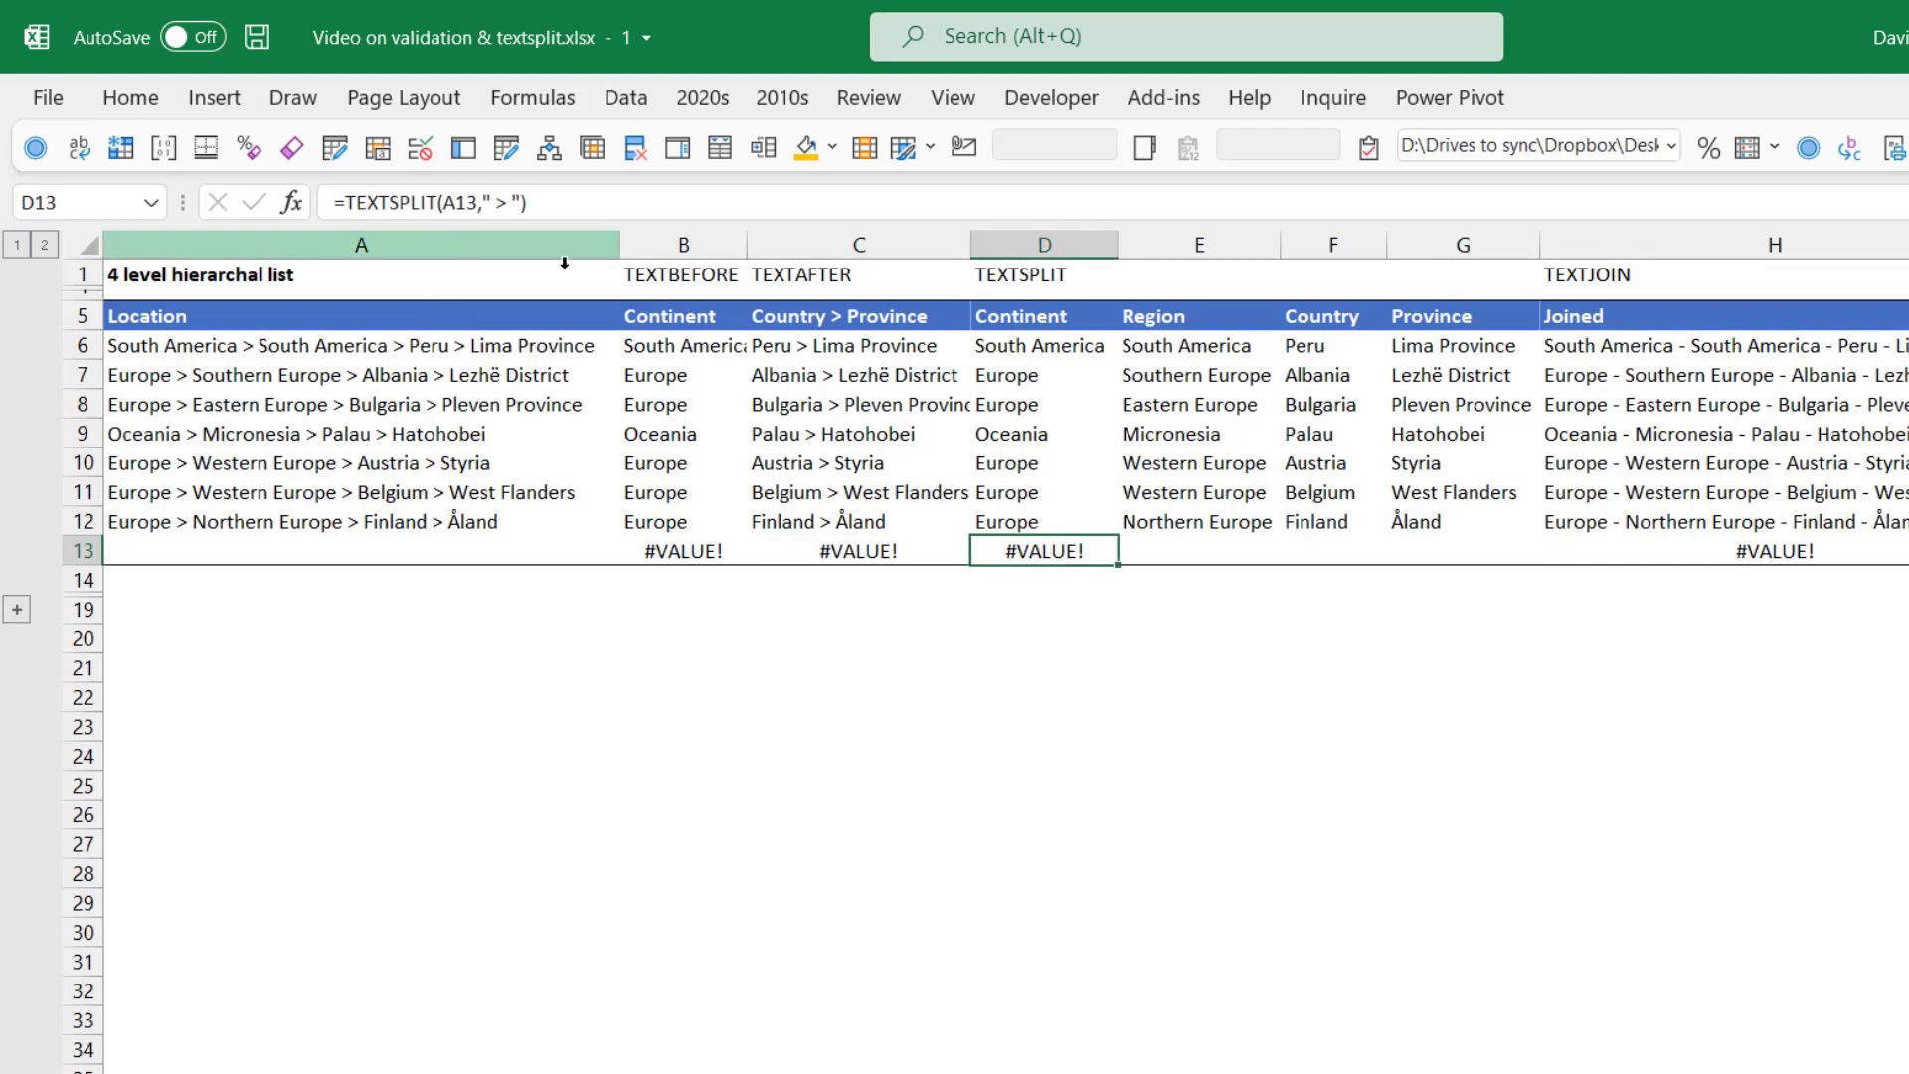
Wrap D6's formula as =IF(A6="","",TEXTSPLIT(A6," > "))
left_click(1006, 347)
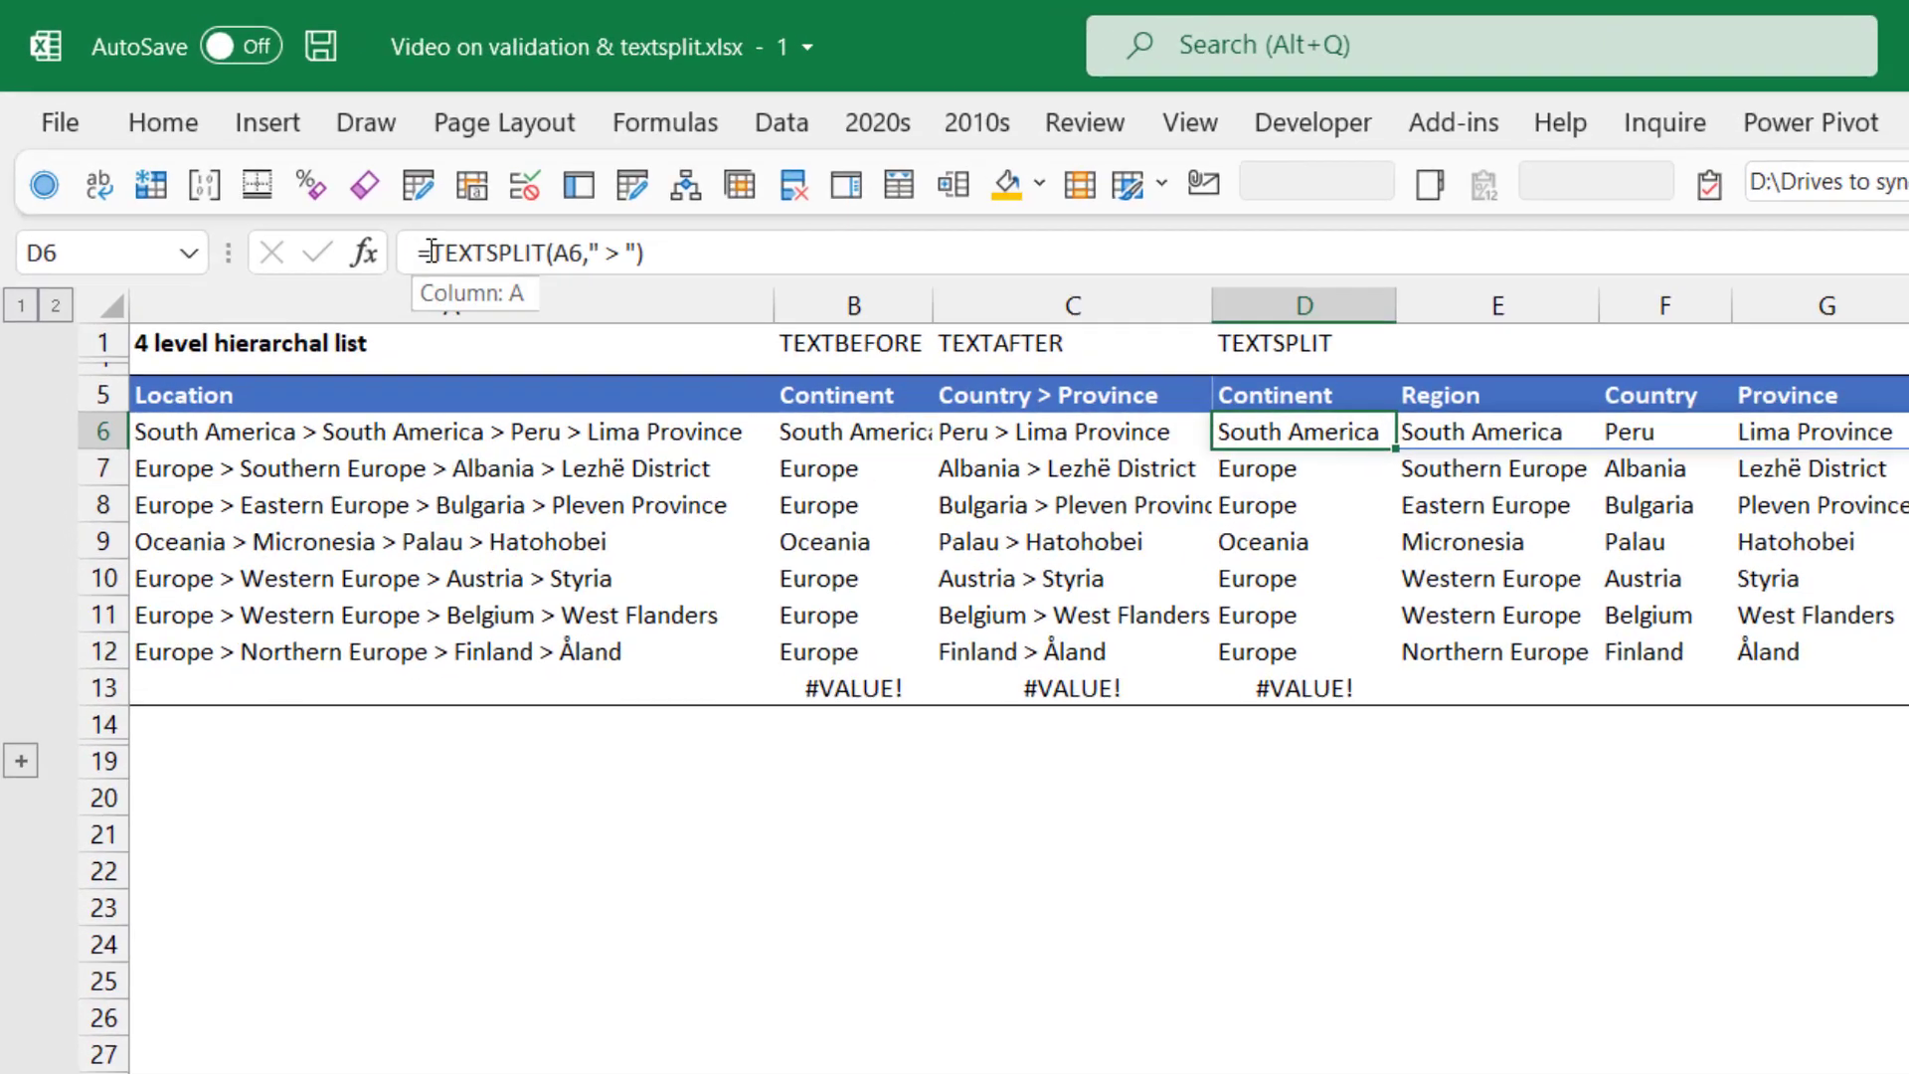
left_click(339, 203)
type("IF(")
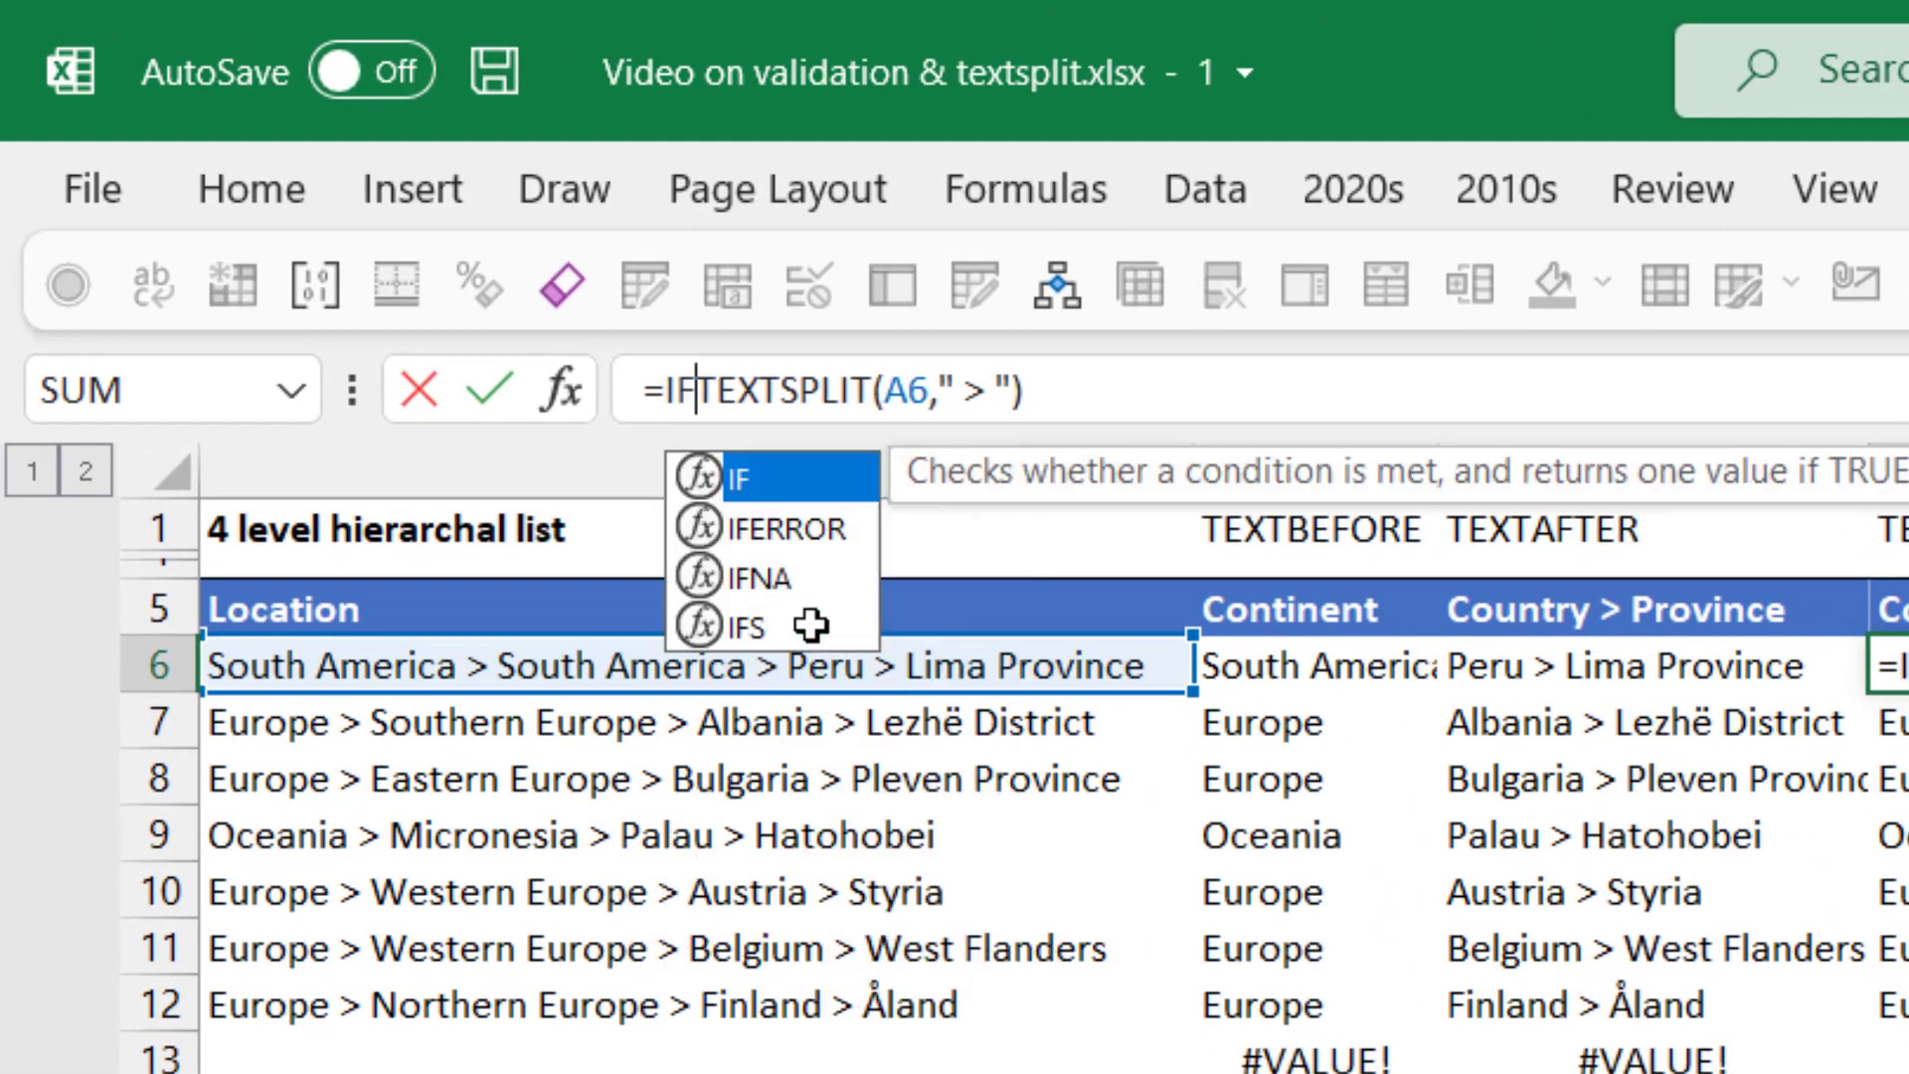
left_click(850, 668)
type("=\"\",")
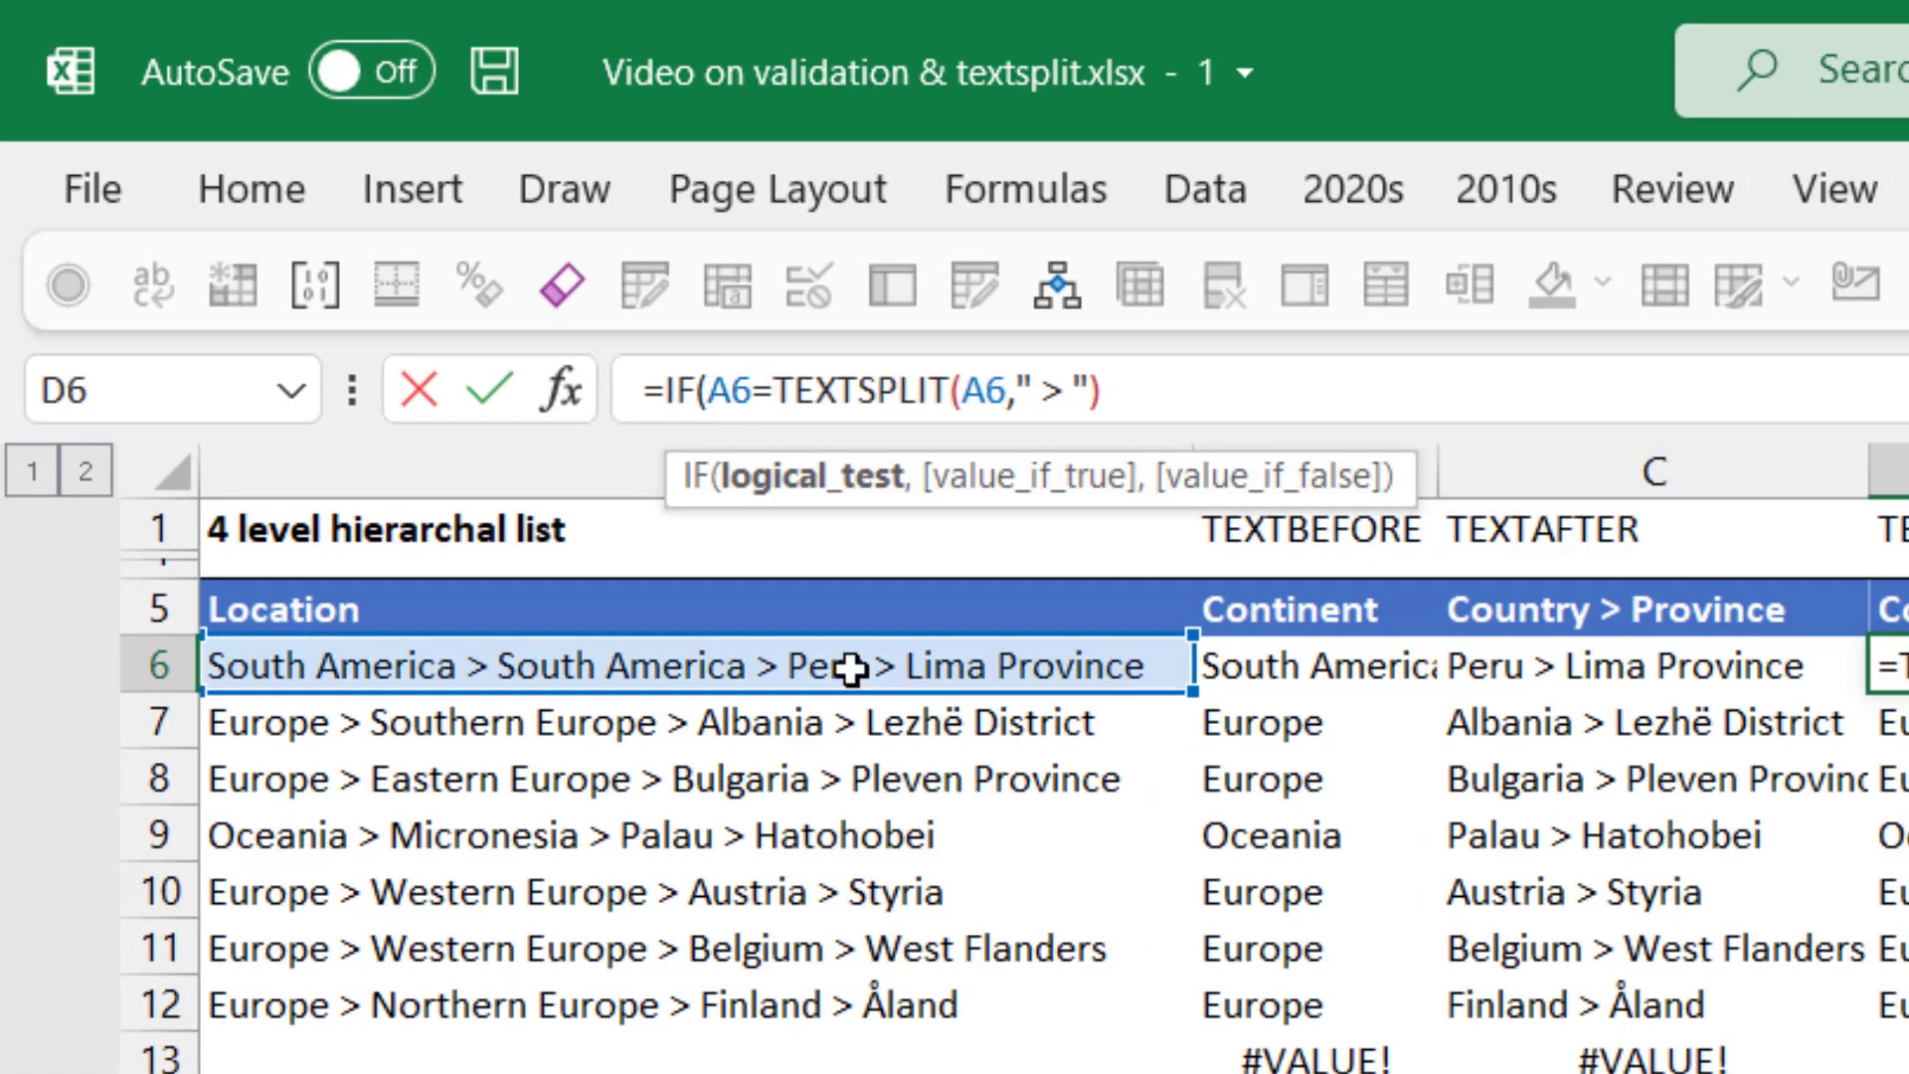
type("\"\"")
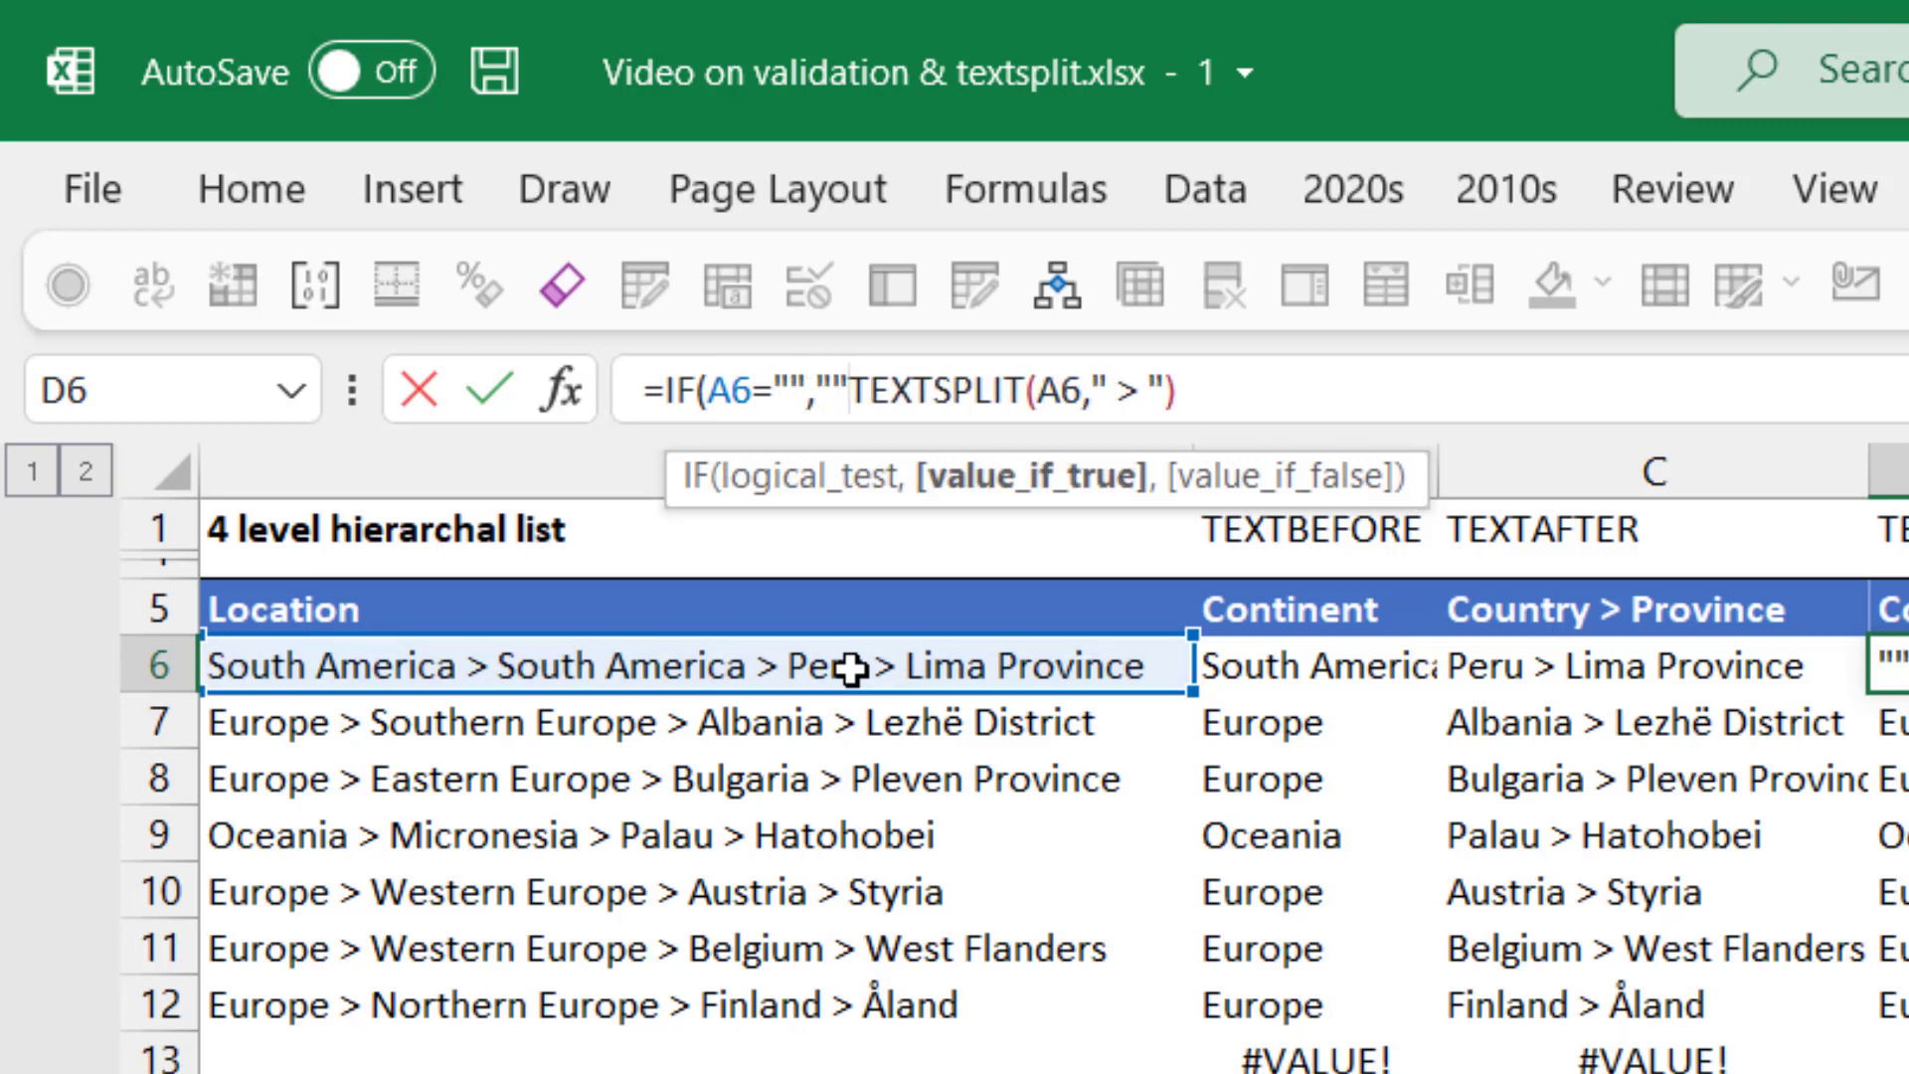
type(",")
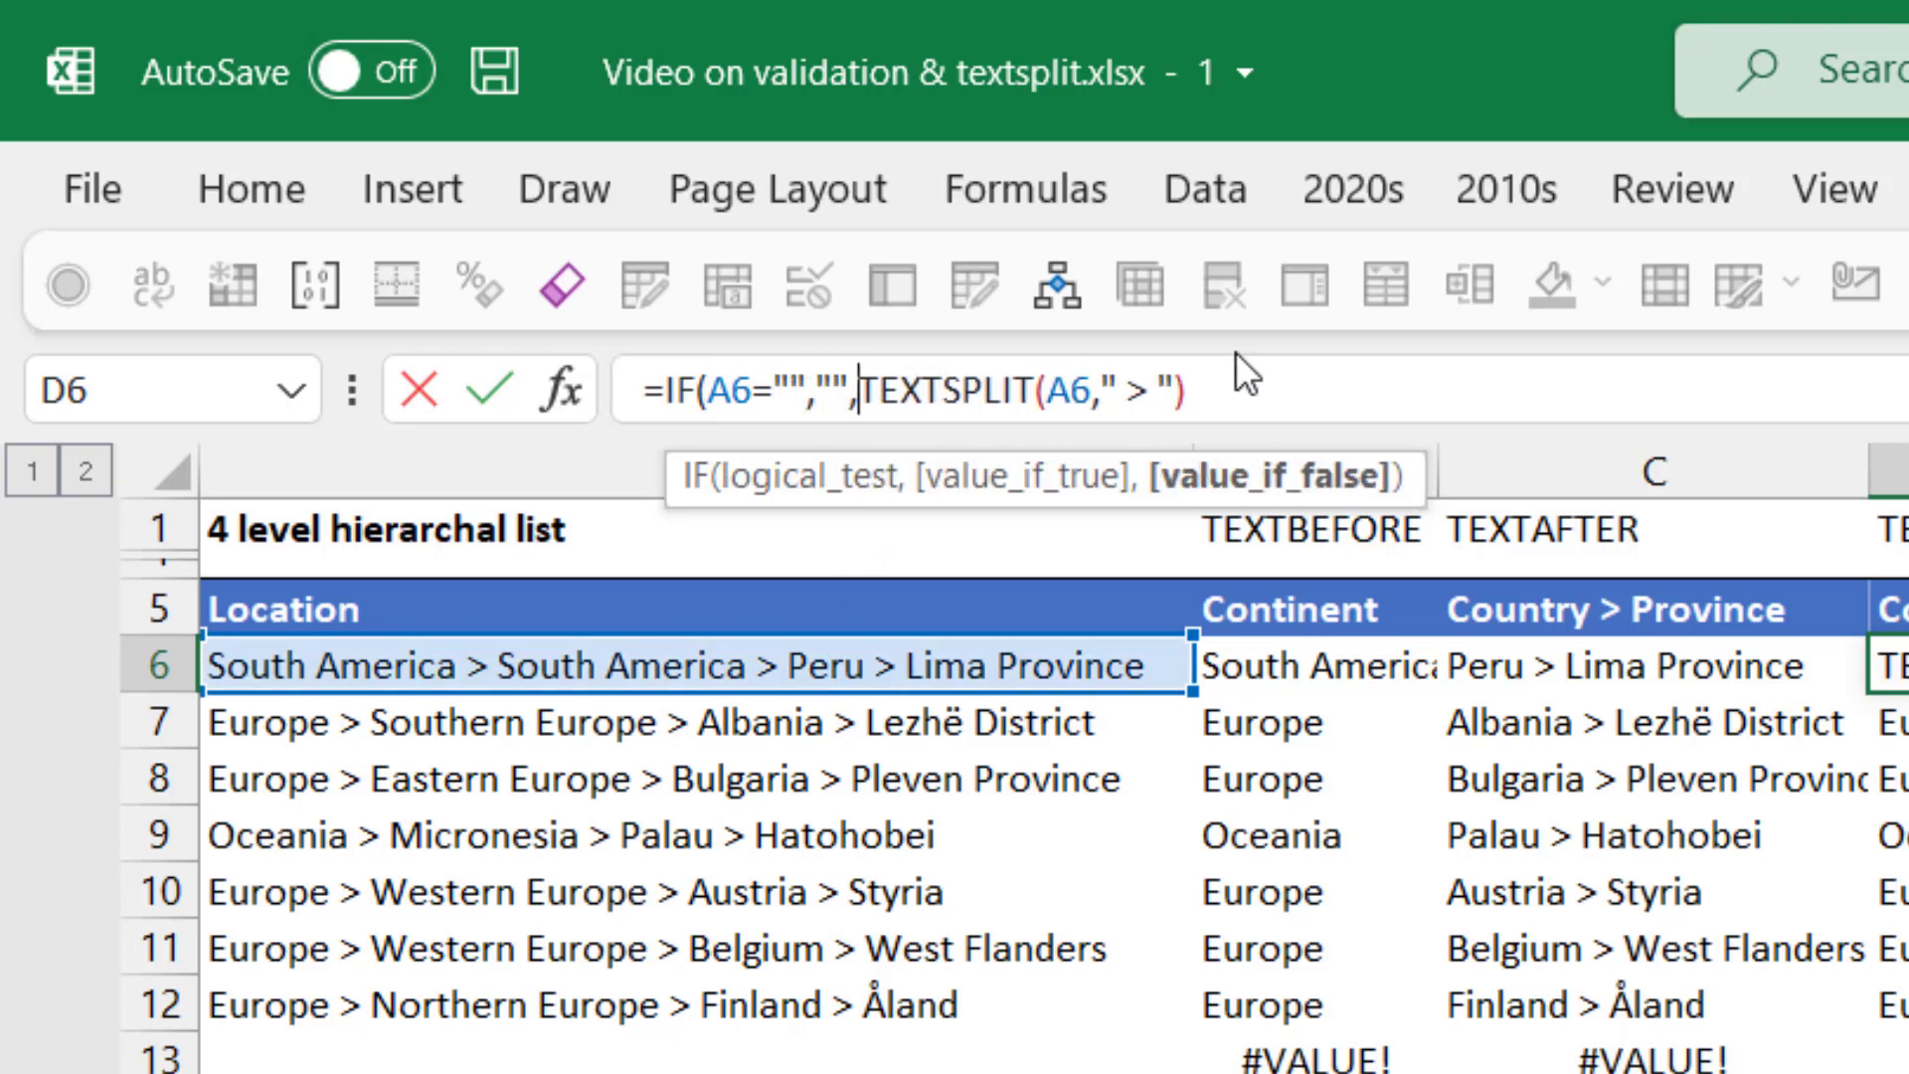
type(")")
key("Return")
key("Up")
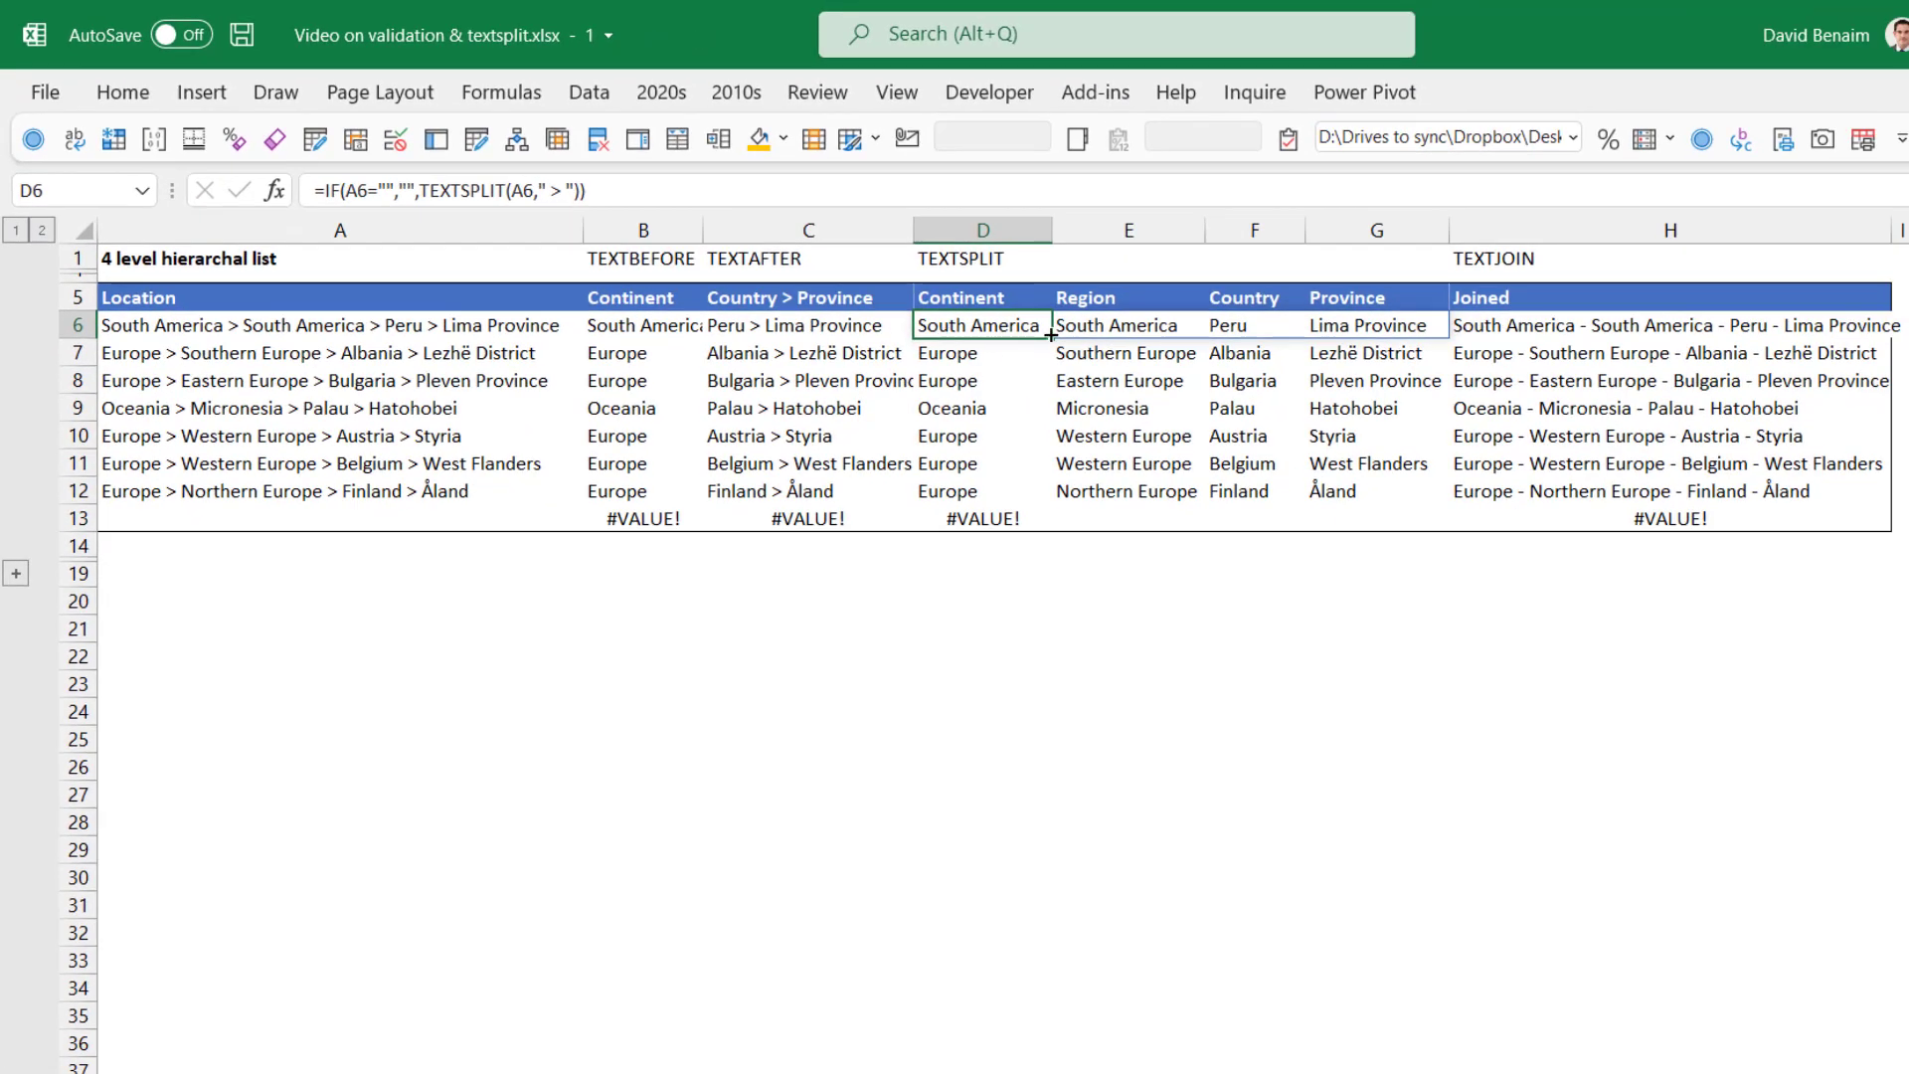
Fill the IF-wrapped formula down D6:D13 and confirm D13 and H13 are blank
left_click_drag(1051, 334, 1019, 527)
left_click(993, 354)
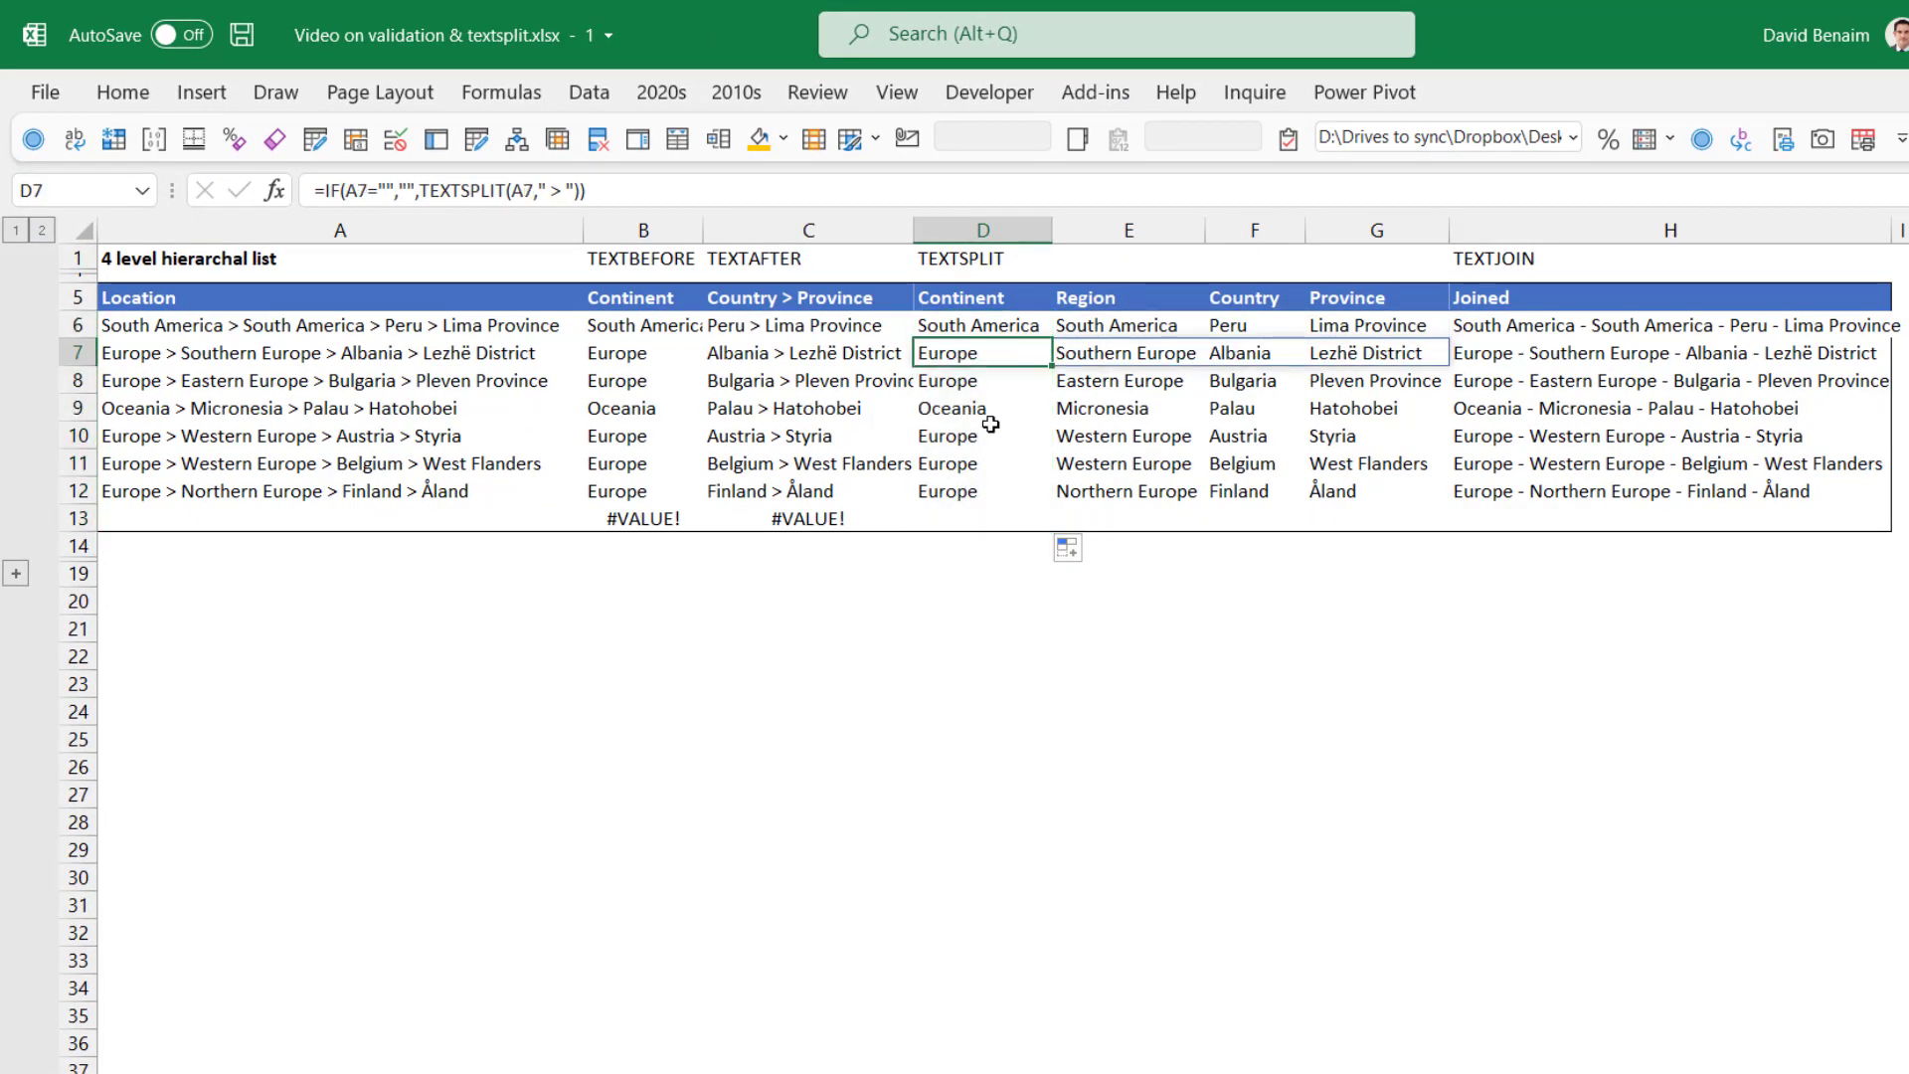
left_click(995, 462)
left_click(988, 495)
left_click(987, 518)
left_click(990, 488)
left_click(1003, 515)
left_click(1503, 515)
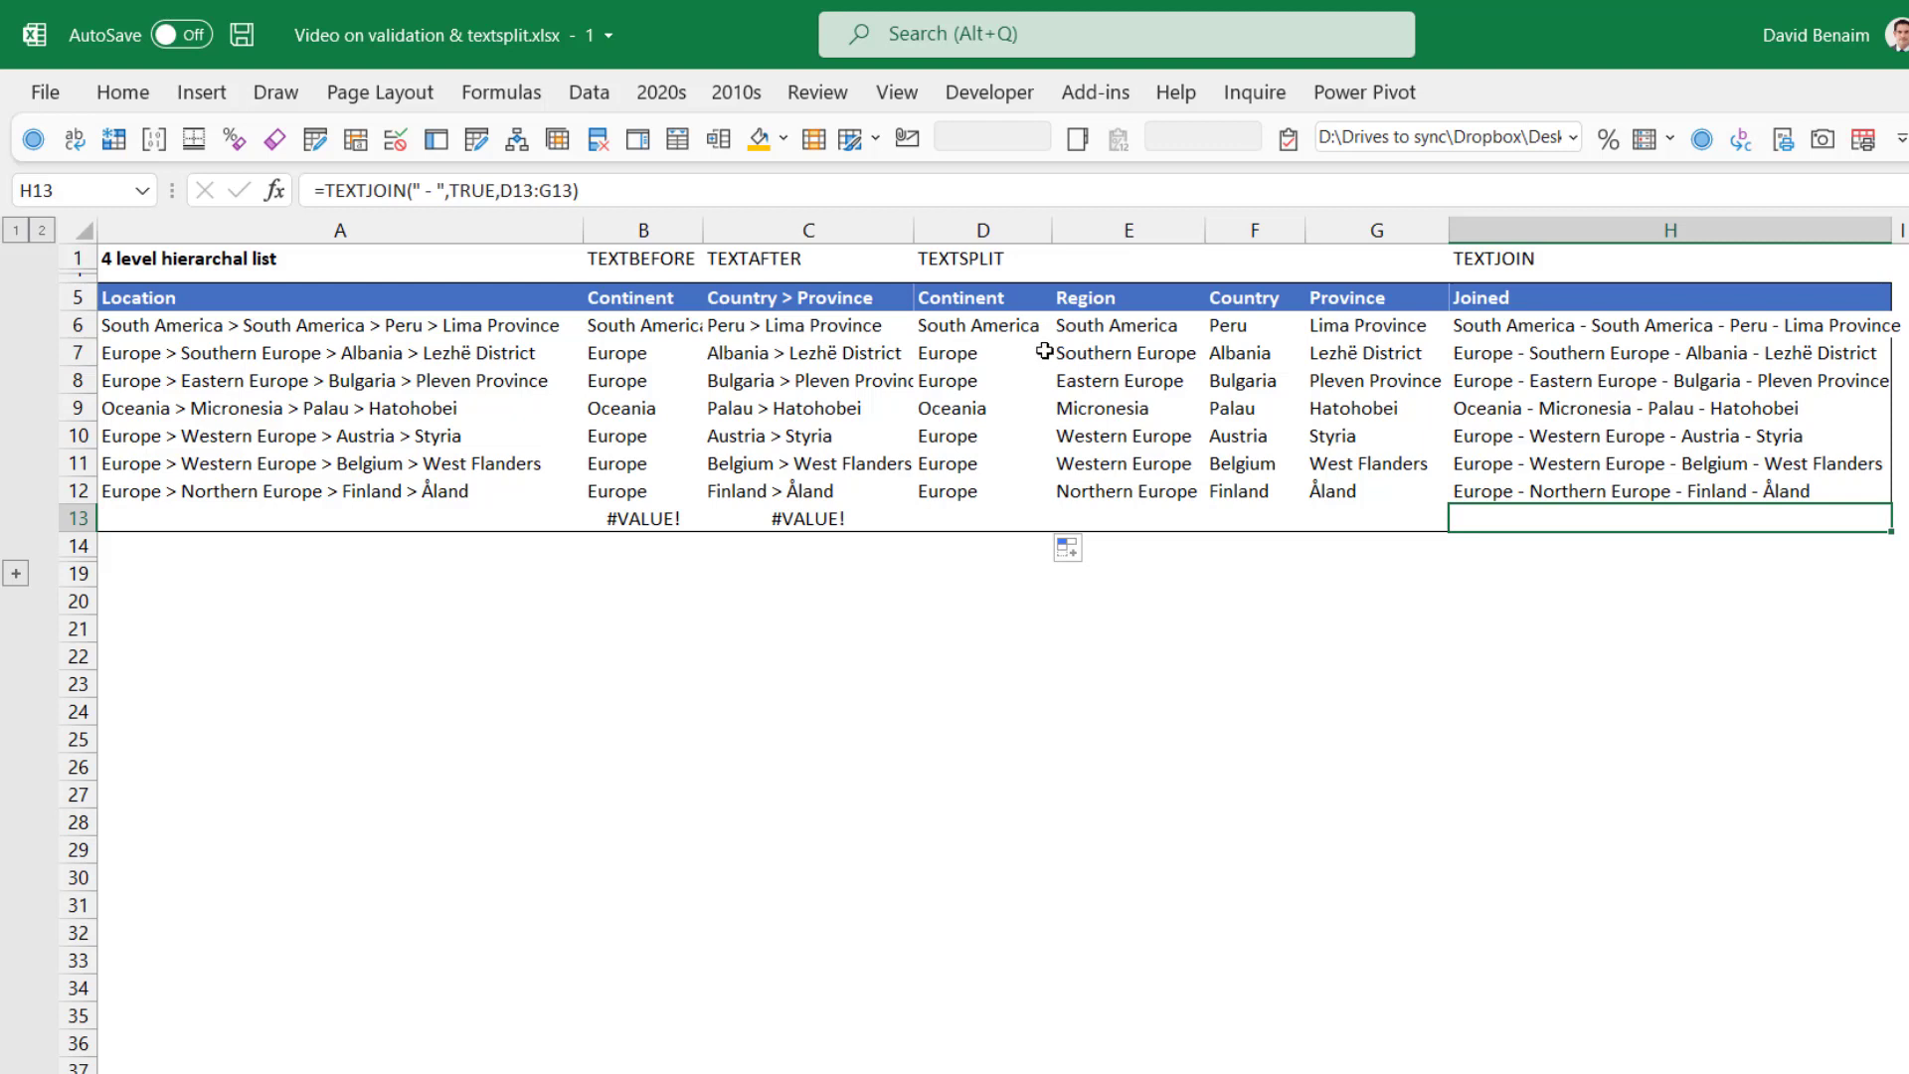
left_click(979, 326)
left_click(1012, 374)
left_click(987, 439)
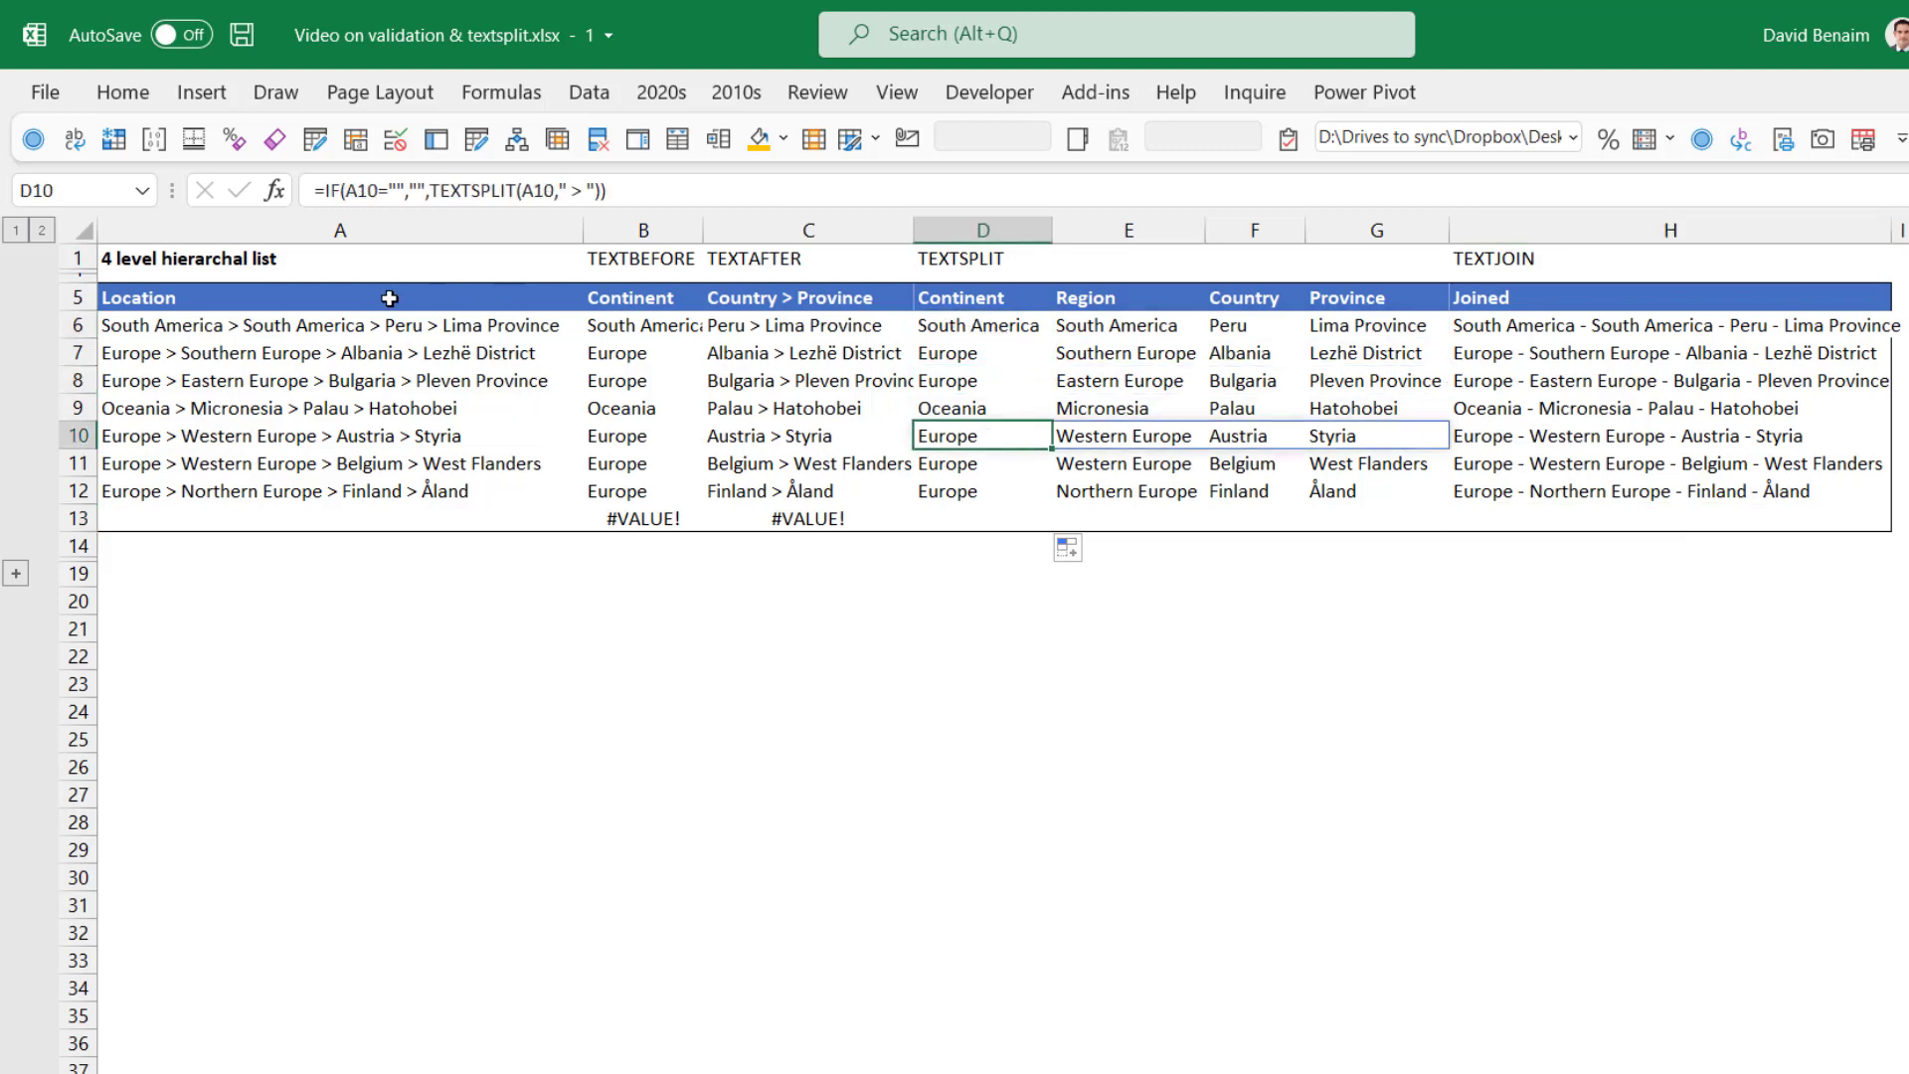
left_click_drag(389, 298, 1581, 521)
left_click(202, 92)
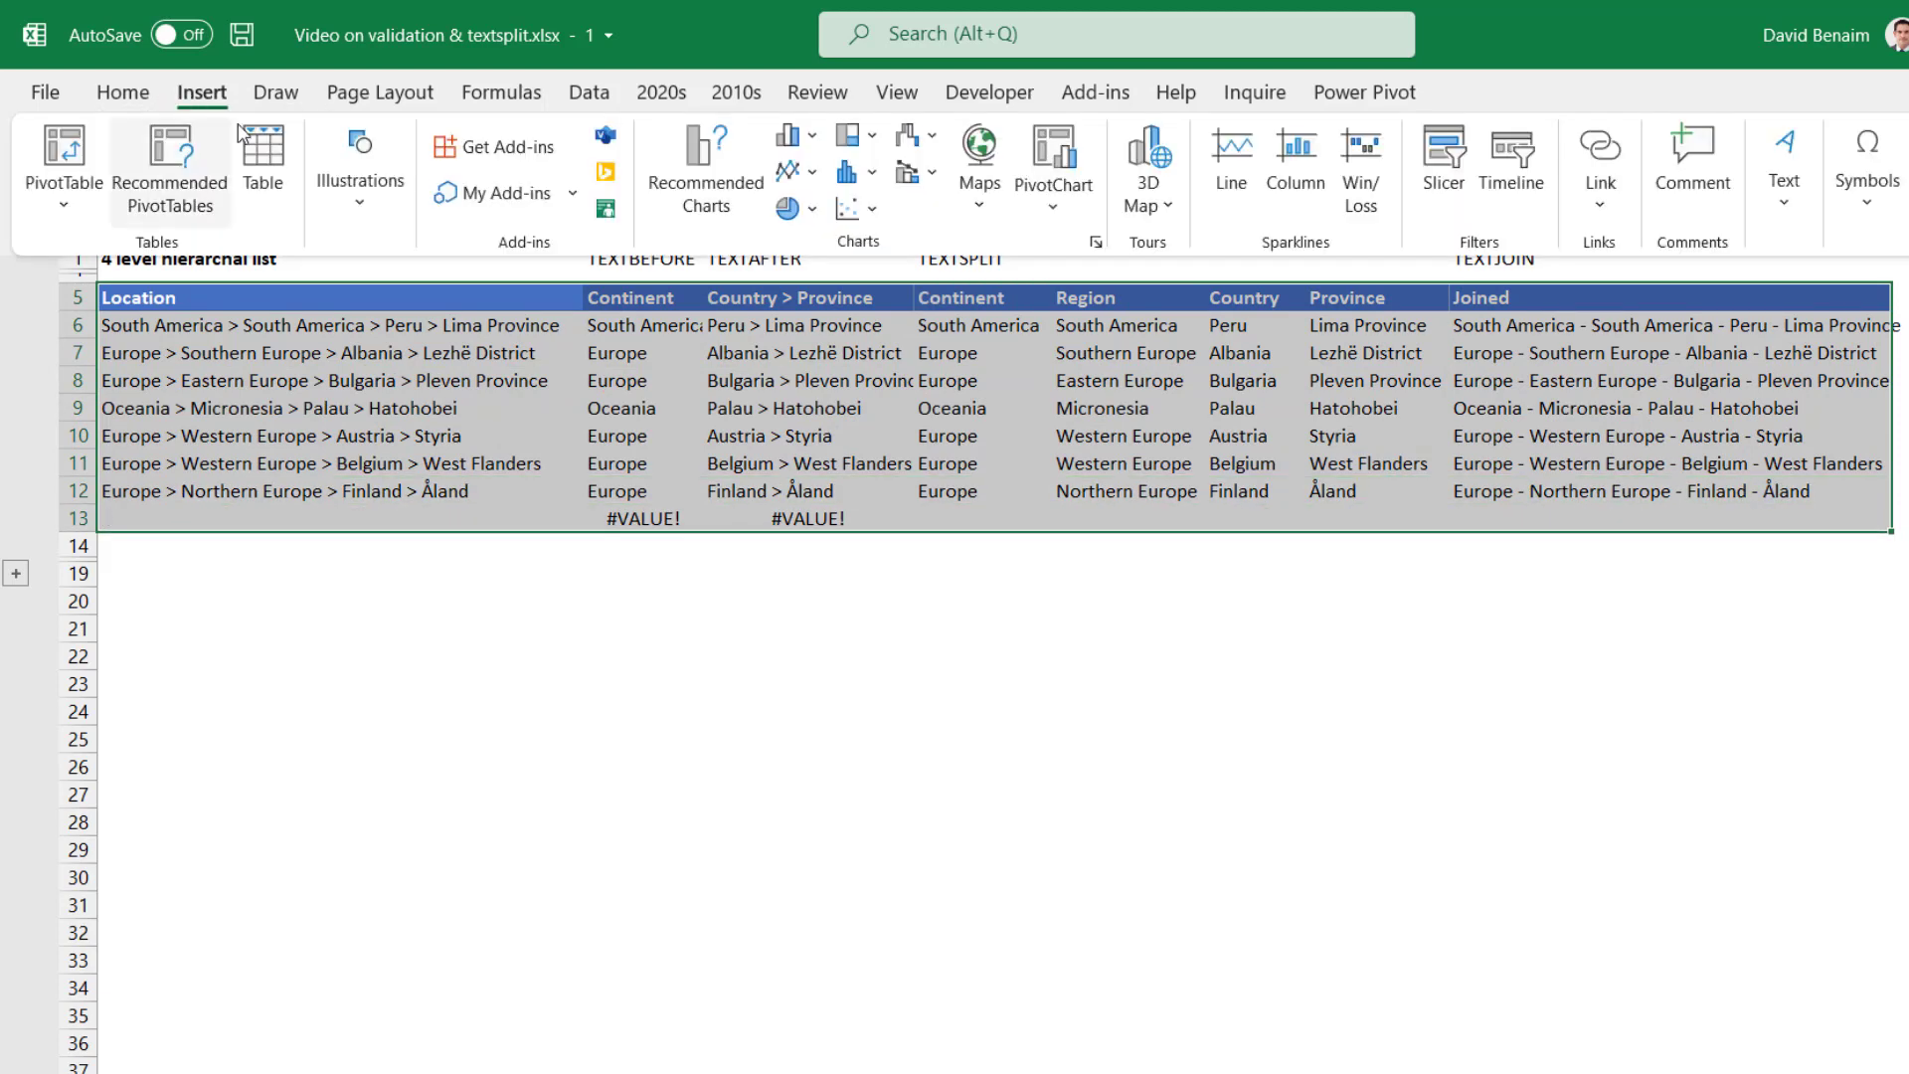
left_click(249, 139)
left_click_drag(853, 853, 890, 370)
left_click(873, 512)
left_click(1010, 329)
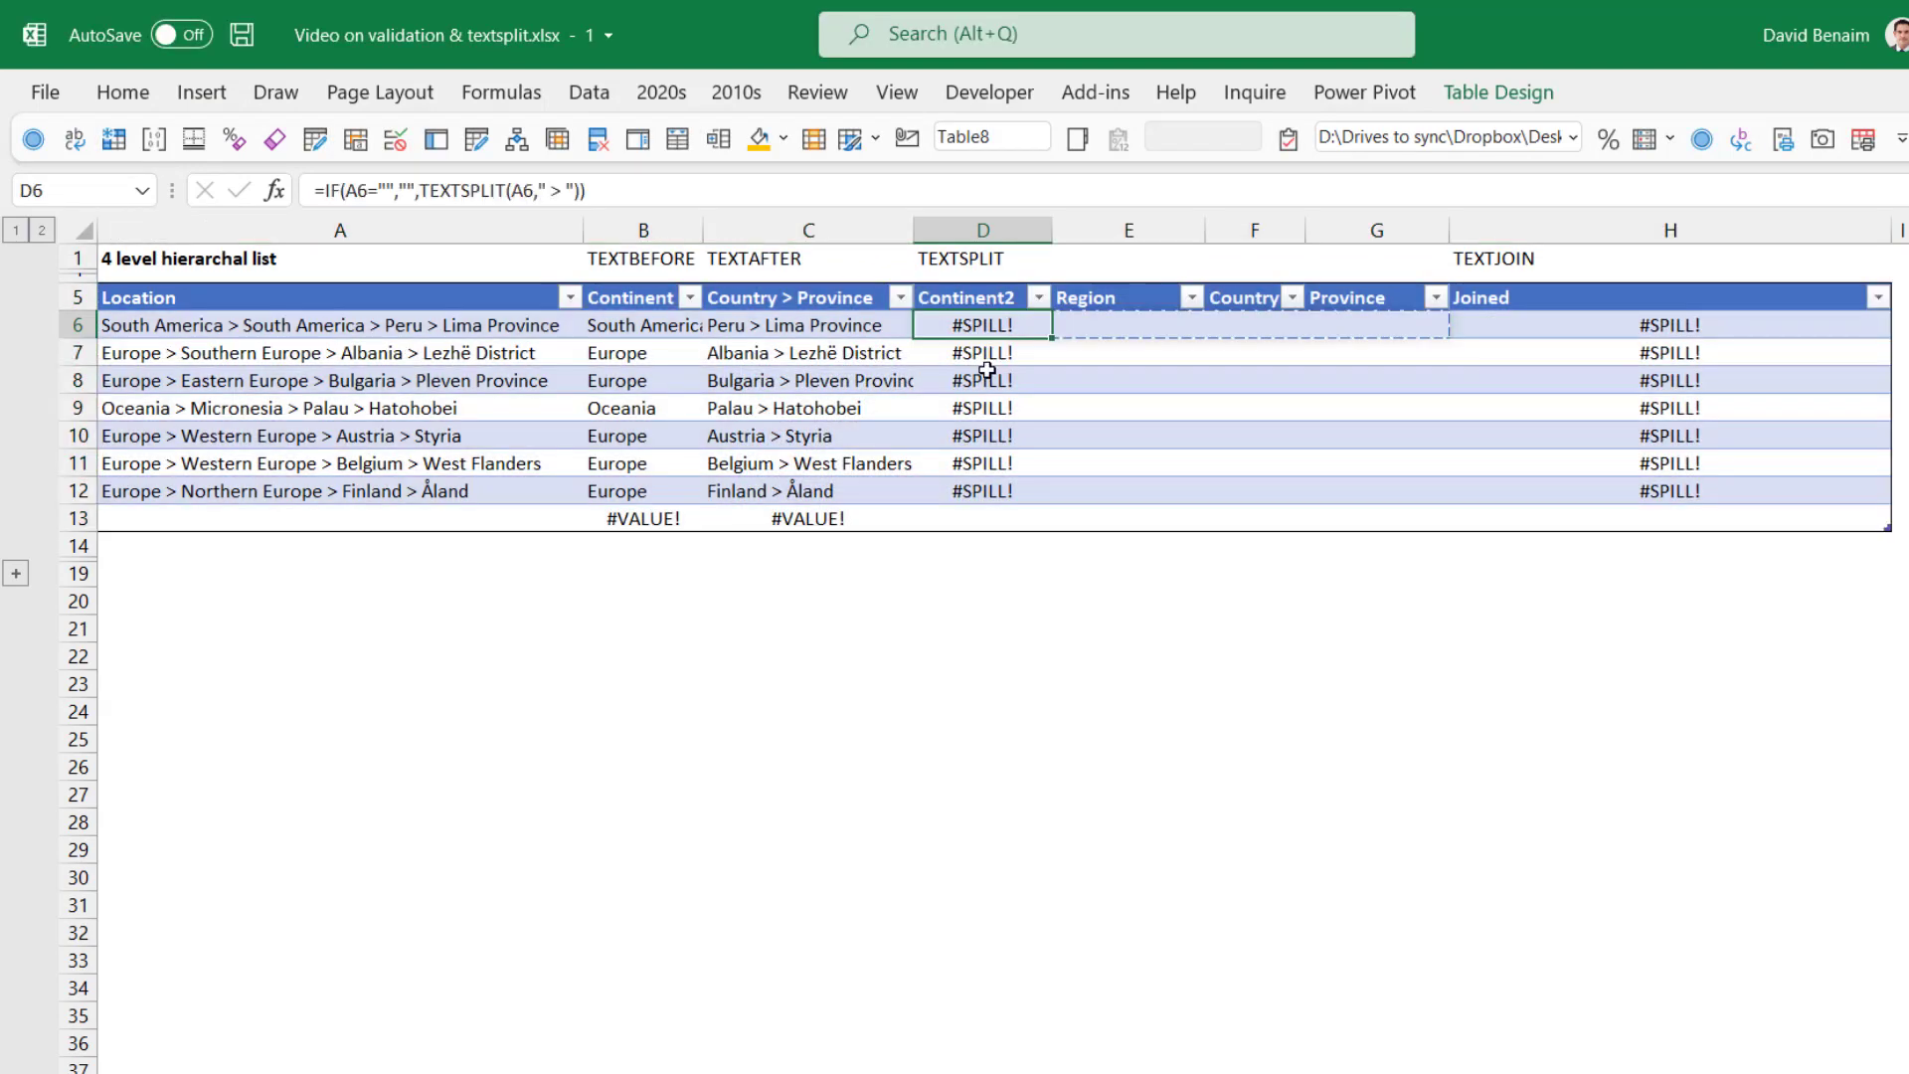
key("Down")
key("Down")
key("Down")
key("Down")
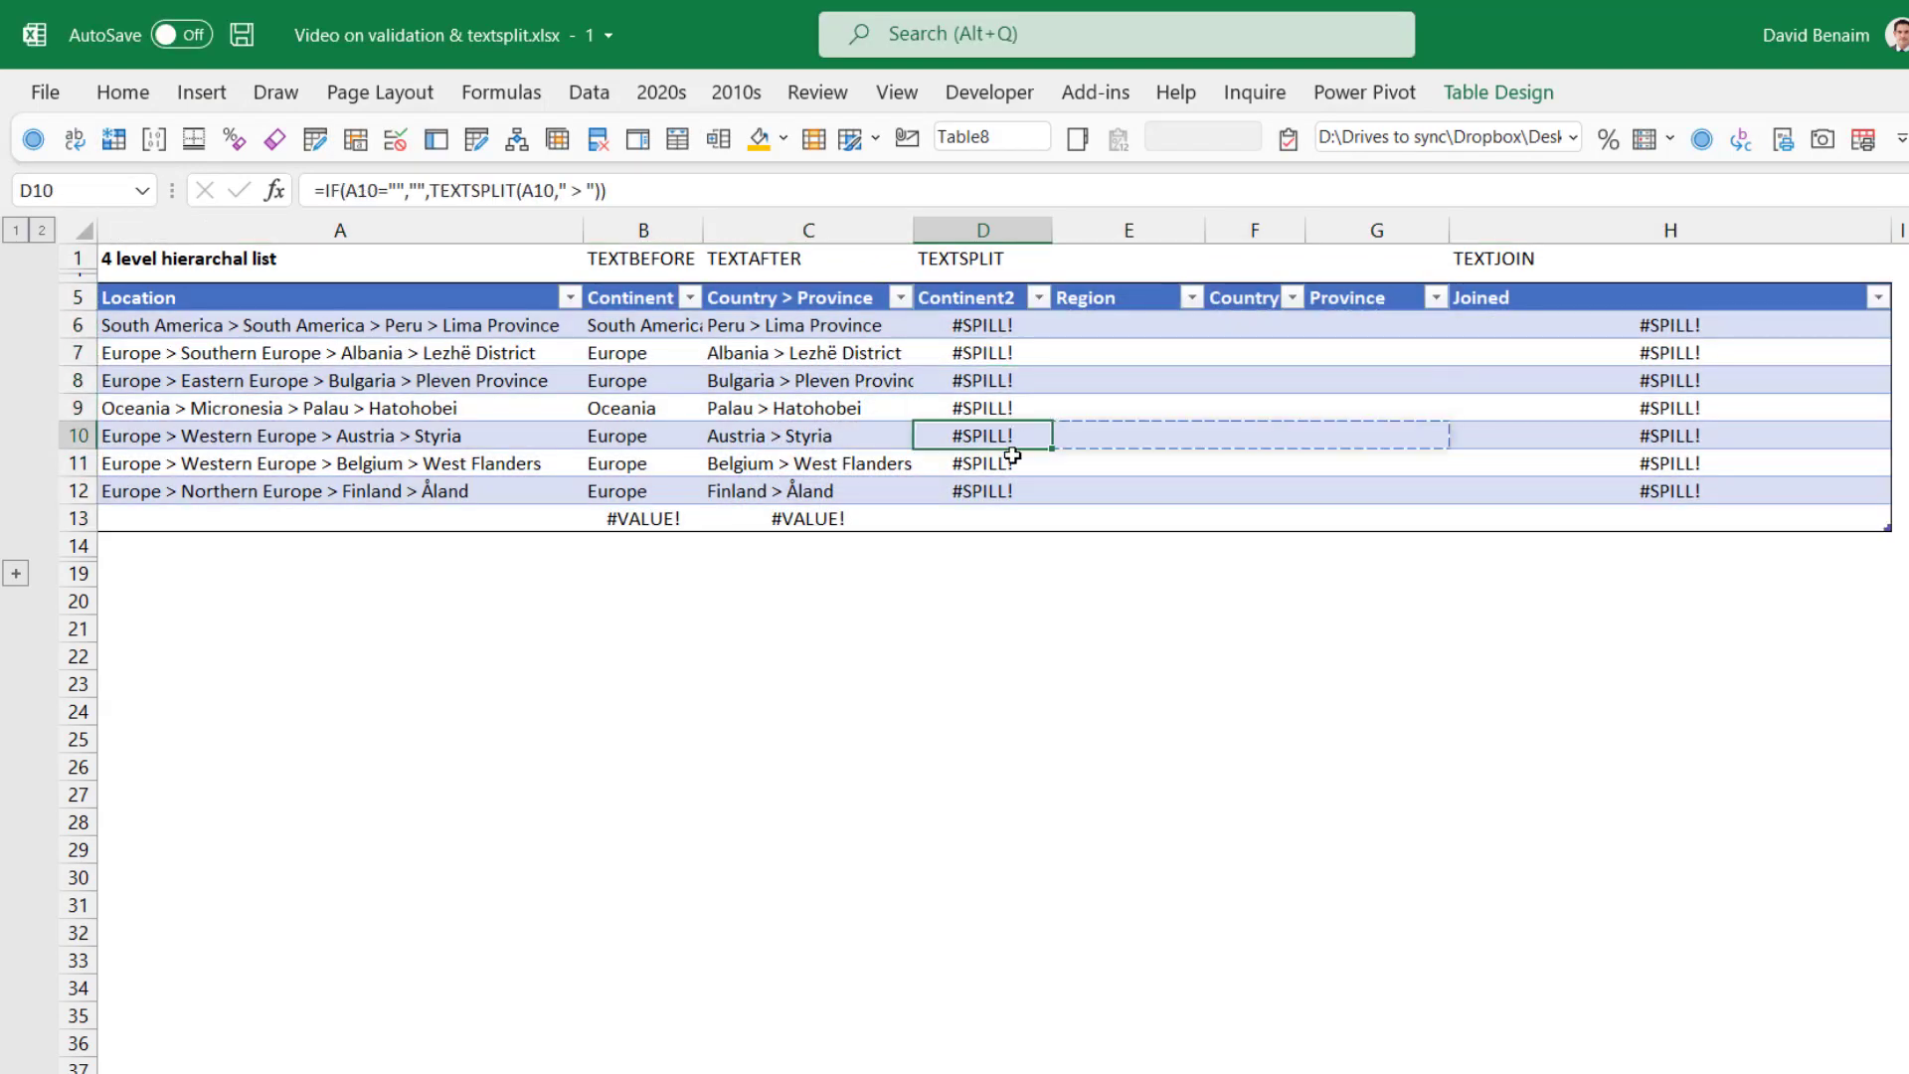
left_click(982, 334)
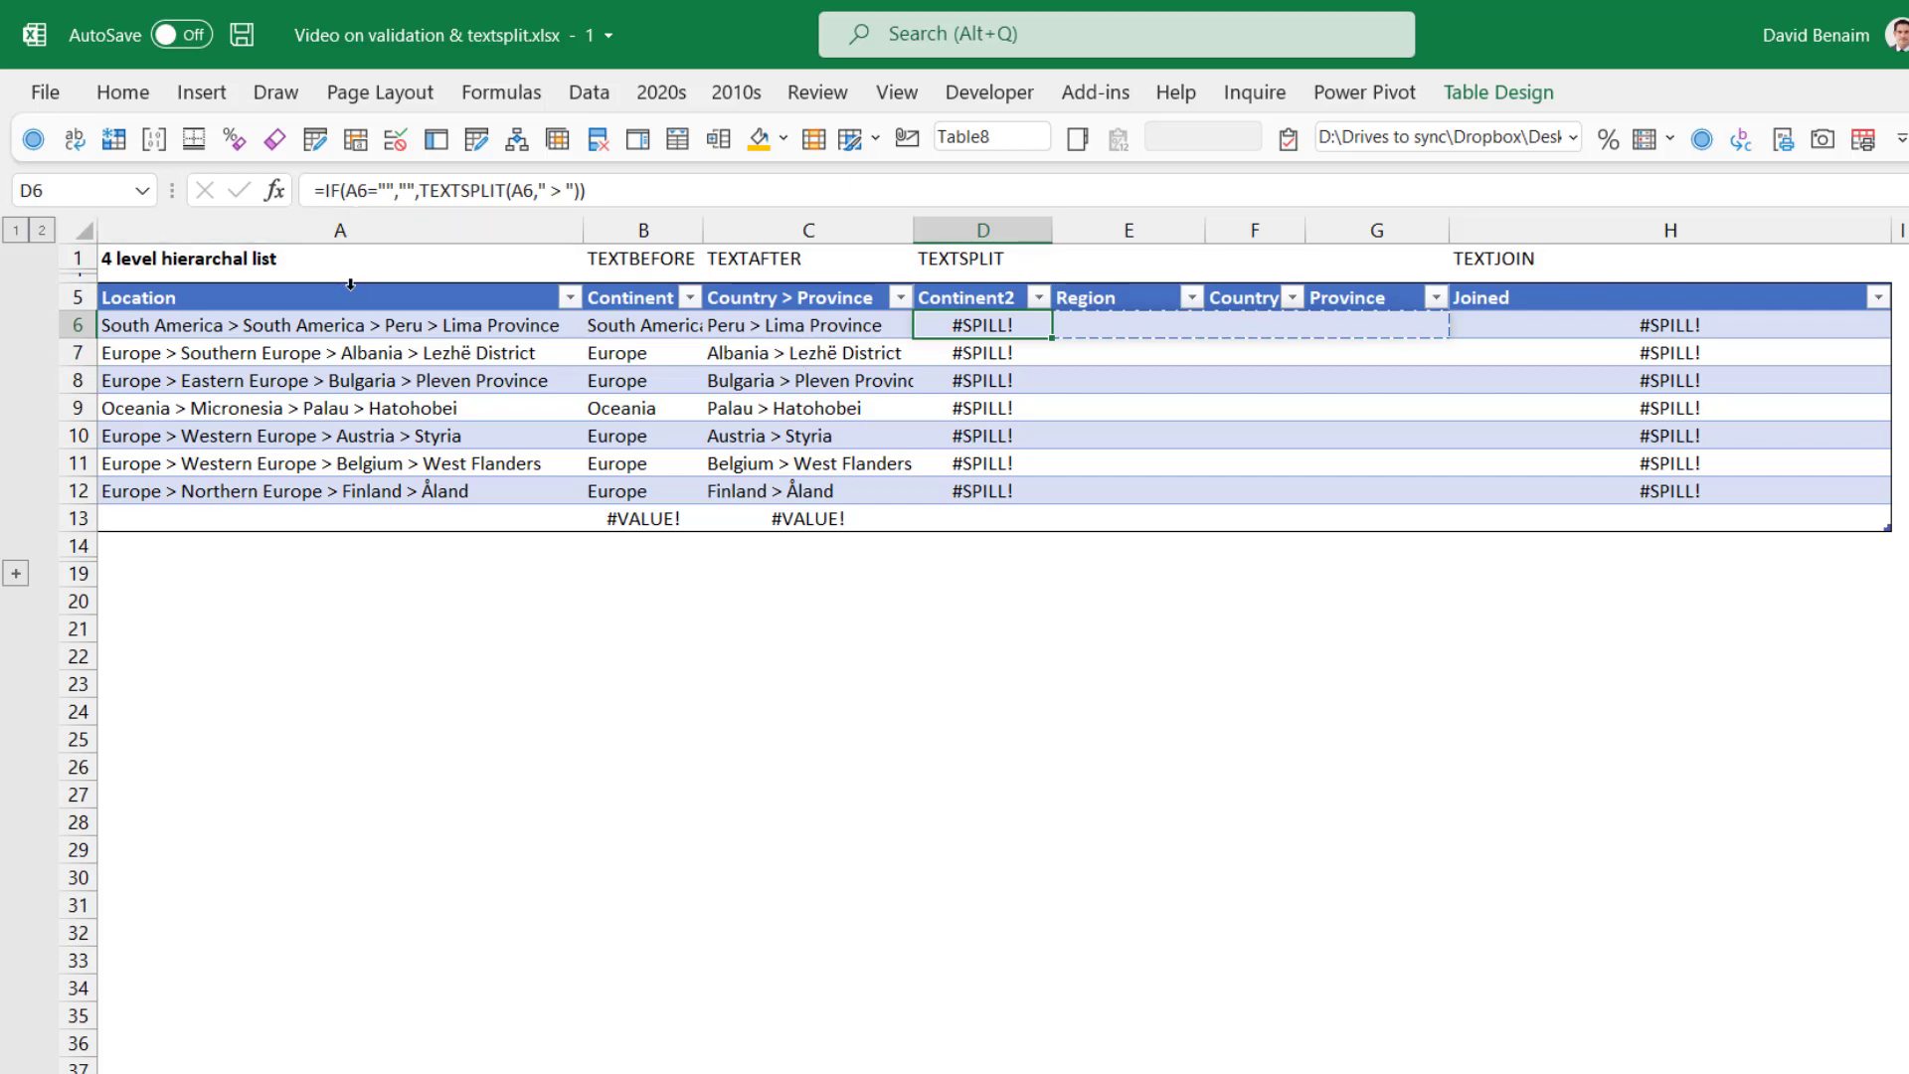
key("ctrl+z")
left_click(949, 408)
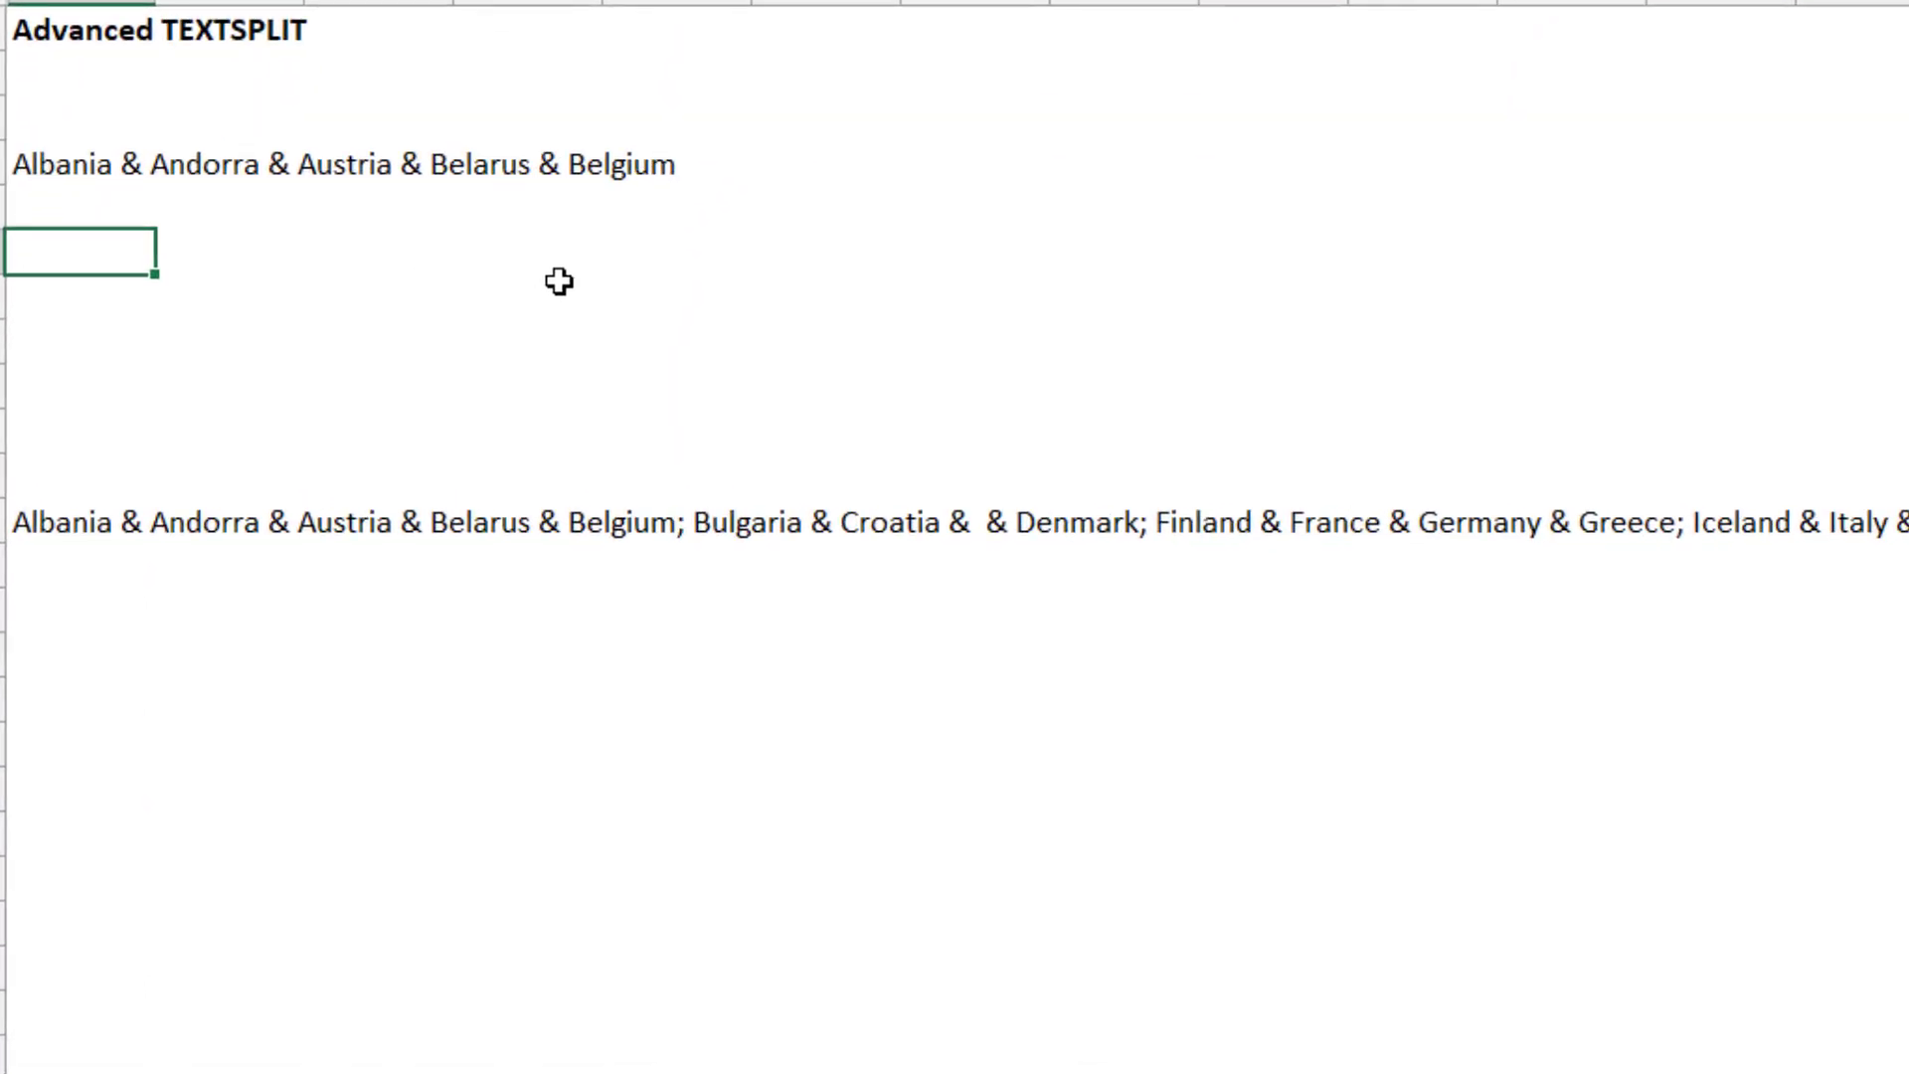
Enter =TEXTSPLIT(L4,," & ") below L4 to spill the countries down one column
key("Up")
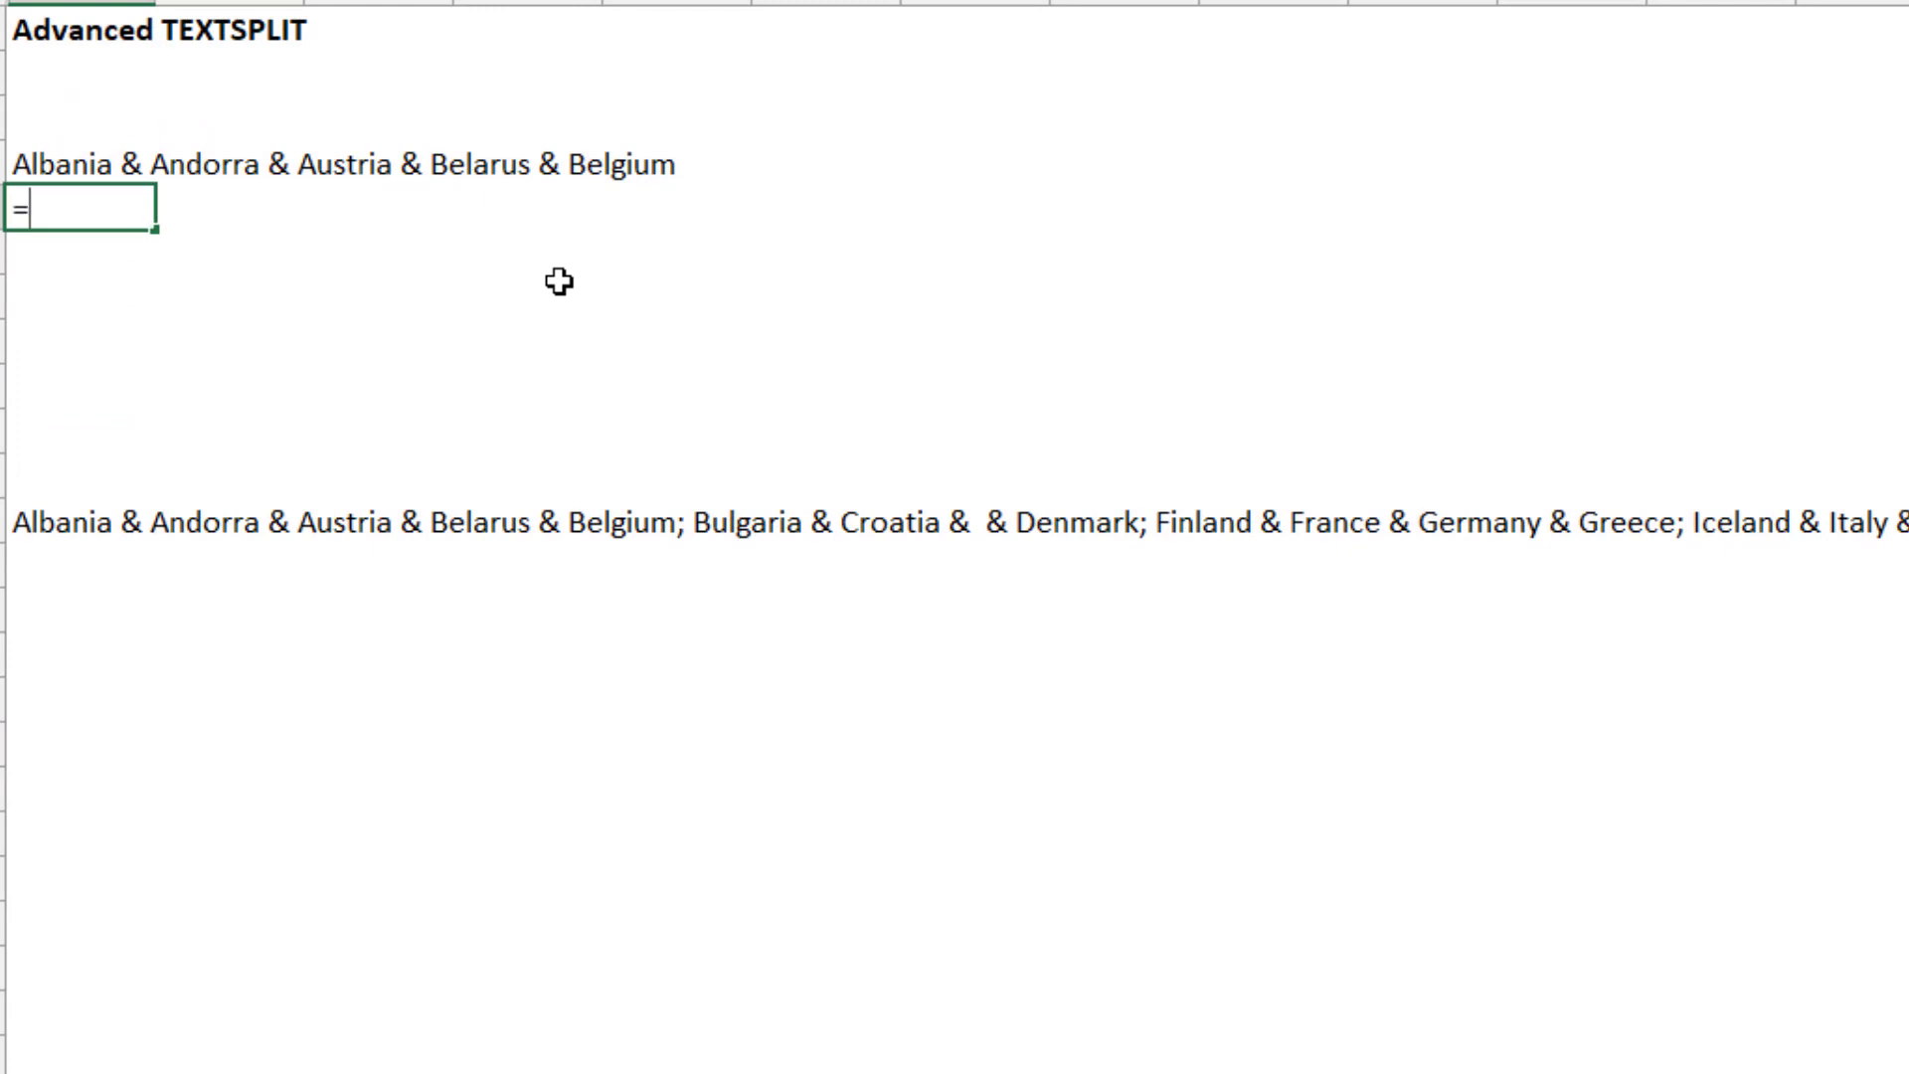
type("=texts")
key("Tab")
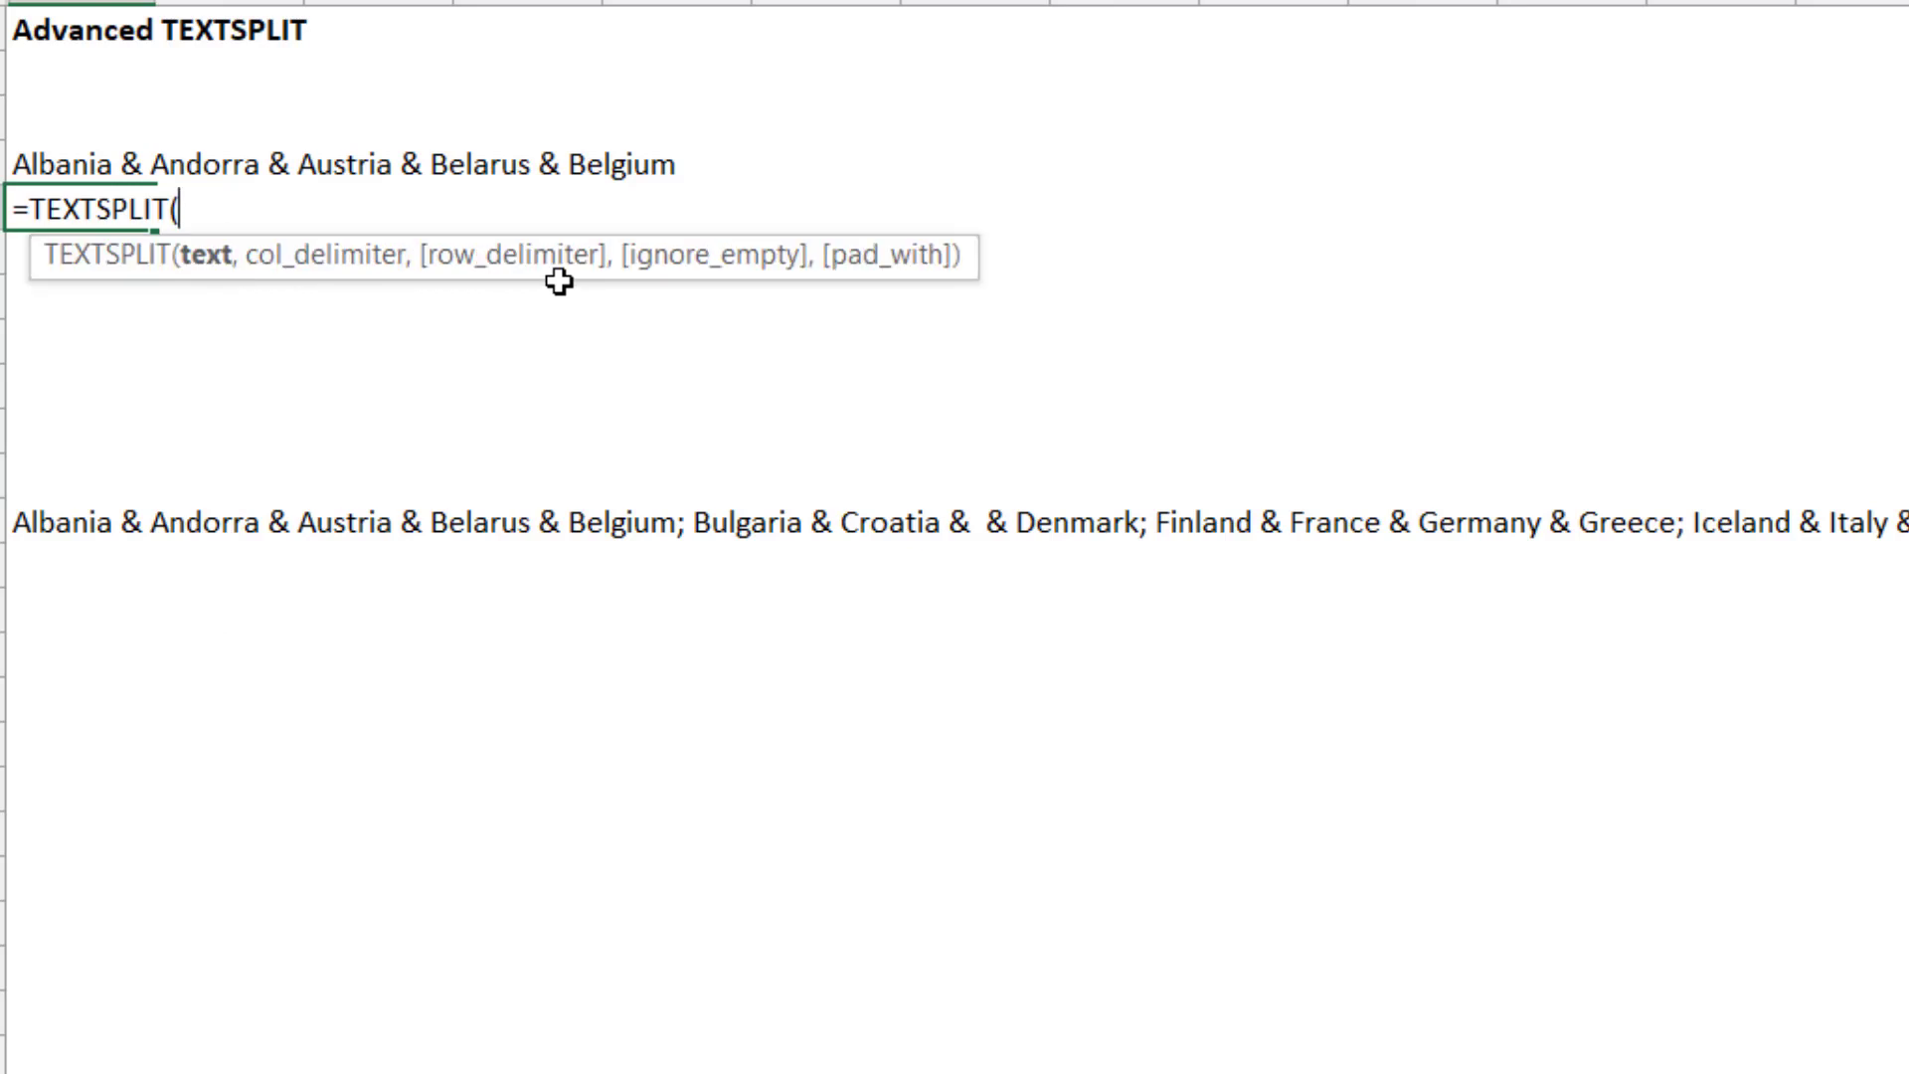
key("Up")
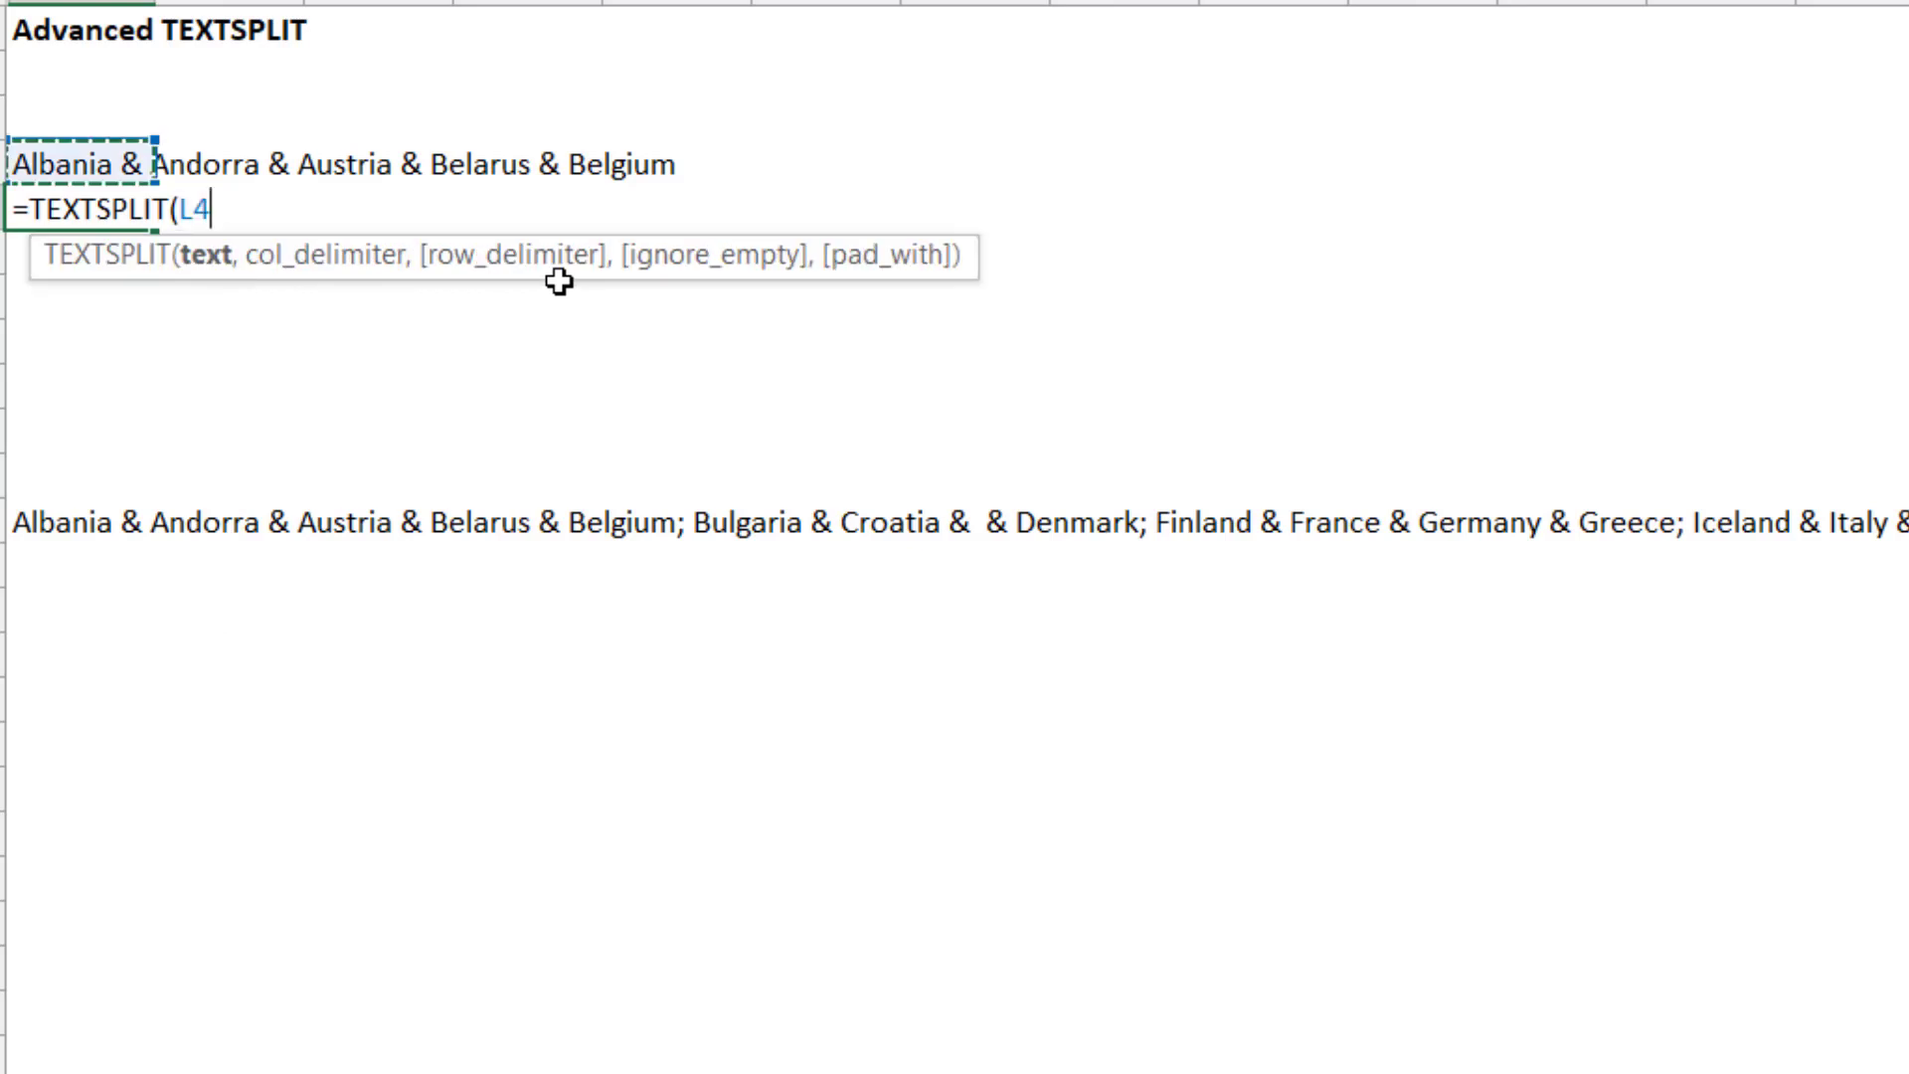
type(",")
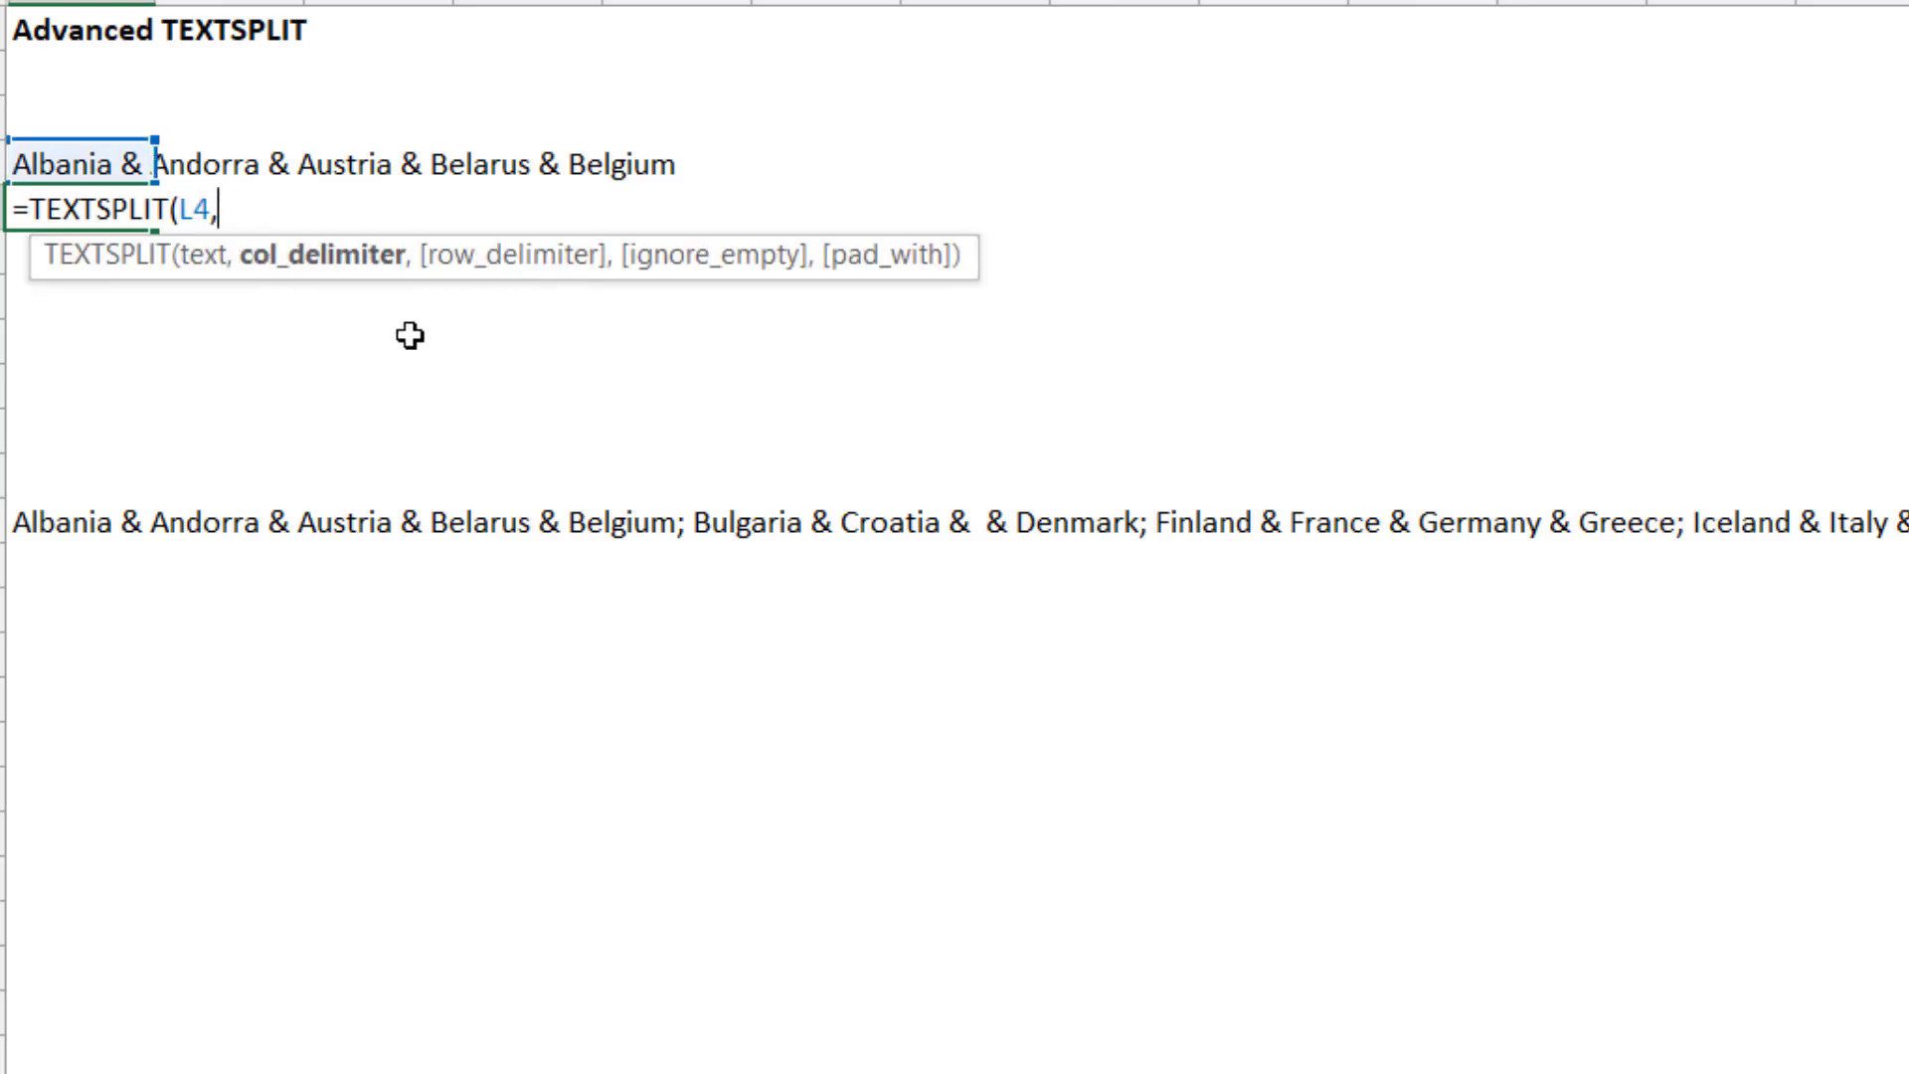
type(",")
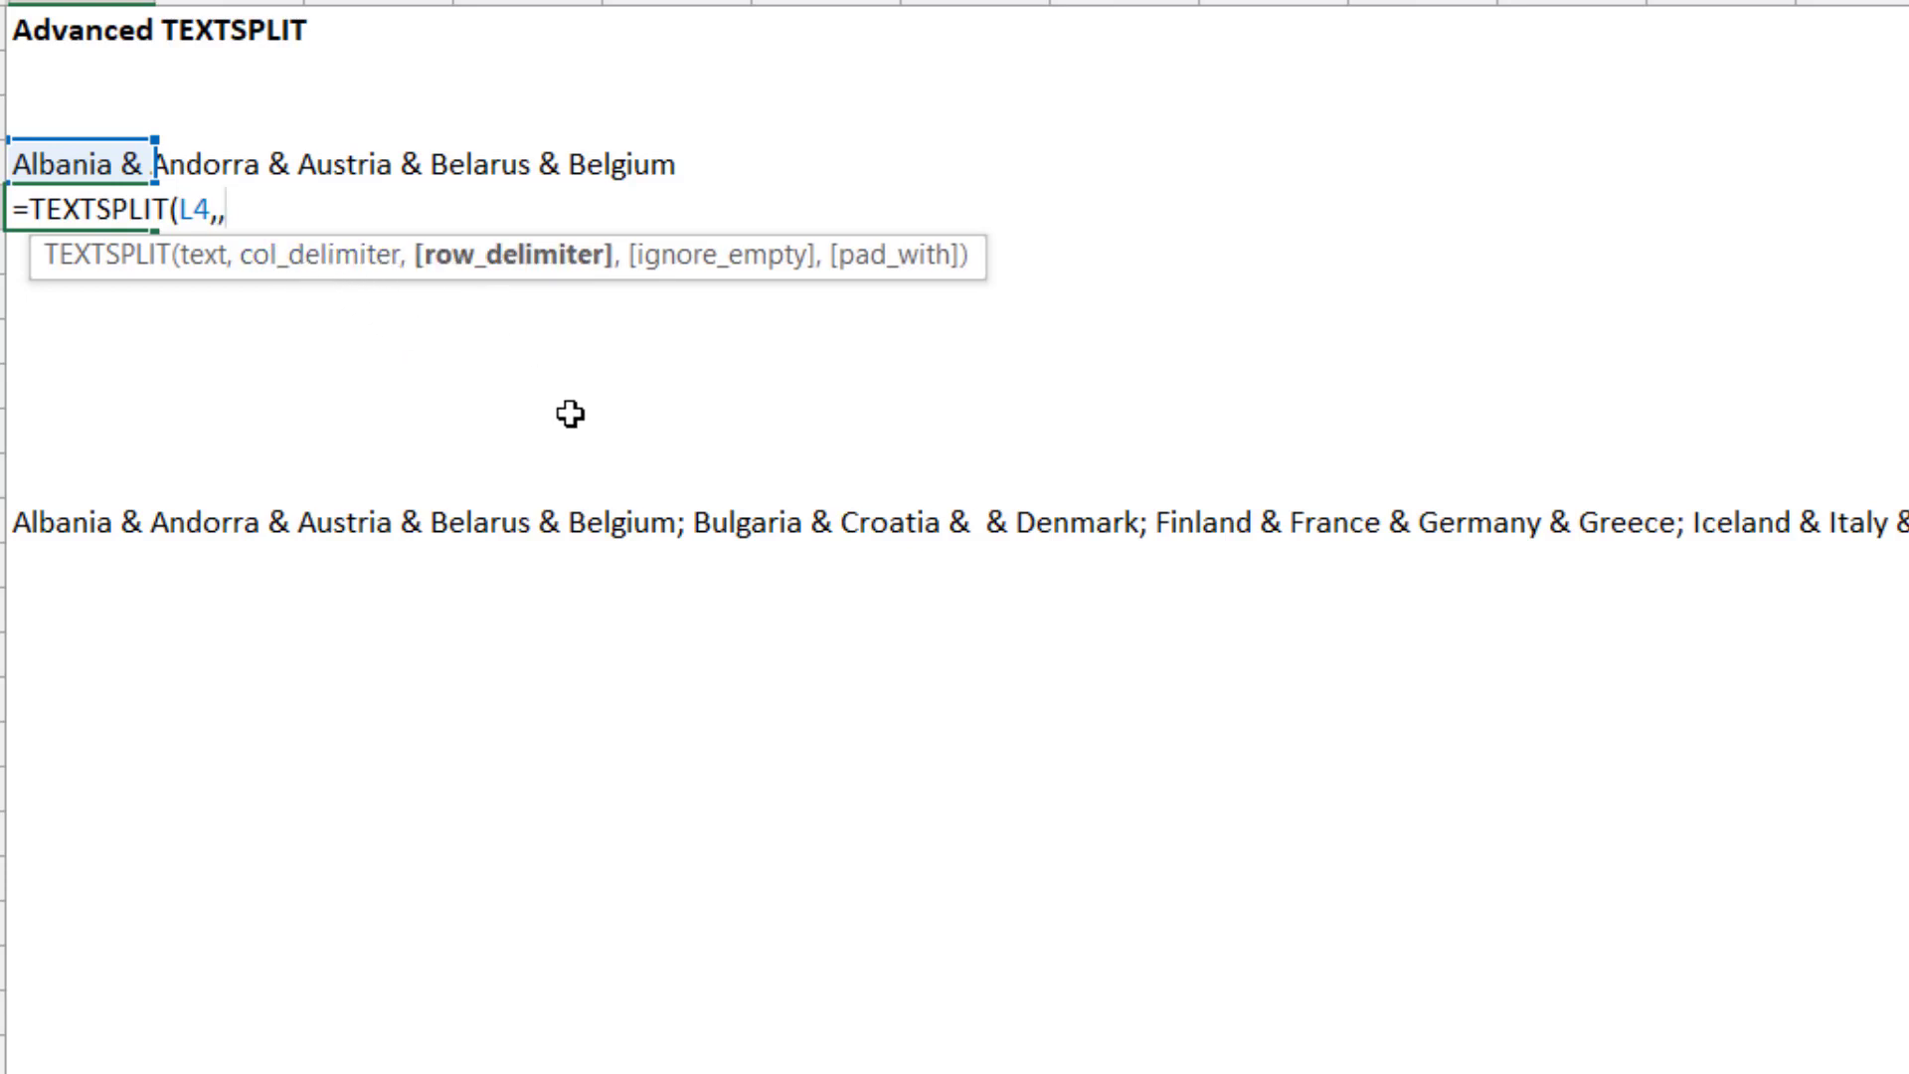
type("\" & \"")
key("ctrl+Return")
key("Down")
key("Down")
key("Down")
key("Down")
key("Down")
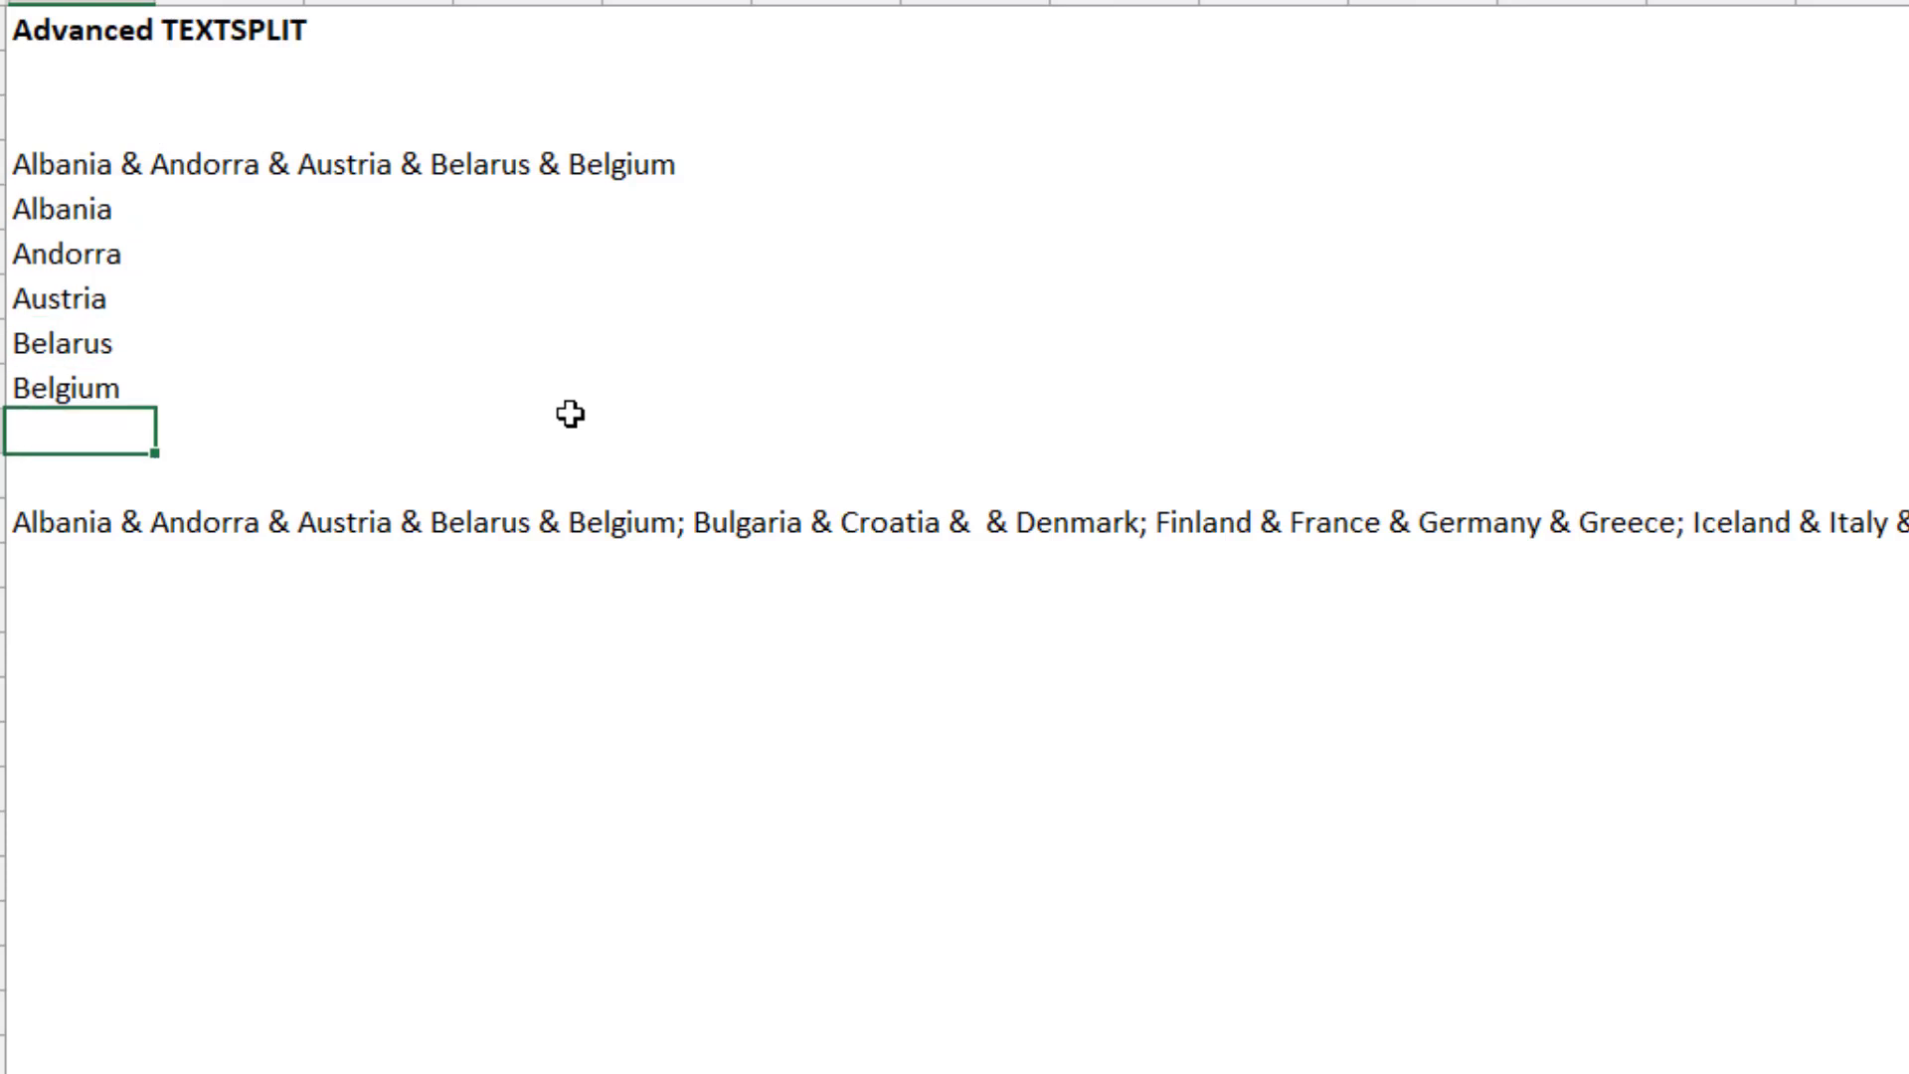
key("Down")
key("Down")
key("Down")
key("Down")
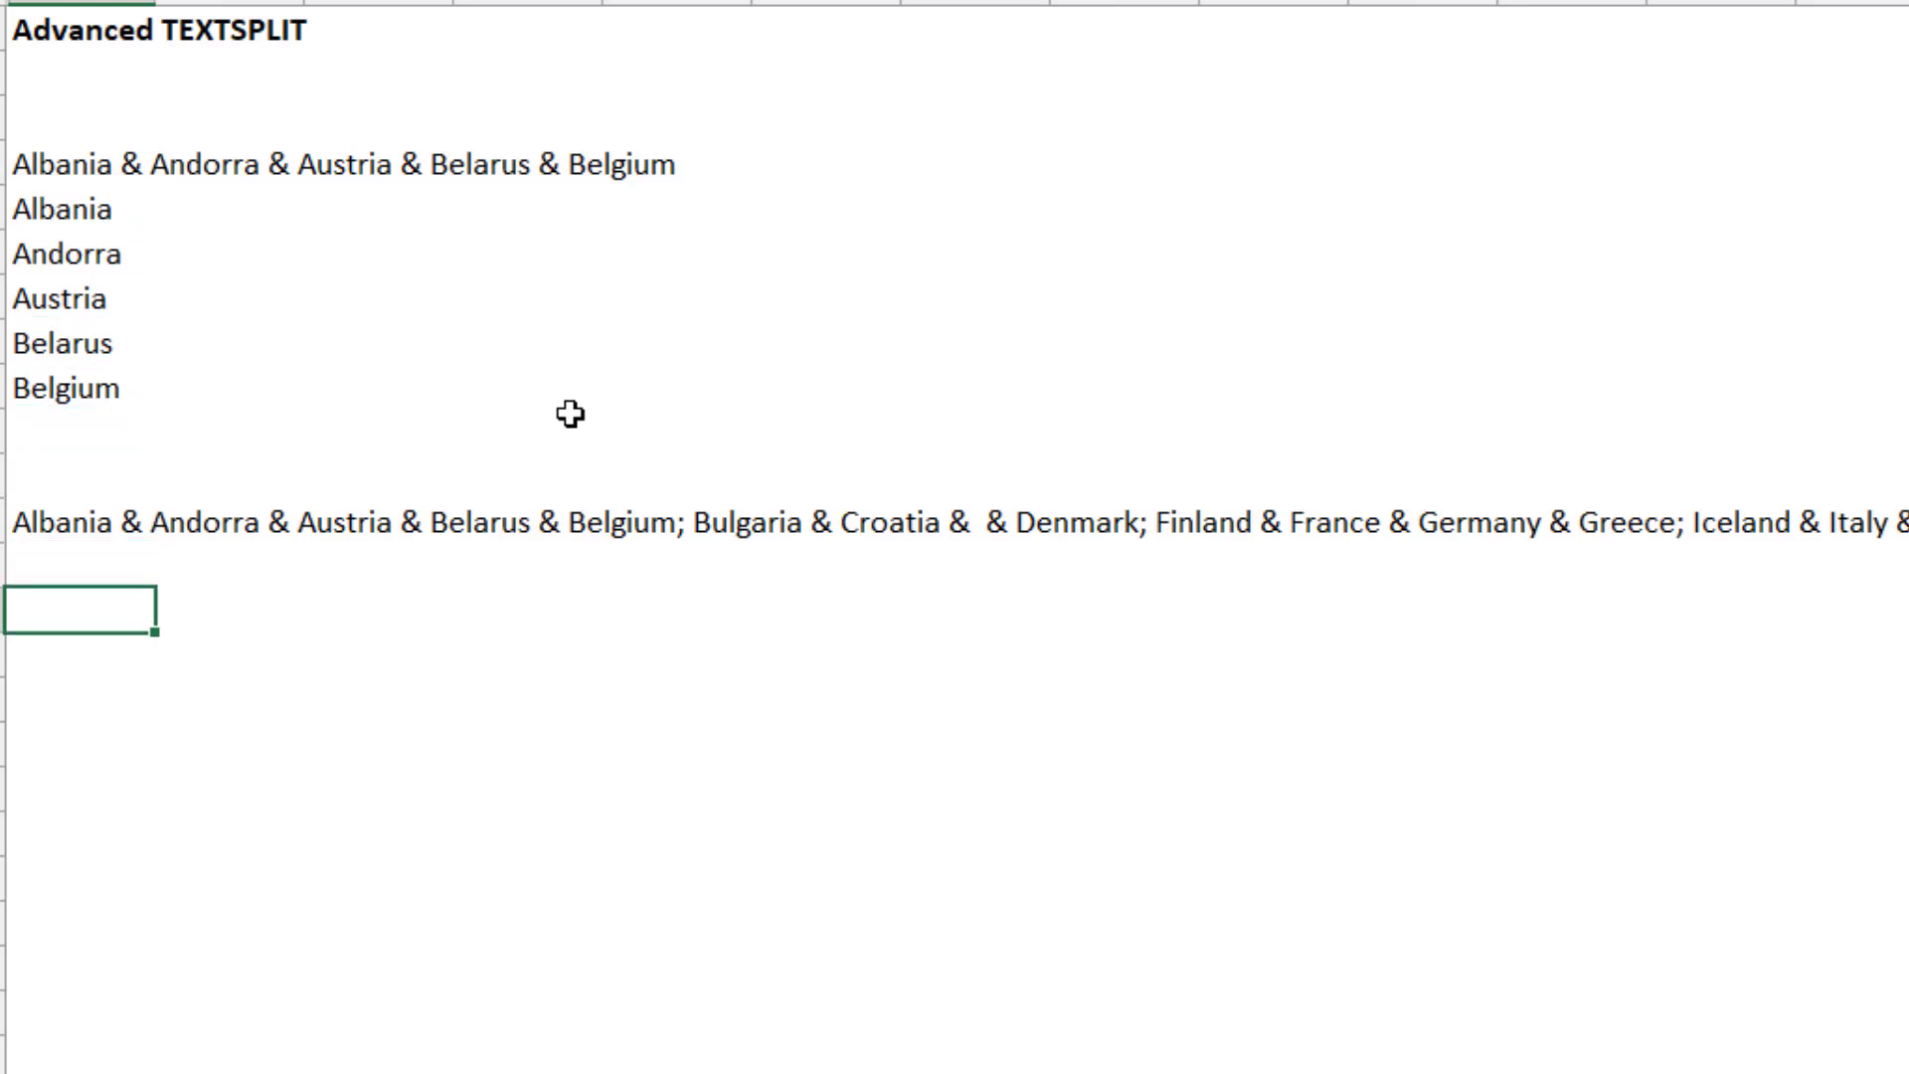
Enter =TEXTSPLIT(L12," & ","; ") below the long country string
type("=spl")
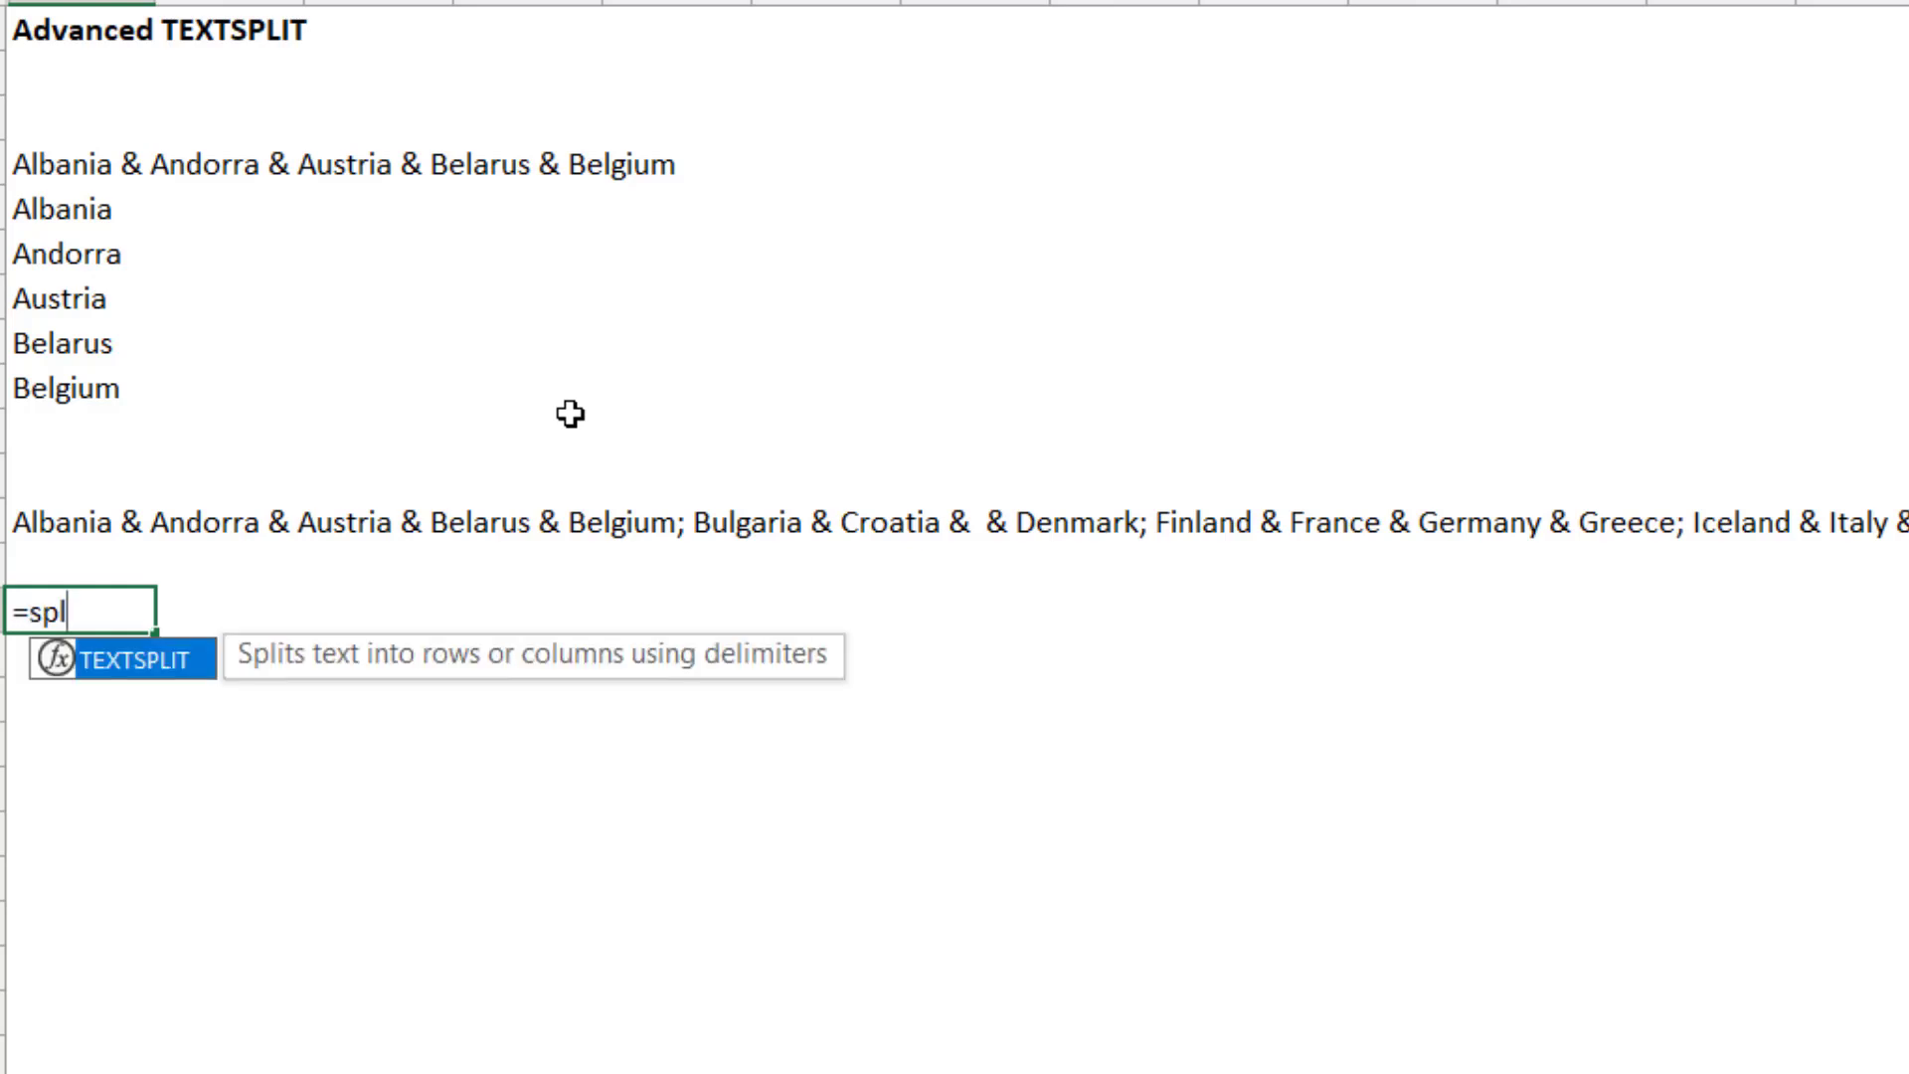
key("Tab")
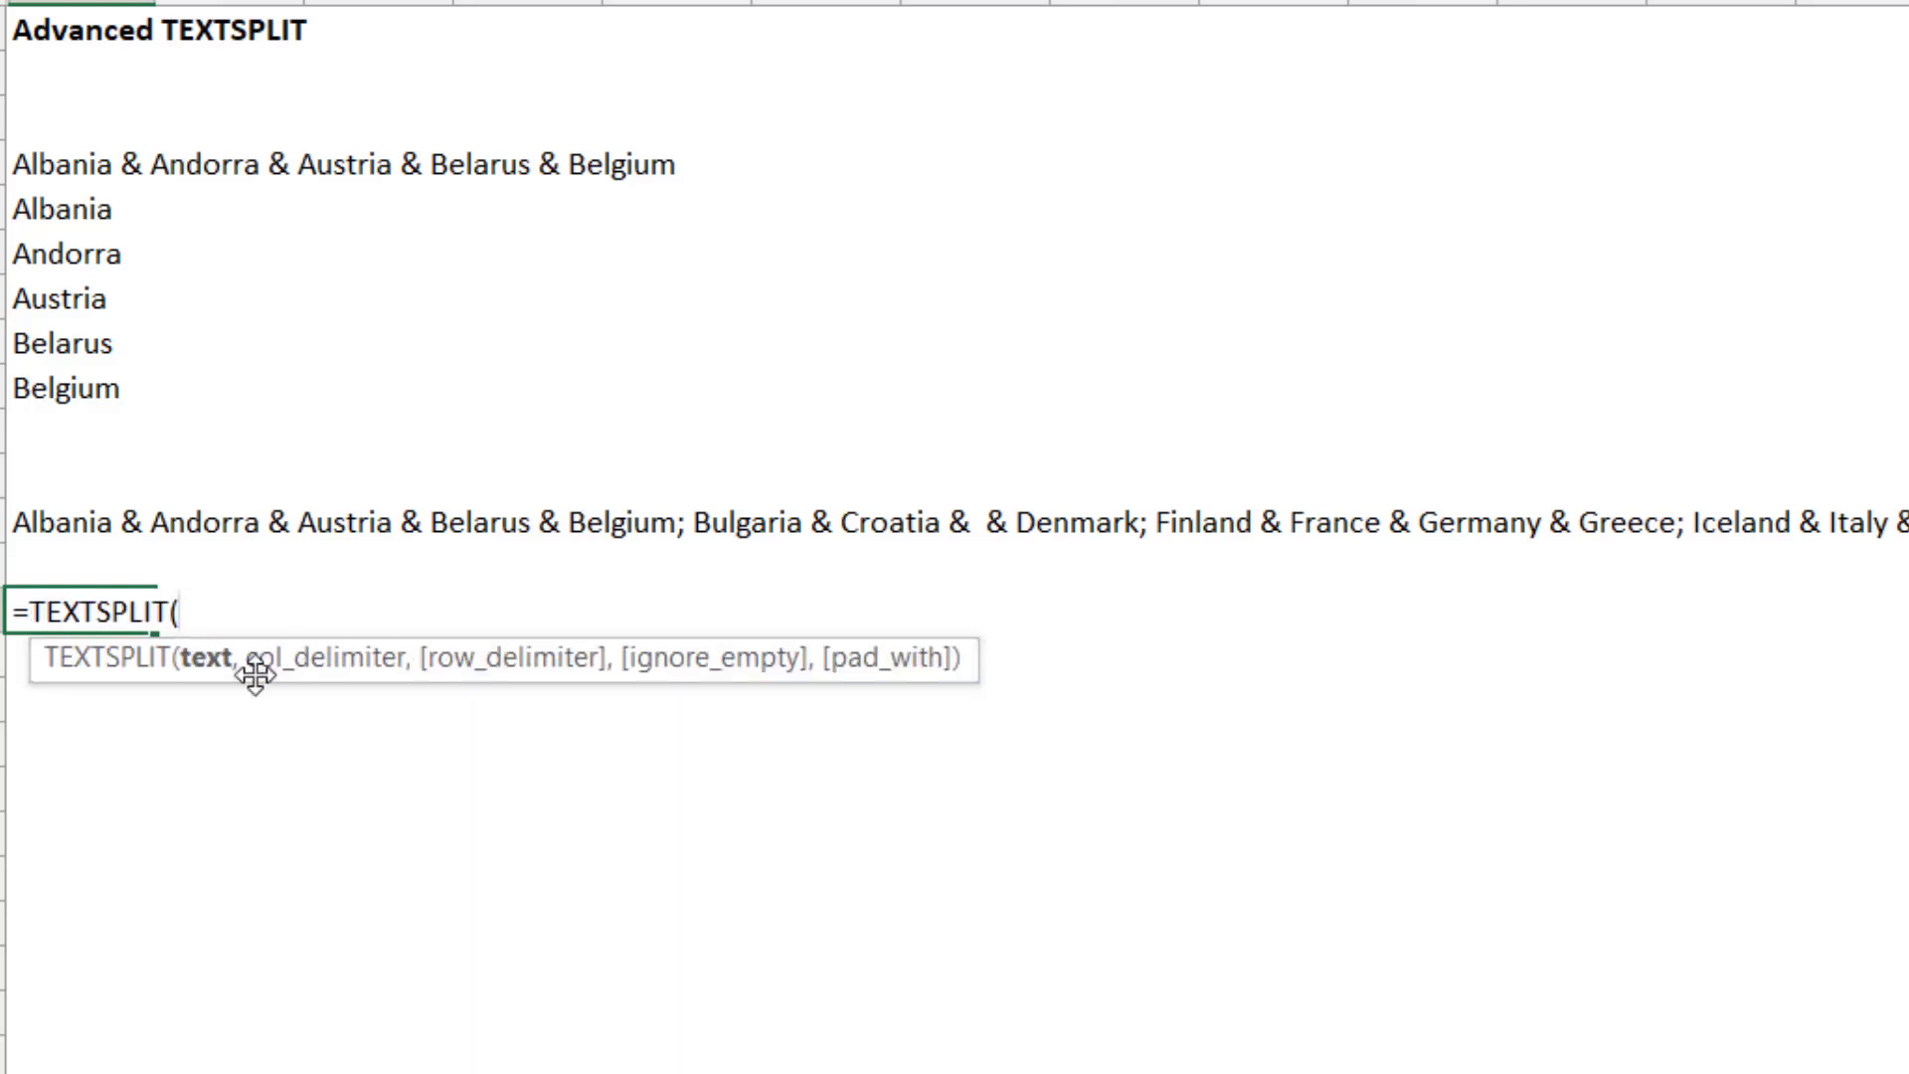
left_click(55, 526)
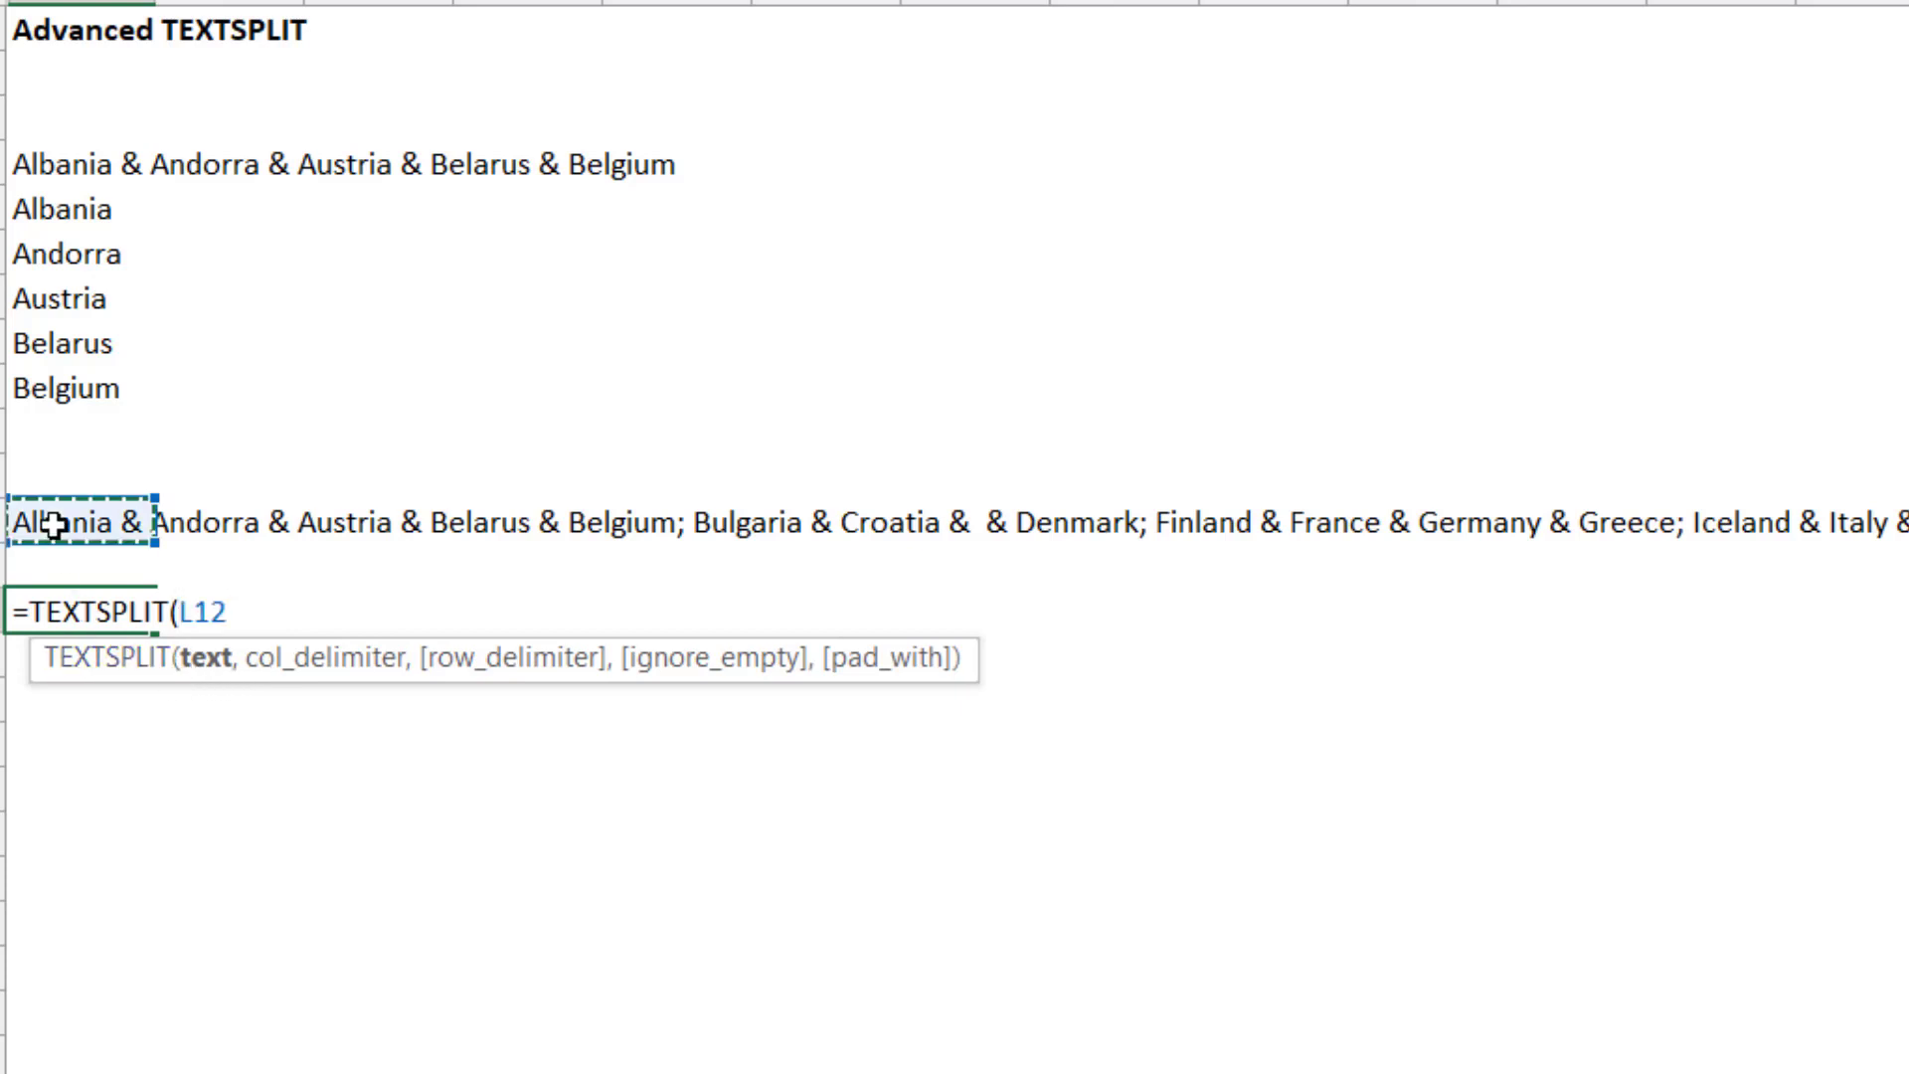
type(",")
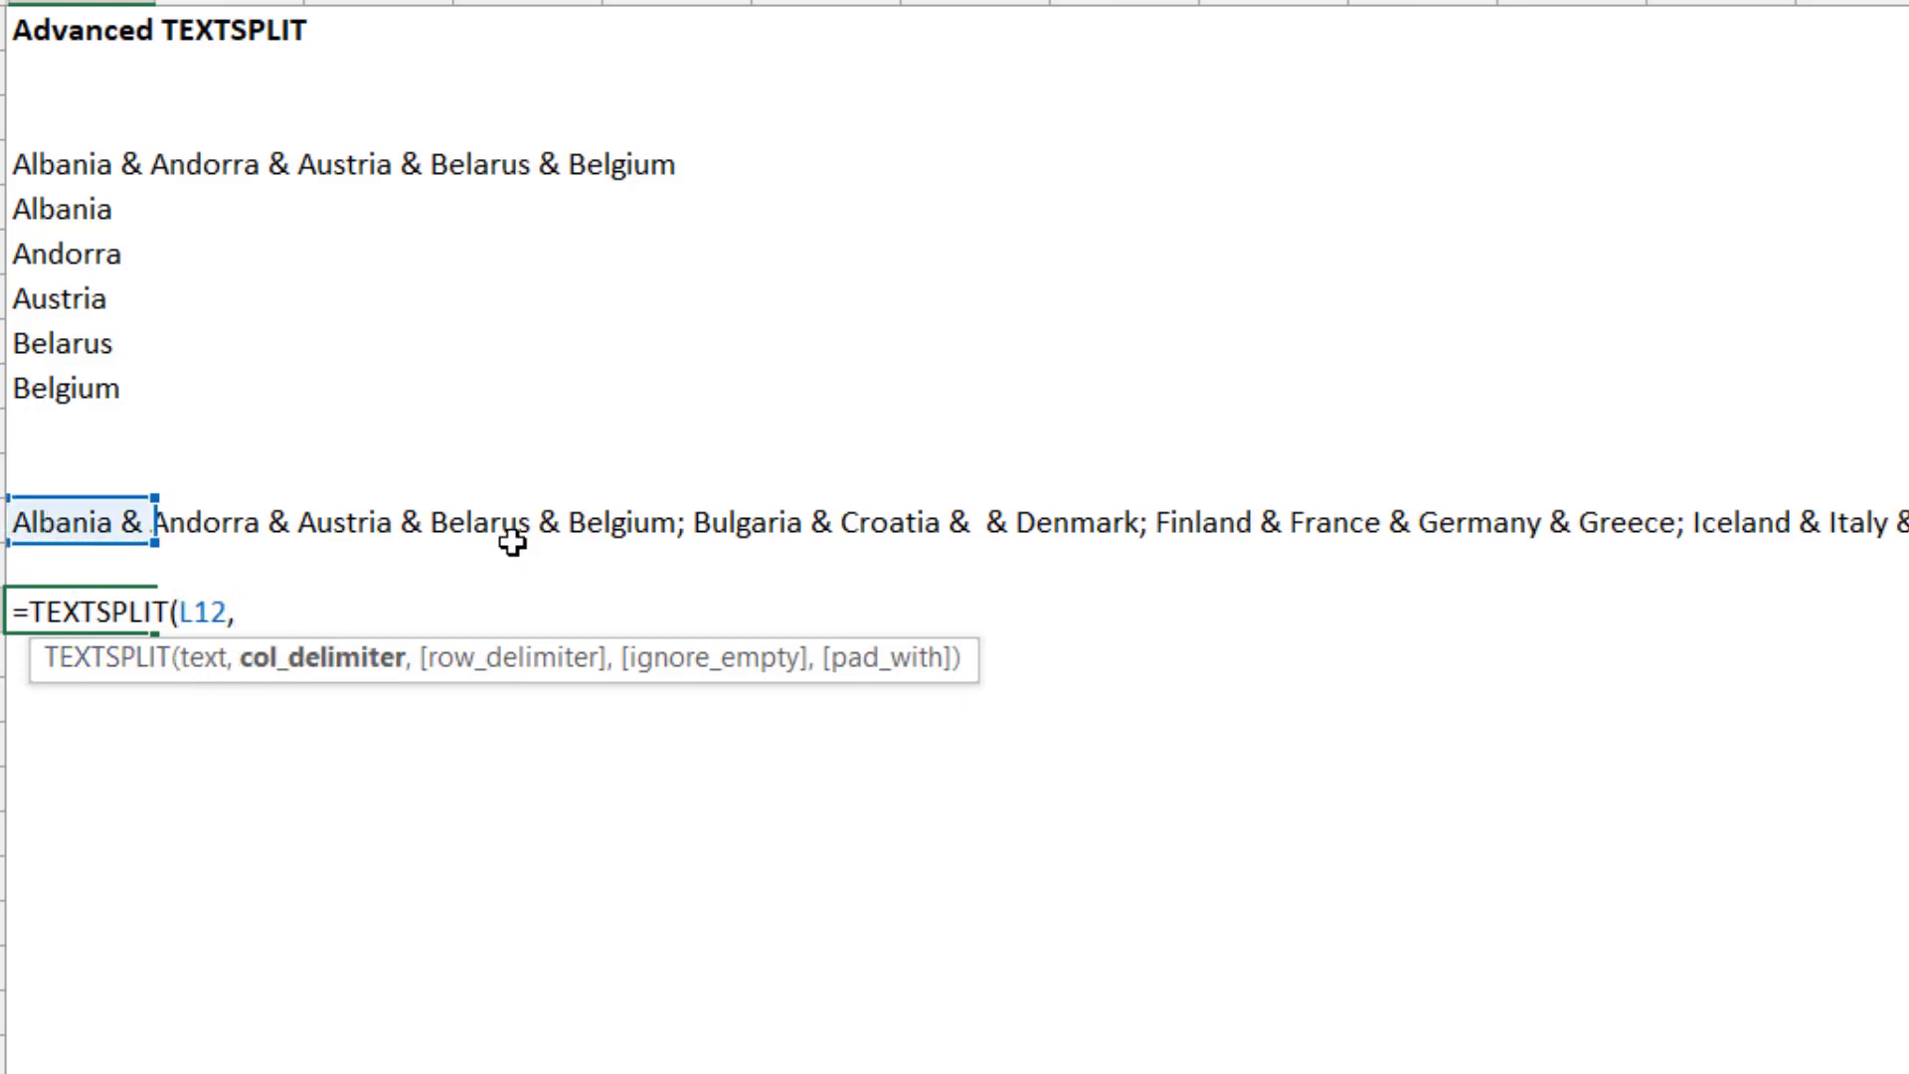
type("\" & \",")
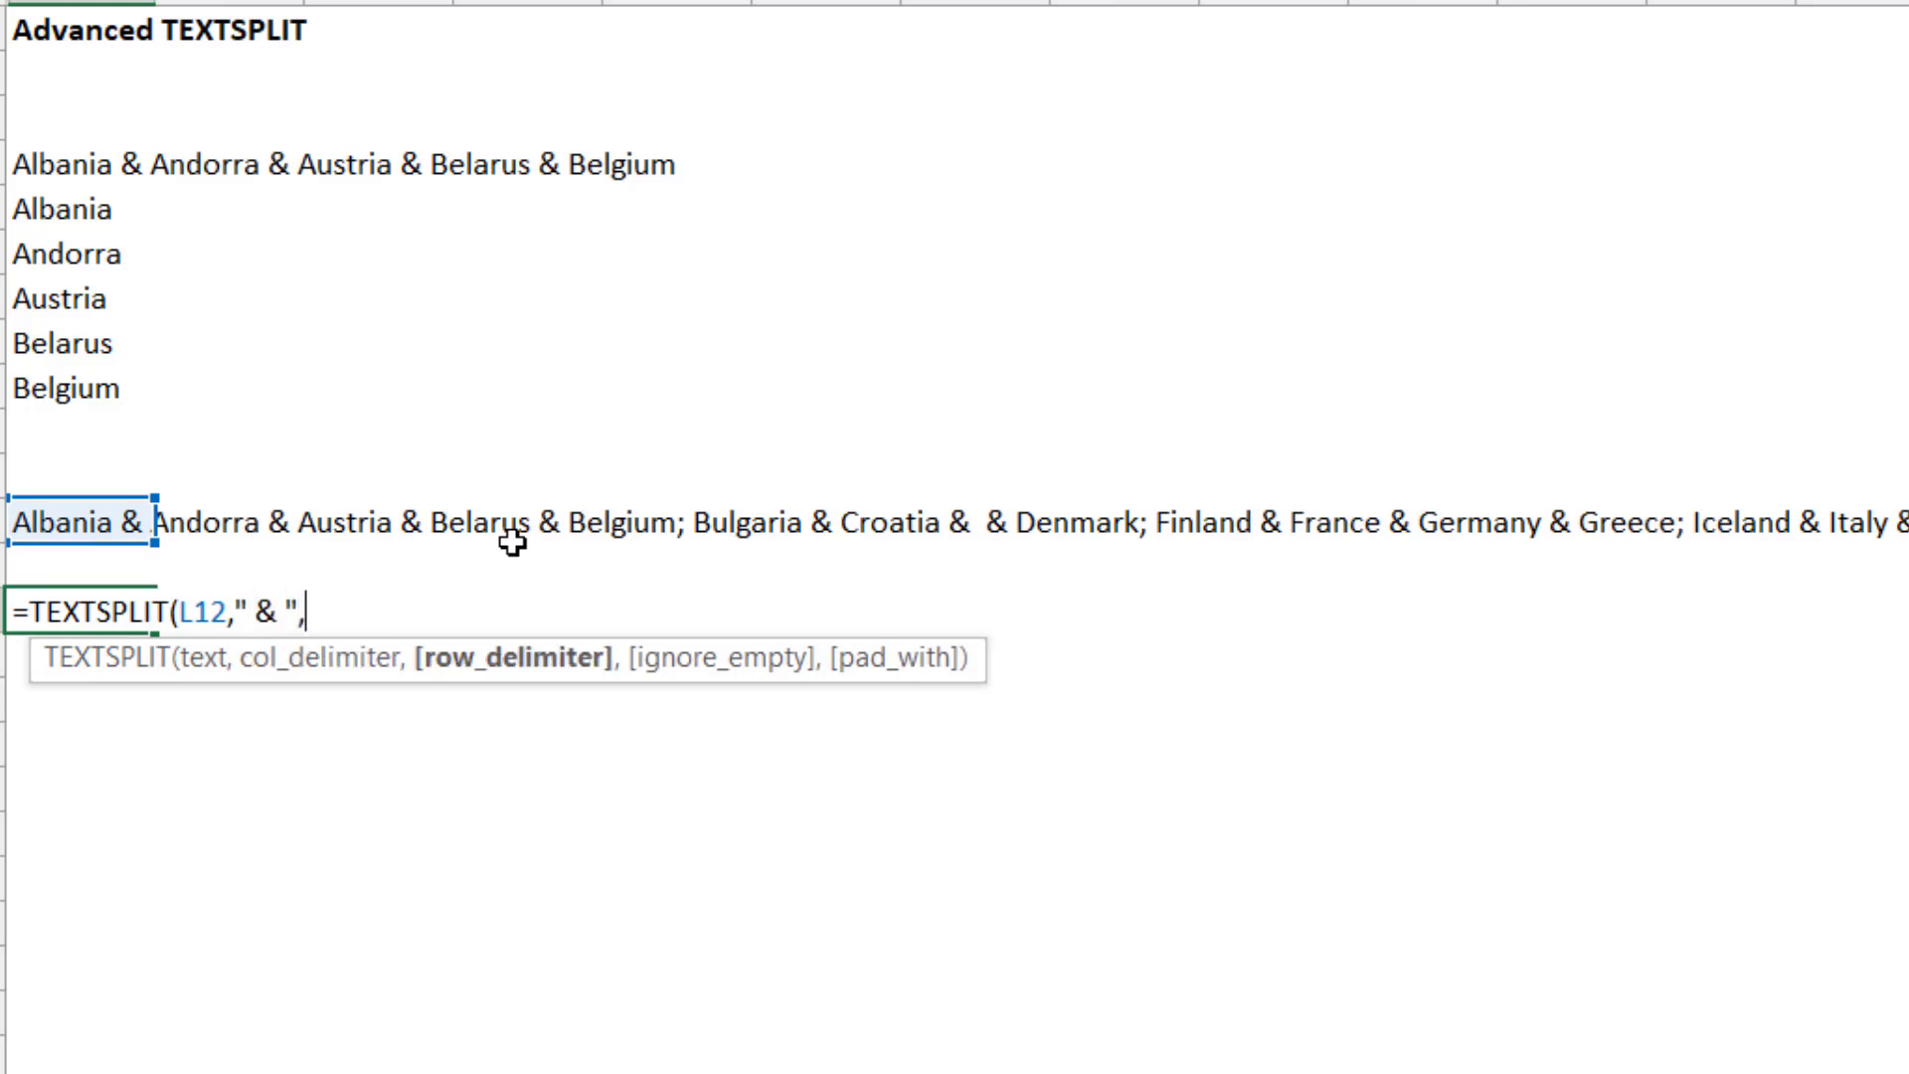
type("\"; \")")
key("ctrl+Return")
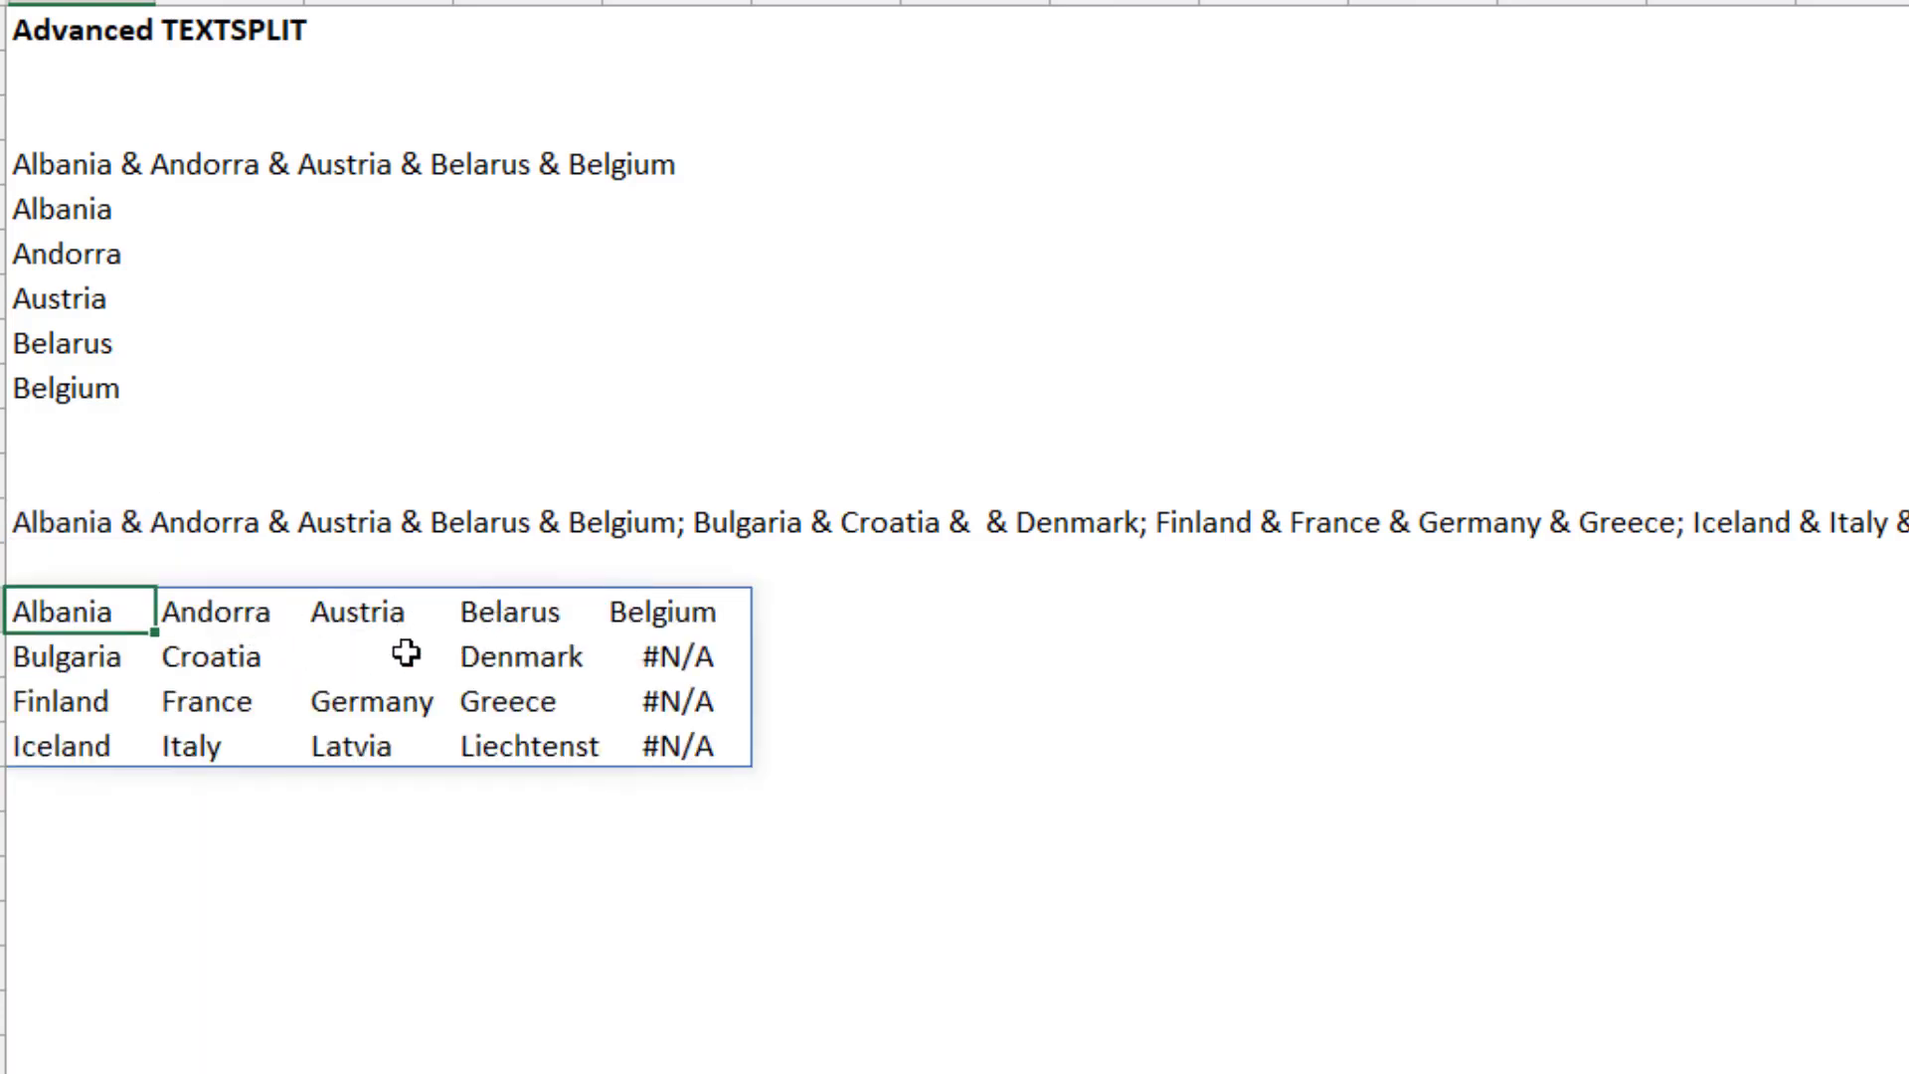
Point out the blank cell and the #N/A padding in the grid's last column
left_click(360, 658)
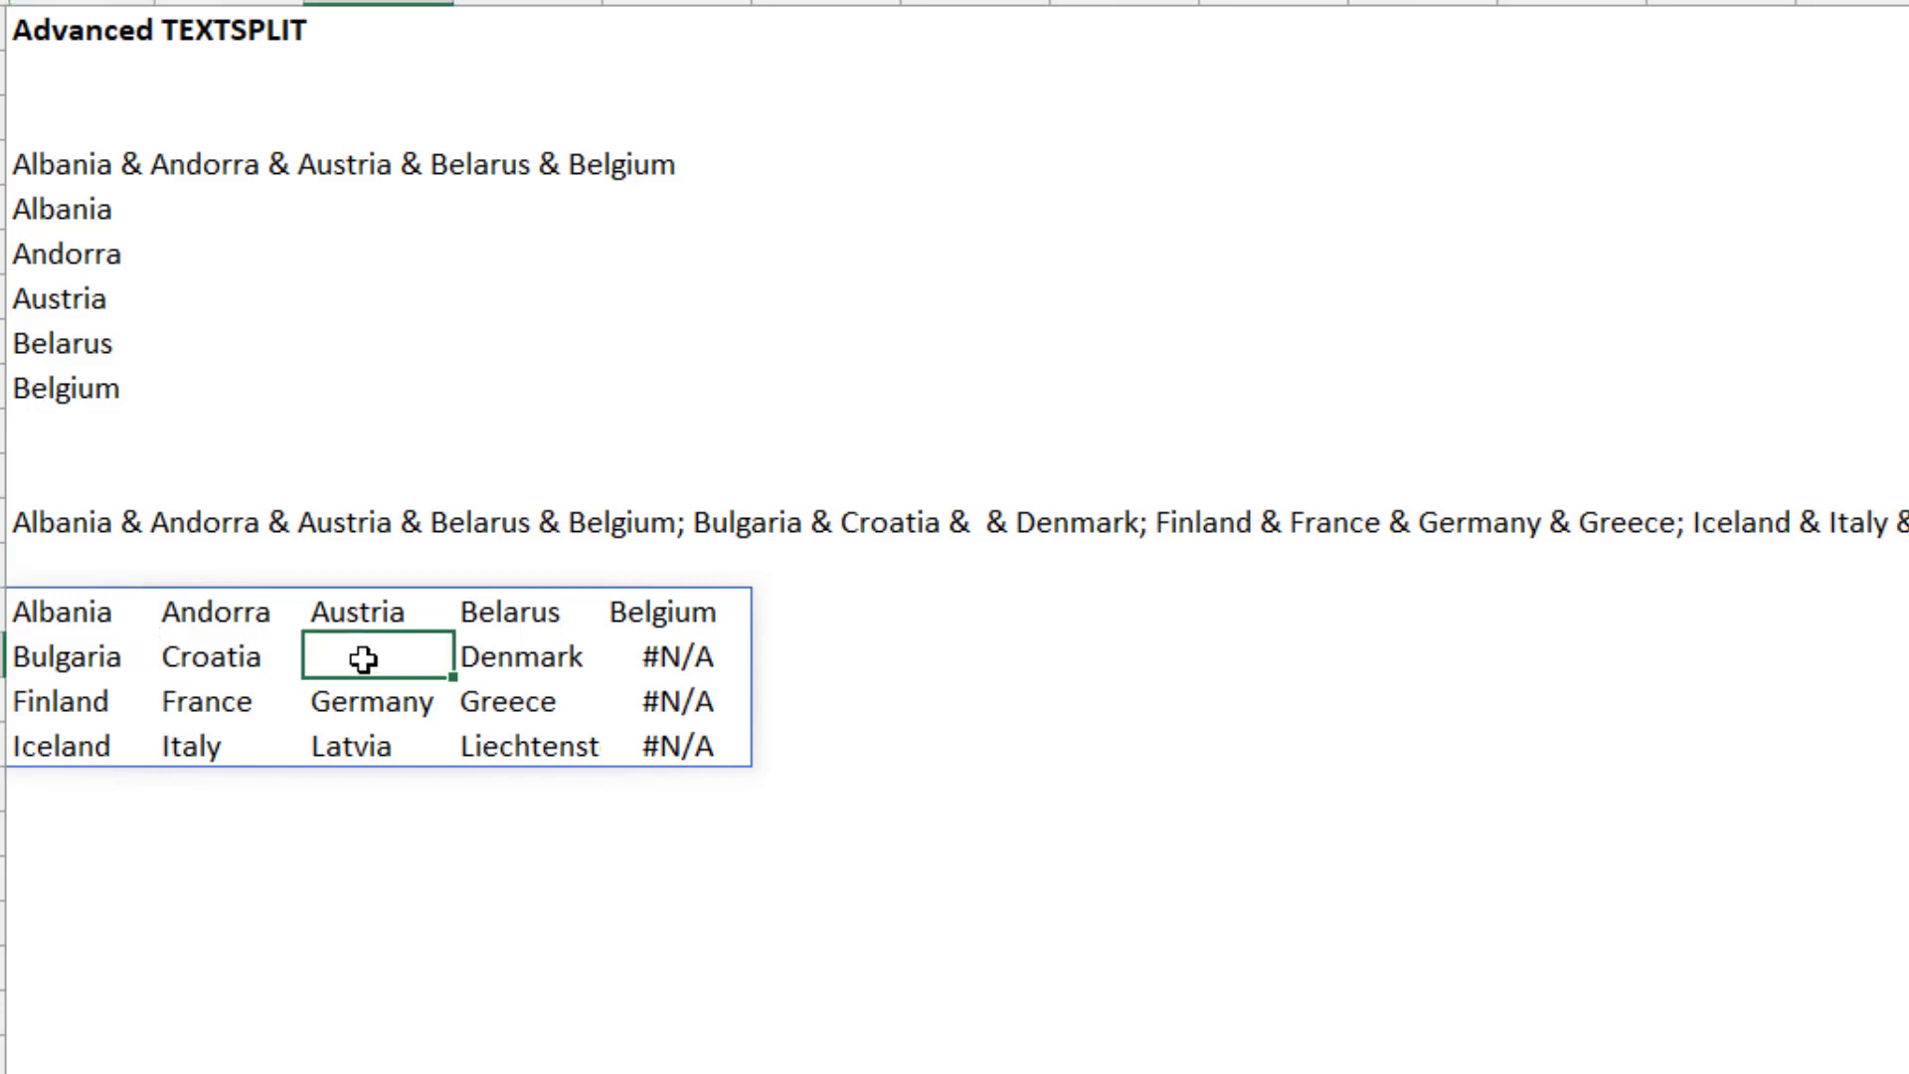
left_click_drag(695, 661, 703, 764)
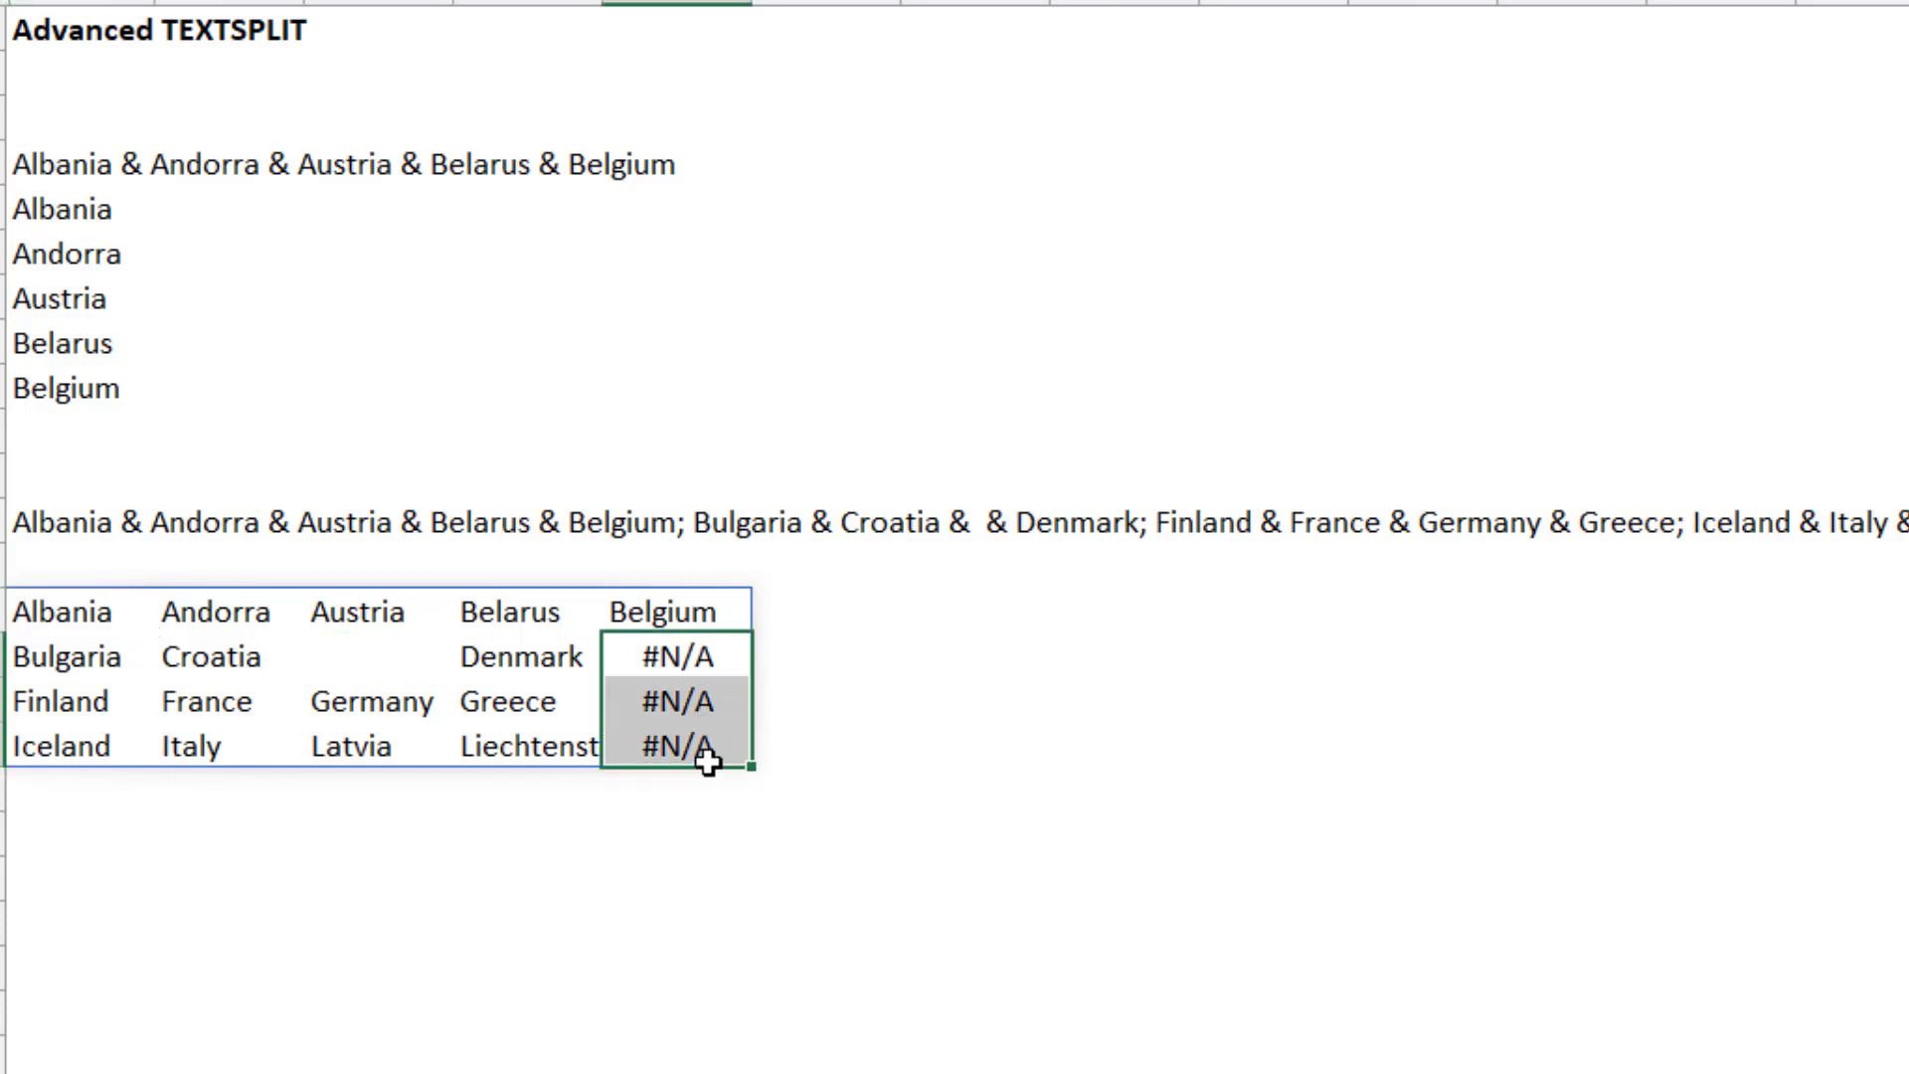
left_click(409, 667)
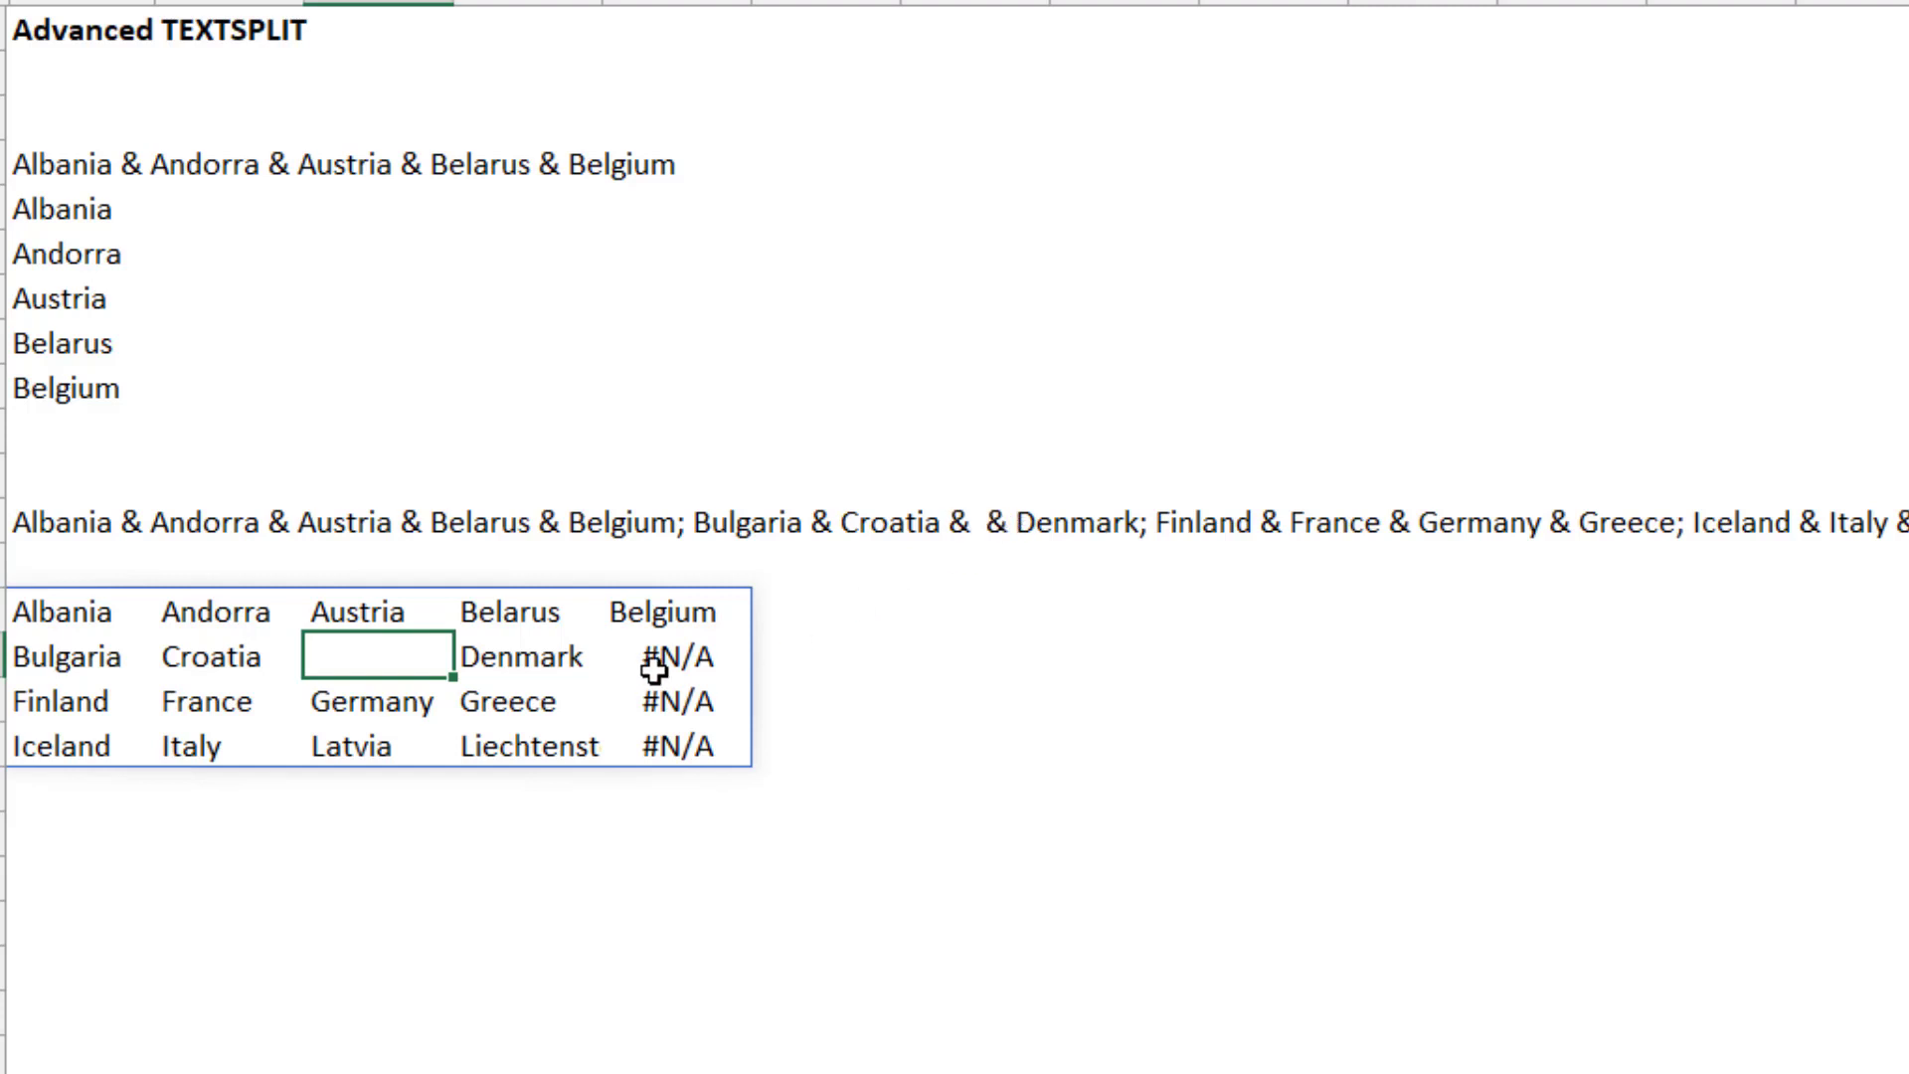
left_click_drag(660, 644, 686, 746)
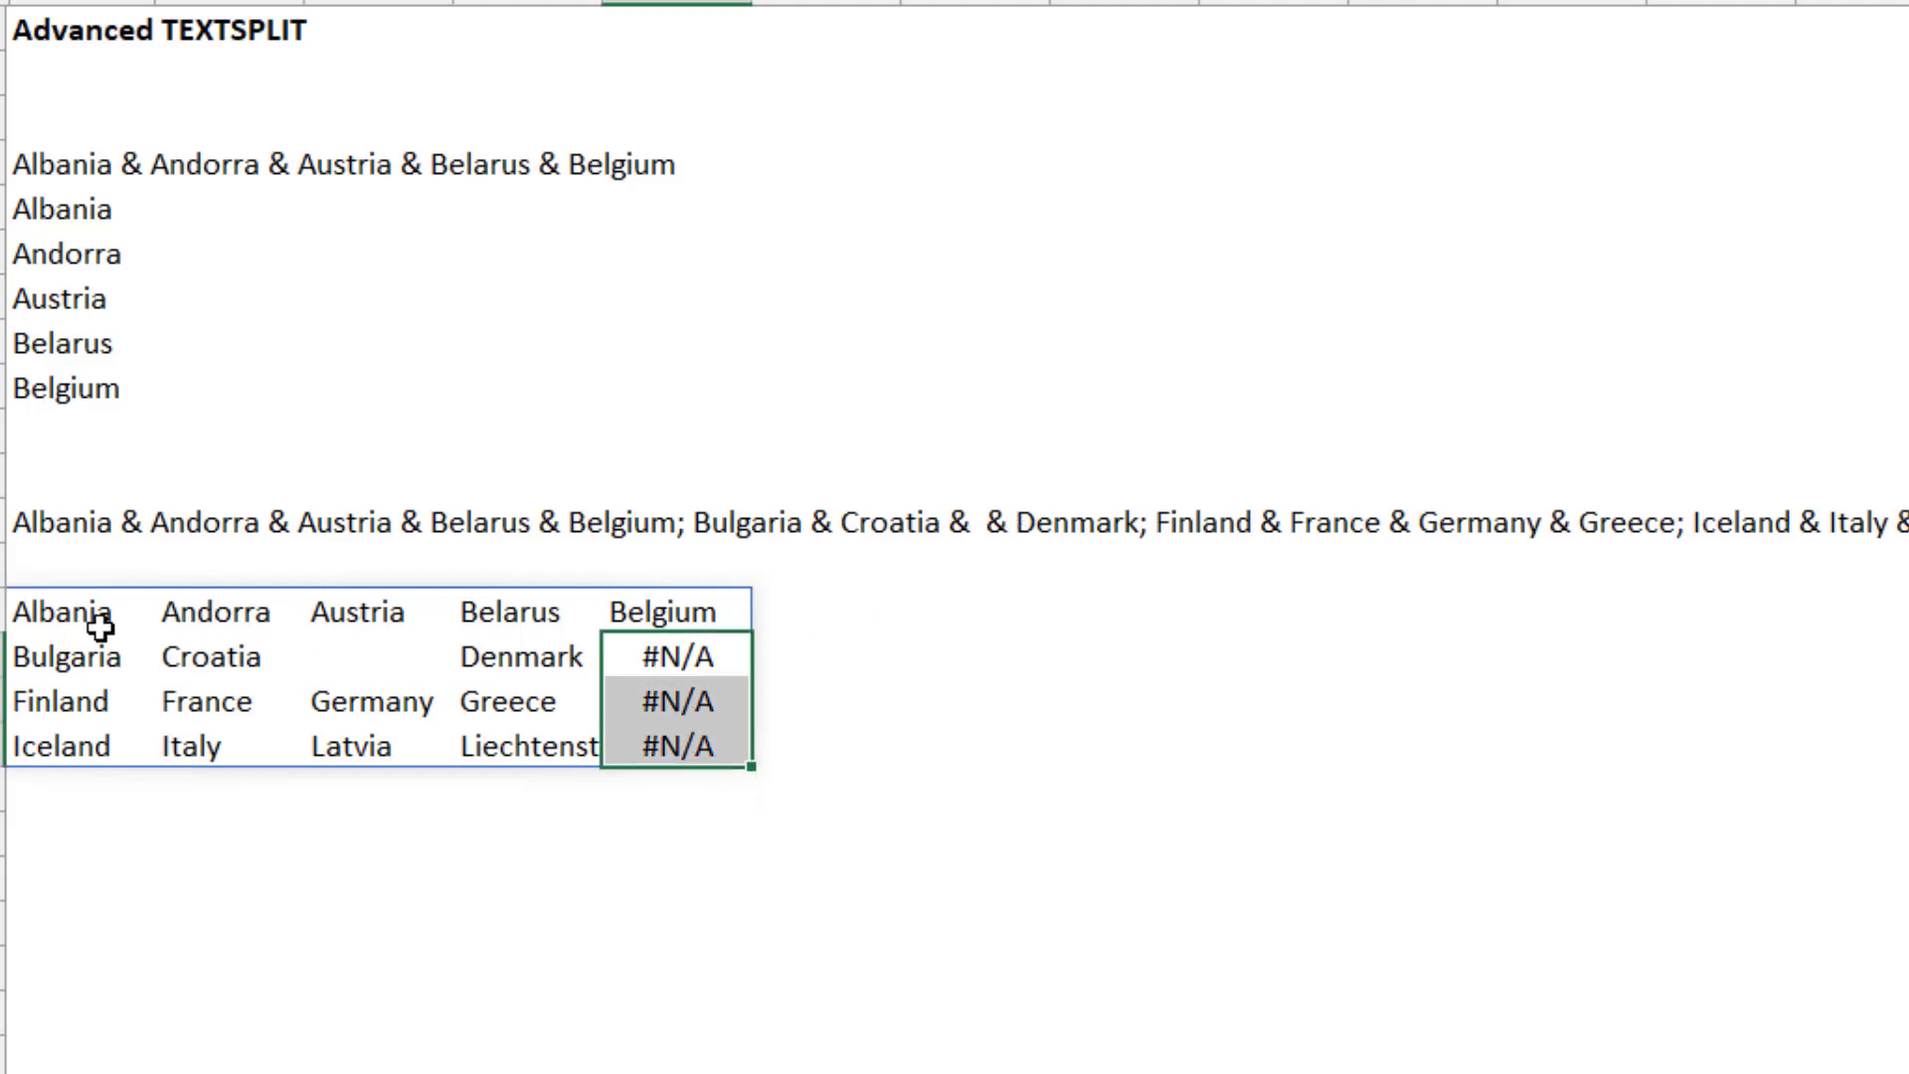
left_click(964, 609)
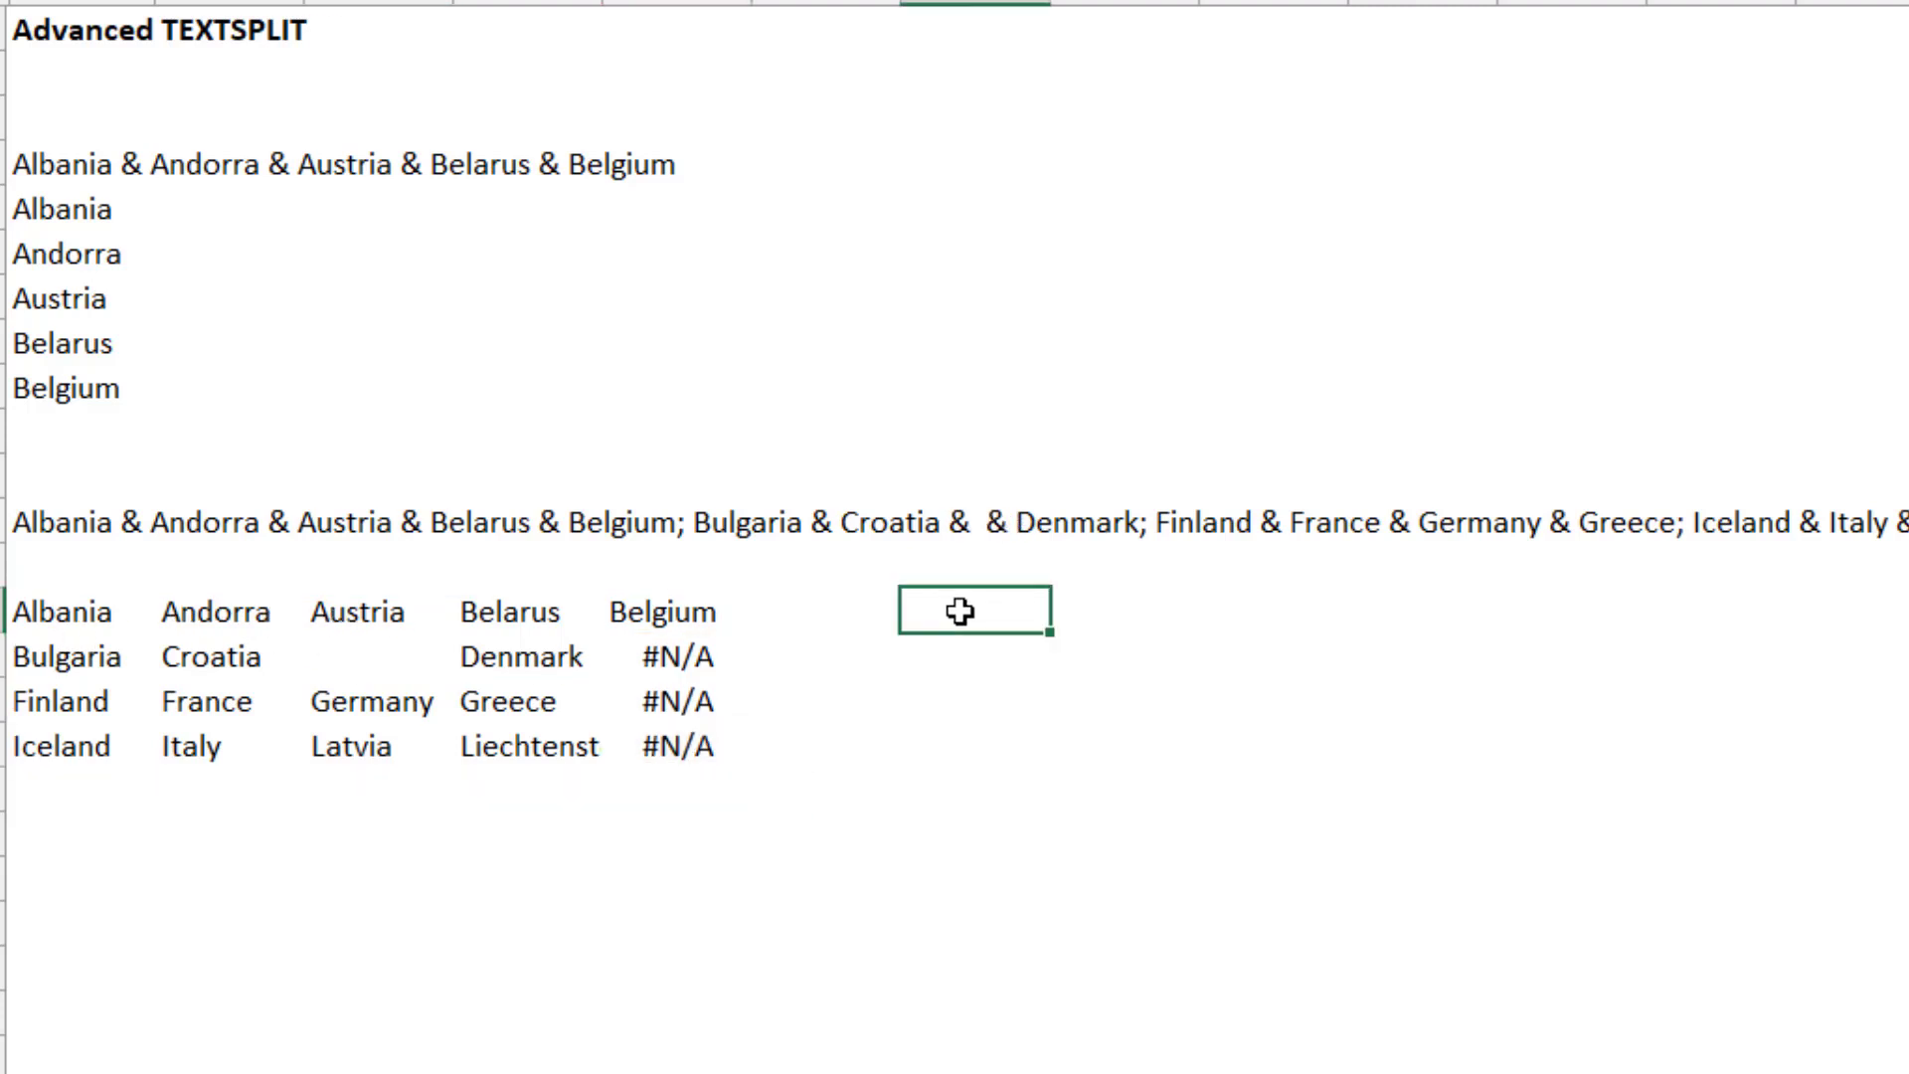
Enter =TEXTSPLIT(L12," & ","; ",TRUE,"None") beside the first grid
type("=sp")
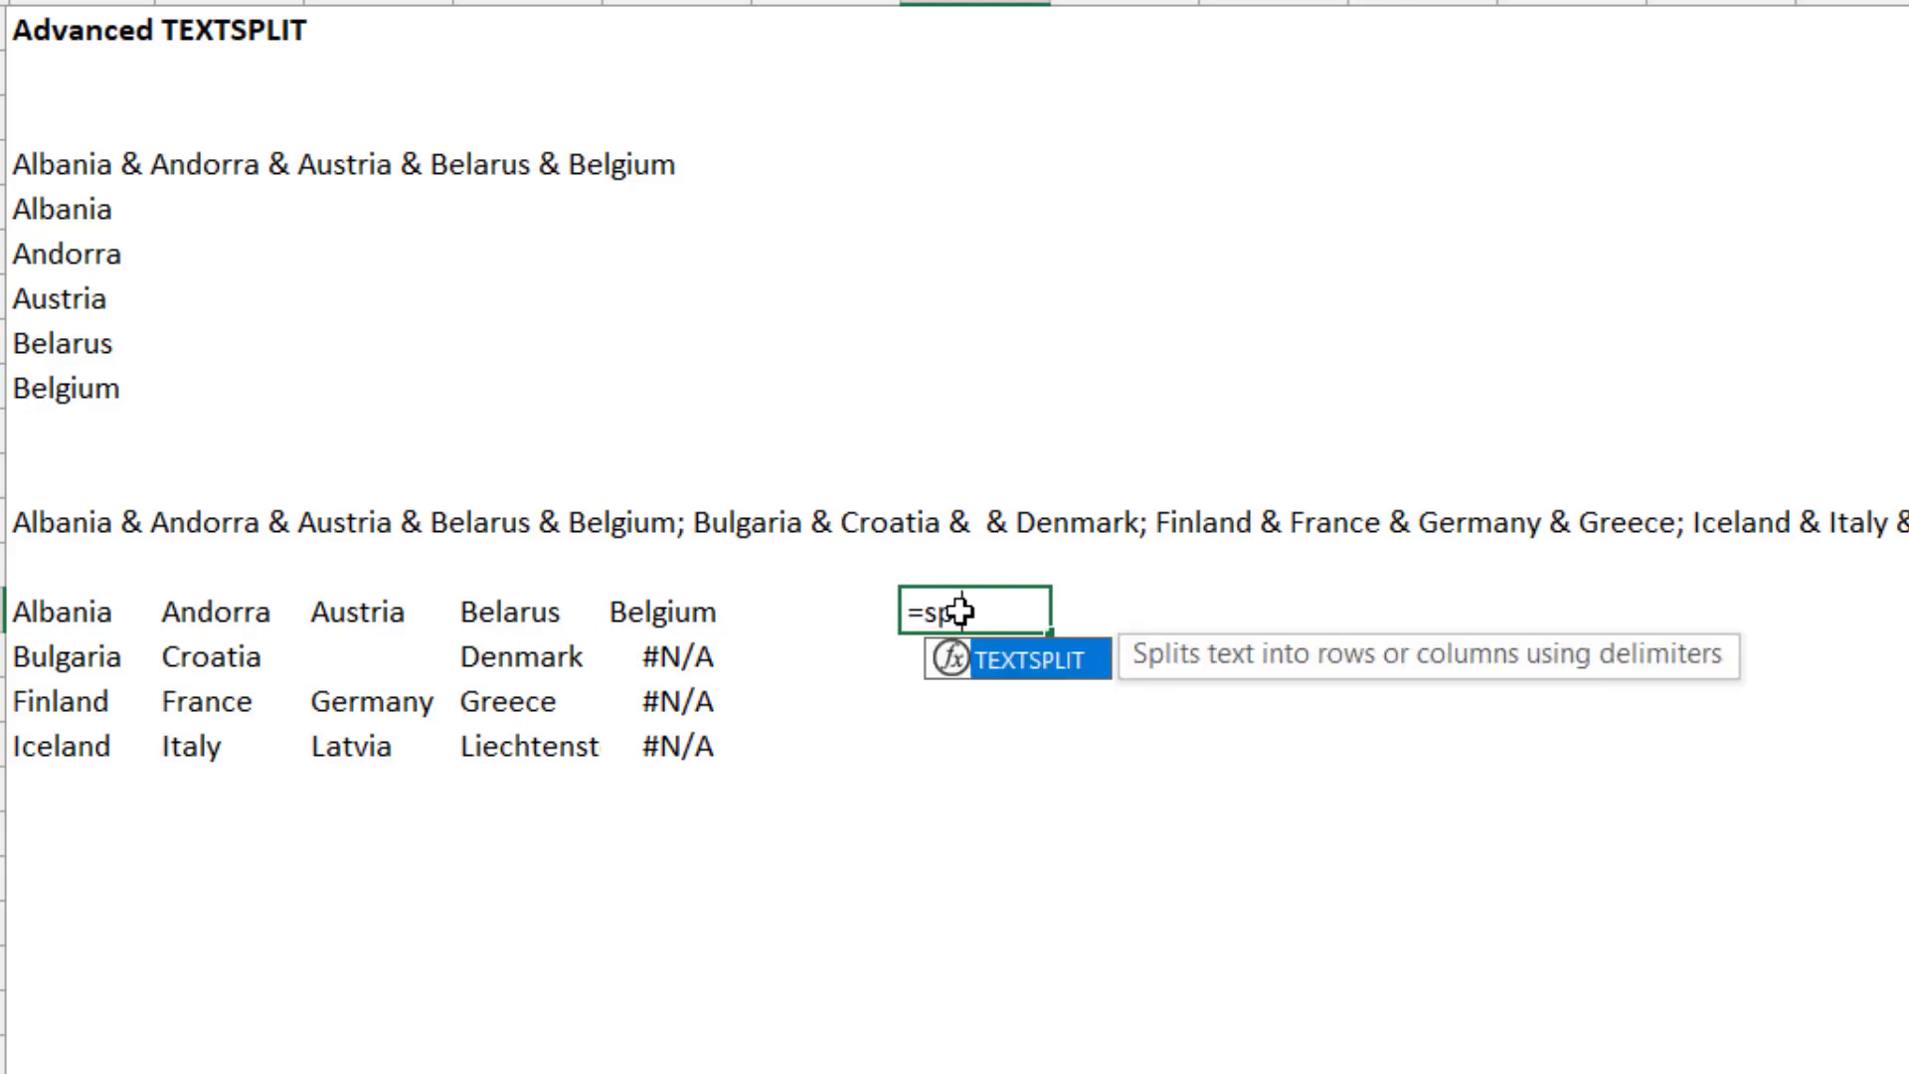
key("Tab")
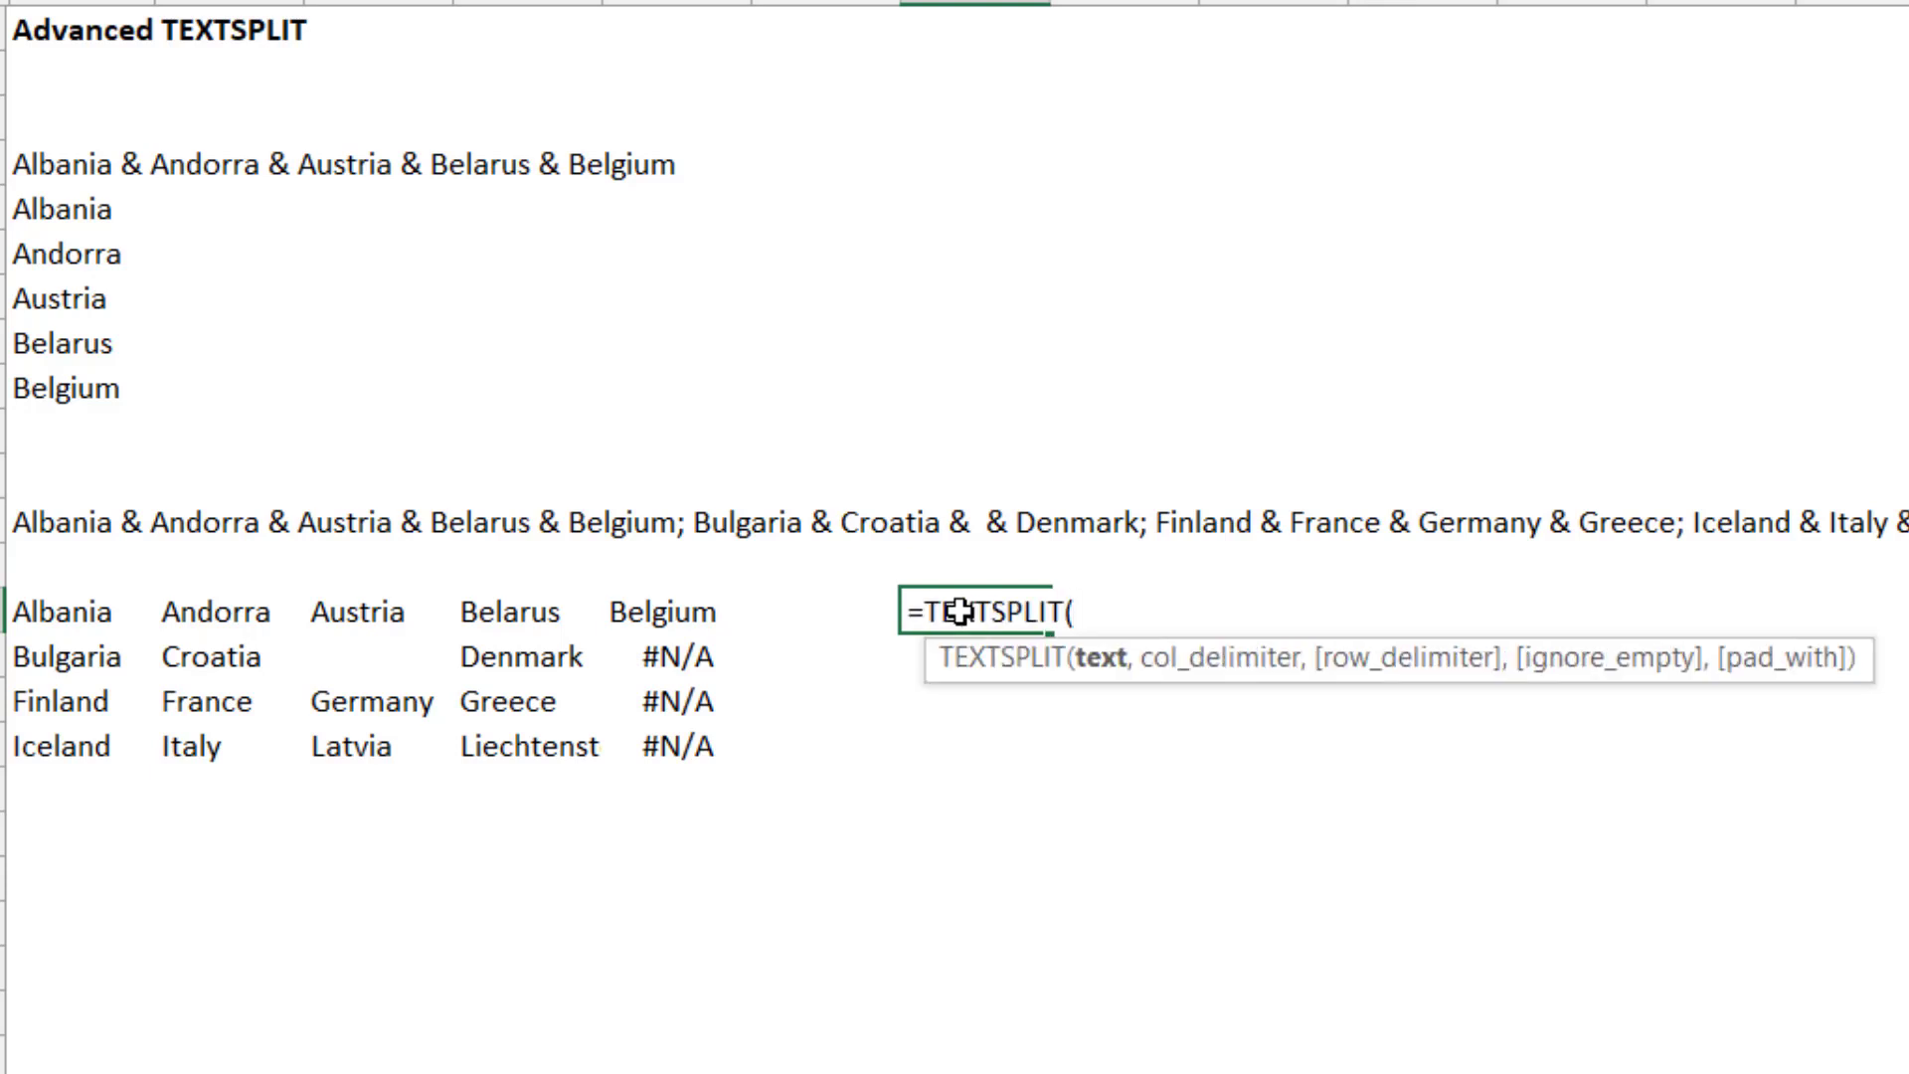
left_click(90, 524)
type(",")
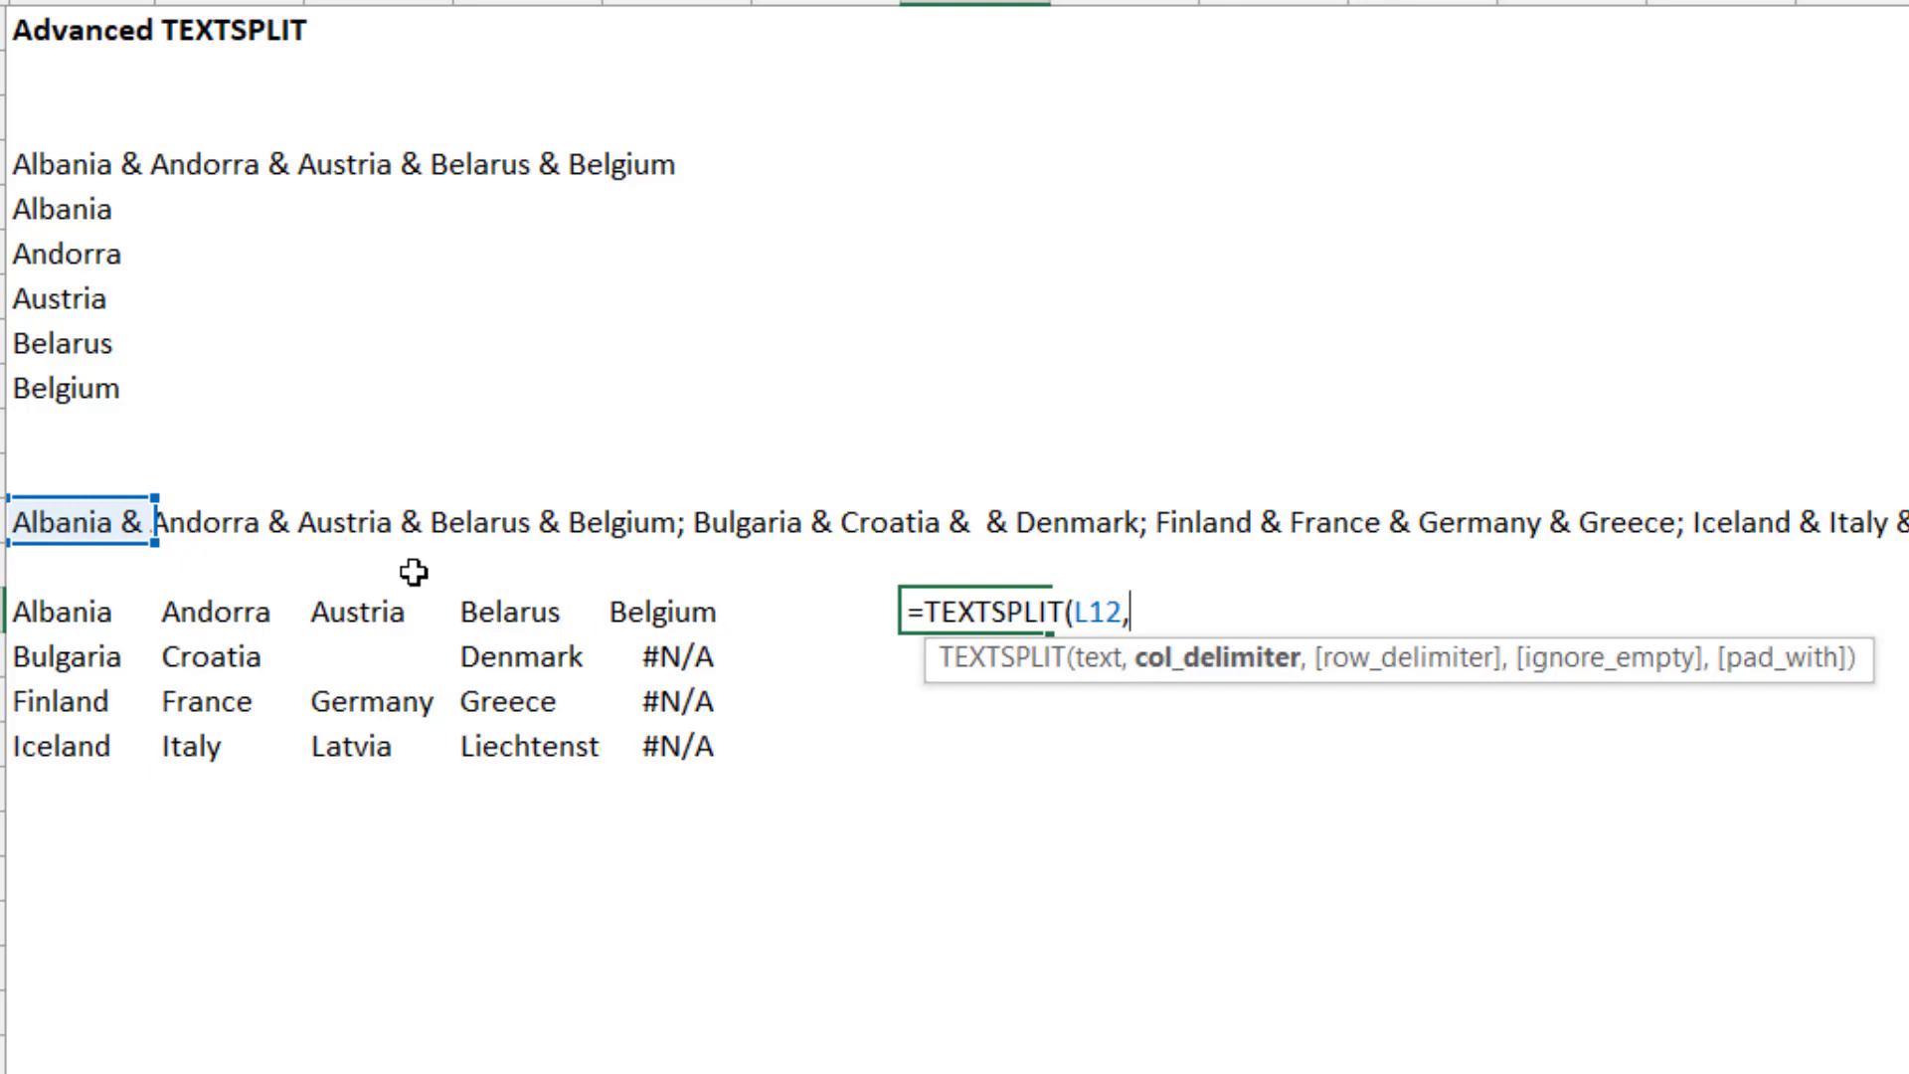
type("\" & \",")
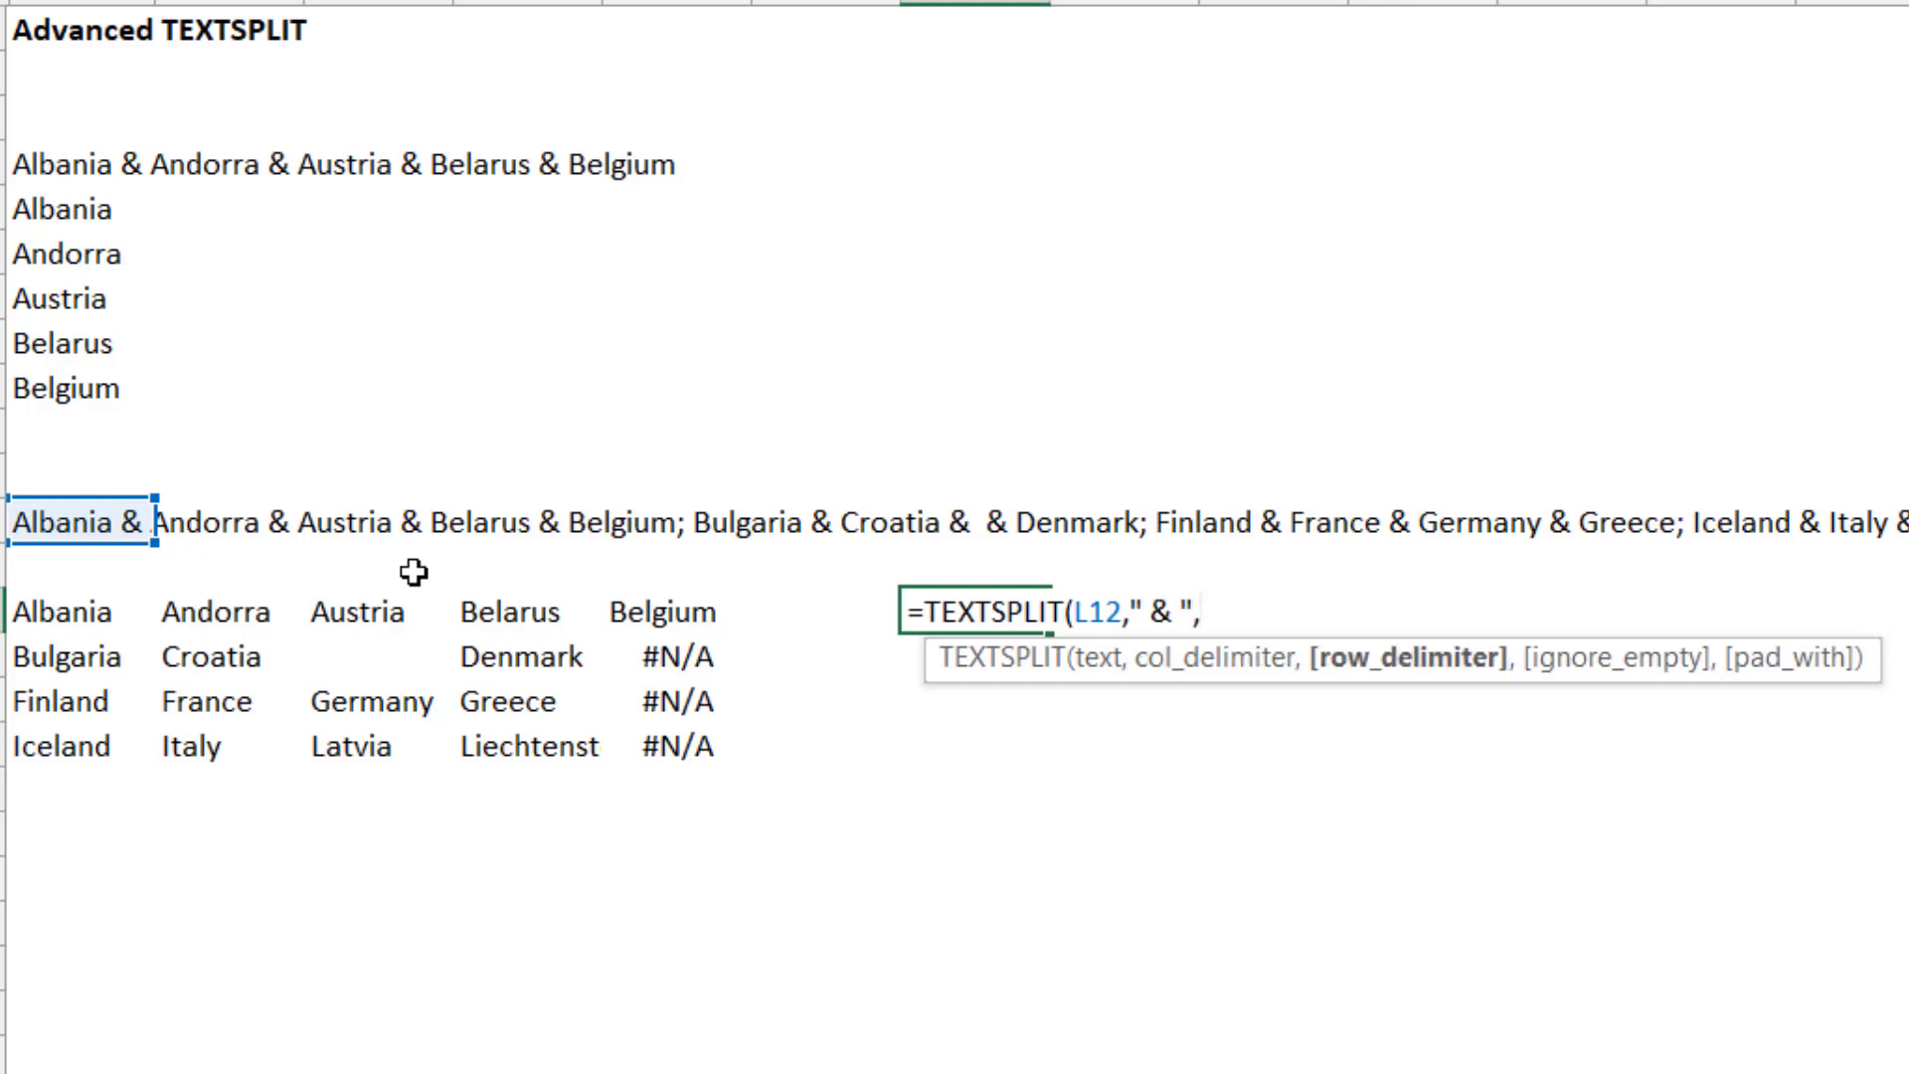
type("\"; \",")
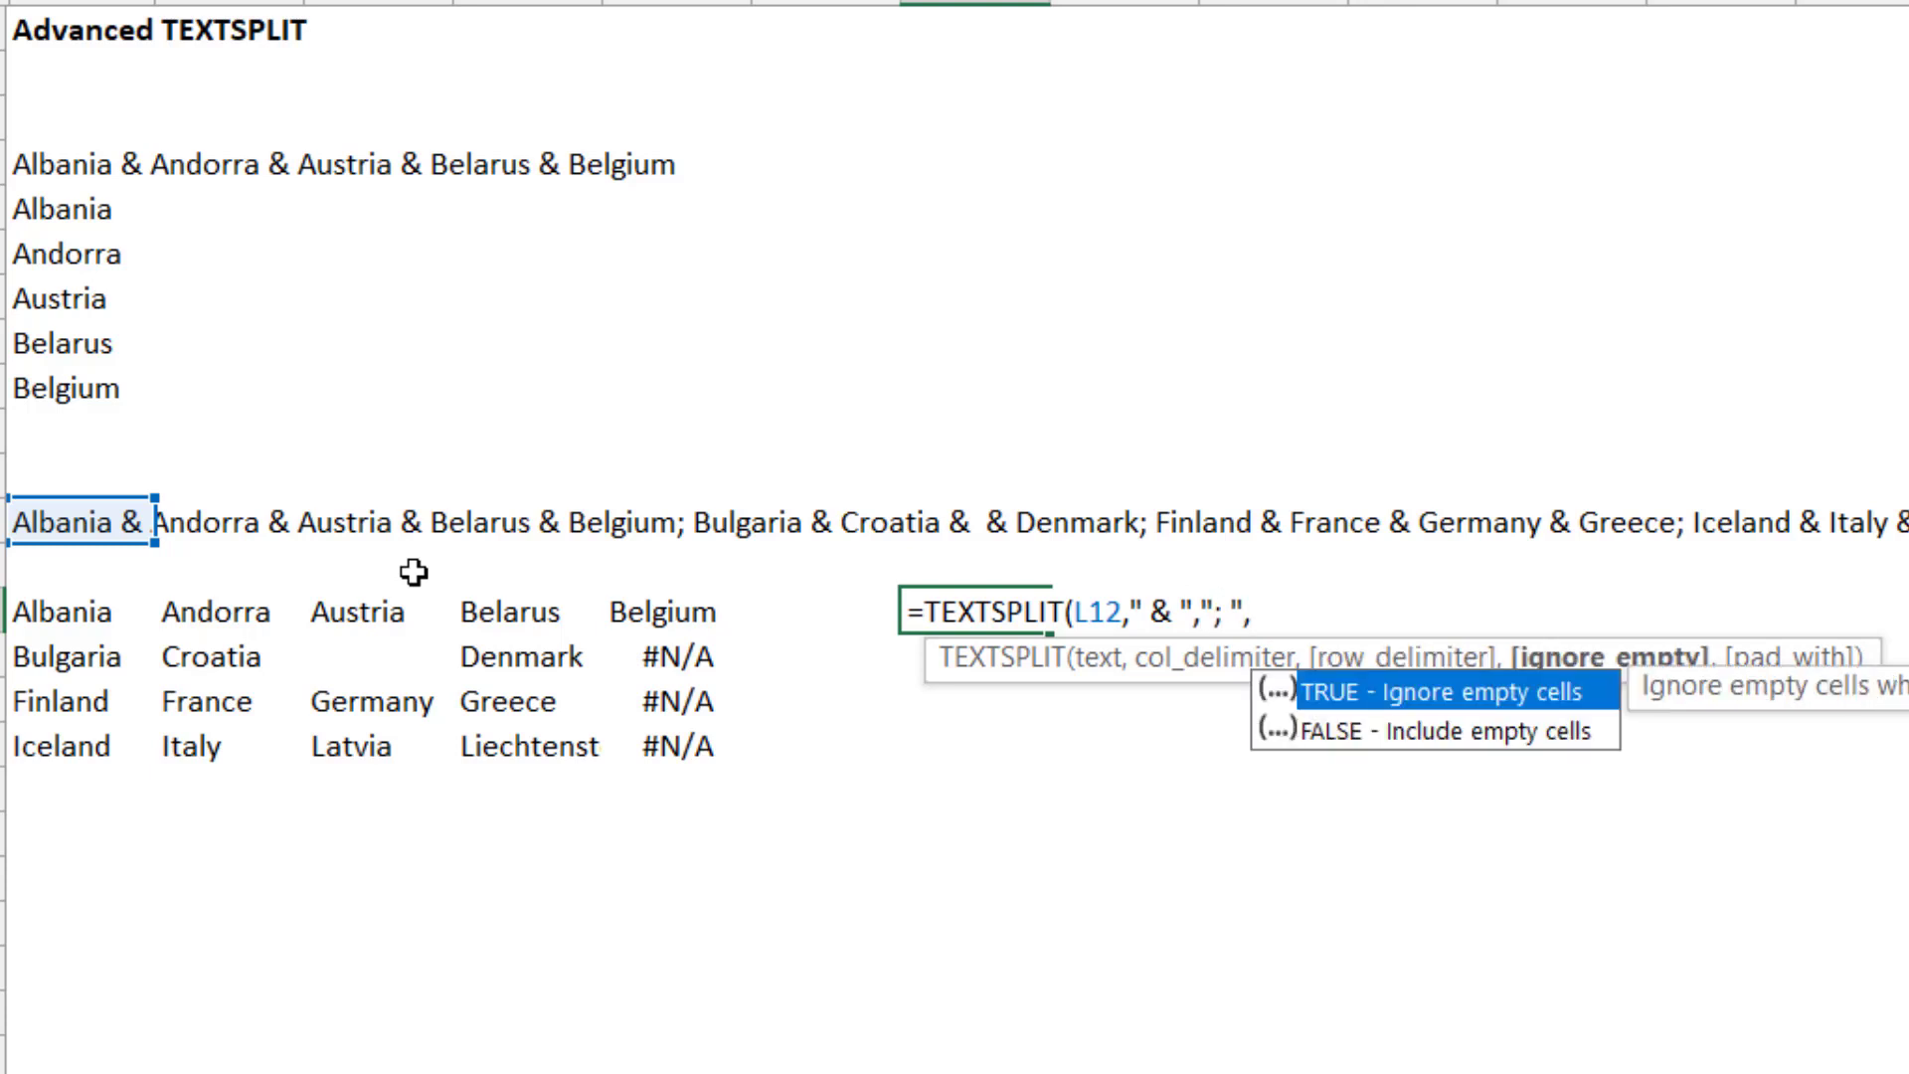
double_click(1494, 694)
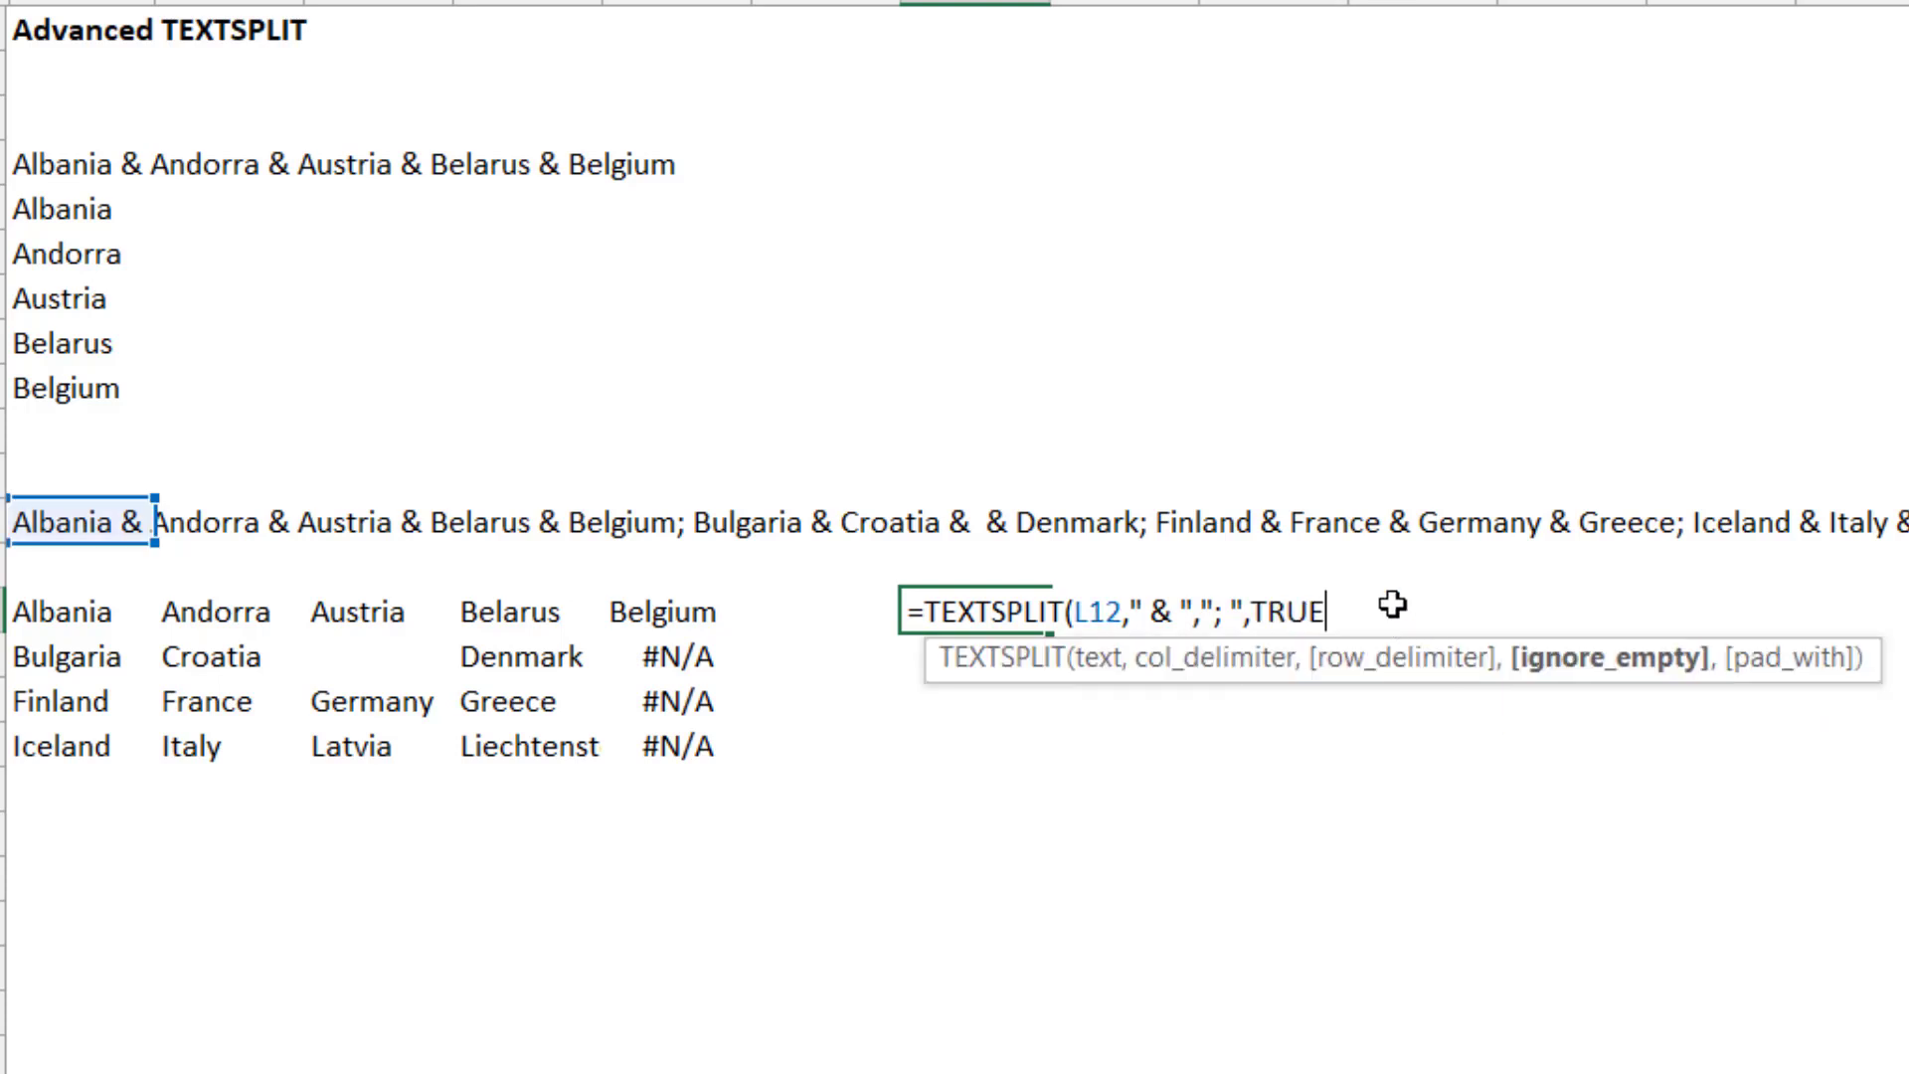
type(",\"")
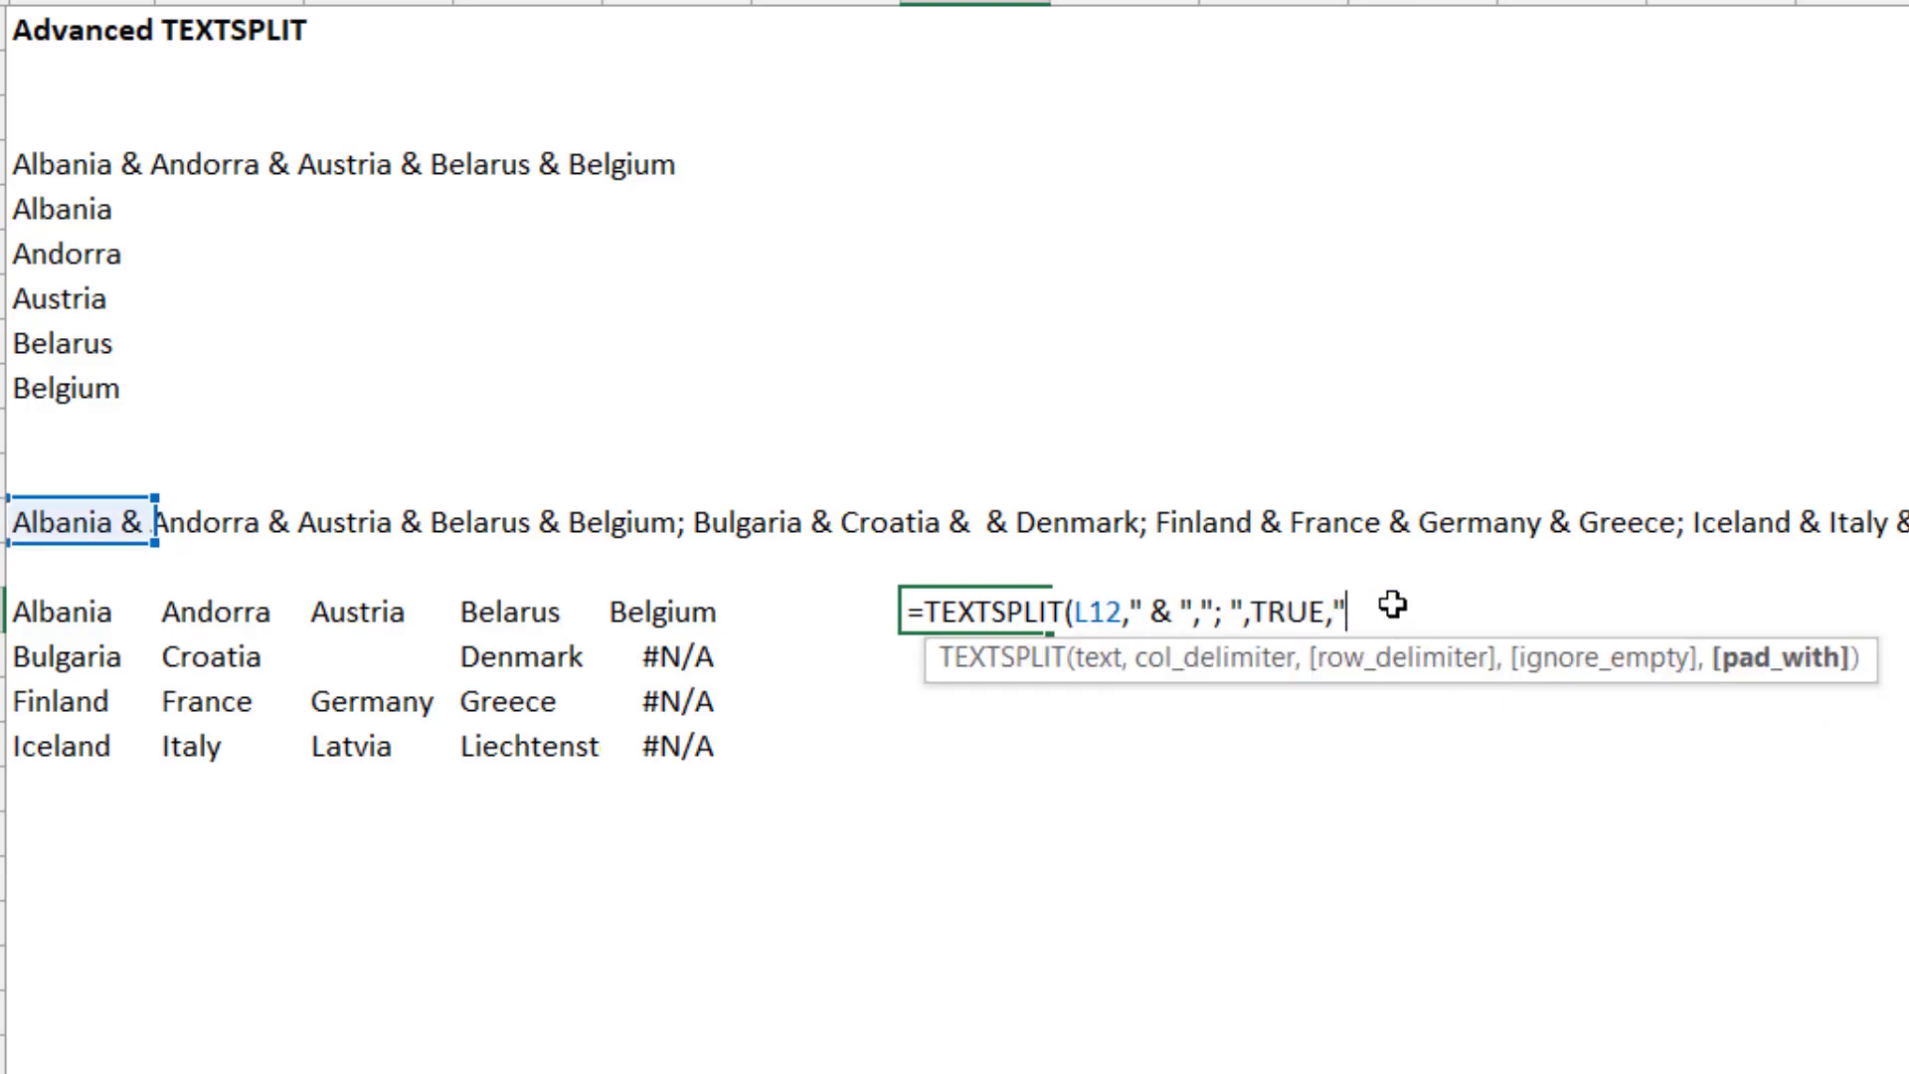
type("None\")")
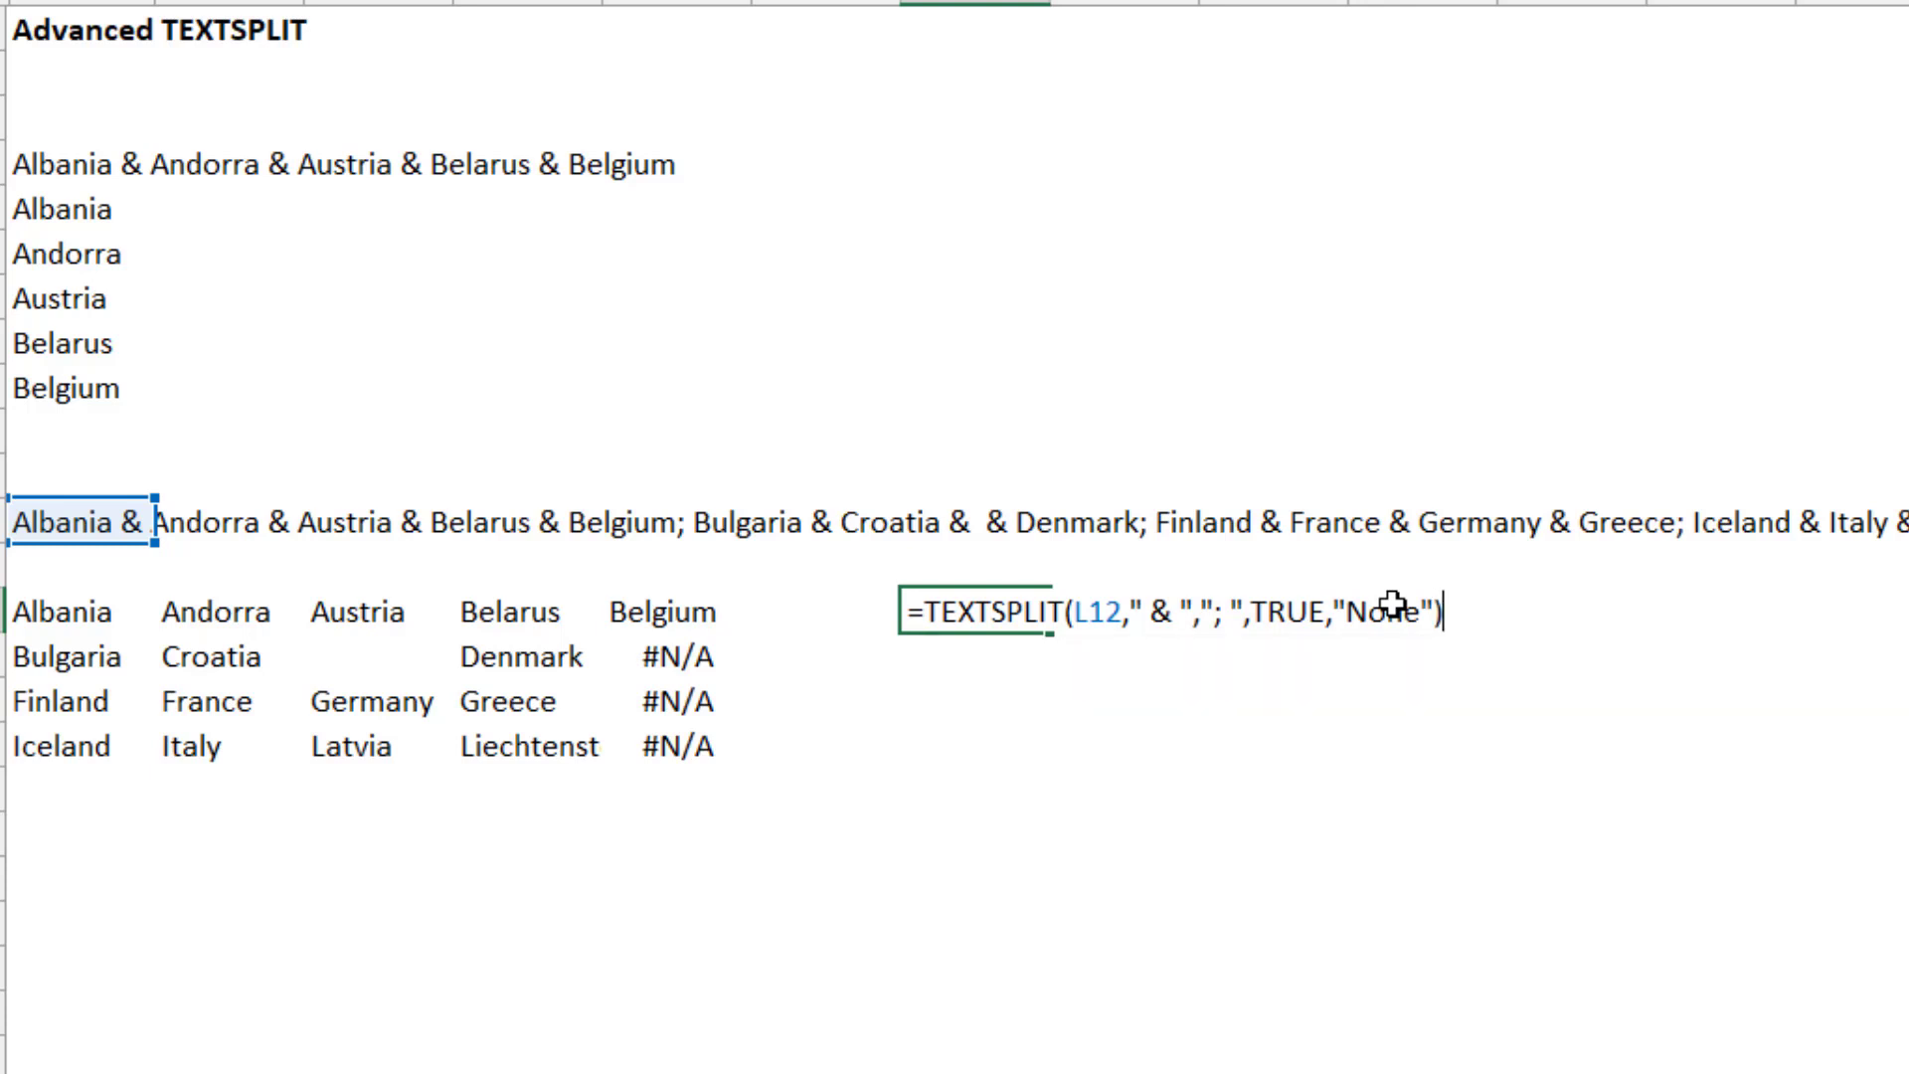
key("Return")
Step through the None-padded results, then select an empty cell below the first grid
key("Up")
key("Right")
key("Right")
key("Right")
key("Down")
key("Right")
key("Down")
key("Left")
key("Down")
key("Right")
key("Left")
key("Left")
key("Left")
key("Up")
key("Right")
key("Up")
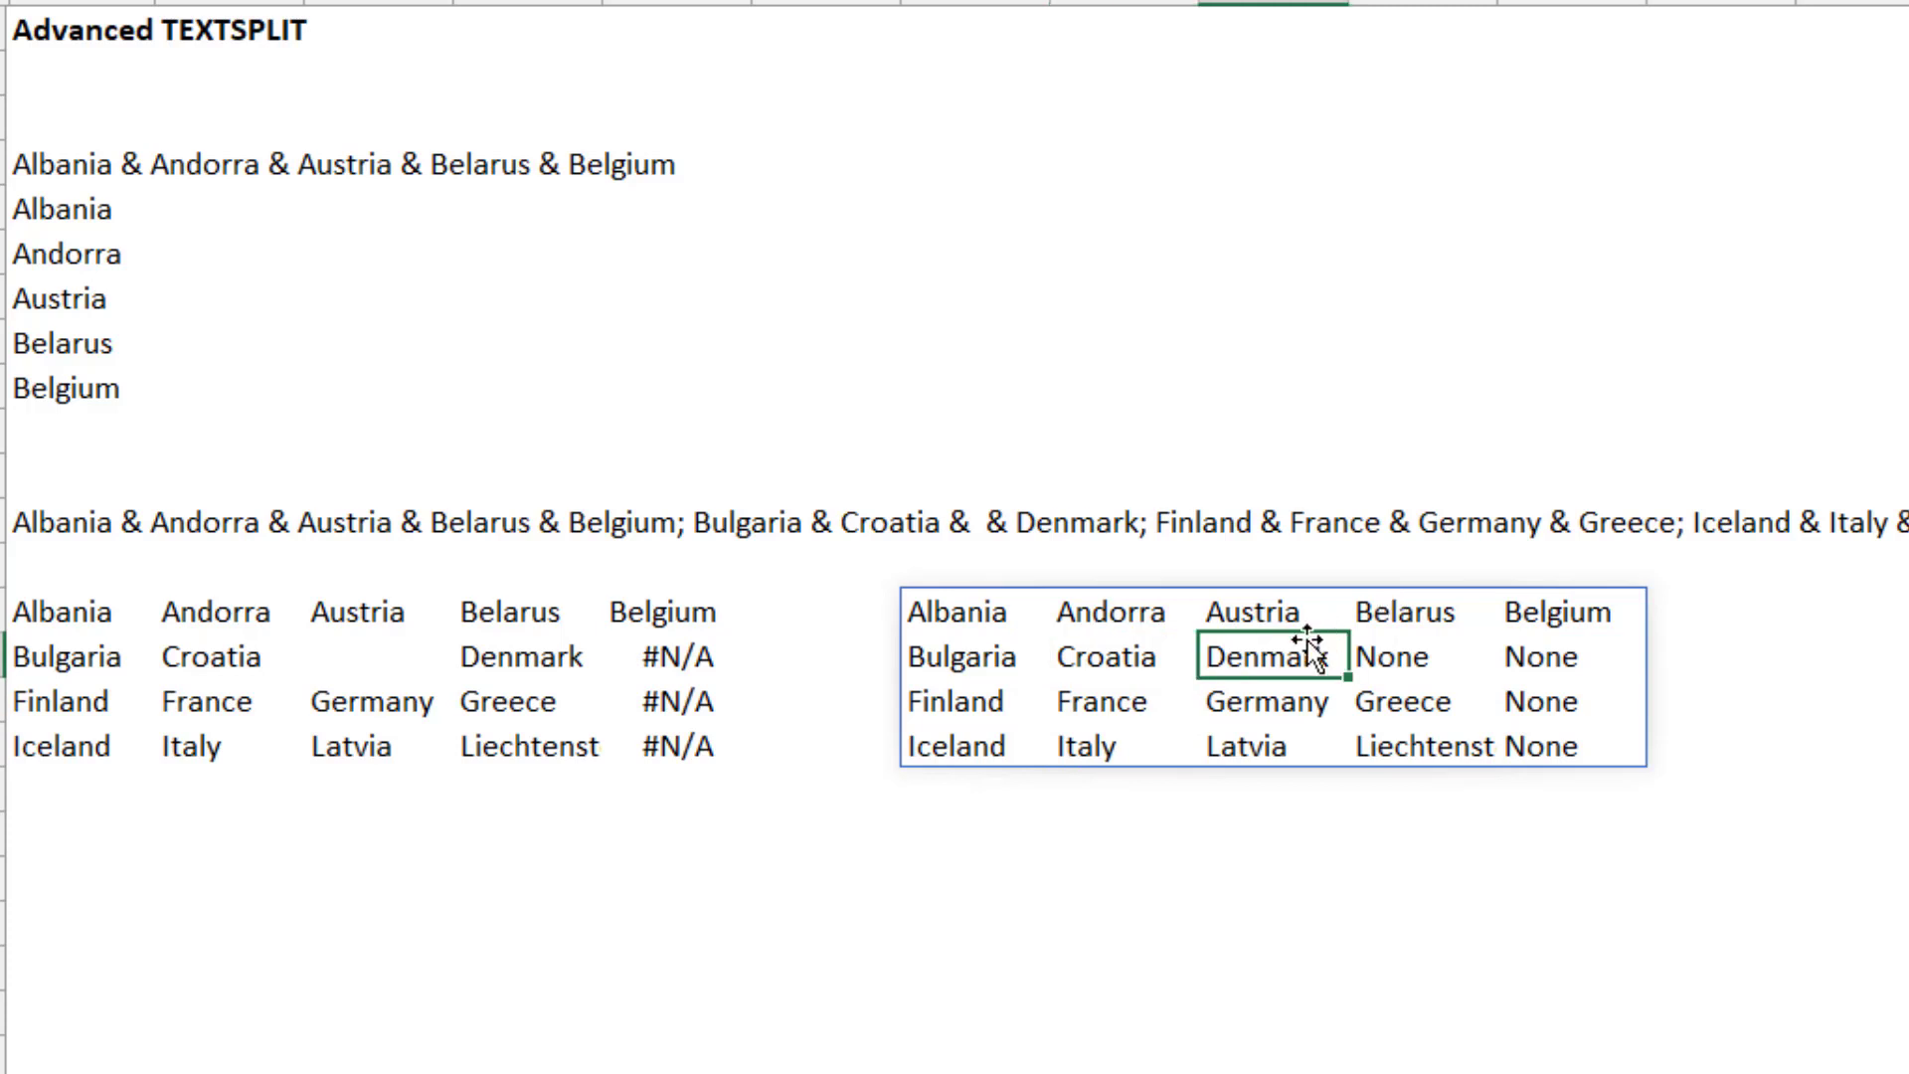
left_click(81, 837)
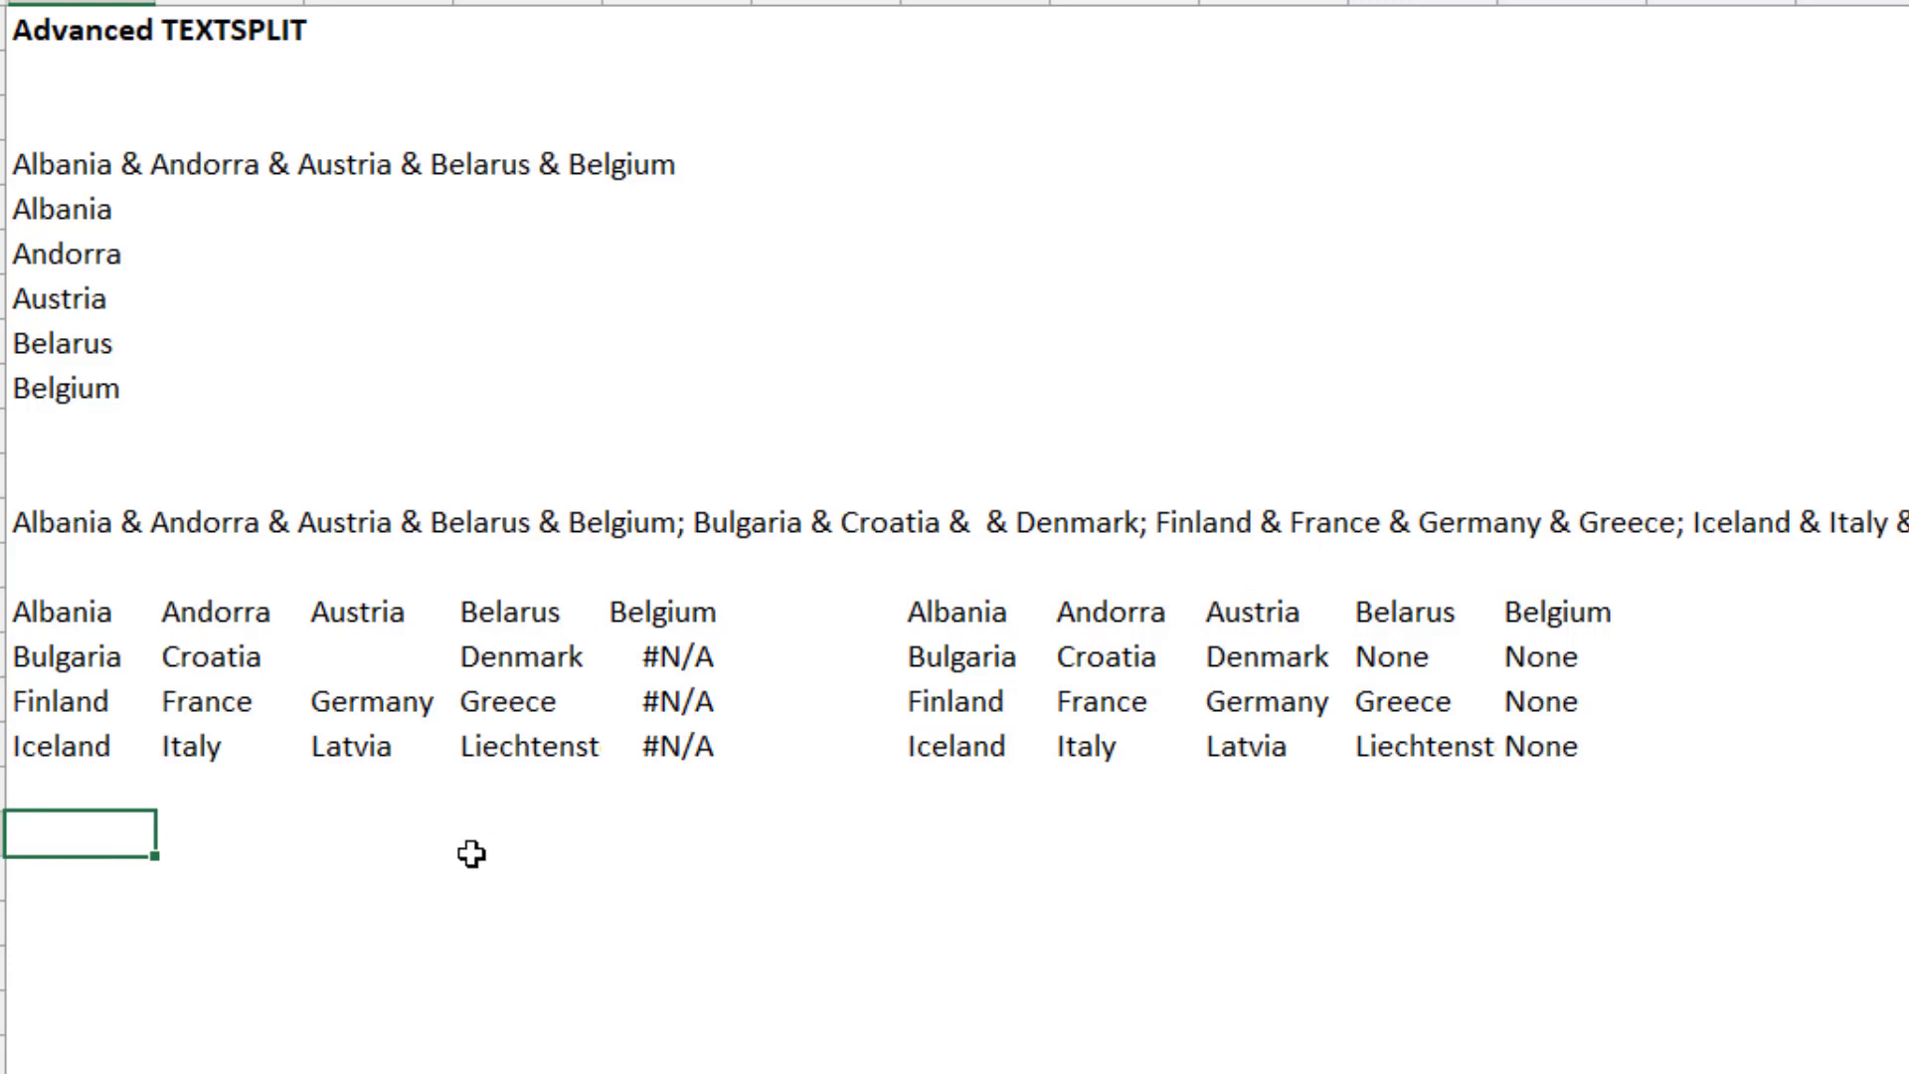
Enter =TEXTSPLIT(L12,,{" & ","; "}) to list the countries in one column
type("=spl")
key("Tab")
key("Up")
key("Up")
key("Up")
key("Up")
key("Up")
key("Up")
key("Up")
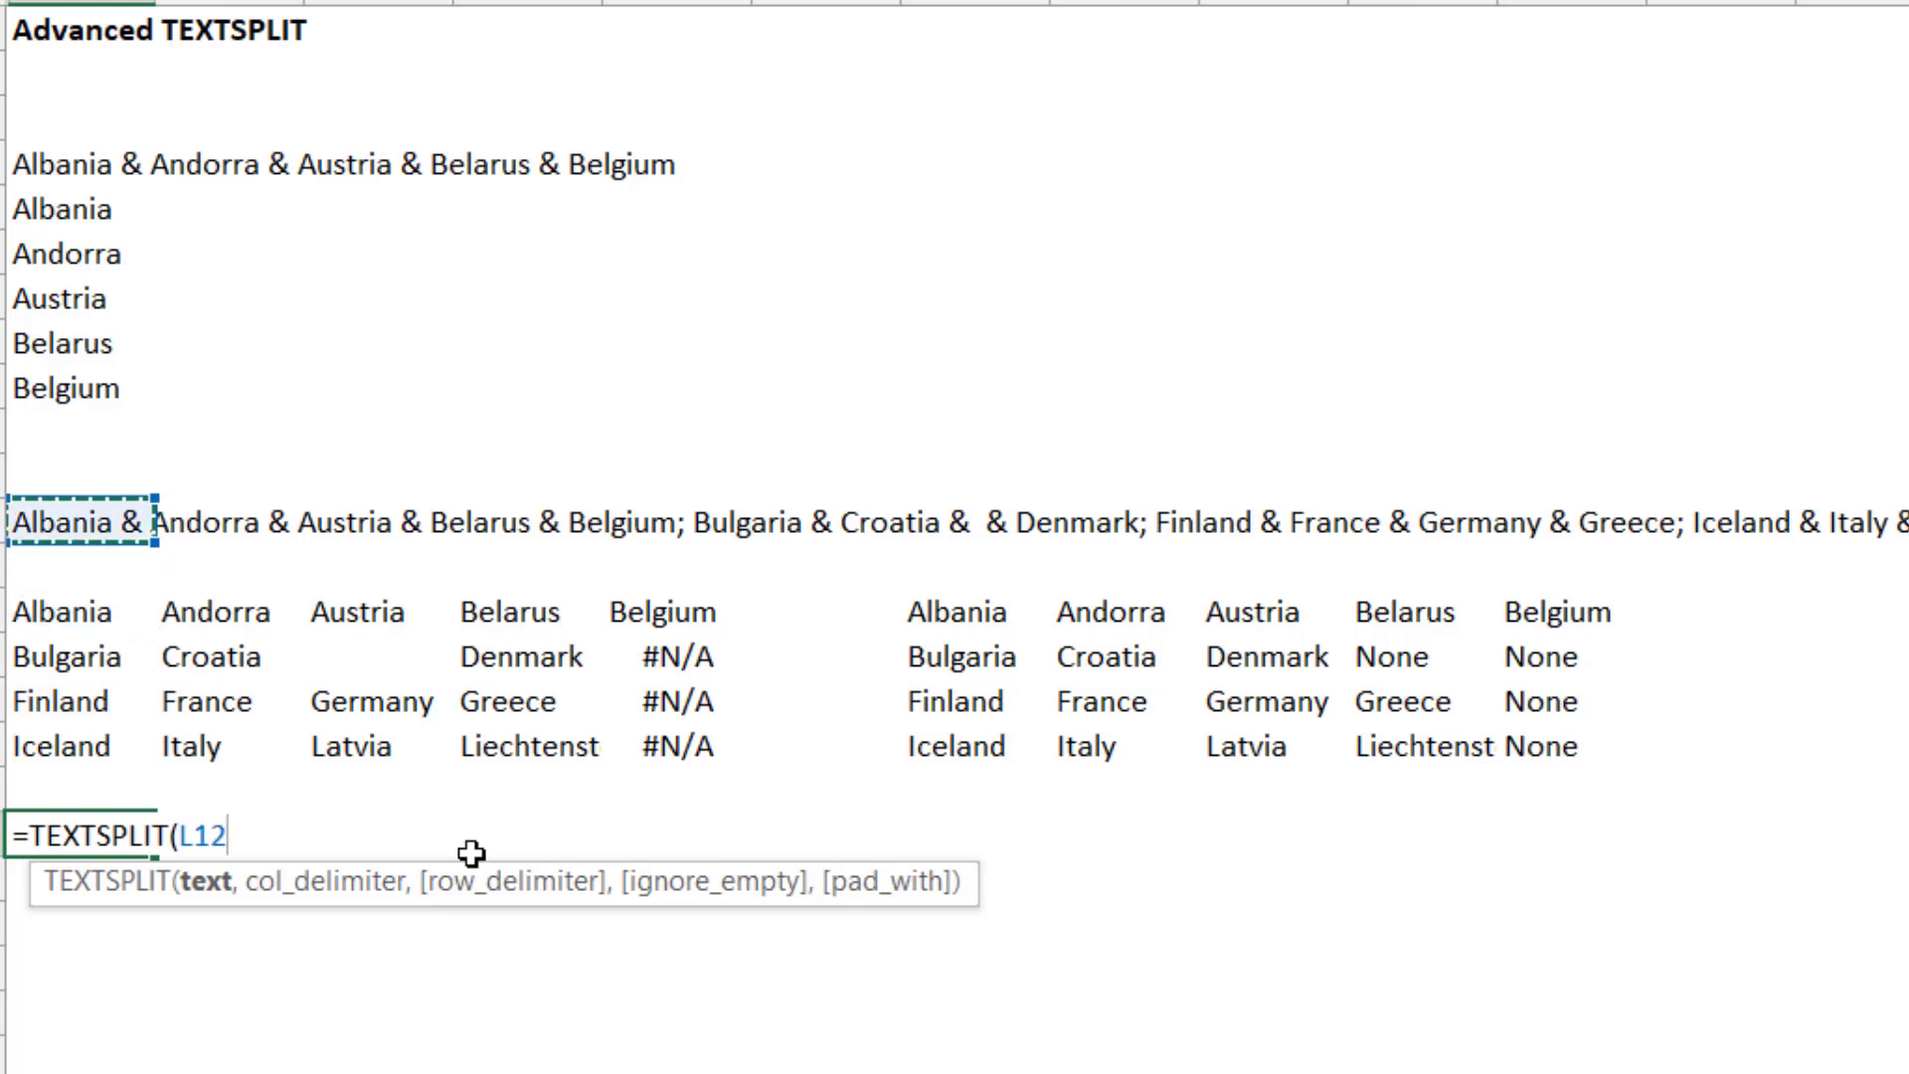
type(",")
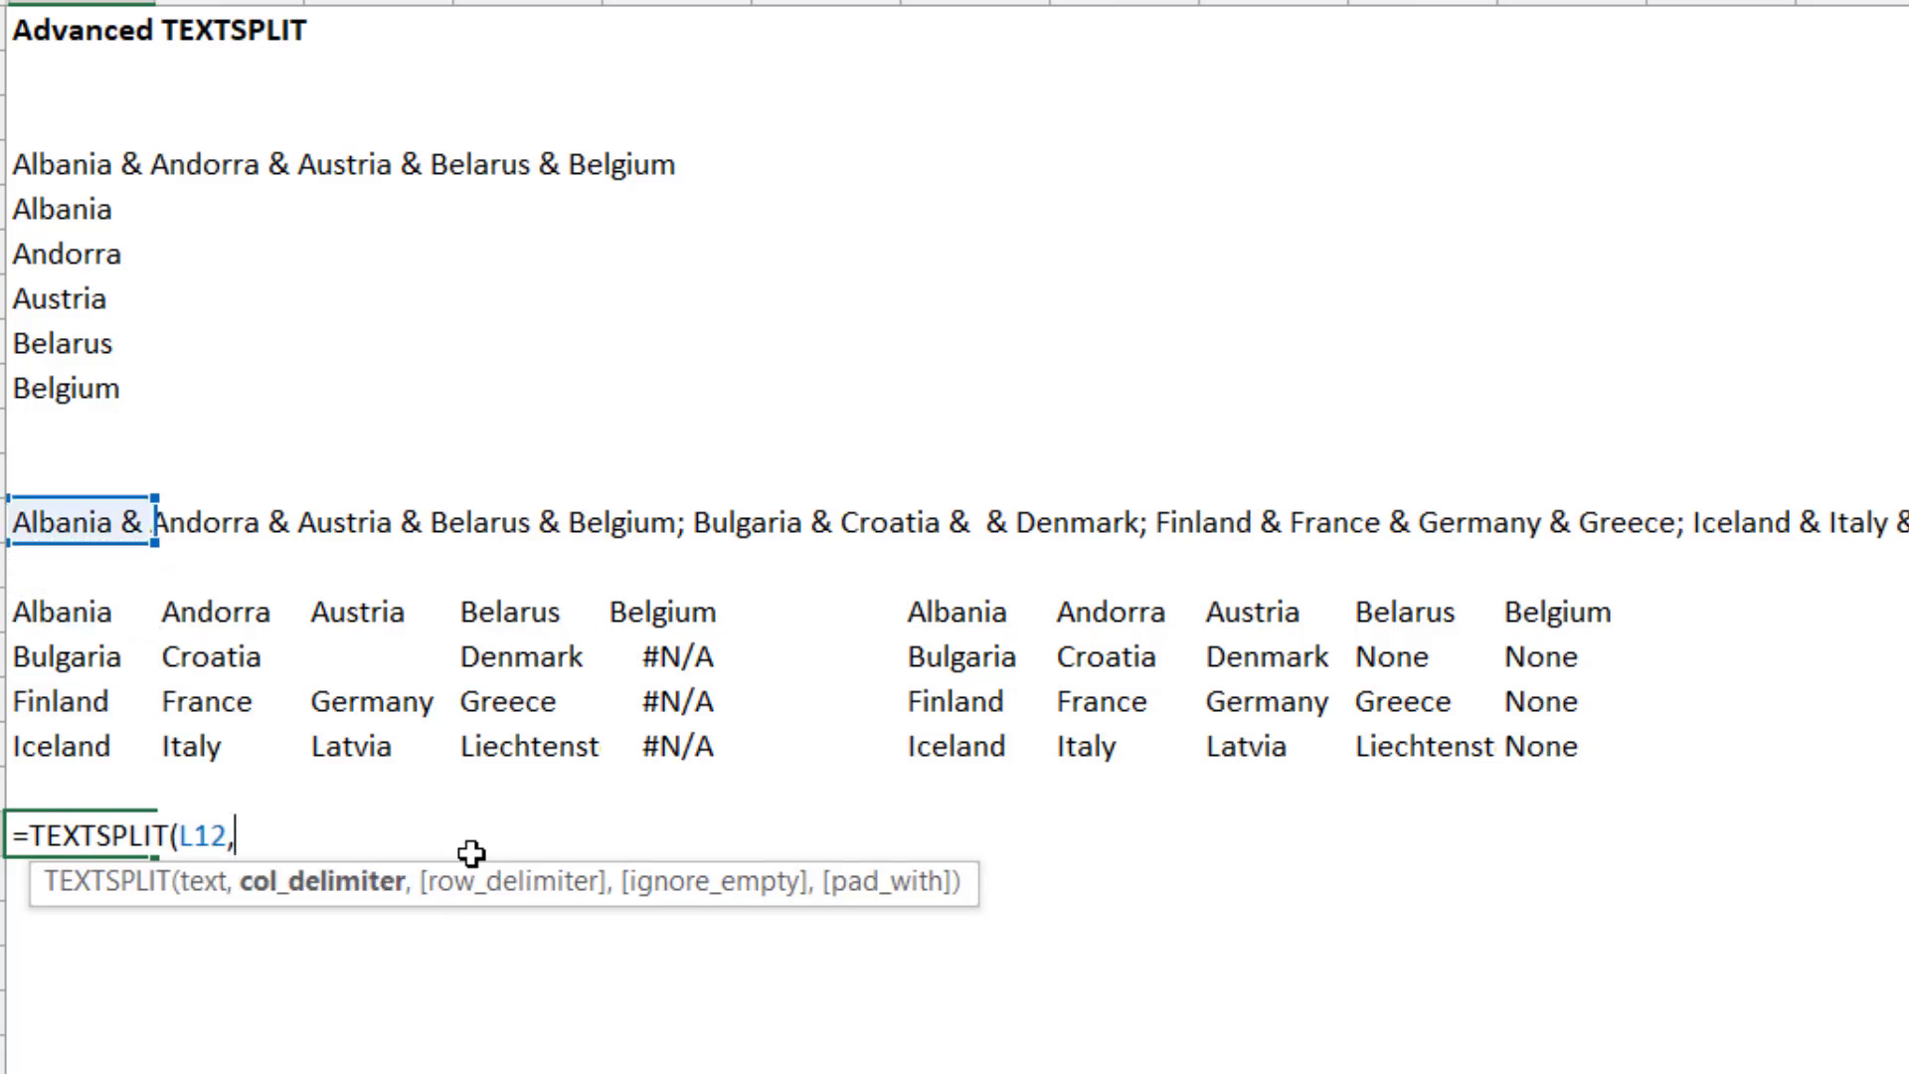
type(",")
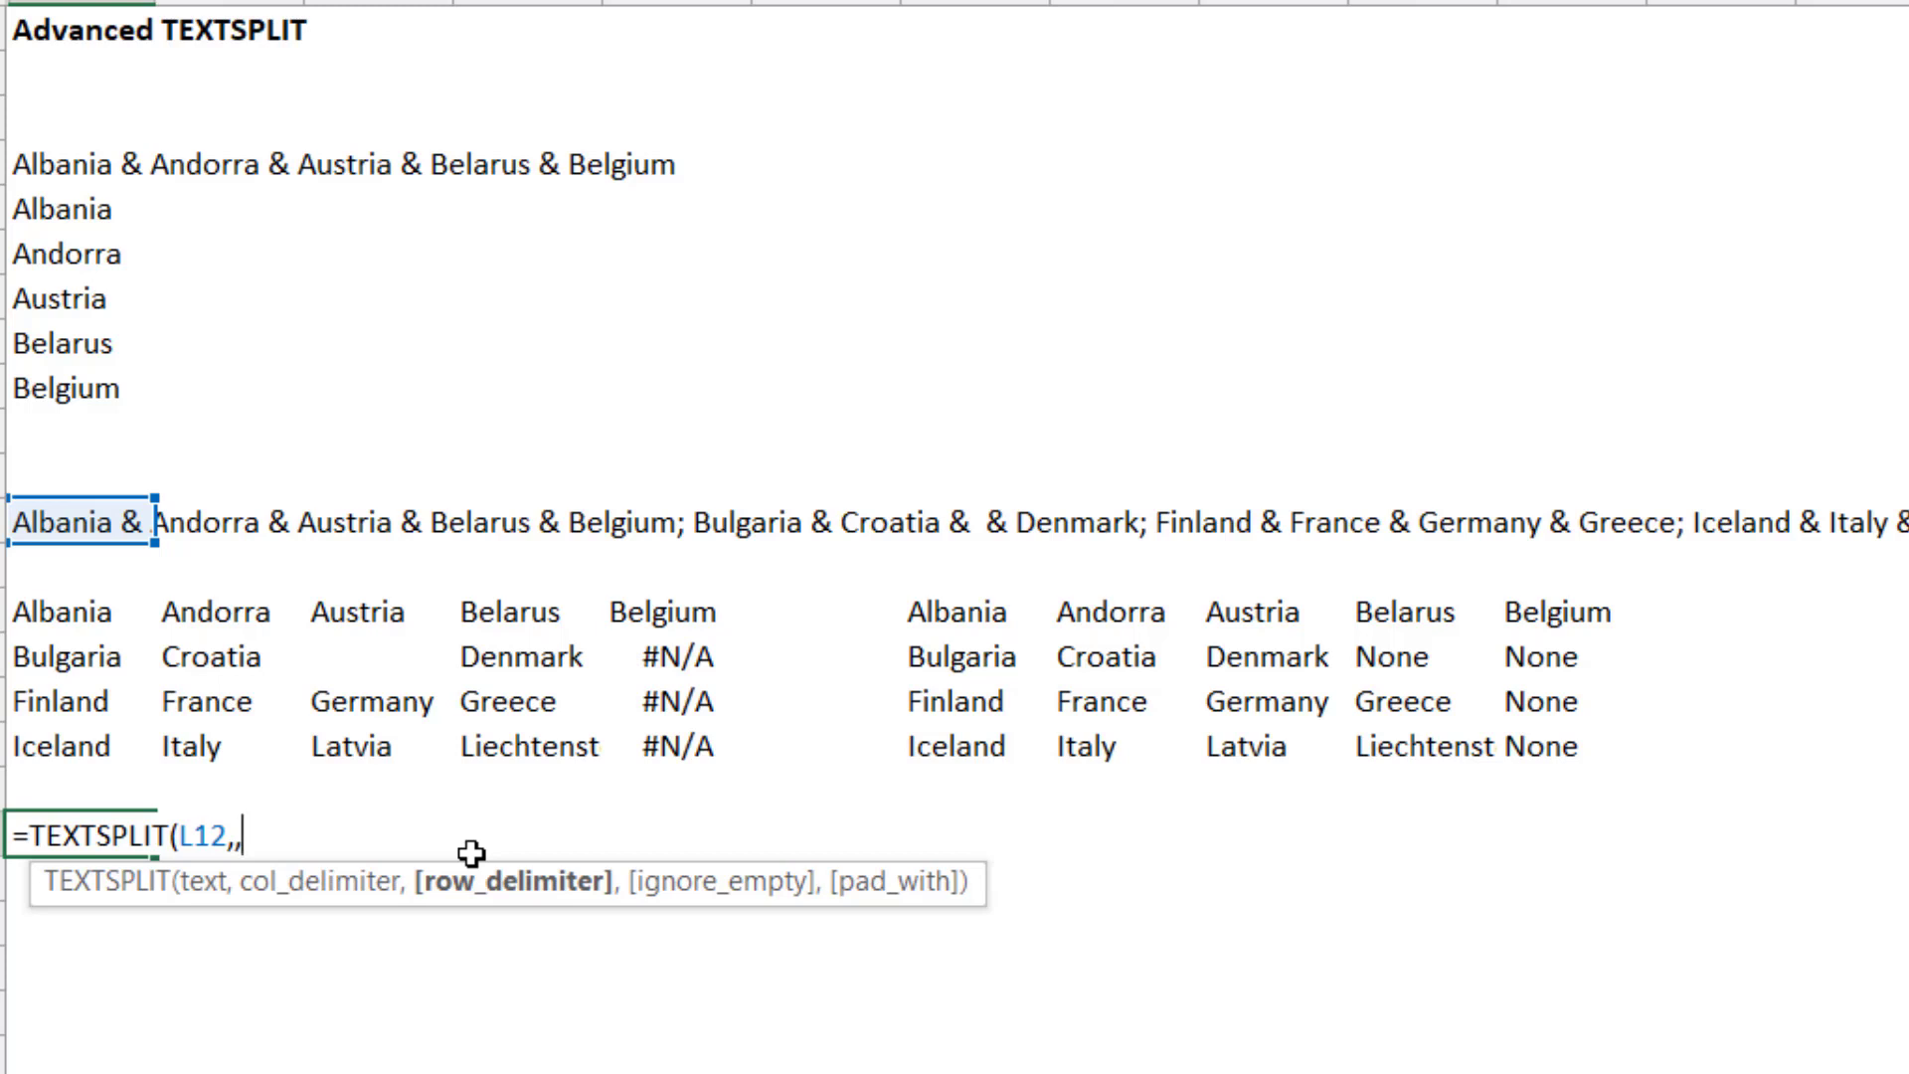
type("{\" & \",\"; \"})")
key("Return")
Browse the spilled country list back to Albania, then select an empty cell
key("Up")
key("Down")
key("Down")
key("Down")
key("Down")
key("Down")
key("Down")
scroll(471, 853, "down", 2)
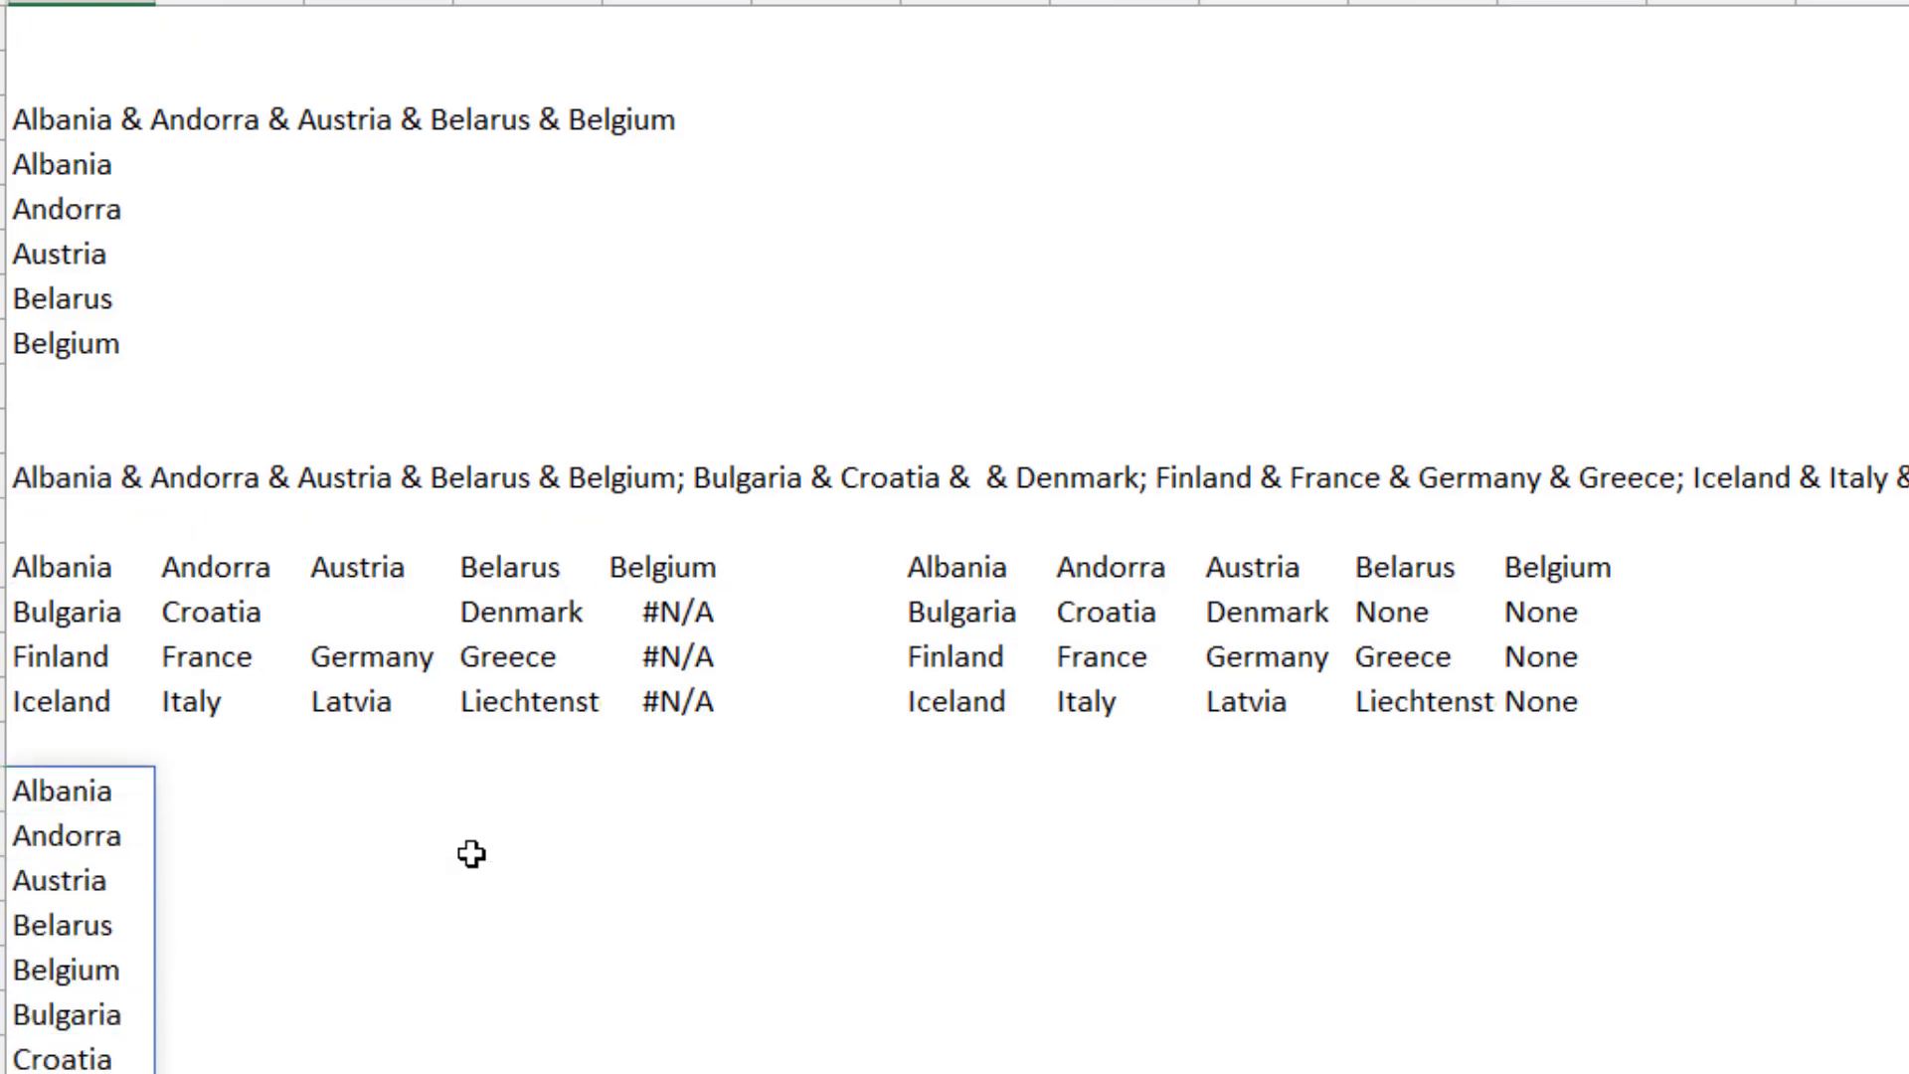
key("ctrl+Up")
key("Up")
key("Down")
key("Down")
key("Down")
key("Up")
key("Up")
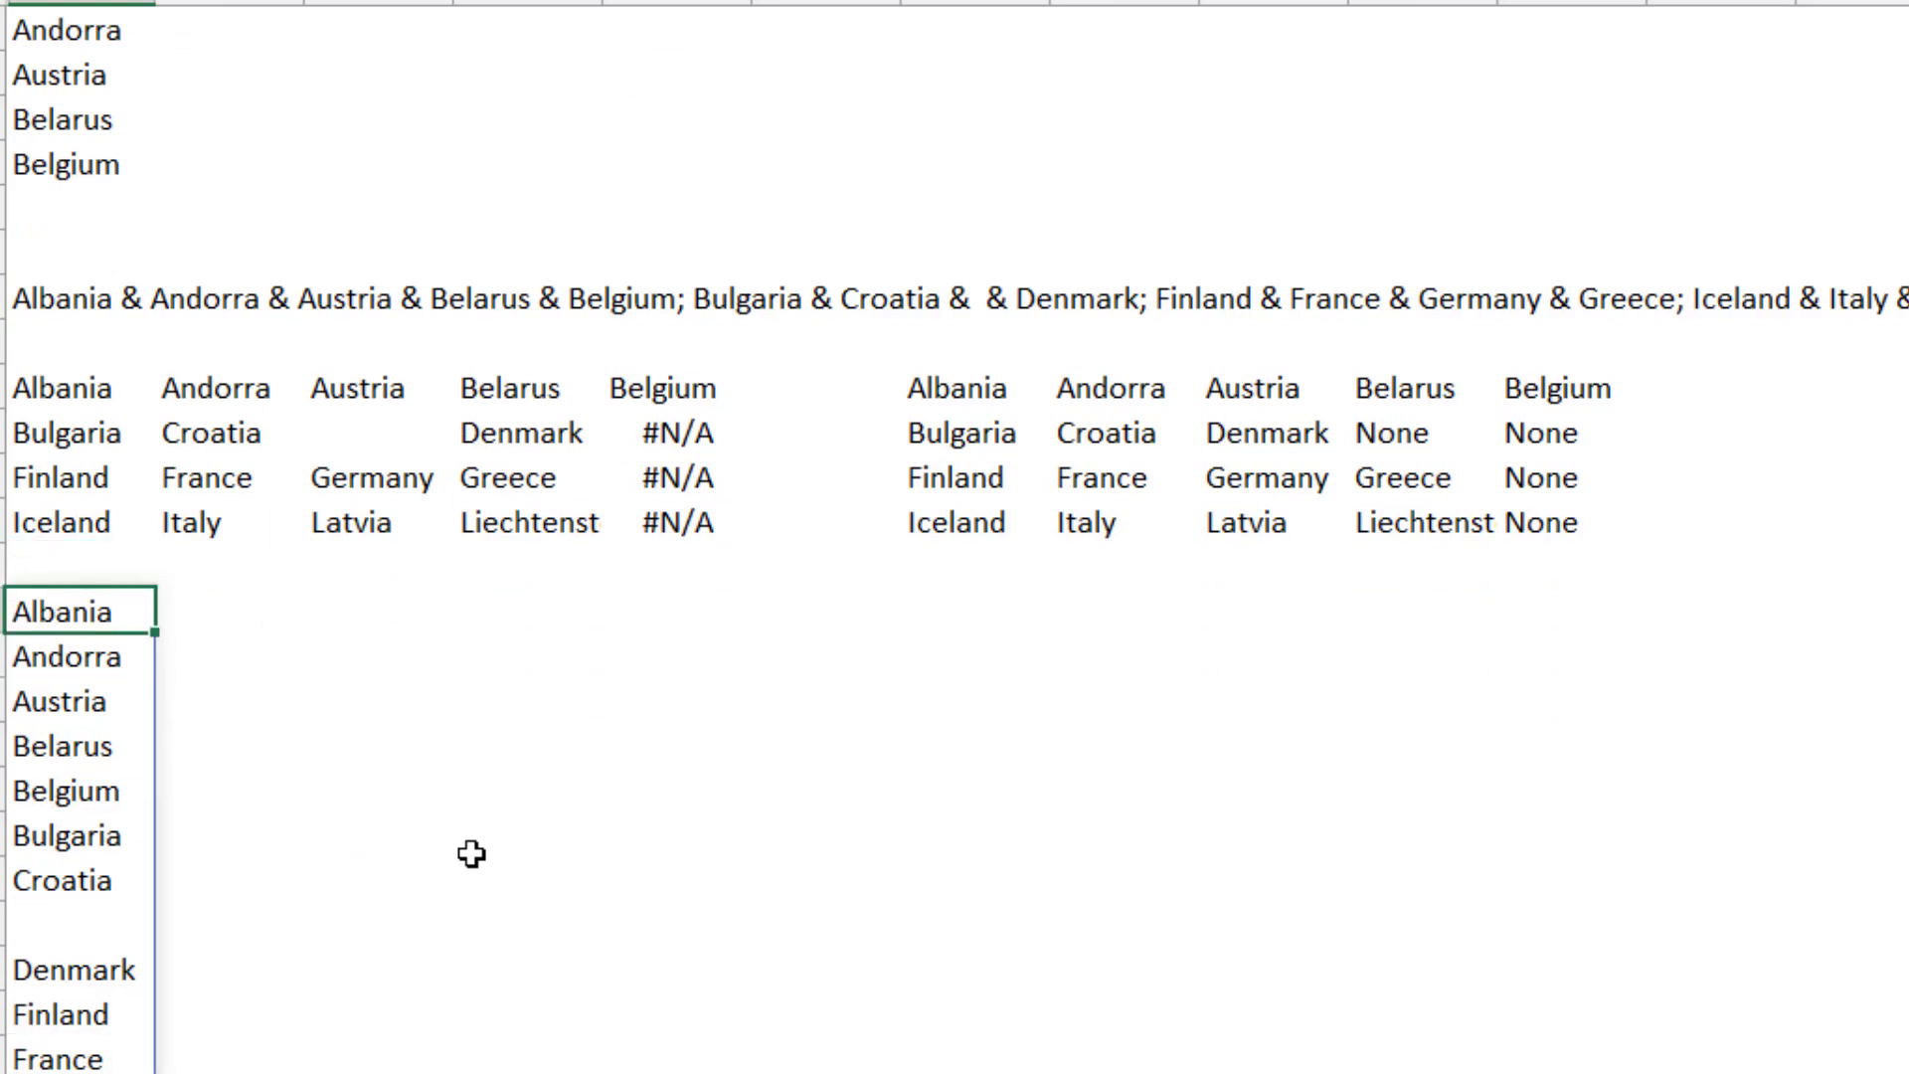
scroll(472, 853, "up", 2)
left_click(1089, 266)
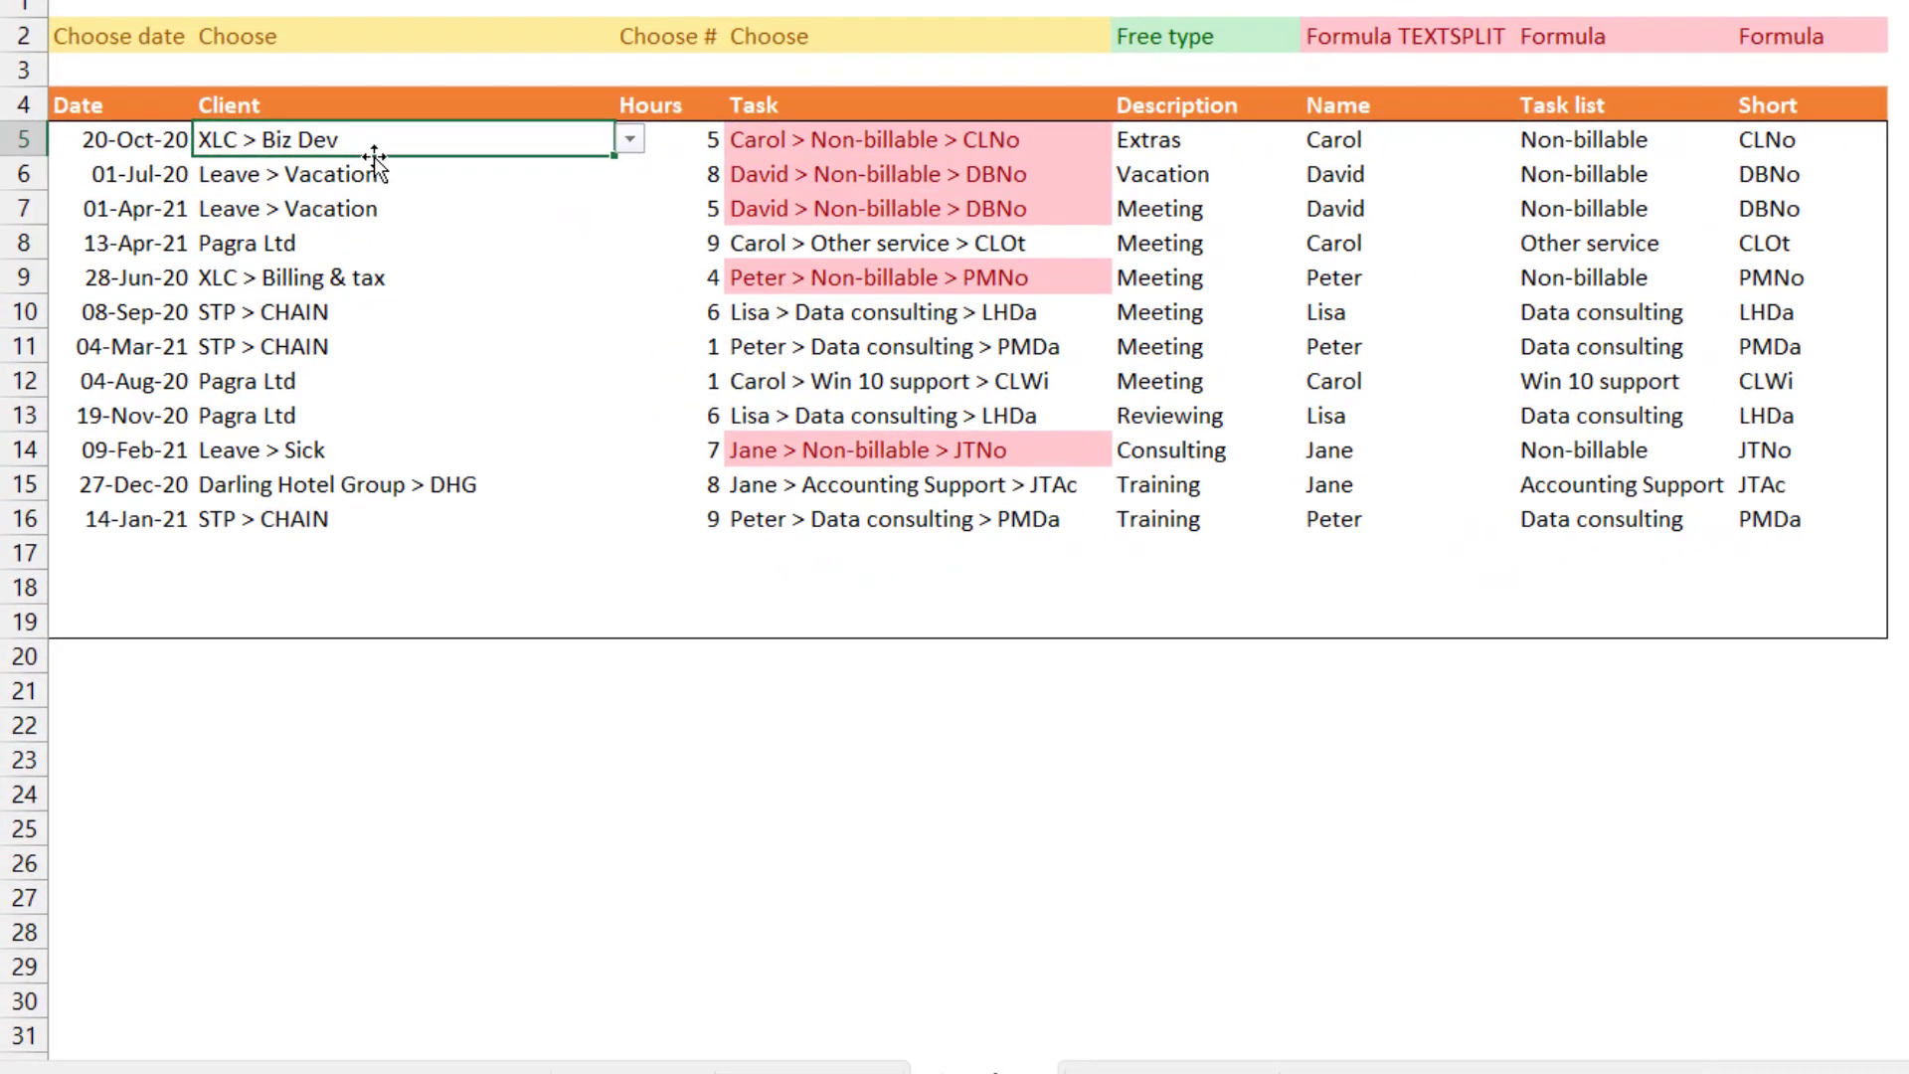
Review the Client entries and Name formula results in rows 5–16, ending on empty Client cell B17
key("Down")
key("Down")
key("Down")
key("Down")
key("Down")
key("Down")
key("Down")
key("Down")
key("Down")
key("Down")
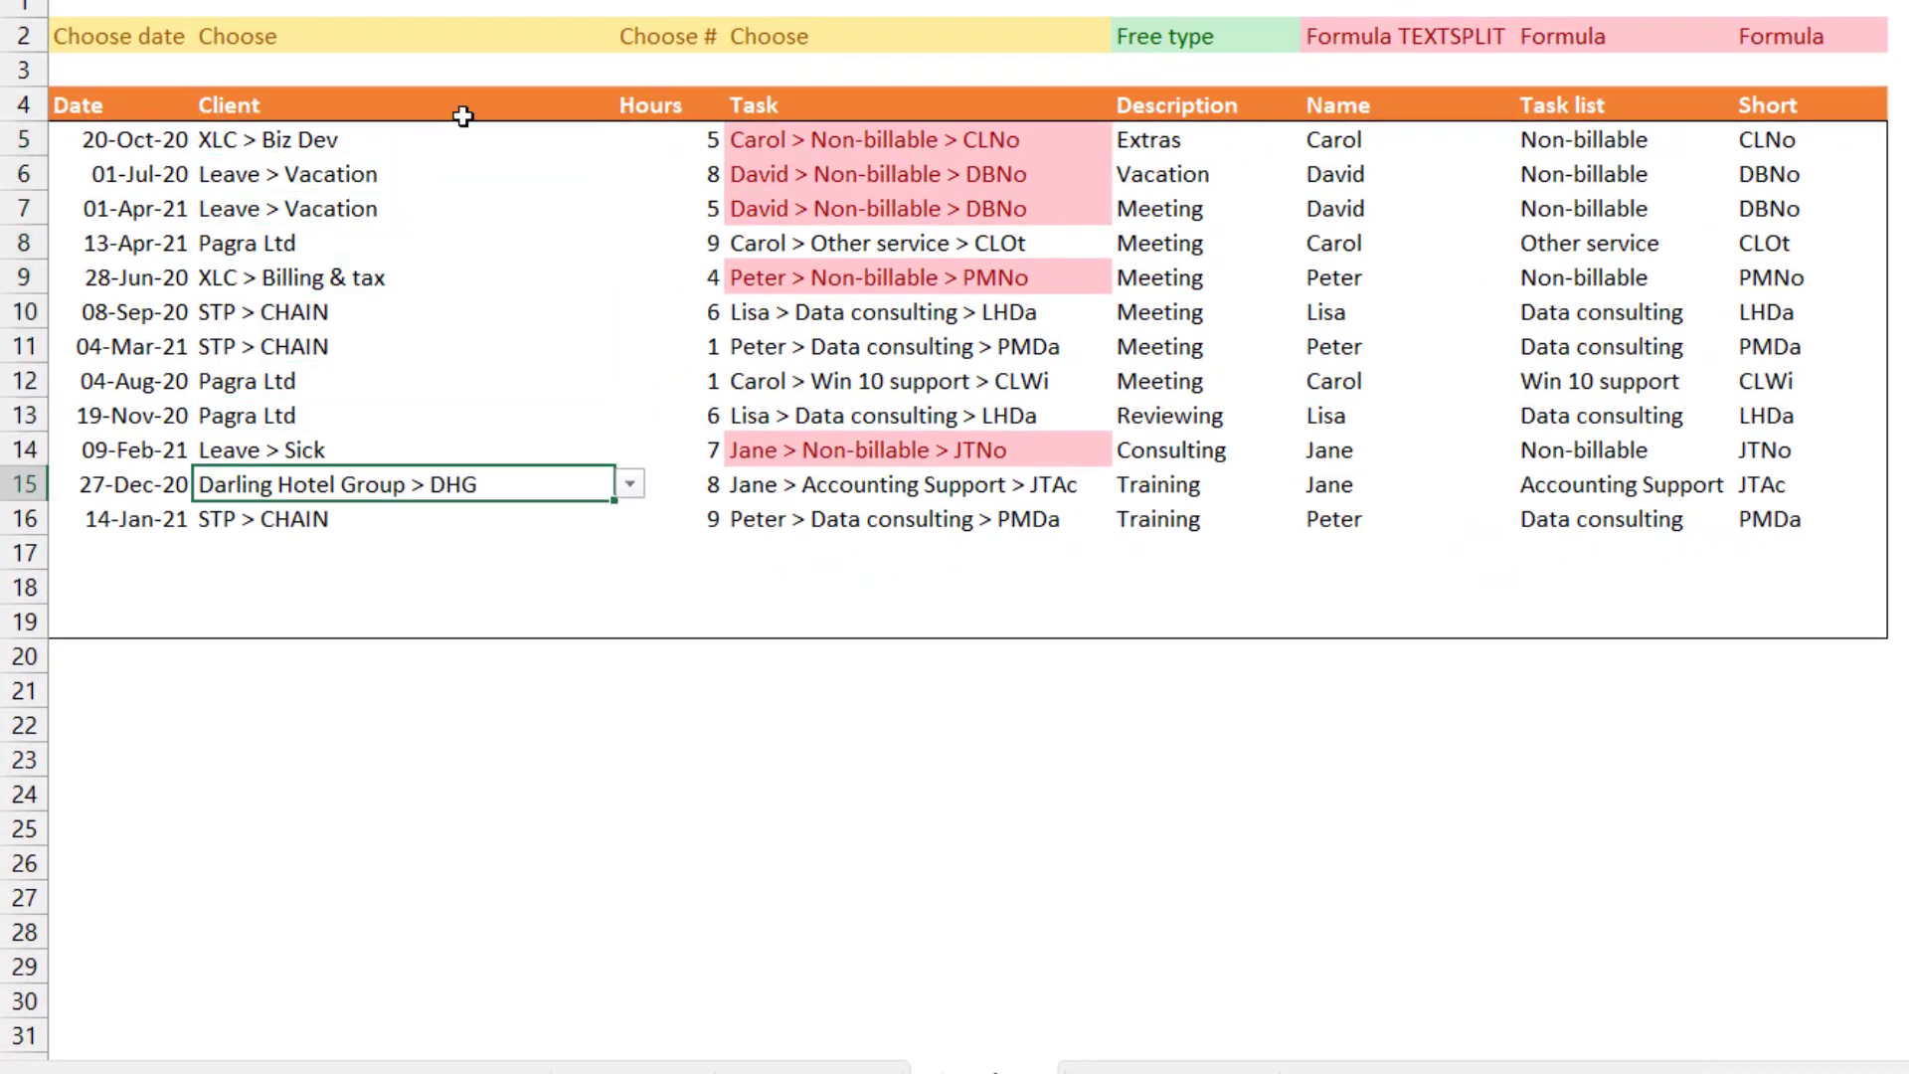
left_click(459, 147)
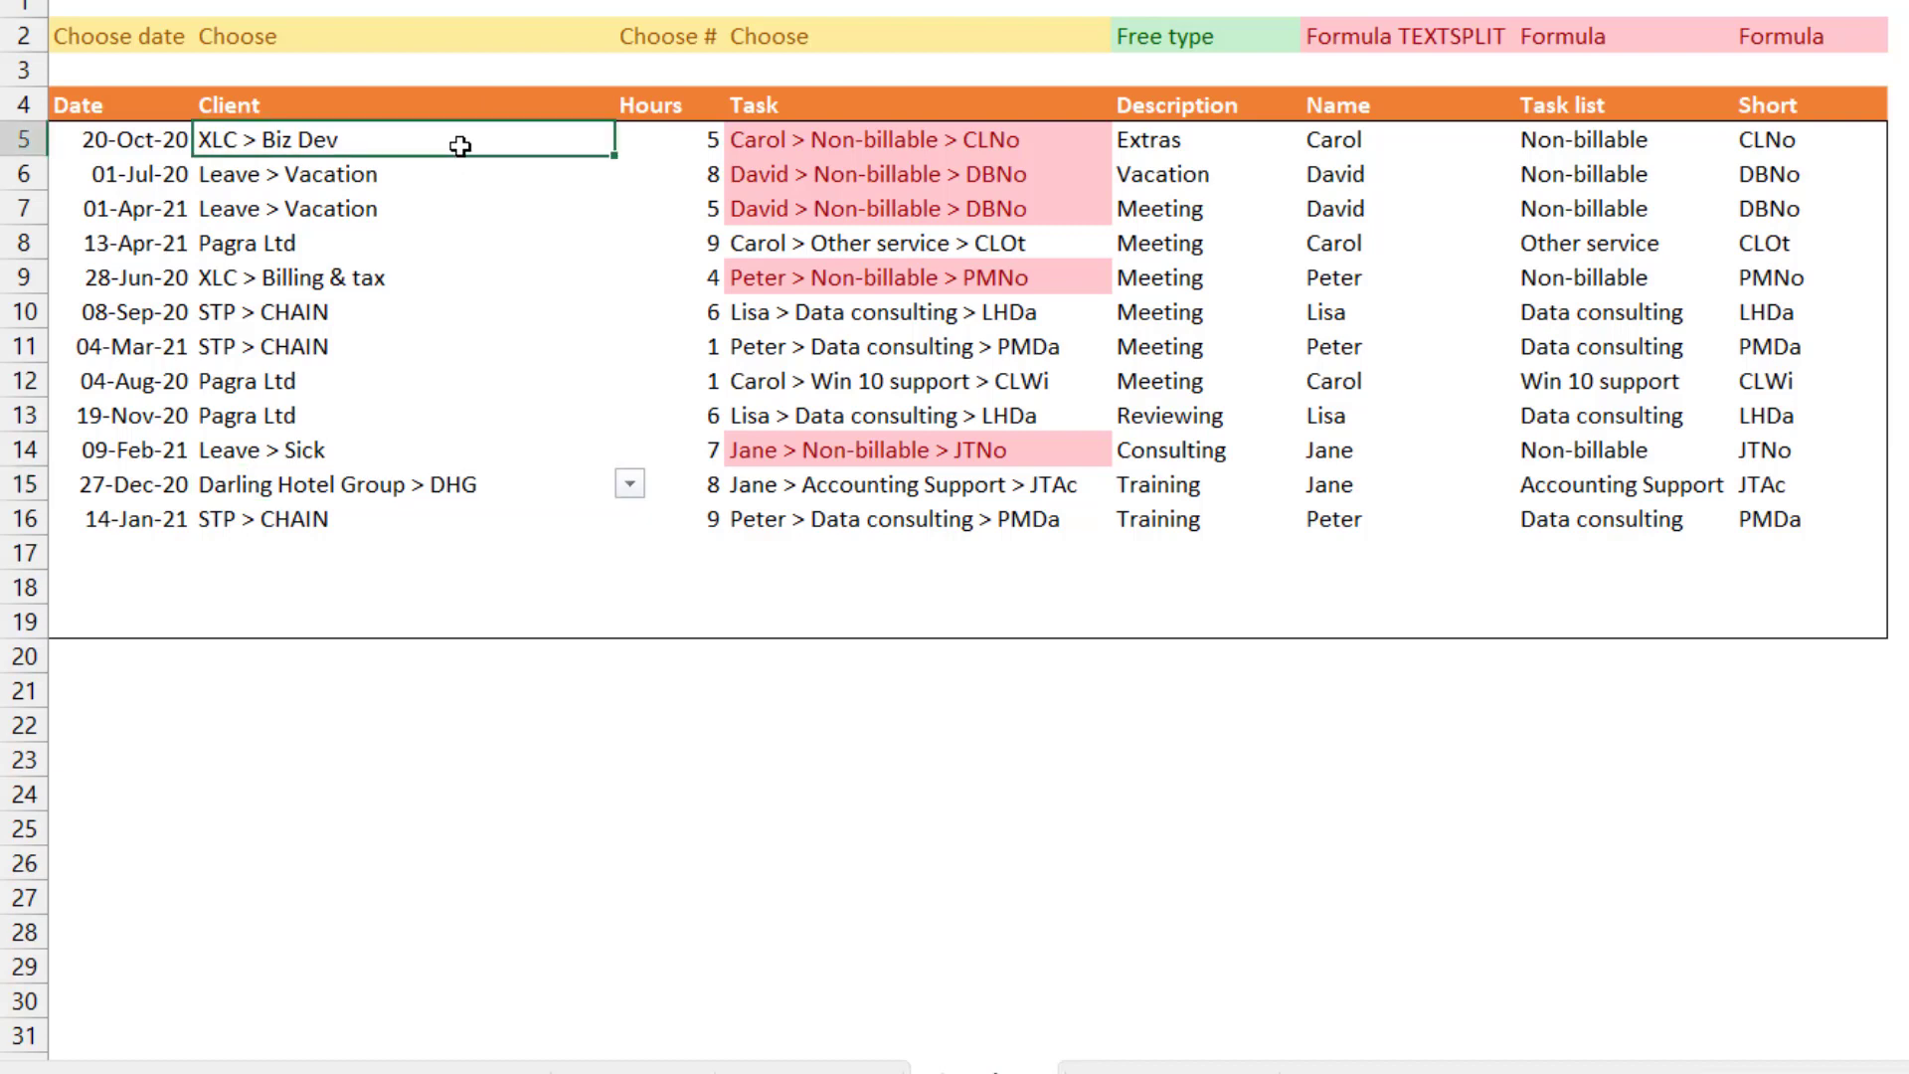
left_click(456, 200)
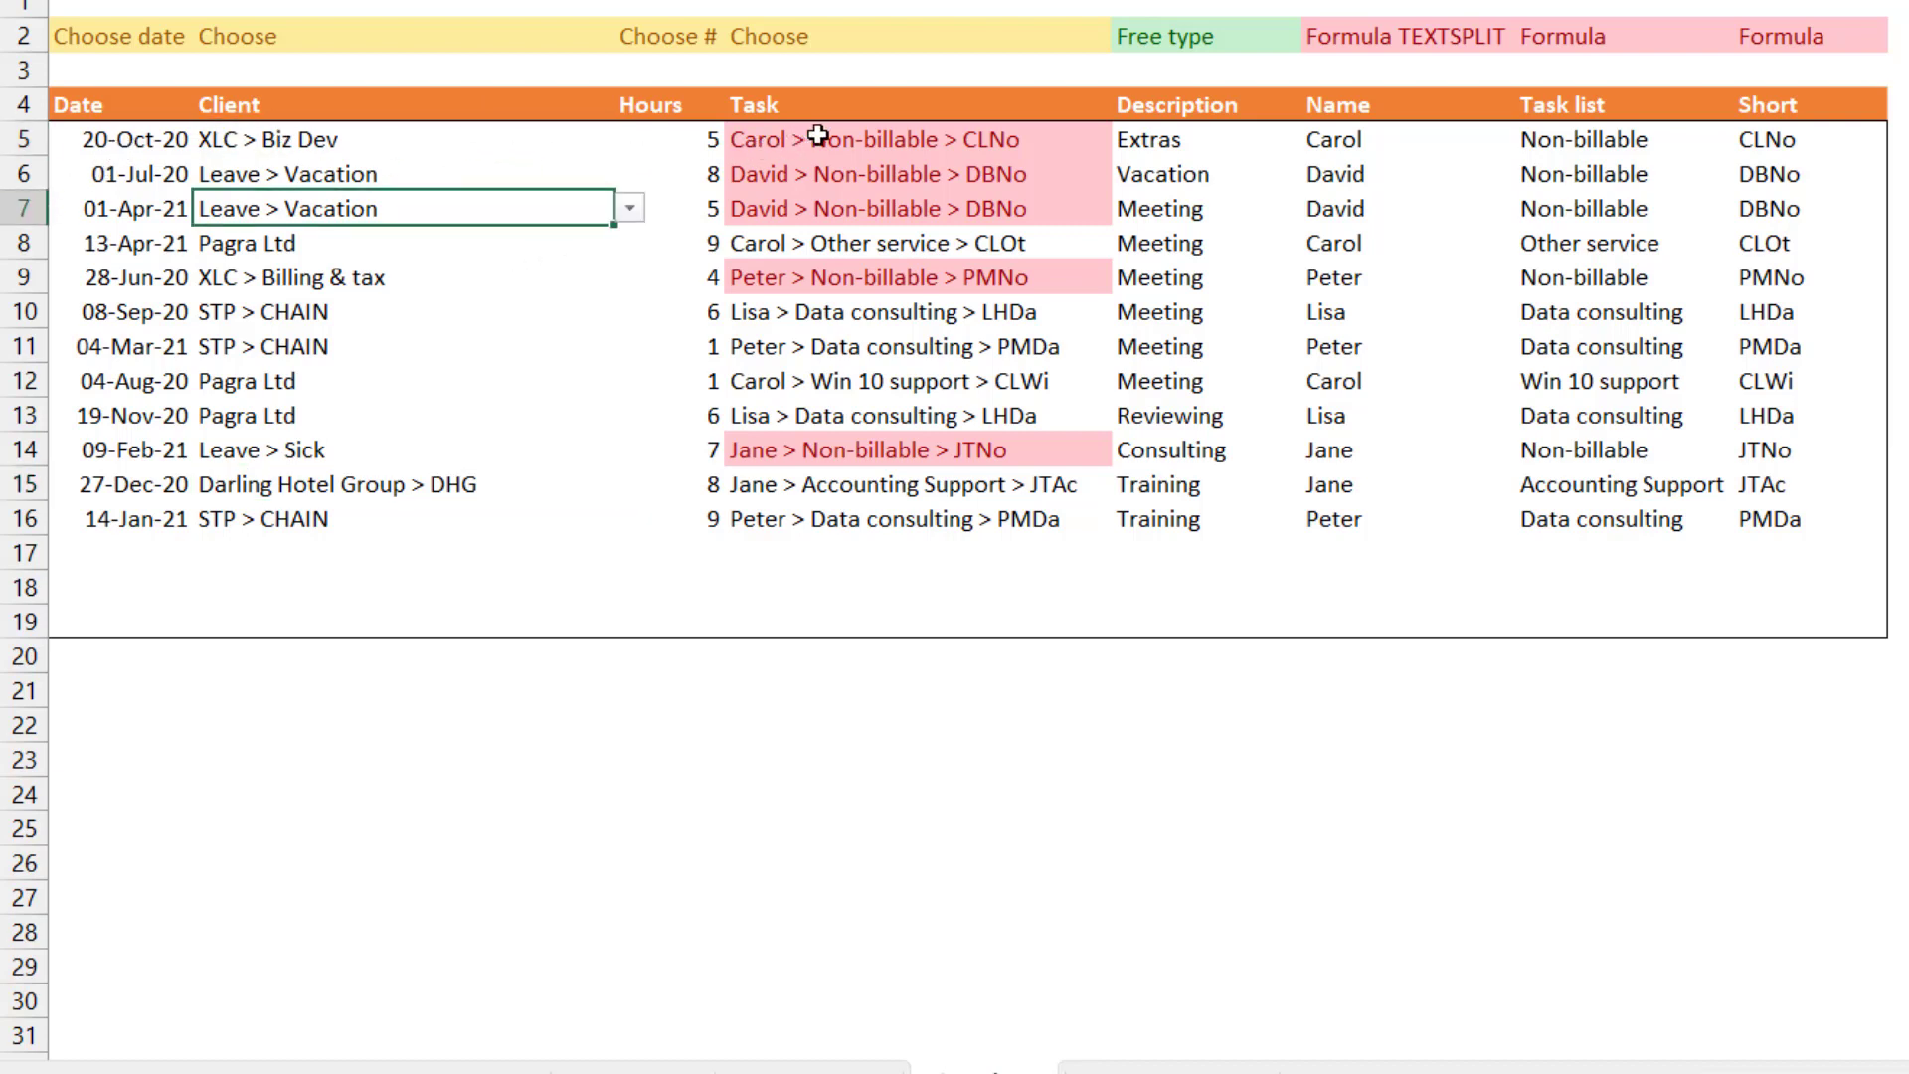
left_click(1165, 140)
left_click(1360, 146)
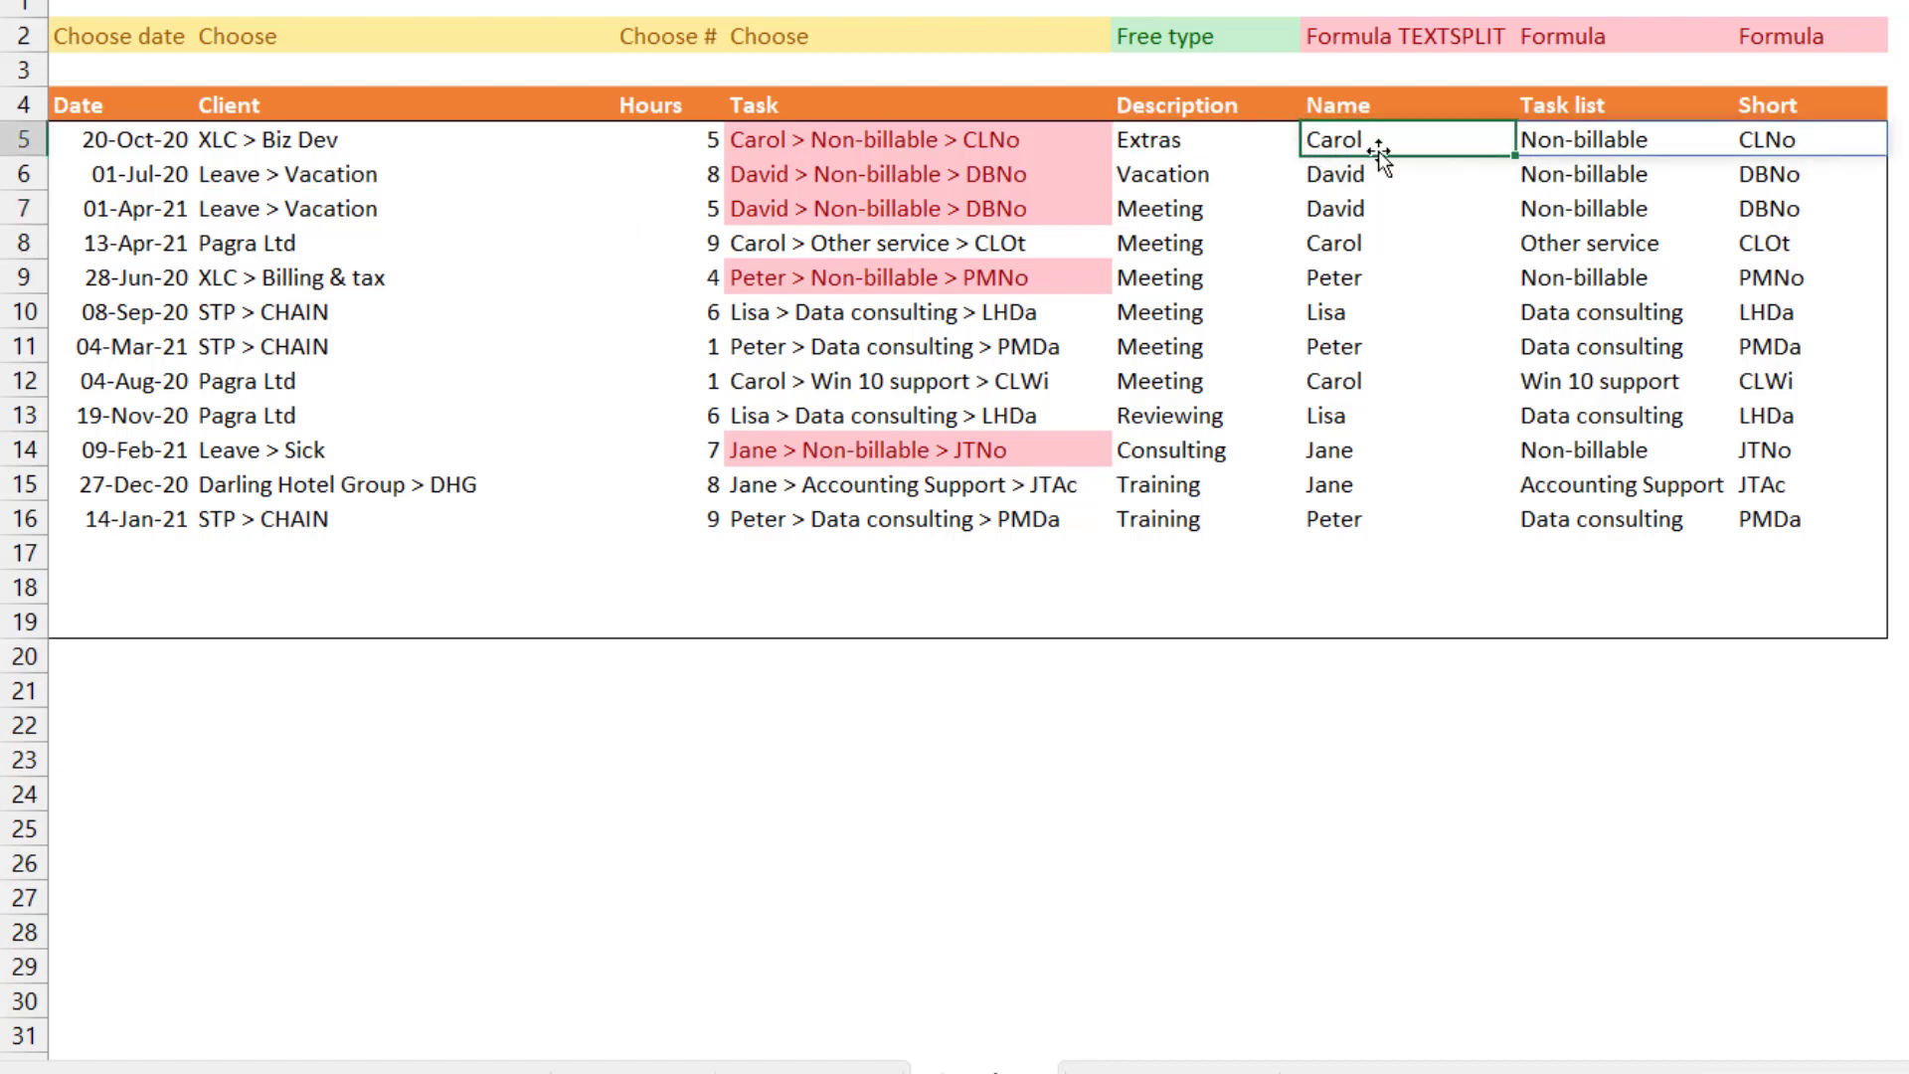
left_click(1432, 239)
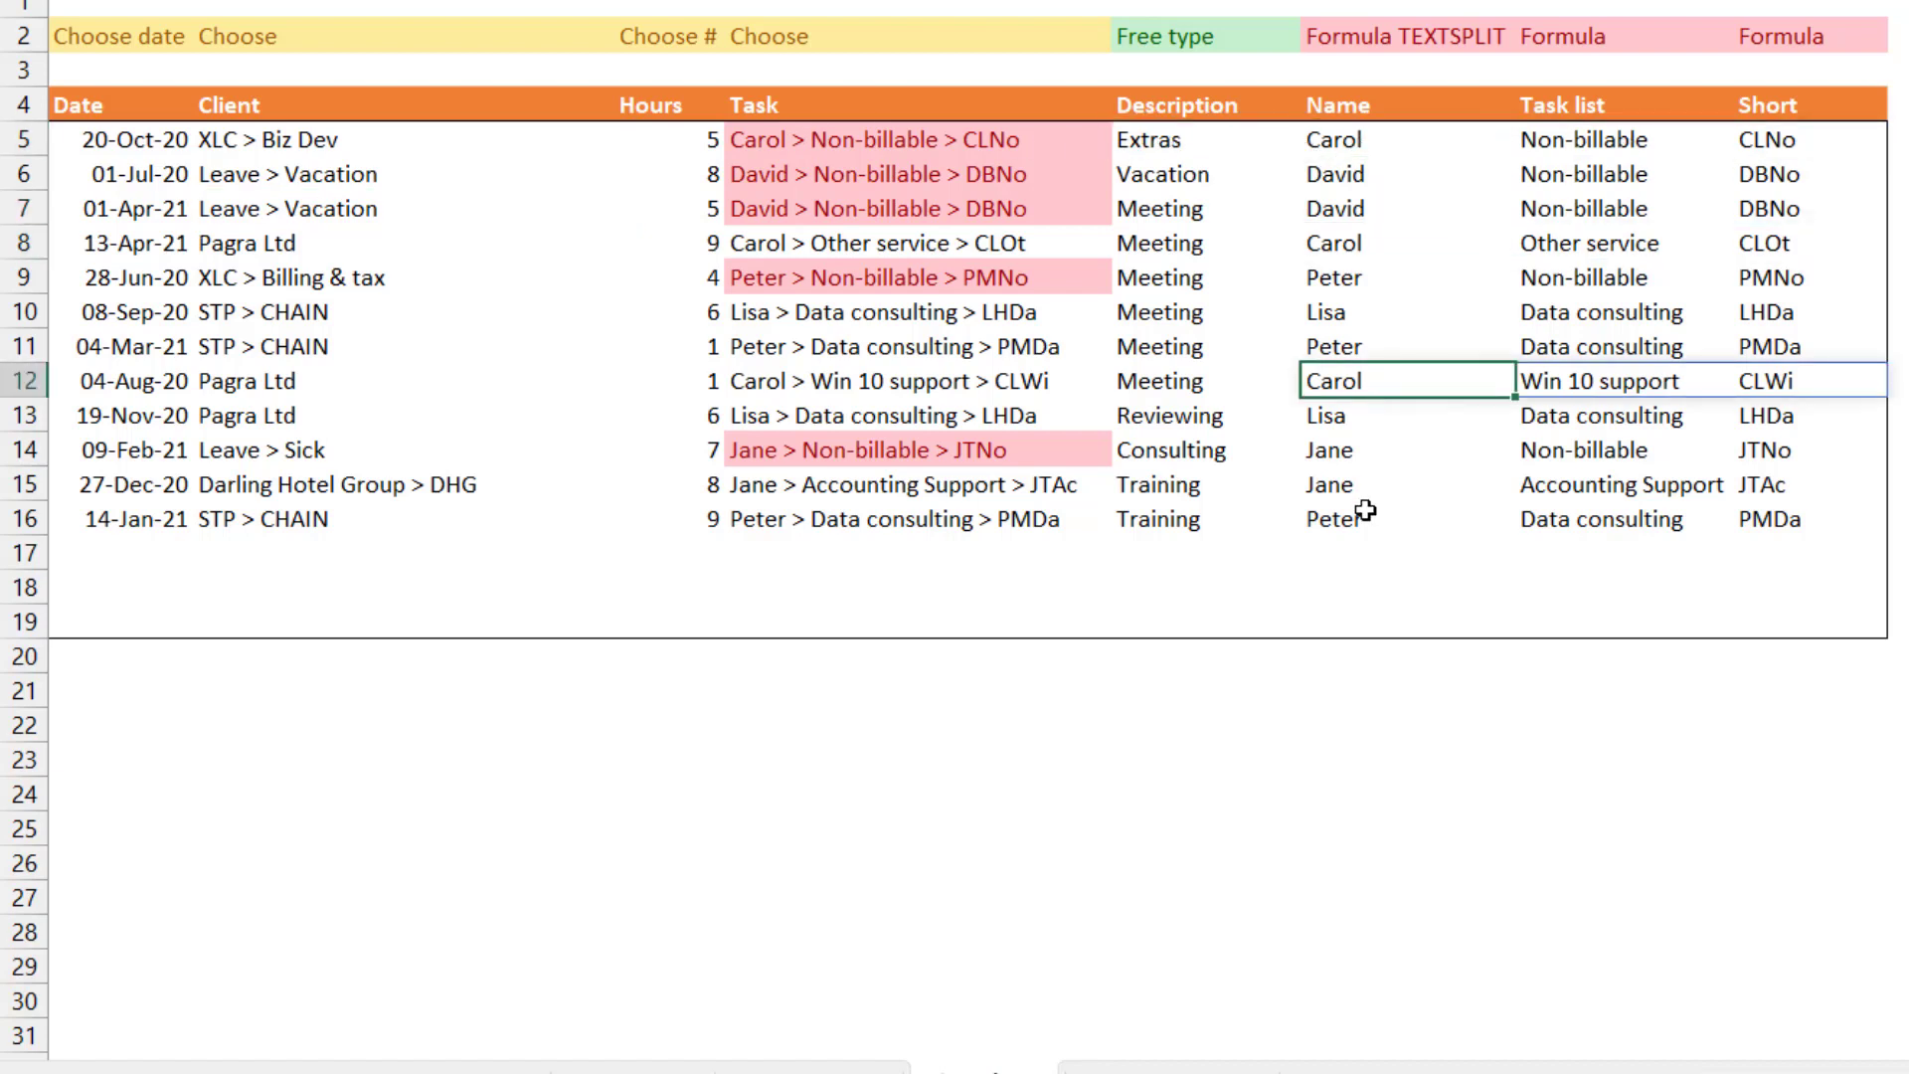
left_click(1372, 383)
left_click(1366, 513)
left_click(264, 549)
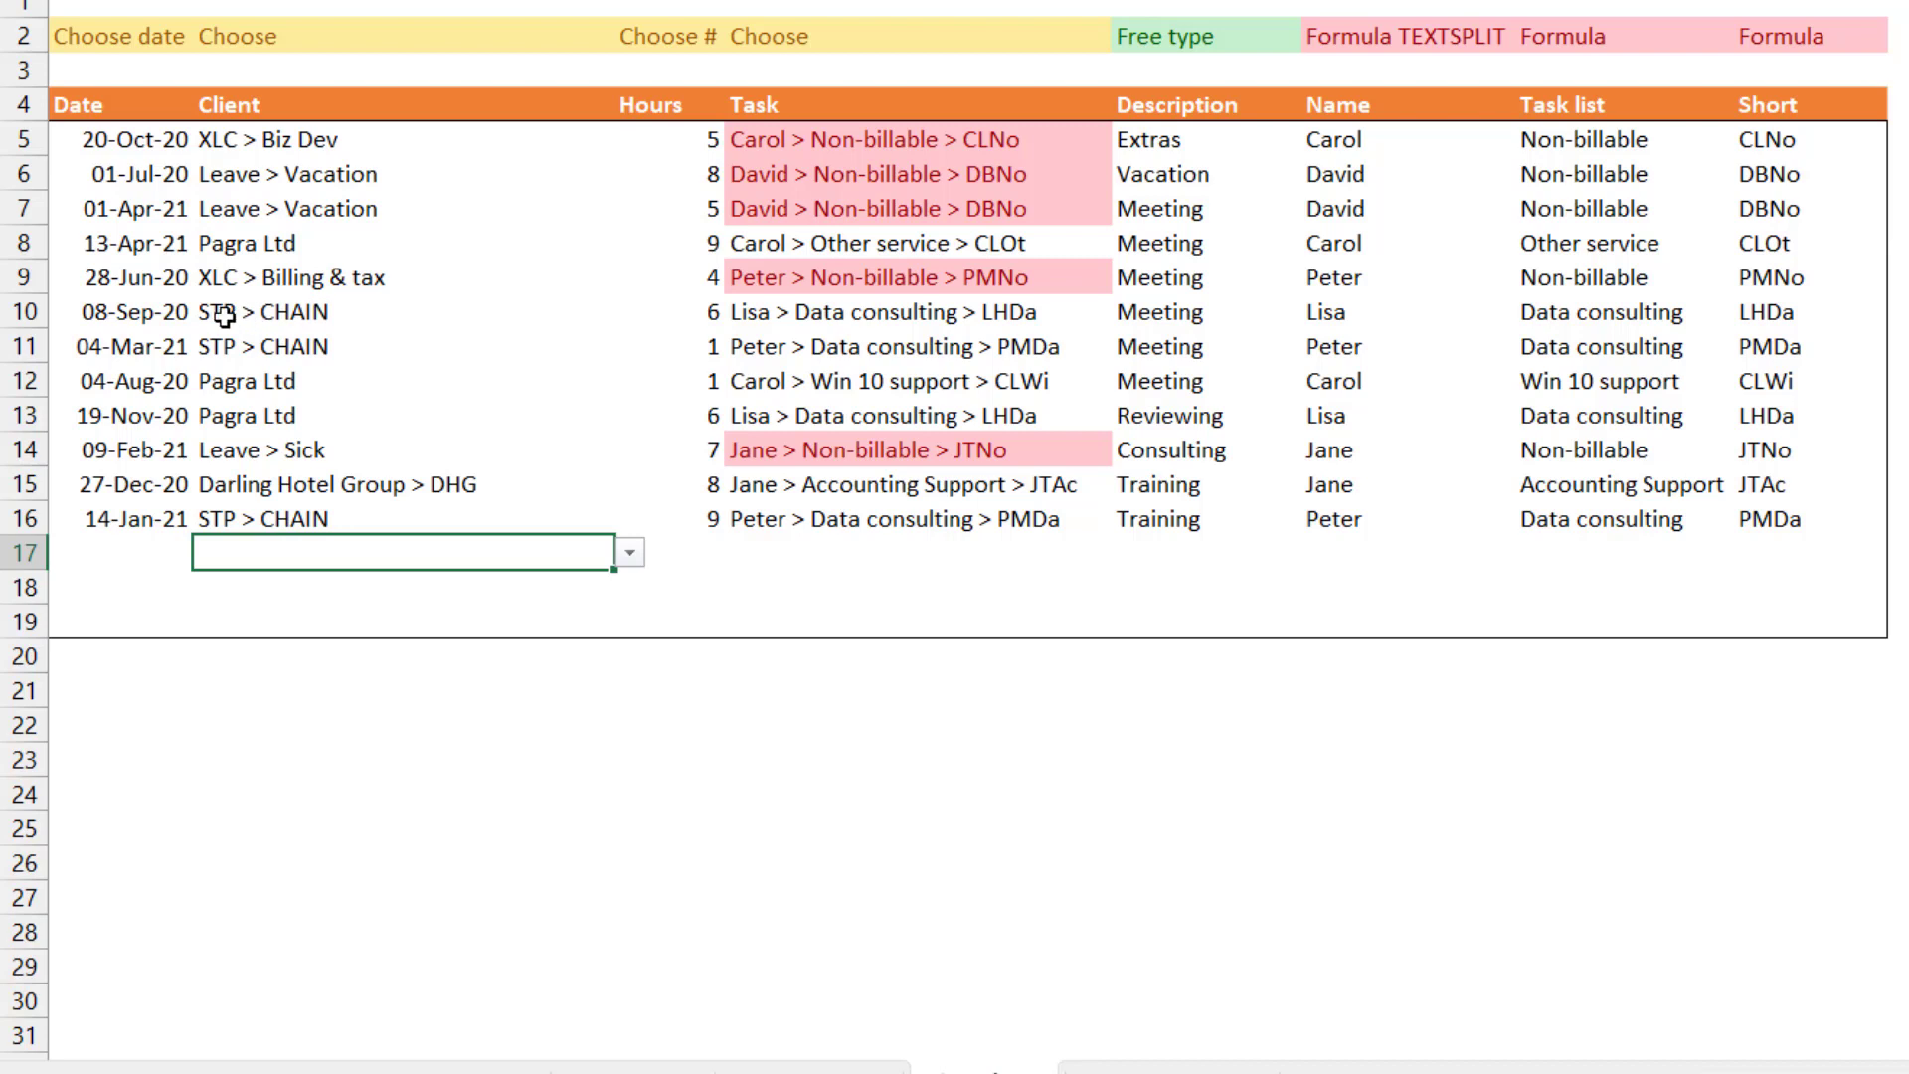
Fill Client cells B17 and B18 with STP > CHAIN using the autocomplete suggestions
type("chai")
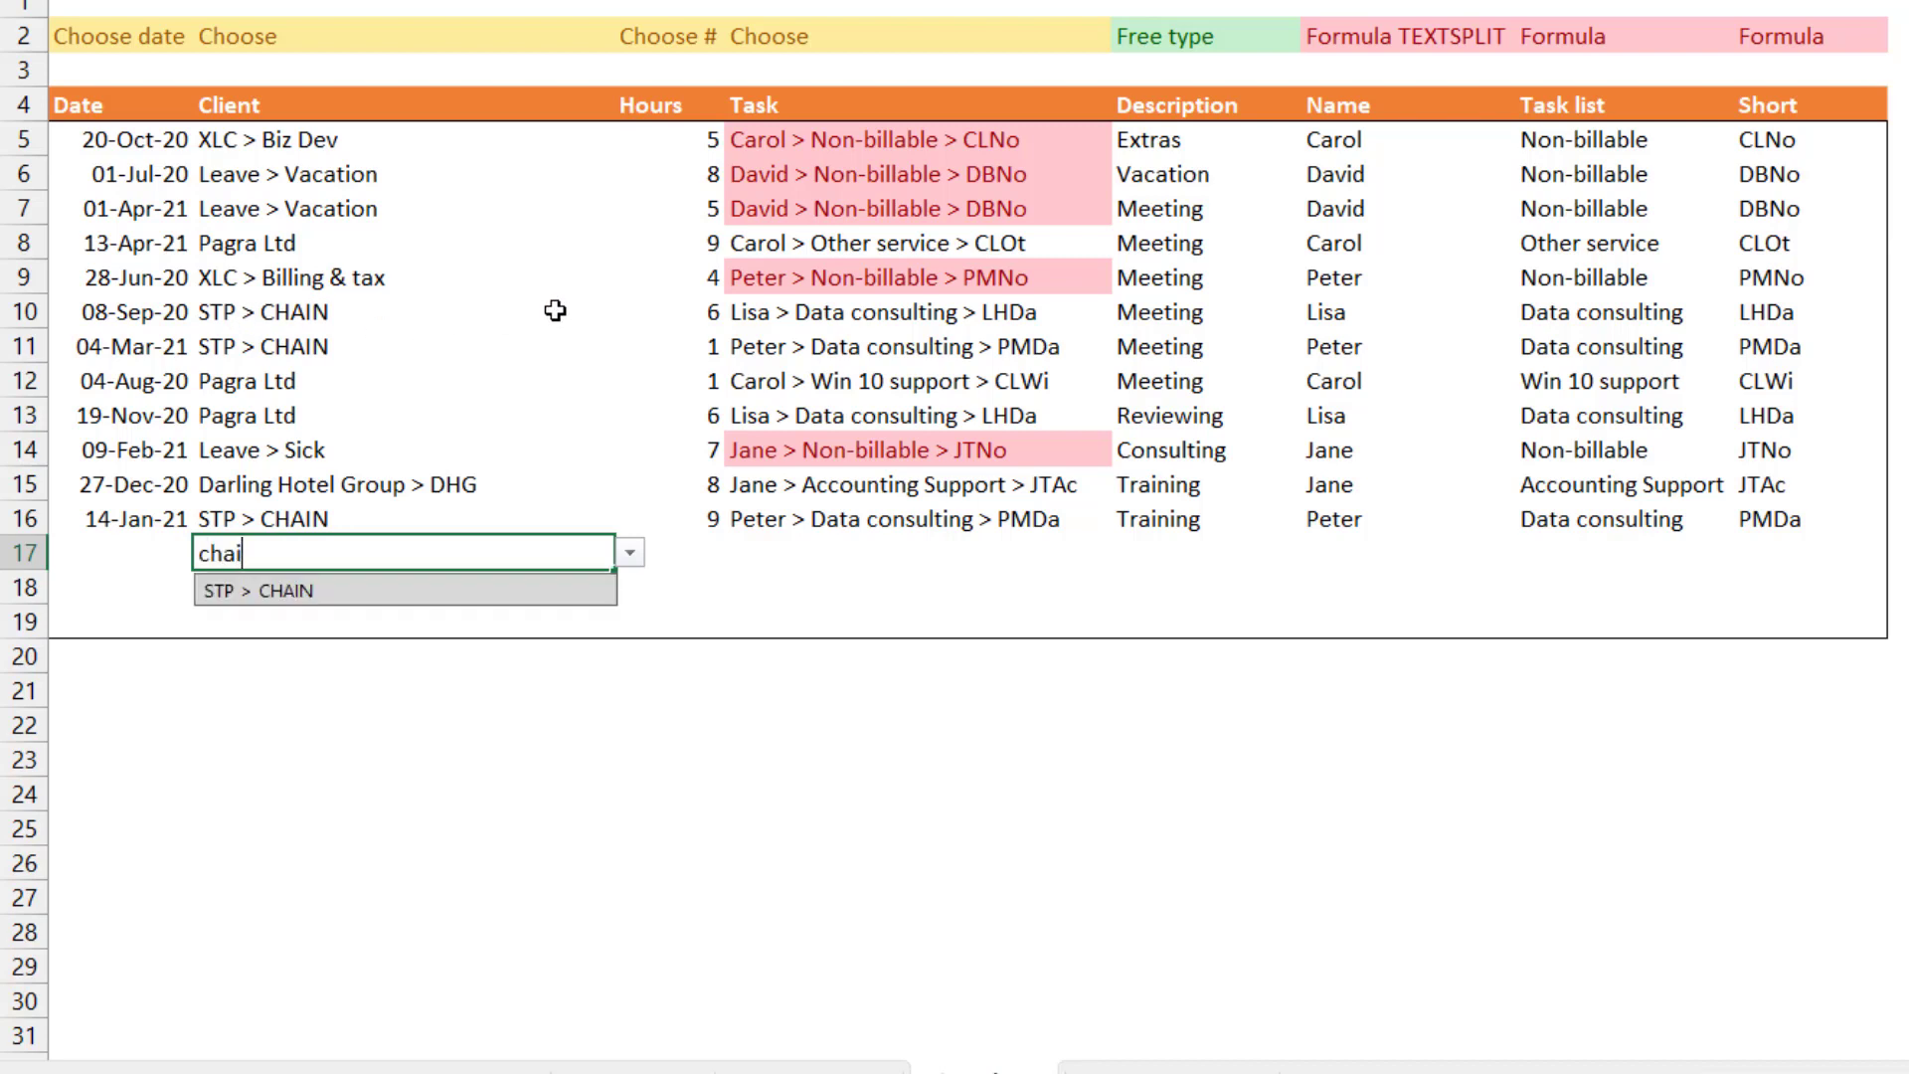
key("Return")
key("Return")
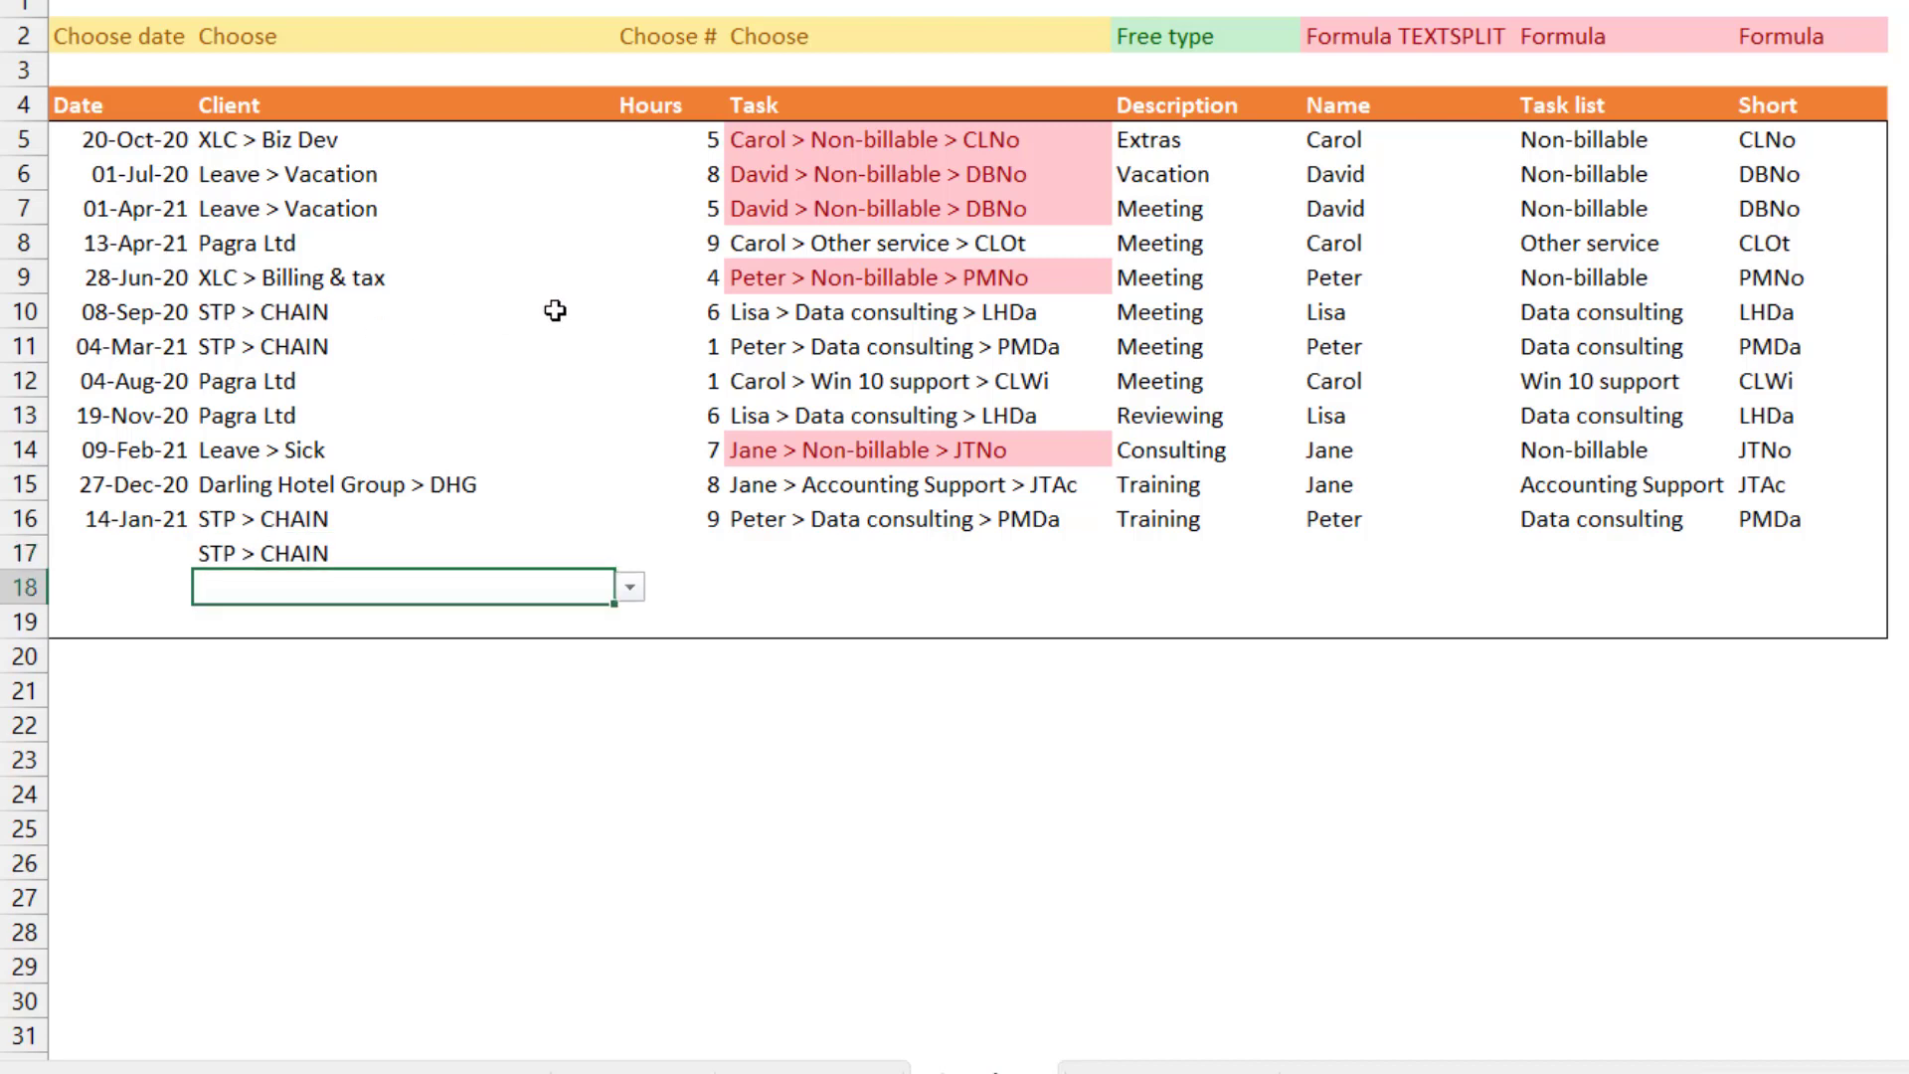
type("st")
key("Return")
key("Up")
key("Right")
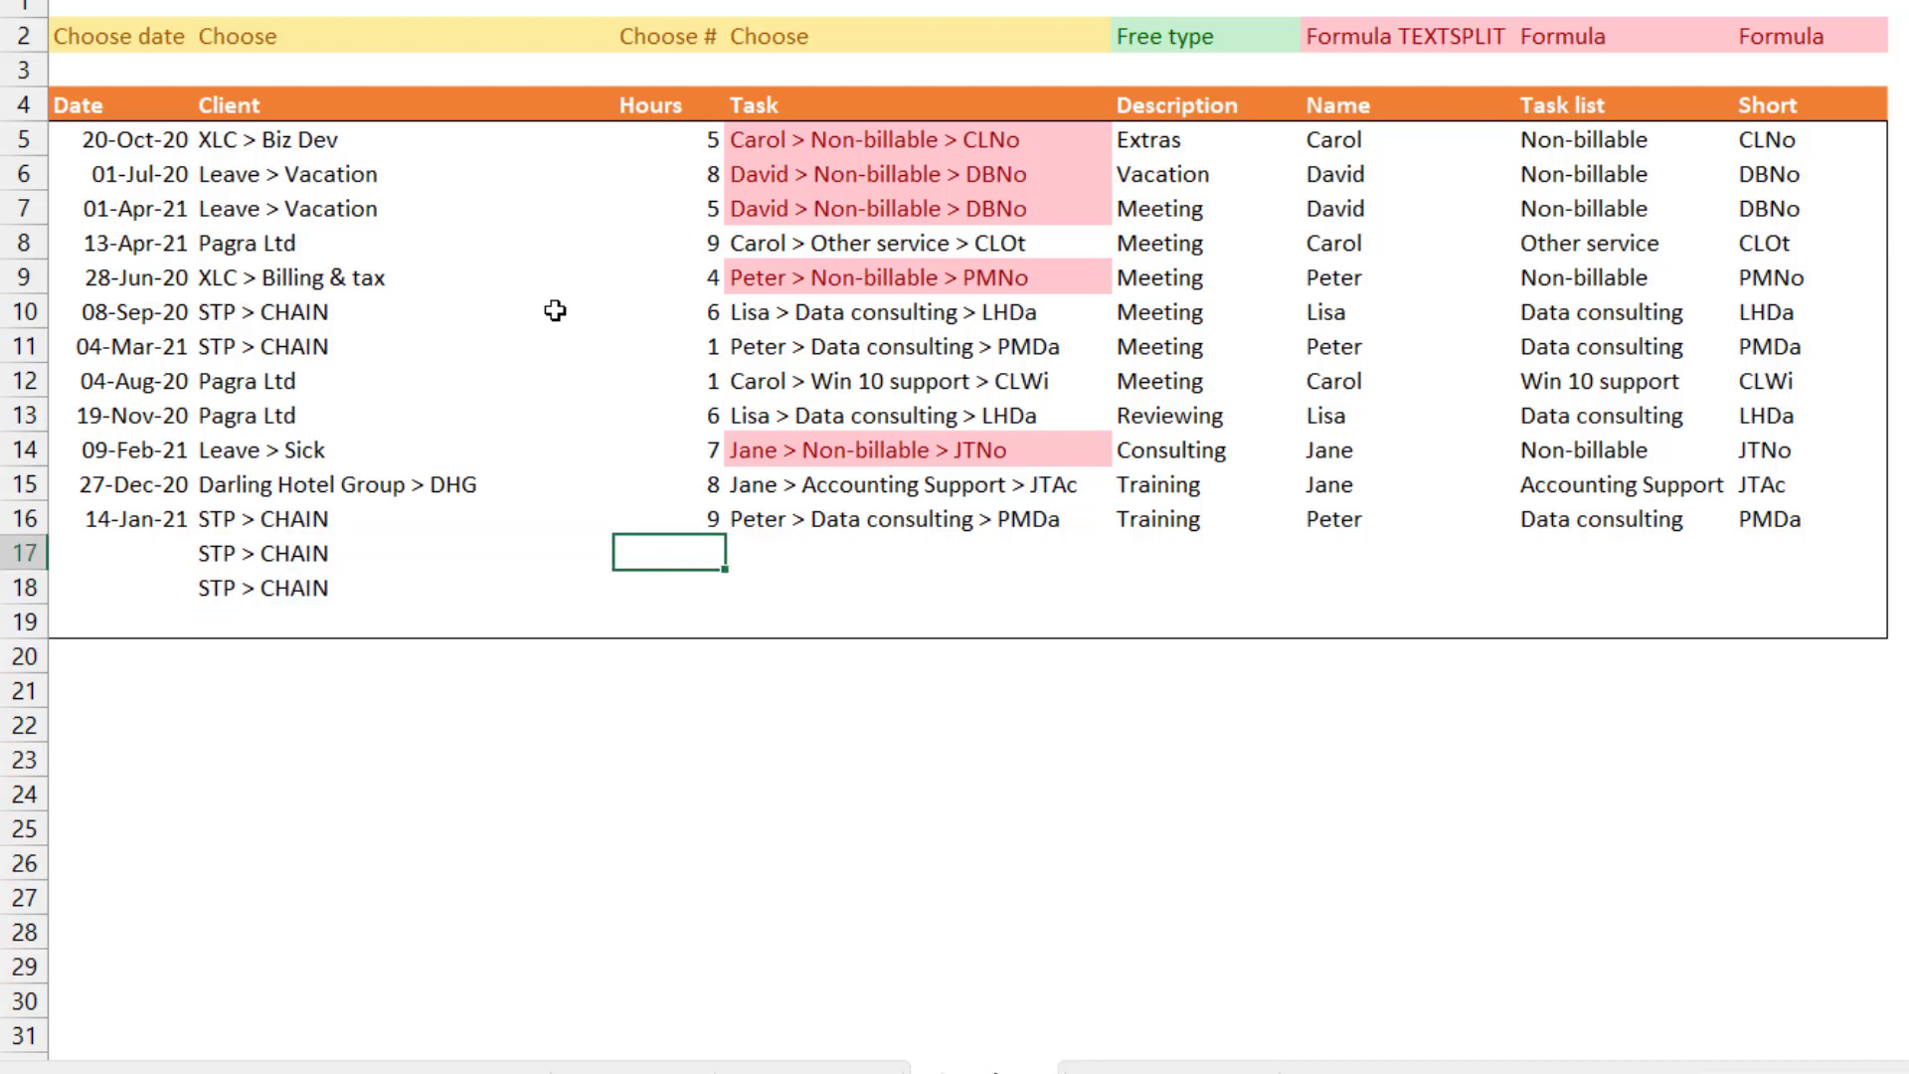
Set row 17's task to David > Non-billable > DBNo and enter a 'dat' task below it
key("Right")
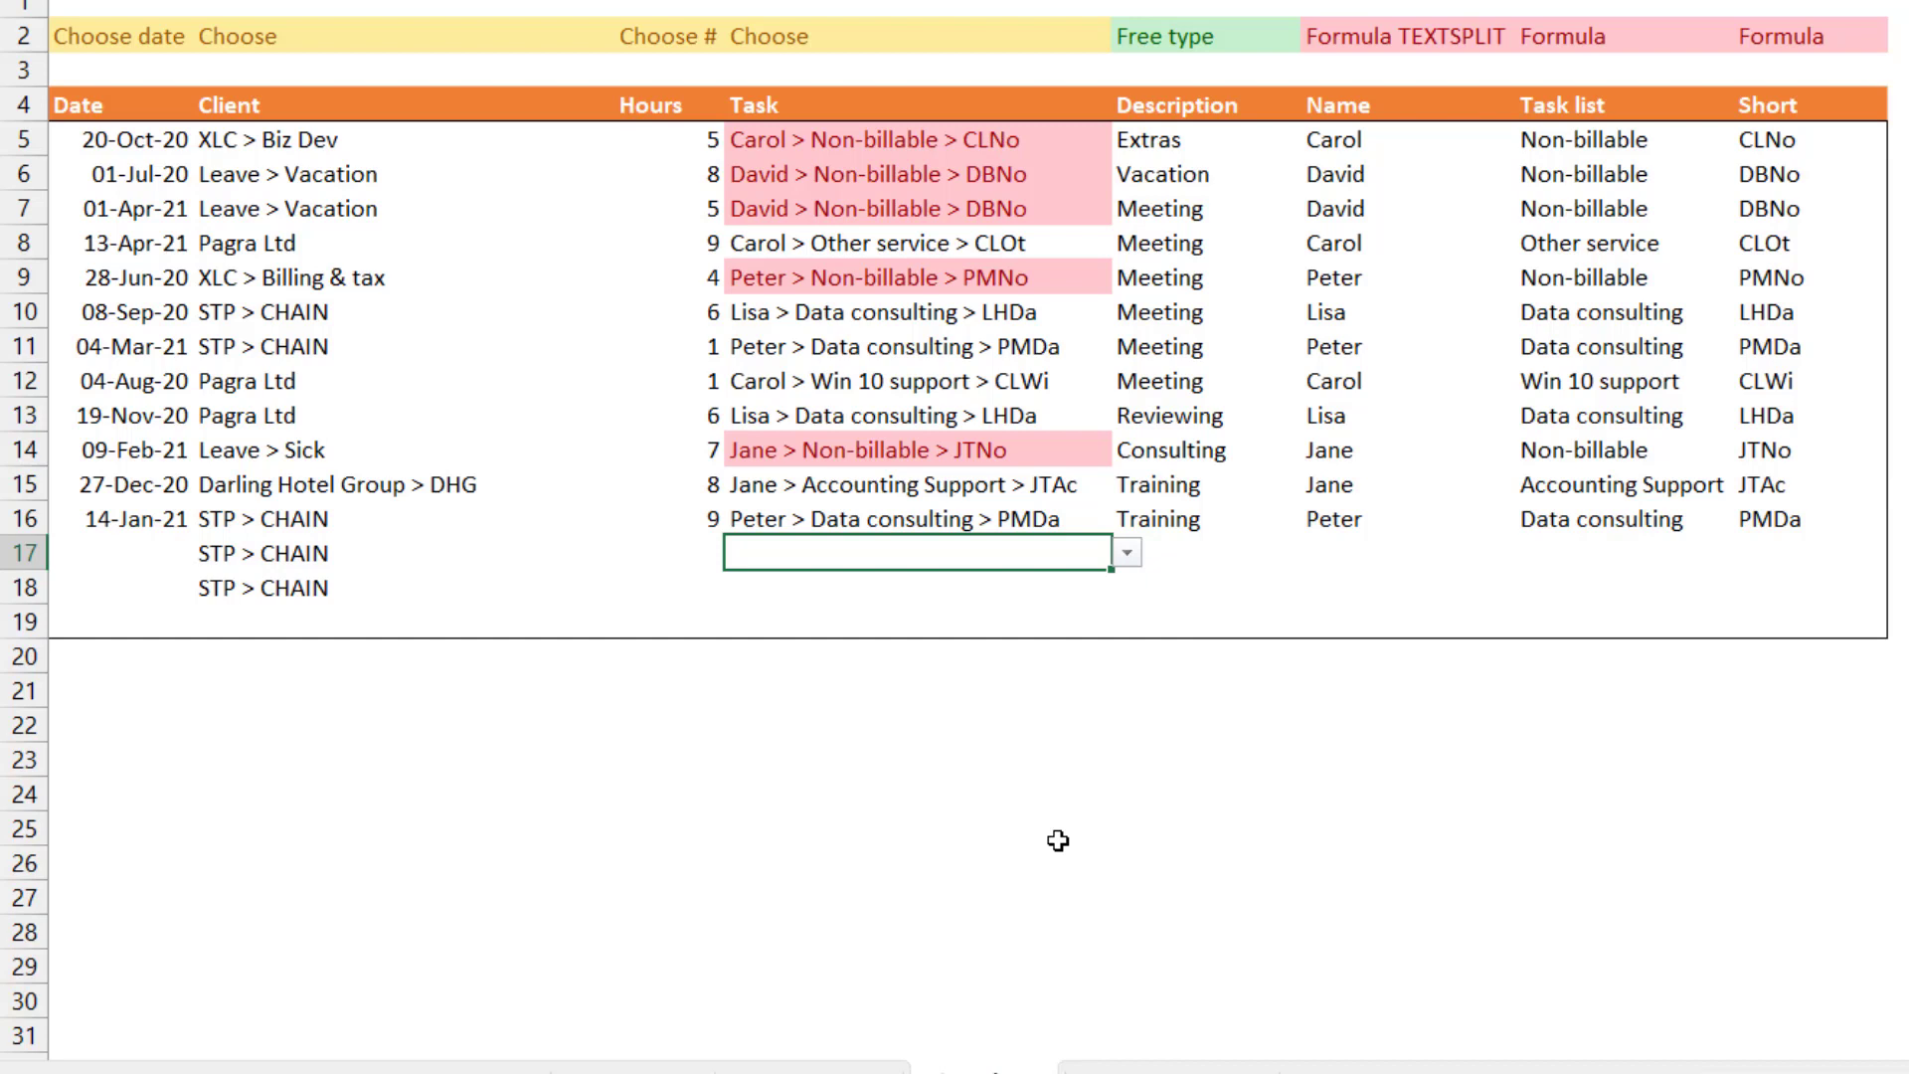
type("dav")
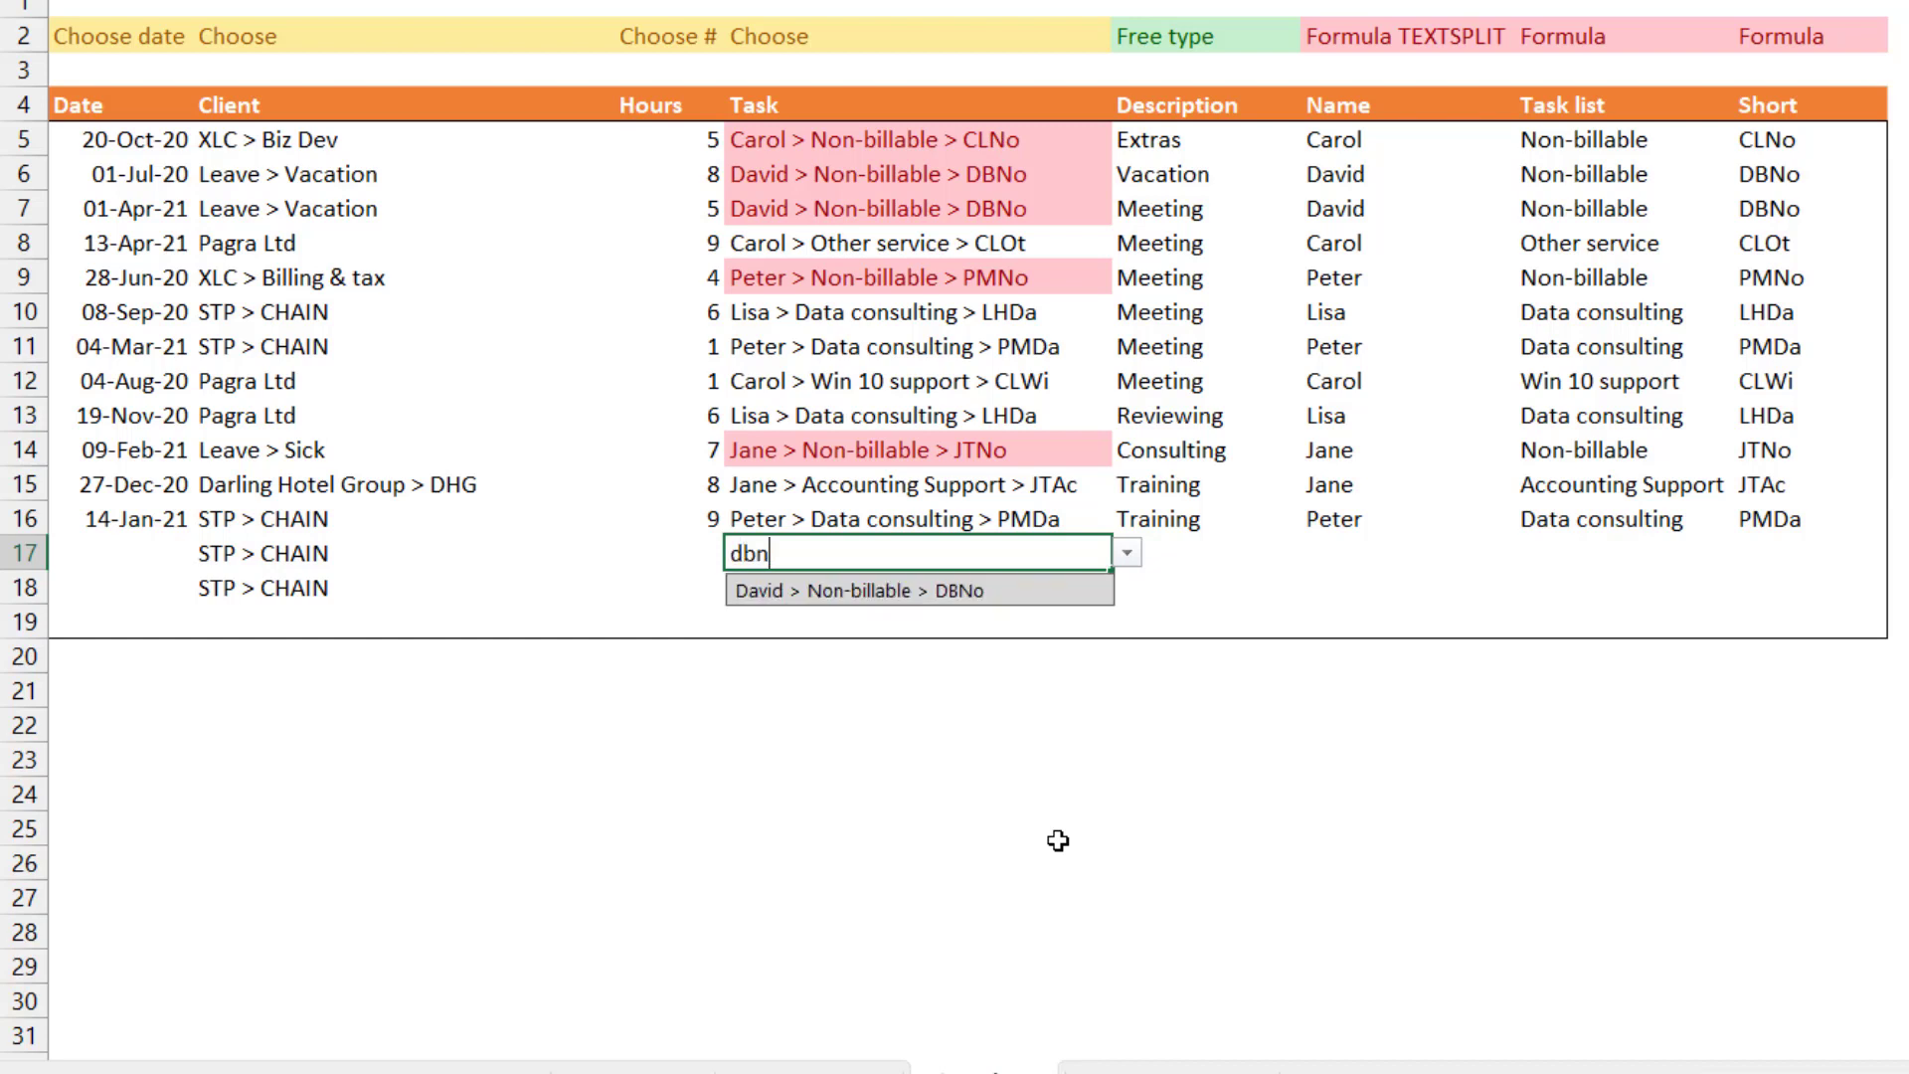
key("Return")
key("Return")
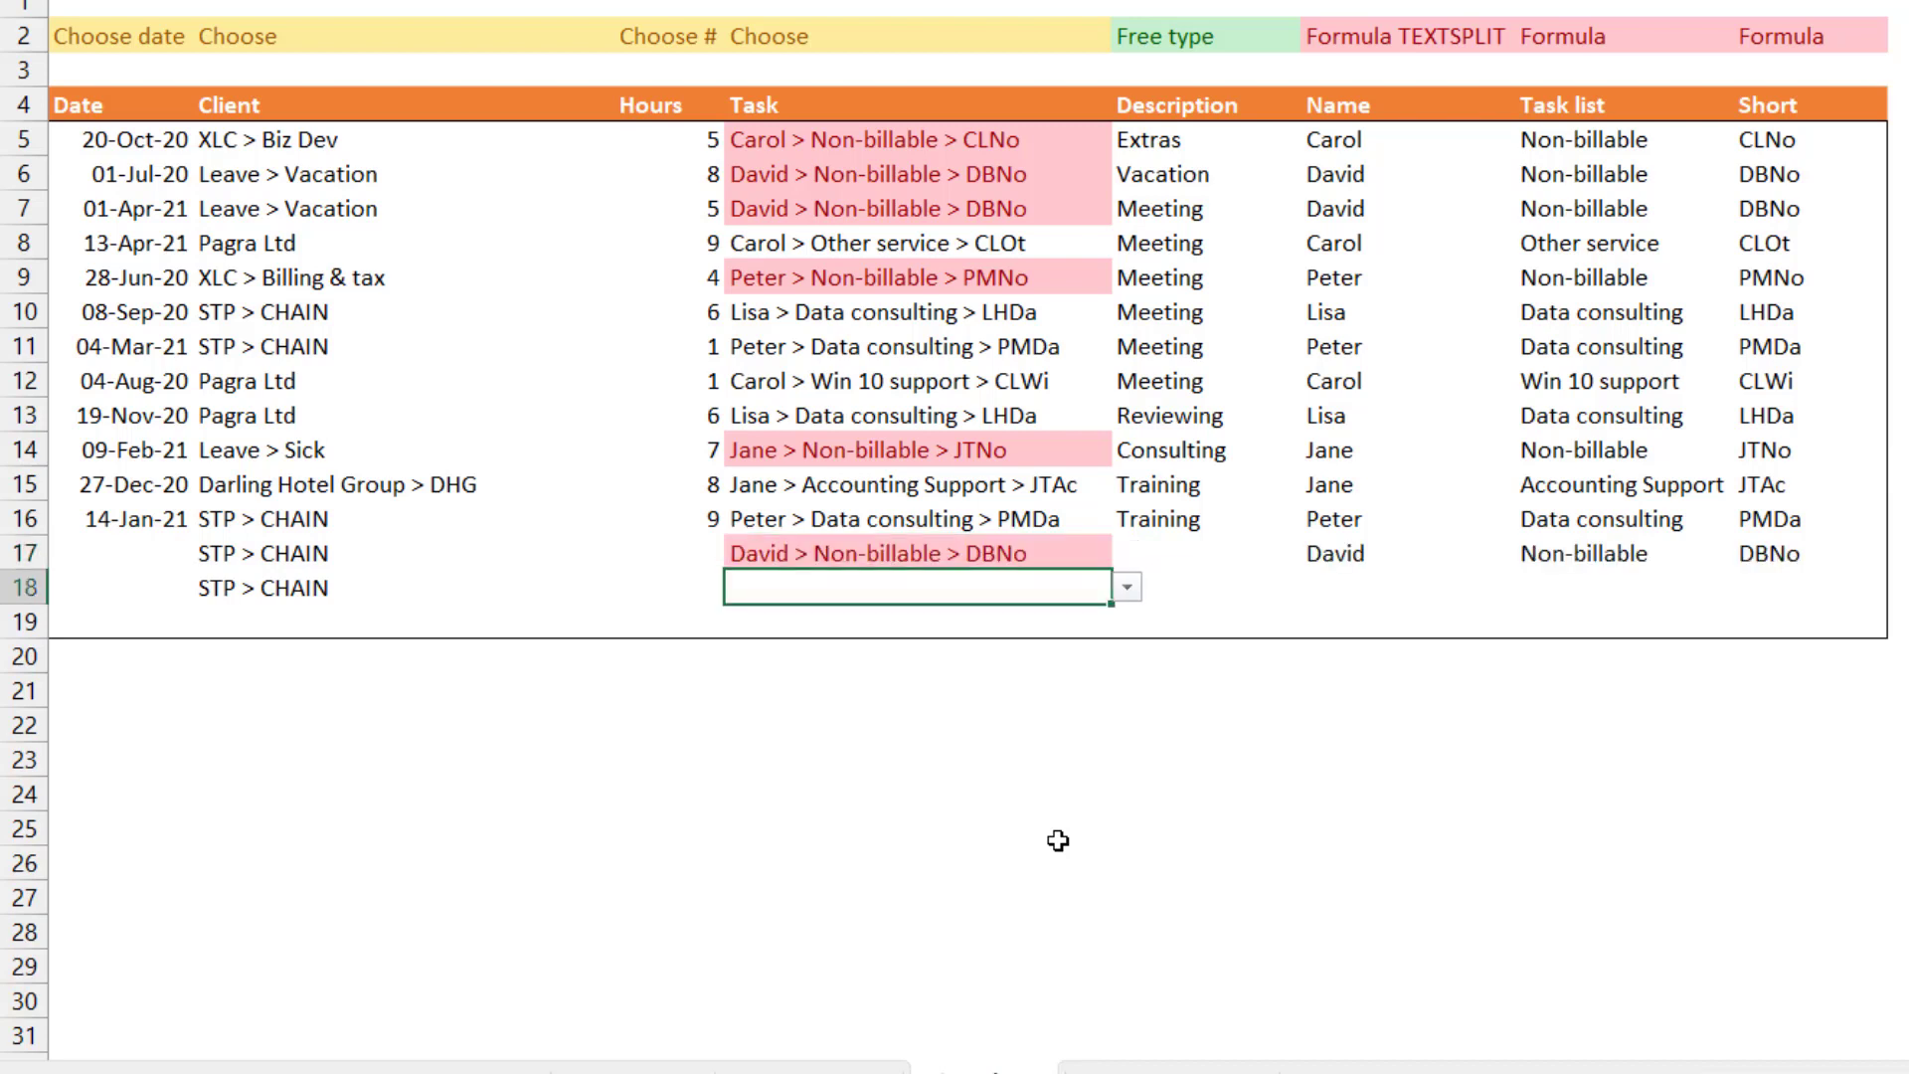
type("dat")
key("Return")
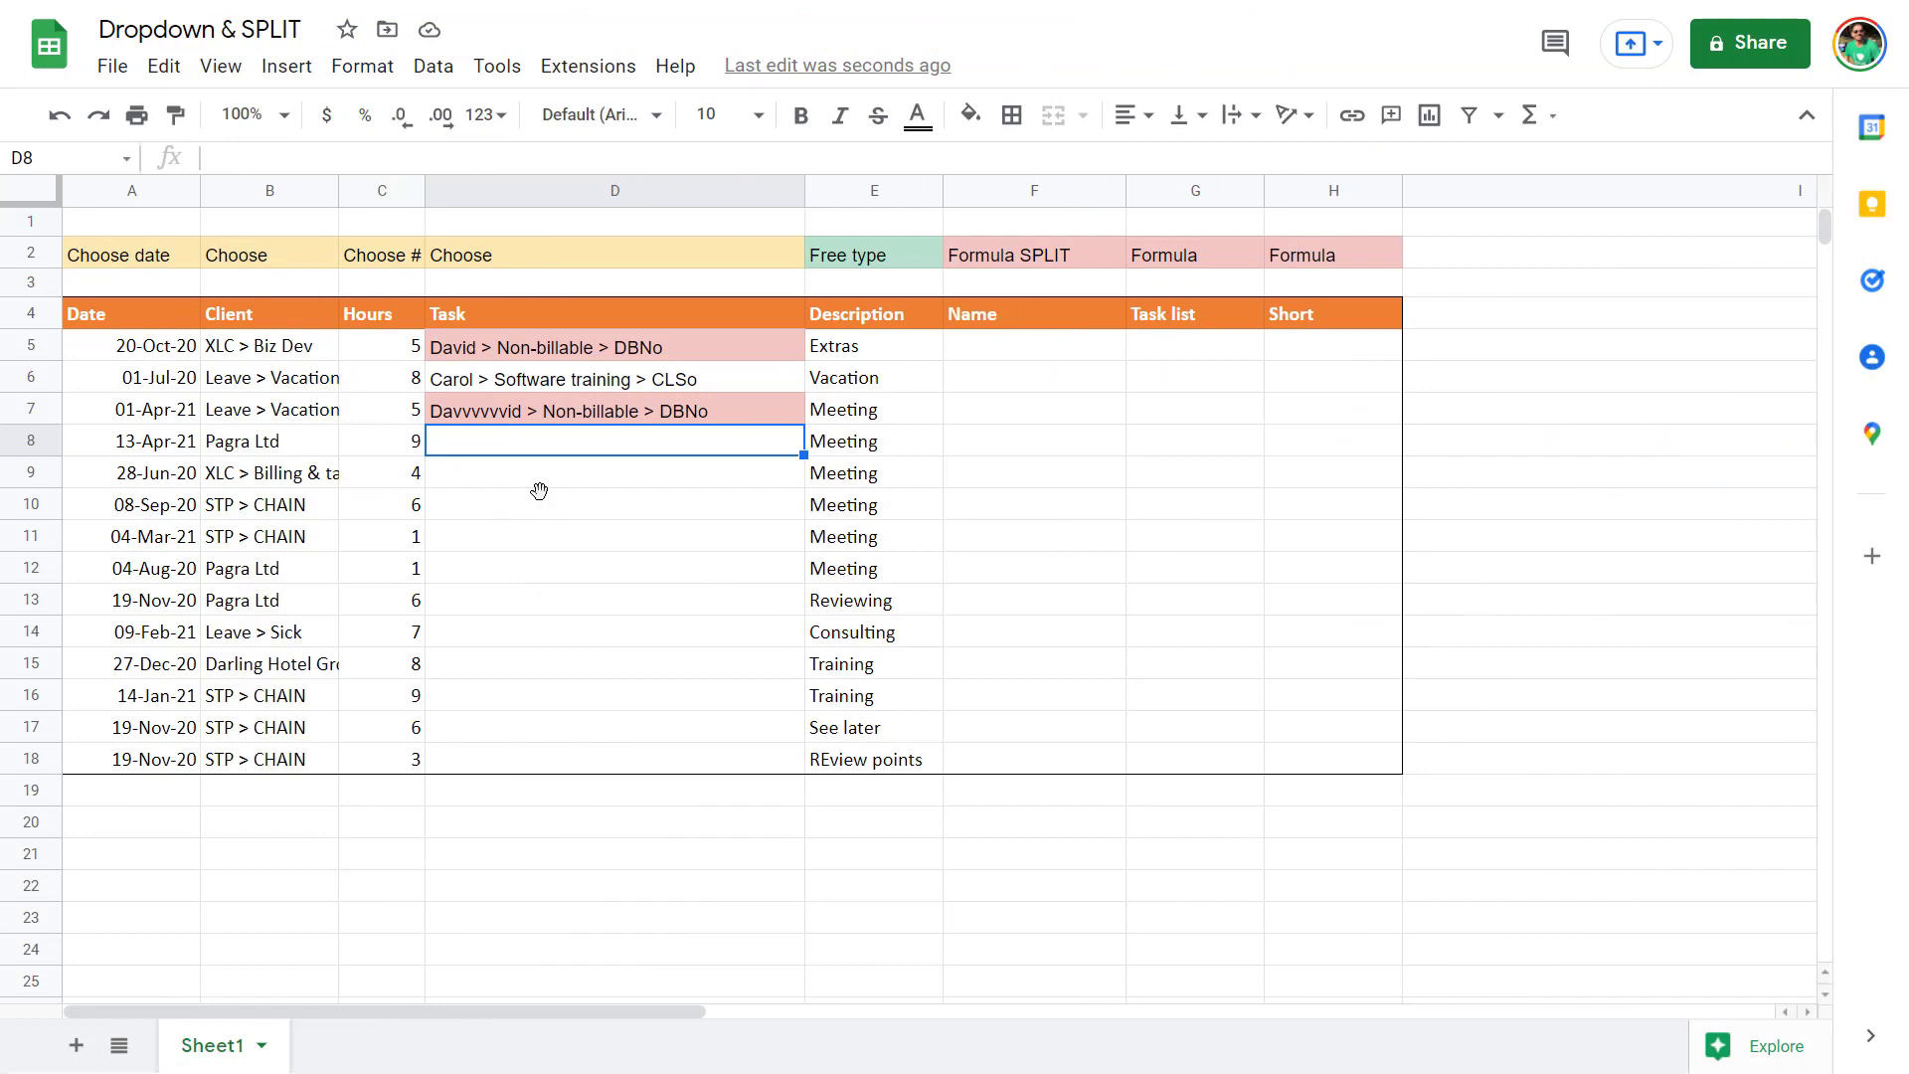
Select the Task cells D5:D18, then the Name, Task list and Short cells
left_click(544, 500)
left_click_drag(490, 343, 541, 758)
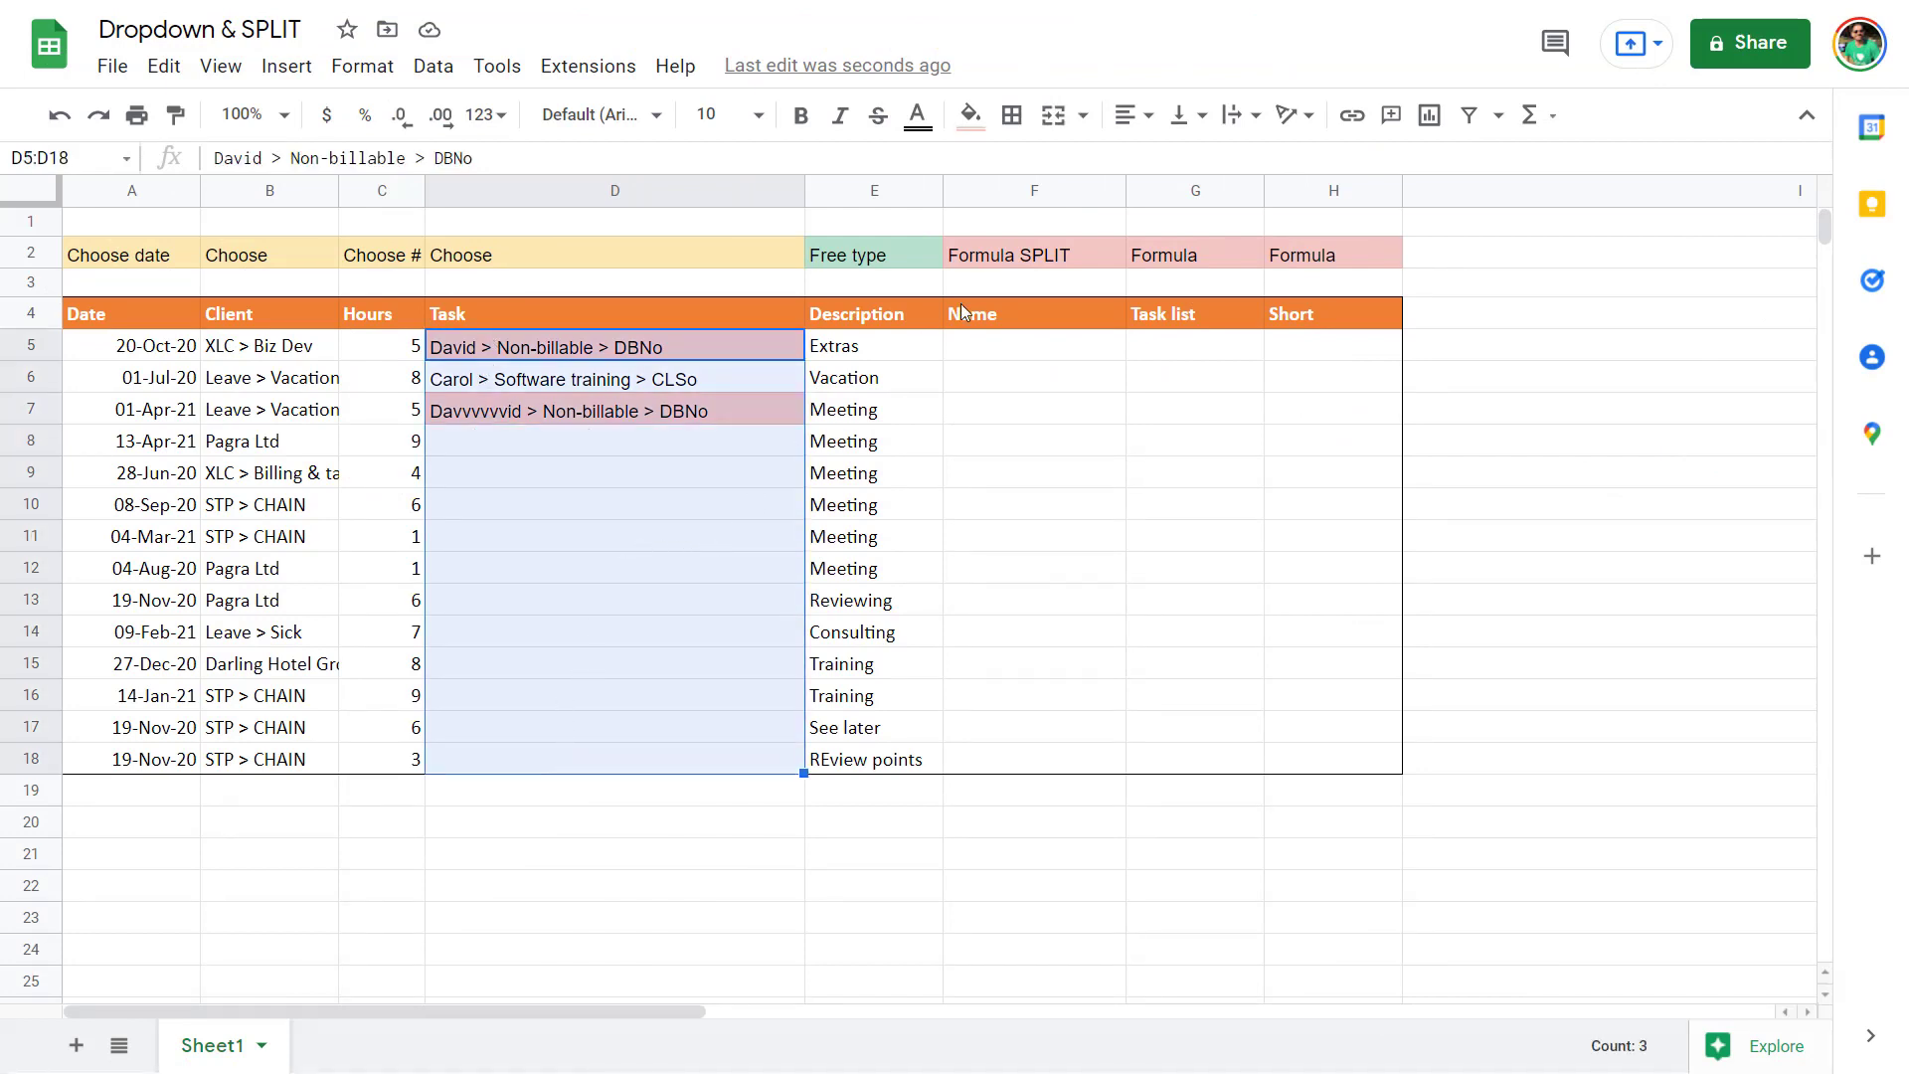
left_click_drag(1005, 349, 1292, 758)
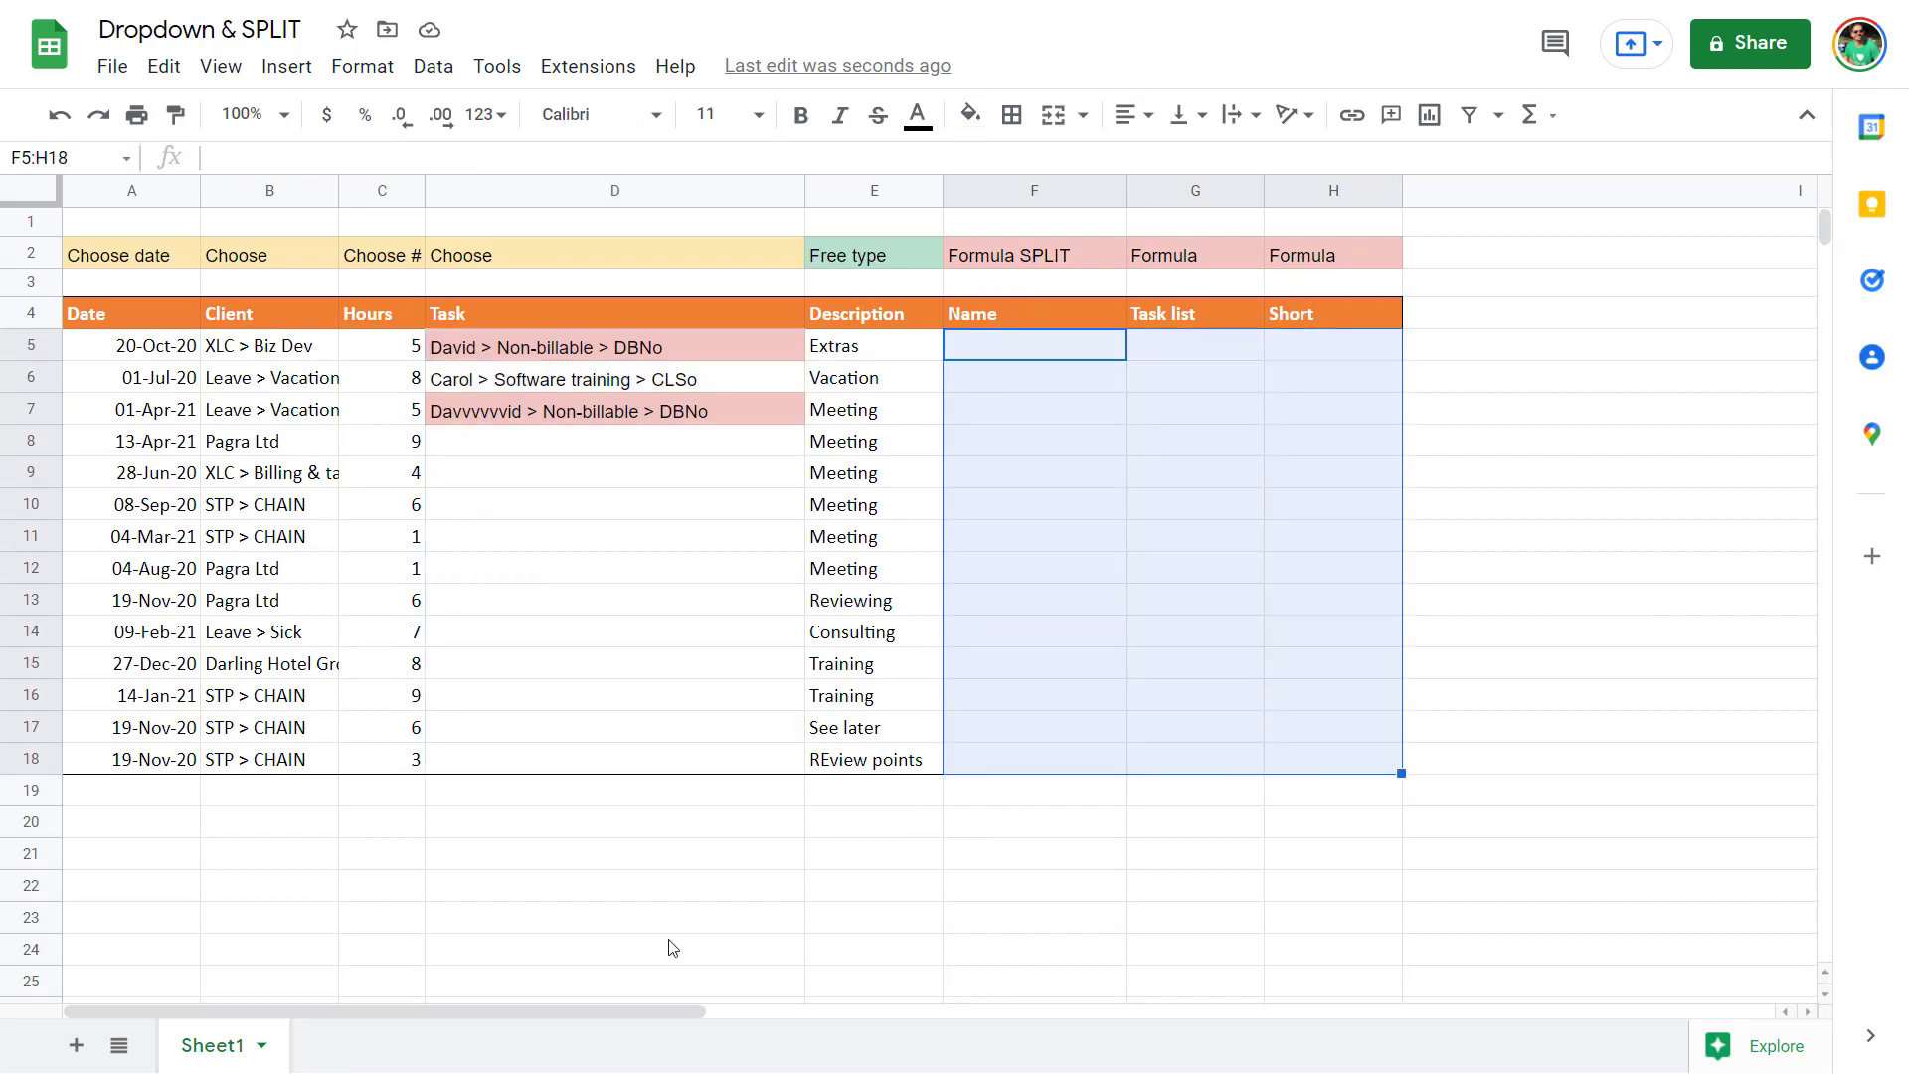
left_click(625, 445)
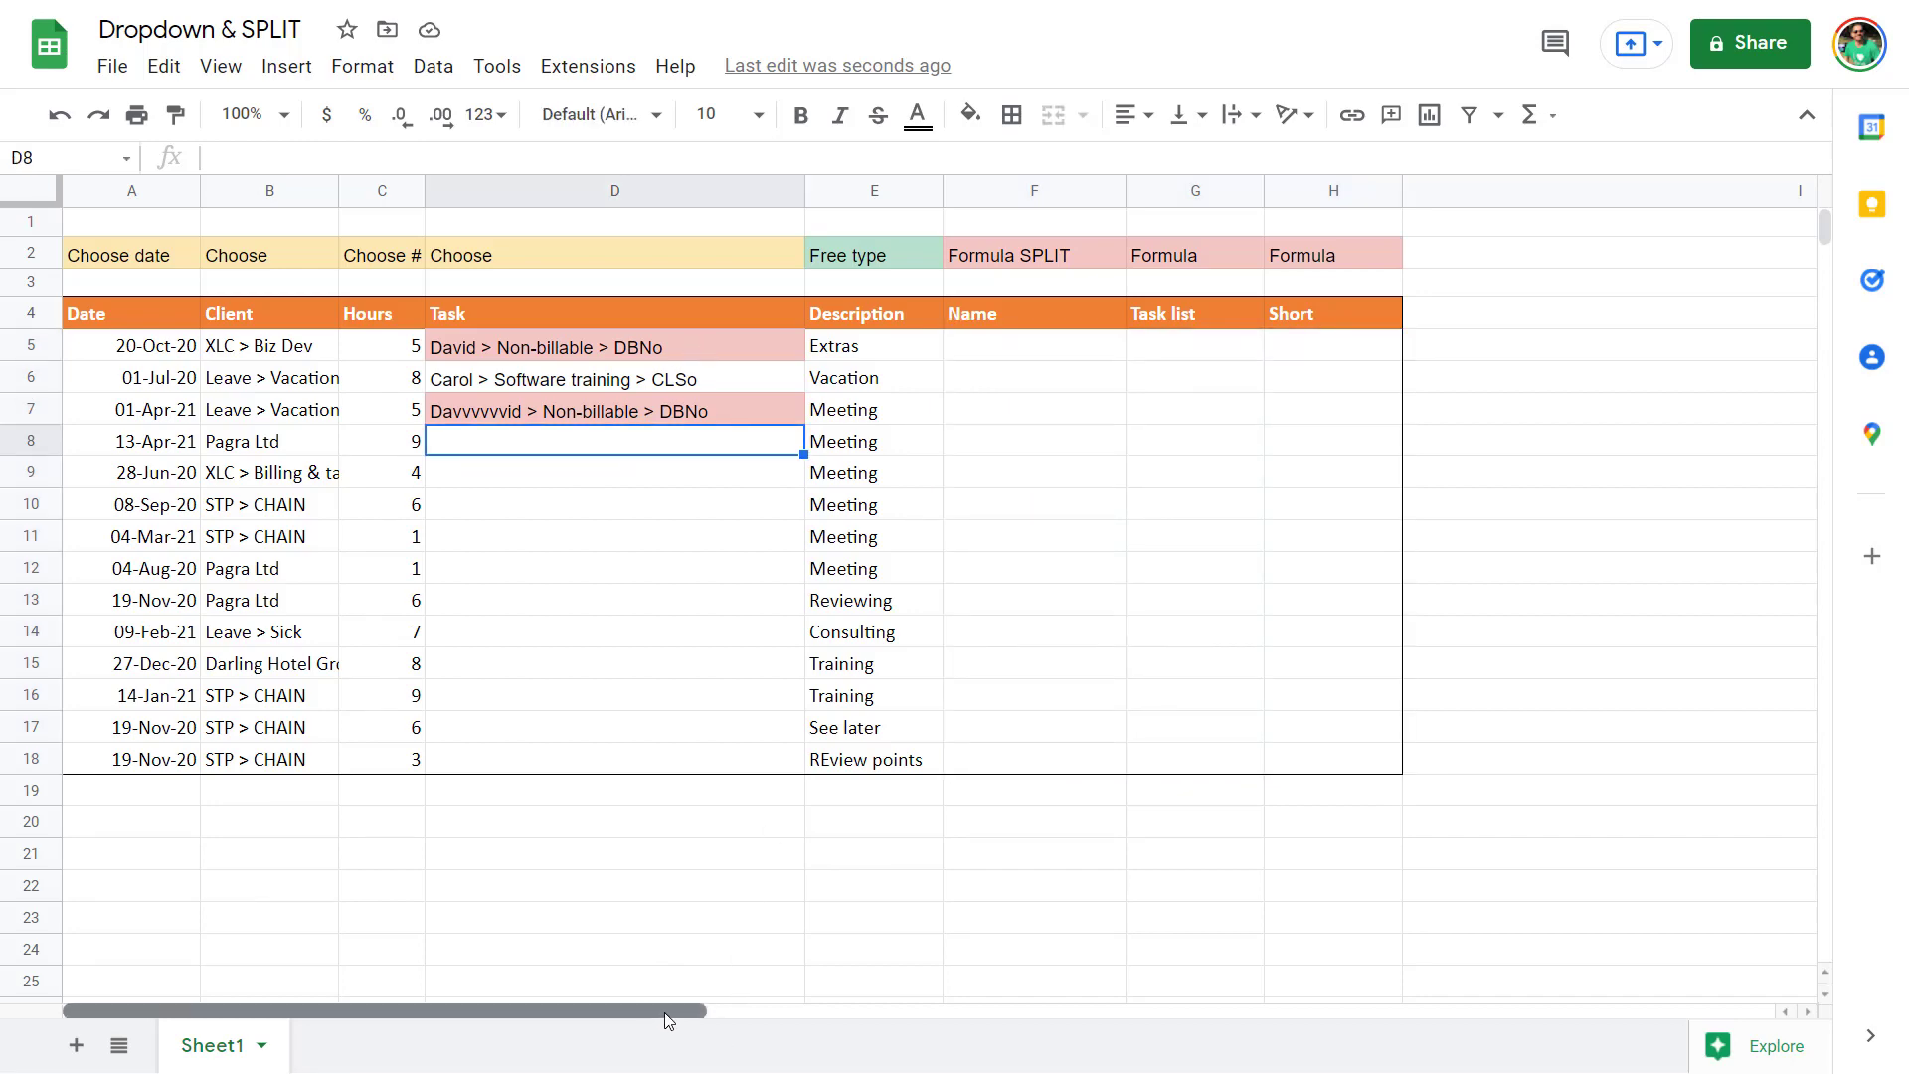
left_click_drag(664, 1013, 1206, 927)
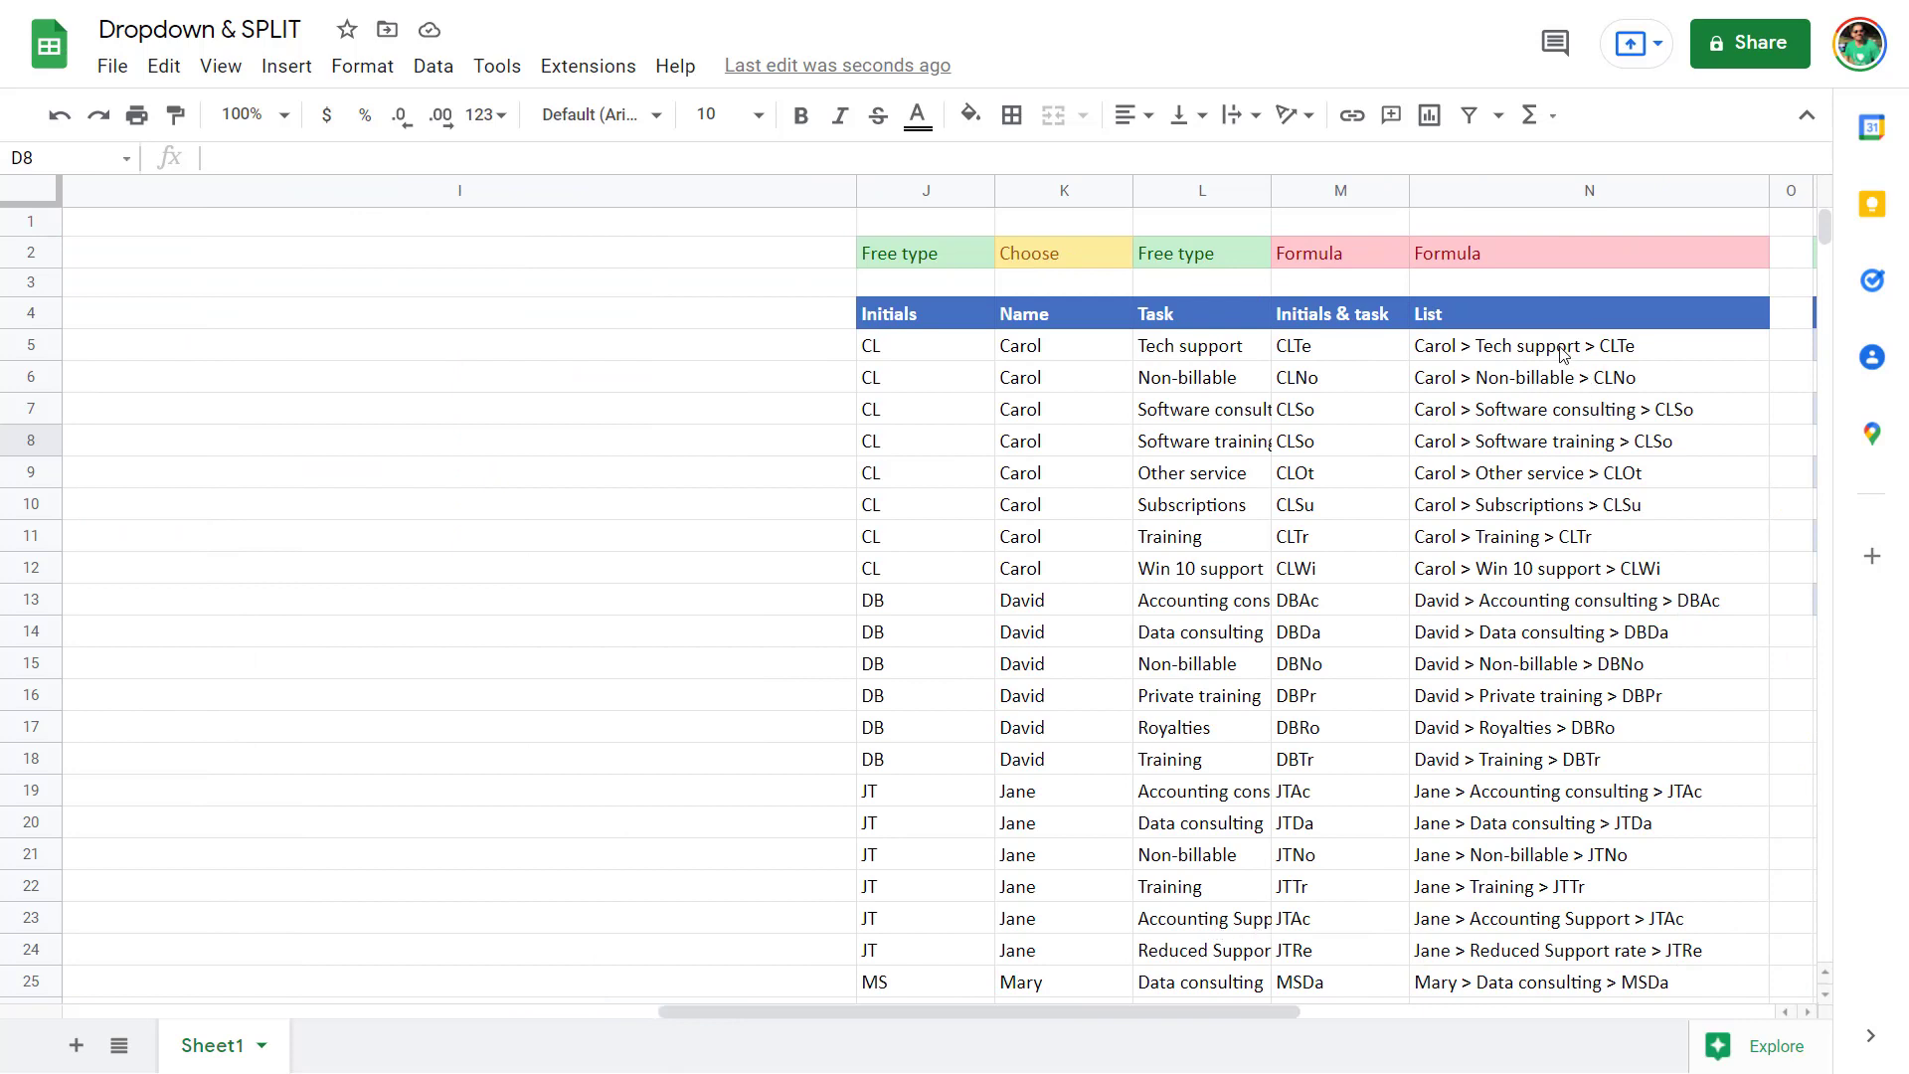
Inspect N5's TEXTJOIN formula joining K5:M5, then select Task cells D5:D18
left_click(1485, 335)
left_click_drag(474, 159, 224, 163)
left_click(576, 171)
key("Escape")
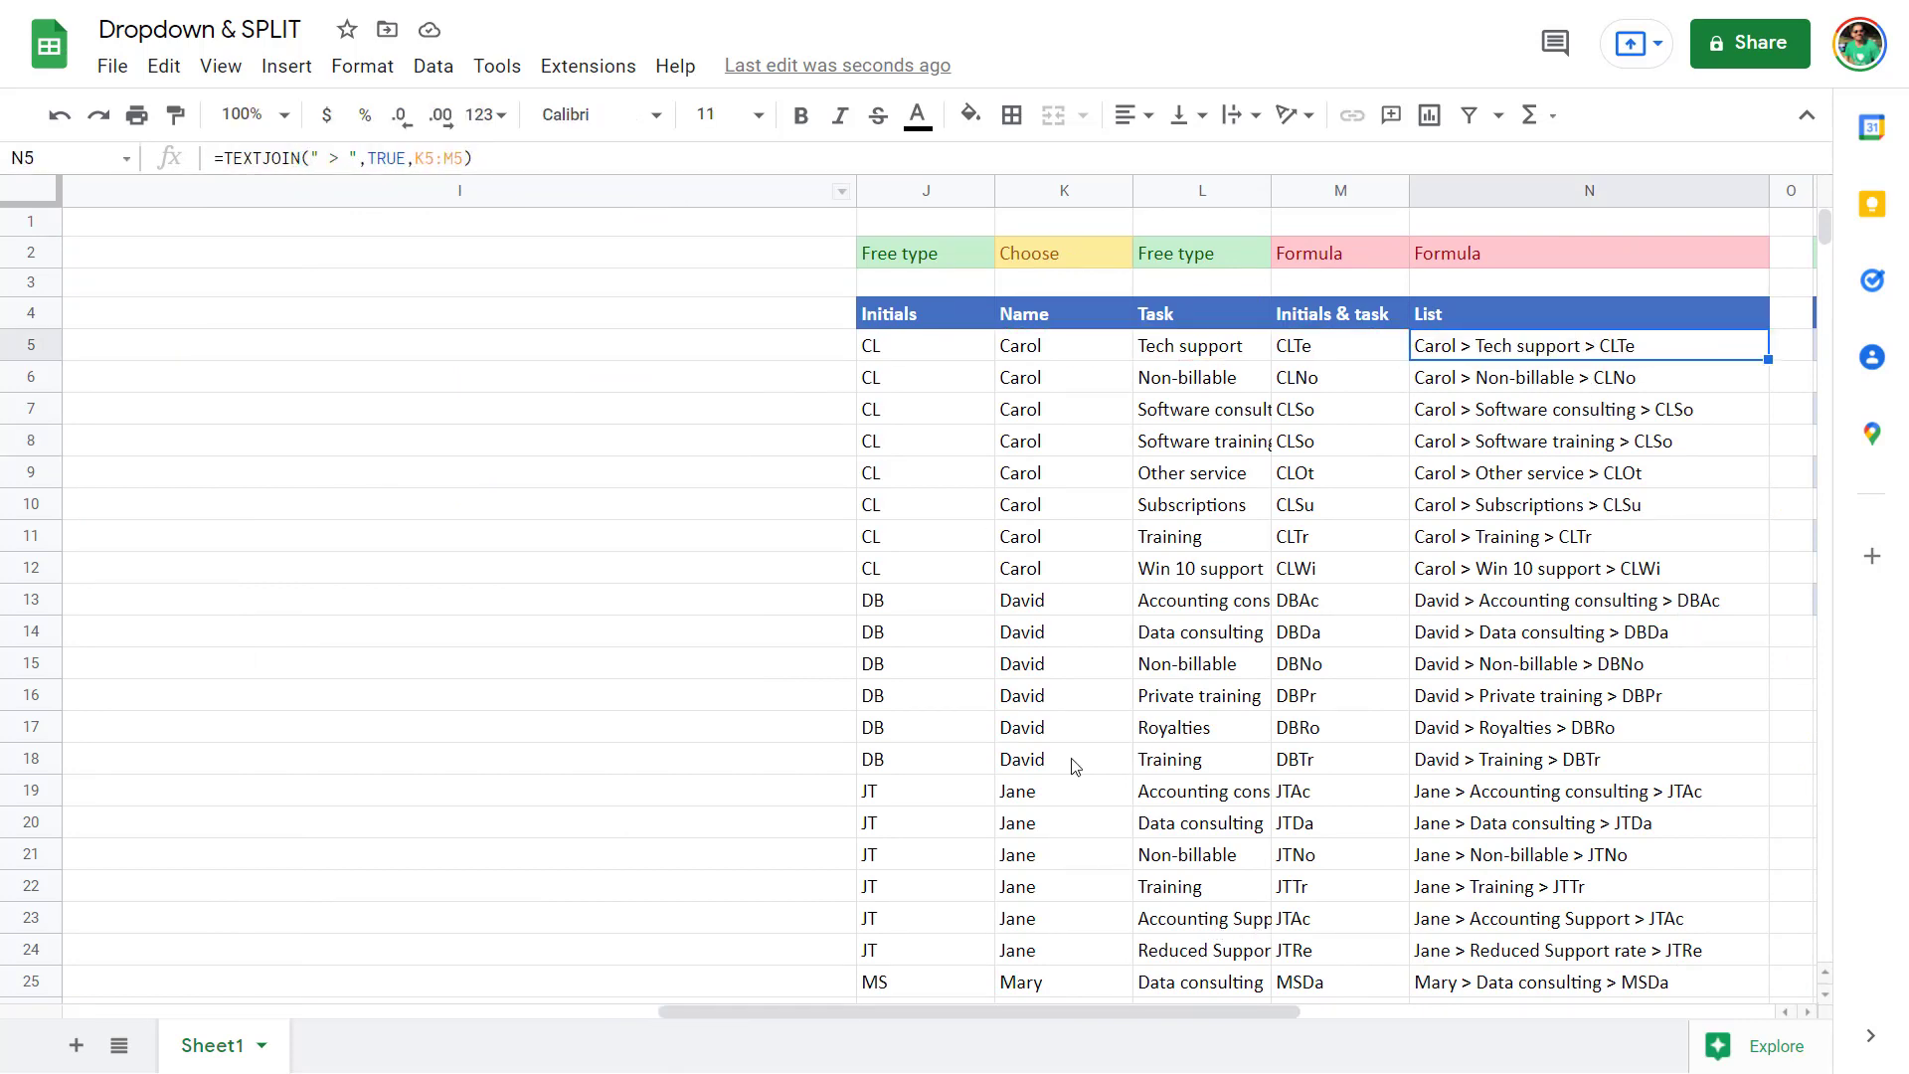
left_click_drag(962, 1010, 383, 945)
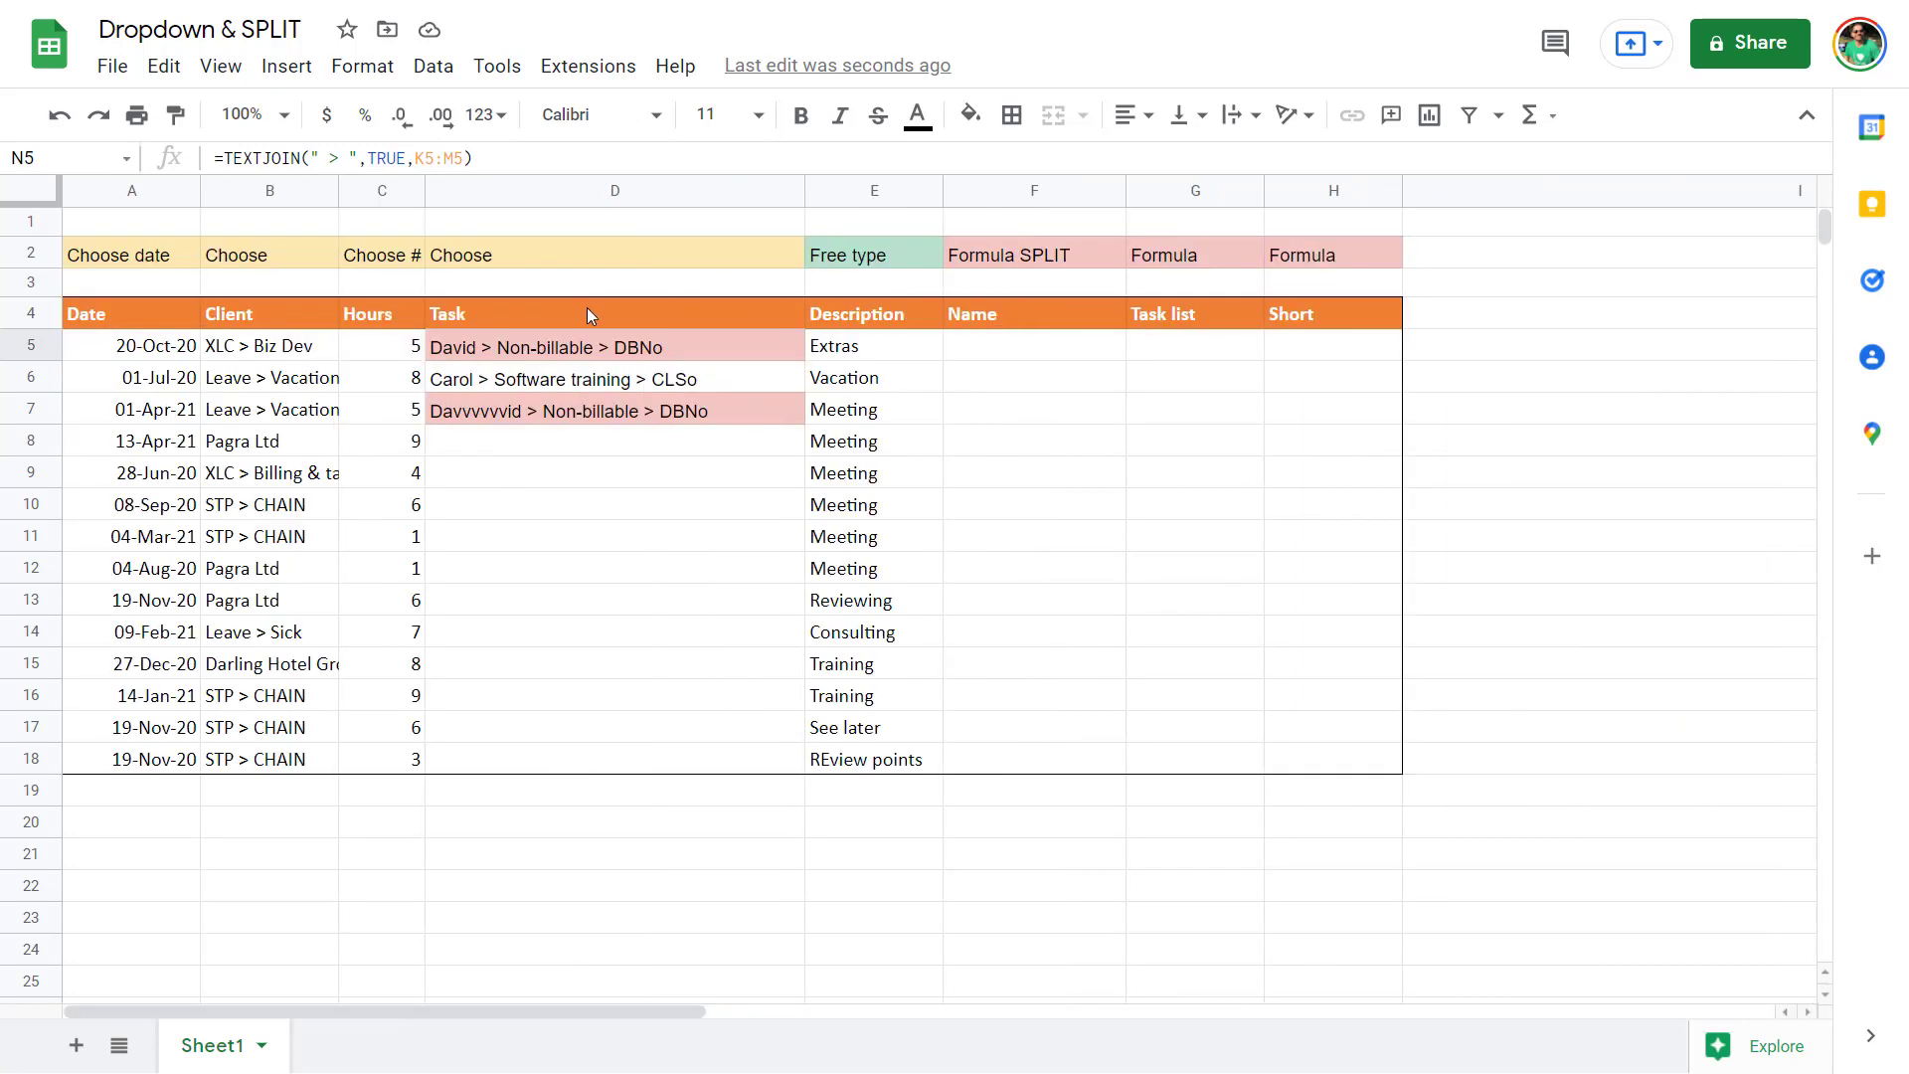
left_click_drag(633, 337, 639, 771)
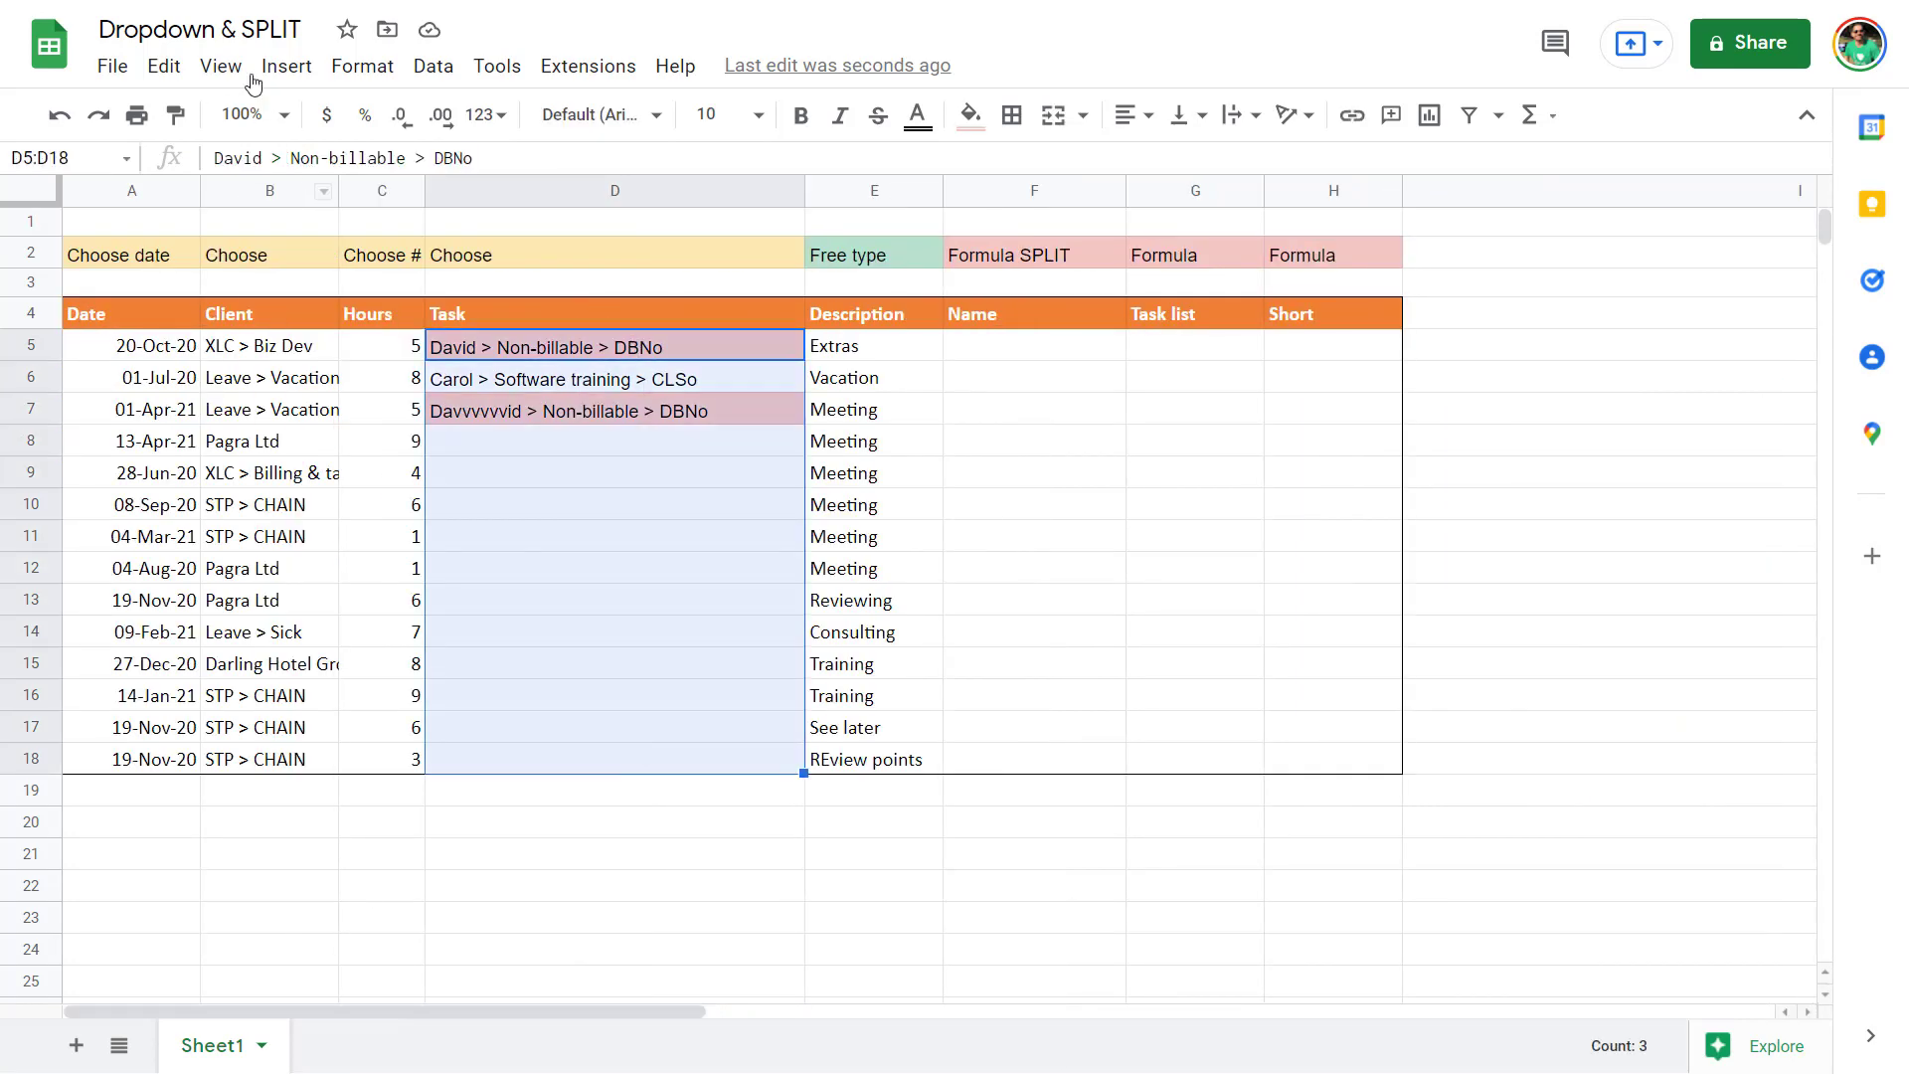
Add a Data validation rule on D5:D18: list from range N5:N71, rejecting invalid input
left_click(433, 67)
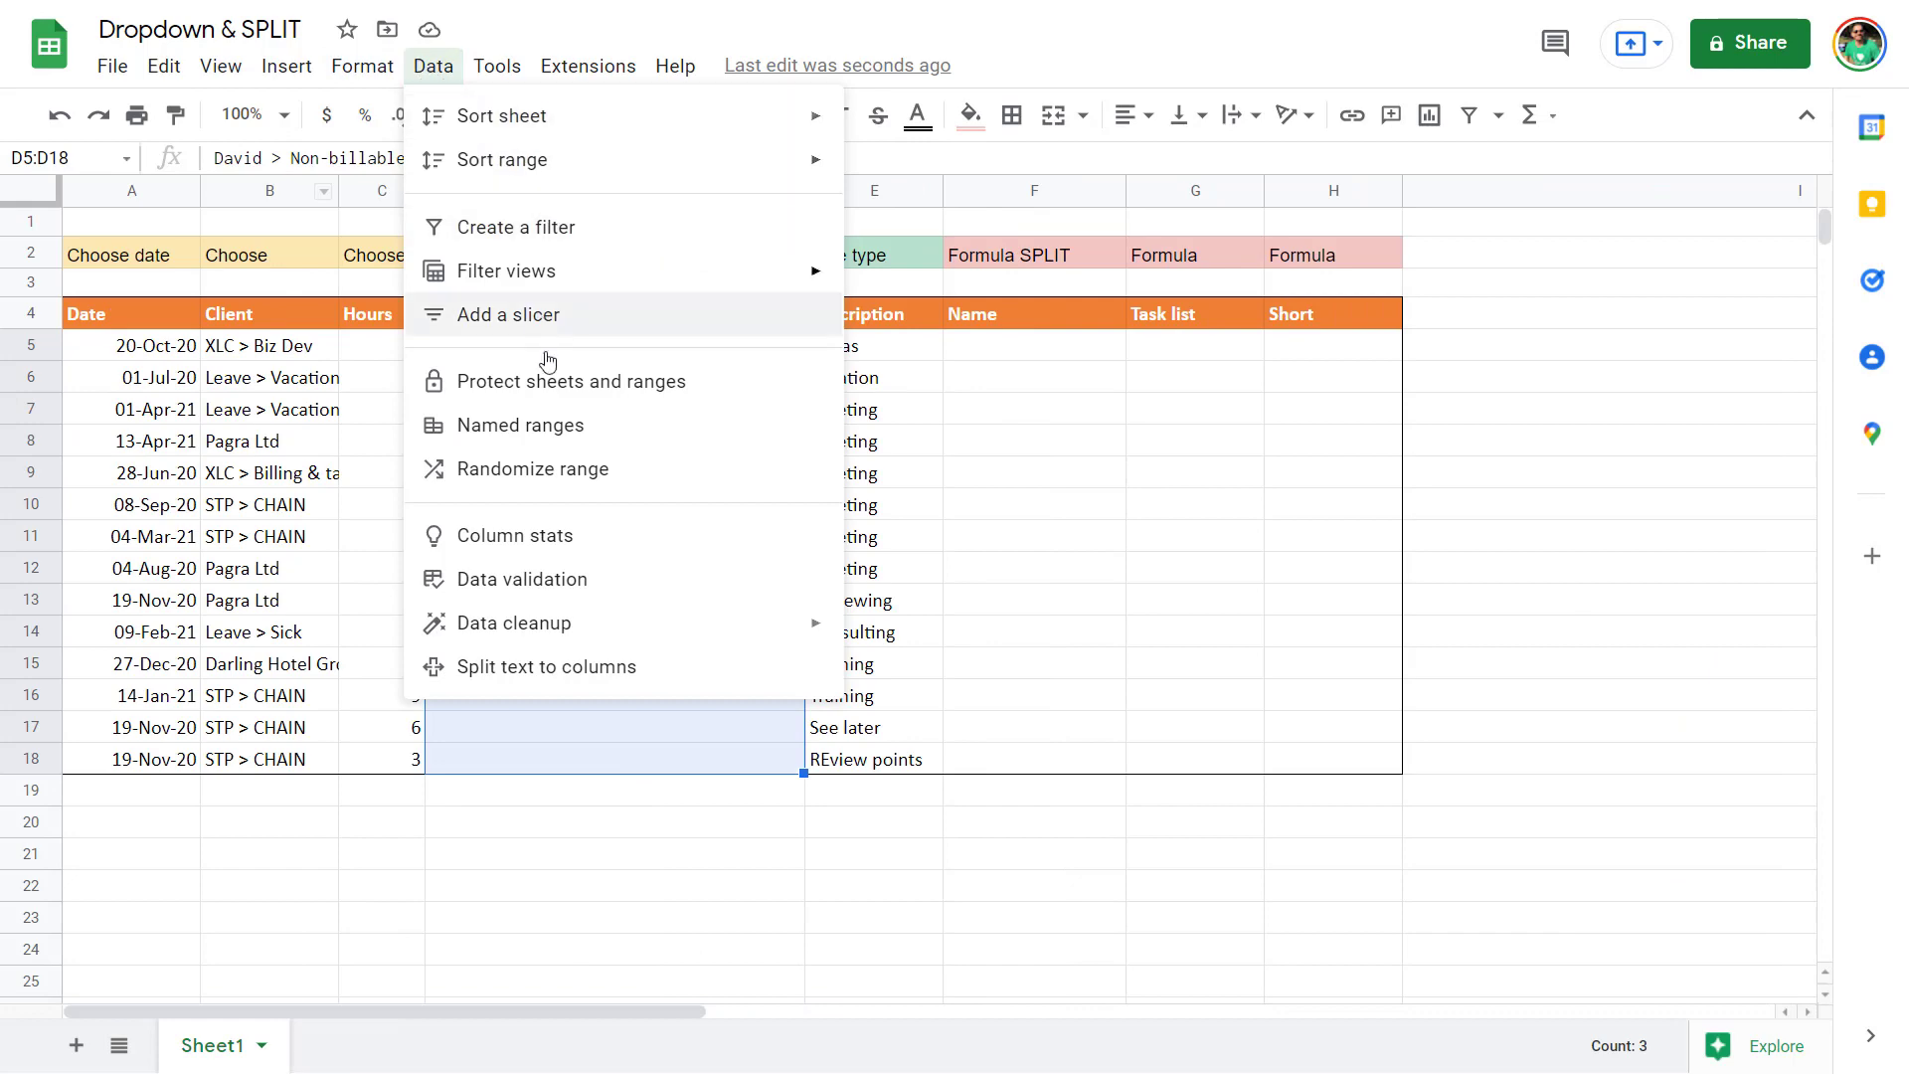
left_click(574, 578)
left_click(1170, 461)
left_click_drag(637, 1005, 1332, 1011)
left_click_drag(1509, 345, 1545, 1064)
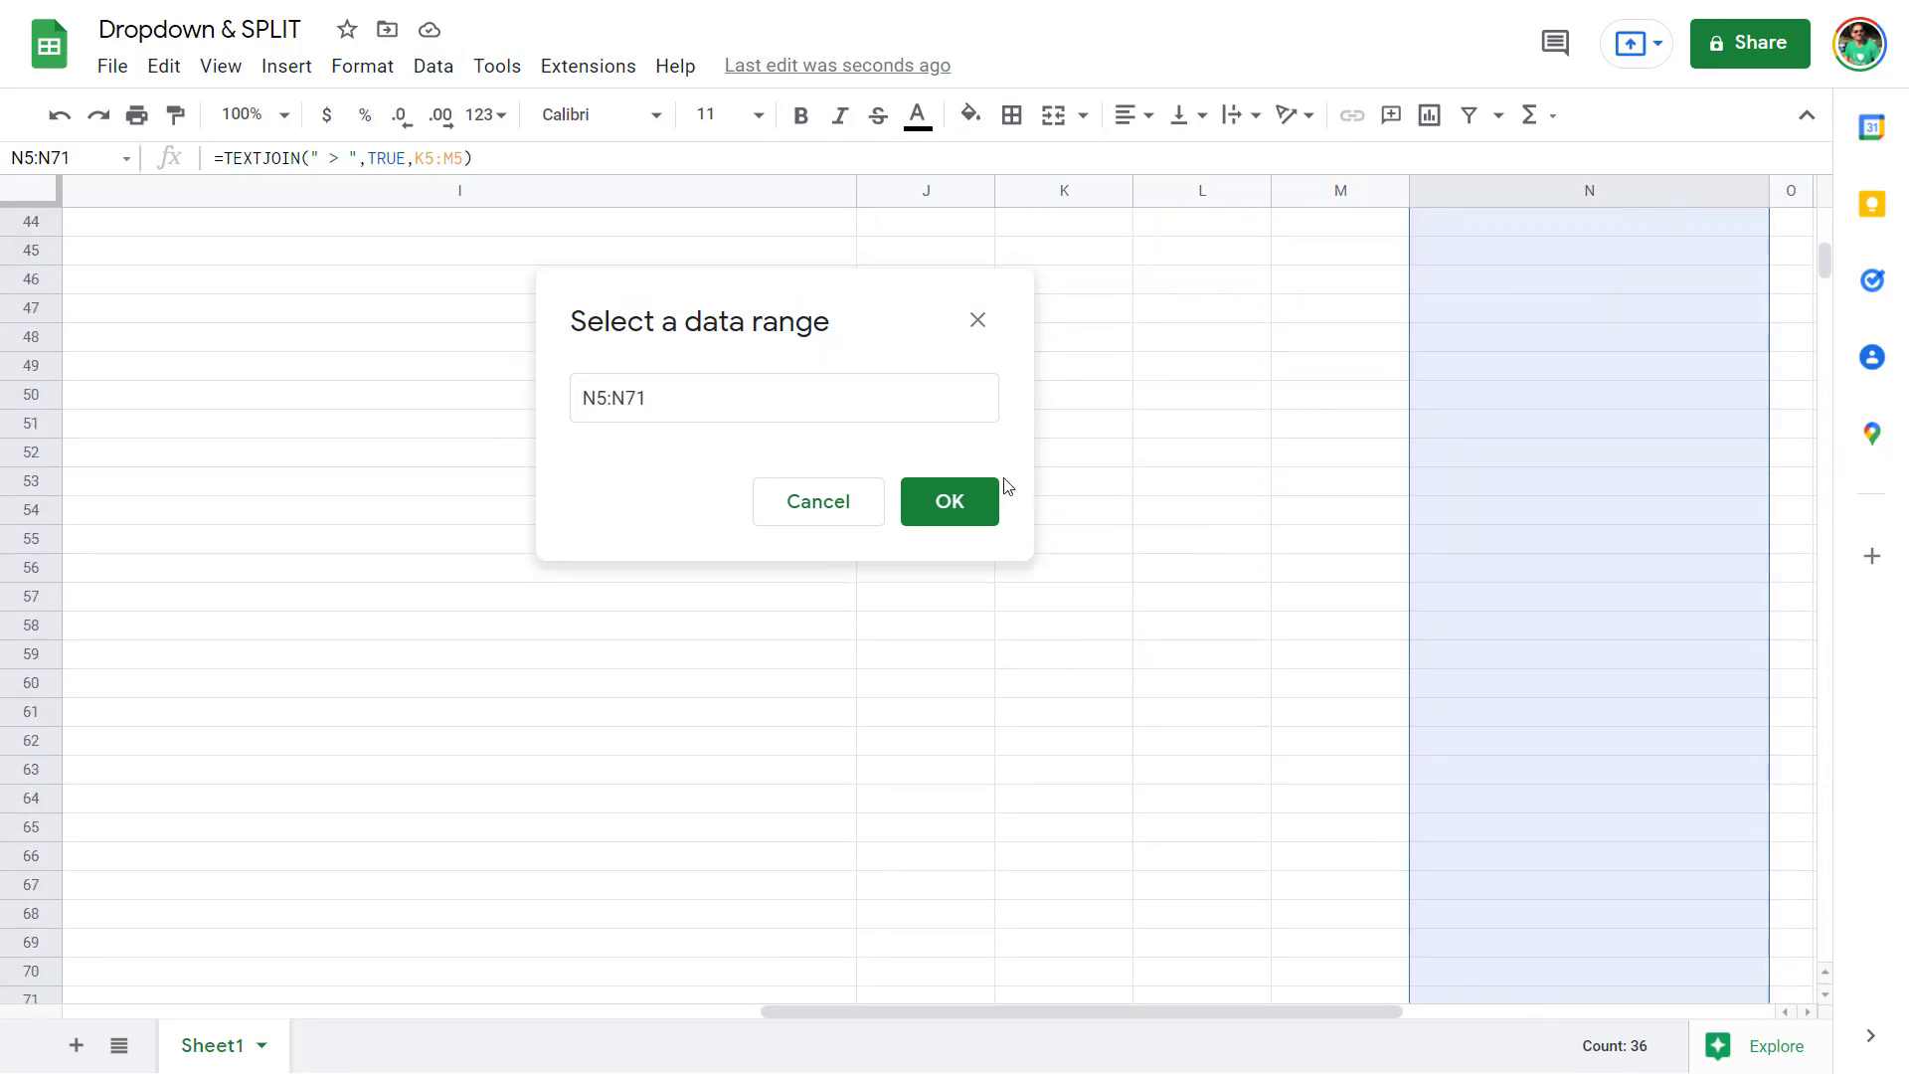
left_click(956, 500)
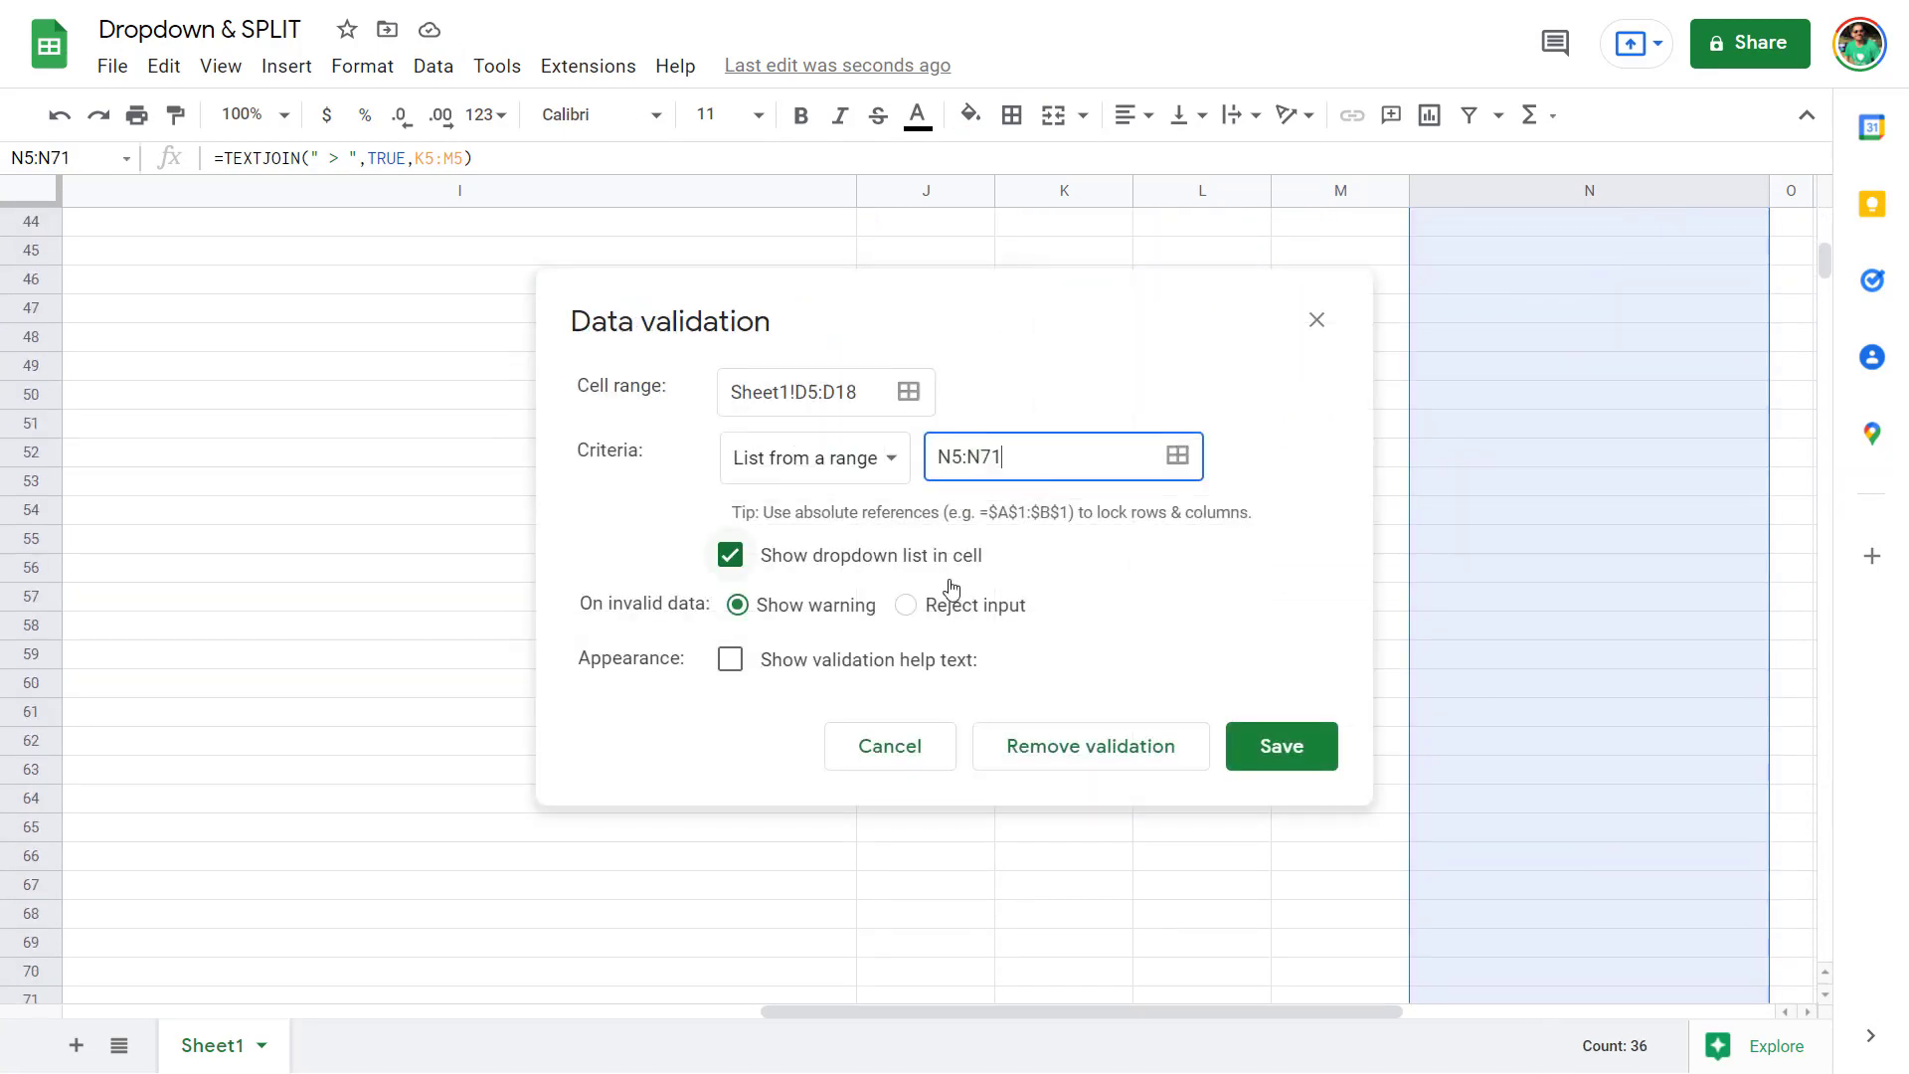
left_click(906, 605)
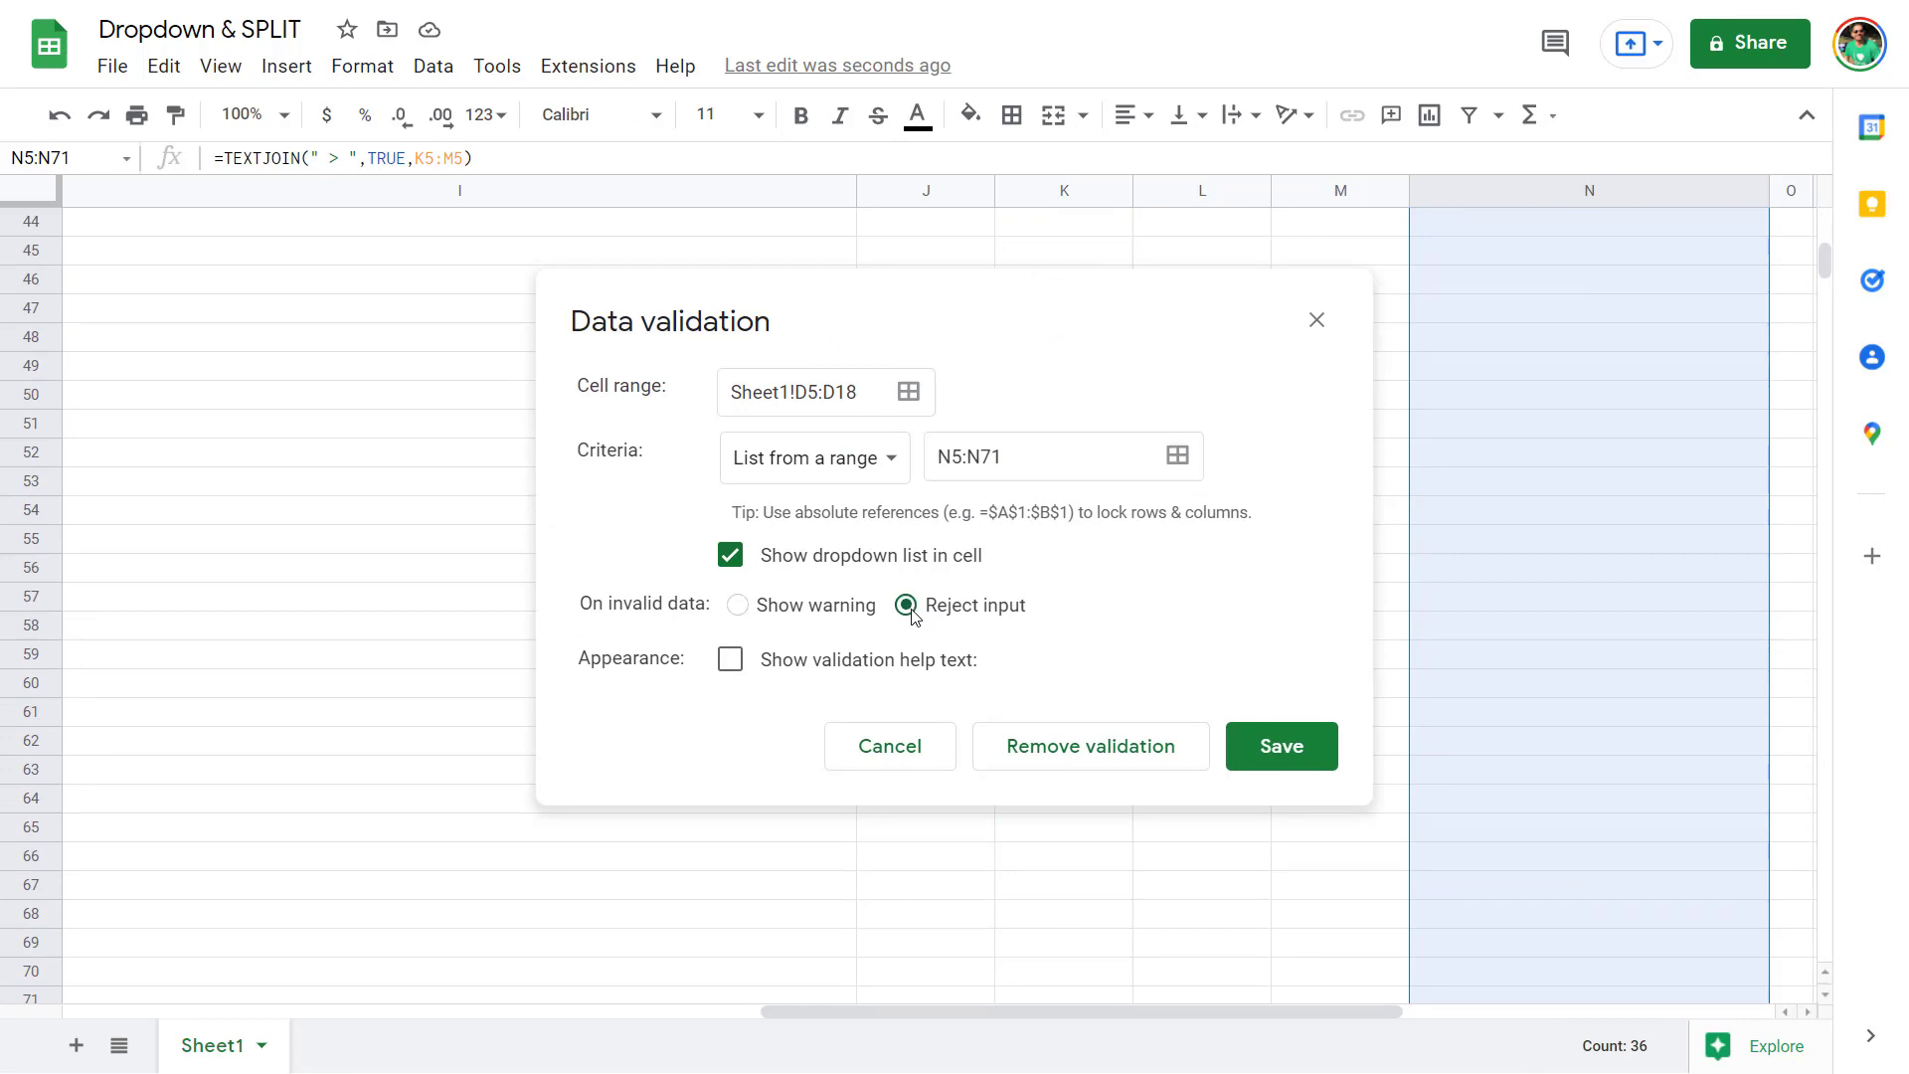
left_click(1261, 744)
scroll(696, 692, "up", 15)
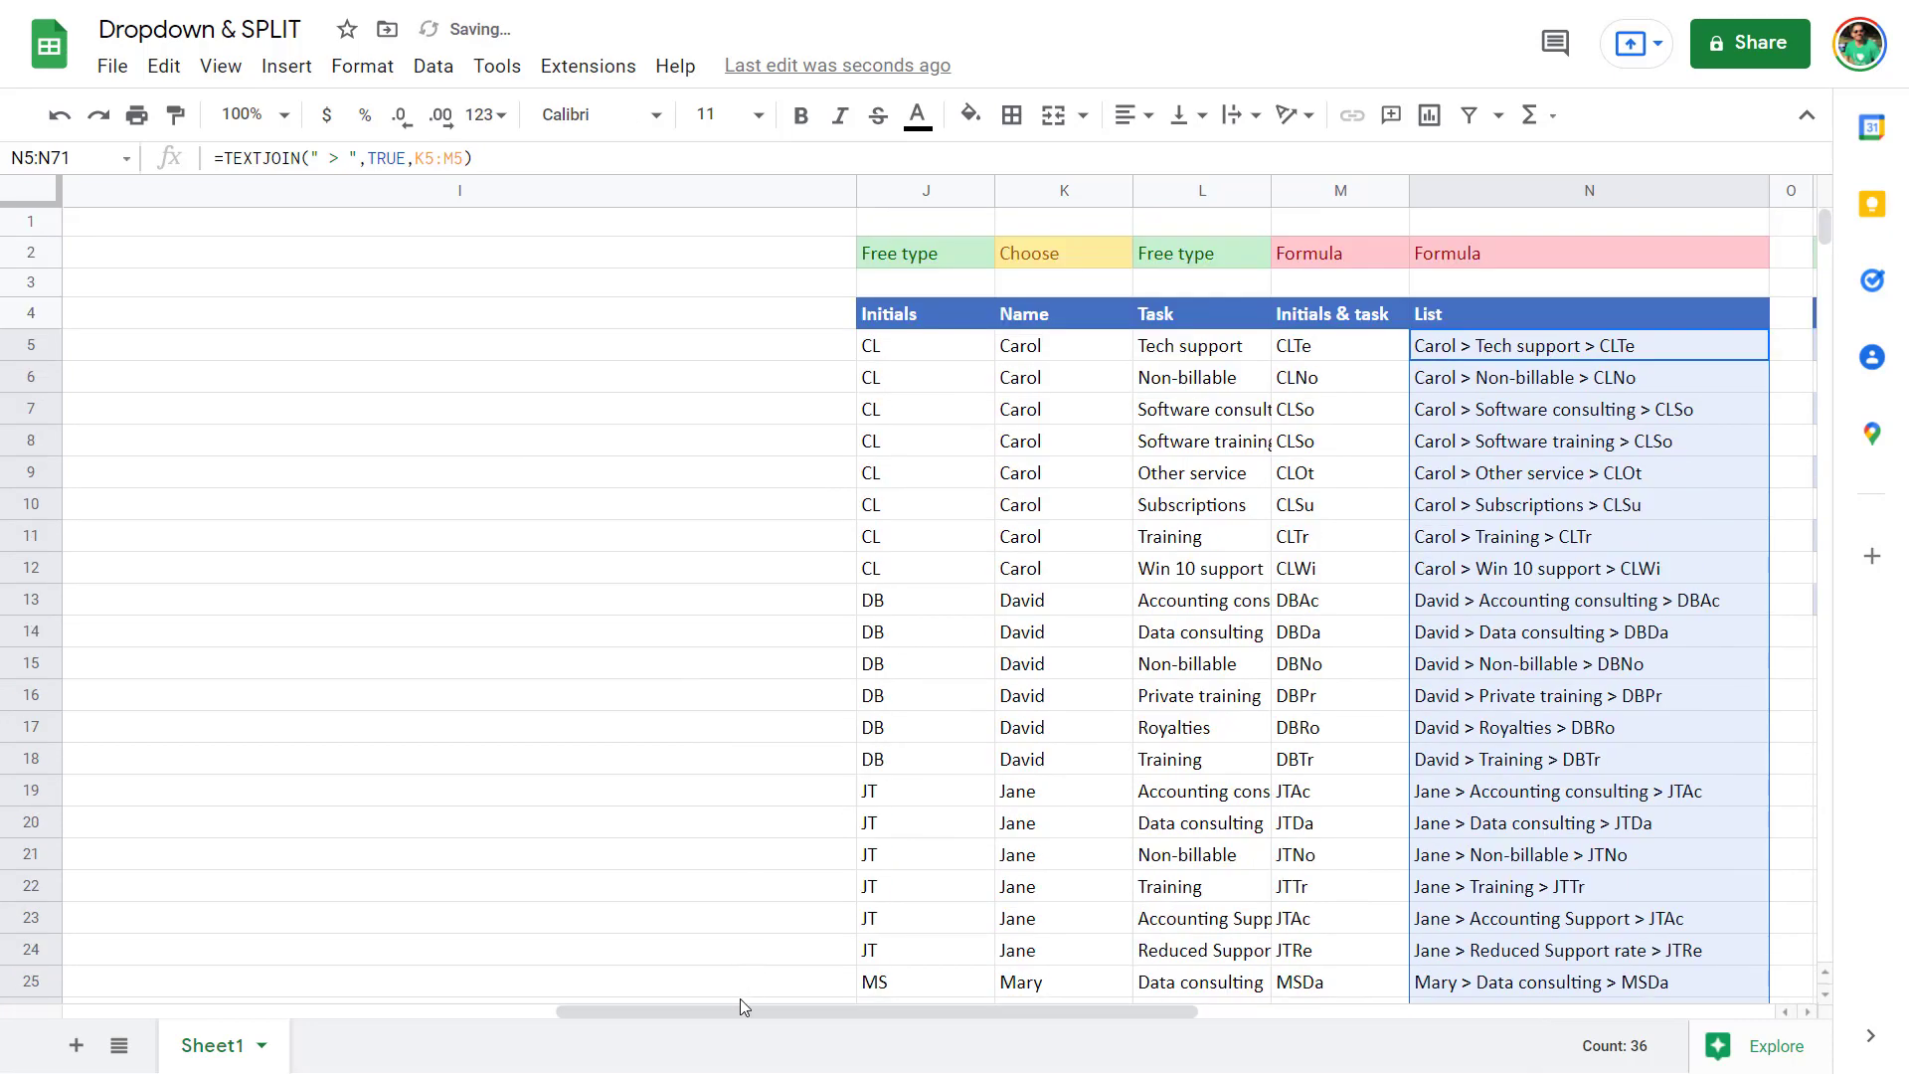
left_click_drag(740, 1009, 245, 1009)
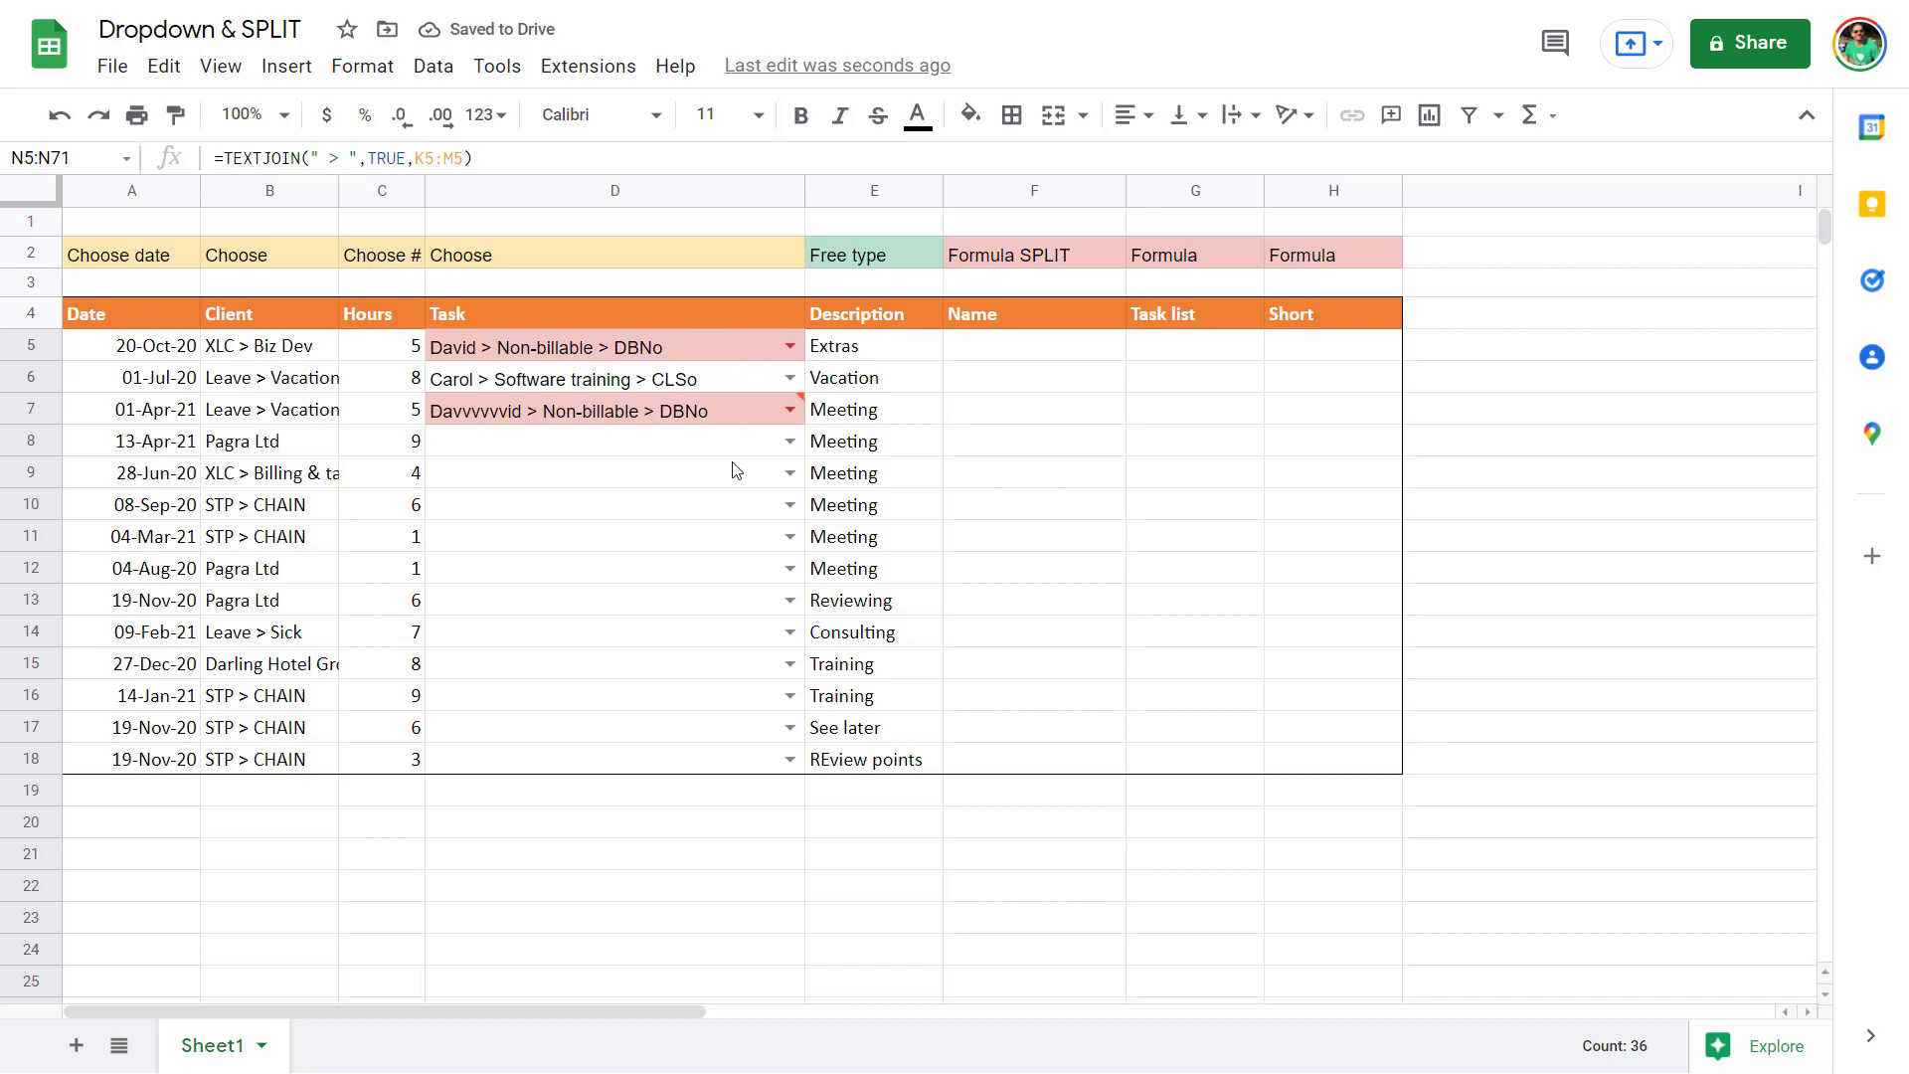
Fill D8–D10 with David > Accounting consulting > DBAc, Carol > Other service > CLOt, Harold > Data consulting > HRDa
left_click(700, 447)
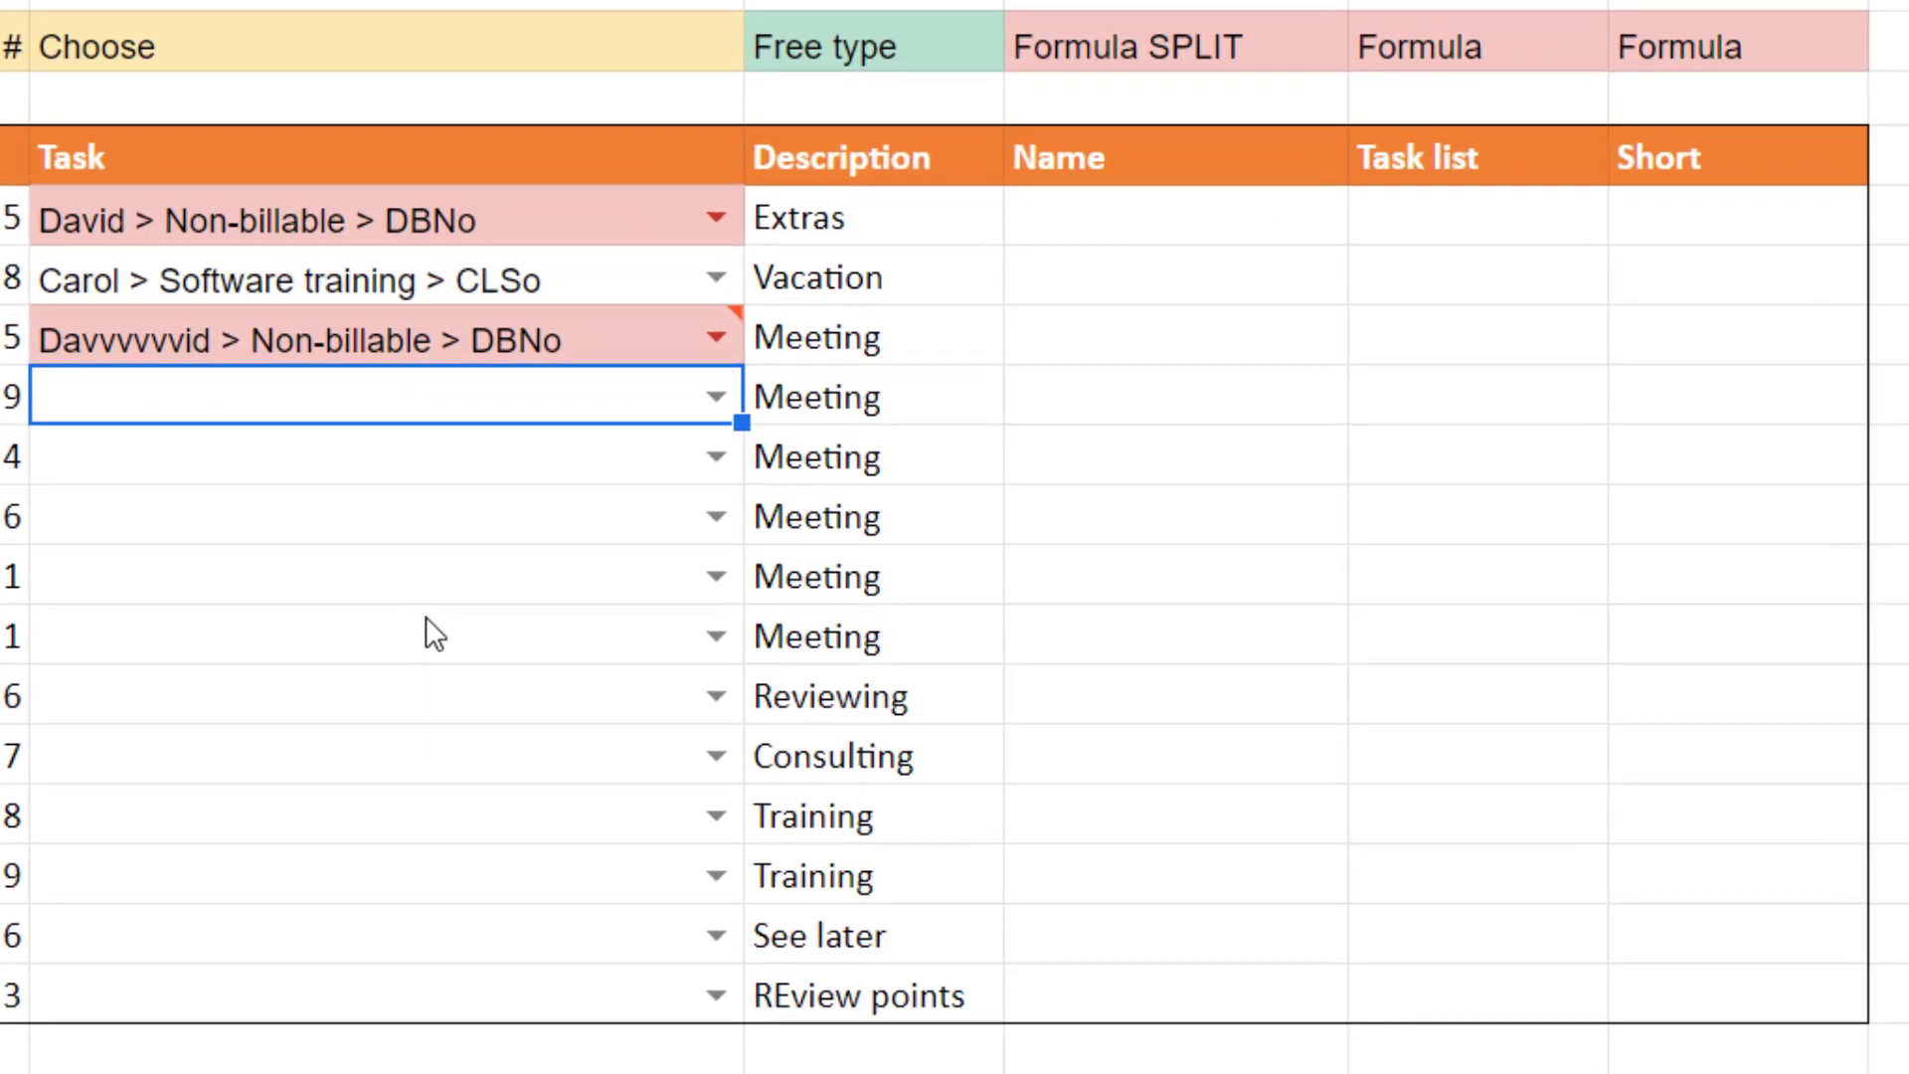
type("dba")
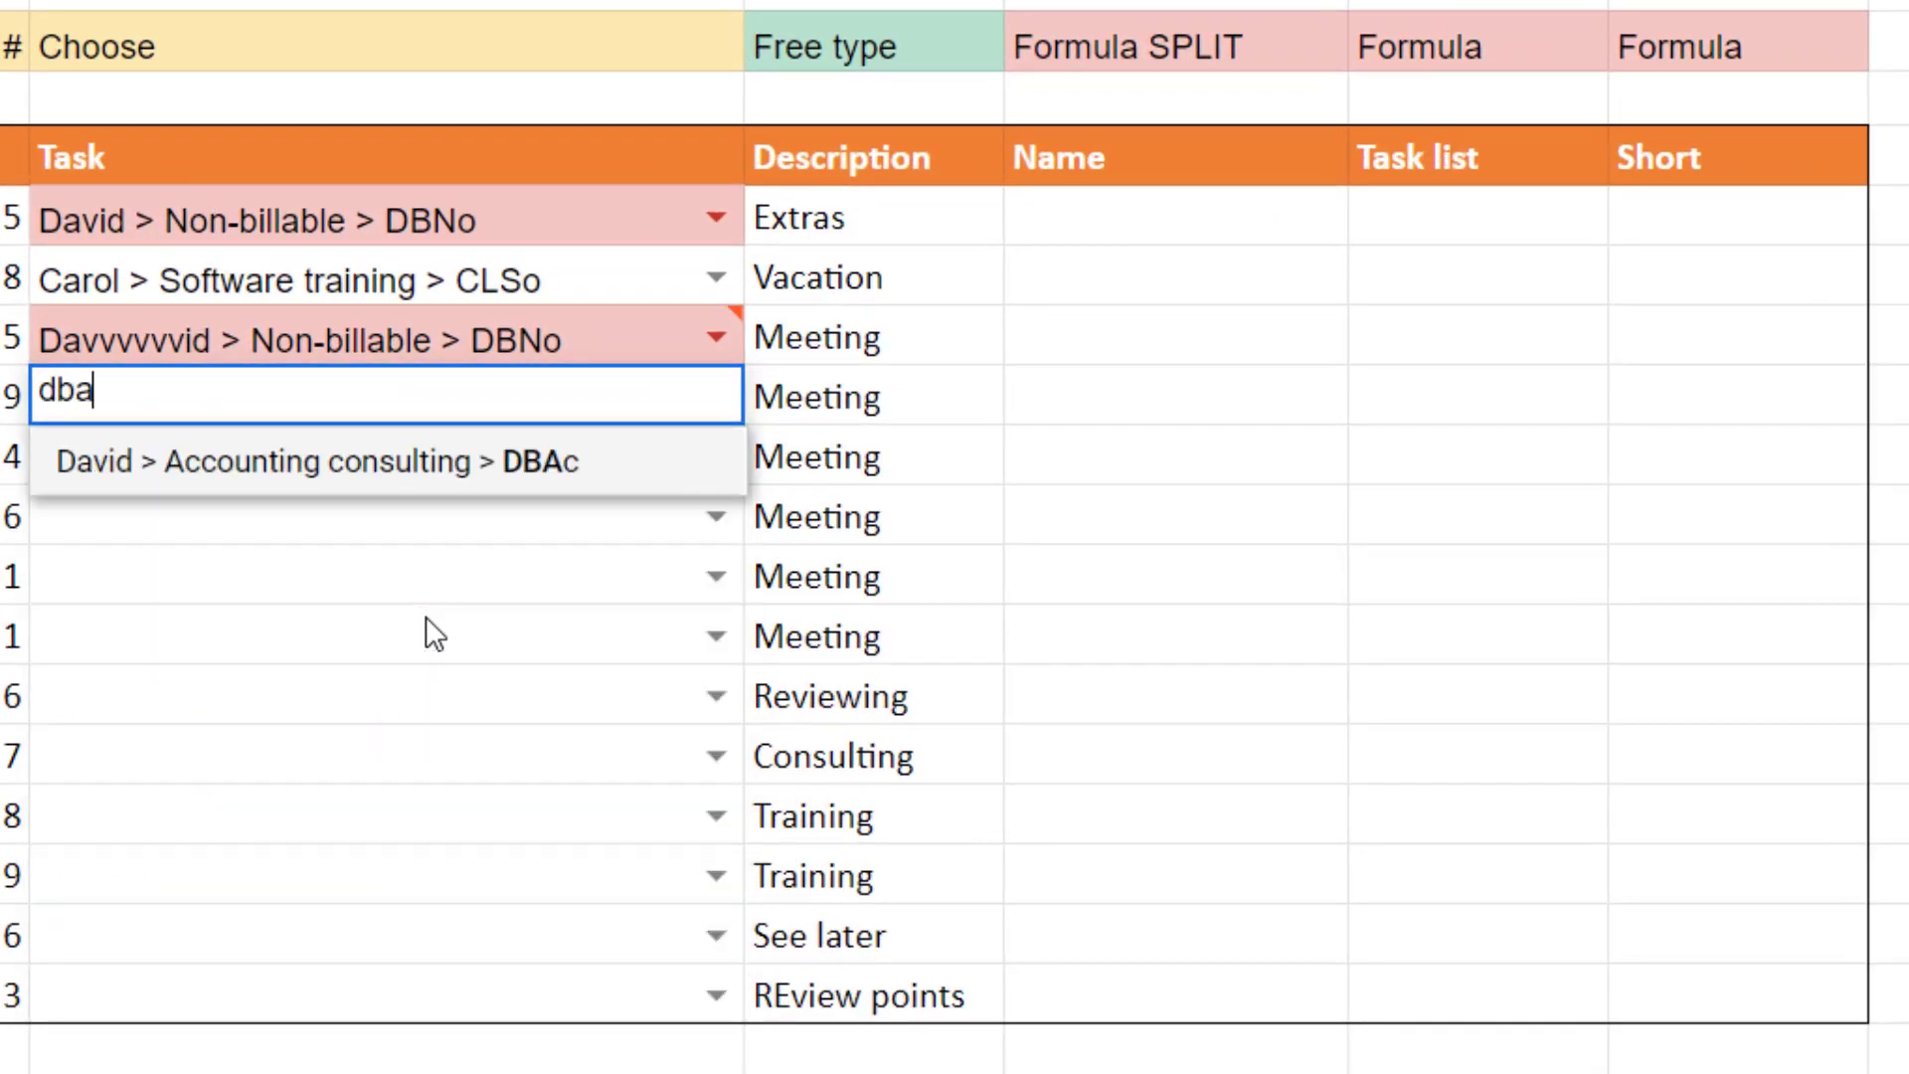
key("Return")
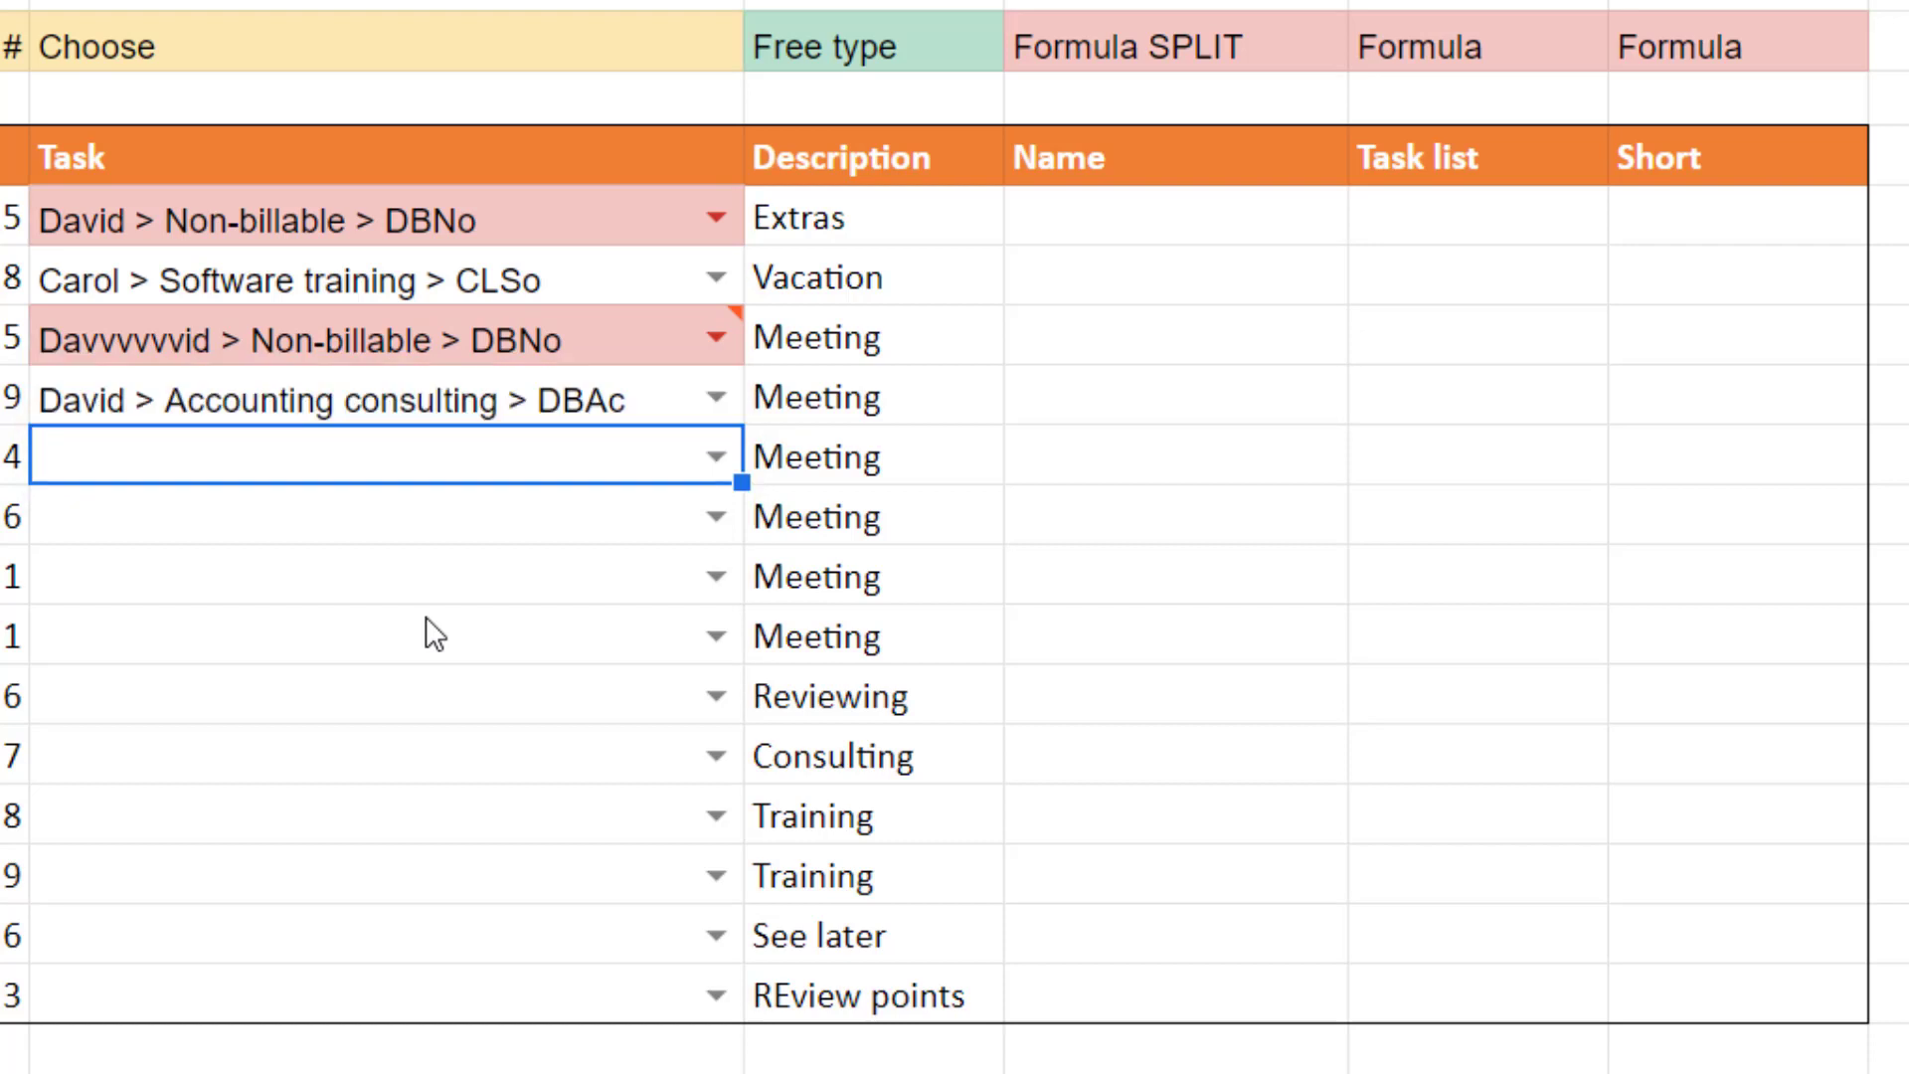
type("car")
key("Down")
key("Down")
key("Down")
key("Down")
key("Return")
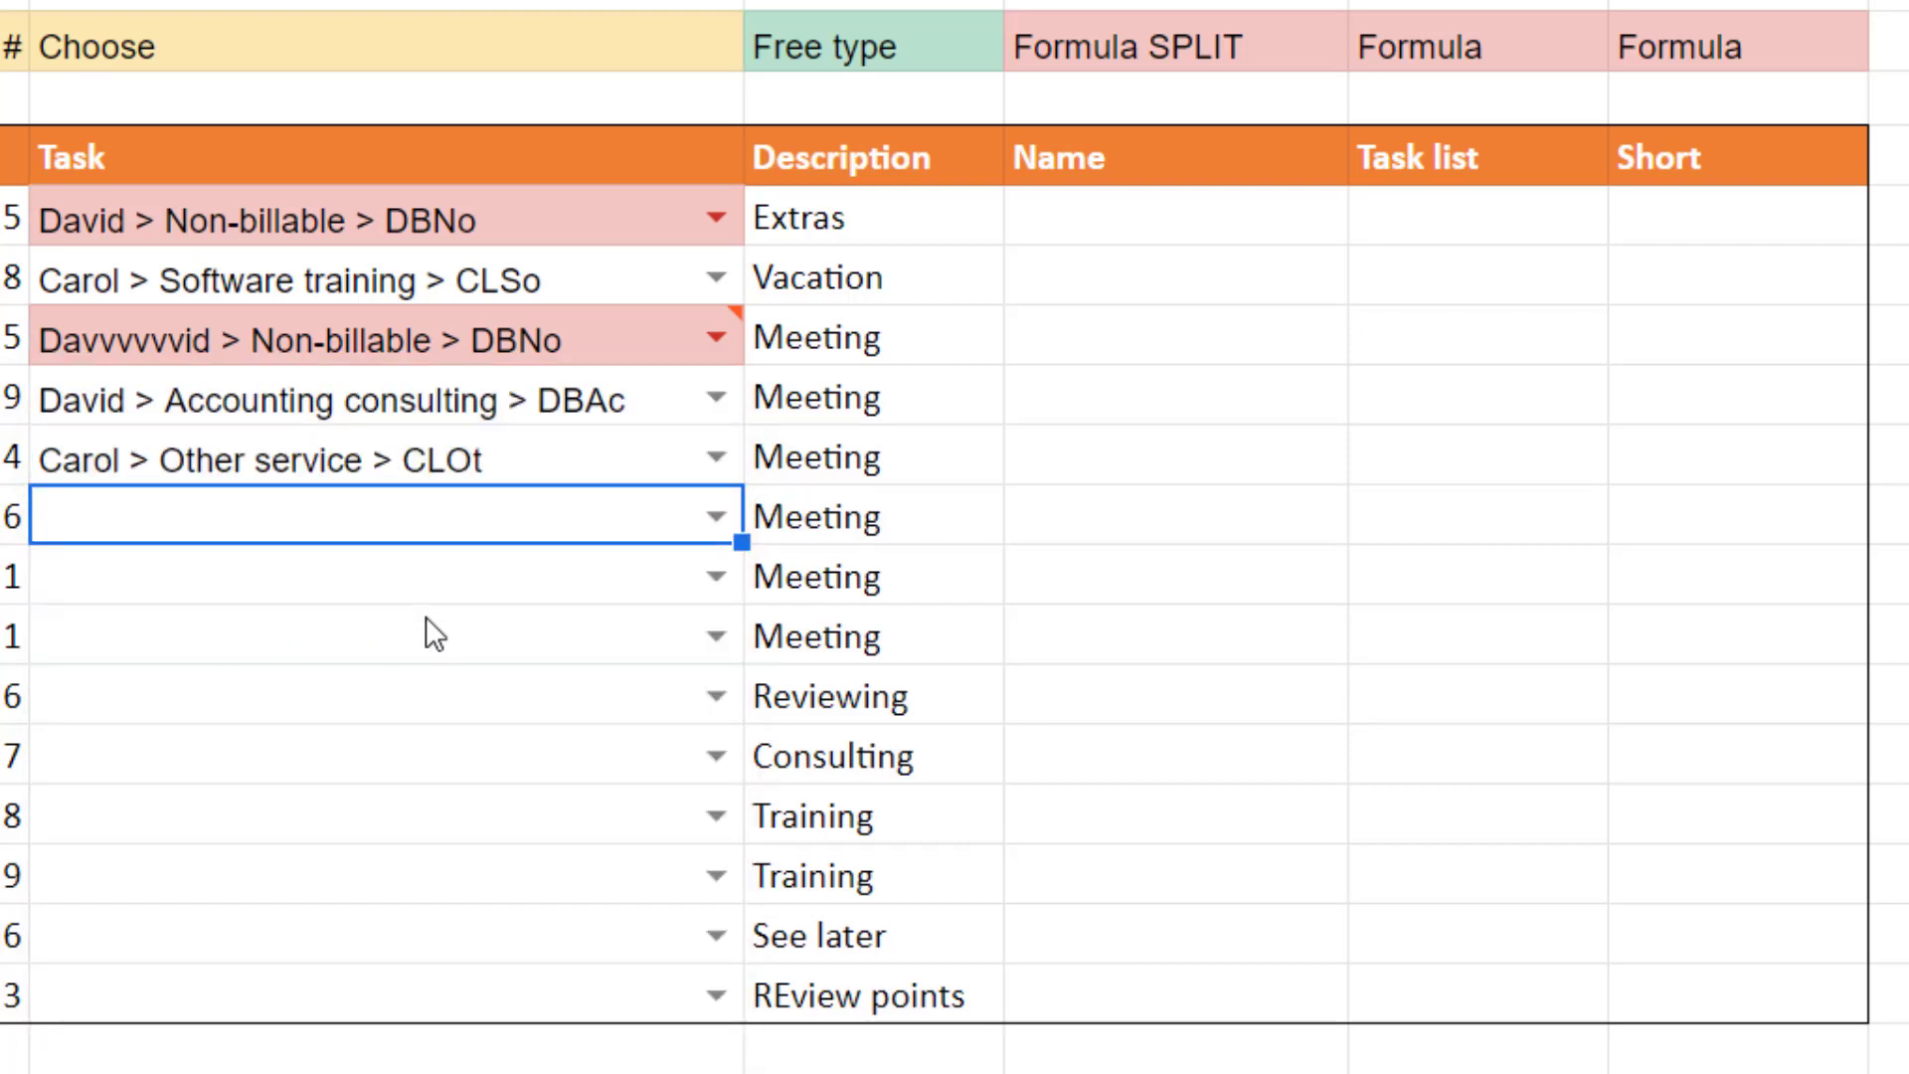
type("data")
key("Down")
key("Down")
key("Down")
key("Down")
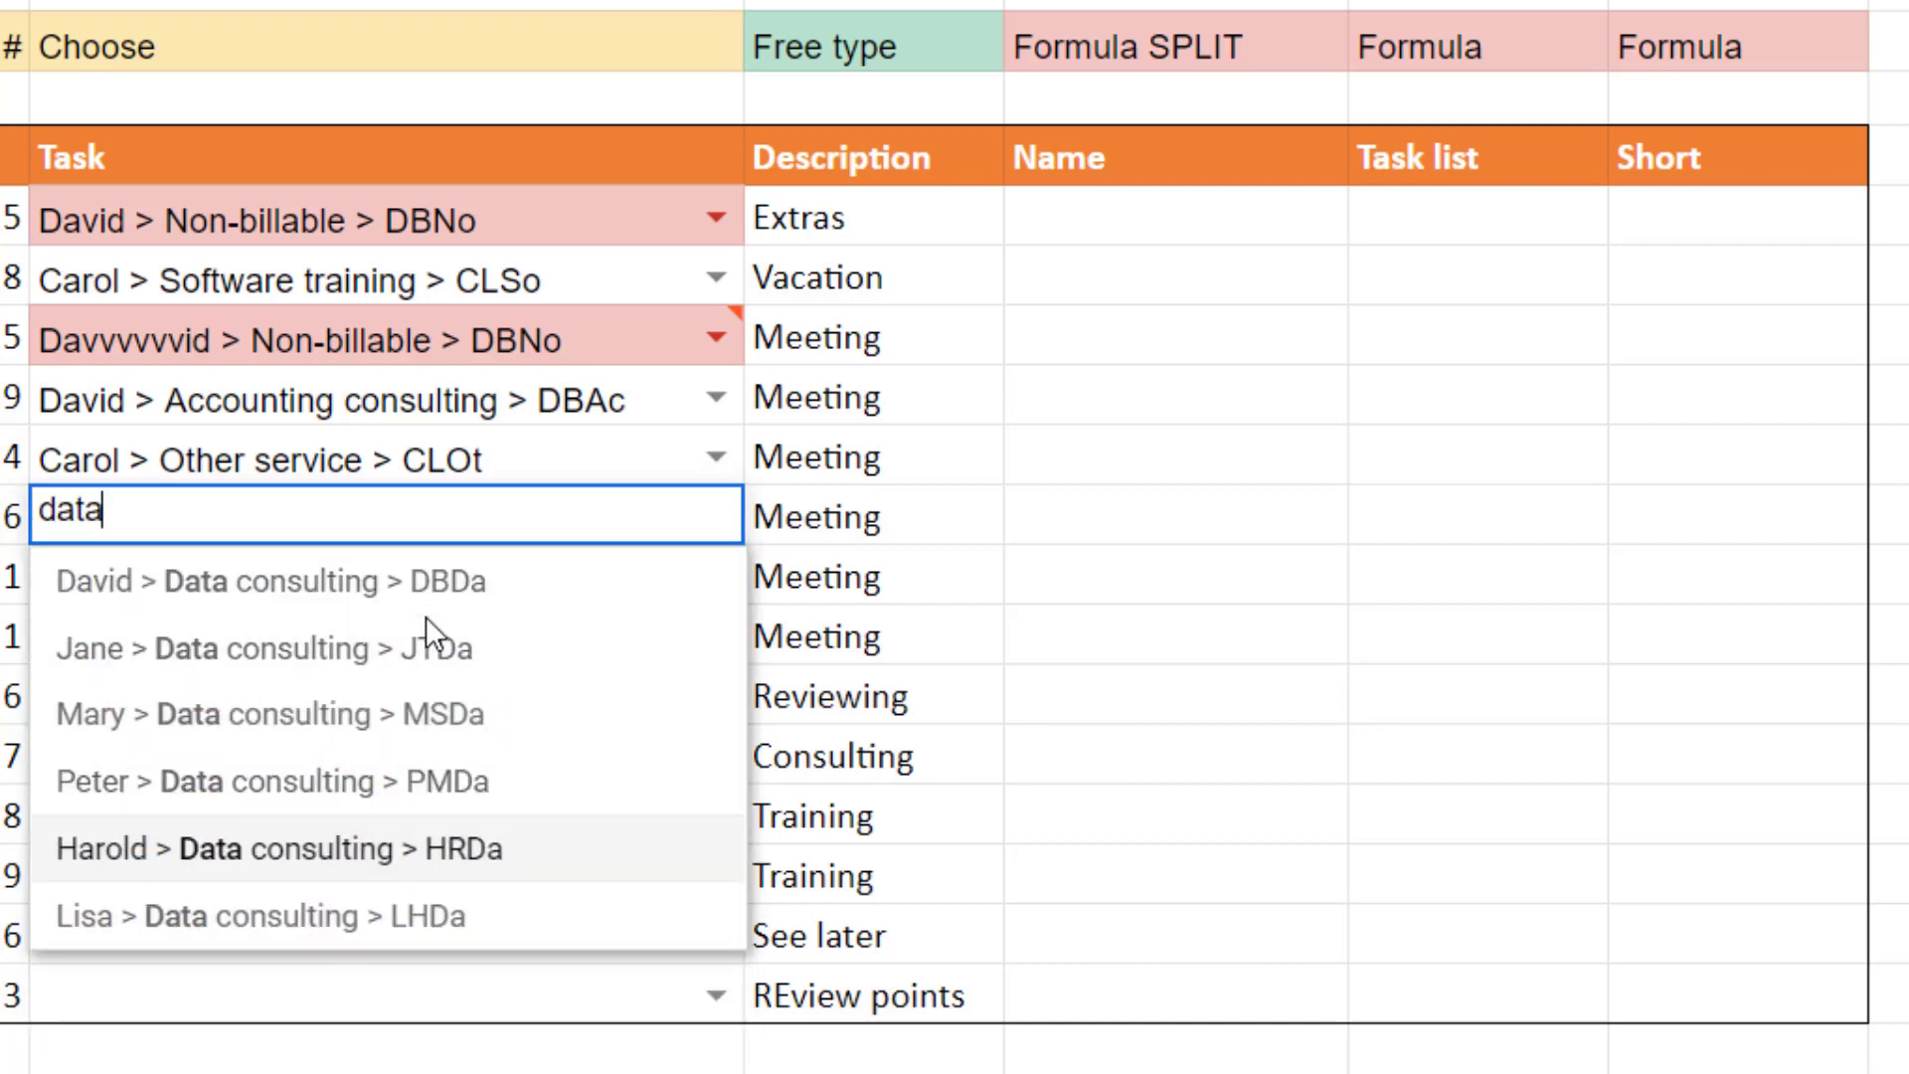
key("Return")
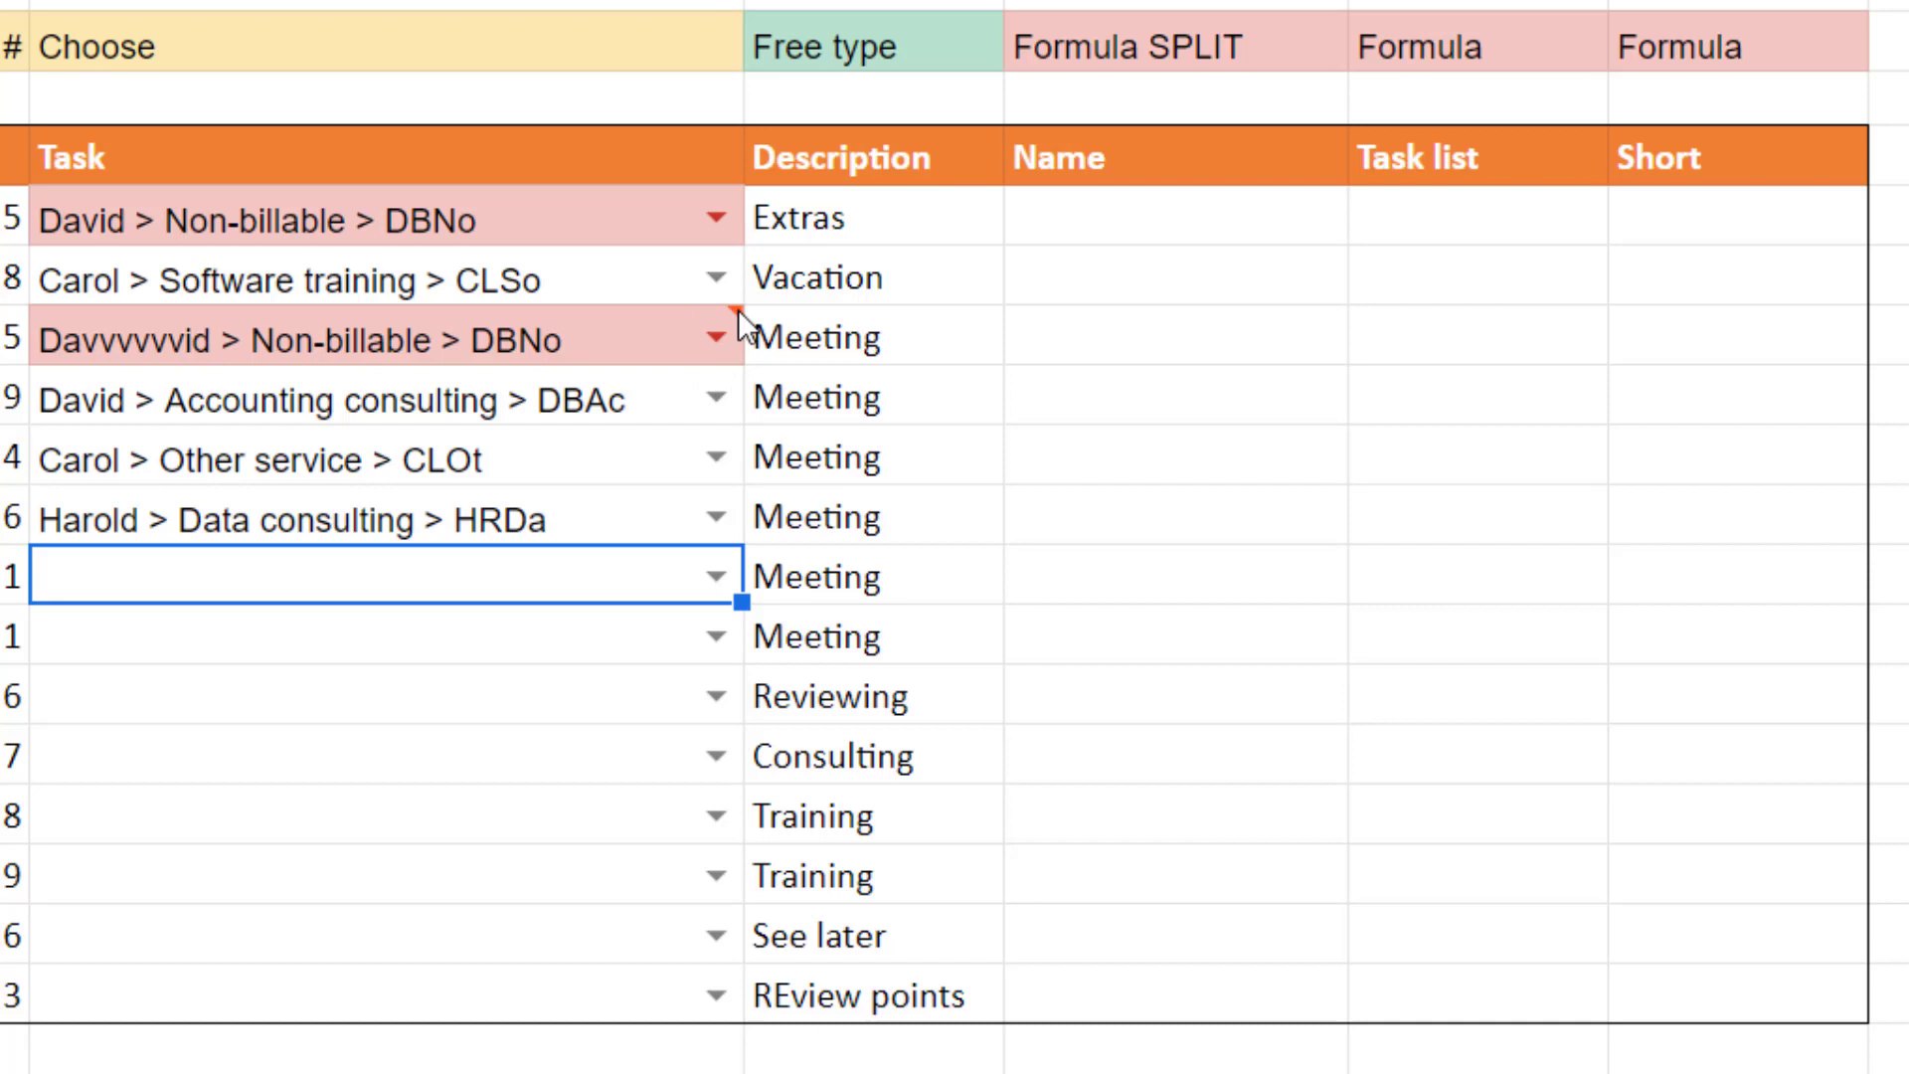
Replace the misspelled Davvvvvvid task in D7 with David > Non-billable > DBNo
mouse_move(710, 322)
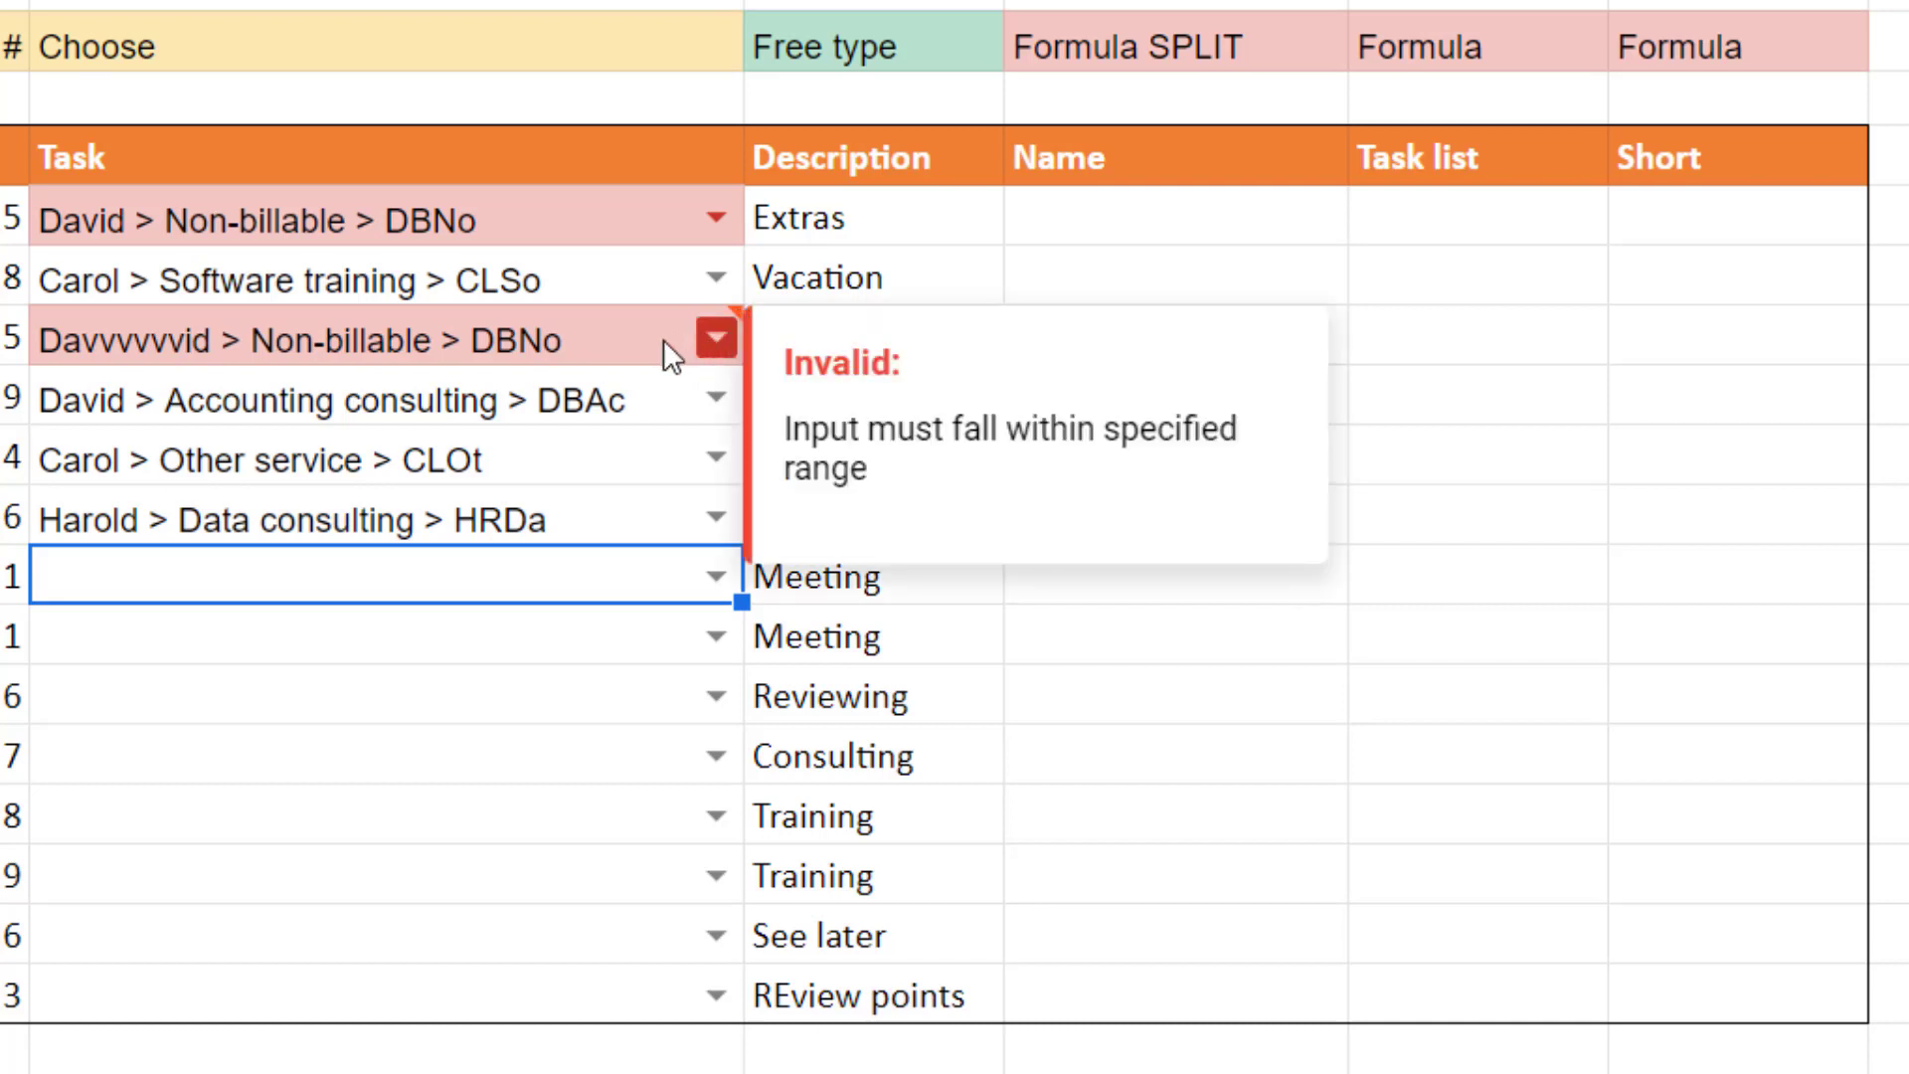
left_click(92, 343)
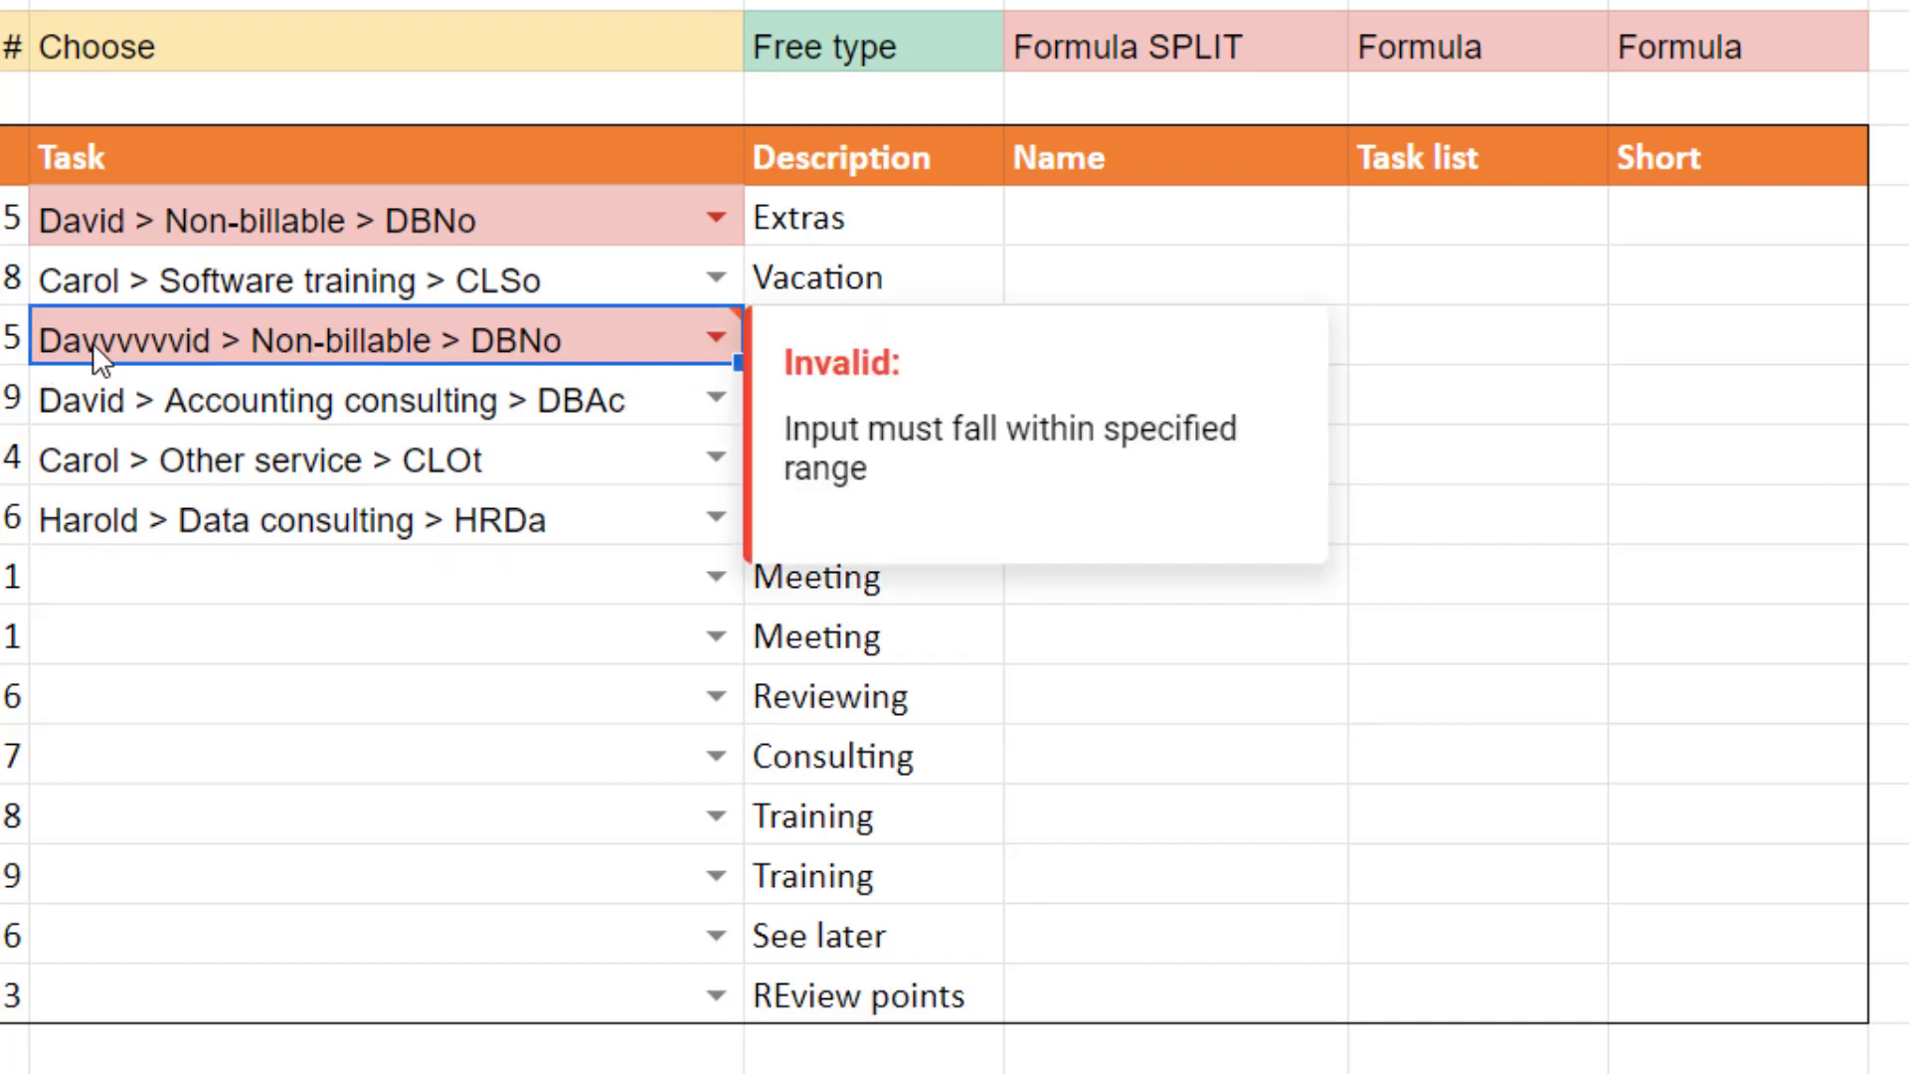
type("david")
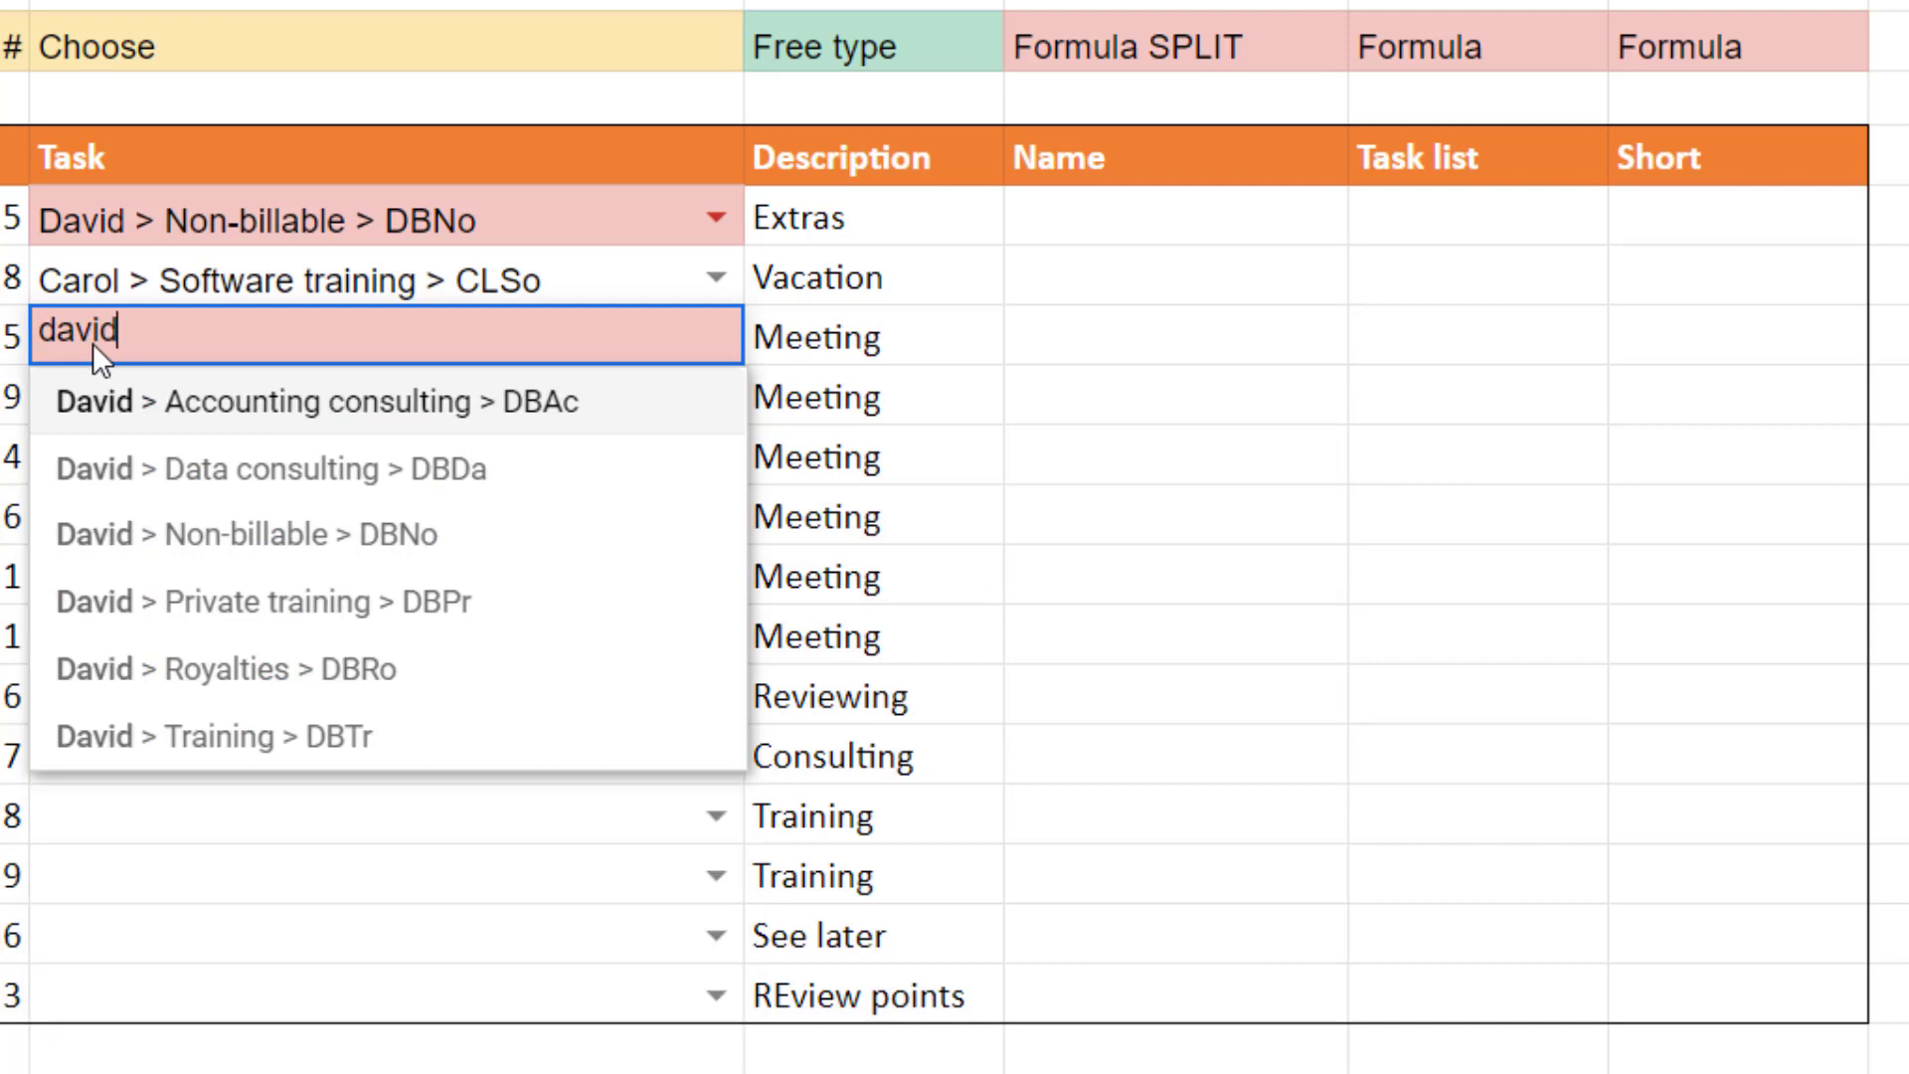
key("Down")
key("Down")
key("Down")
key("Down")
key("Down")
key("Up")
key("Up")
key("Up")
key("Return")
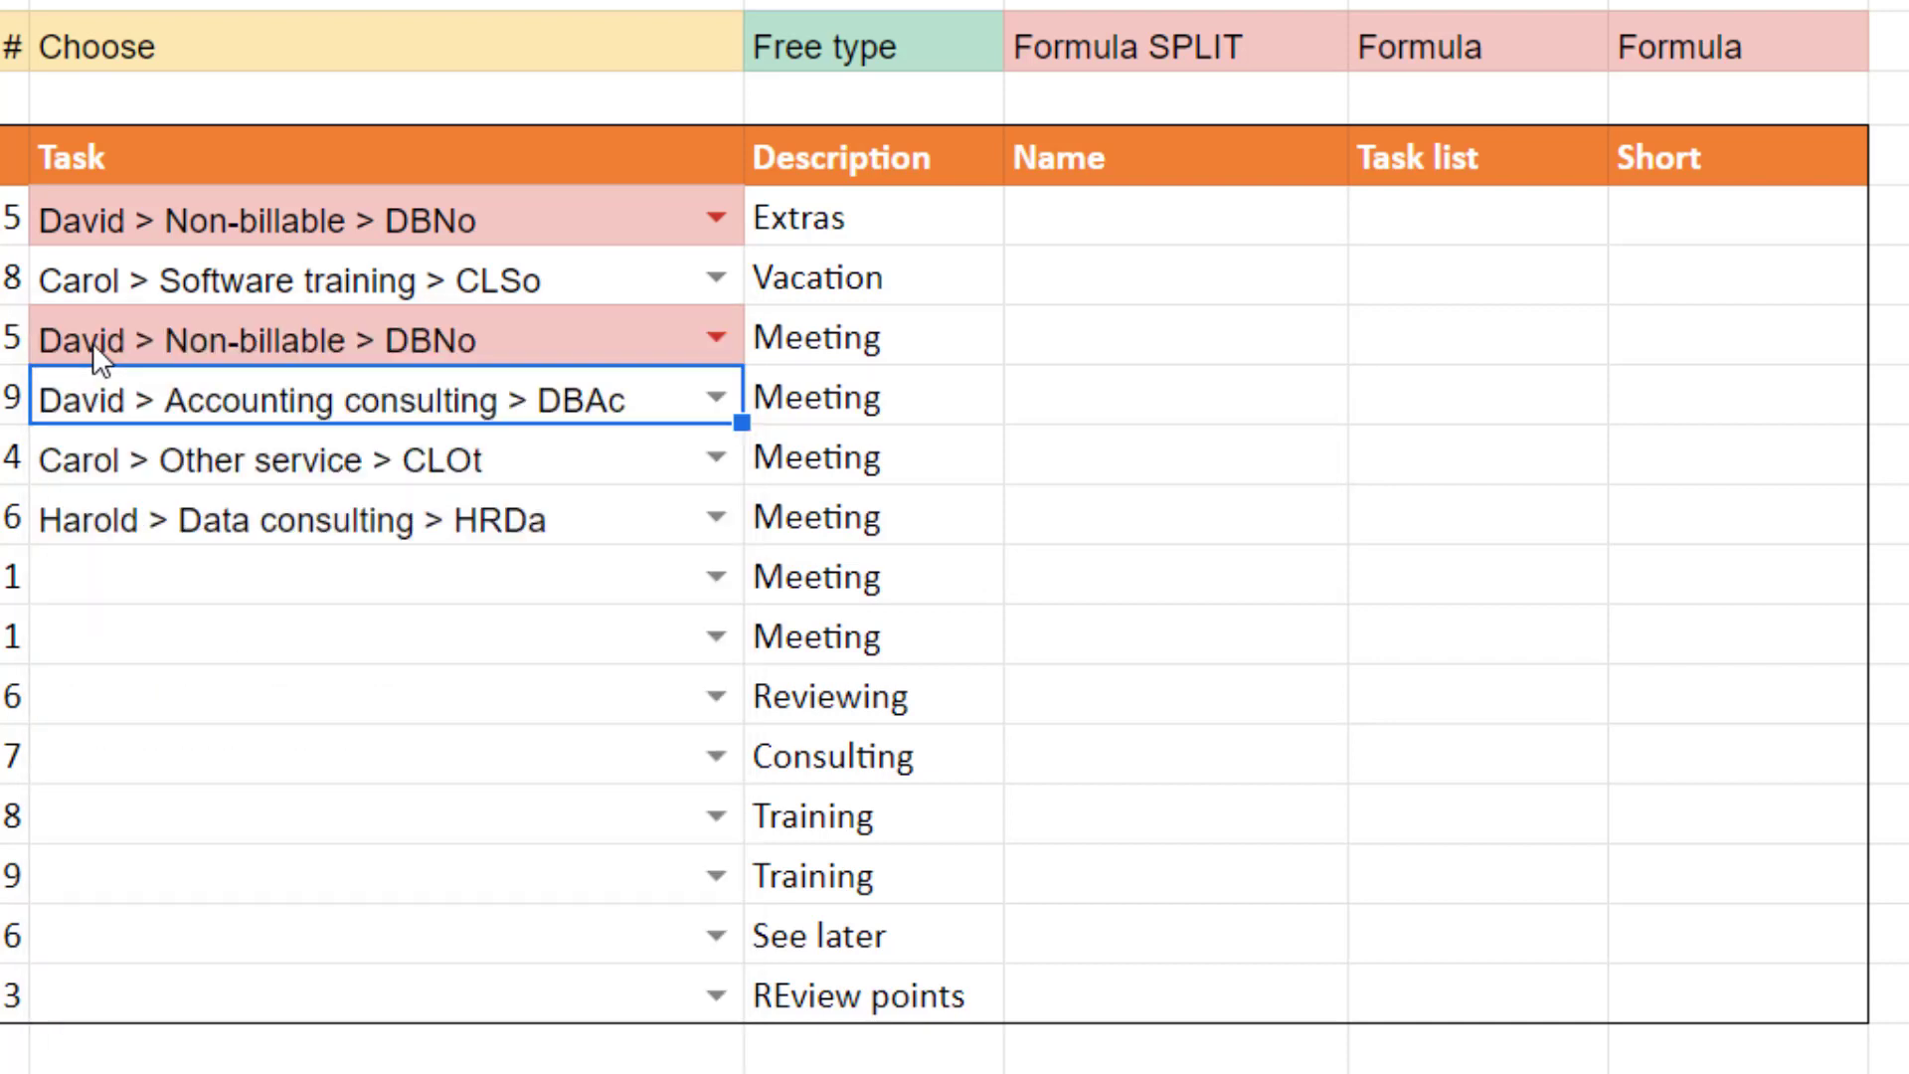
Enter =SPLIT(D5," > ") in Name cell F5
key("Right")
key("Right")
key("Up")
key("Up")
key("Up")
type("=s")
key("Tab")
key("Left")
key("Left")
type(",\" > \"")
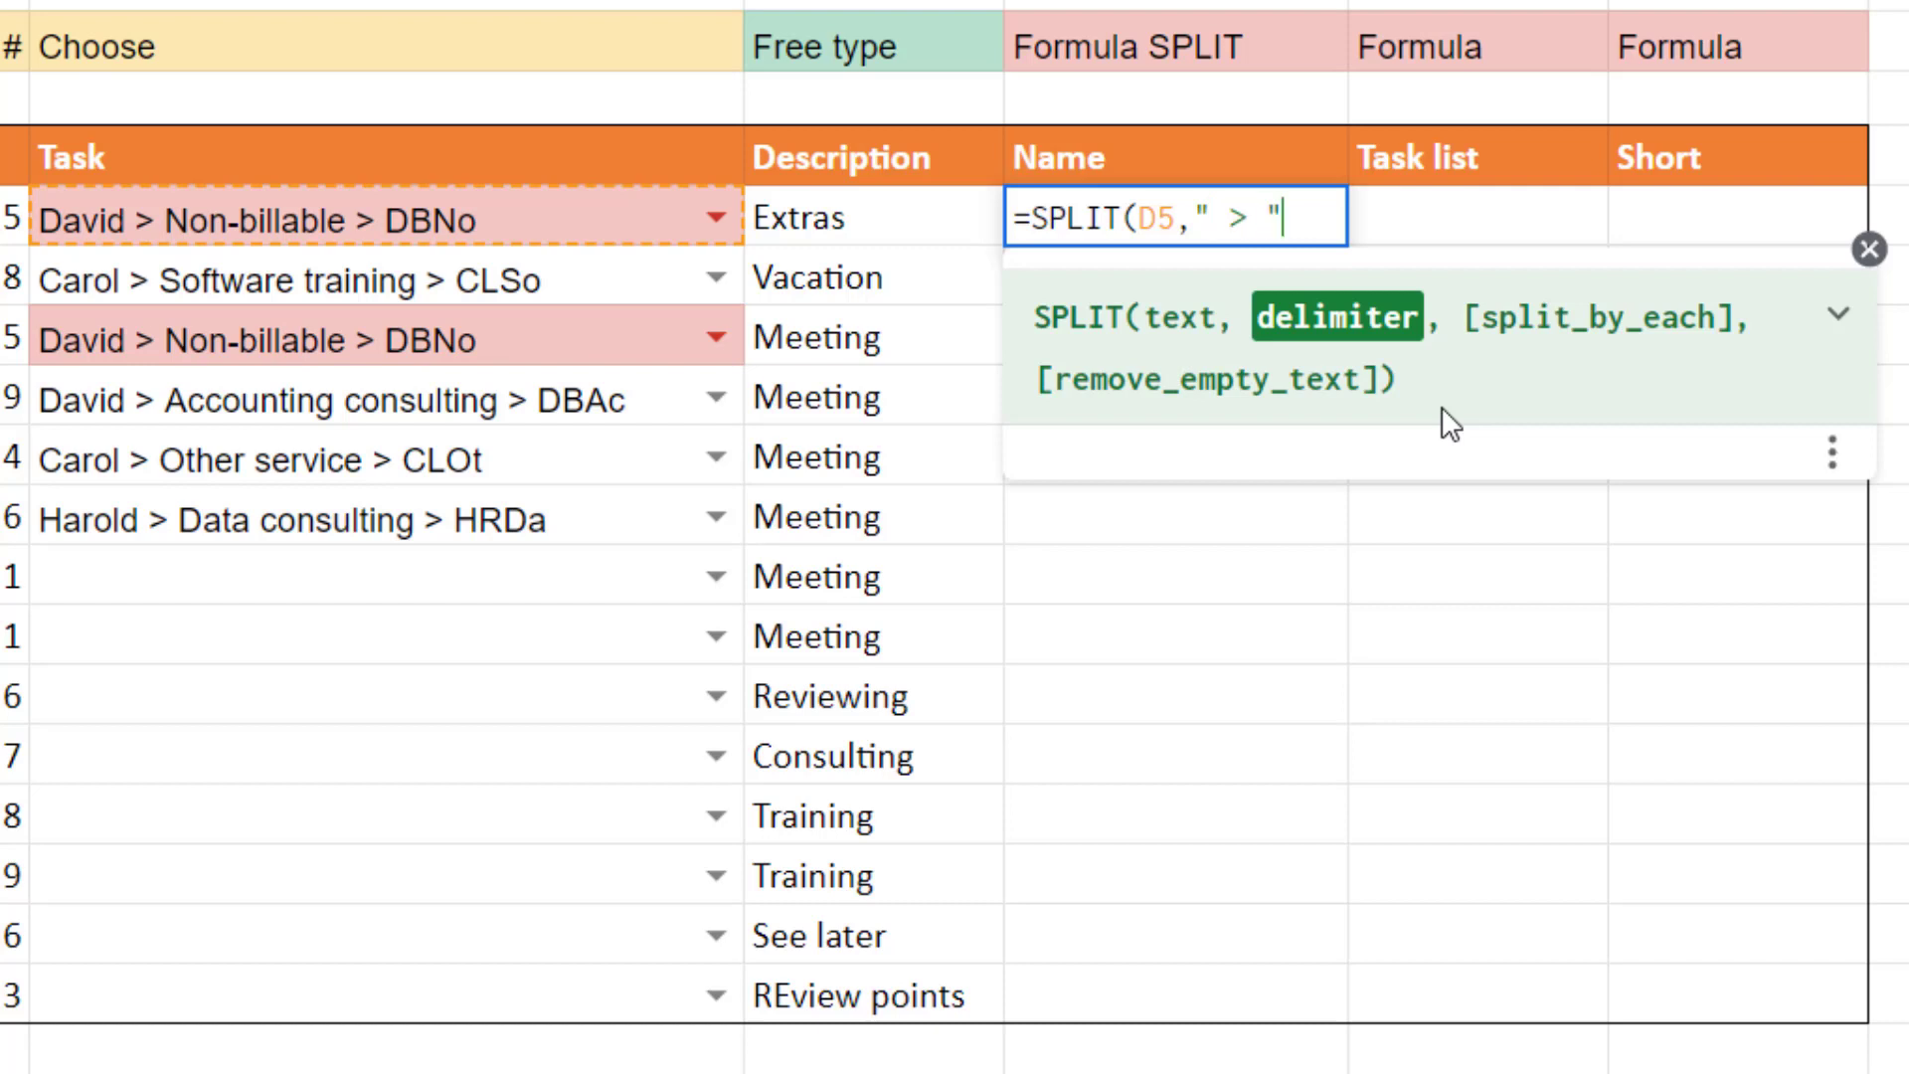
type(")")
key("Return")
key("Up")
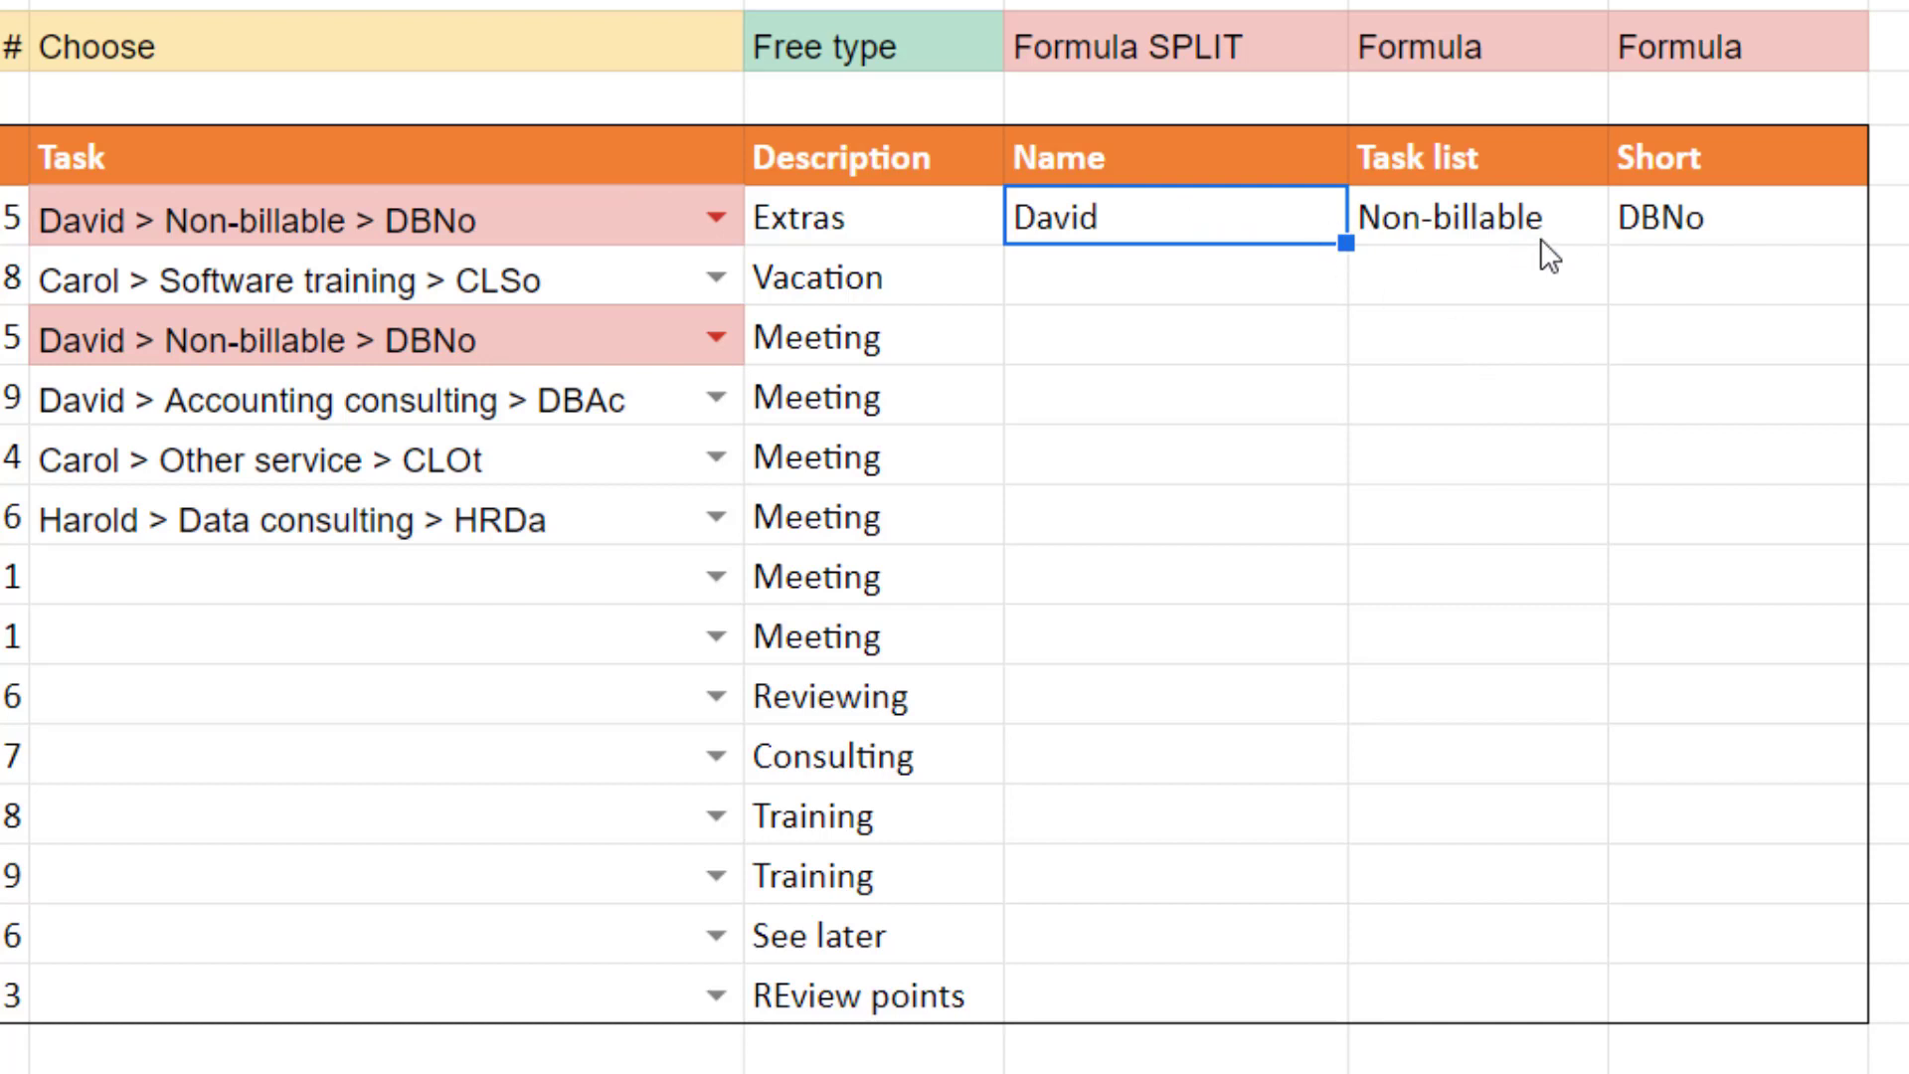
Test overwriting the Short cell with 'dsasd', then undo to restore DBNo
left_click(1695, 220)
type("dsasd")
key("Return")
key("Up")
key("ctrl+z")
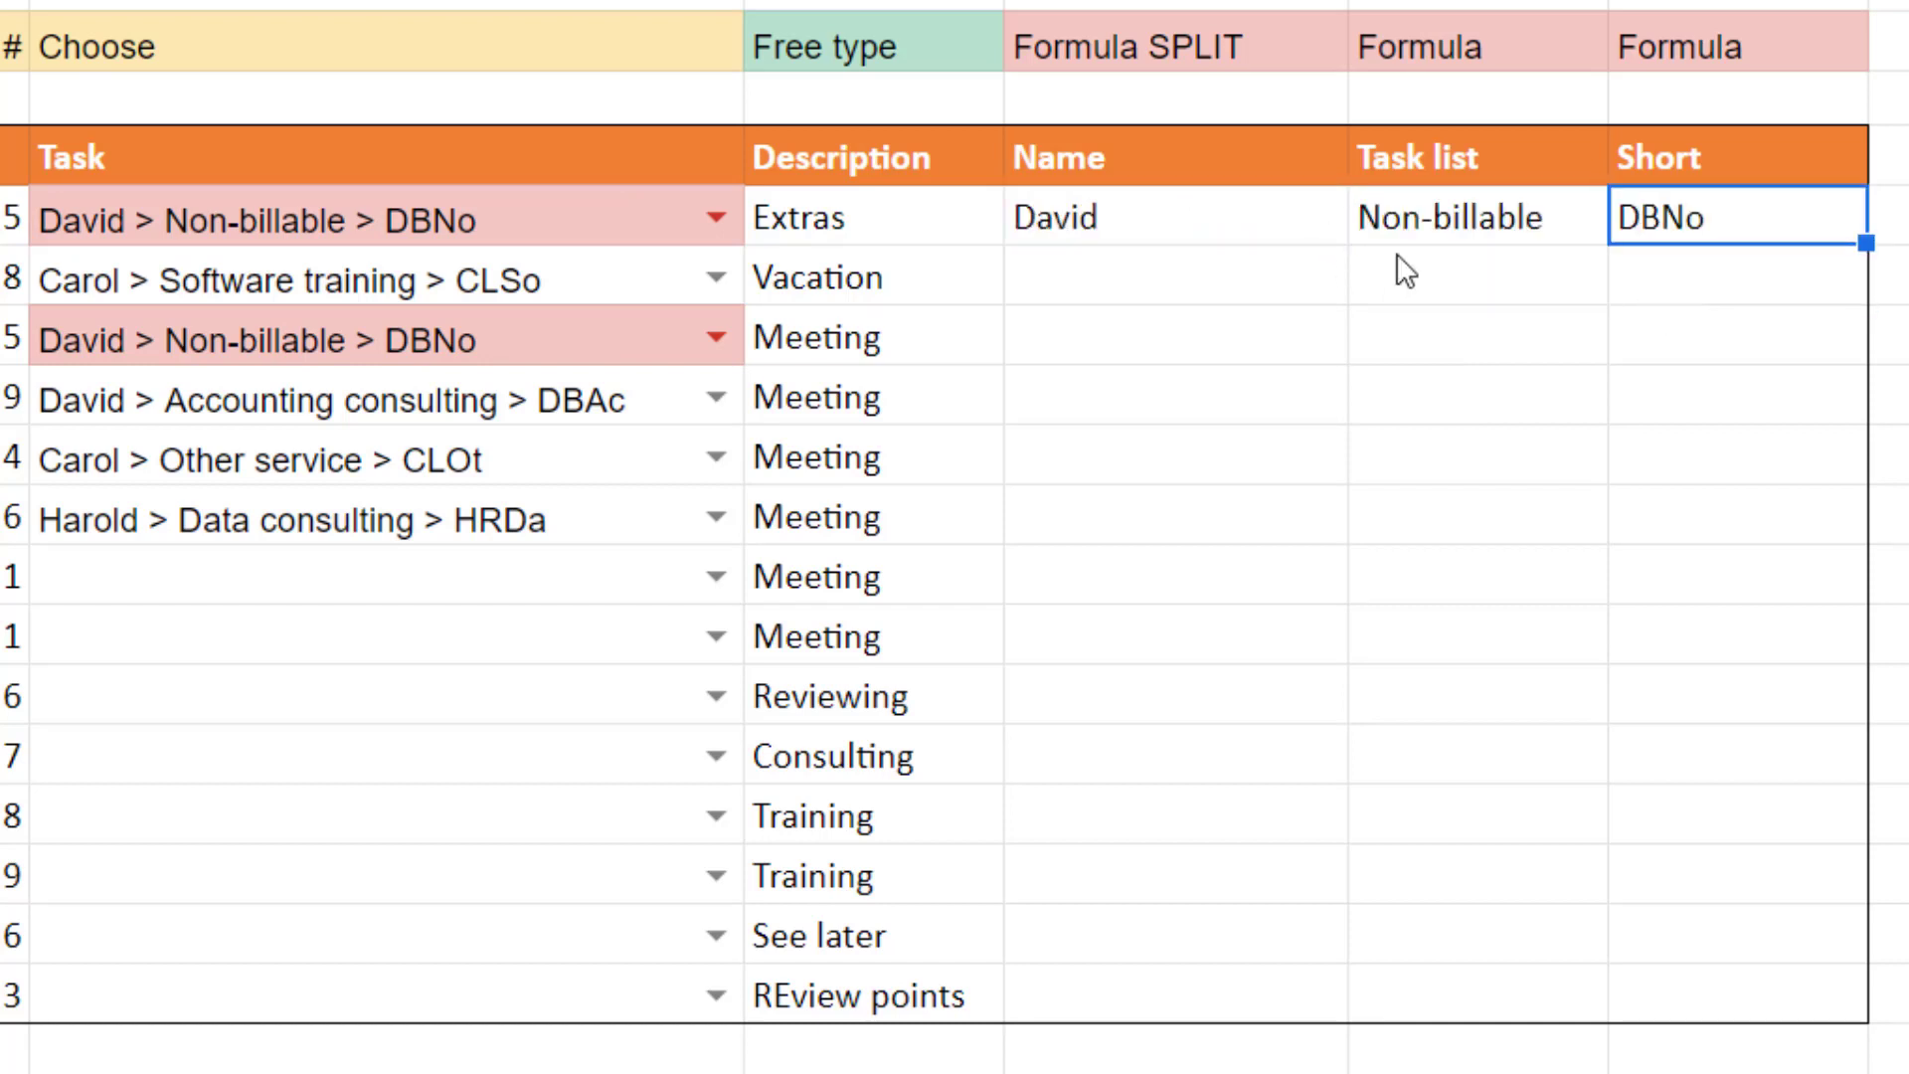
Fill the SPLIT formula down to F14 and inspect the #VALUE! errors on blank Task rows
left_click(1296, 224)
left_click_drag(1347, 243, 1334, 788)
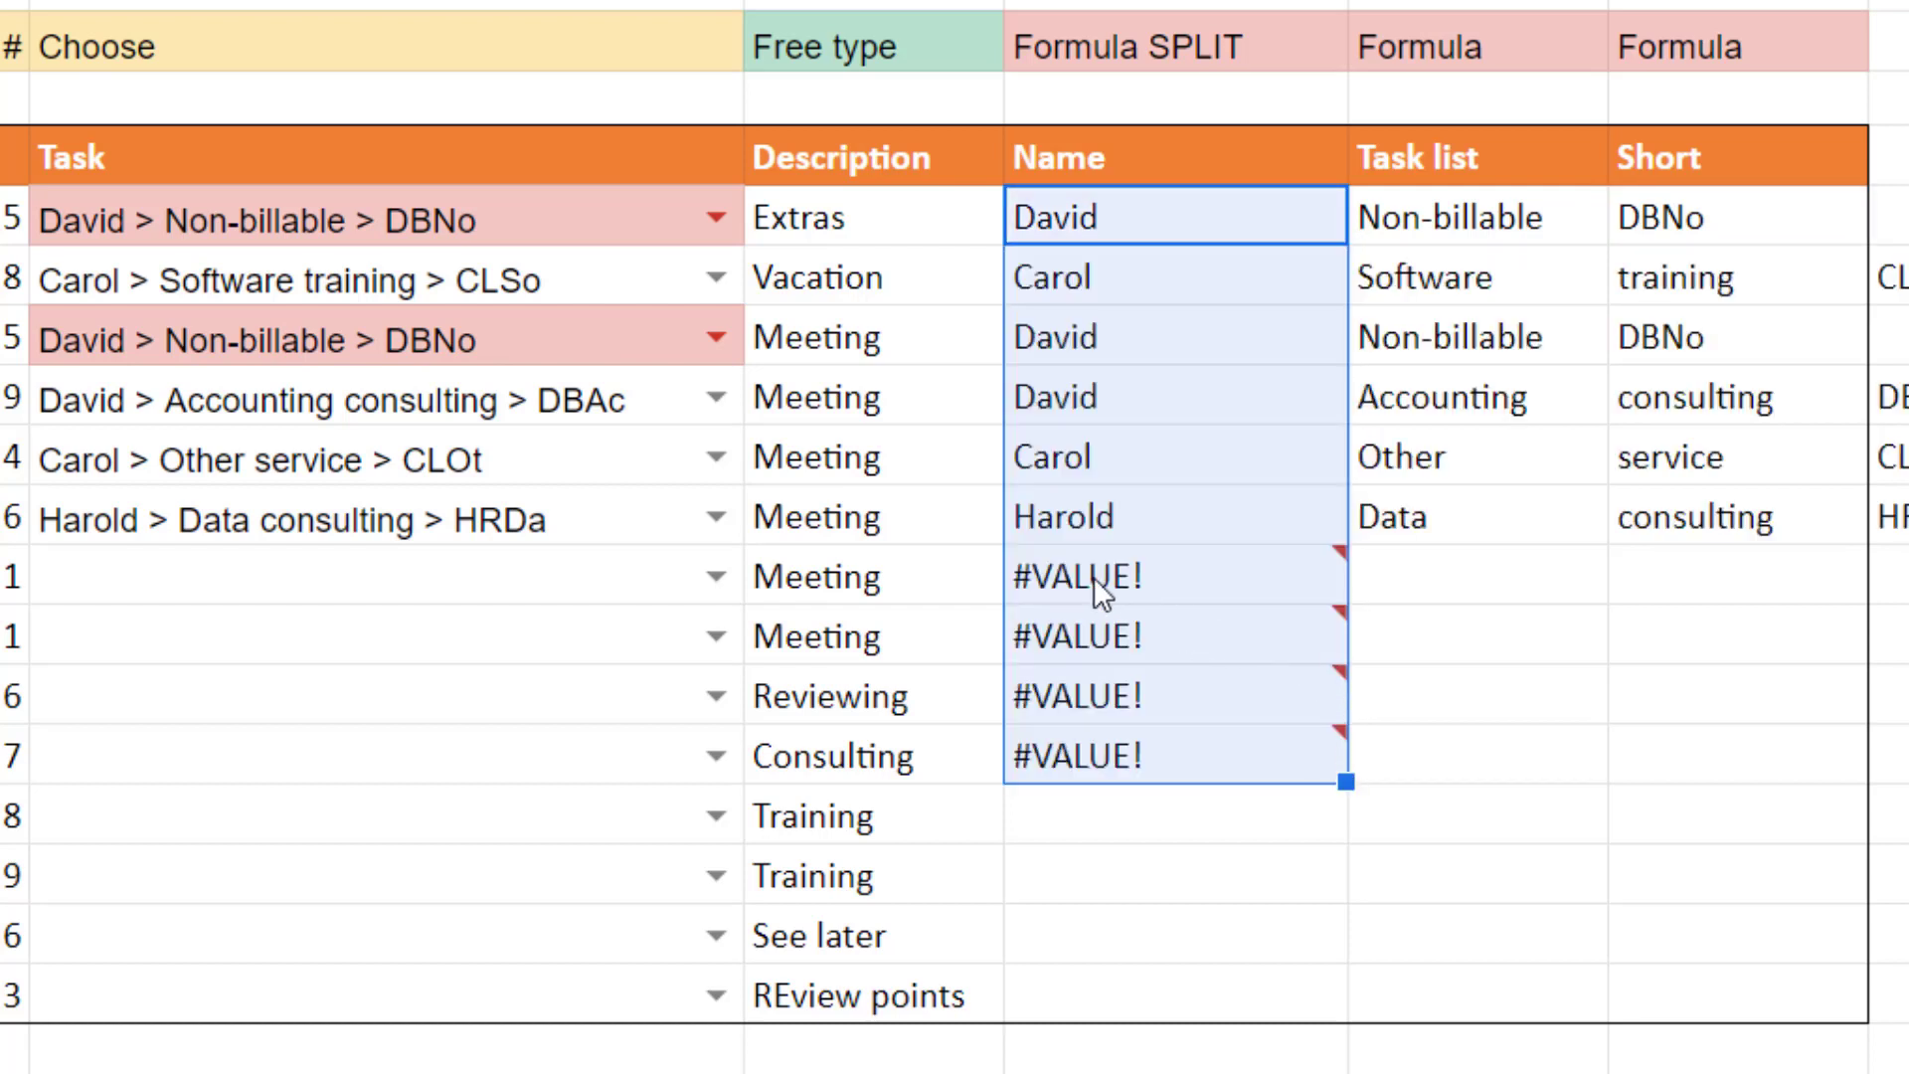
left_click(1090, 577)
left_click(1174, 647)
left_click(1198, 710)
key("Down")
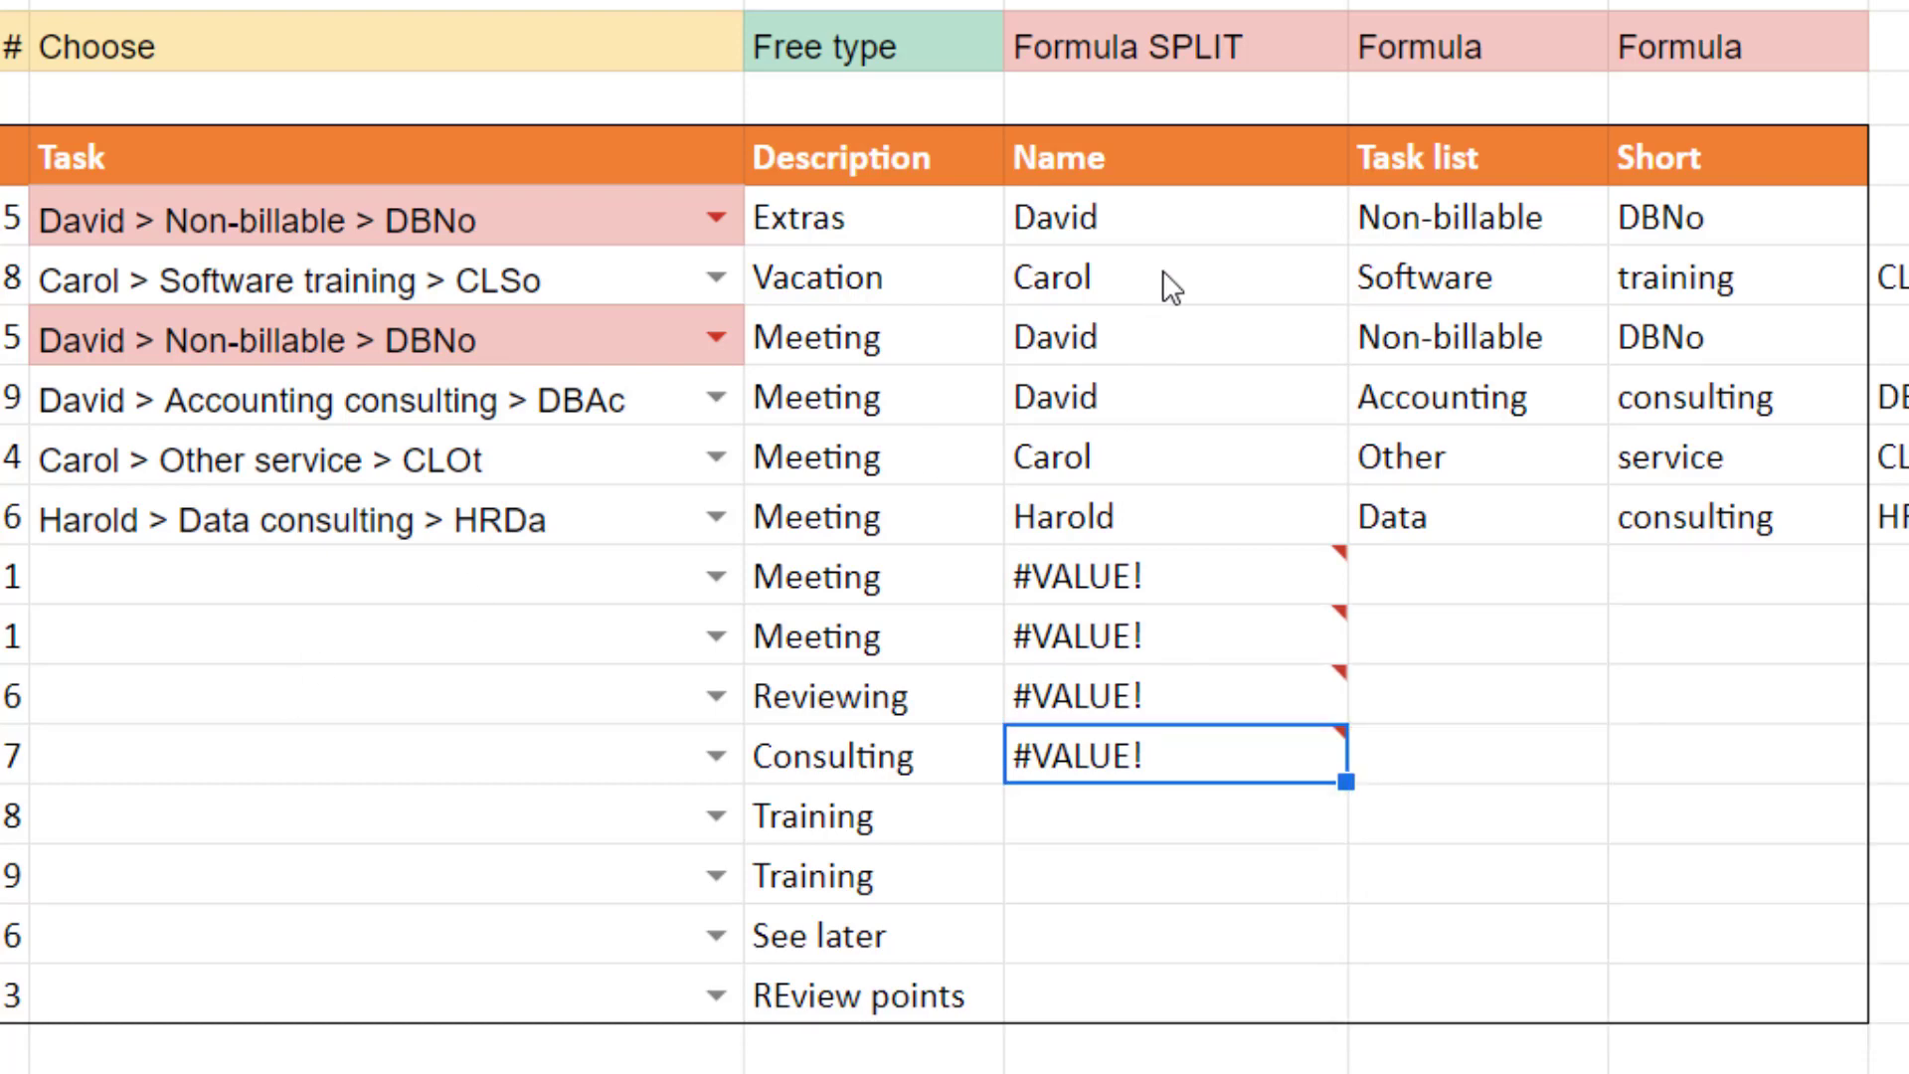
left_click(1163, 279)
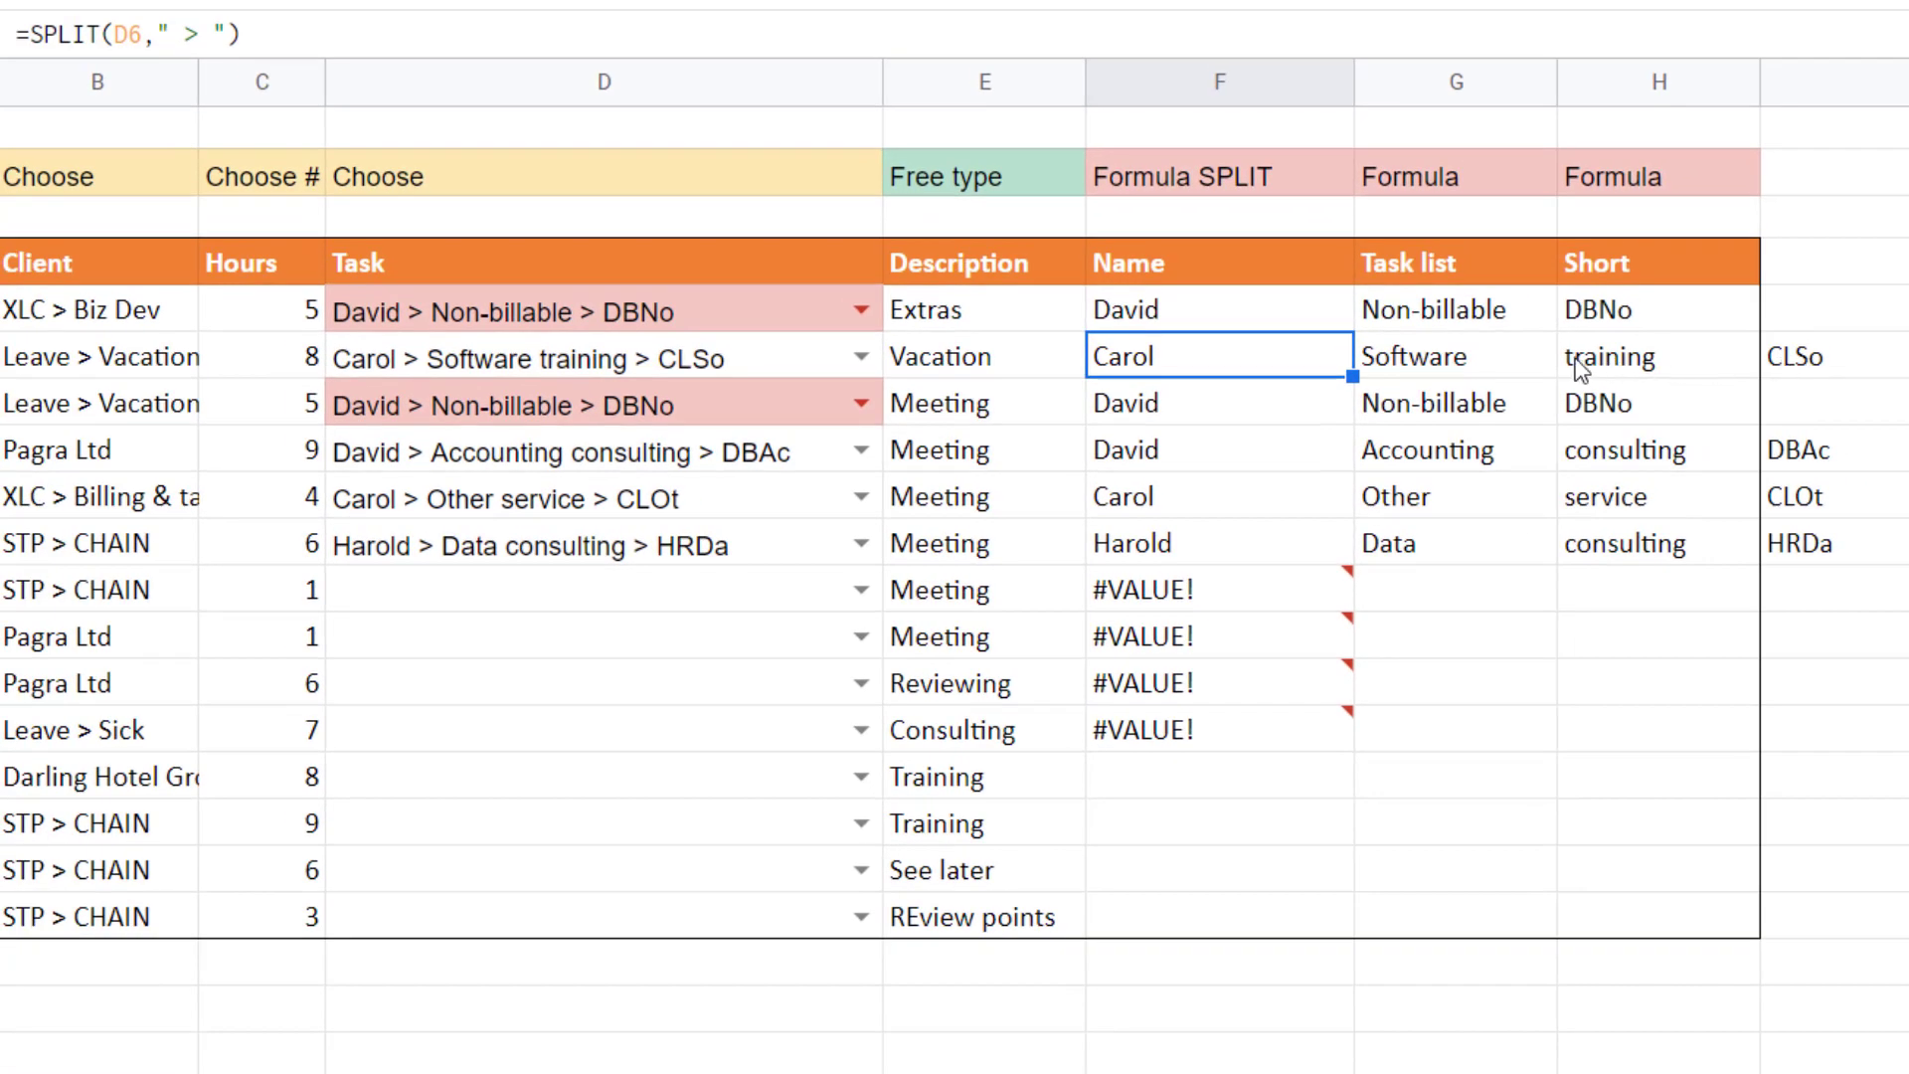
Change F5's formula to =SPLIT(D5," > ",FALSE)
left_click(1241, 316)
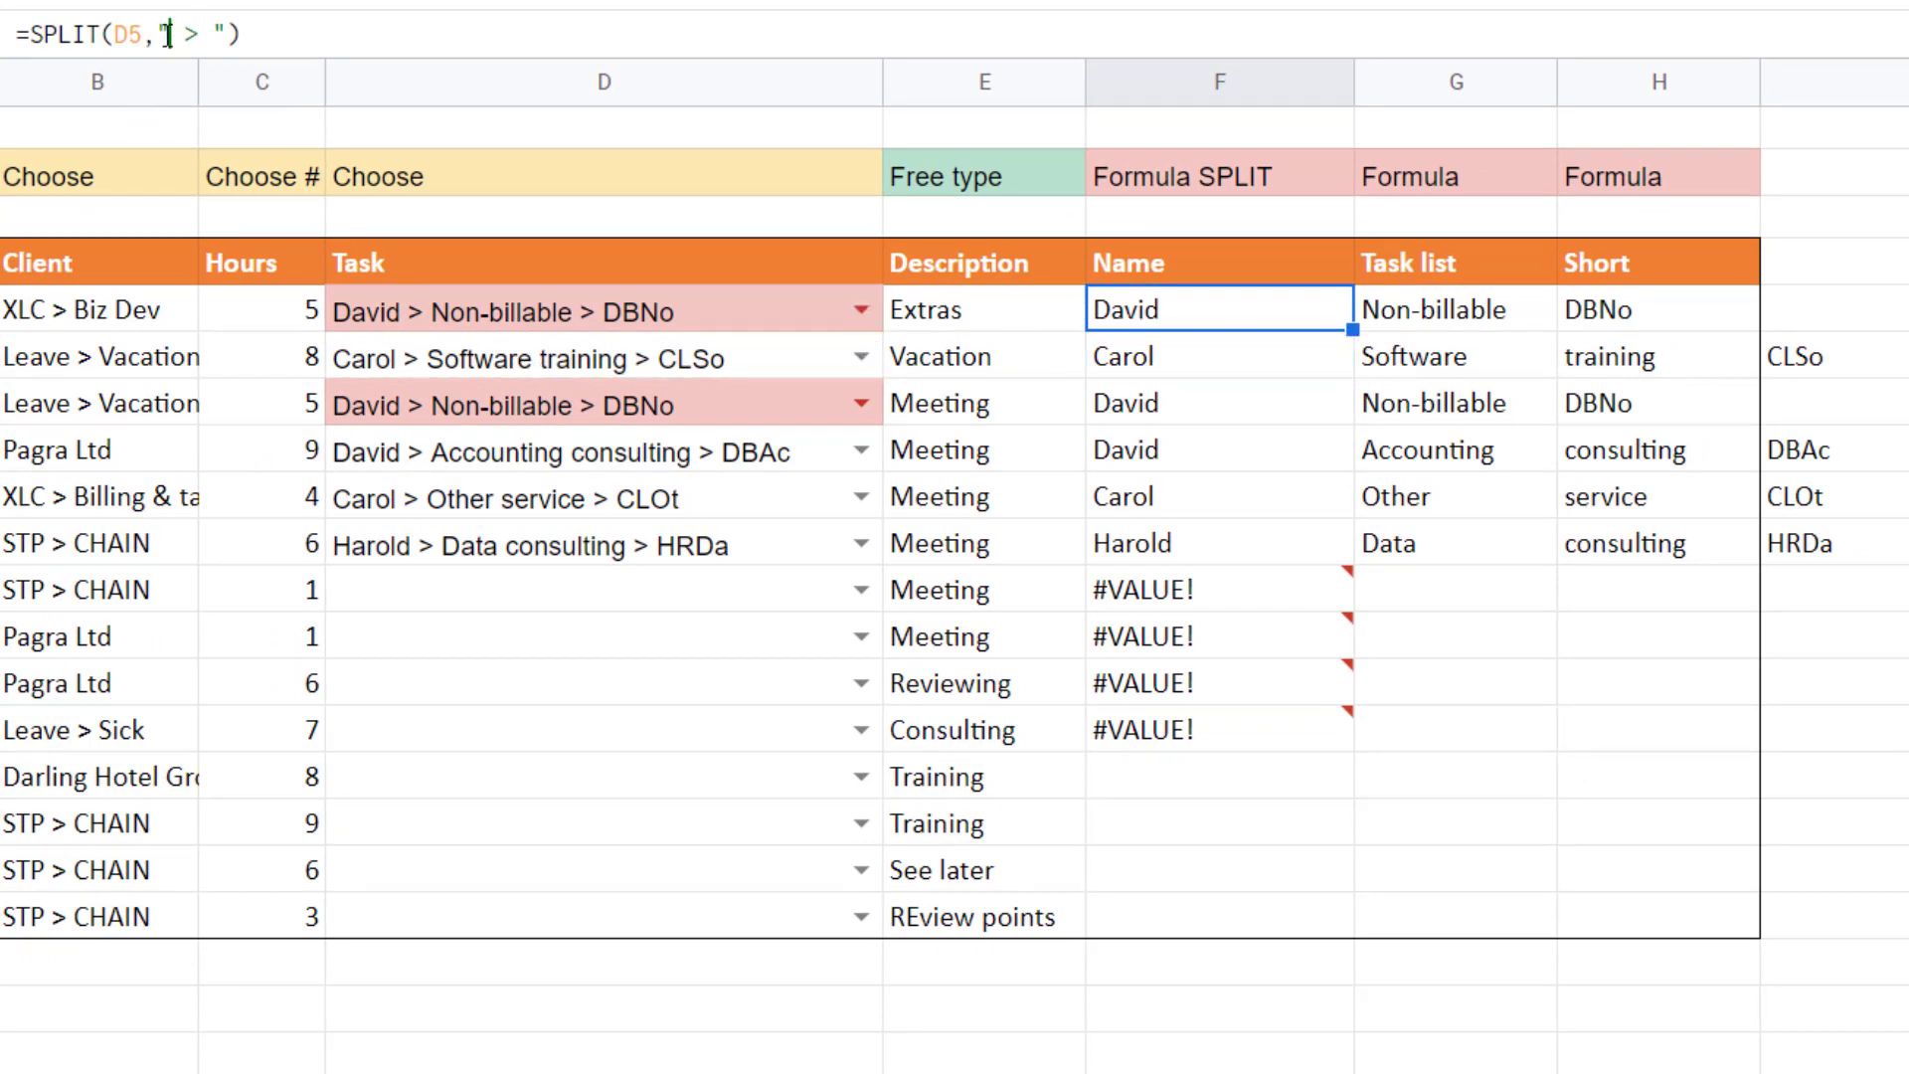
left_click_drag(167, 35, 211, 36)
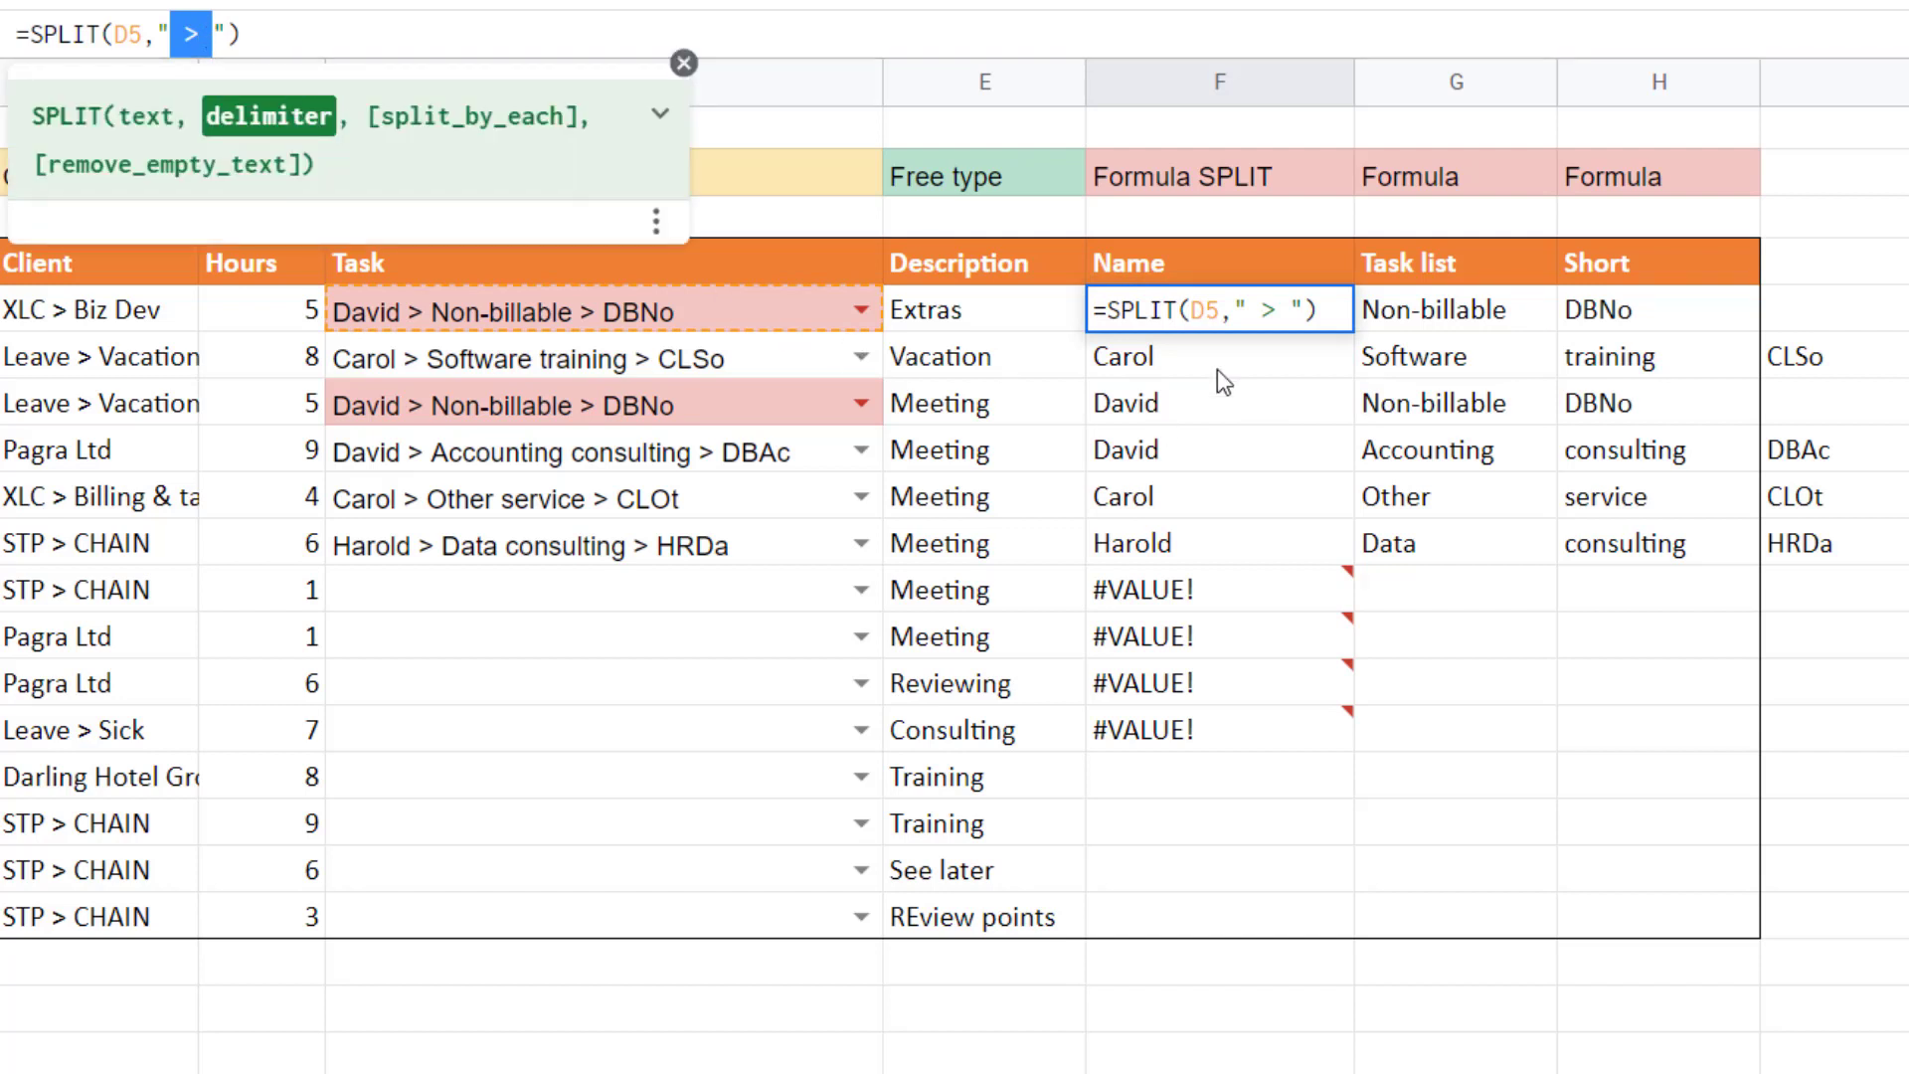
key("Escape")
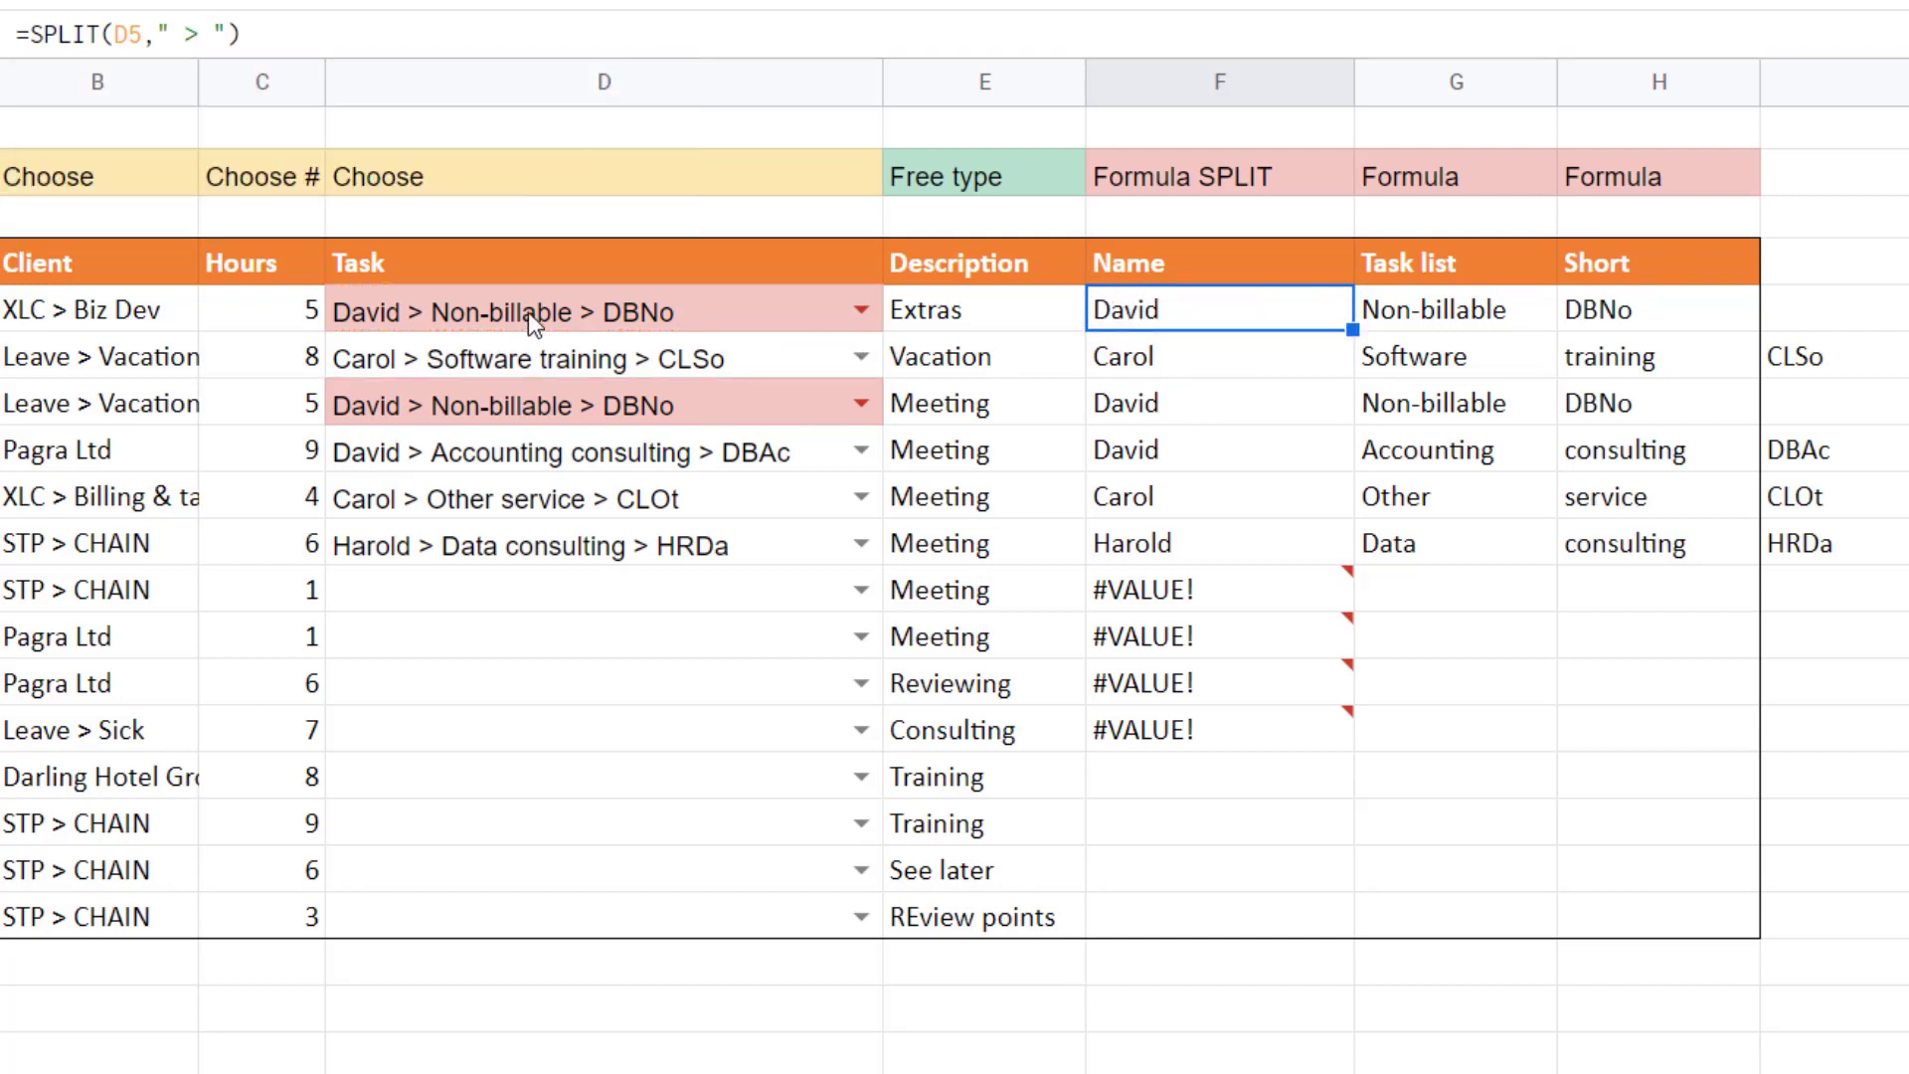
left_click(226, 37)
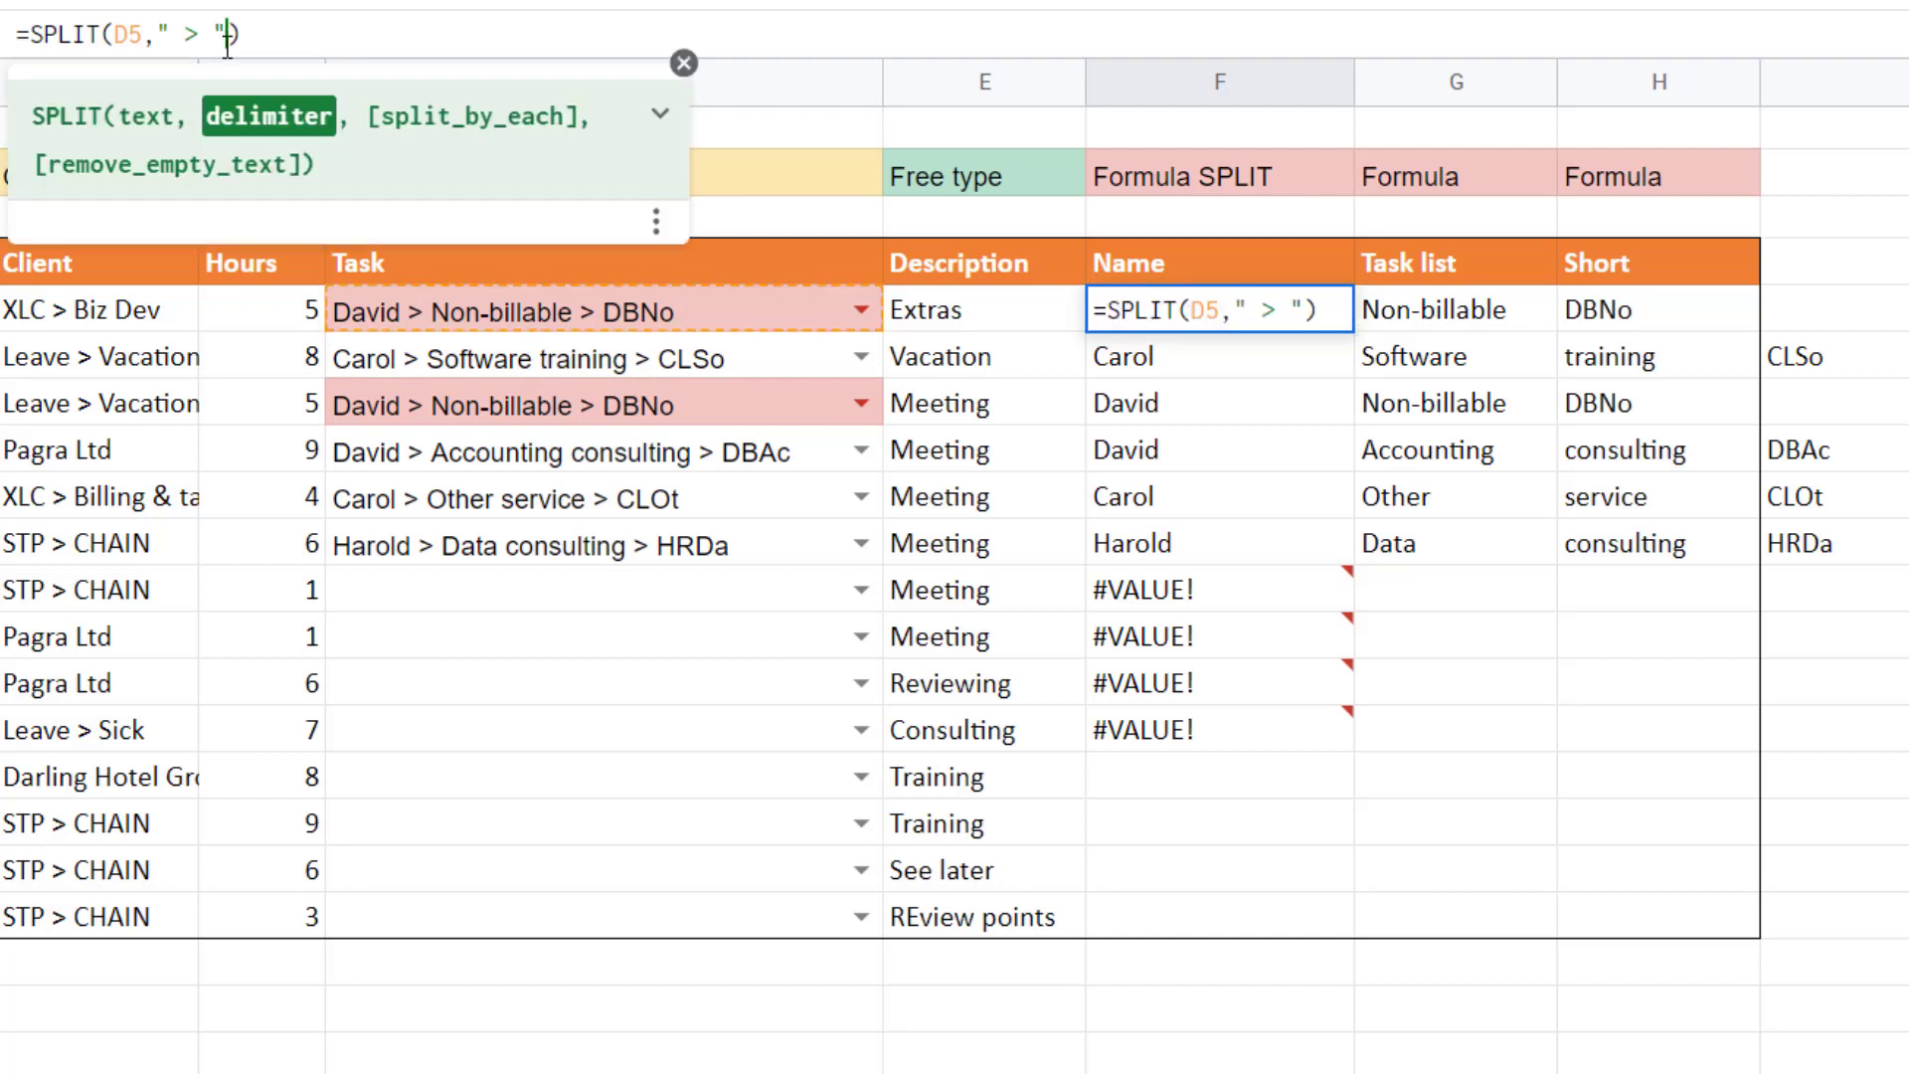
type(", ")
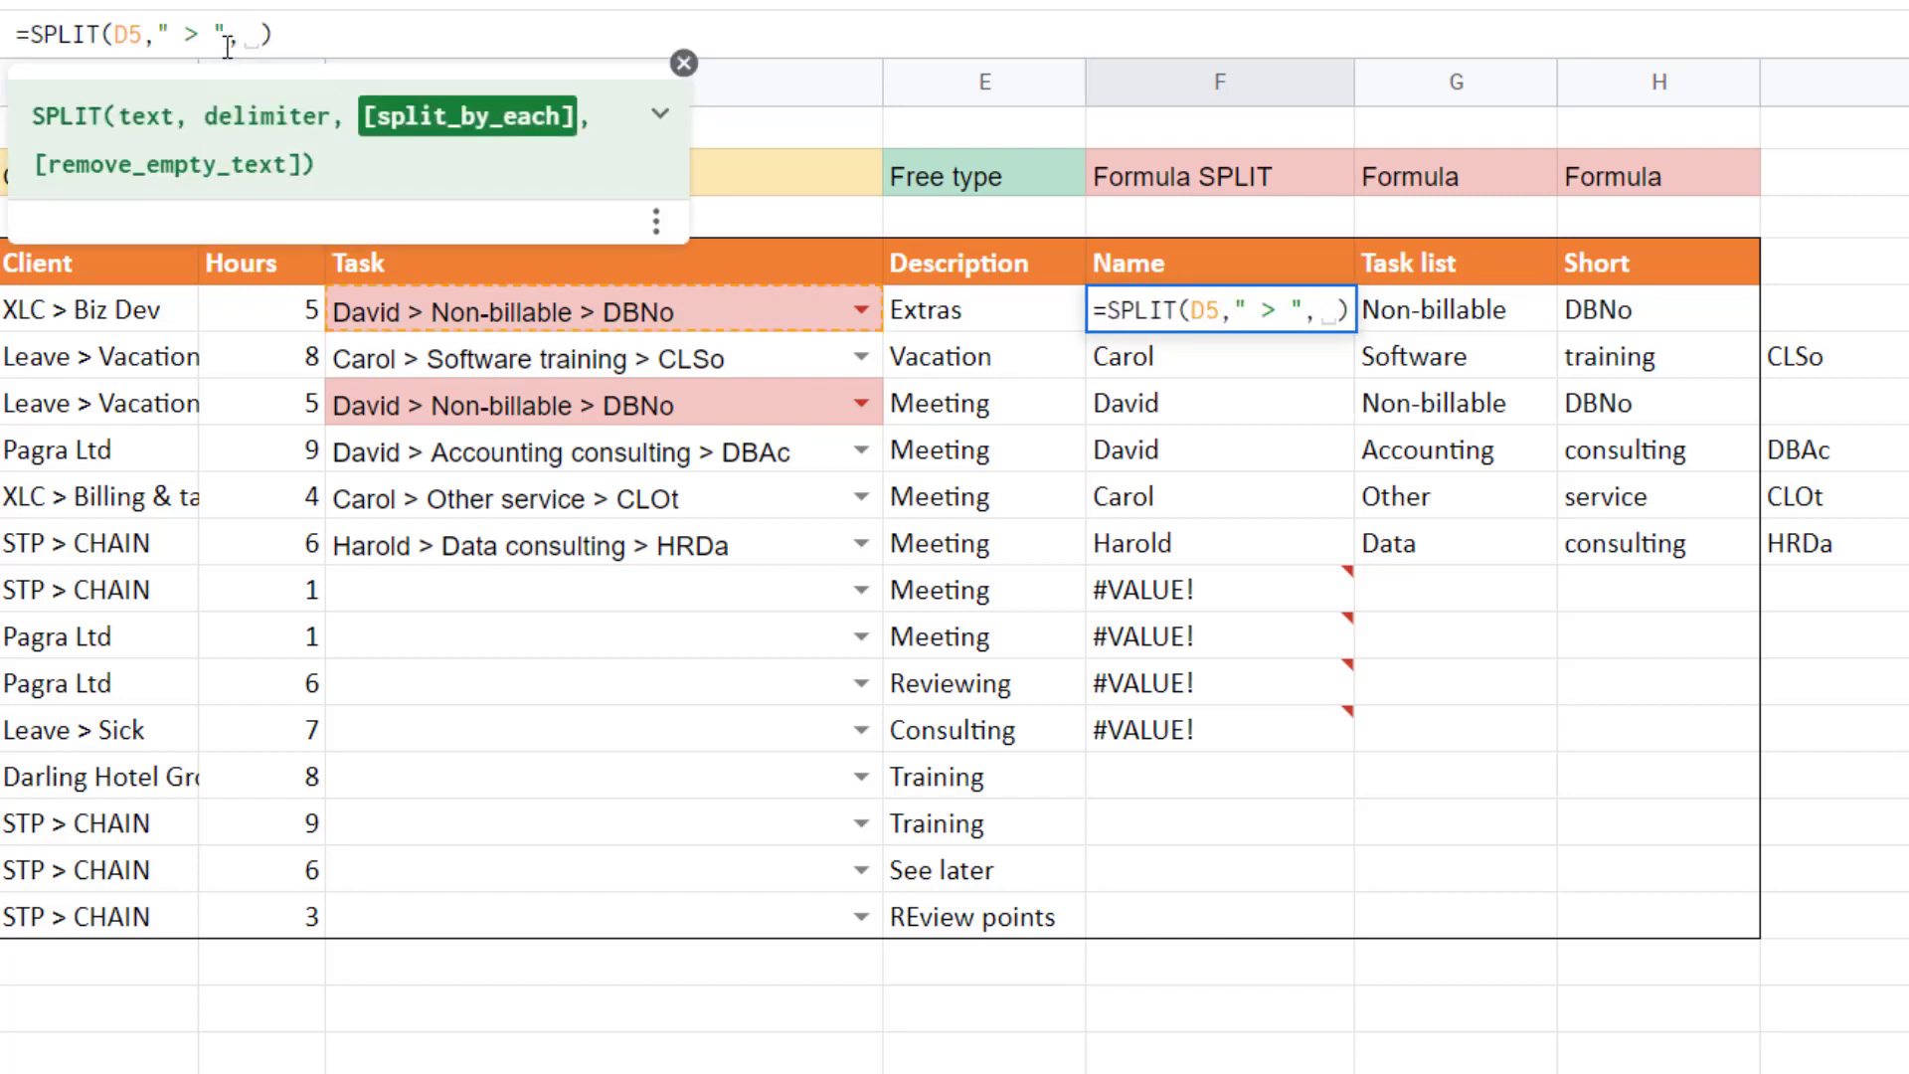
type("FALSE")
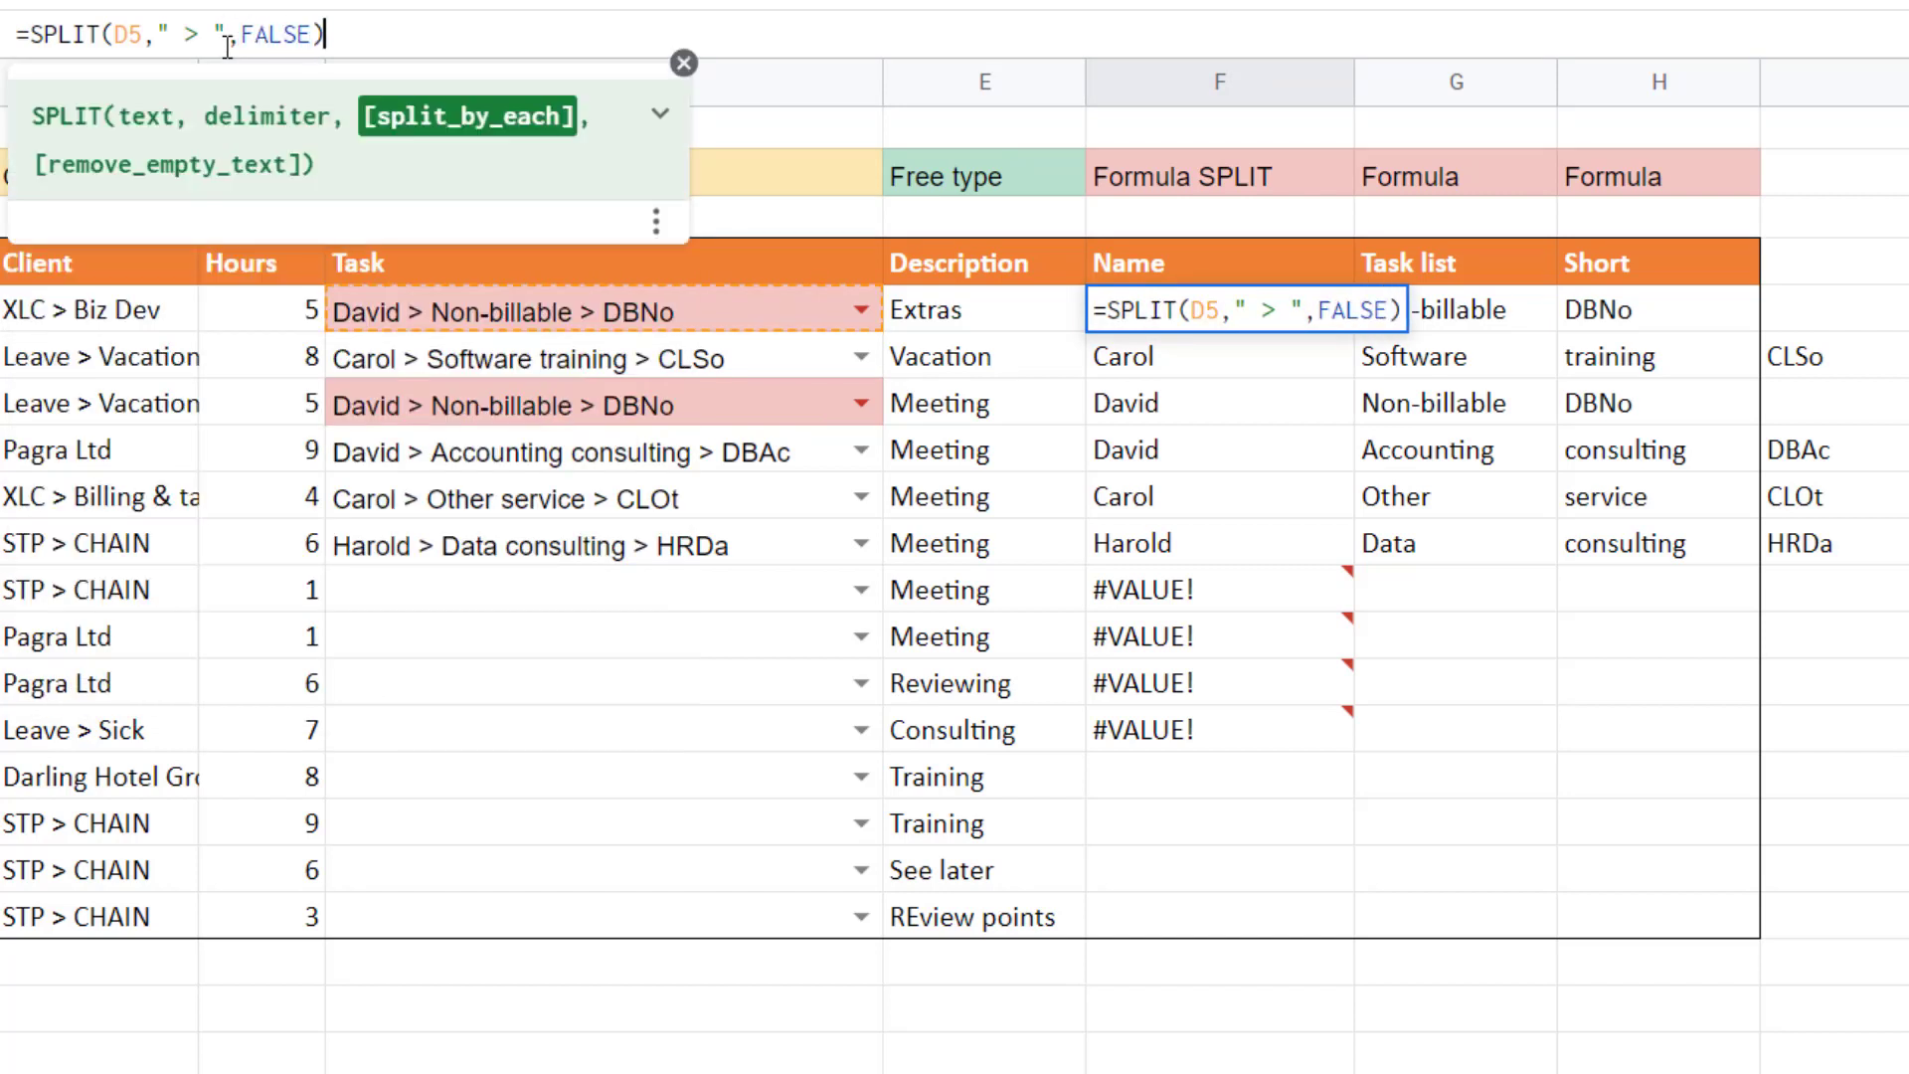
key("Return")
Fill the new formula down through F18 and confirm entries like Accounting consulting stay whole
key("Up")
key("shift+Down")
key("shift+Down")
key("shift+Down")
key("shift+Down")
key("shift+Down")
key("shift+Down")
key("shift+Down")
key("shift+Down")
key("shift+Down")
key("shift+Down")
key("shift+Down")
key("shift+Down")
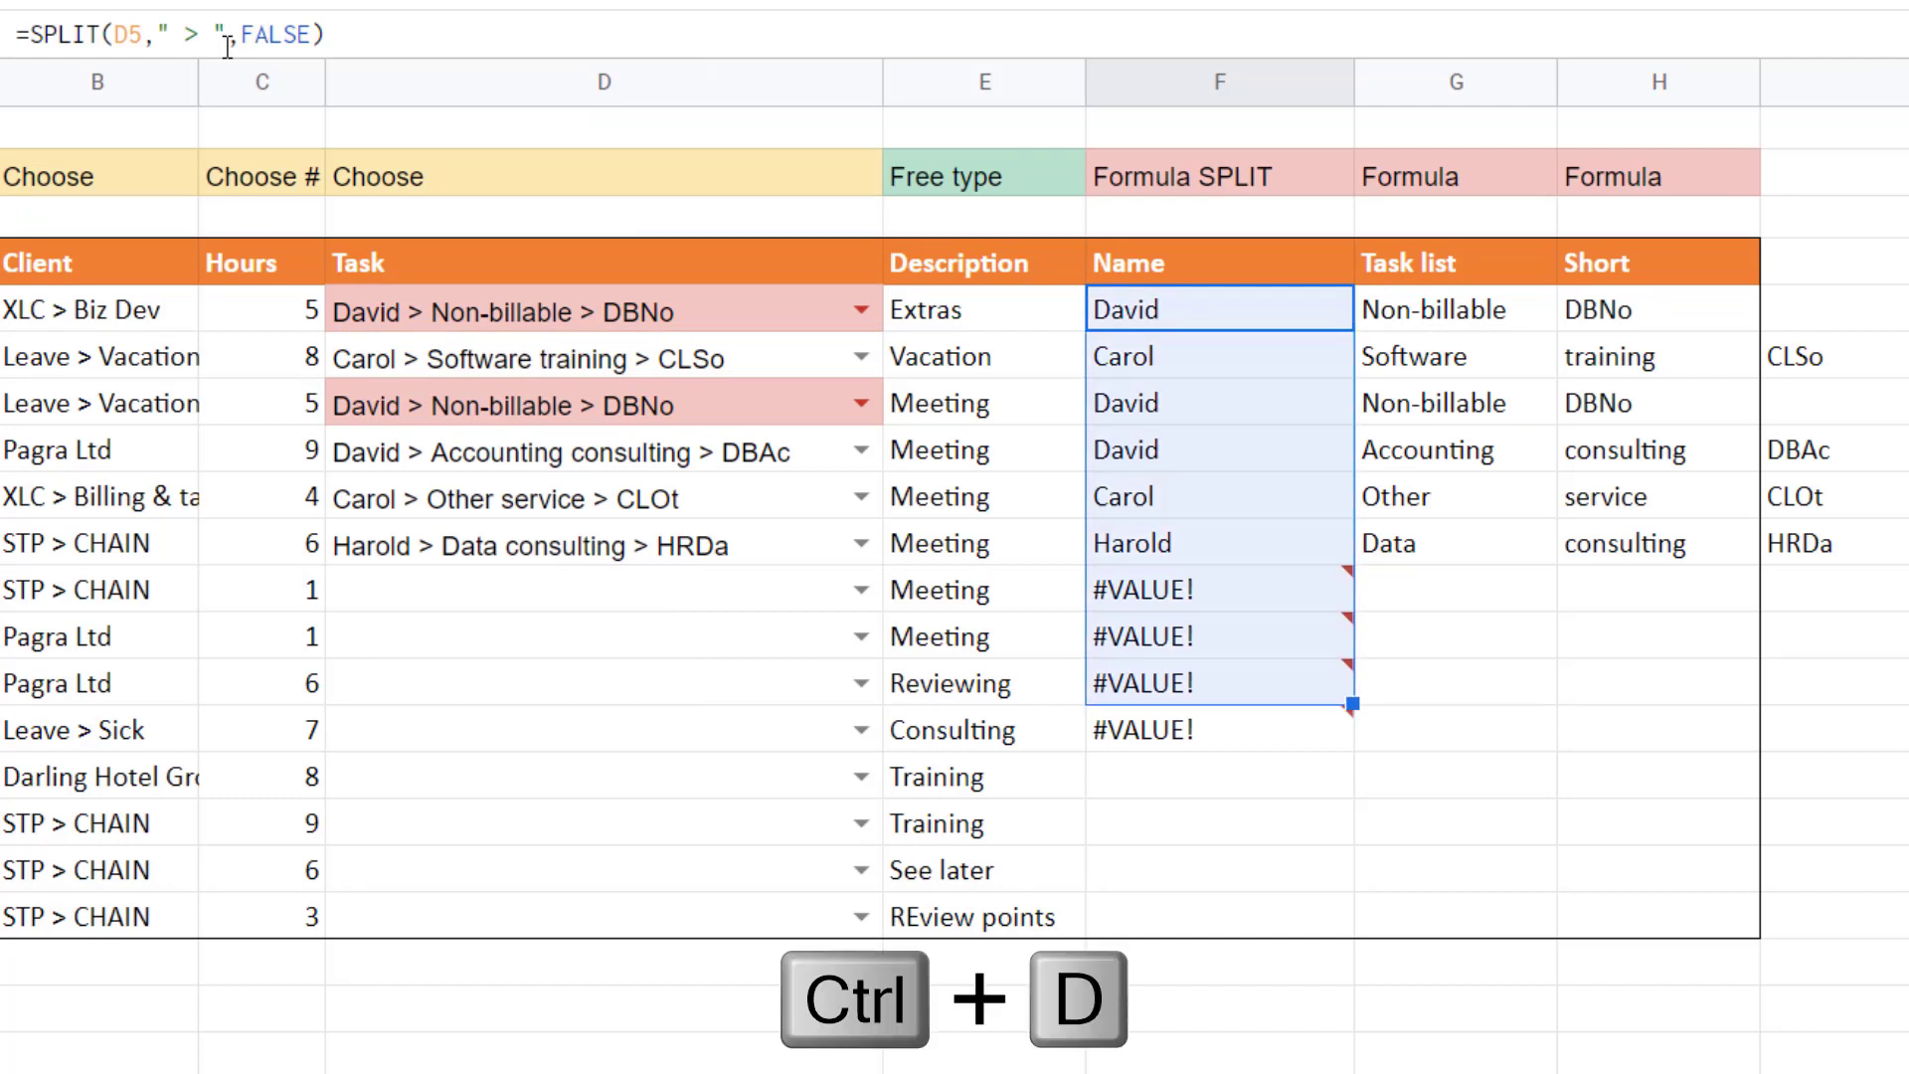
key("ctrl+d")
key("shift+Down")
key("ctrl+d")
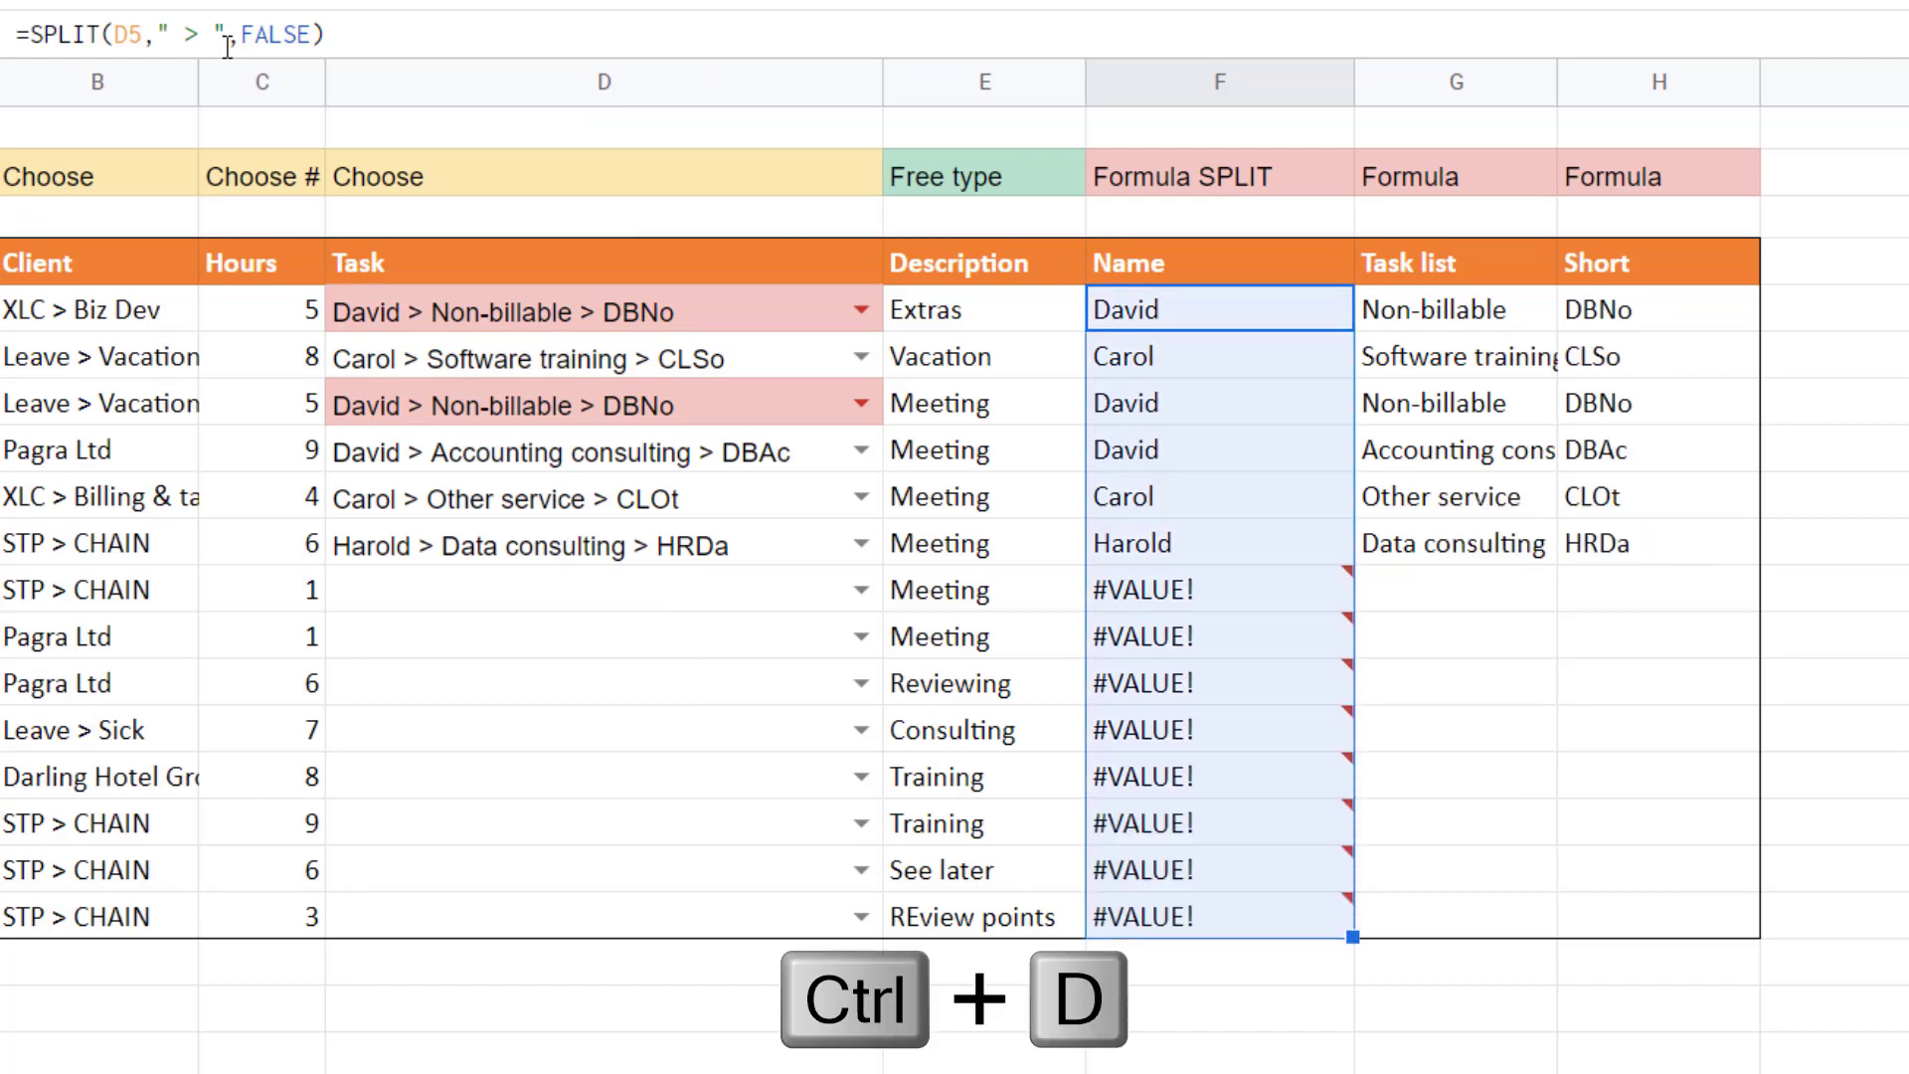
key("Down")
key("Down")
key("Down")
key("Down")
key("Down")
key("Right")
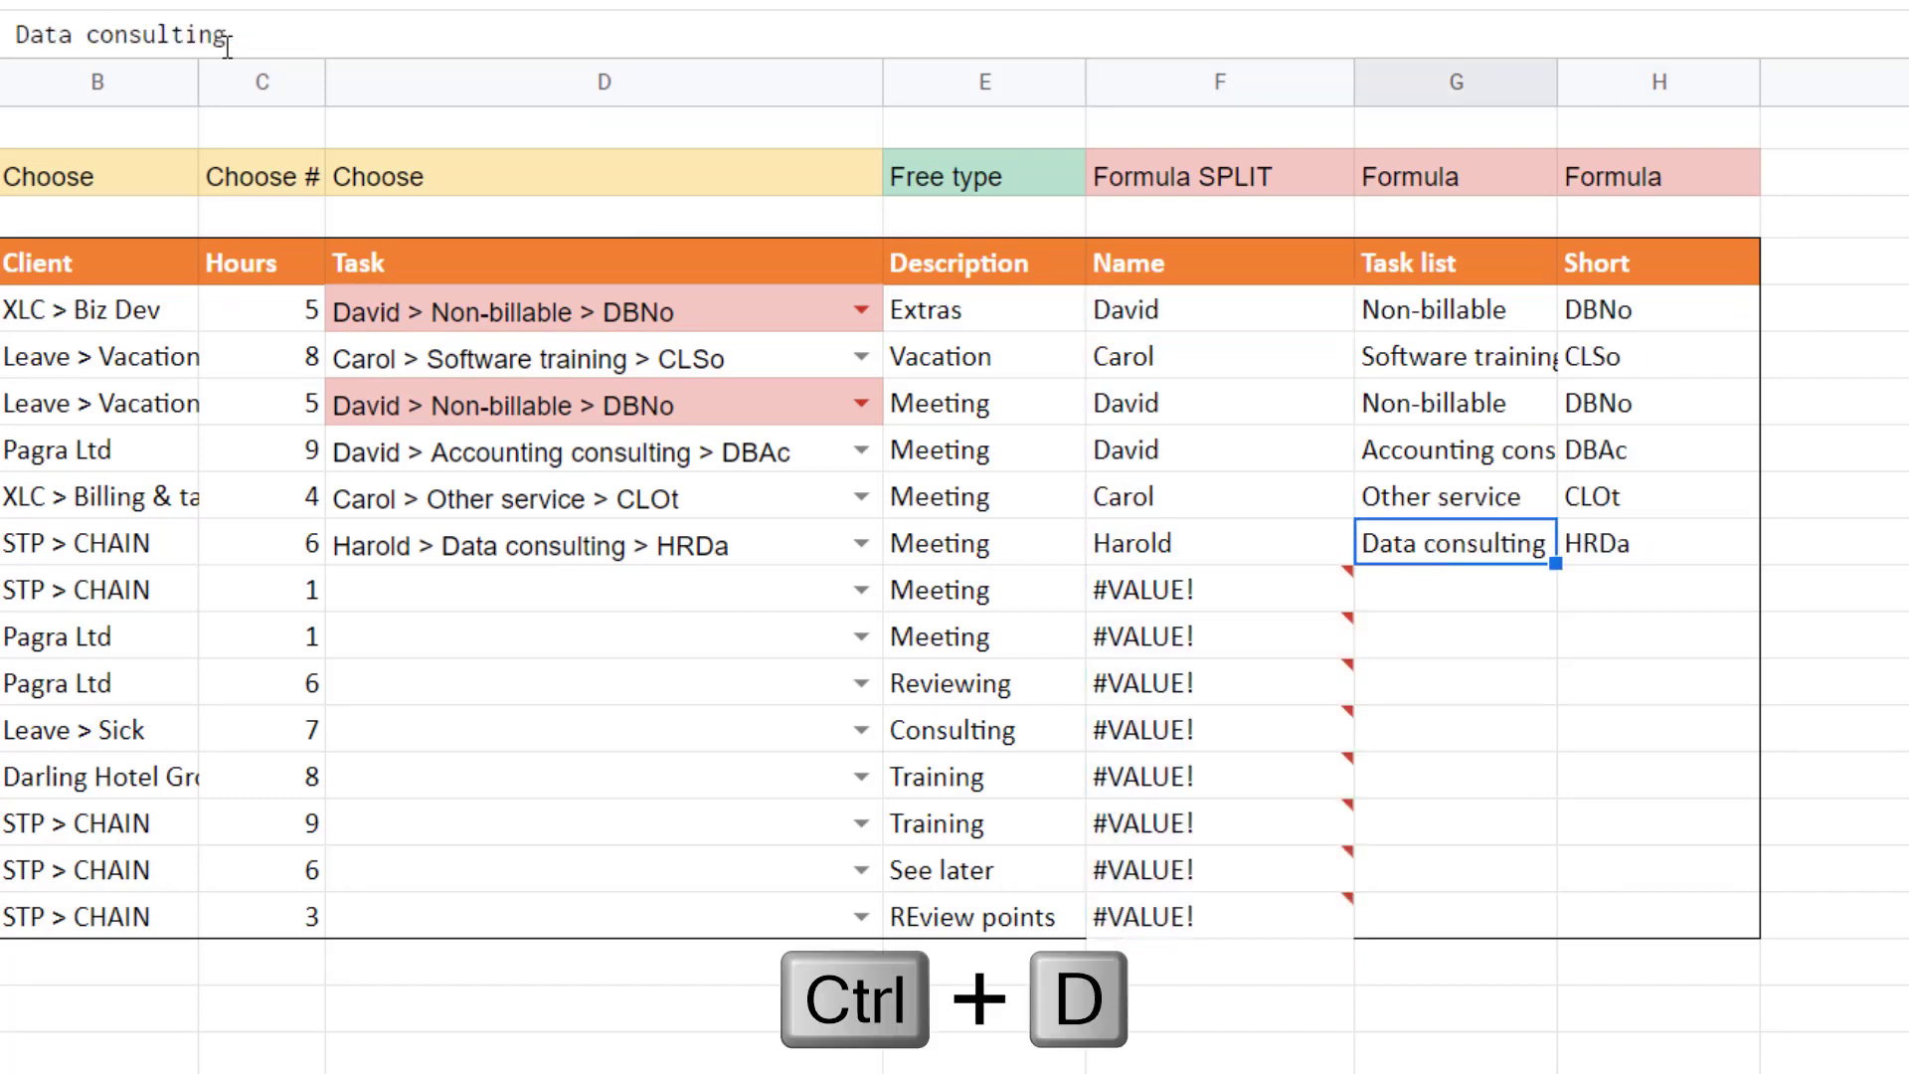
key("Up")
key("Up")
key("Up")
key("Down")
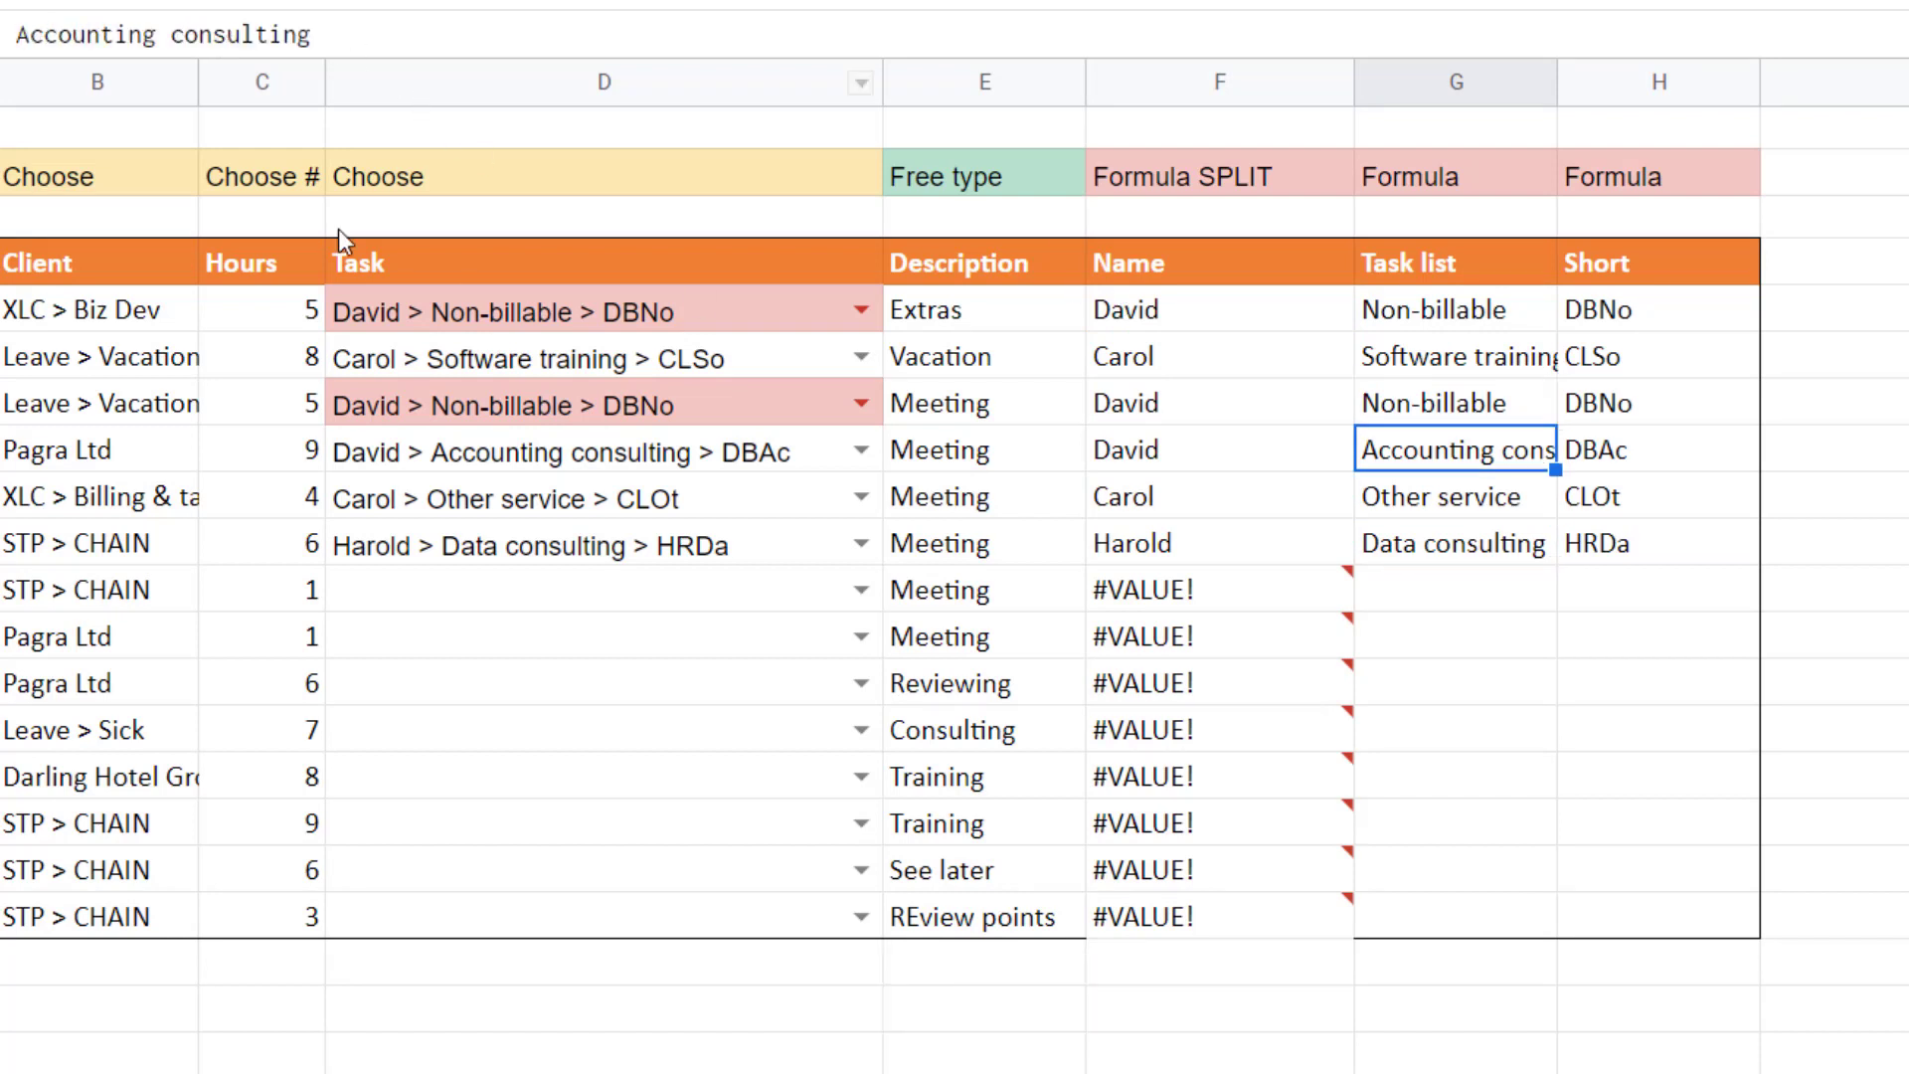
left_click(1222, 313)
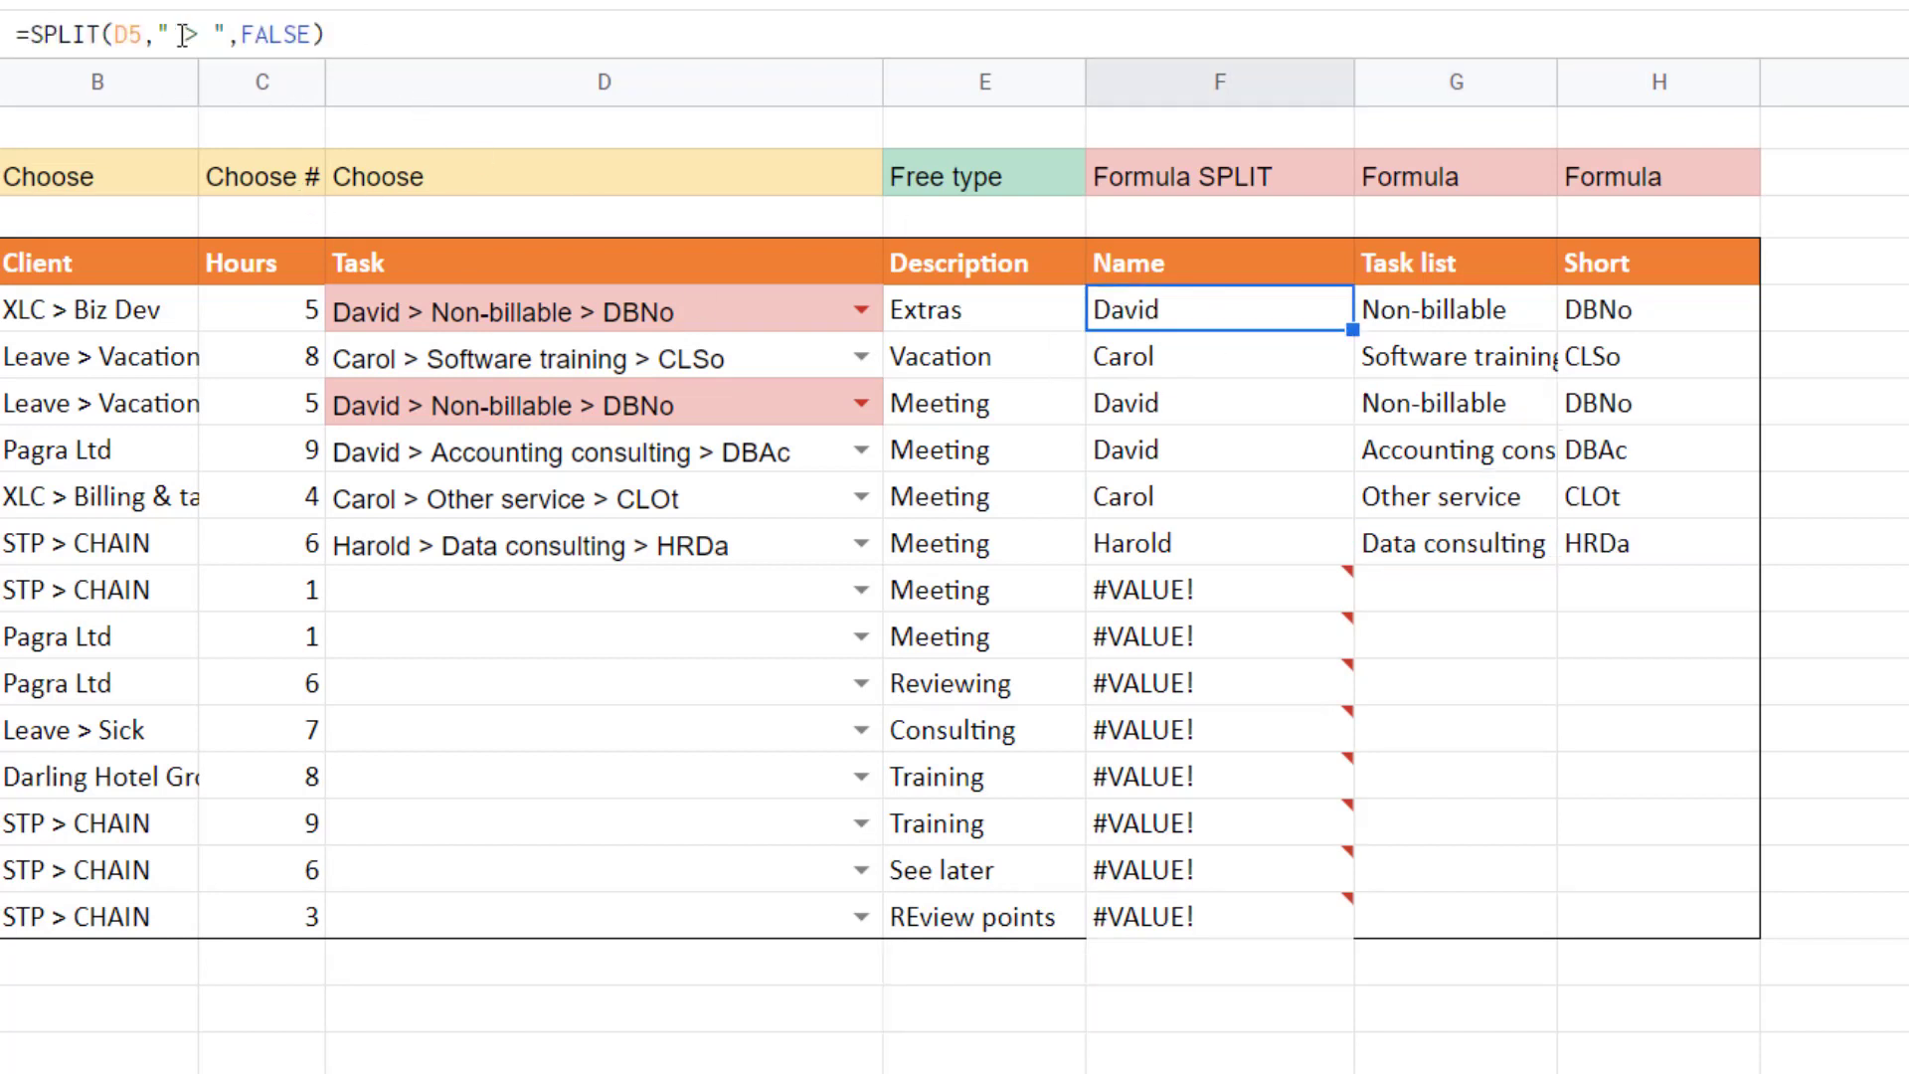
left_click_drag(174, 34, 212, 35)
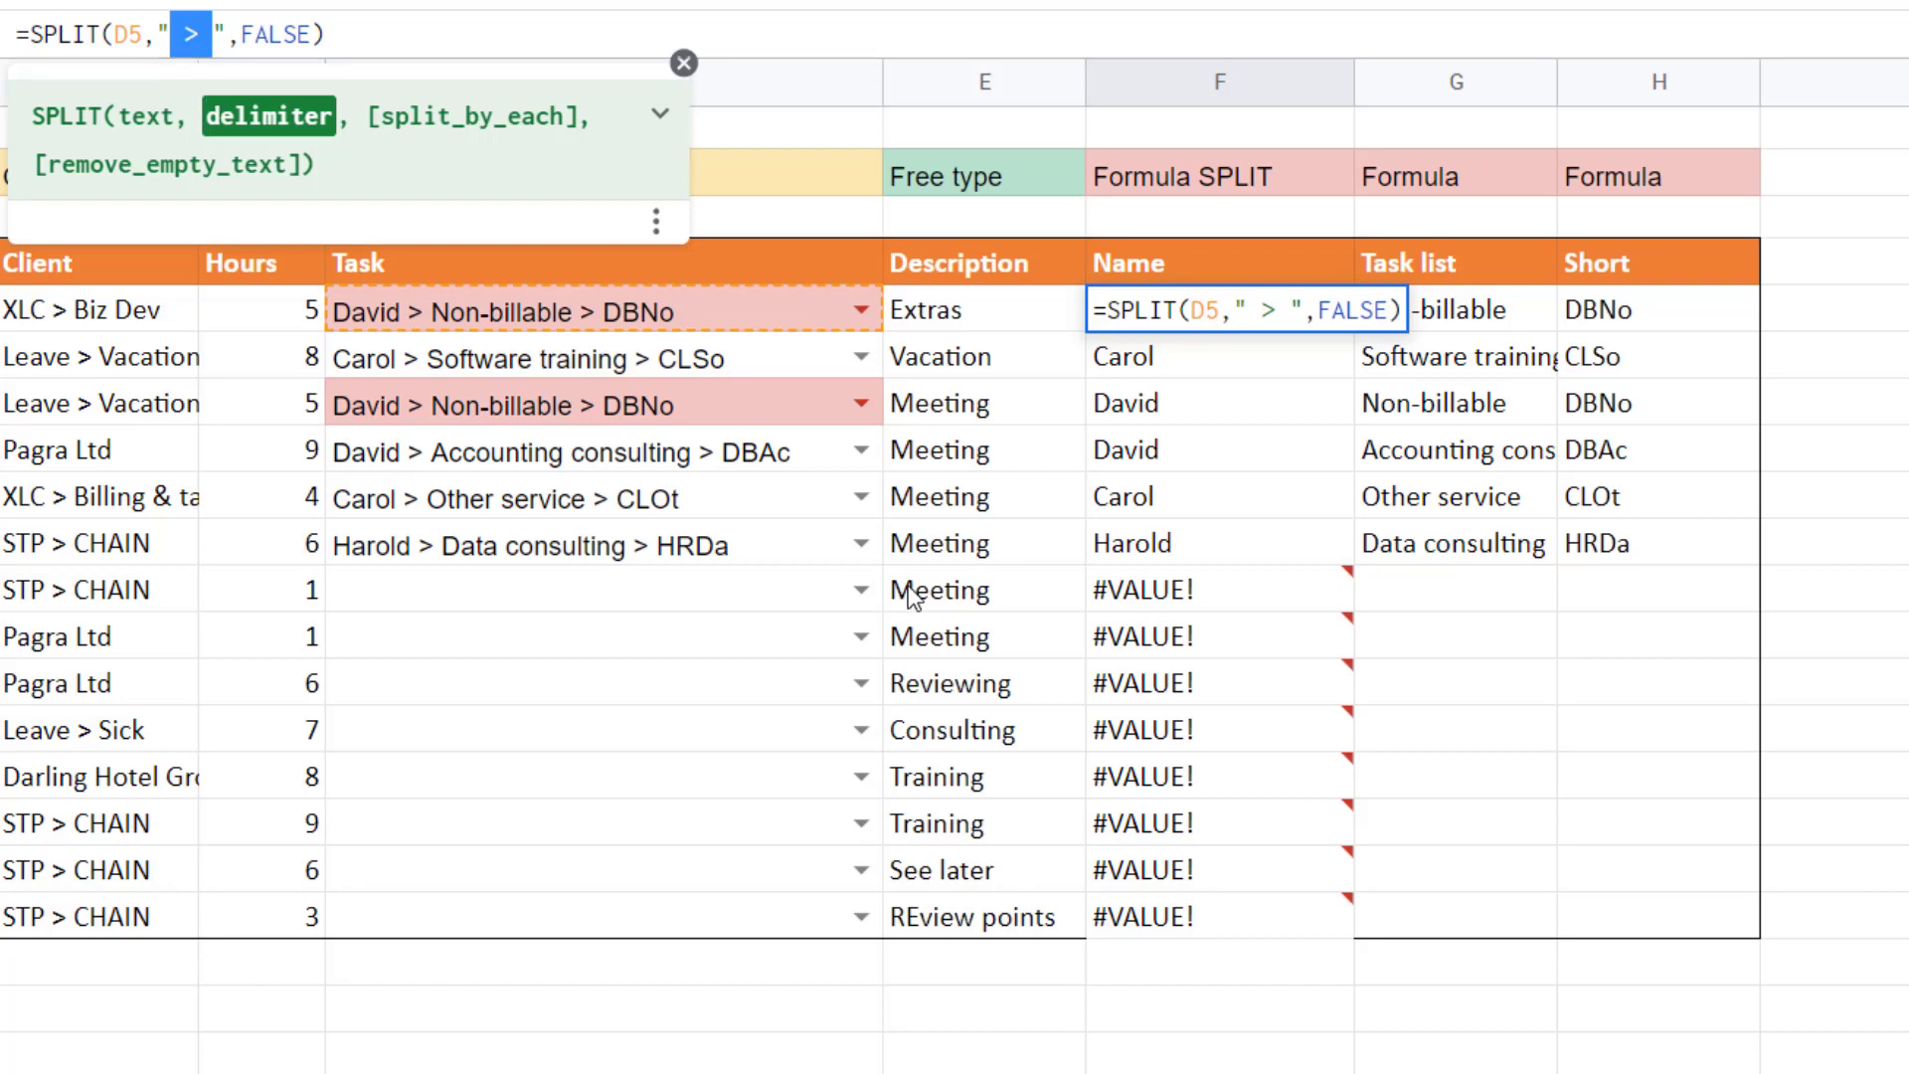
Review the Choose, Free type and Formula column-type labels above the table
key("Escape")
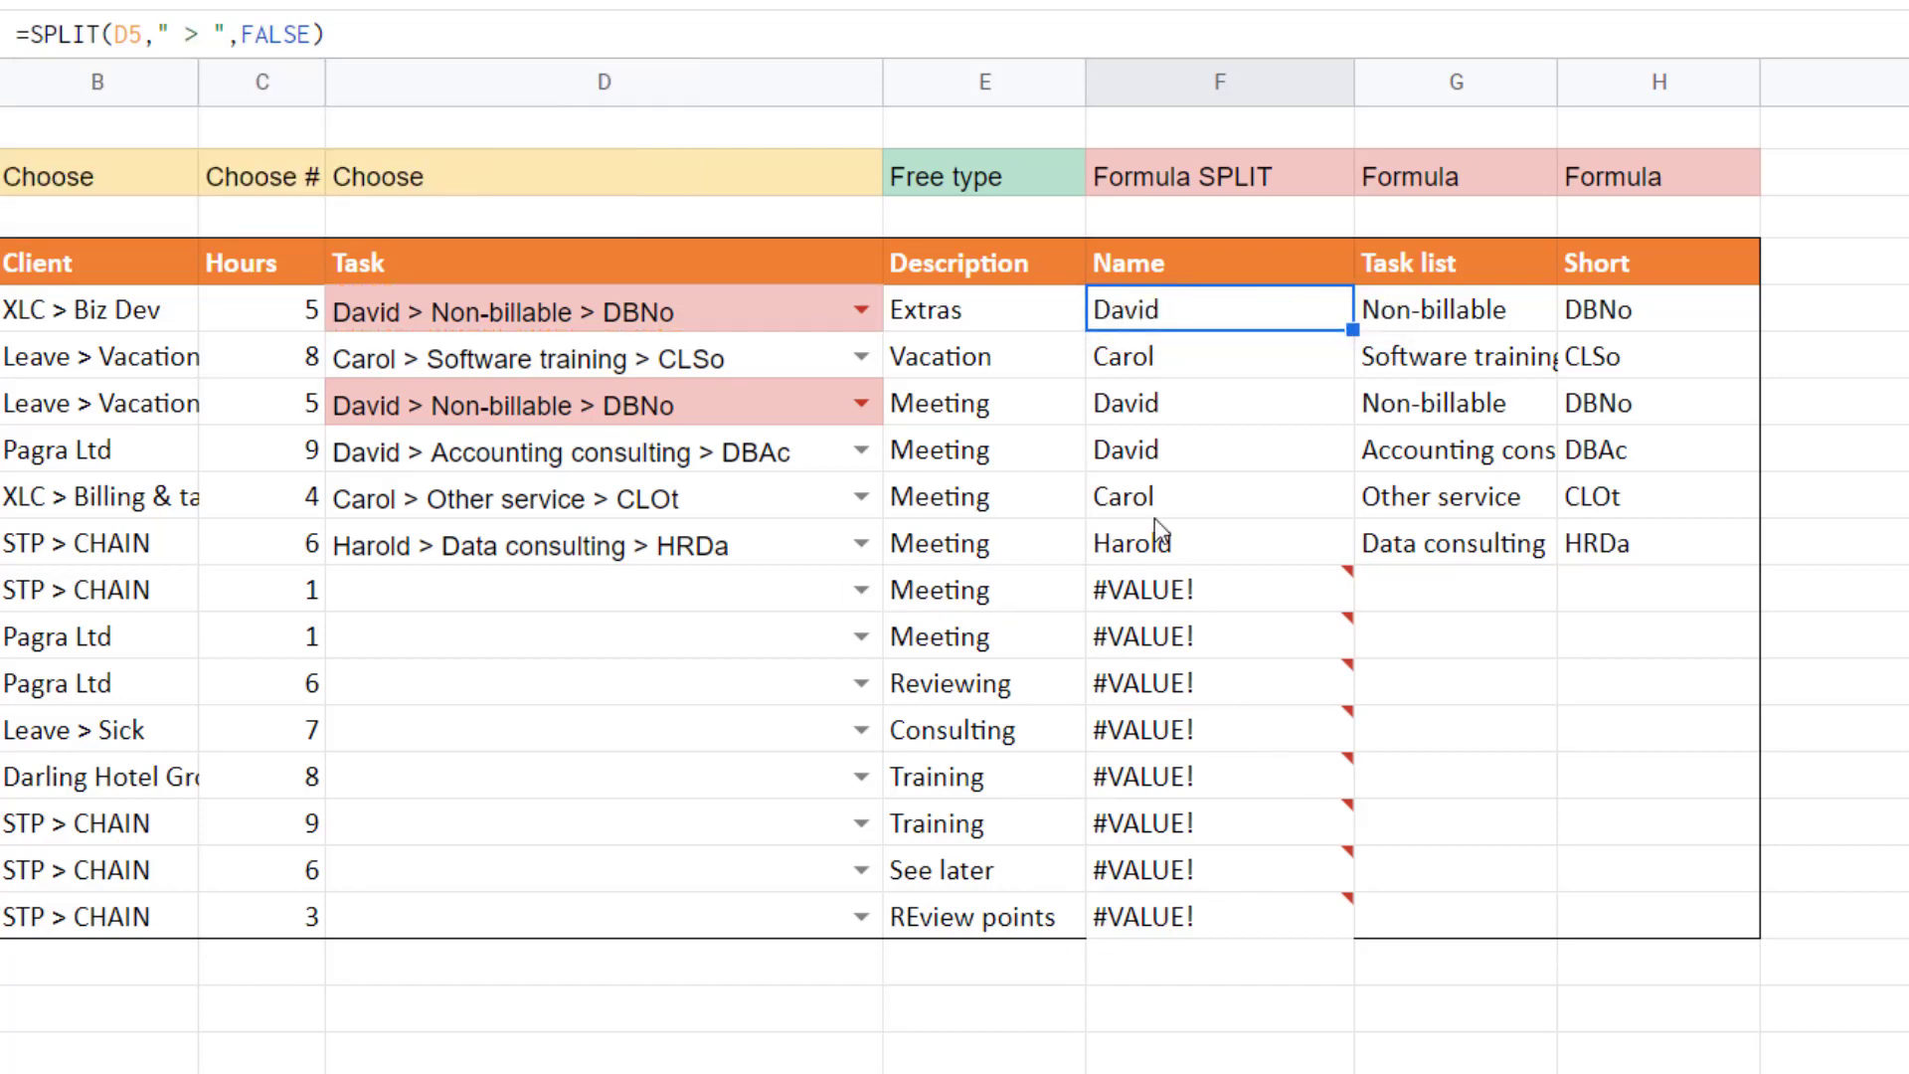
left_click(1213, 462)
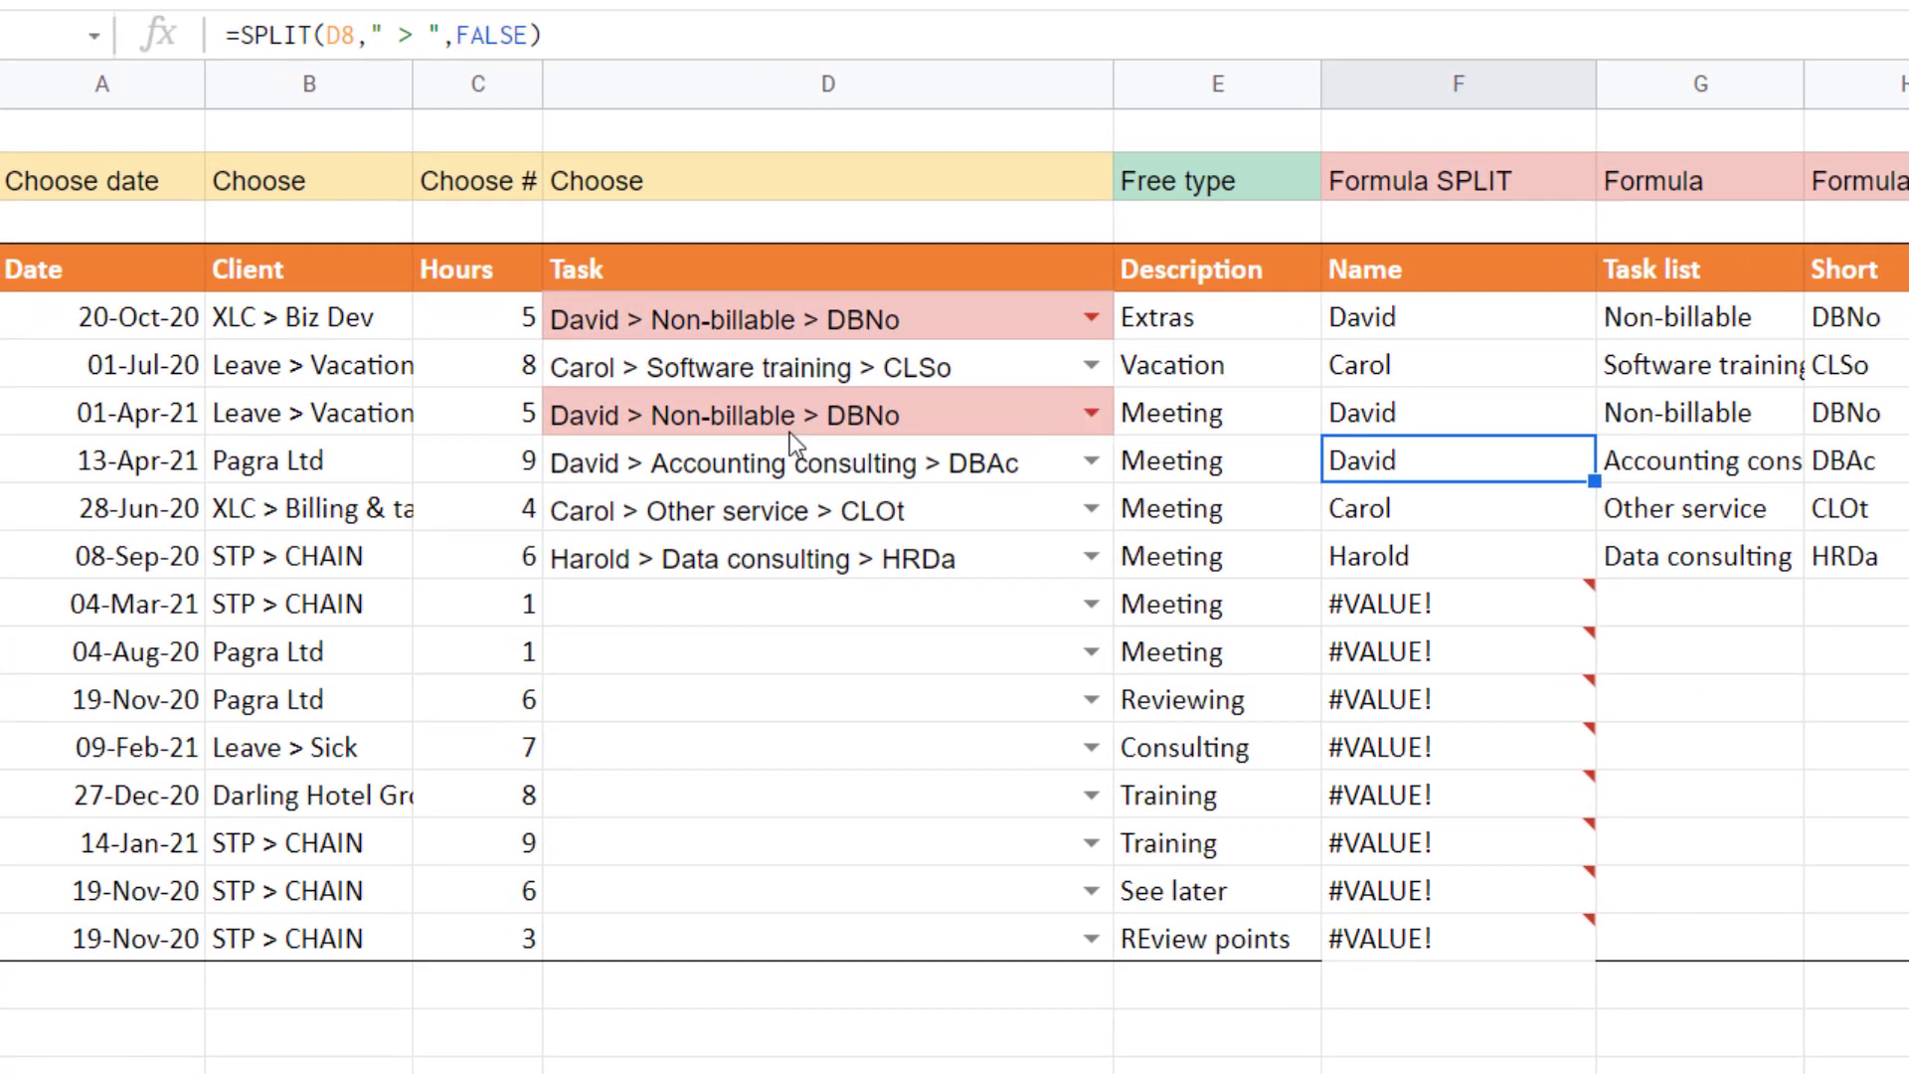
left_click(772, 320)
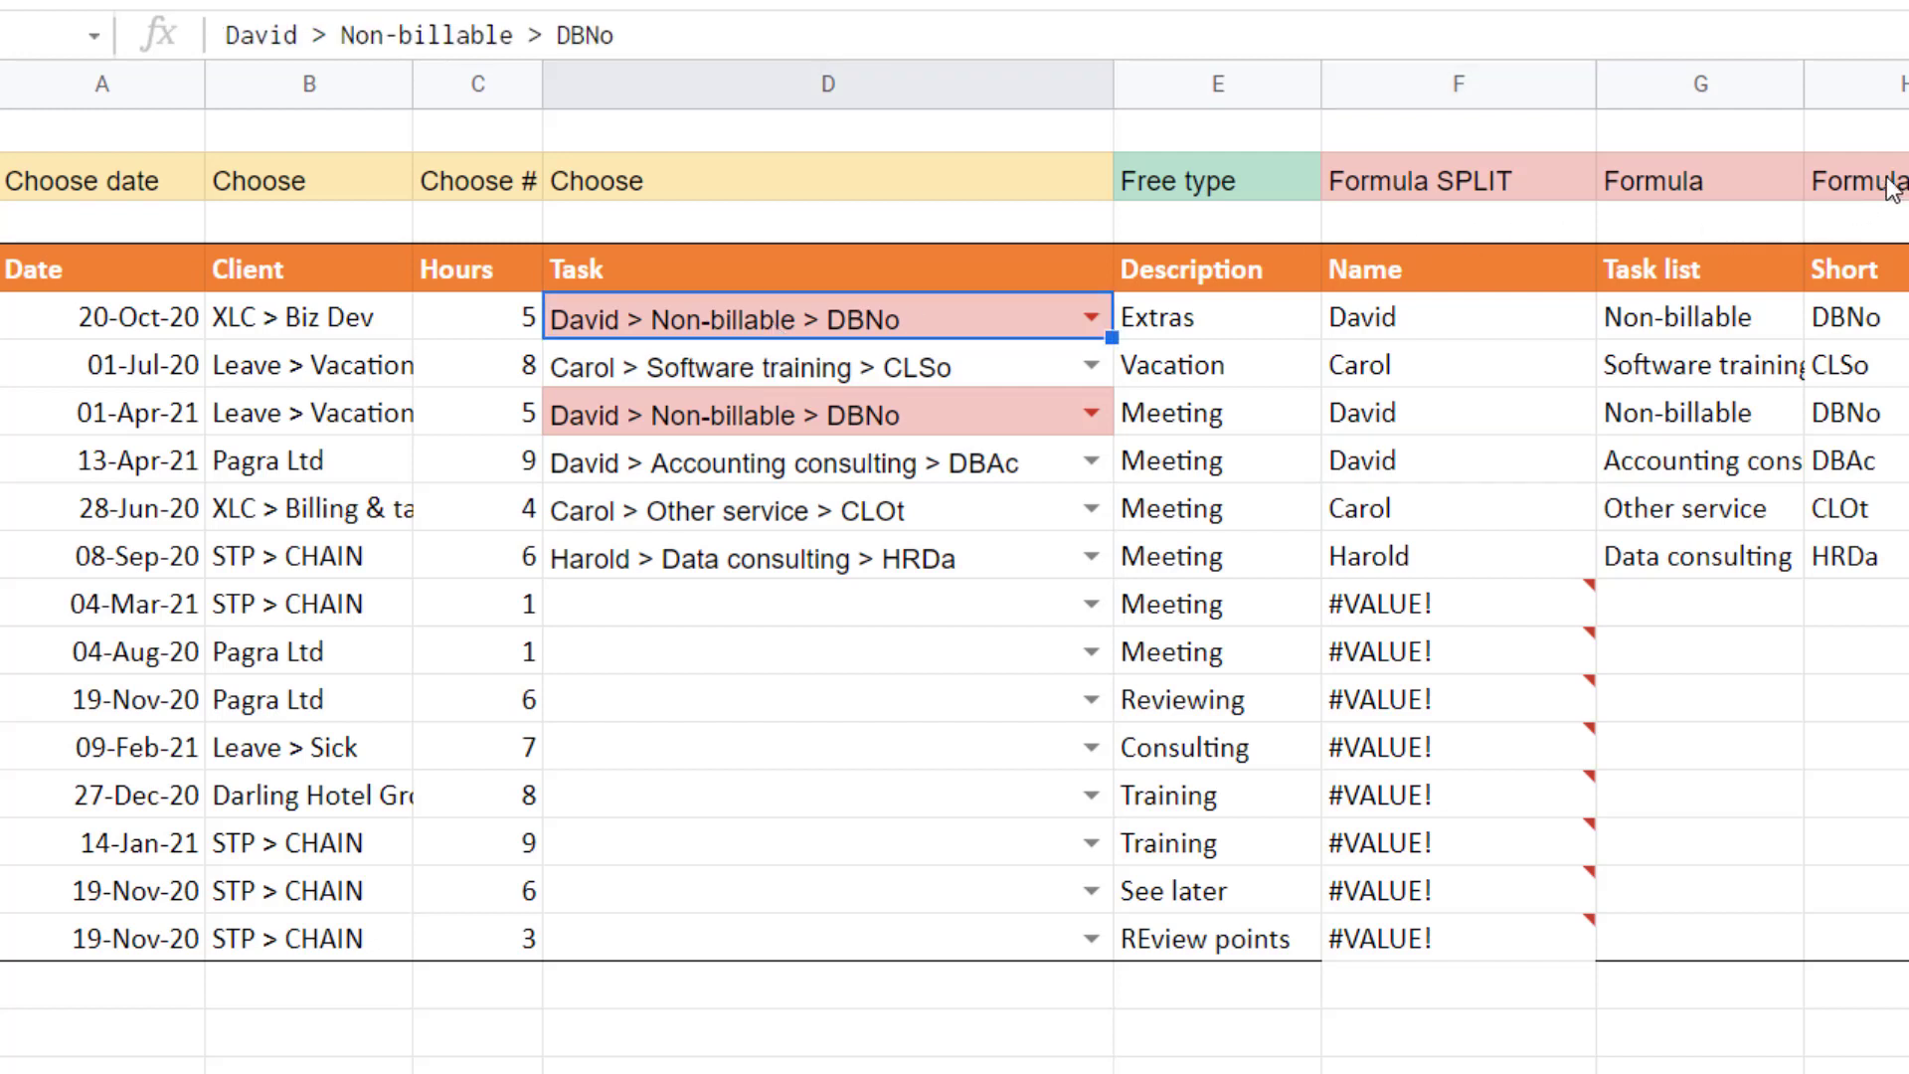
left_click_drag(1850, 179, 989, 173)
left_click(874, 175)
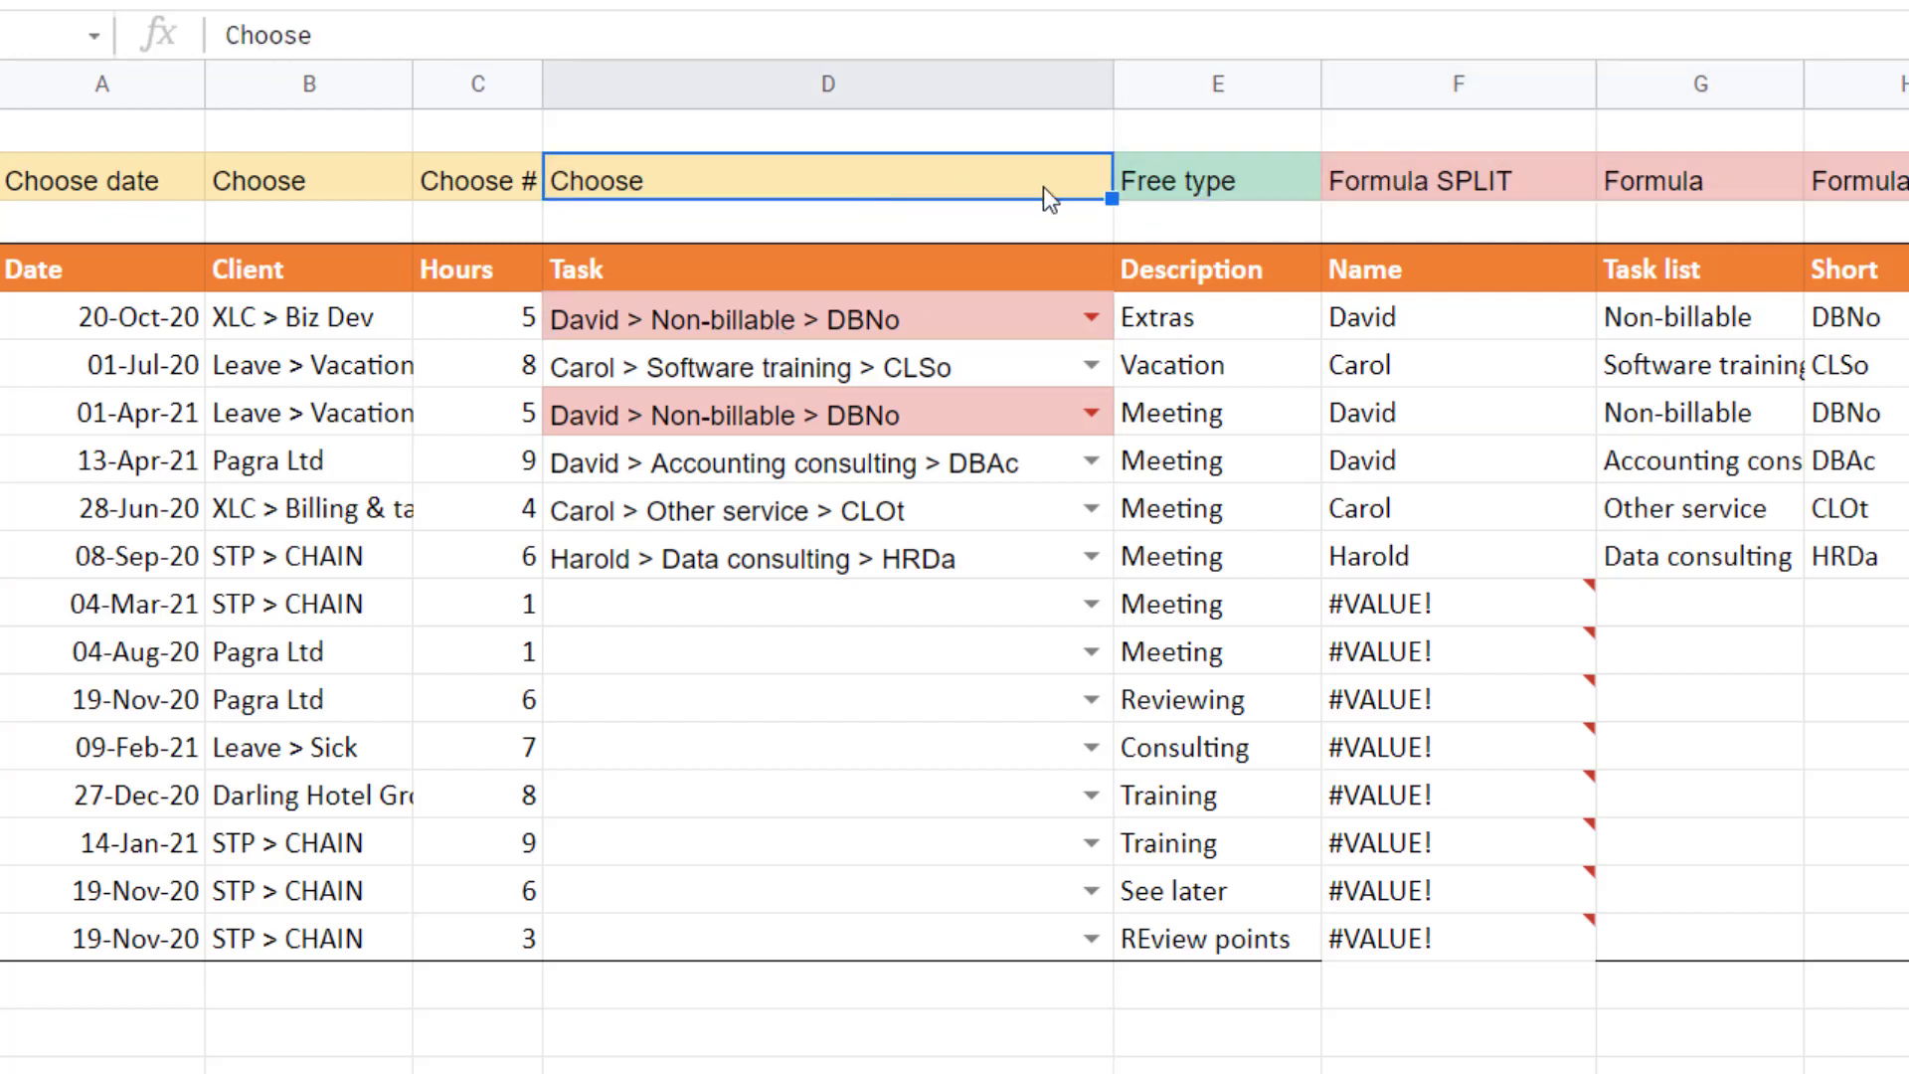
left_click(1289, 179)
left_click_drag(1488, 175, 1870, 196)
Set the empty Task cell below Harold's entry to Peter > Non-billable > PMNo
left_click(793, 569)
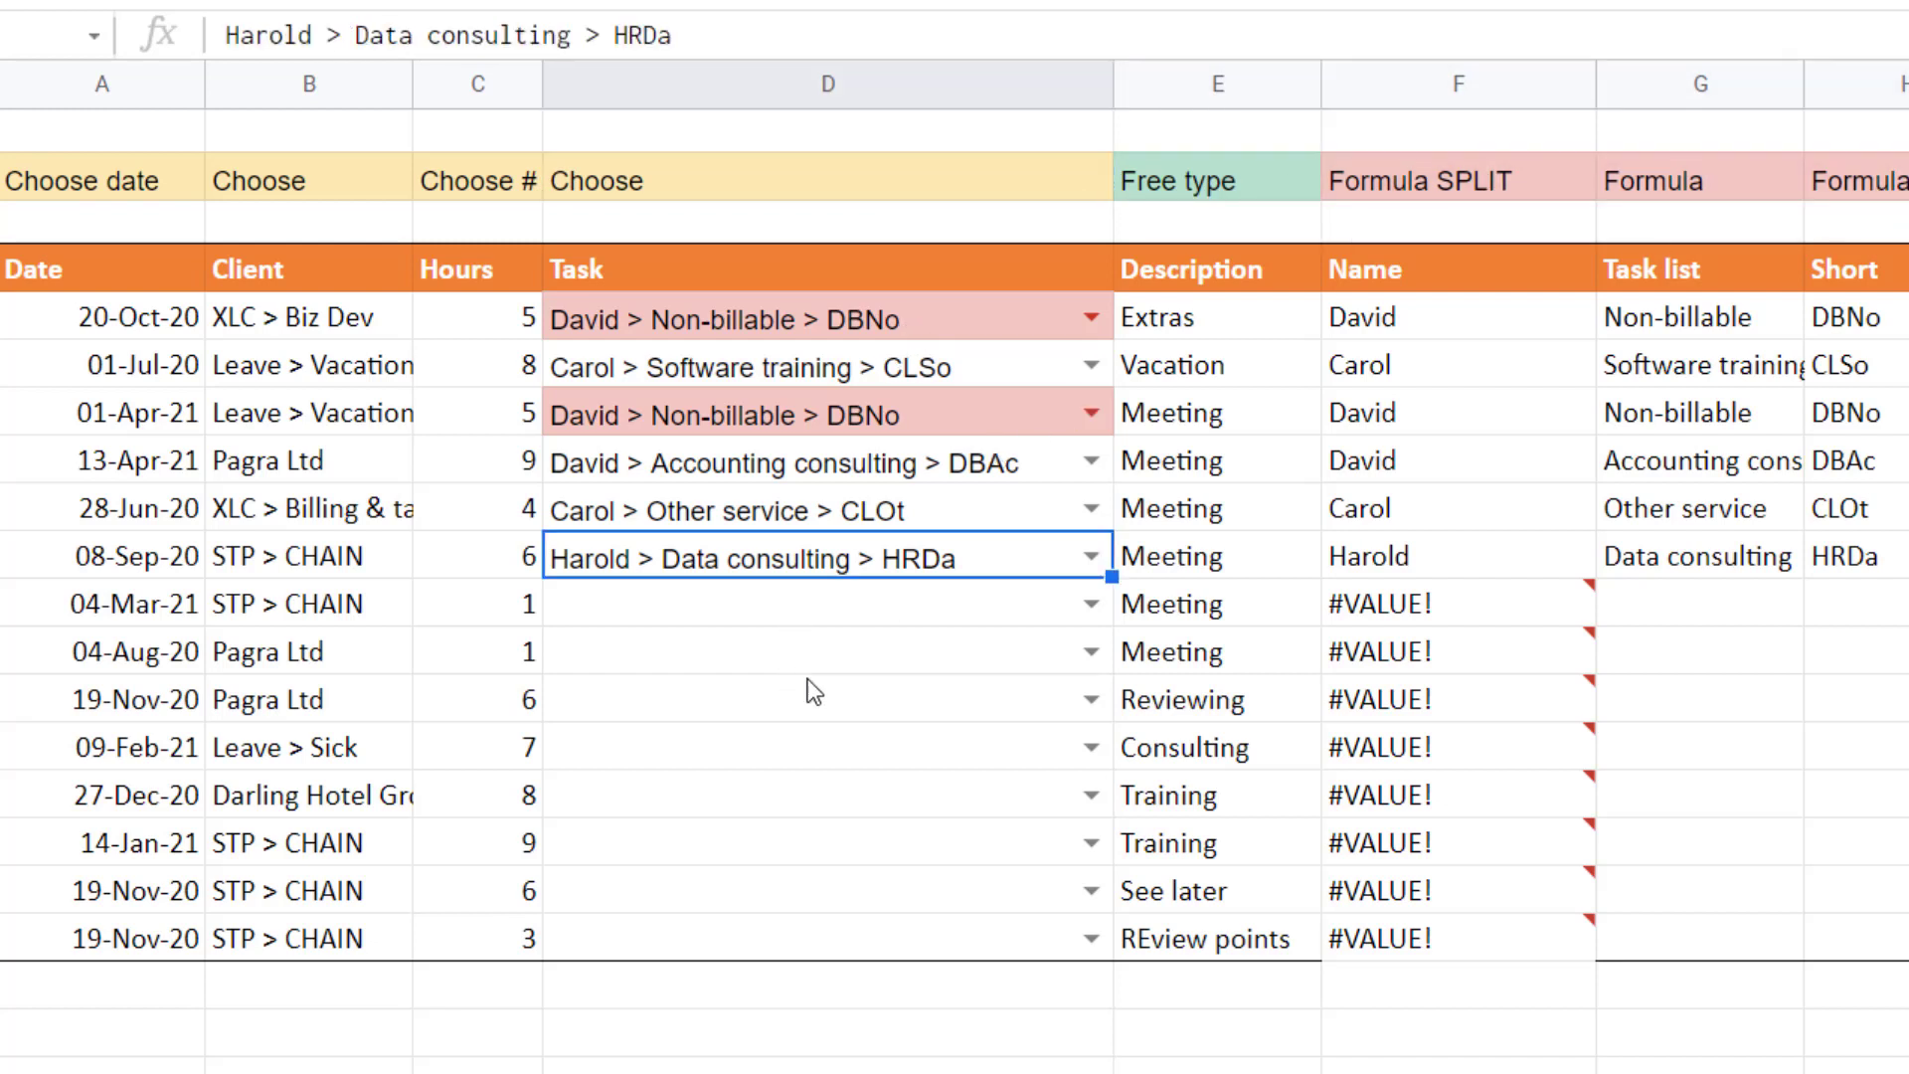
key("Down")
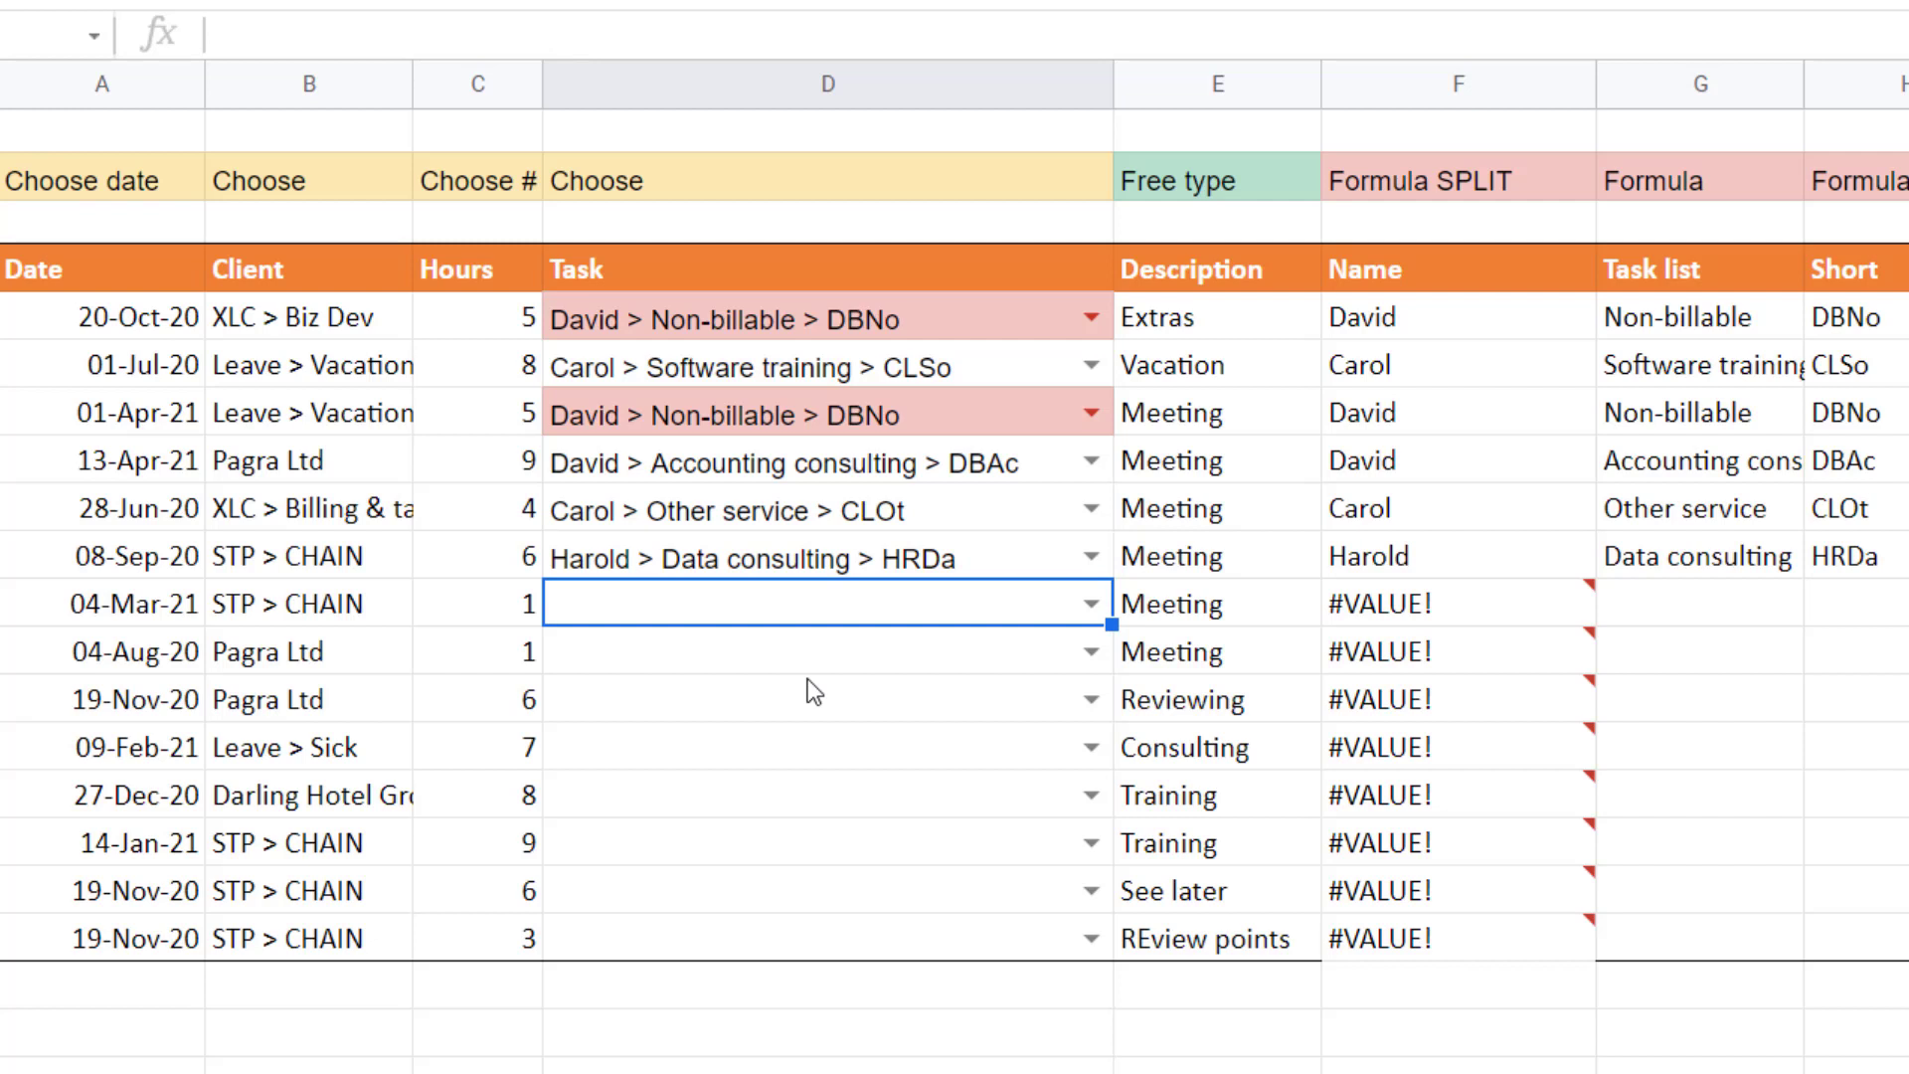
type("non")
key("Down")
key("Down")
key("Down")
key("Down")
key("Return")
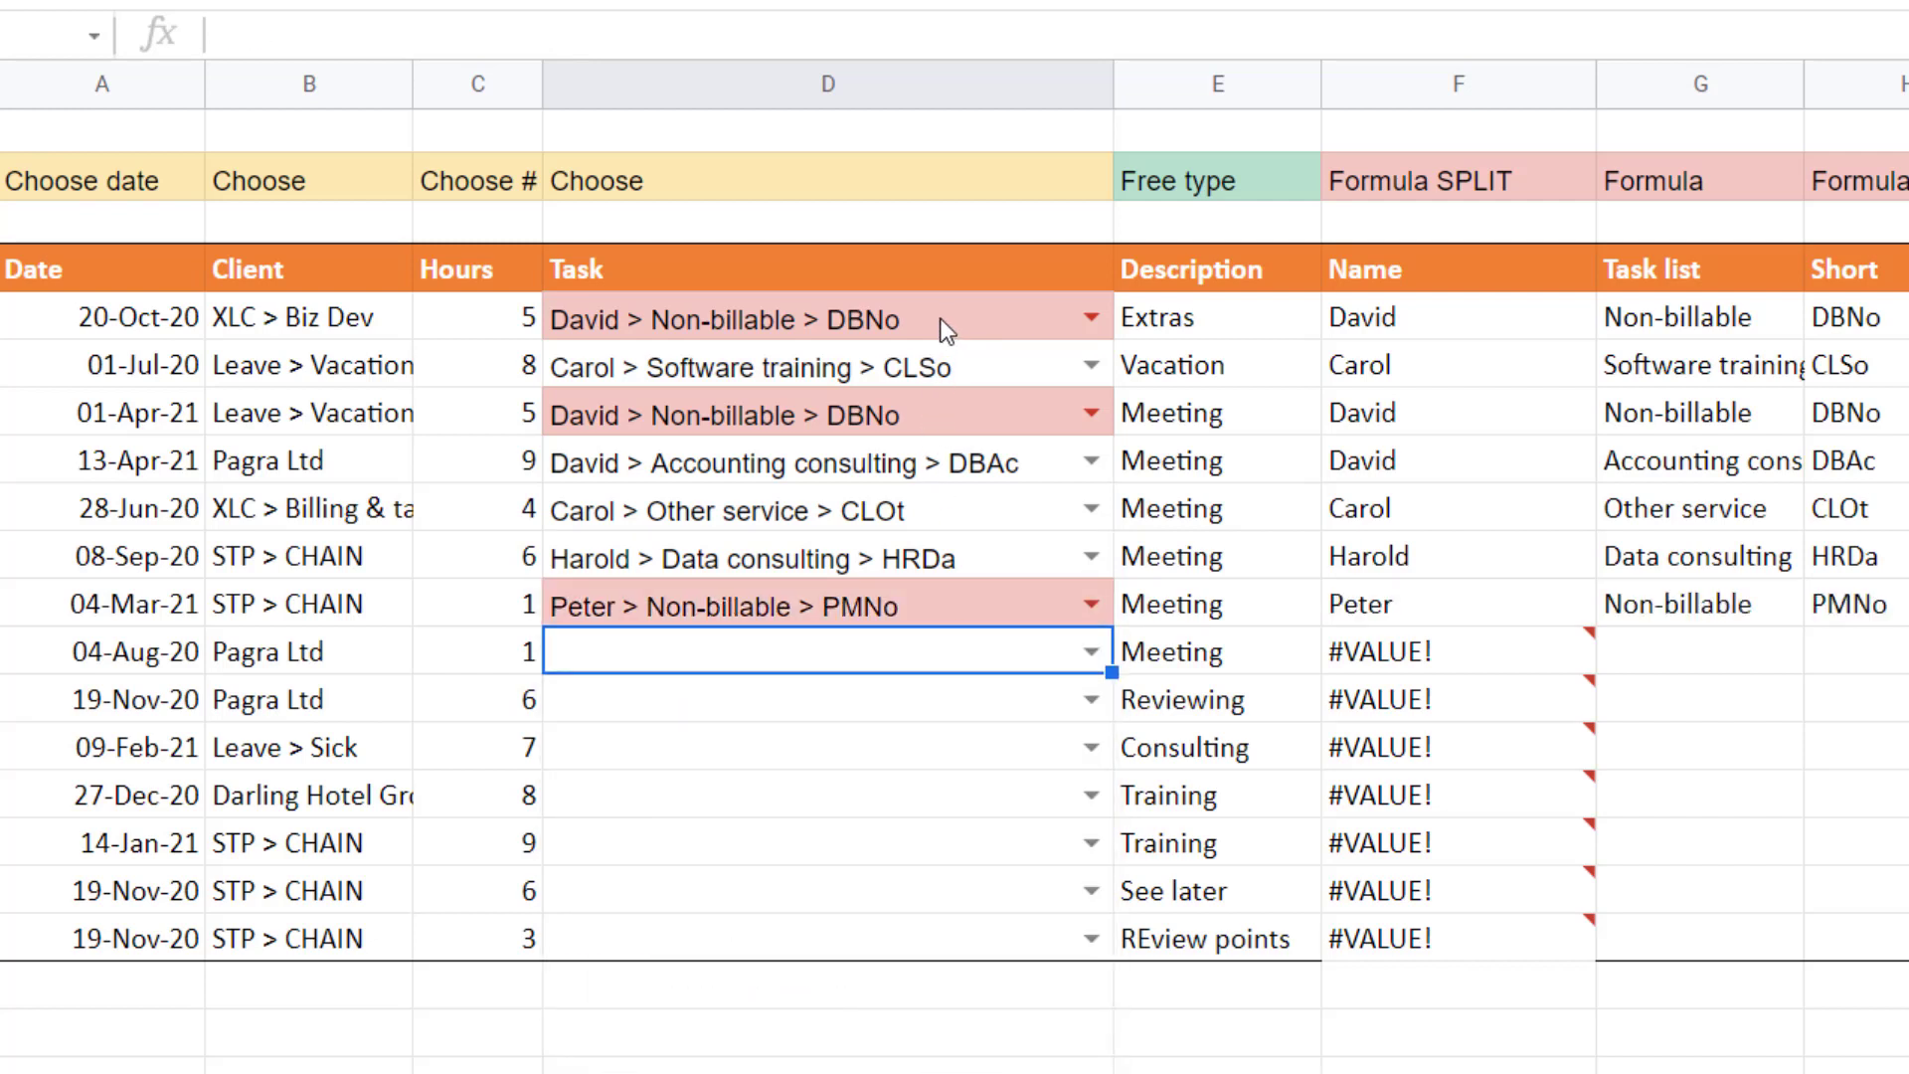
Select the Task range and review its conditional formatting rules, including 'Text contains Non'
left_click_drag(941, 328, 1014, 928)
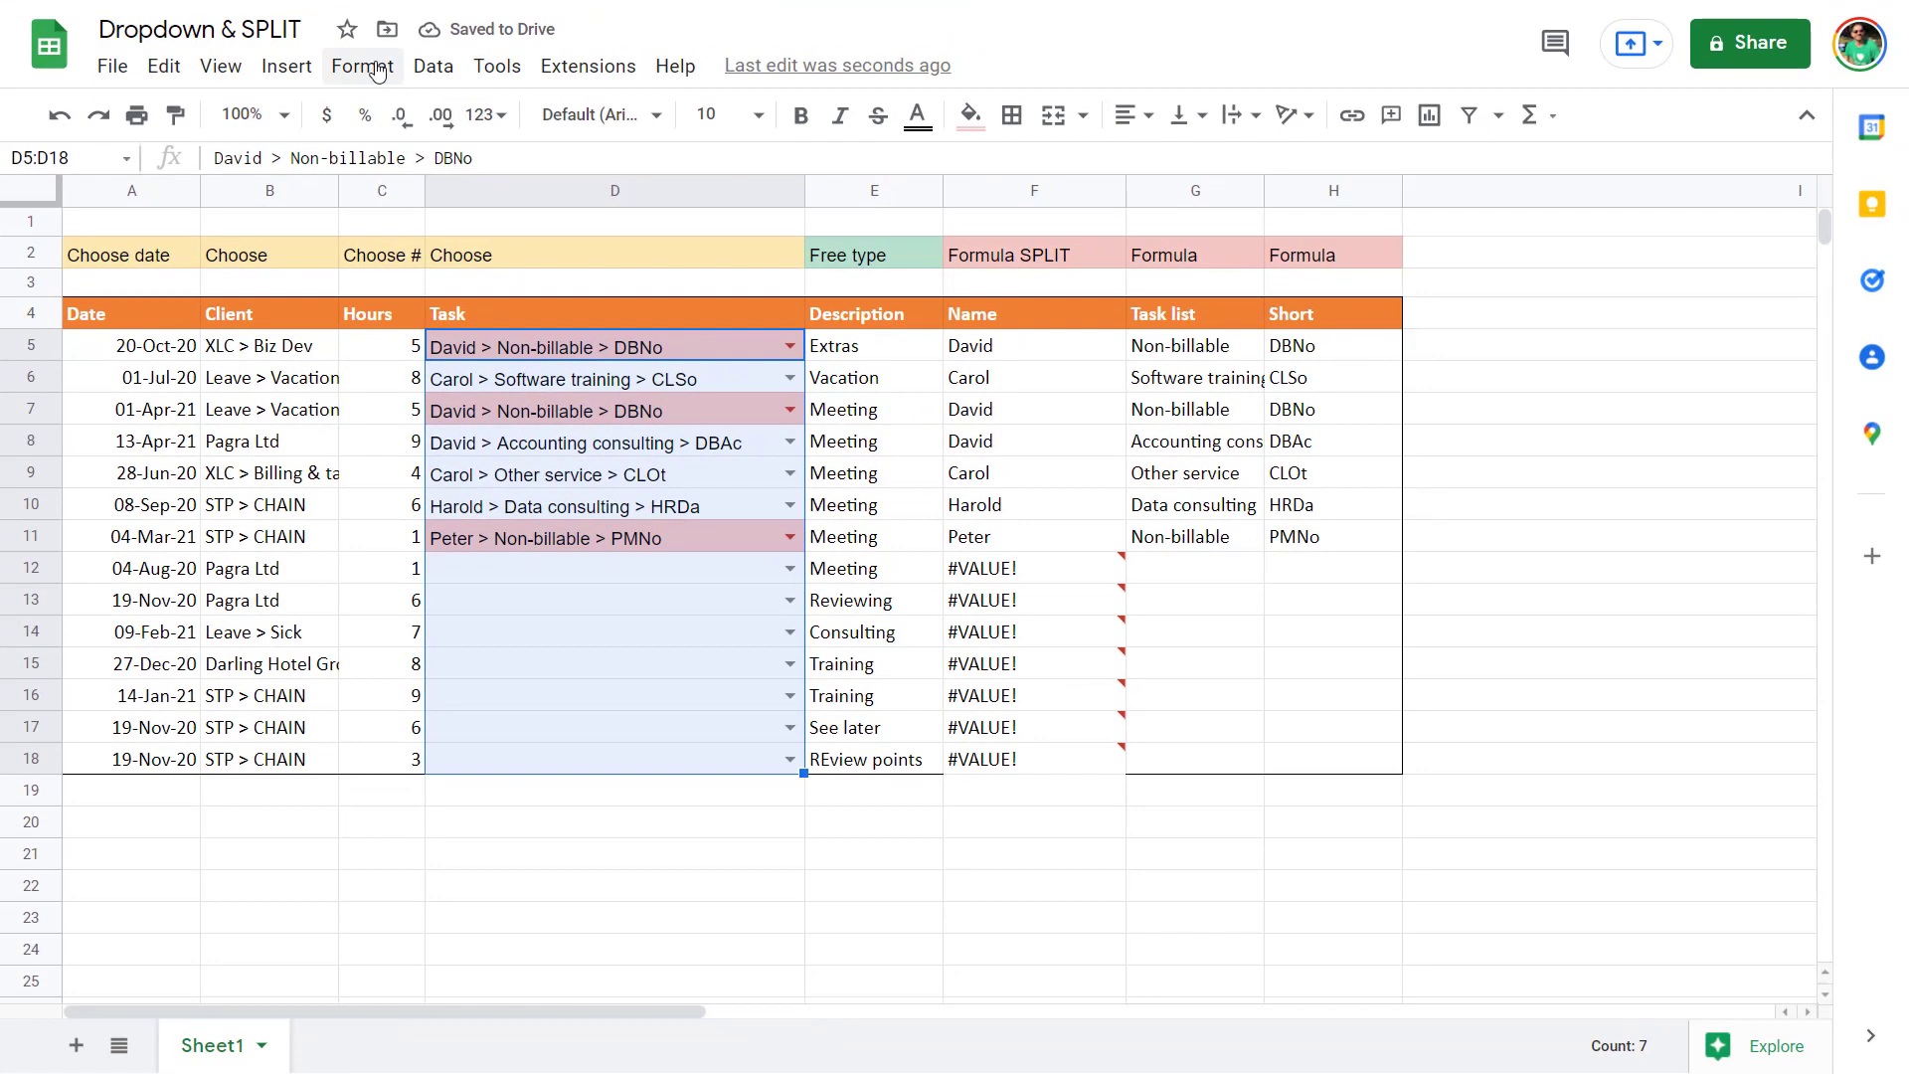
left_click(433, 0)
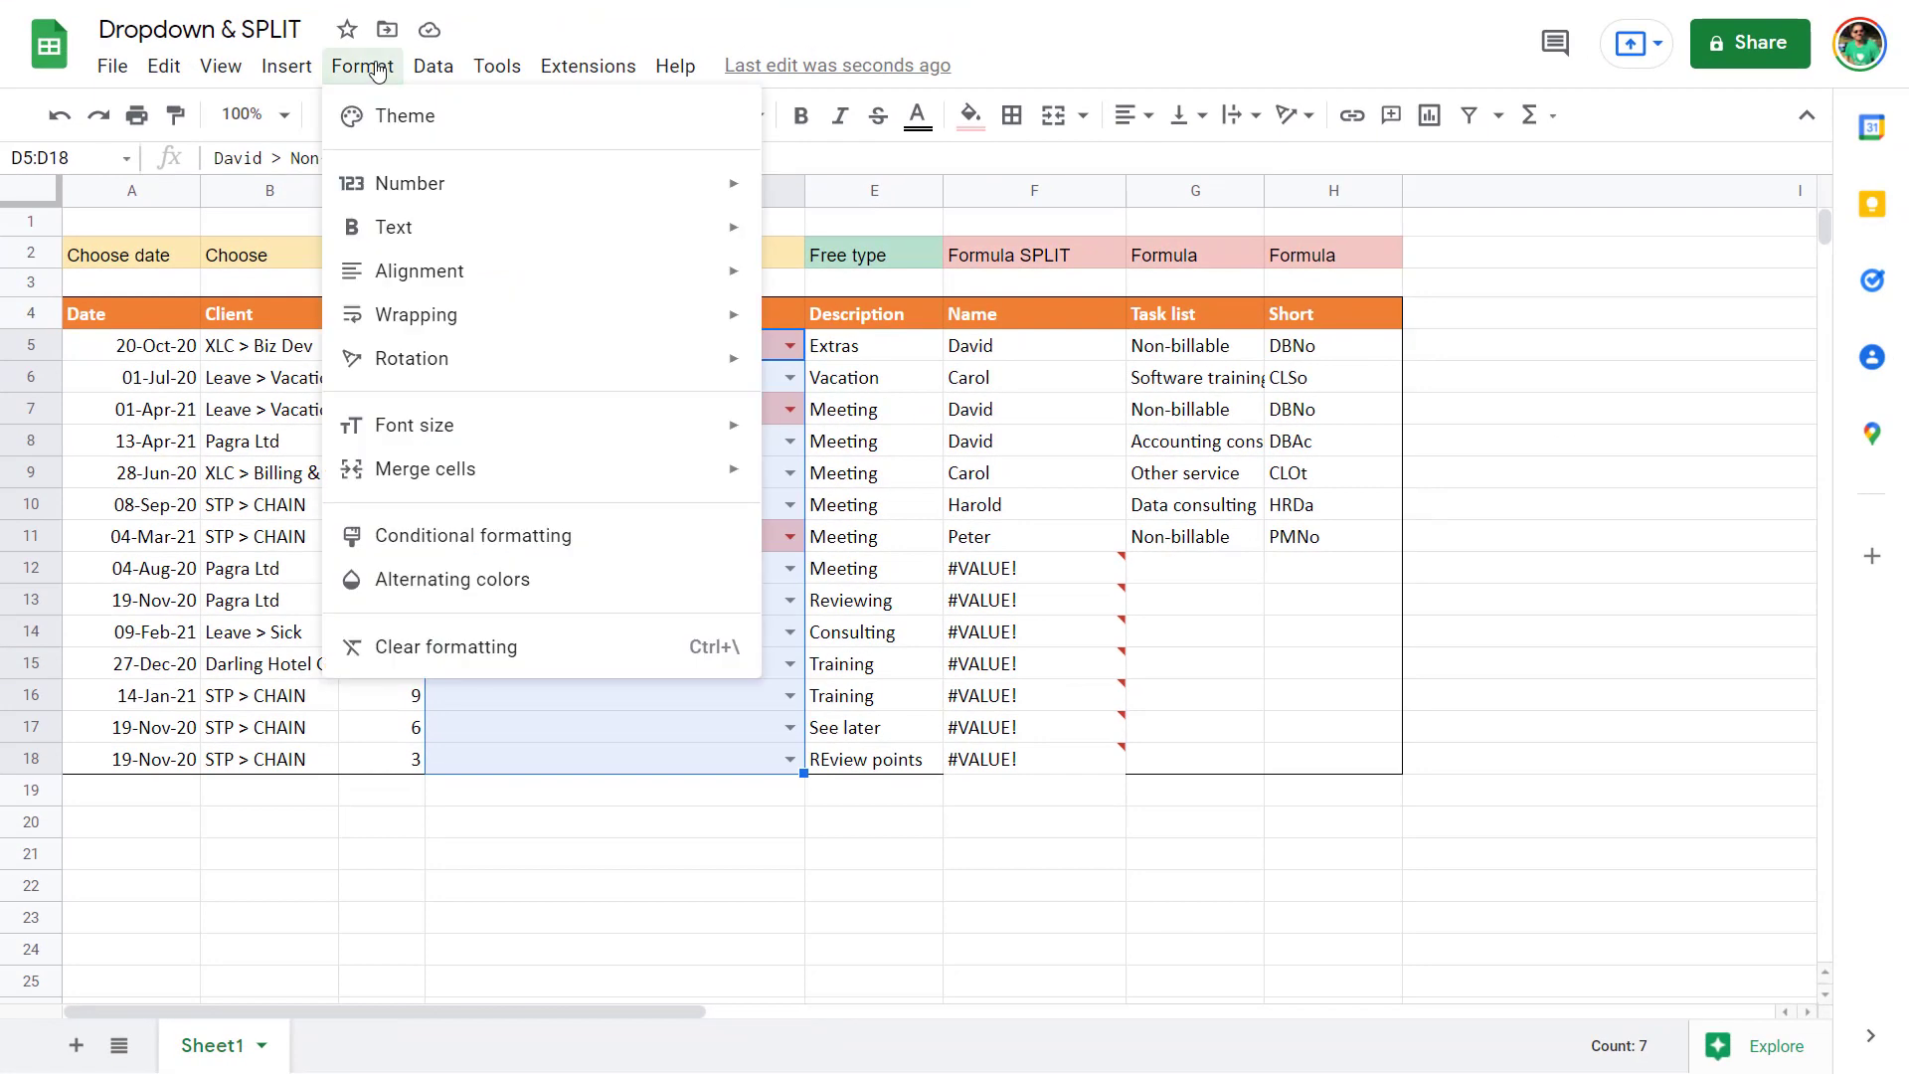
left_click(618, 547)
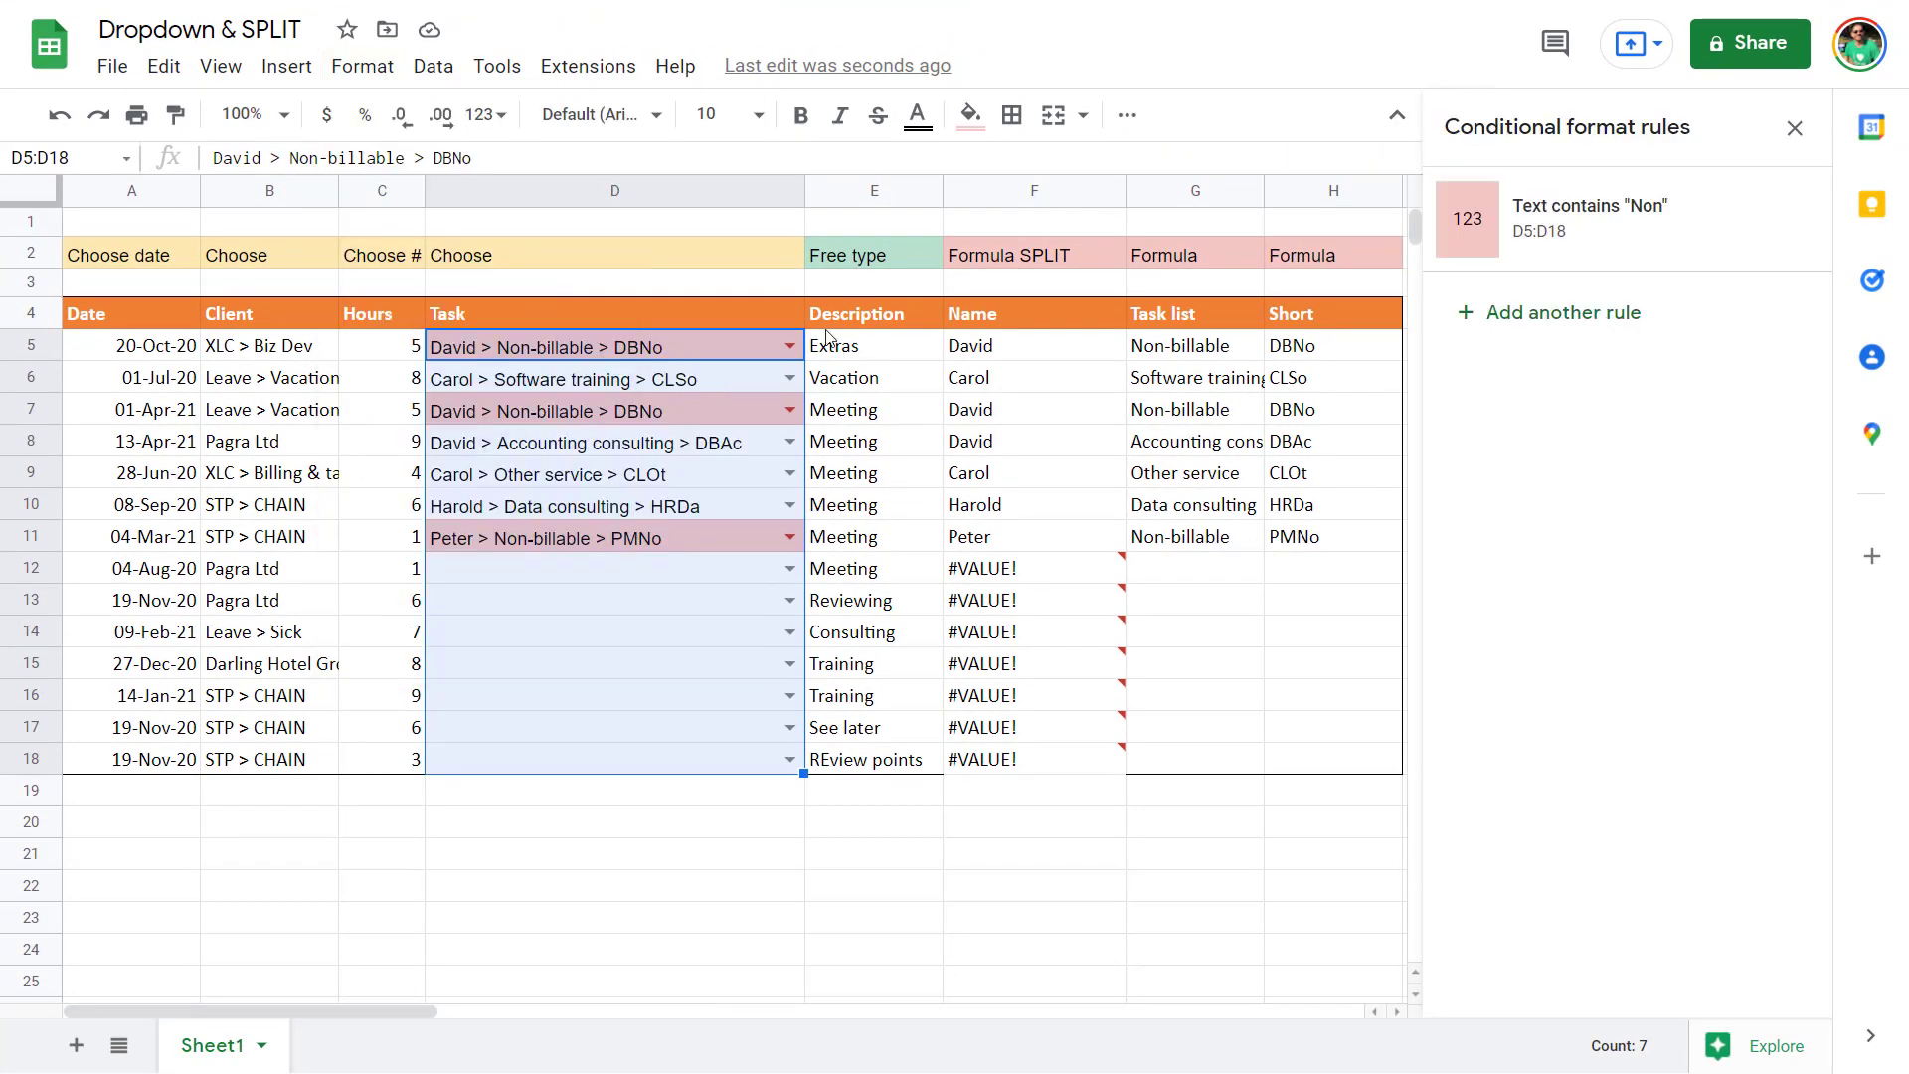
left_click(830, 261)
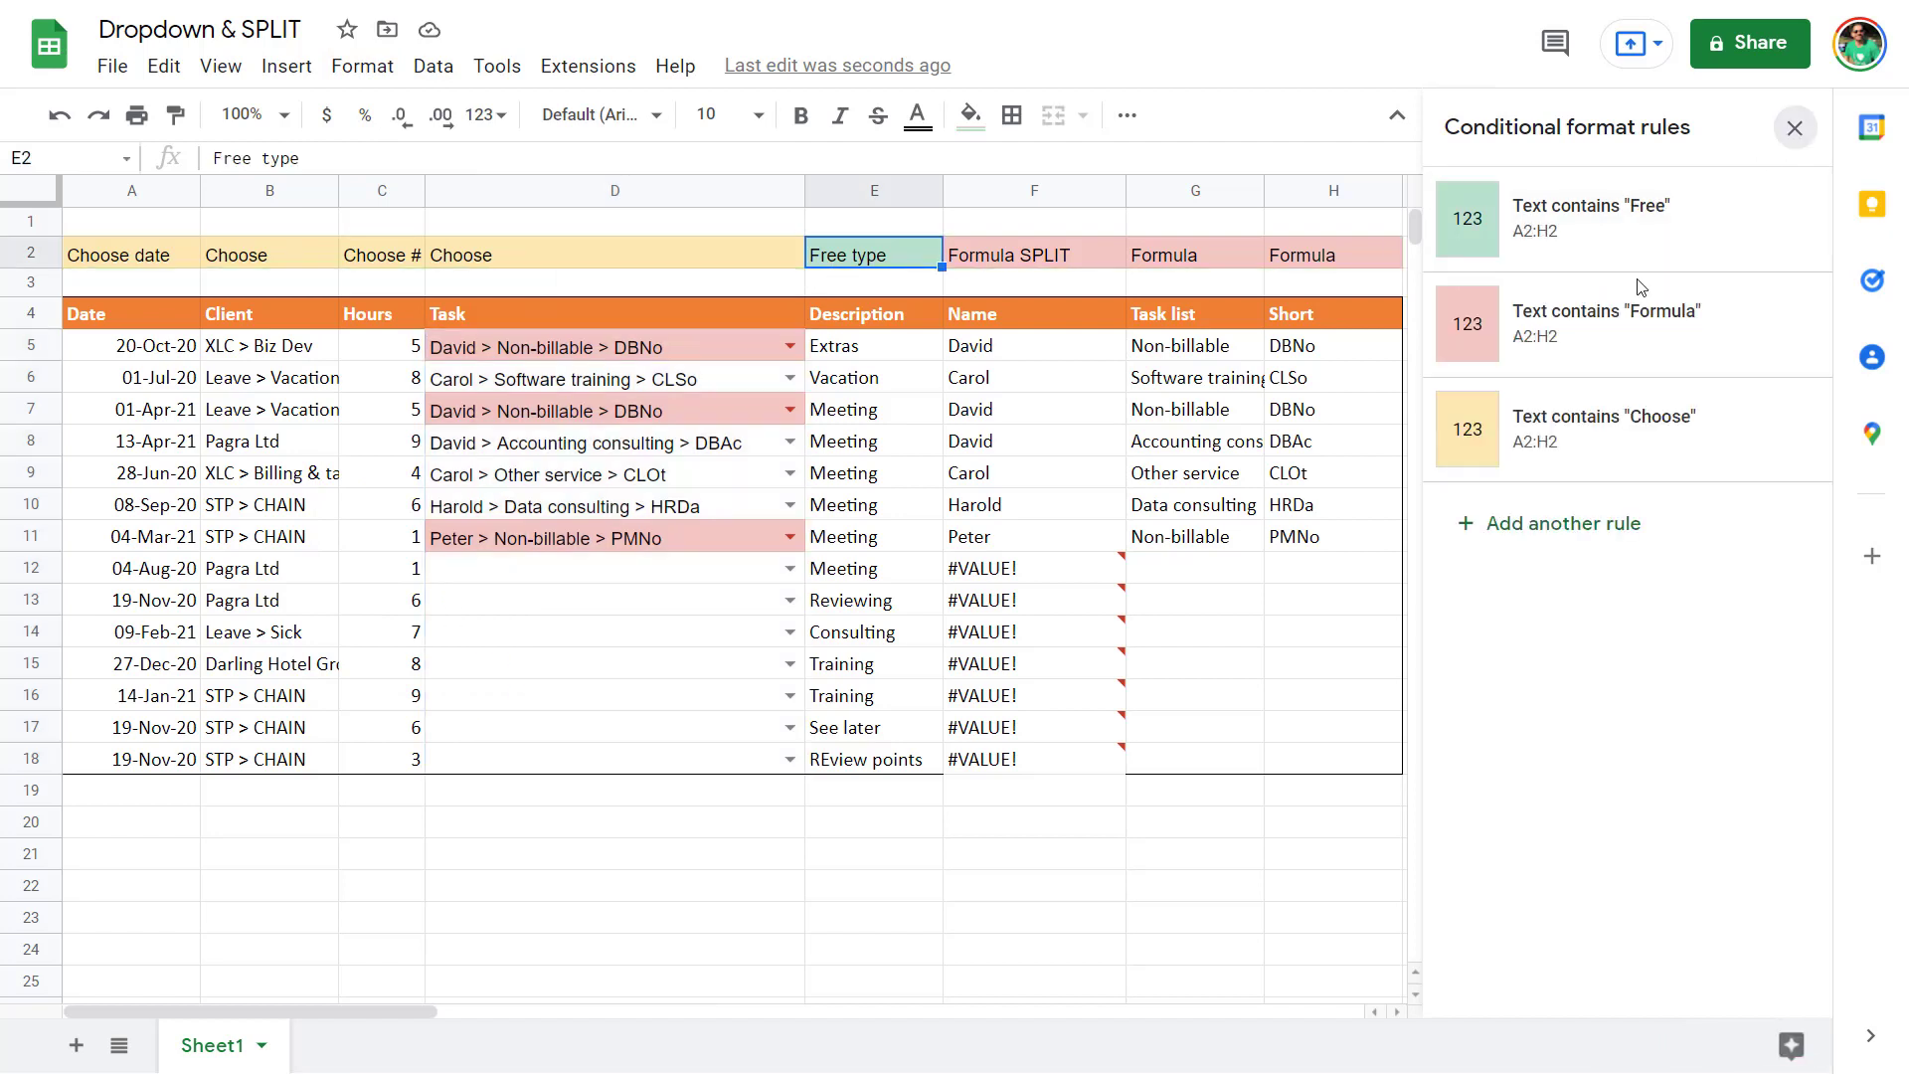
left_click(1790, 134)
left_click(1249, 670)
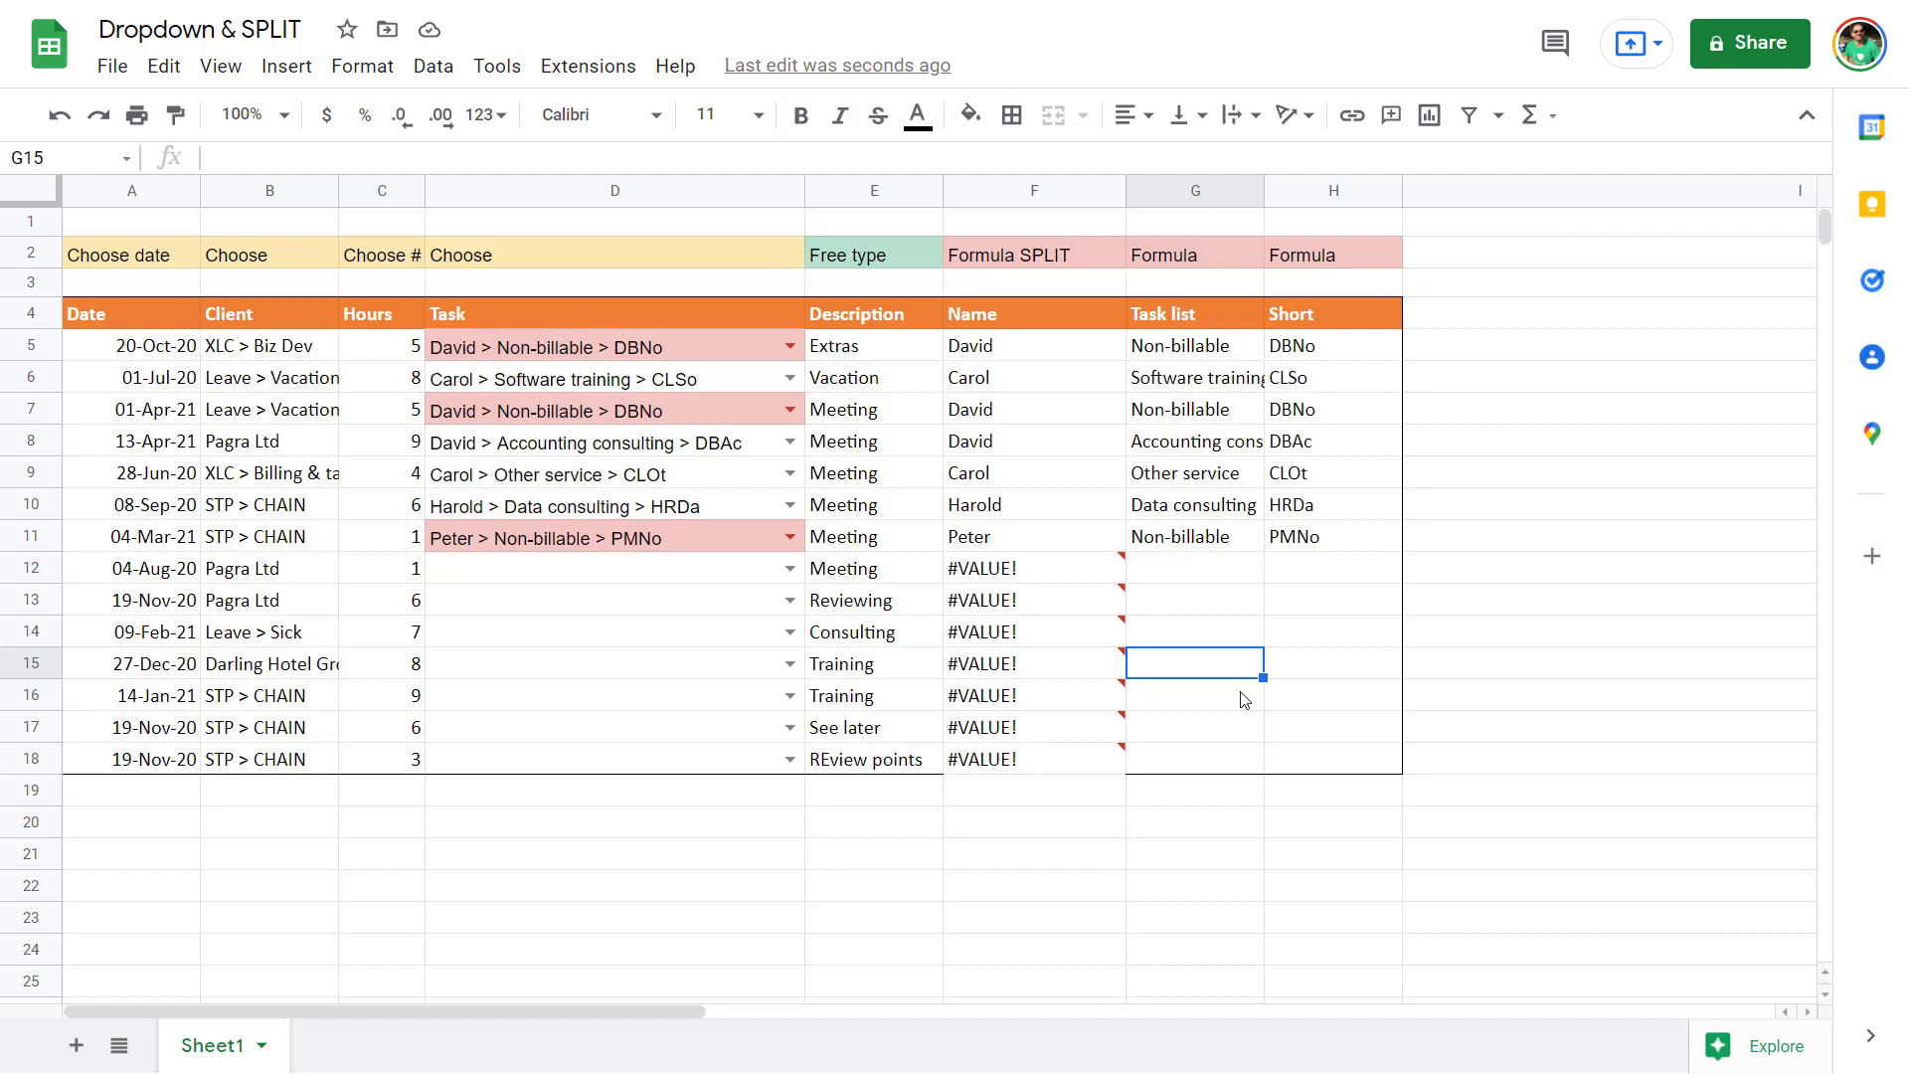
Click an empty cell below the timesheet table
left_click(618, 838)
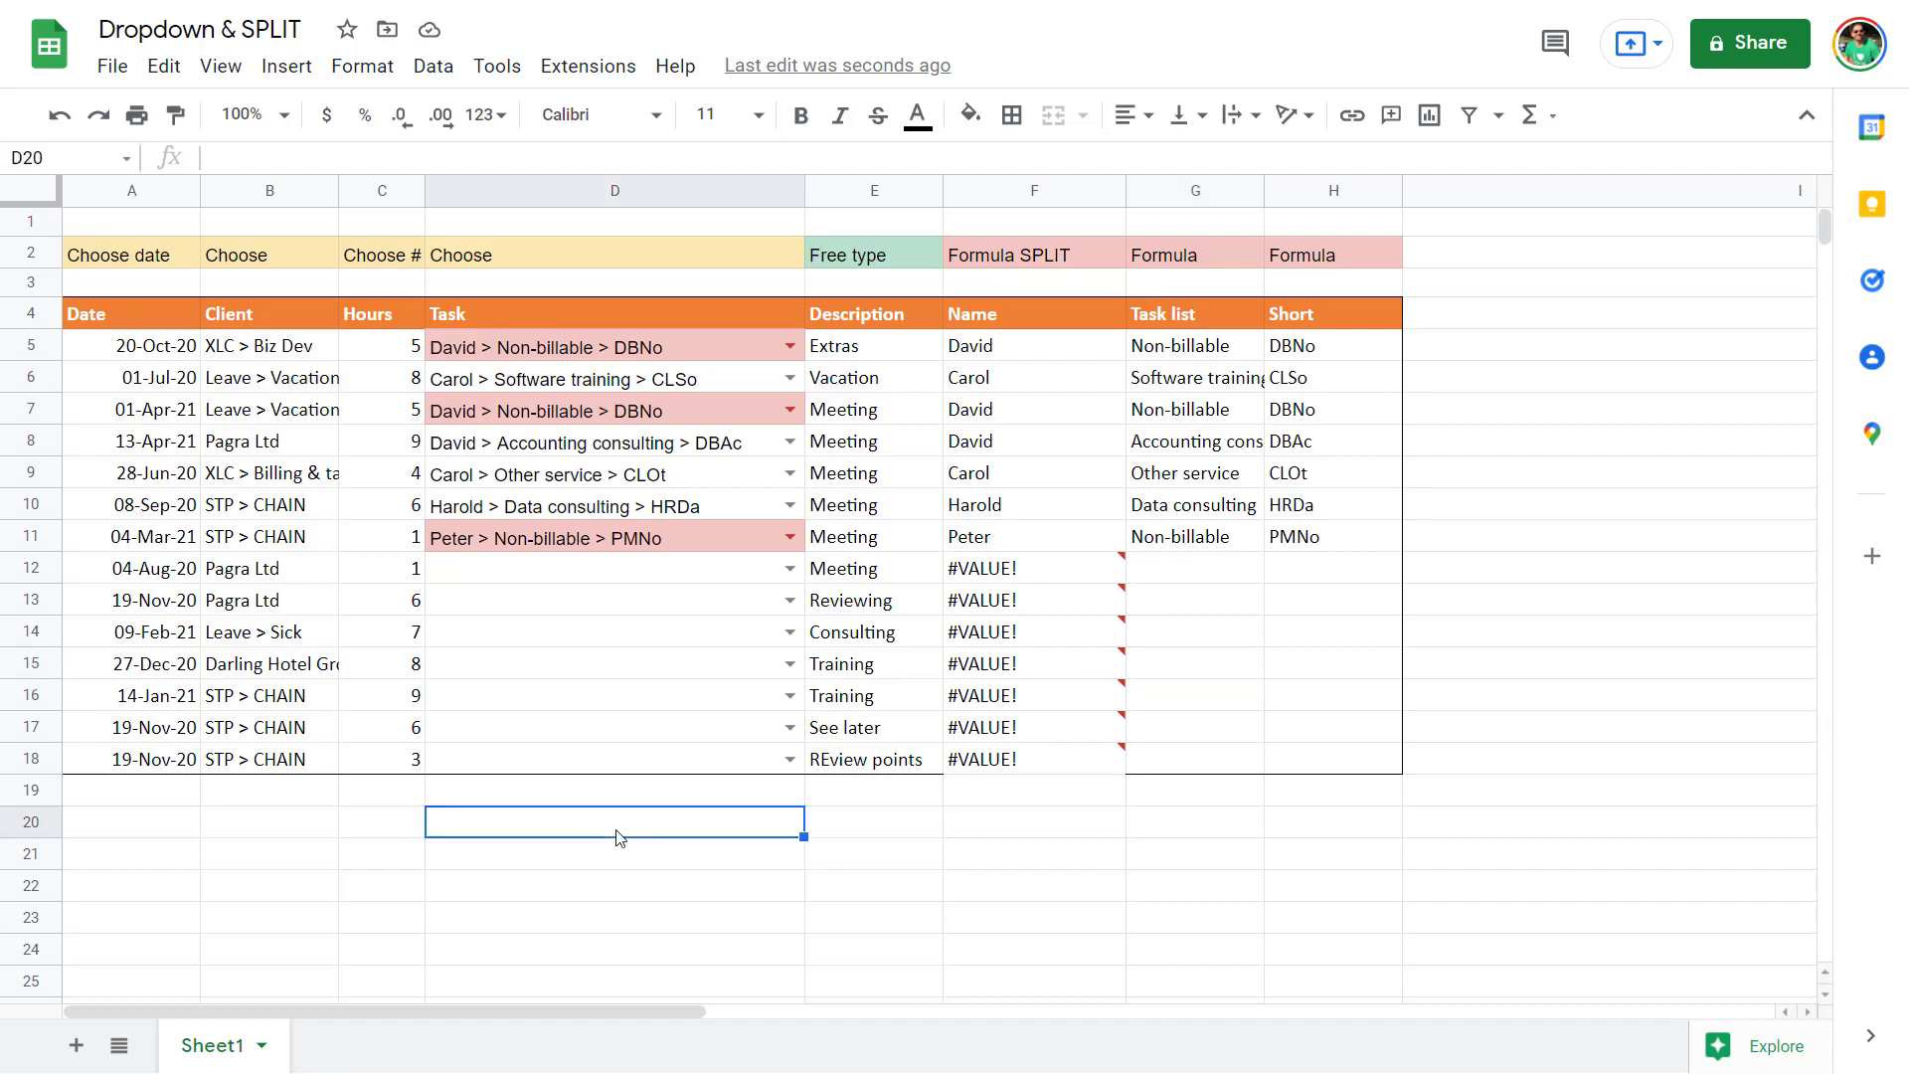